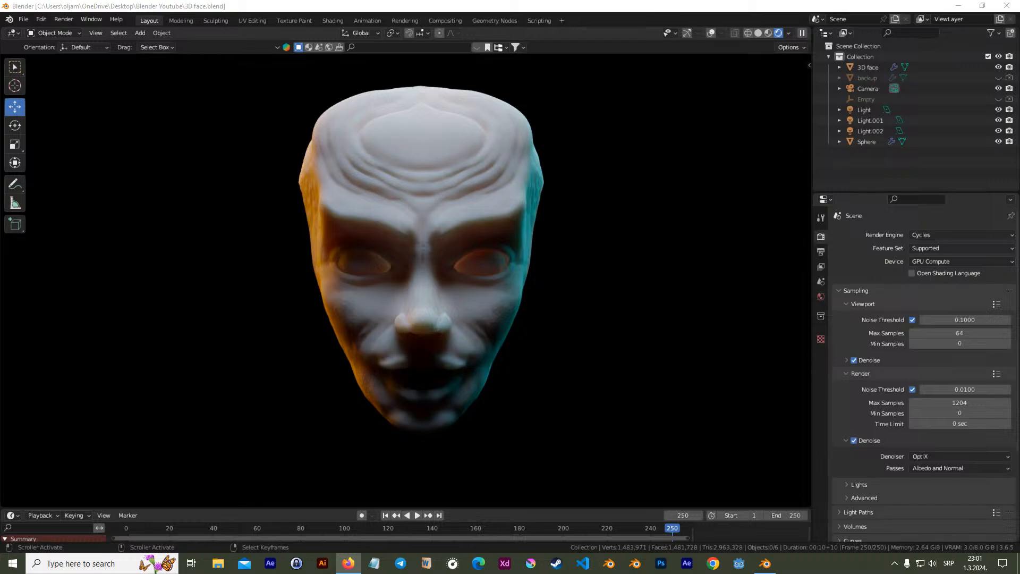
# Switch the viewport from rendered display to Solid shading to view the sculpted face
pyautogui.hotkey('alt', 'shift')
pyautogui.hotkey('alt', 'shift')
pyautogui.click(758, 33)
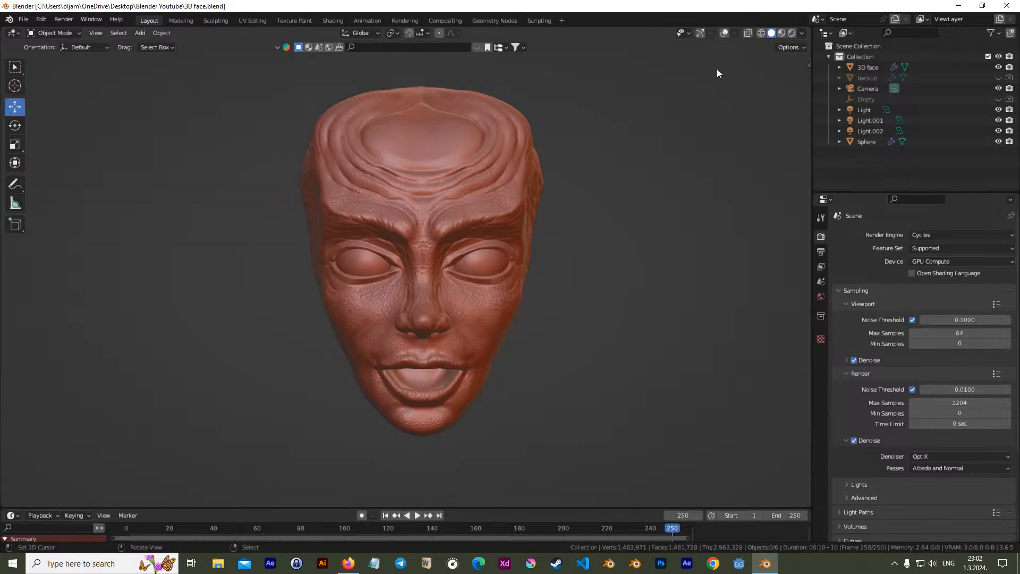
pyautogui.moveTo(421, 225)
pyautogui.mouseDown(button='middle')
pyautogui.moveTo(450, 205)
pyautogui.moveTo(374, 223)
pyautogui.moveTo(454, 266)
pyautogui.moveTo(418, 228)
pyautogui.moveTo(437, 236)
pyautogui.moveTo(441, 208)
pyautogui.moveTo(406, 197)
pyautogui.moveTo(401, 219)
pyautogui.moveTo(508, 295)
pyautogui.moveTo(435, 270)
pyautogui.moveTo(468, 240)
pyautogui.moveTo(442, 234)
pyautogui.moveTo(519, 212)
pyautogui.moveTo(543, 235)
pyautogui.moveTo(443, 294)
pyautogui.moveTo(487, 309)
pyautogui.moveTo(508, 272)
pyautogui.moveTo(546, 293)
pyautogui.moveTo(532, 290)
pyautogui.mouseUp(button='middle')
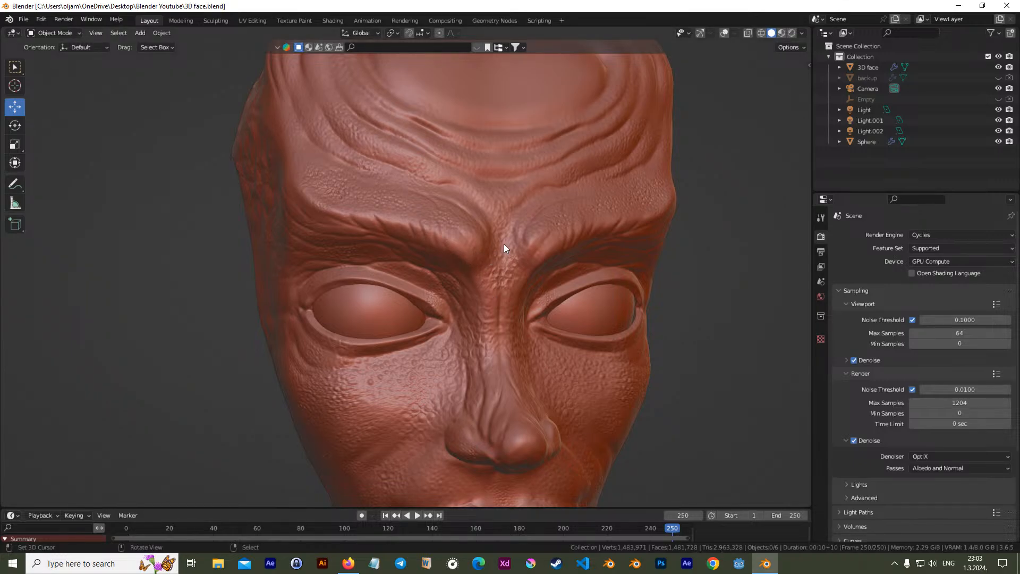
pyautogui.moveTo(503, 244); pyautogui.dragTo(531, 267, button='middle')
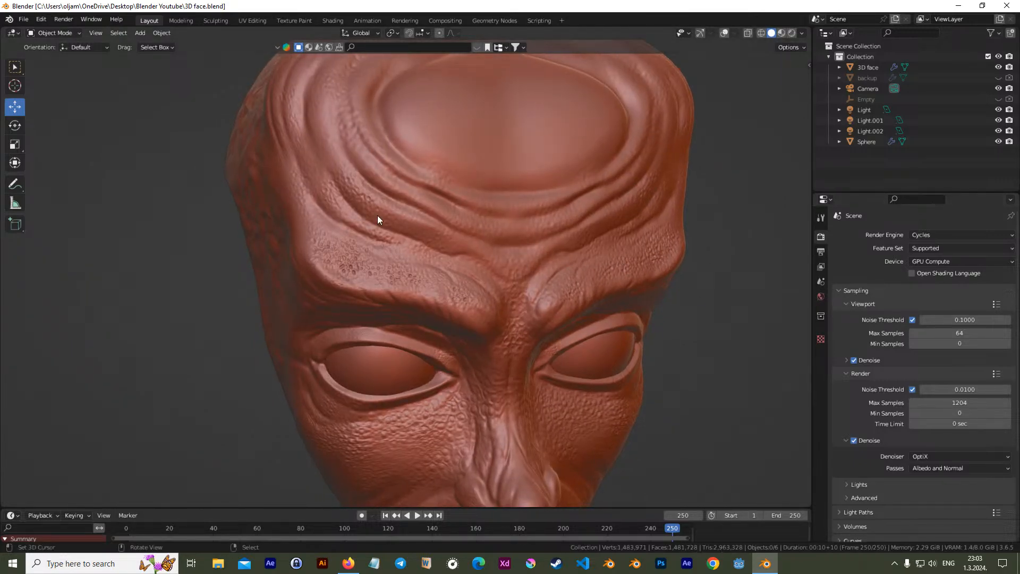
# Select the face mesh and show its Multires modifier settings
pyautogui.click(337, 185)
pyautogui.click(820, 349)
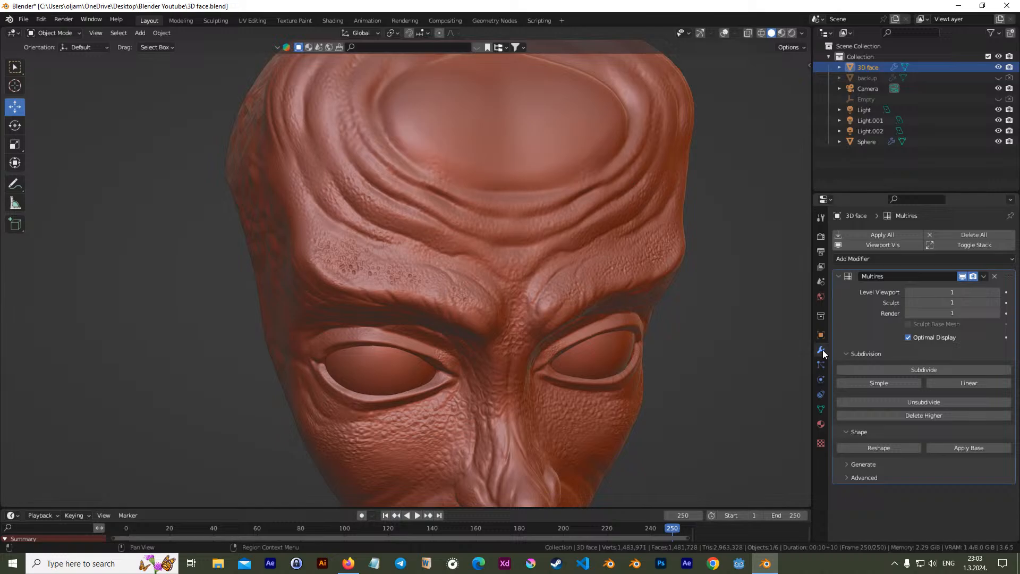
pyautogui.click(976, 449)
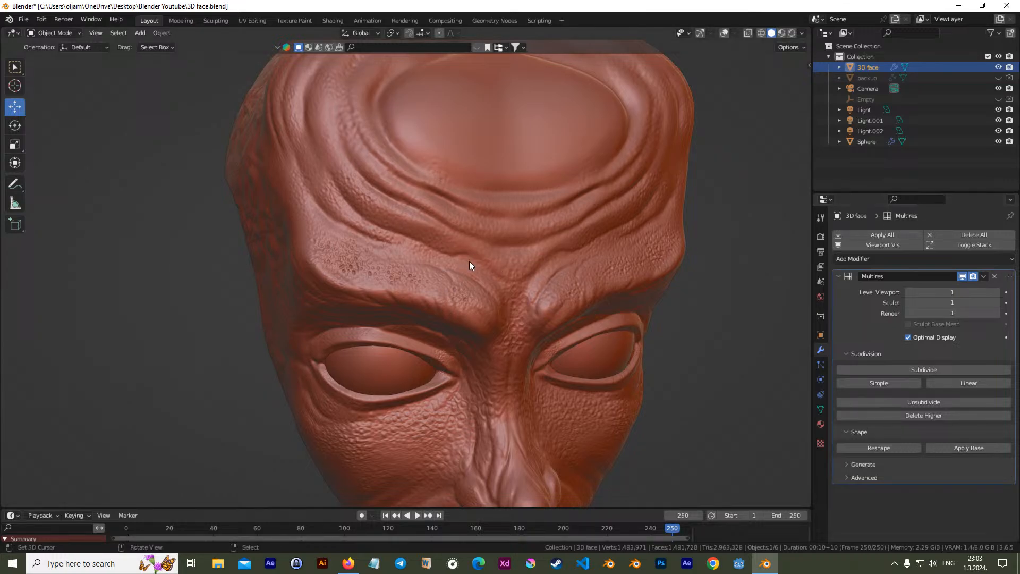
pyautogui.moveTo(558, 330)
pyautogui.mouseDown(button='middle')
pyautogui.moveTo(537, 321)
pyautogui.moveTo(552, 302)
pyautogui.moveTo(553, 278)
pyautogui.moveTo(492, 285)
pyautogui.moveTo(537, 321)
pyautogui.moveTo(501, 342)
pyautogui.moveTo(419, 333)
pyautogui.moveTo(501, 282)
pyautogui.moveTo(518, 257)
pyautogui.moveTo(515, 272)
pyautogui.moveTo(537, 290)
pyautogui.moveTo(489, 337)
pyautogui.moveTo(428, 337)
pyautogui.moveTo(514, 355)
pyautogui.moveTo(495, 375)
pyautogui.moveTo(498, 284)
pyautogui.moveTo(517, 290)
pyautogui.moveTo(569, 260)
pyautogui.moveTo(555, 334)
pyautogui.moveTo(488, 341)
pyautogui.moveTo(501, 317)
pyautogui.mouseUp(button='middle')
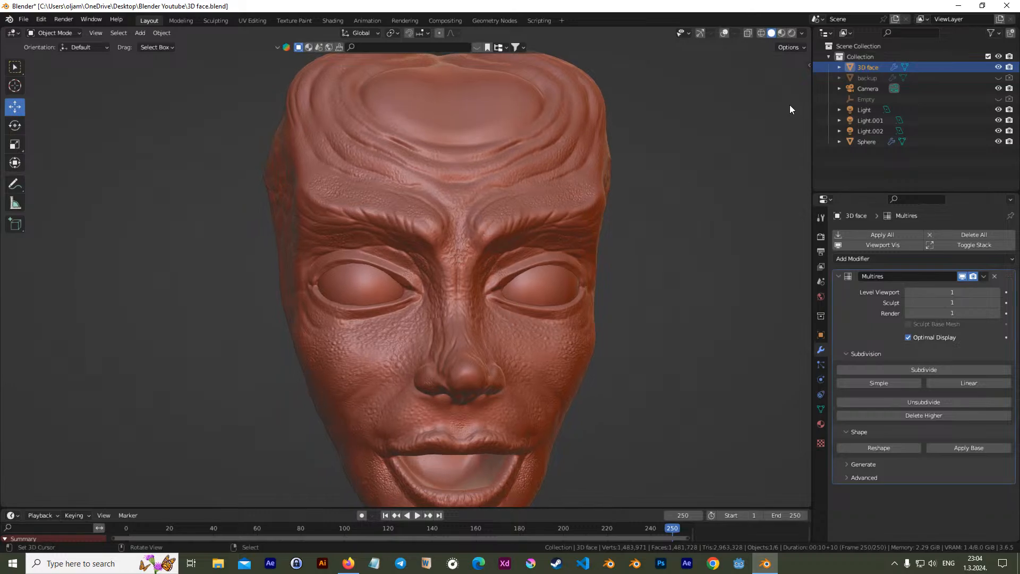
# Change the solid-shading MatCap to the glossy red metallic material and look closely at the forehead and brows
pyautogui.click(802, 33)
pyautogui.click(792, 109)
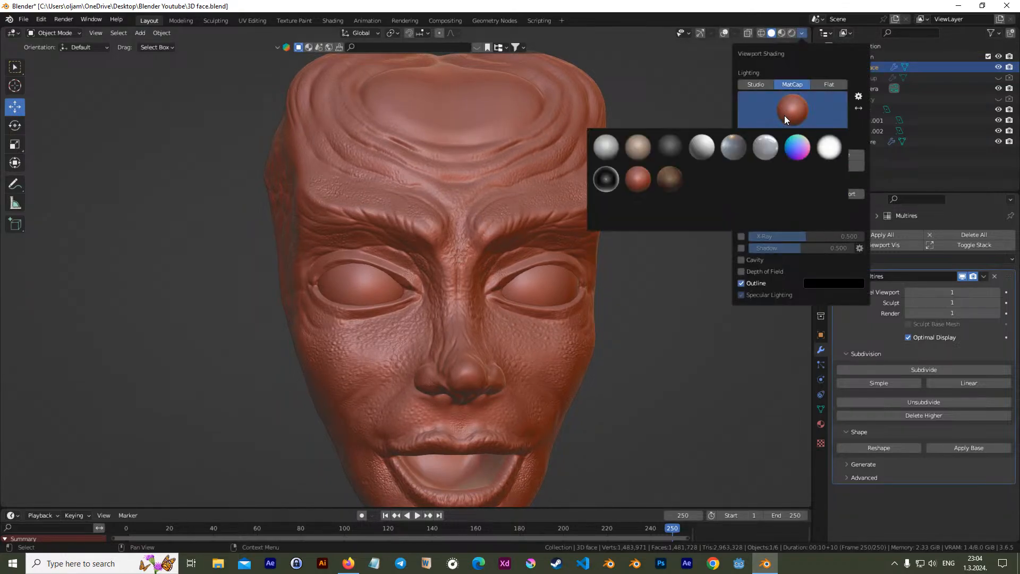
pyautogui.click(792, 188)
pyautogui.moveTo(471, 302)
pyautogui.mouseDown(button='middle')
pyautogui.moveTo(460, 272)
pyautogui.moveTo(437, 270)
pyautogui.moveTo(444, 314)
pyautogui.moveTo(541, 327)
pyautogui.moveTo(559, 314)
pyautogui.moveTo(419, 311)
pyautogui.moveTo(425, 330)
pyautogui.moveTo(454, 317)
pyautogui.moveTo(465, 261)
pyautogui.moveTo(462, 304)
pyautogui.moveTo(511, 310)
pyautogui.moveTo(465, 275)
pyautogui.moveTo(455, 286)
pyautogui.moveTo(474, 260)
pyautogui.moveTo(438, 292)
pyautogui.moveTo(458, 304)
pyautogui.moveTo(459, 327)
pyautogui.moveTo(431, 302)
pyautogui.mouseUp(button='middle')
pyautogui.scroll(3, 415, 275)
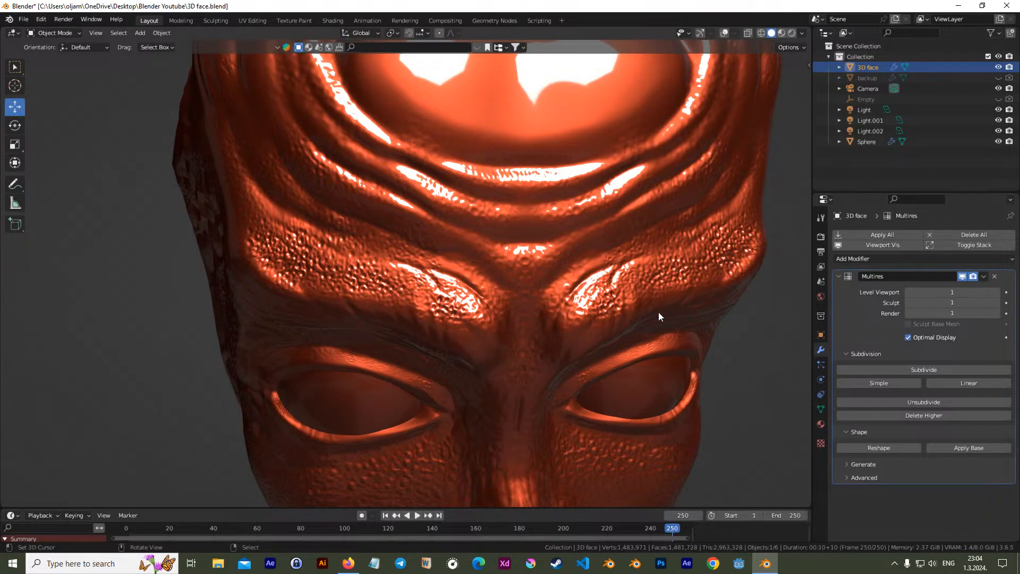
pyautogui.scroll(4, 469, 288)
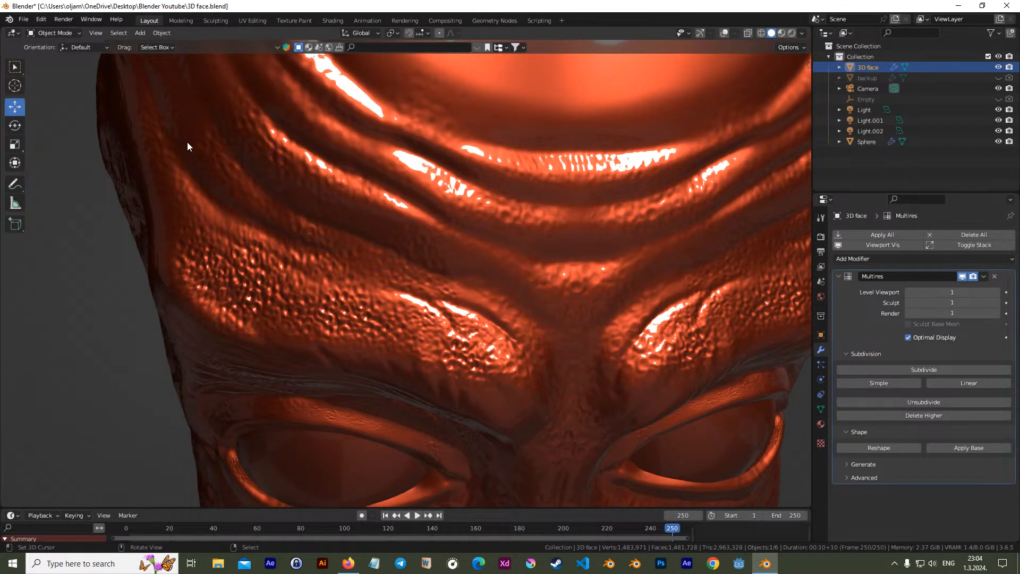
# Look at the face in Edit Mode with wireframe and solid shading, then return to Object Mode
pyautogui.press('Tab')
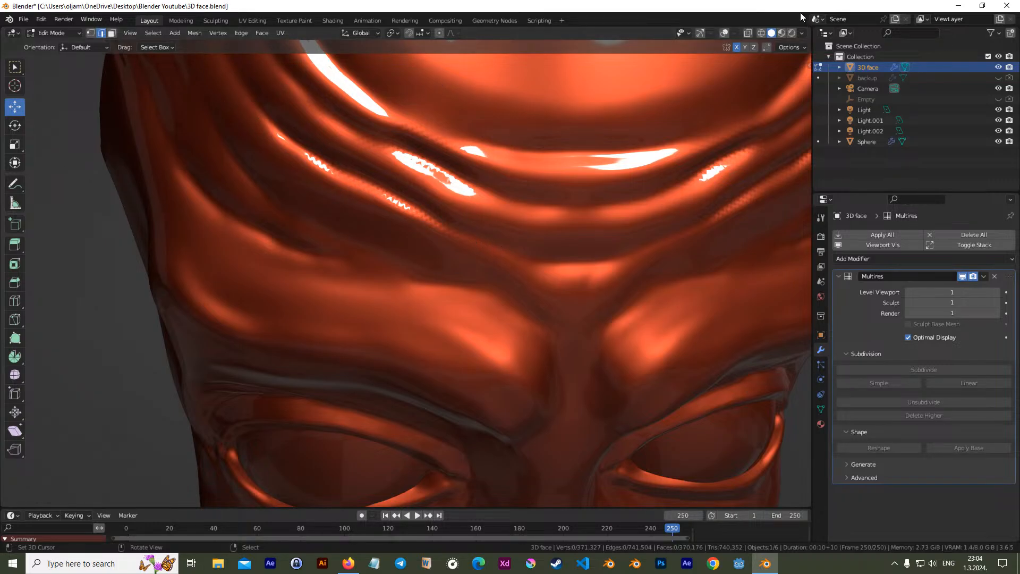
pyautogui.click(761, 31)
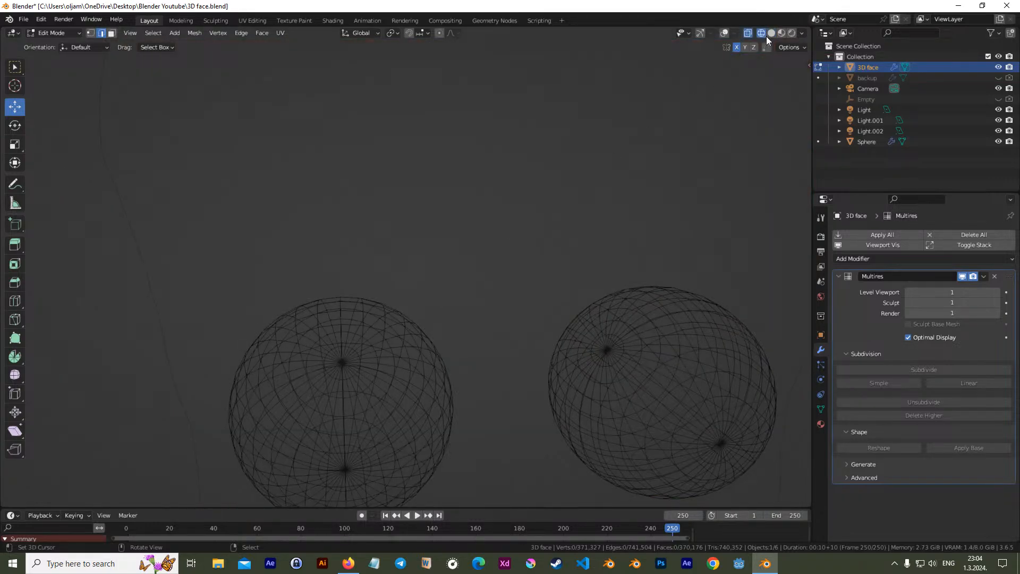
pyautogui.click(770, 33)
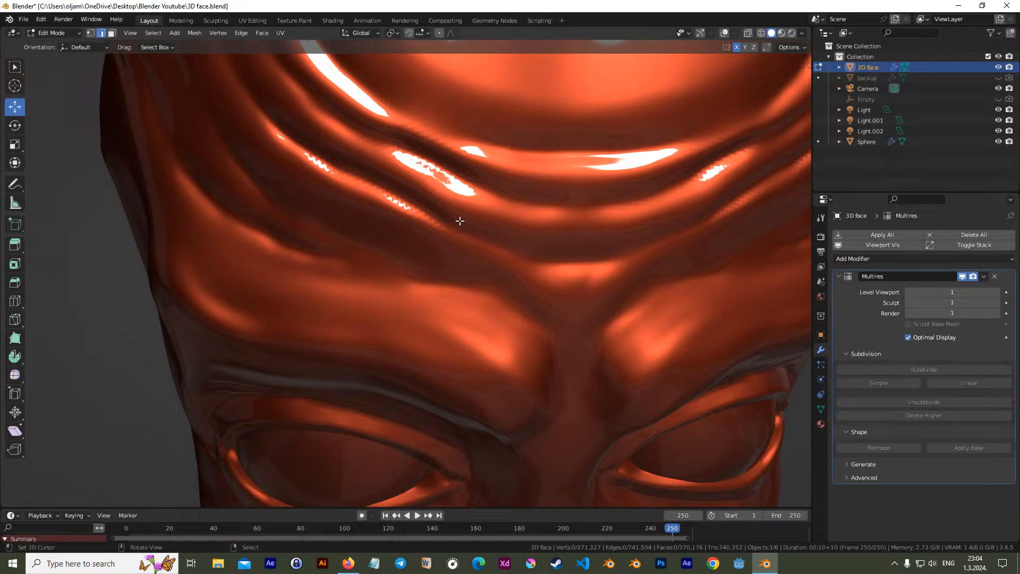
pyautogui.scroll(-4, 226, 155)
pyautogui.scroll(-3, 318, 173)
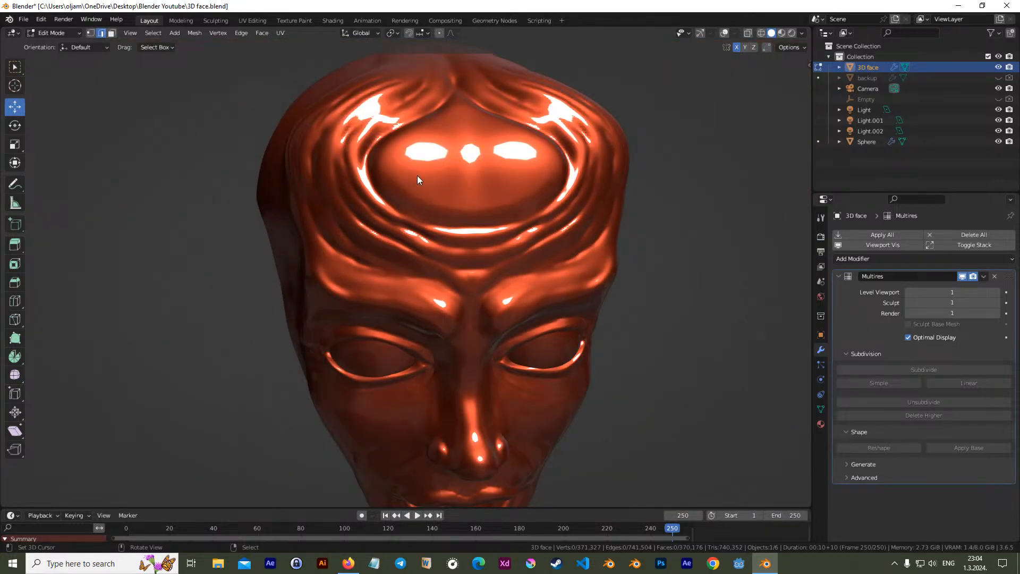
pyautogui.press('Tab')
pyautogui.moveTo(435, 183); pyautogui.dragTo(477, 184, button='middle')
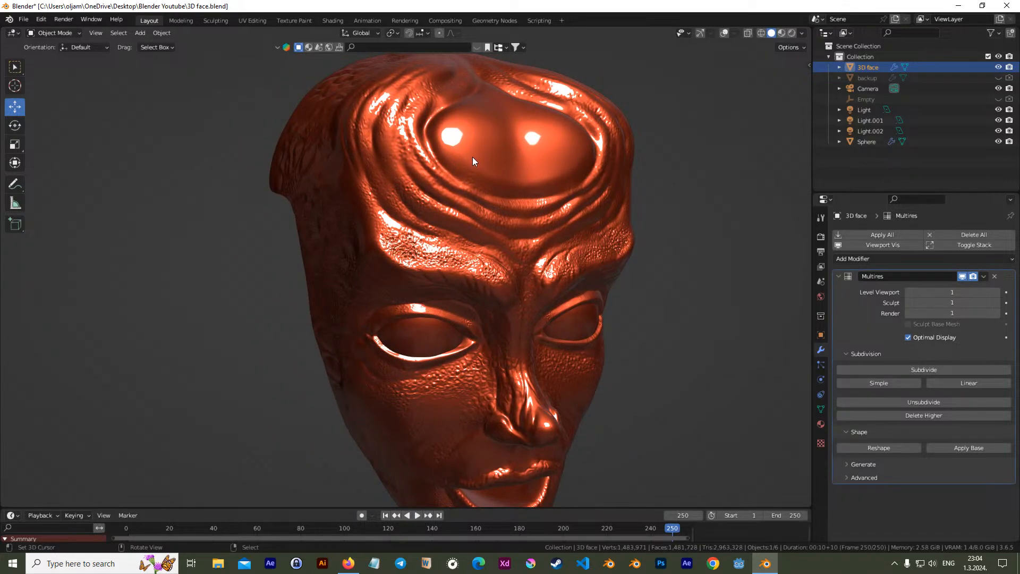
# Turn on the viewport overlays and gizmos, examine the face's mesh topology in Edit Mode, and return to Object Mode
pyautogui.click(724, 33)
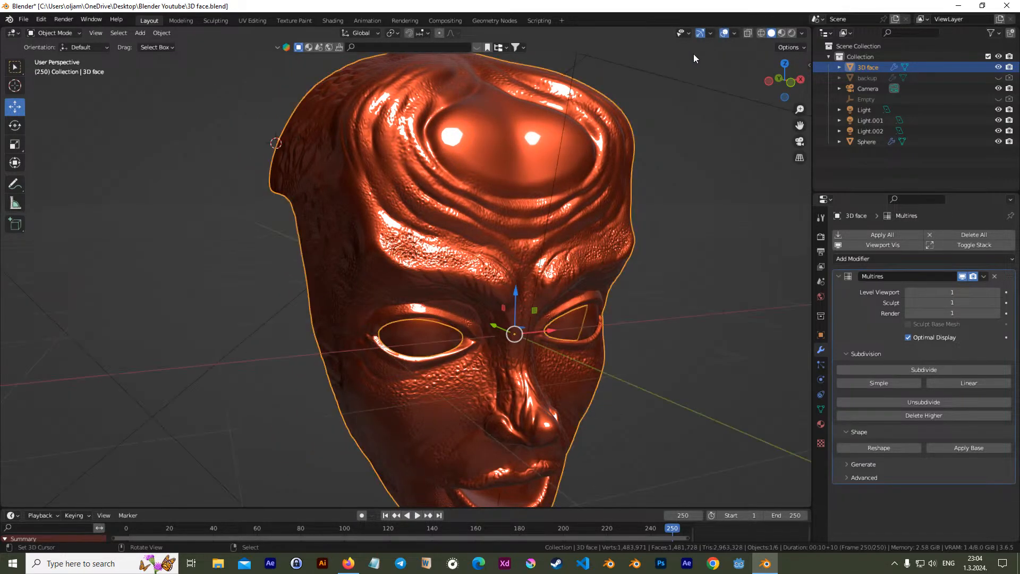
pyautogui.press('Tab')
pyautogui.scroll(8, 441, 177)
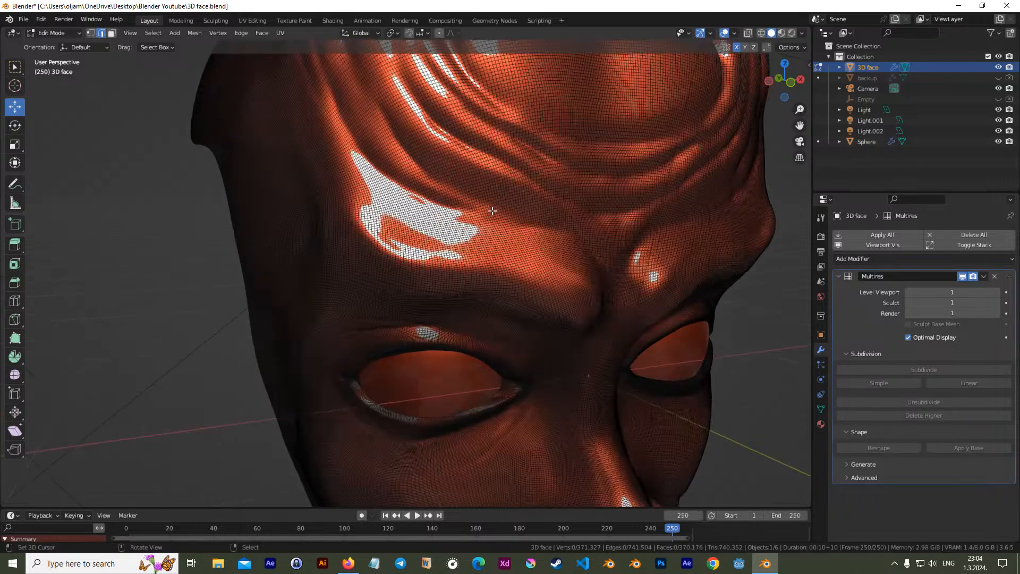
pyautogui.scroll(-6, 485, 203)
pyautogui.scroll(6, 483, 226)
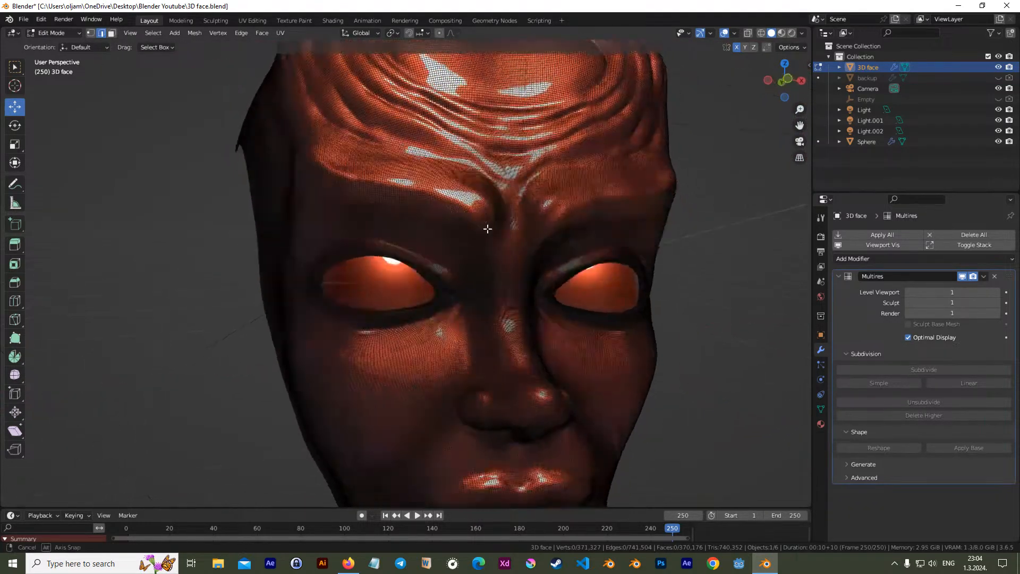
pyautogui.scroll(2, 479, 271)
pyautogui.scroll(2, 496, 345)
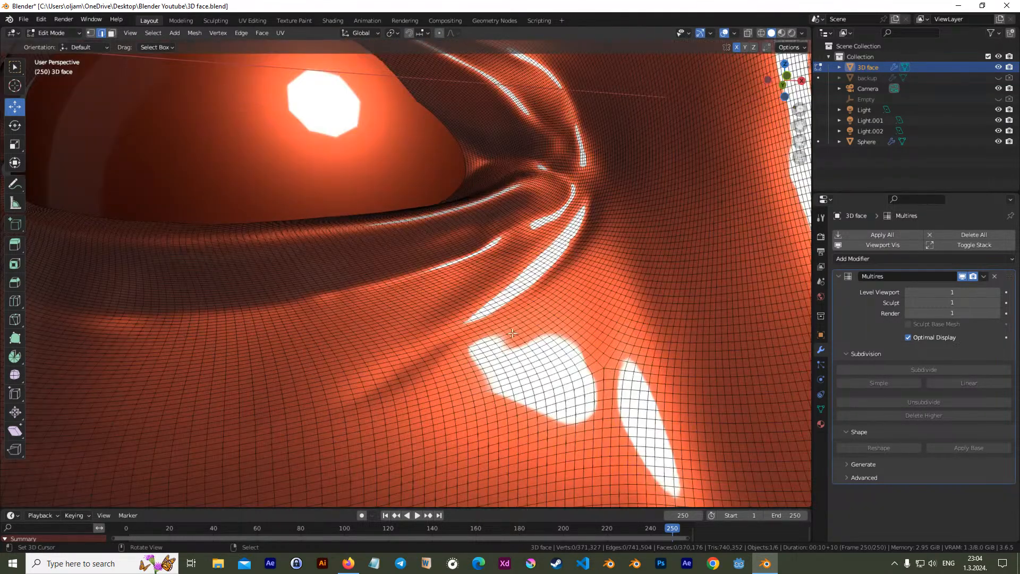
pyautogui.scroll(-8, 509, 309)
pyautogui.moveTo(532, 321)
pyautogui.mouseDown(button='middle')
pyautogui.moveTo(517, 282)
pyautogui.moveTo(523, 345)
pyautogui.moveTo(542, 382)
pyautogui.moveTo(521, 405)
pyautogui.moveTo(521, 353)
pyautogui.moveTo(535, 336)
pyautogui.mouseUp(button='middle')
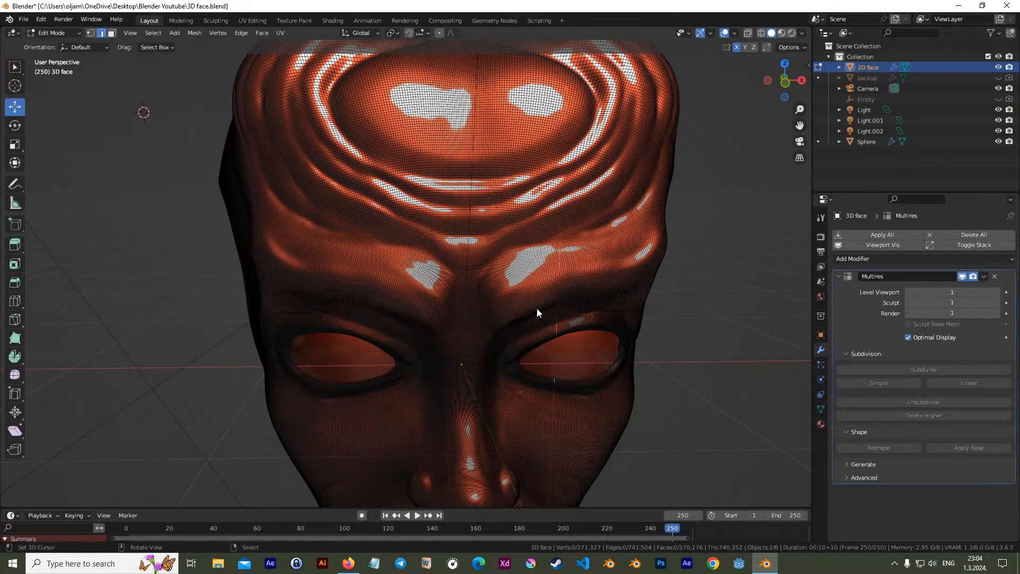
pyautogui.press('Tab')
pyautogui.moveTo(463, 221); pyautogui.dragTo(492, 223, button='middle')
pyautogui.scroll(-3, 544, 279)
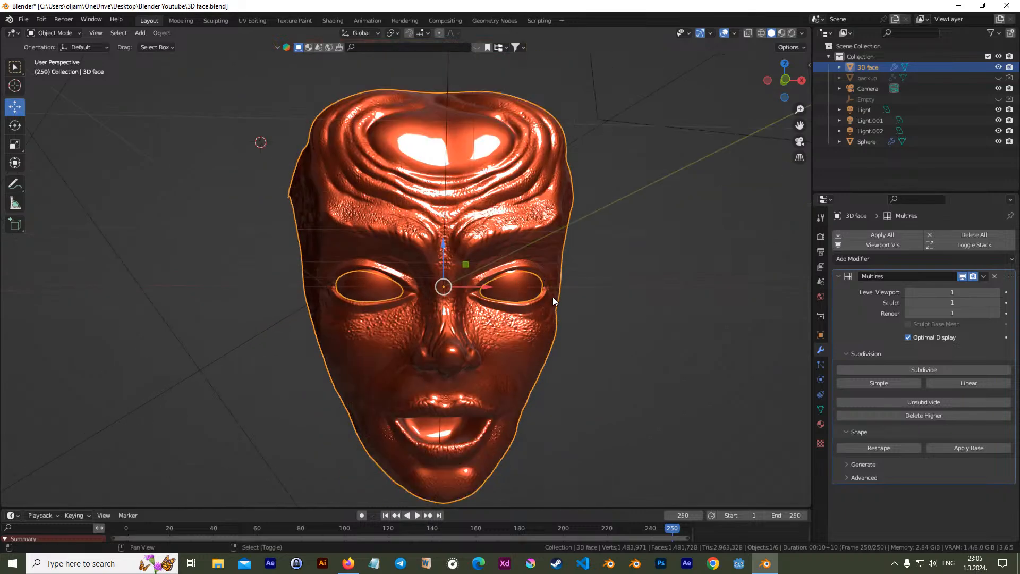
# Set the solid-shading MatCap to the matte red clay material
pyautogui.click(802, 34)
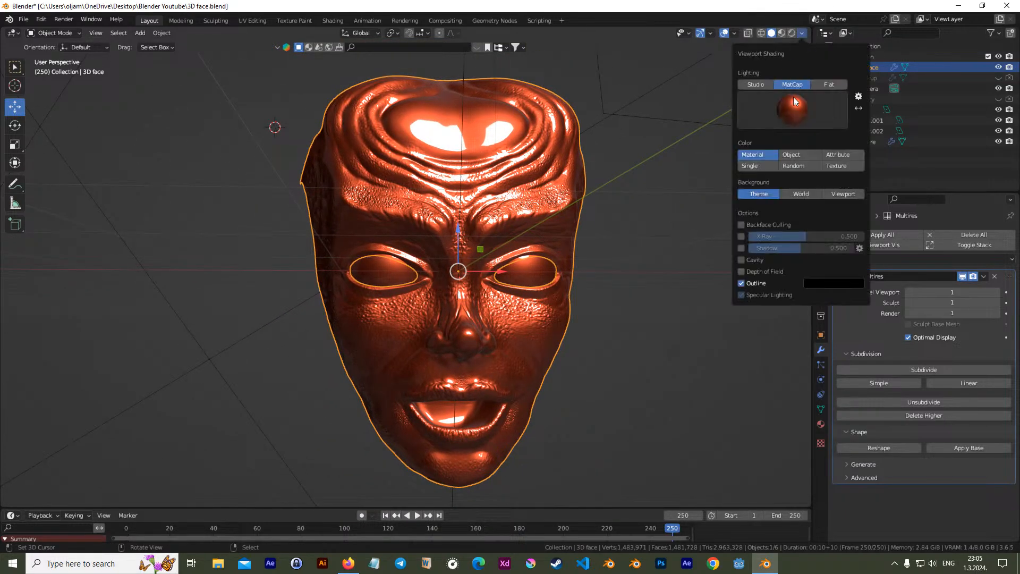
pyautogui.click(792, 107)
pyautogui.click(632, 183)
# Examine the sculpted skin detail and overall shape of the face from the front and both sides
pyautogui.moveTo(505, 261)
pyautogui.mouseDown(button='middle')
pyautogui.moveTo(478, 263)
pyautogui.moveTo(515, 275)
pyautogui.moveTo(492, 252)
pyautogui.moveTo(474, 261)
pyautogui.moveTo(498, 242)
pyautogui.moveTo(499, 219)
pyautogui.moveTo(613, 249)
pyautogui.moveTo(652, 288)
pyautogui.moveTo(524, 282)
pyautogui.moveTo(483, 263)
pyautogui.moveTo(493, 251)
pyautogui.moveTo(483, 272)
pyautogui.mouseUp(button='middle')
pyautogui.scroll(2, 498, 254)
pyautogui.scroll(-4, 491, 257)
pyautogui.moveTo(459, 219); pyautogui.dragTo(415, 237, button='middle')
pyautogui.moveTo(333, 158); pyautogui.dragTo(399, 137, button='middle')
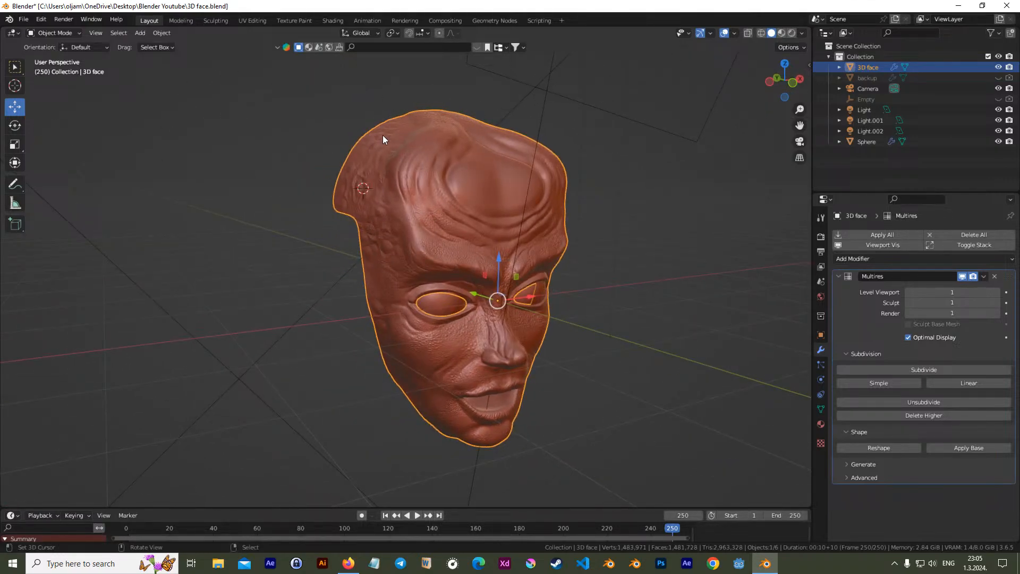
pyautogui.moveTo(394, 130); pyautogui.dragTo(433, 110, button='middle')
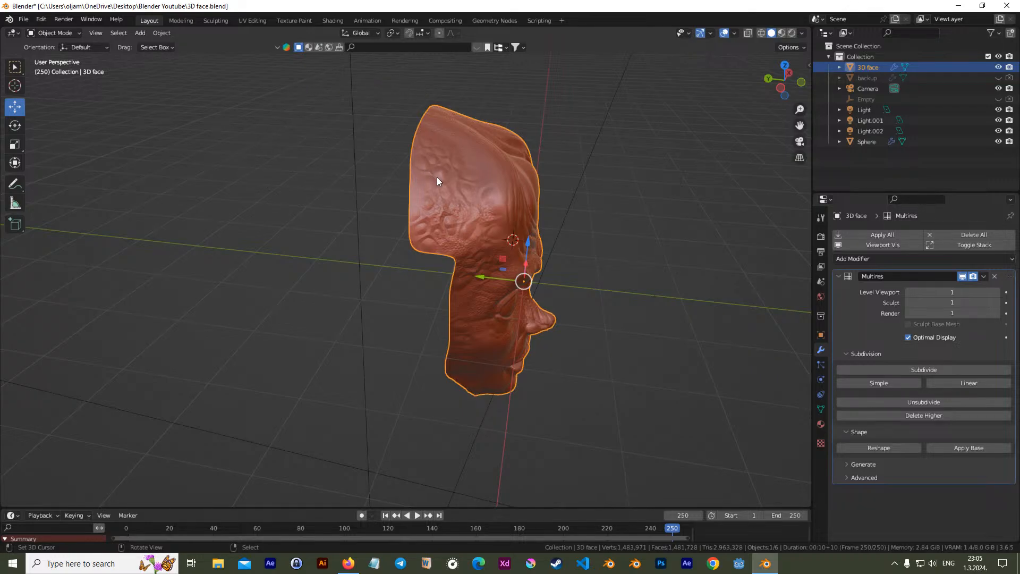
pyautogui.moveTo(267, 356); pyautogui.dragTo(266, 239, button='middle')
pyautogui.scroll(3, 464, 167)
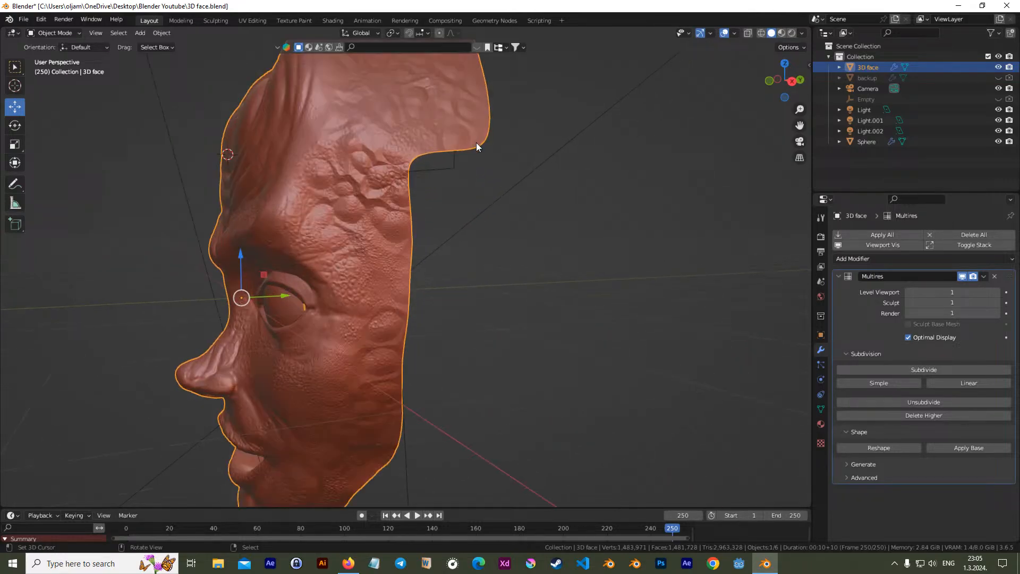
pyautogui.moveTo(488, 144); pyautogui.dragTo(467, 131, button='middle')
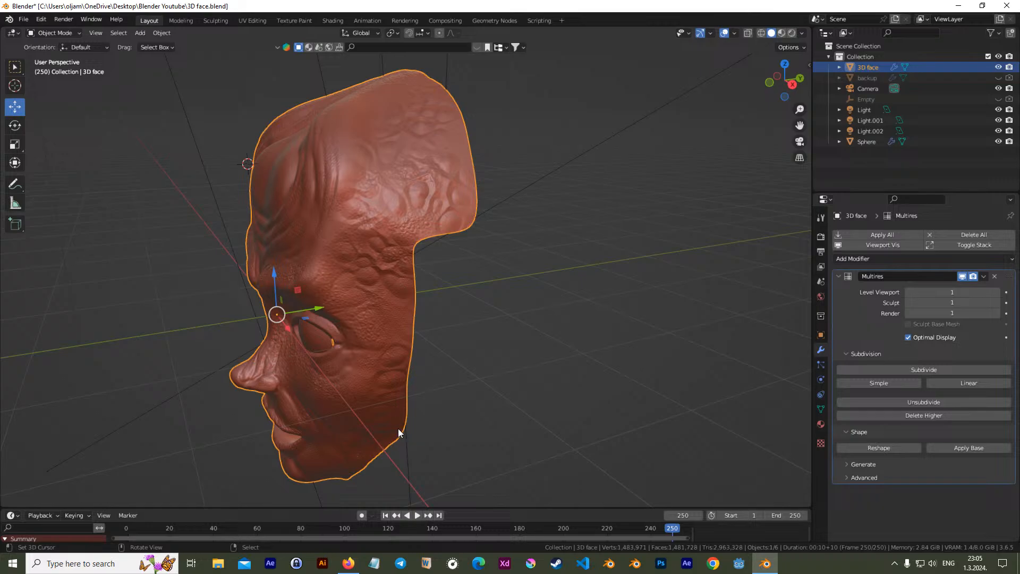
pyautogui.moveTo(407, 265); pyautogui.dragTo(408, 173, button='middle')
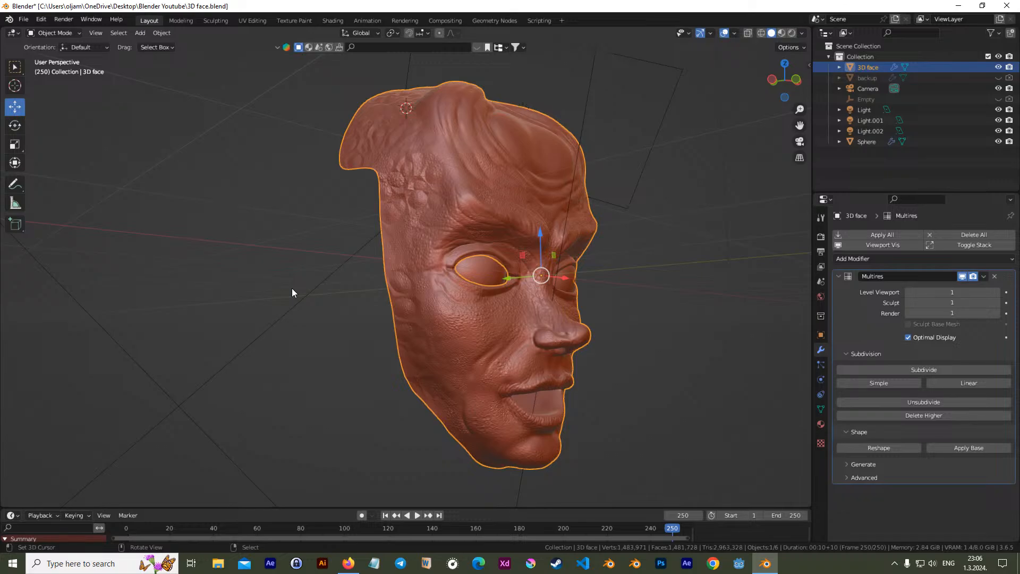
pyautogui.scroll(2, 420, 264)
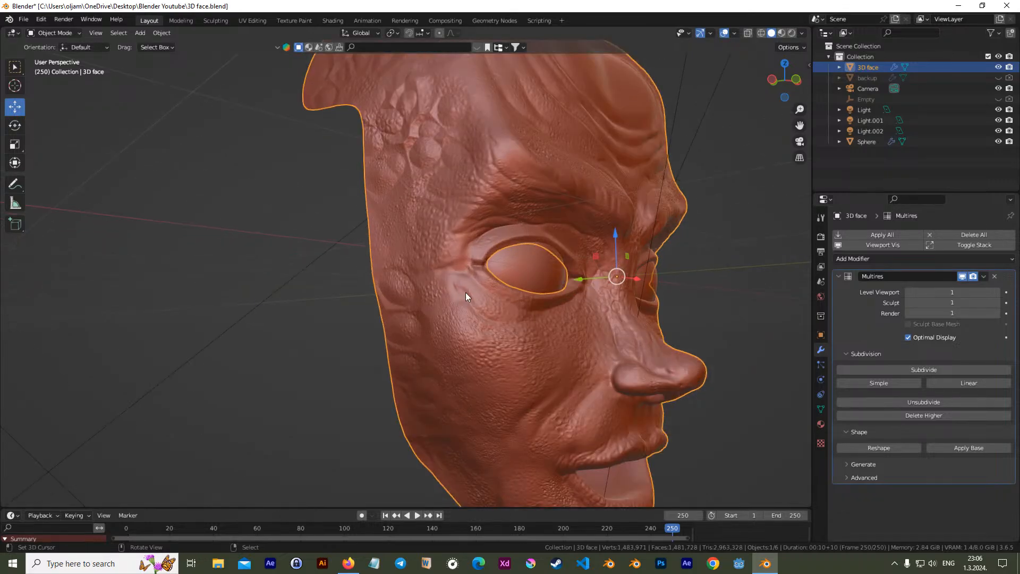
pyautogui.moveTo(543, 298)
pyautogui.mouseDown(button='middle')
pyautogui.moveTo(510, 294)
pyautogui.moveTo(556, 291)
pyautogui.moveTo(569, 302)
pyautogui.moveTo(391, 311)
pyautogui.moveTo(451, 261)
pyautogui.moveTo(512, 273)
pyautogui.moveTo(567, 254)
pyautogui.moveTo(560, 266)
pyautogui.moveTo(568, 263)
pyautogui.mouseUp(button='middle')
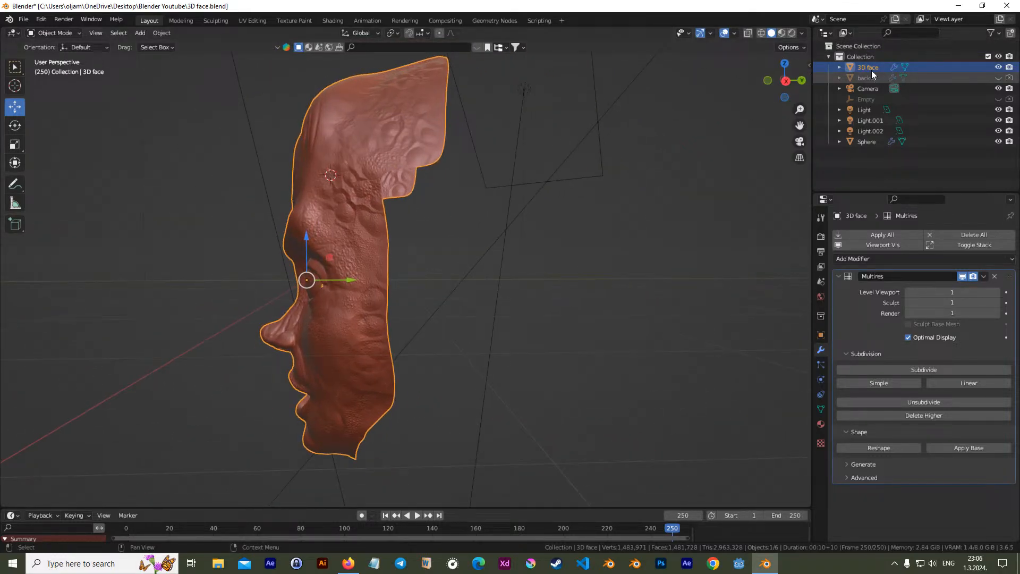
# Filter the lights out of the Outliner's View Layer list and restore them
pyautogui.click(850, 33)
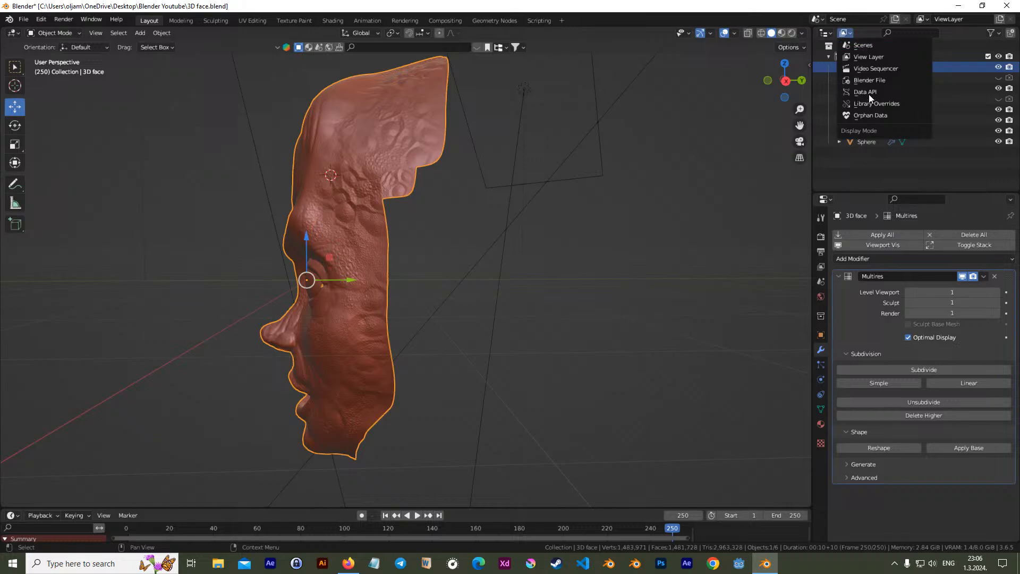
pyautogui.click(879, 57)
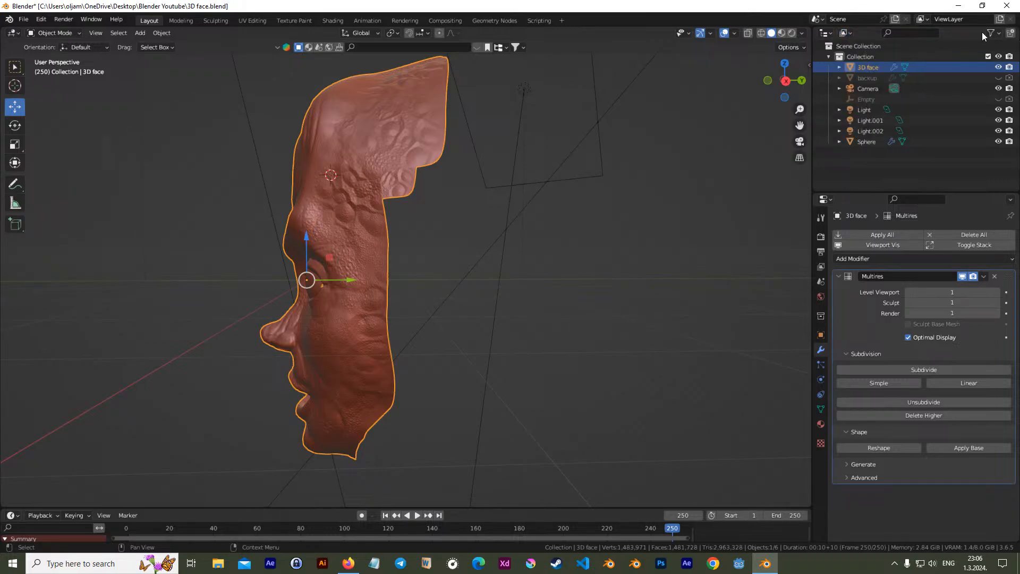
pyautogui.click(994, 34)
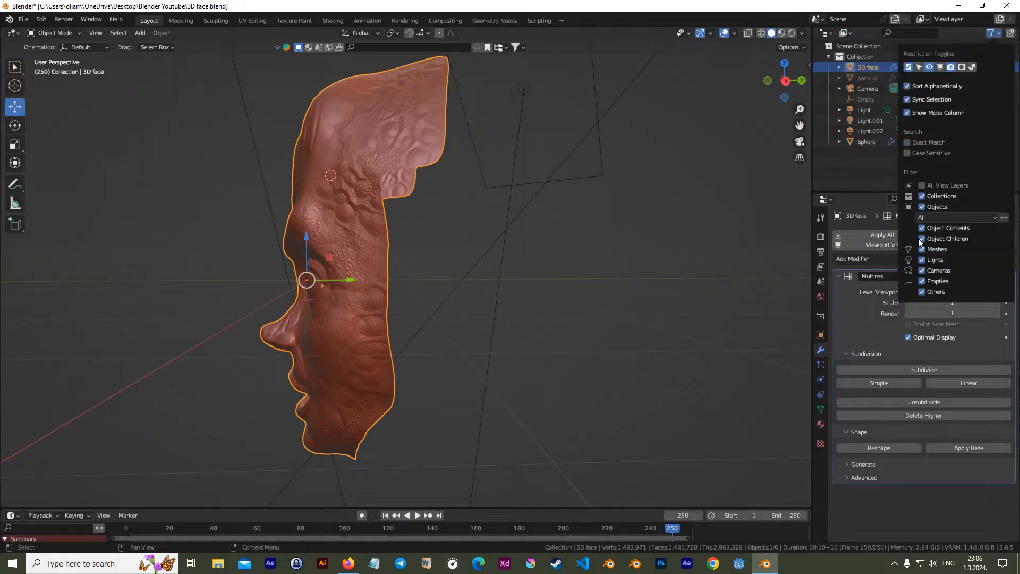
pyautogui.click(922, 260)
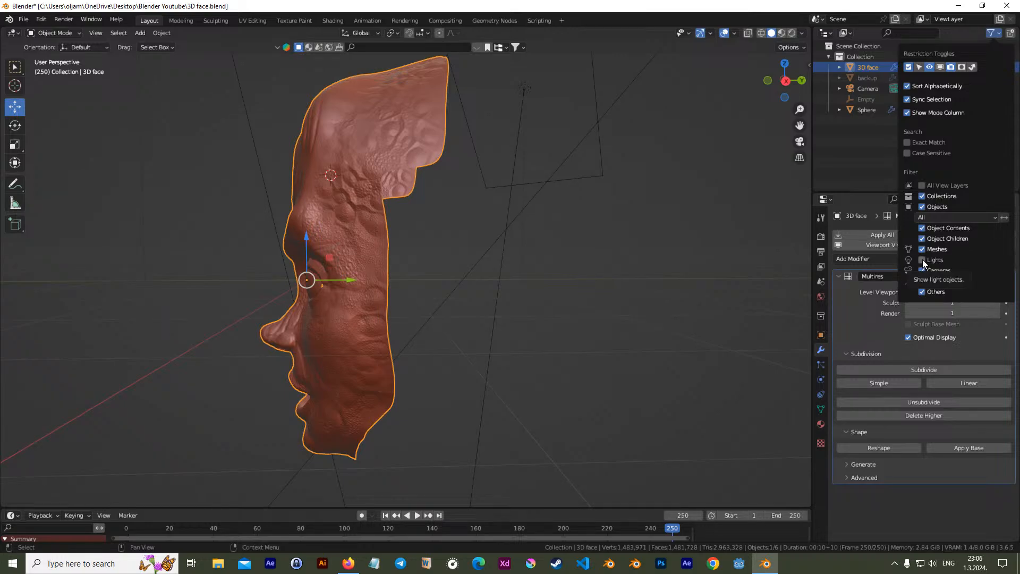
pyautogui.moveTo(584, 251); pyautogui.dragTo(562, 245, button='middle')
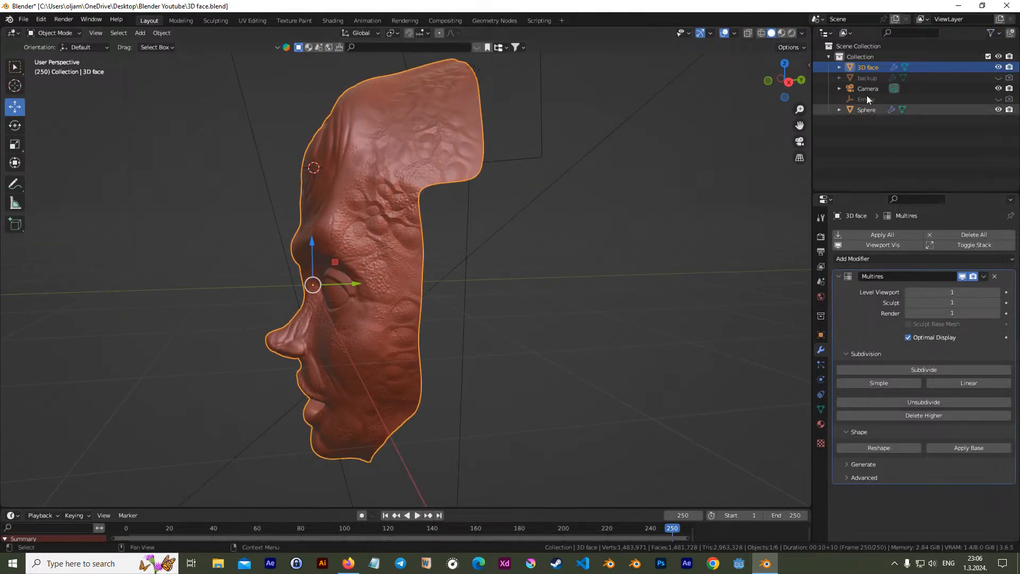
pyautogui.click(991, 33)
pyautogui.click(921, 259)
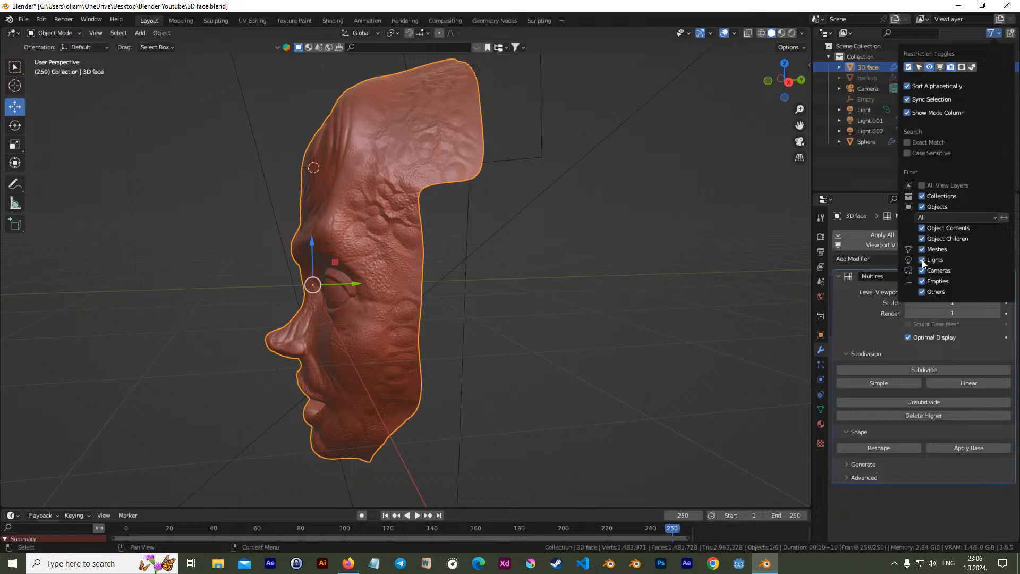
# Select the first light object, Light, and hide it in the viewport
pyautogui.click(865, 109)
pyautogui.click(998, 110)
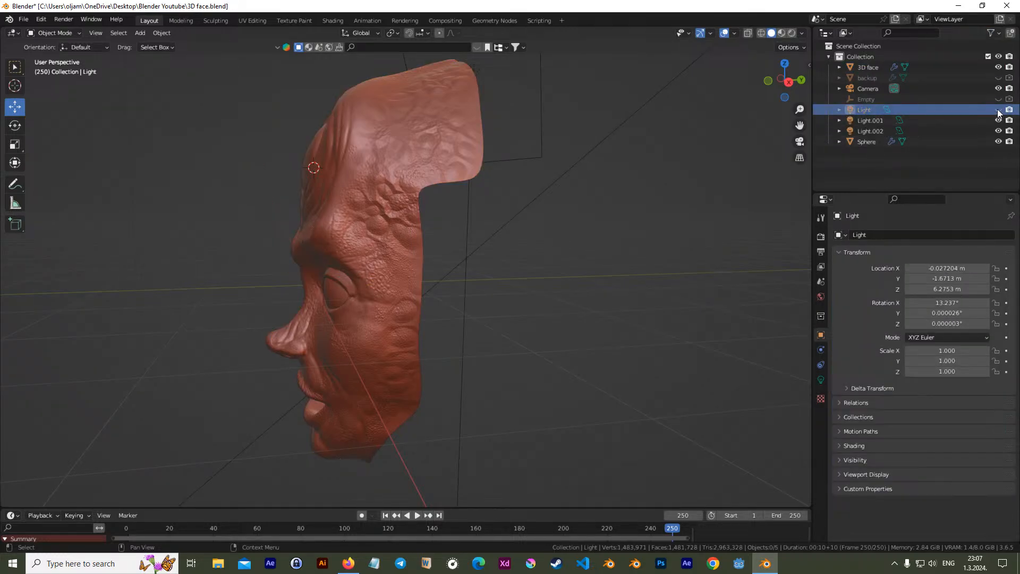
# Hide the remaining lights, Light.001 and Light.002, in the viewport
pyautogui.click(998, 120)
pyautogui.click(998, 131)
pyautogui.moveTo(601, 198)
pyautogui.mouseDown(button='middle')
pyautogui.moveTo(730, 203)
pyautogui.moveTo(611, 193)
pyautogui.mouseUp(button='middle')
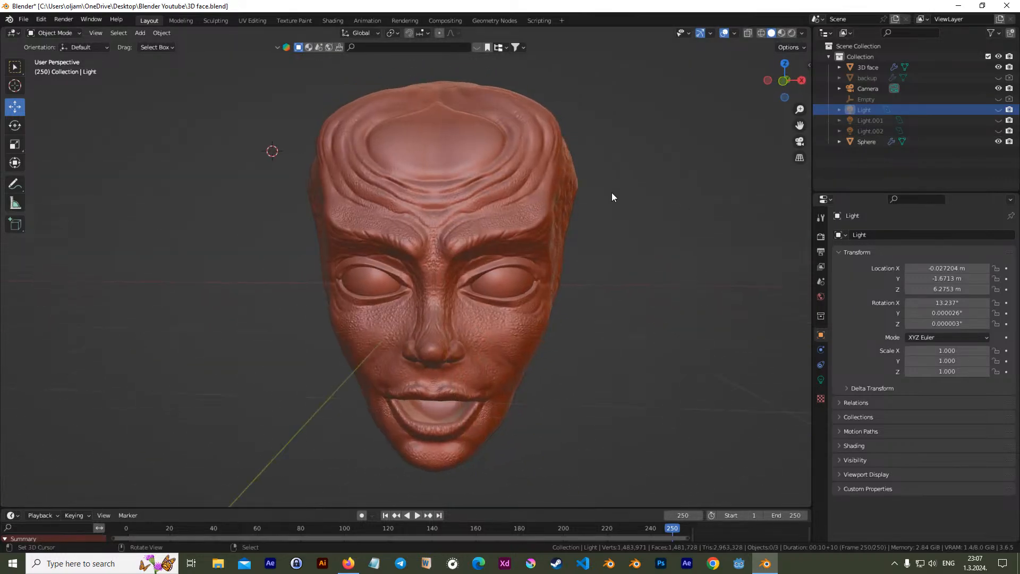
# Examine the face's overall form and the missing back of the head in front, right-side and perspective views
pyautogui.moveTo(489, 195); pyautogui.dragTo(476, 244, button='middle')
pyautogui.moveTo(492, 209); pyautogui.dragTo(533, 249, button='middle')
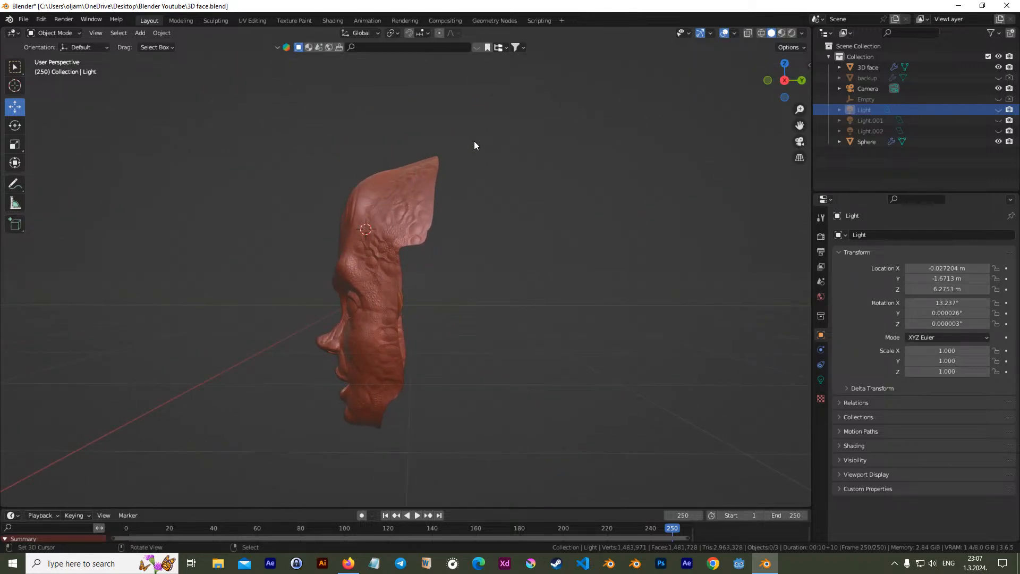
pyautogui.press('KP_1')
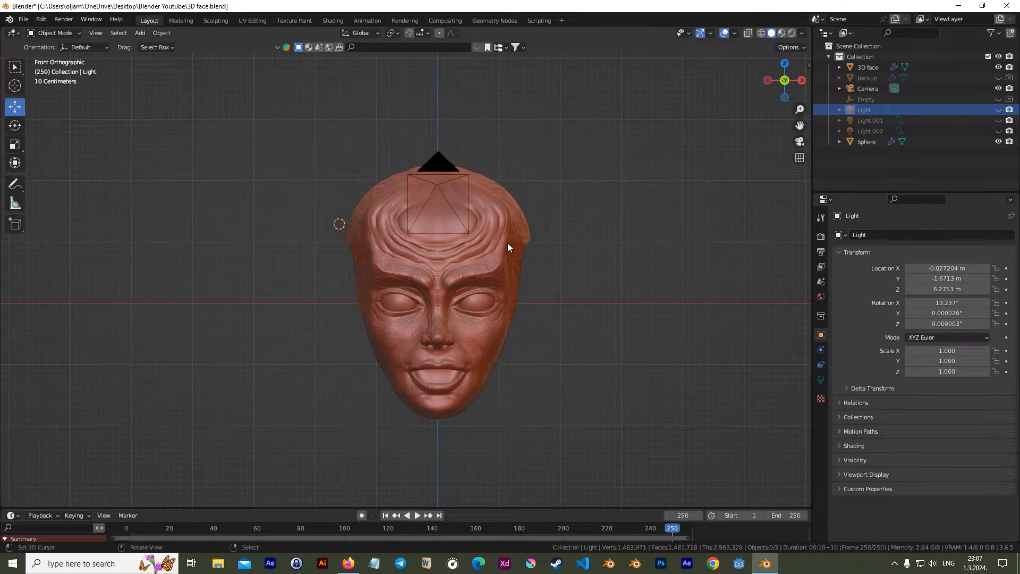
pyautogui.press('KP_3')
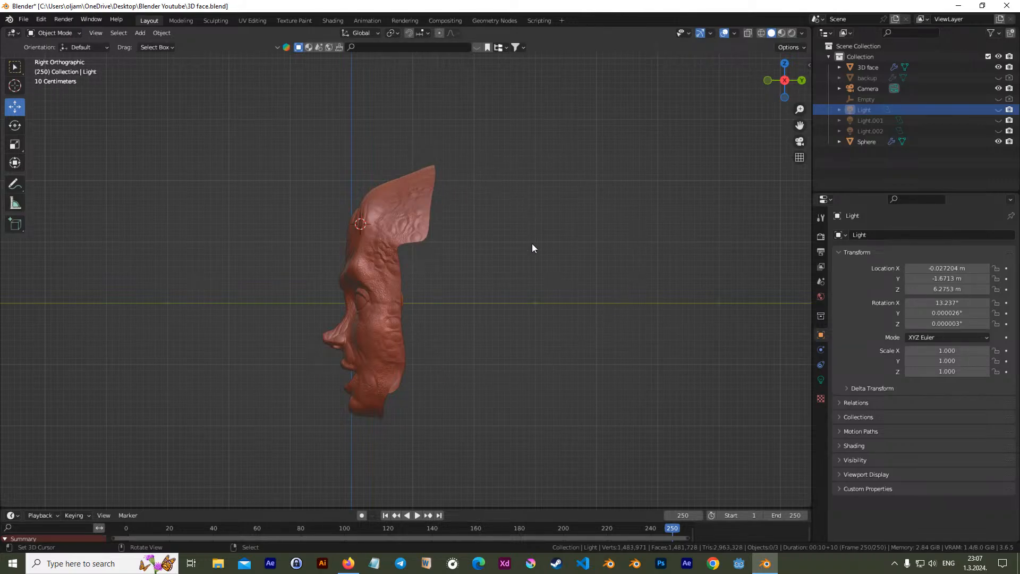
pyautogui.moveTo(453, 303)
pyautogui.mouseDown(button='middle')
pyautogui.moveTo(585, 296)
pyautogui.moveTo(560, 278)
pyautogui.moveTo(445, 272)
pyautogui.moveTo(460, 294)
pyautogui.mouseUp(button='middle')
pyautogui.press('KP_1')
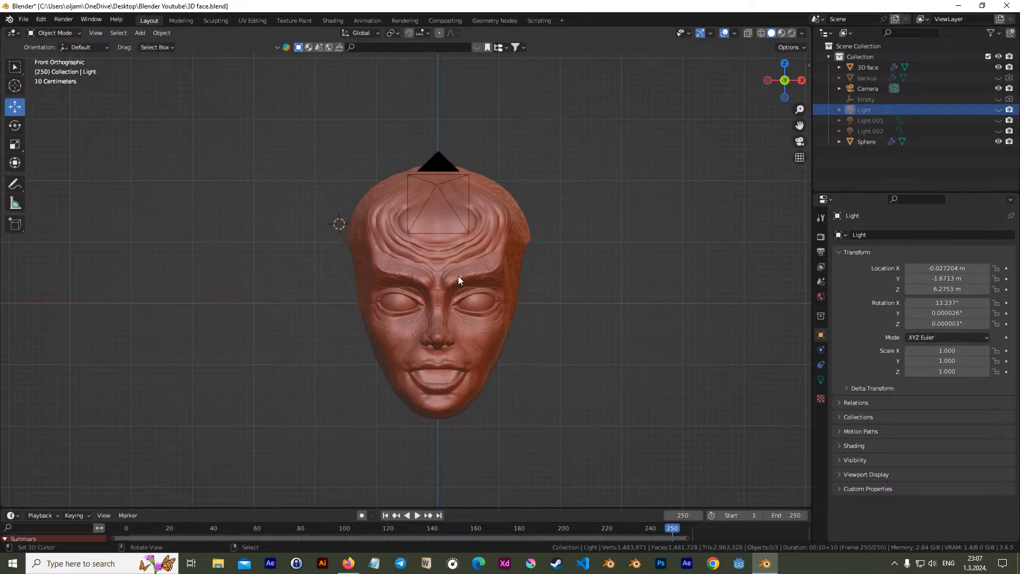
pyautogui.press('KP_3')
pyautogui.scroll(-1, 453, 276)
pyautogui.scroll(-2, 470, 239)
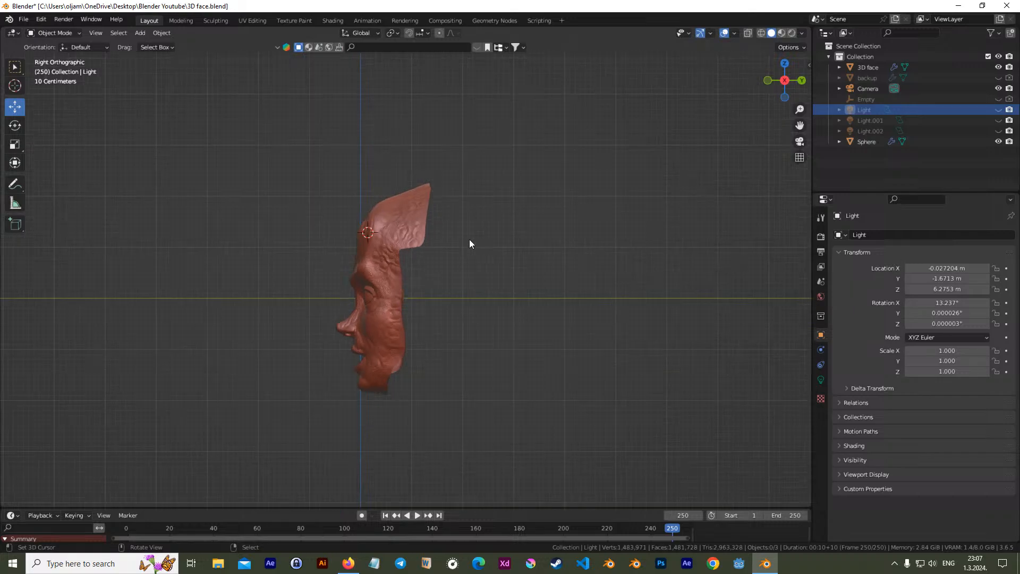
pyautogui.scroll(3, 467, 239)
pyautogui.keyDown('shift'); pyautogui.moveTo(476, 247); pyautogui.dragTo(443, 232, button='middle'); pyautogui.keyUp('shift')
pyautogui.scroll(1, 420, 232)
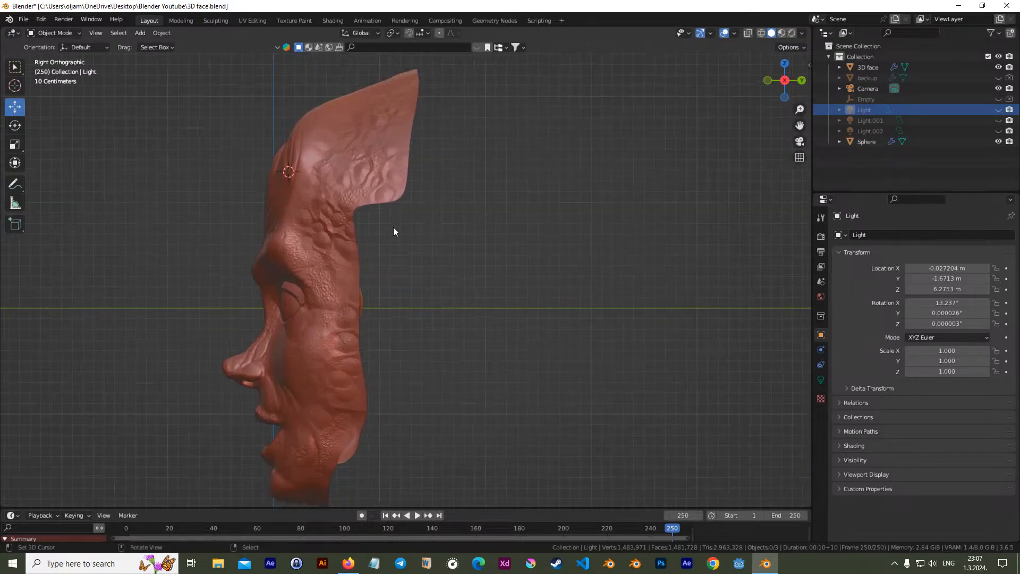
pyautogui.keyDown('shift'); pyautogui.moveTo(469, 174); pyautogui.dragTo(467, 197, button='middle'); pyautogui.keyUp('shift')
pyautogui.scroll(-1, 463, 197)
pyautogui.scroll(-2, 463, 199)
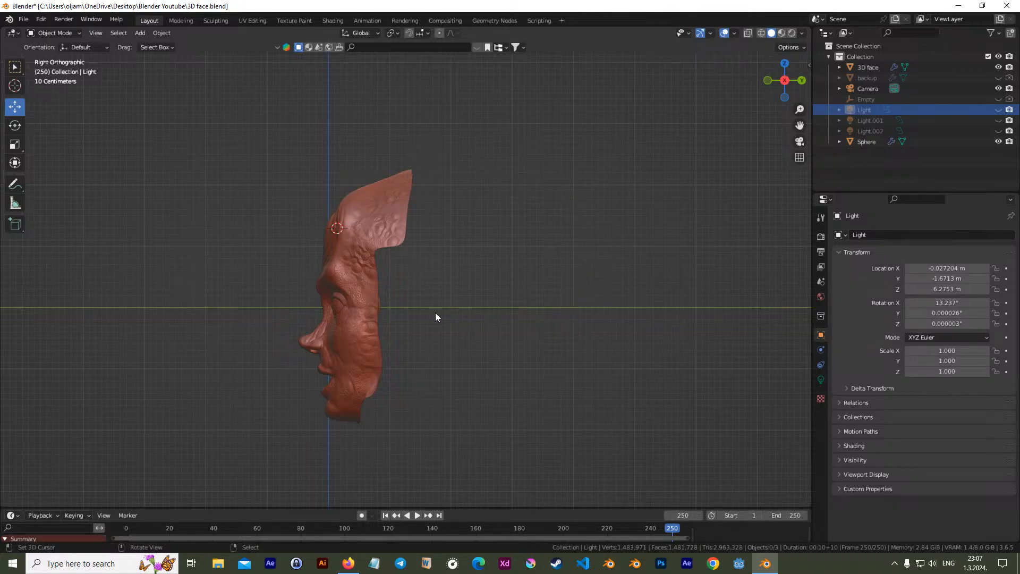
pyautogui.moveTo(420, 191)
pyautogui.mouseDown(button='middle')
pyautogui.moveTo(551, 200)
pyautogui.moveTo(410, 183)
pyautogui.mouseUp(button='middle')
pyautogui.moveTo(552, 279); pyautogui.dragTo(330, 226, button='middle')
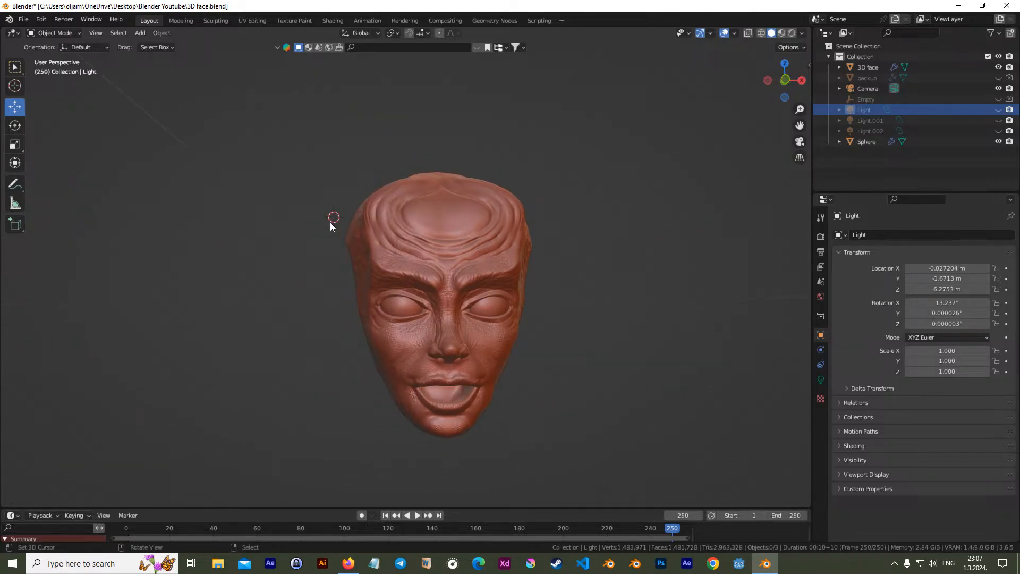
pyautogui.press('KP_1')
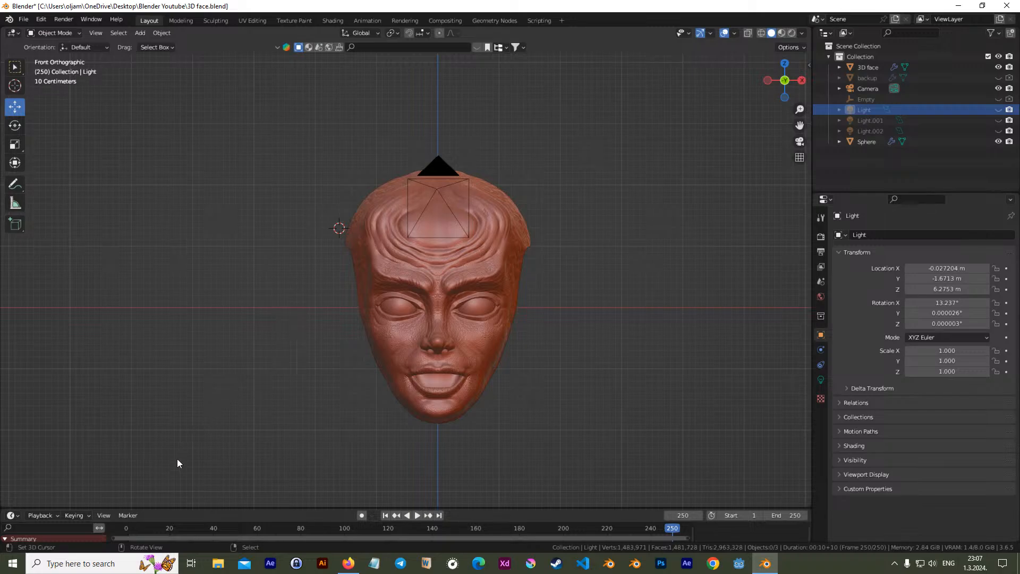
pyautogui.moveTo(642, 464); pyautogui.dragTo(555, 318, button='middle')
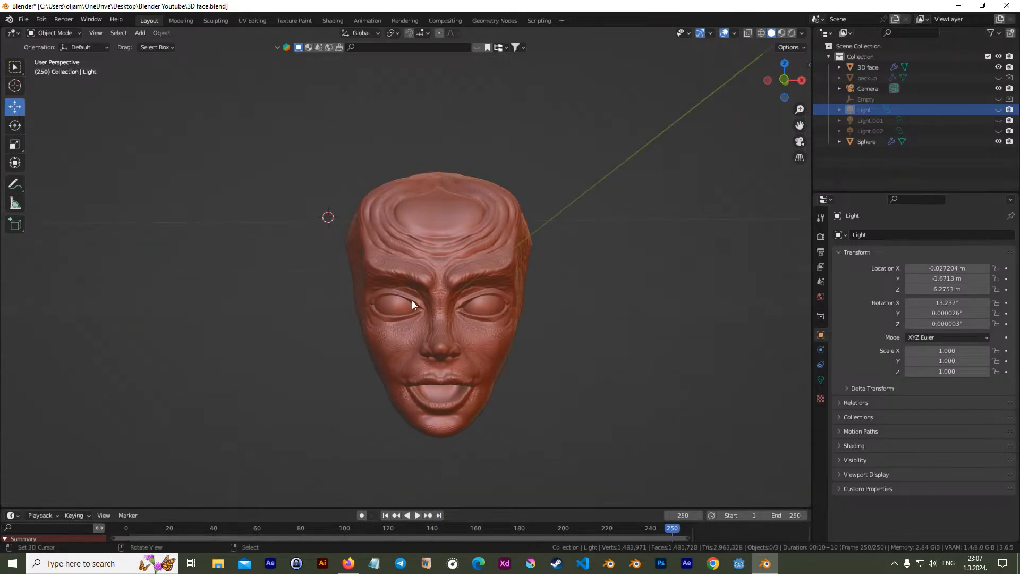
# Select the mirrored eye sphere, clear the selection, and compare the face in the front and right orthographic views
pyautogui.click(394, 301)
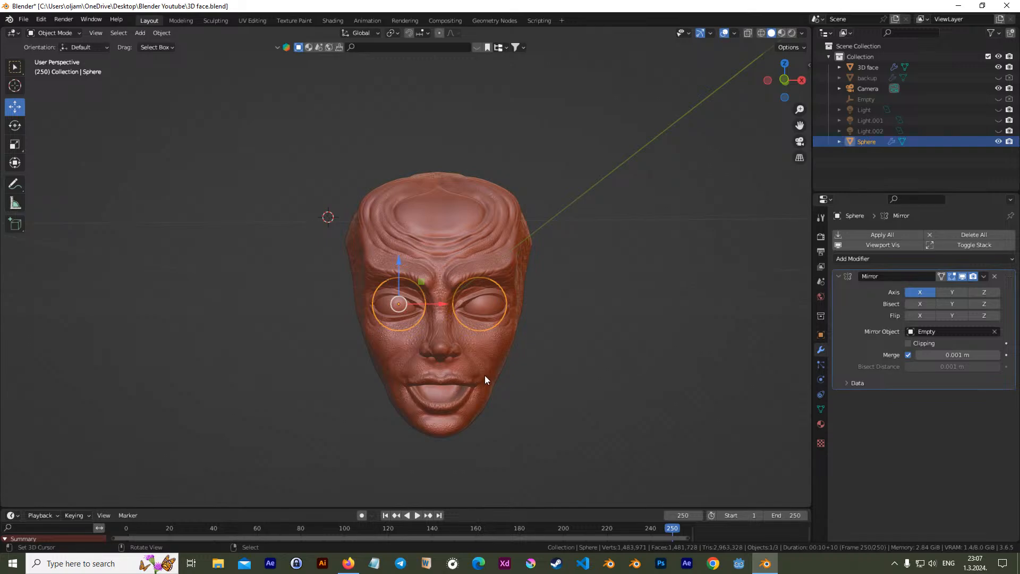
pyautogui.hotkey('alt', 'a')
pyautogui.moveTo(492, 367); pyautogui.dragTo(494, 324, button='middle')
pyautogui.press('KP_1')
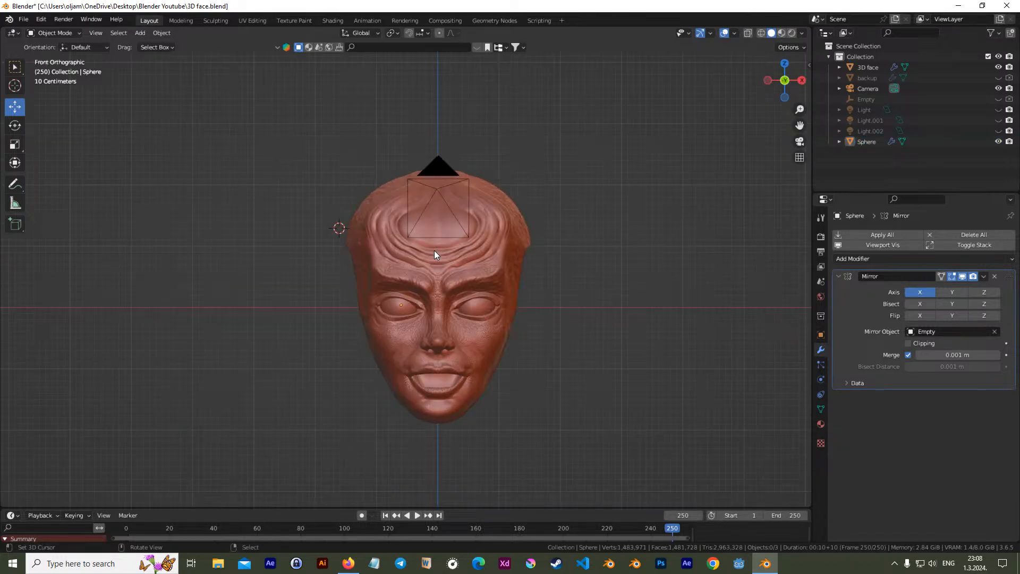
pyautogui.press('KP_3')
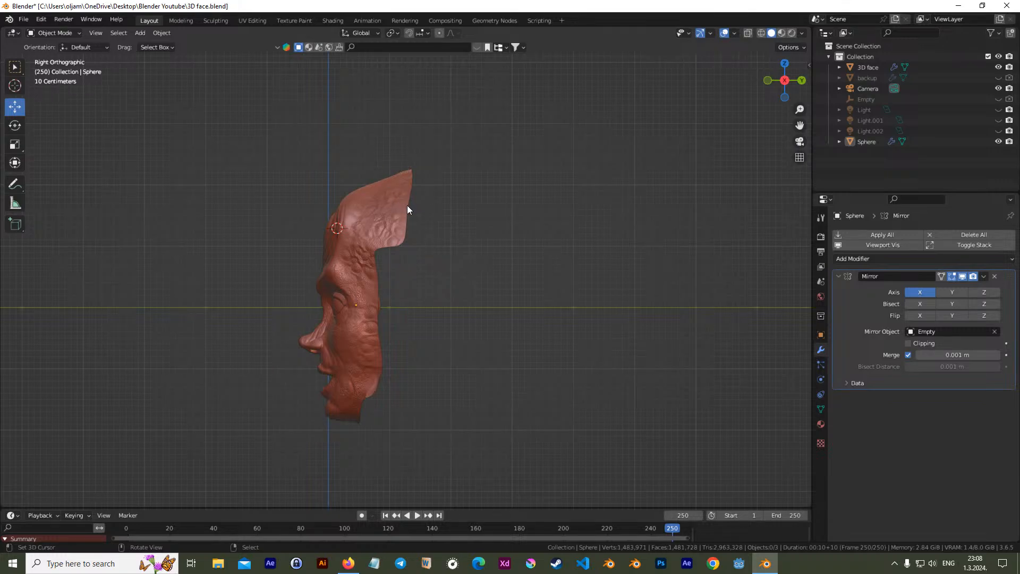
pyautogui.scroll(2, 104, 141)
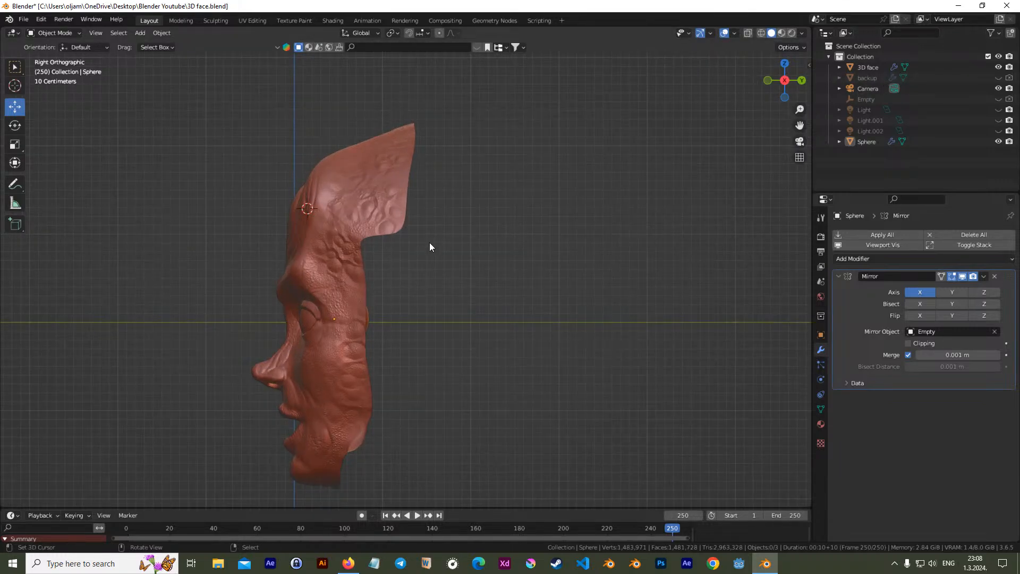
pyautogui.scroll(-2, 454, 260)
# Snap the 3D cursor to the world origin
pyautogui.hotkey('shift', 'a')
pyautogui.moveTo(454, 260)
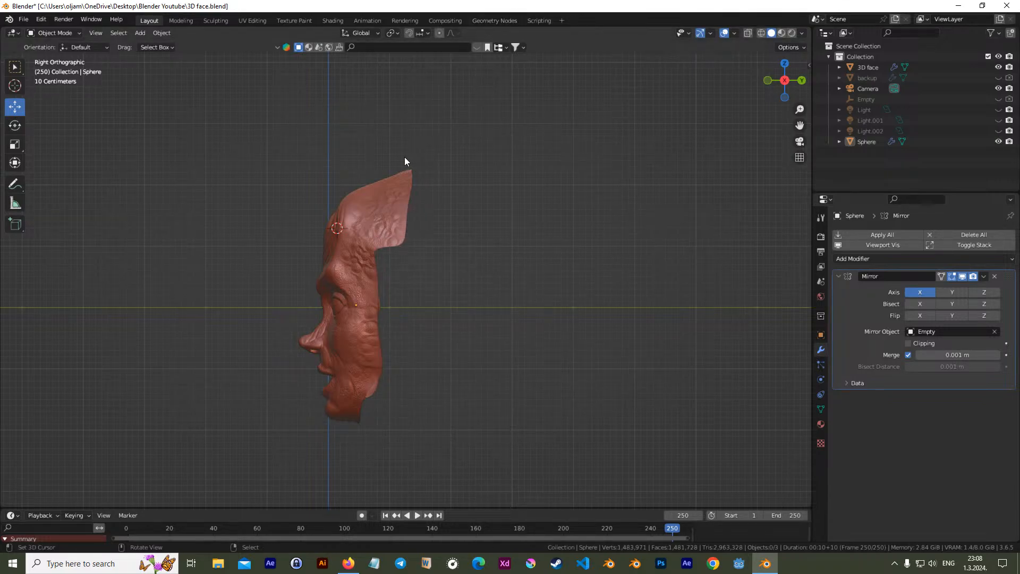
pyautogui.hotkey('shift', 's')
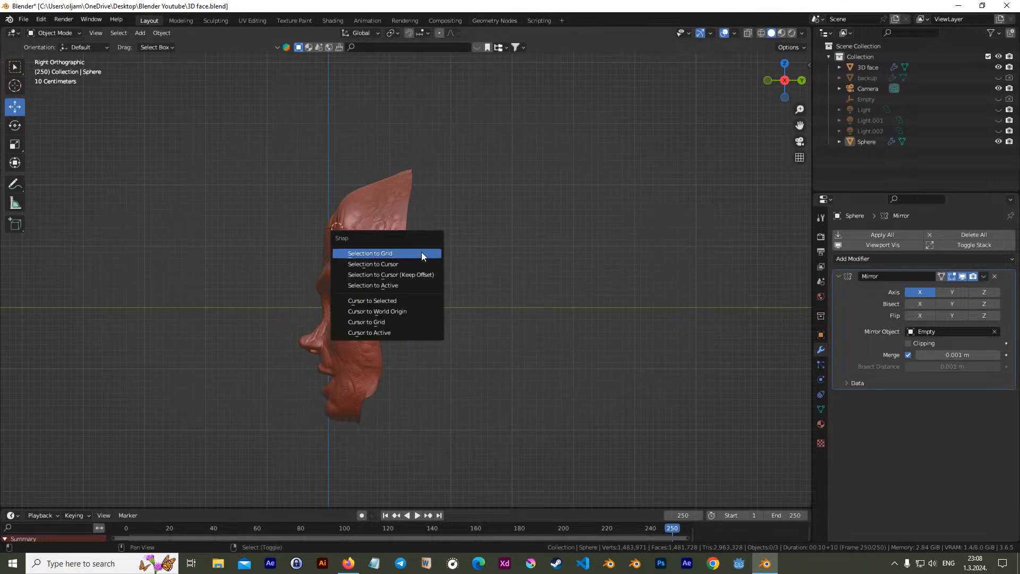
pyautogui.click(419, 311)
pyautogui.moveTo(368, 226); pyautogui.dragTo(401, 247, button='middle')
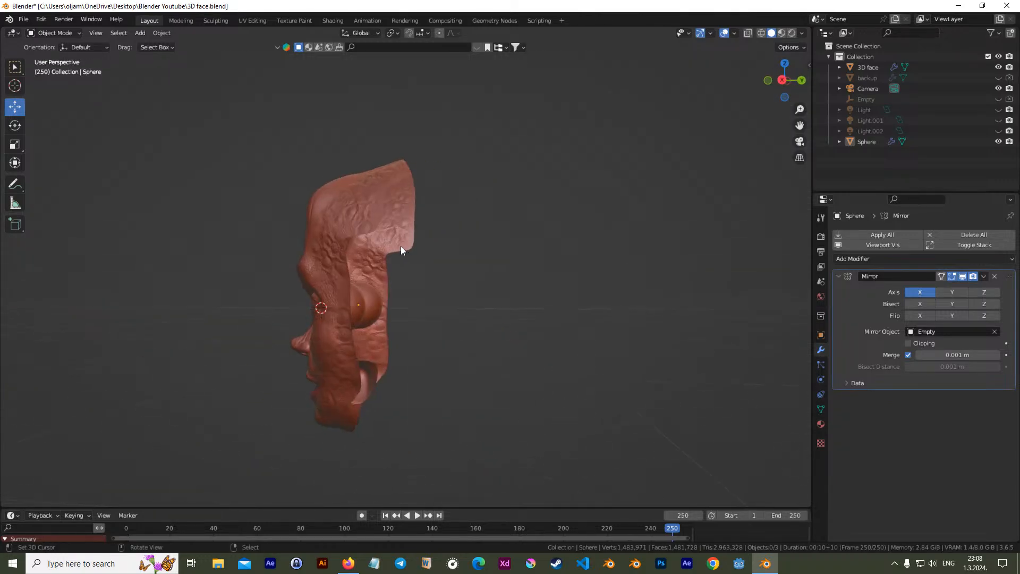
# Add a UV sphere at the 3D cursor with 64 segments and 32 rings
pyautogui.hotkey('shift', 'a')
pyautogui.moveTo(401, 246)
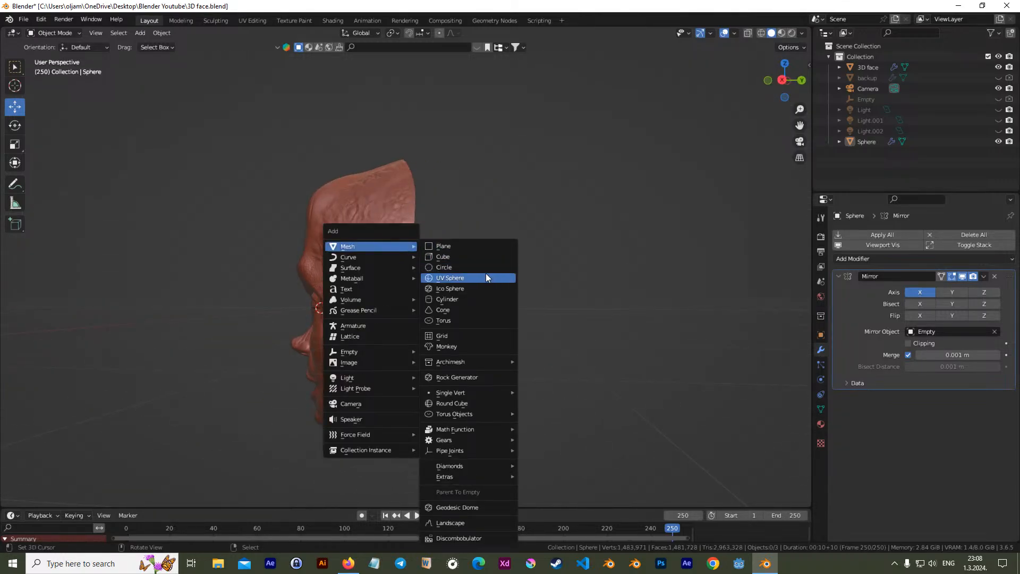
pyautogui.click(469, 277)
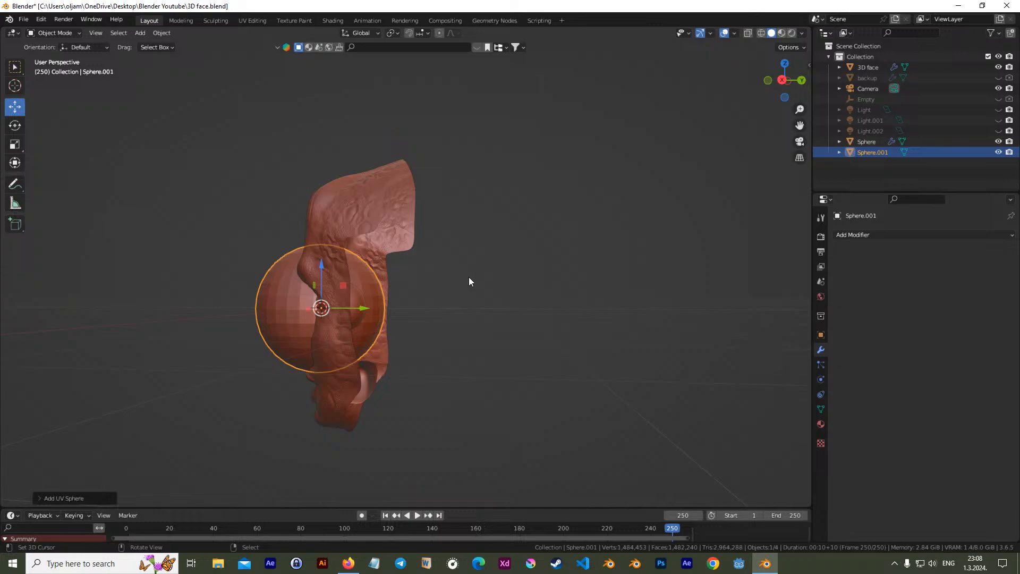
pyautogui.click(77, 498)
pyautogui.click(136, 383)
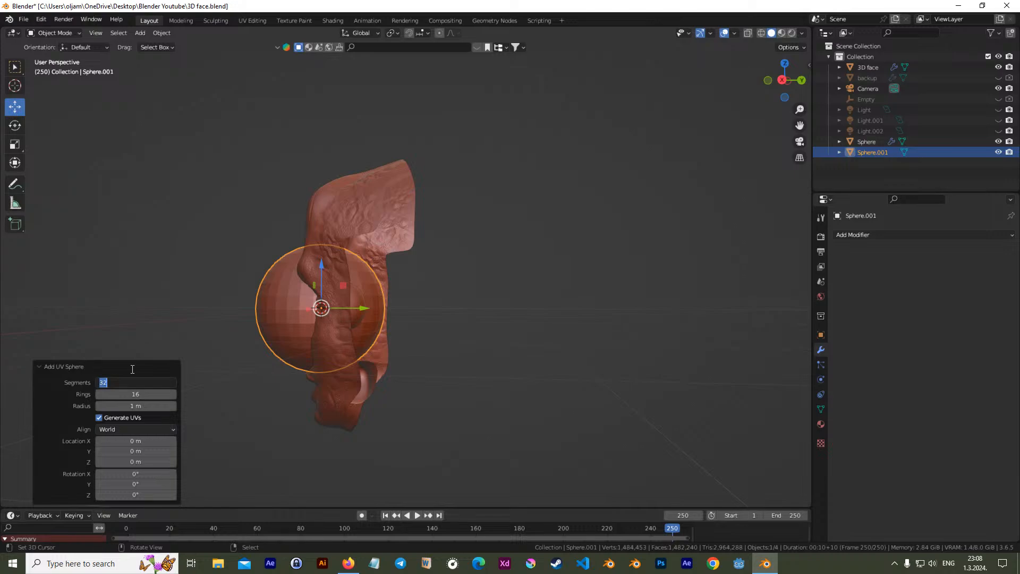
pyautogui.write('64')
pyautogui.press('Return')
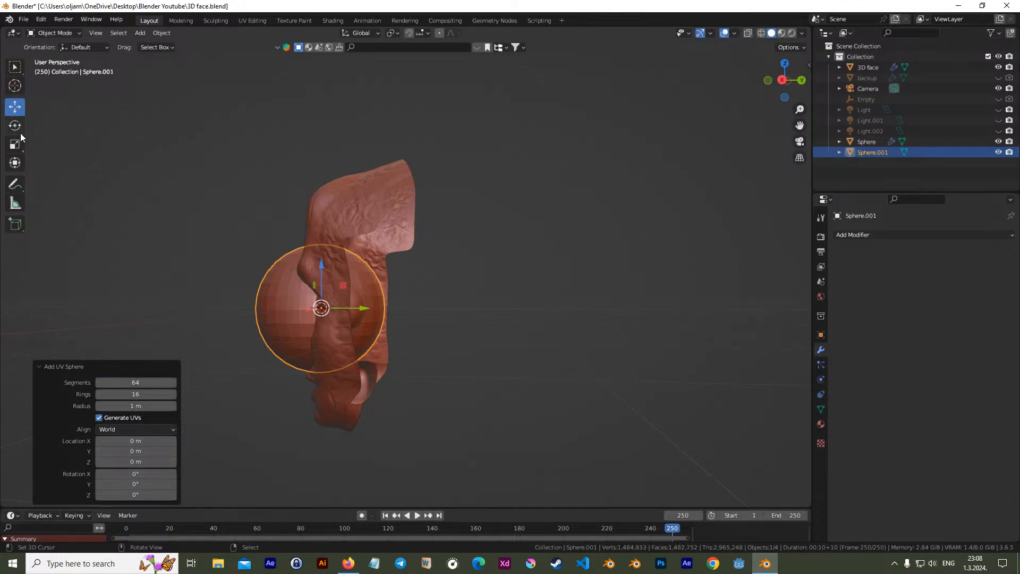
pyautogui.click(135, 394)
pyautogui.press('End')
pyautogui.write('*2')
pyautogui.press('Return')
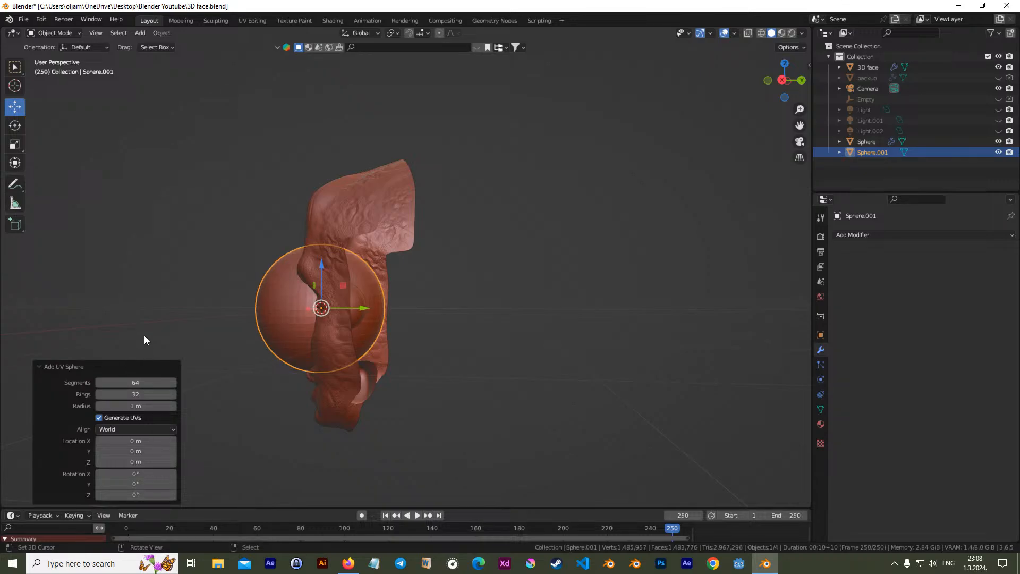
# Apply Shade Auto Smooth to the new UV sphere
pyautogui.scroll(6, 274, 310)
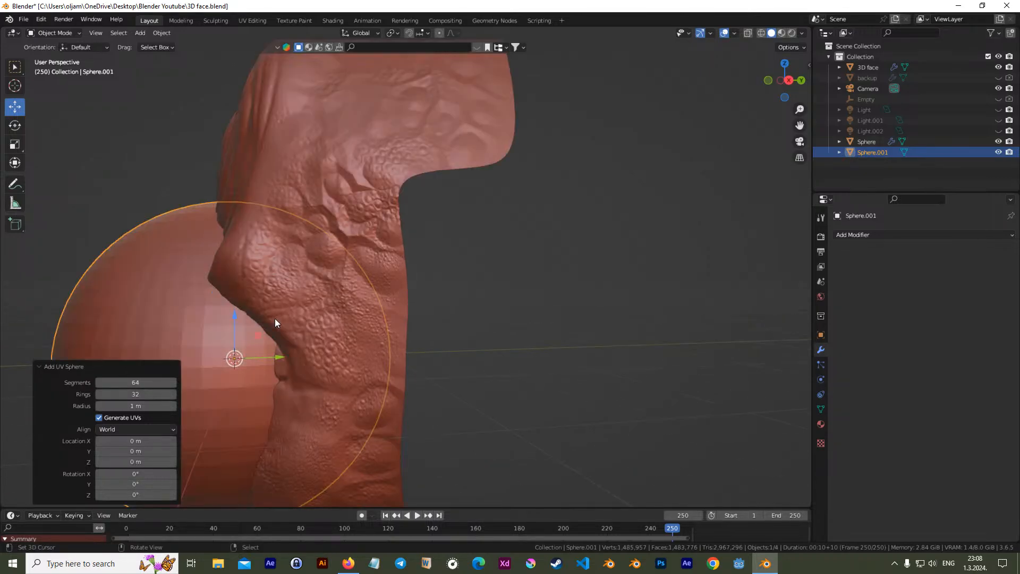
pyautogui.scroll(-4, 250, 298)
pyautogui.click(154, 34)
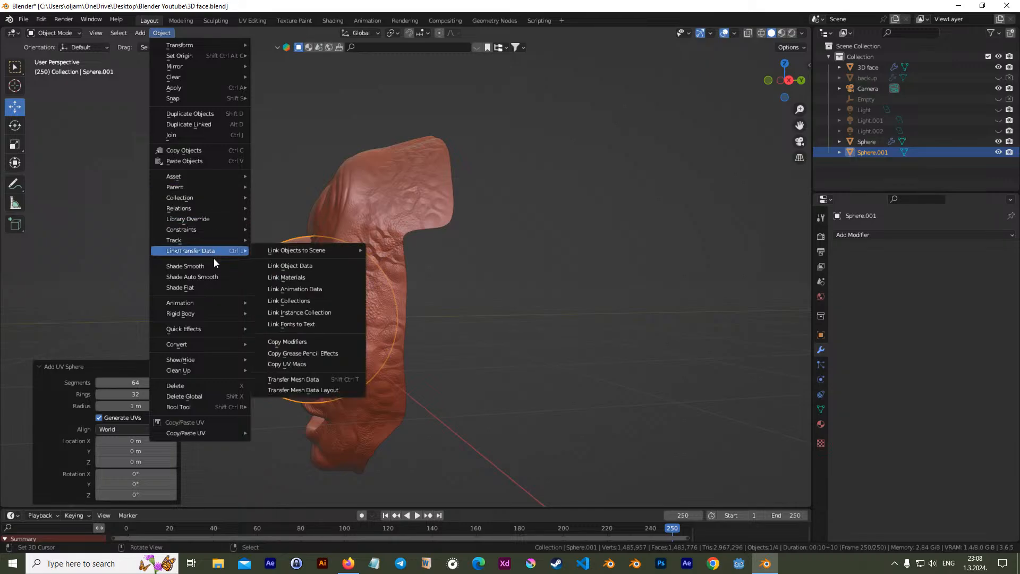
pyautogui.click(214, 274)
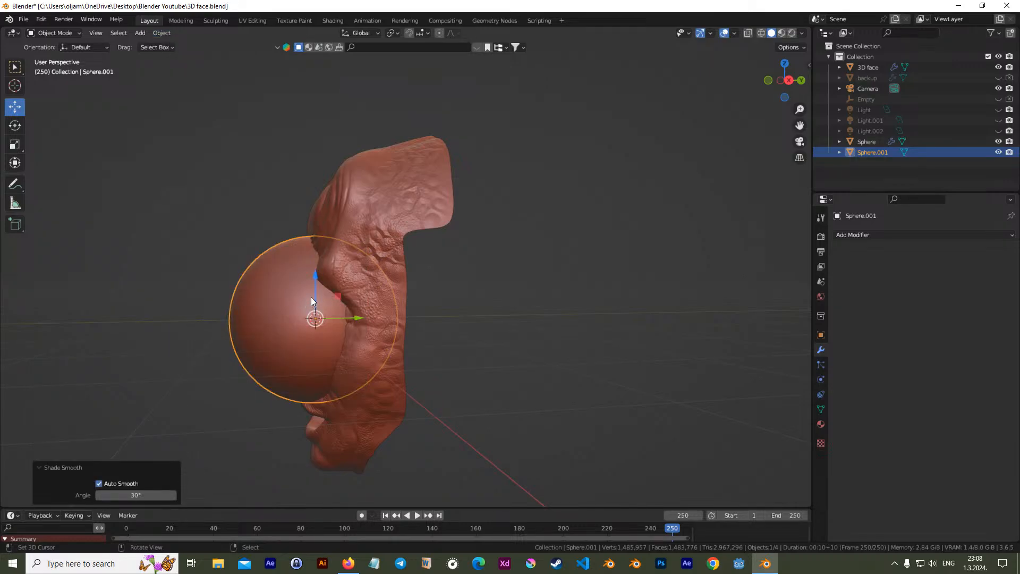
# Move the new sphere about 1.63 m along Y to sit behind the face and raise it slightly along Z
pyautogui.press('KP_1')
pyautogui.press('KP_3')
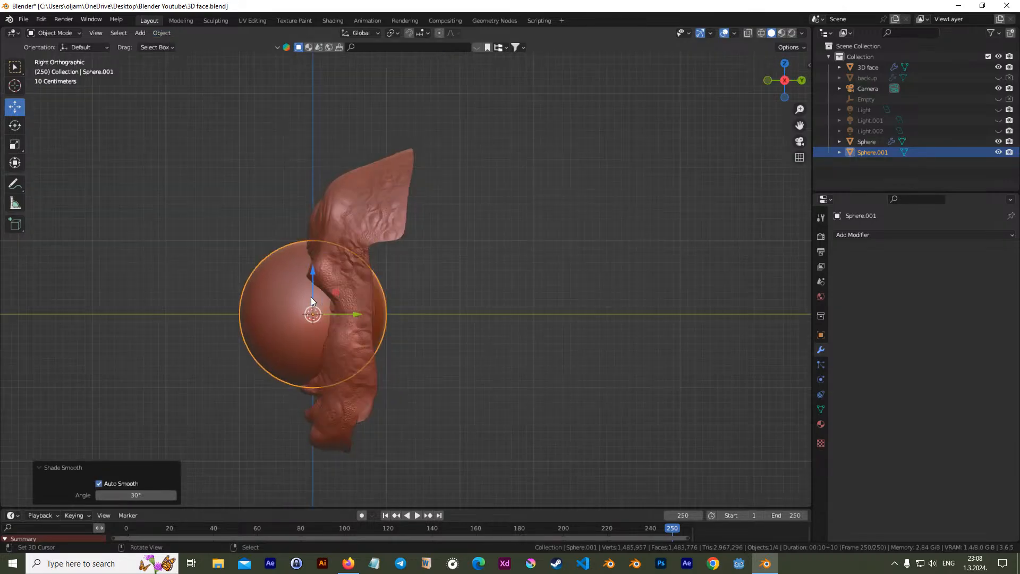
pyautogui.press('g')
pyautogui.click(449, 317)
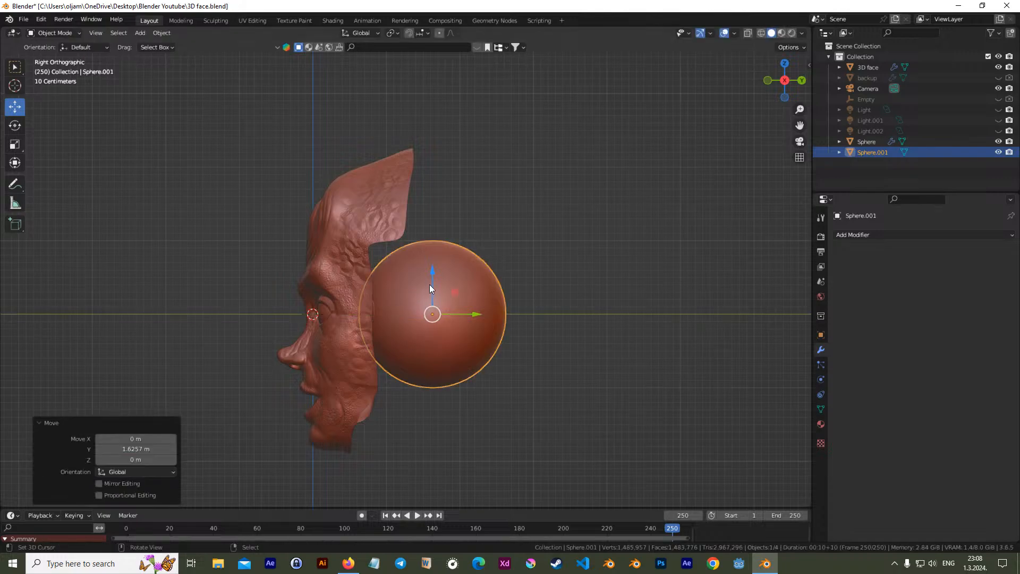
pyautogui.press('g')
pyautogui.press('z')
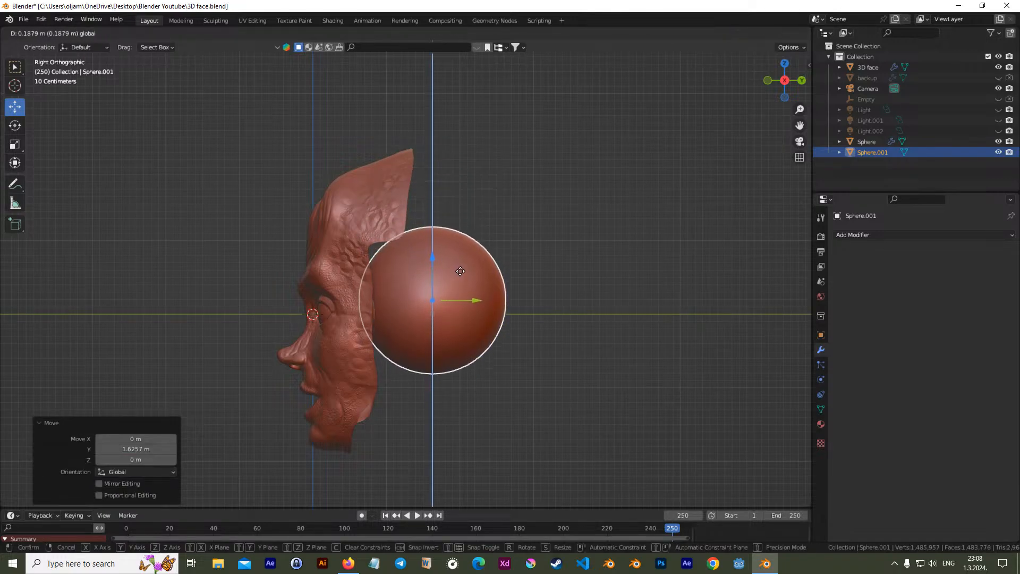
pyautogui.click(460, 271)
# Scale the sphere up by about 1.715 and raise it about 0.43 m along Z to form the cranium
pyautogui.press('s')
pyautogui.click(489, 241)
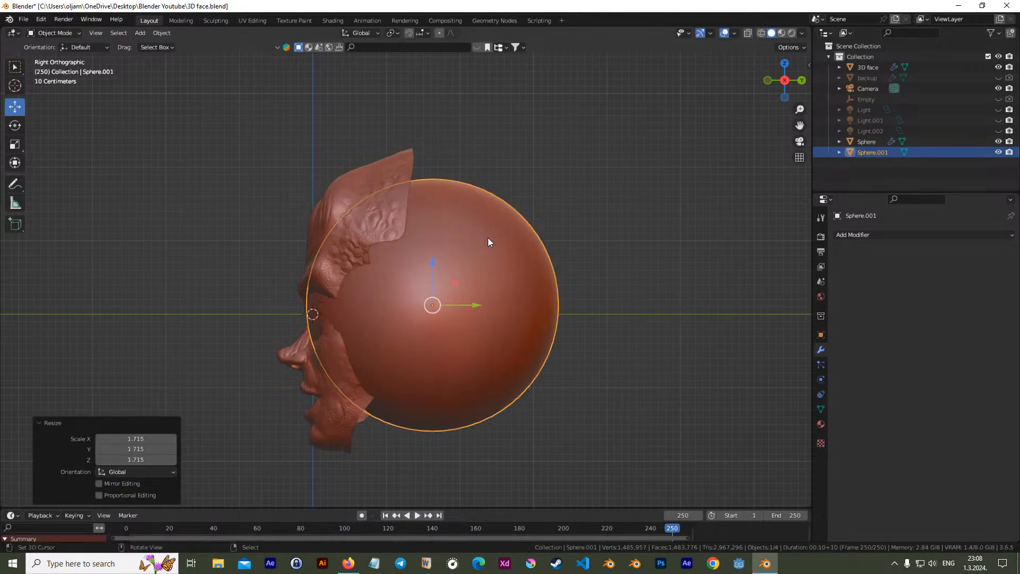
pyautogui.press('g')
pyautogui.press('z')
pyautogui.click(445, 291)
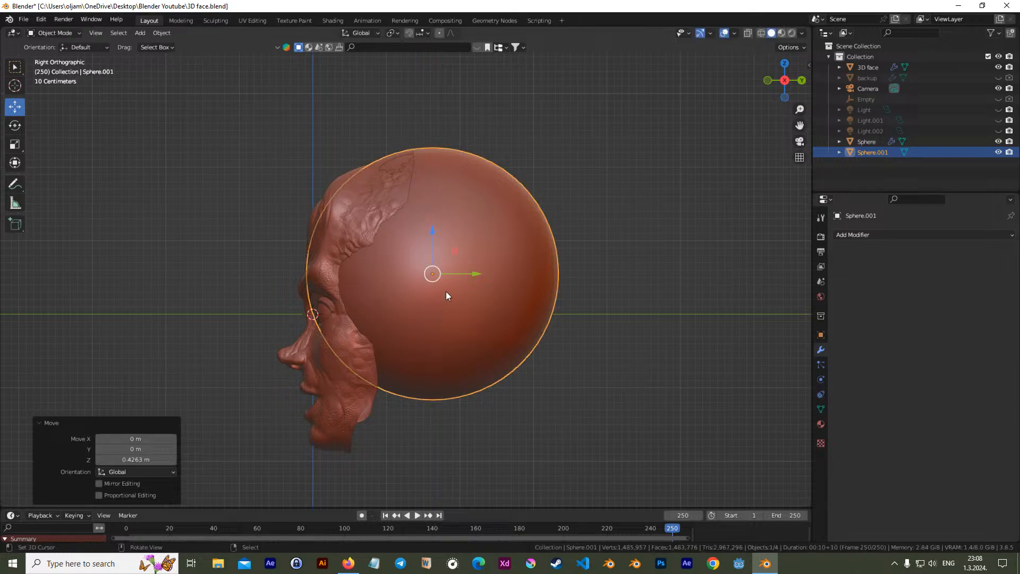
# Shift the cranium sphere slightly farther back along Y and raise it about 0.04 m along Z
pyautogui.press('g')
pyautogui.press('y')
pyautogui.click(464, 275)
pyautogui.press('g')
pyautogui.press('z')
pyautogui.click(423, 251)
# Lower the cranium sphere about 0.02 m along Z and check its fit with the face from the front, top and side
pyautogui.press('KP_1')
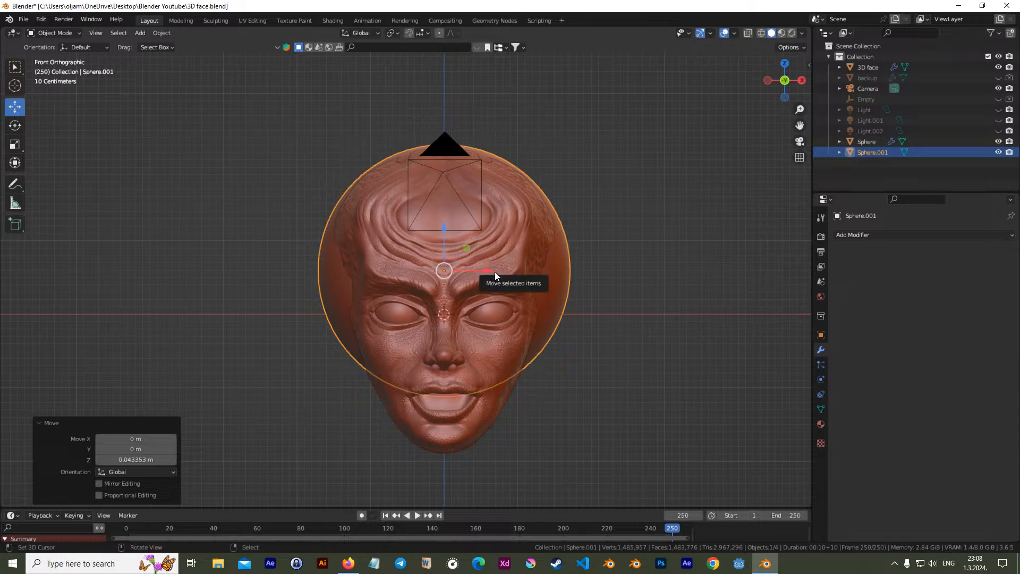
pyautogui.moveTo(579, 318); pyautogui.dragTo(477, 315, button='middle')
pyautogui.moveTo(454, 243); pyautogui.dragTo(454, 248)
pyautogui.moveTo(489, 258)
pyautogui.mouseDown(button='middle')
pyautogui.moveTo(496, 221)
pyautogui.moveTo(459, 194)
pyautogui.moveTo(476, 258)
pyautogui.mouseUp(button='middle')
pyautogui.press('KP_7')
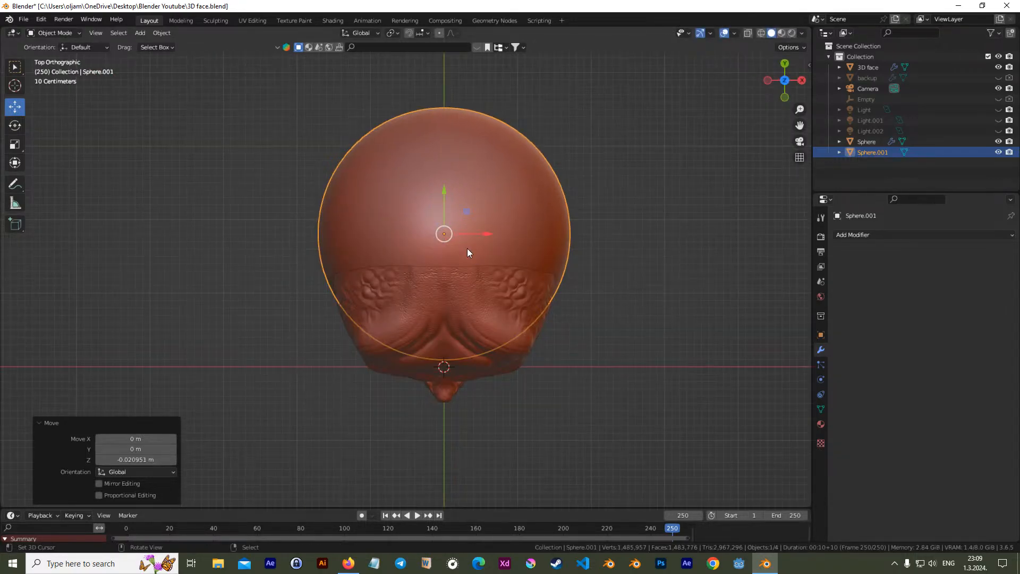
pyautogui.keyDown('shift'); pyautogui.moveTo(477, 219); pyautogui.dragTo(474, 288, button='middle'); pyautogui.keyUp('shift')
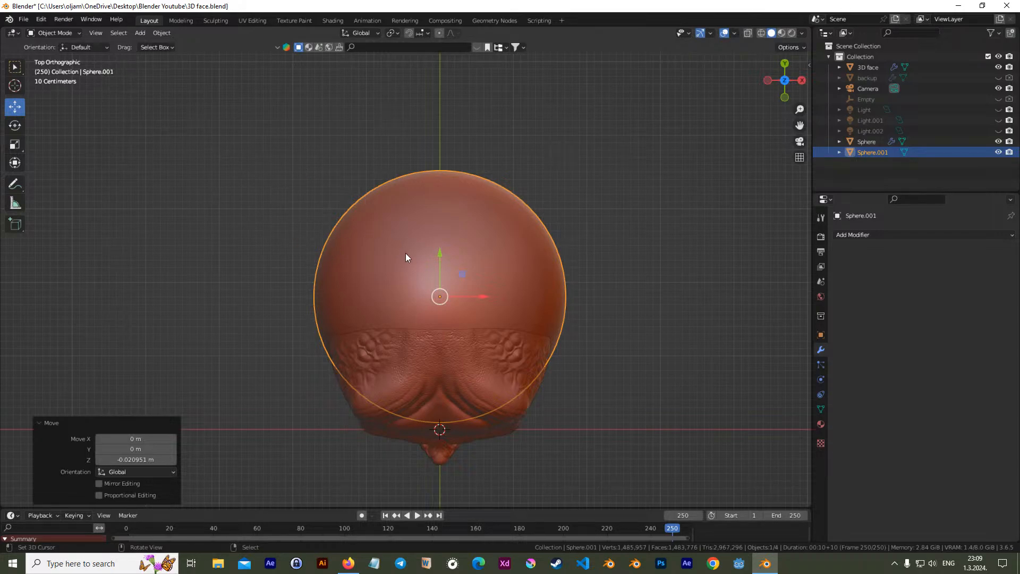
pyautogui.moveTo(460, 312); pyautogui.dragTo(407, 171, button='middle')
pyautogui.moveTo(498, 218); pyautogui.dragTo(464, 245, button='middle')
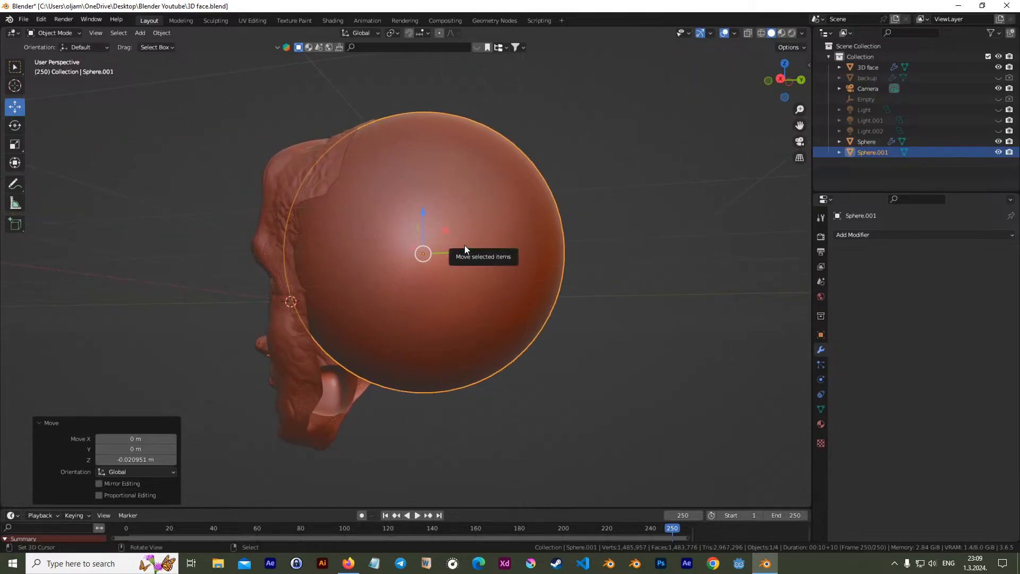
# Open a new Firefox tab and lower Mozilla Firefox's sound level in the Windows Volume Mixer
pyautogui.rightClick(348, 563)
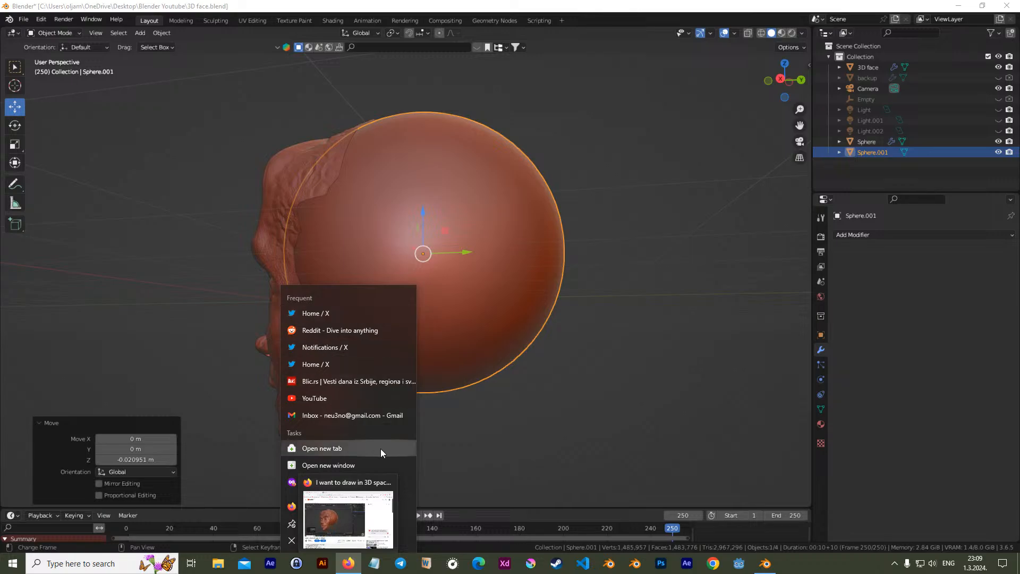
pyautogui.click(369, 448)
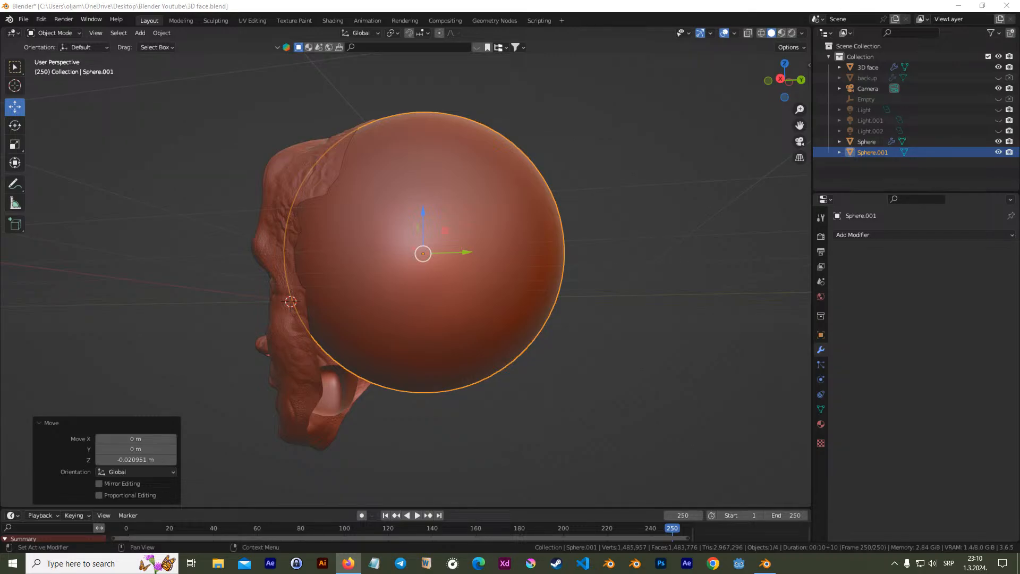
pyautogui.rightClick(932, 563)
pyautogui.click(932, 497)
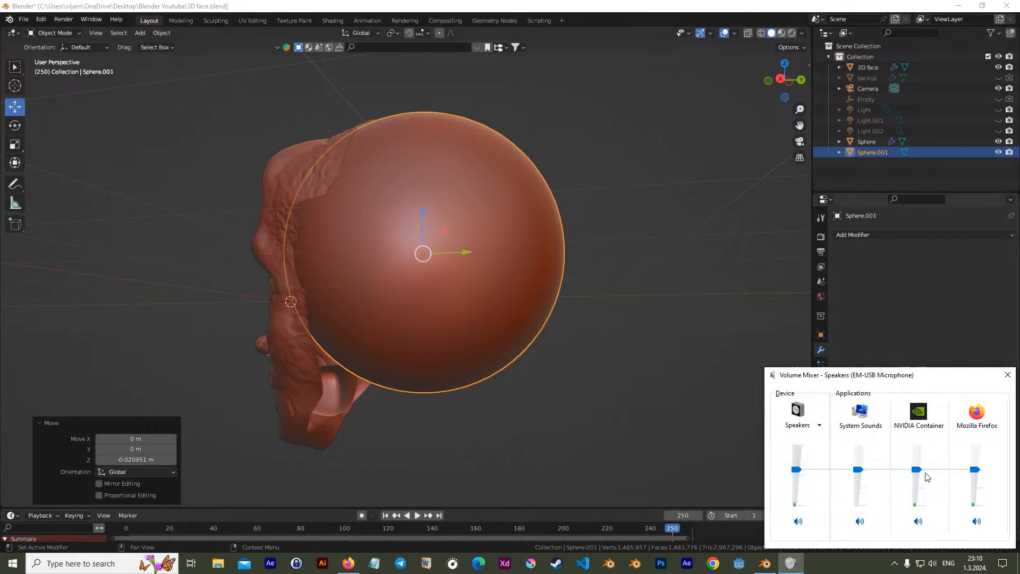
pyautogui.moveTo(974, 469); pyautogui.dragTo(977, 492)
pyautogui.moveTo(954, 376); pyautogui.dragTo(944, 375)
pyautogui.moveTo(785, 468); pyautogui.dragTo(790, 467)
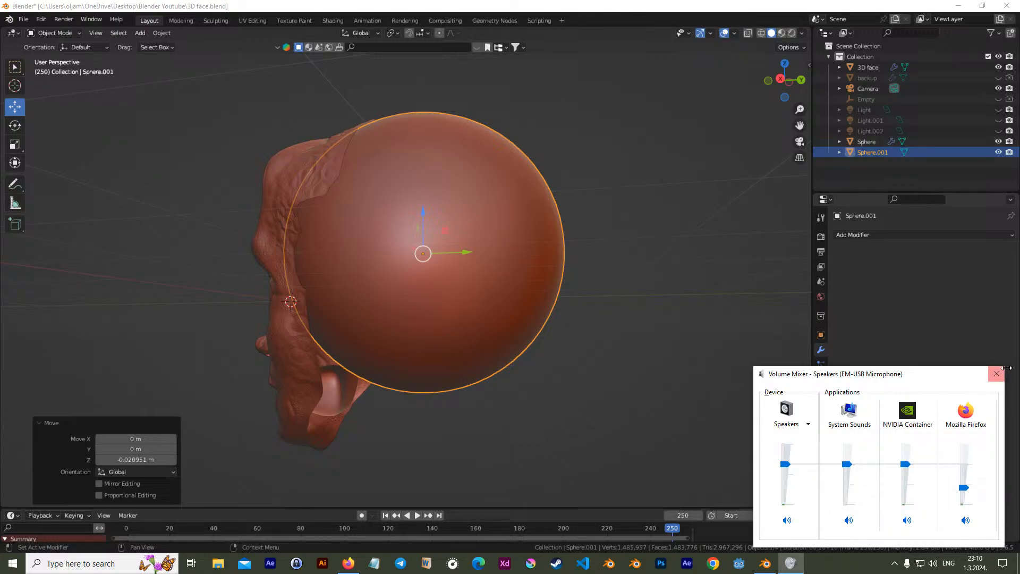
pyautogui.click(996, 373)
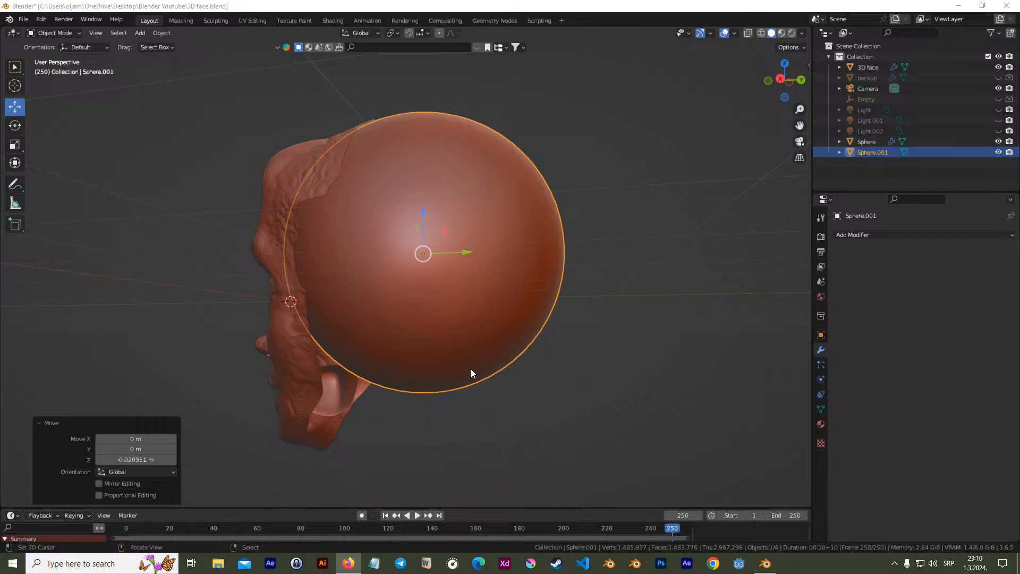
# Return the 3D cursor to the world origin with the head shown in the right side view
pyautogui.click(562, 387)
pyautogui.press('KP_3')
pyautogui.scroll(1, 419, 240)
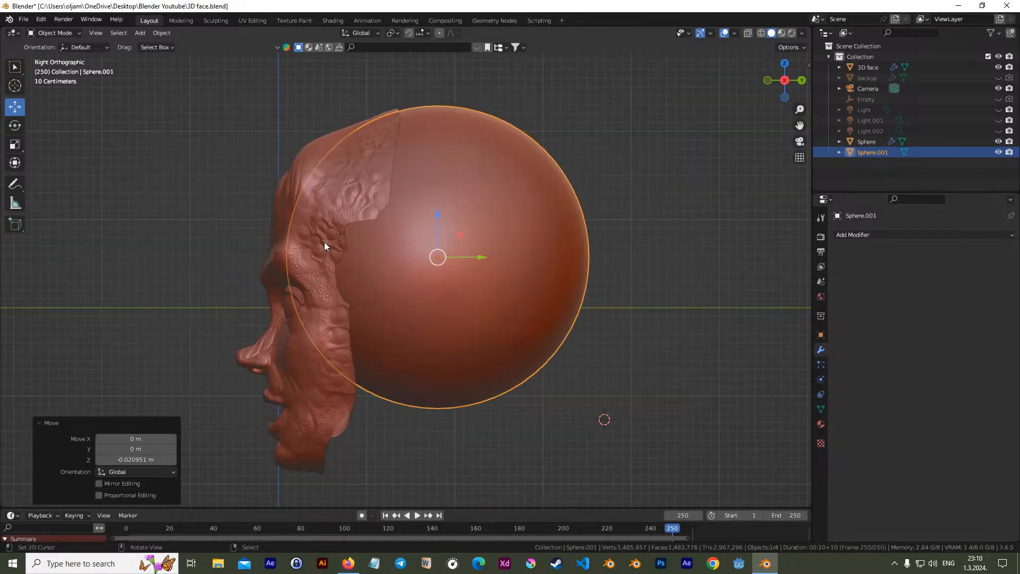
pyautogui.hotkey('shift', 's')
pyautogui.click(300, 257)
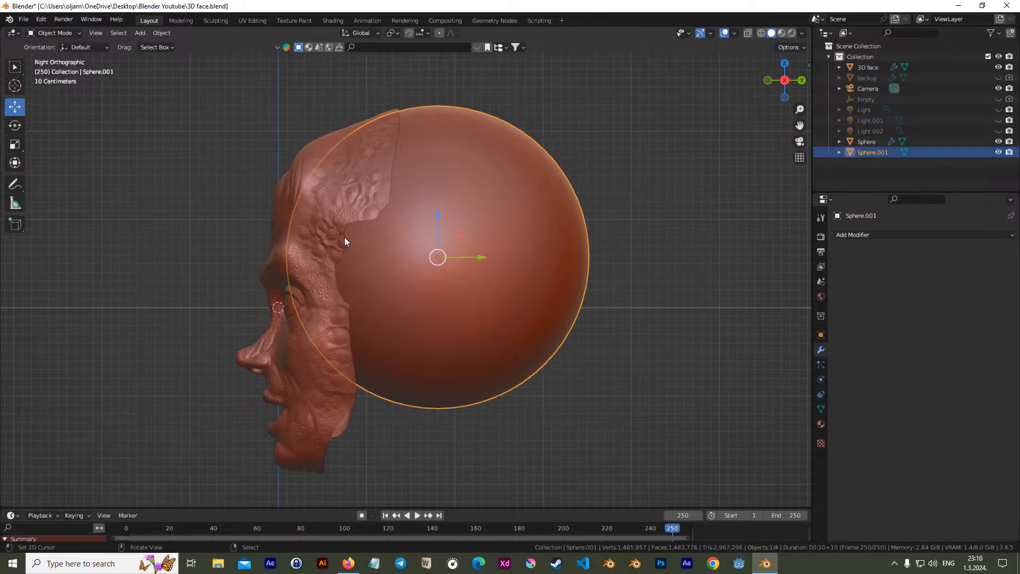
pyautogui.keyDown('shift'); pyautogui.moveTo(436, 214); pyautogui.dragTo(474, 220, button='middle'); pyautogui.keyUp('shift')
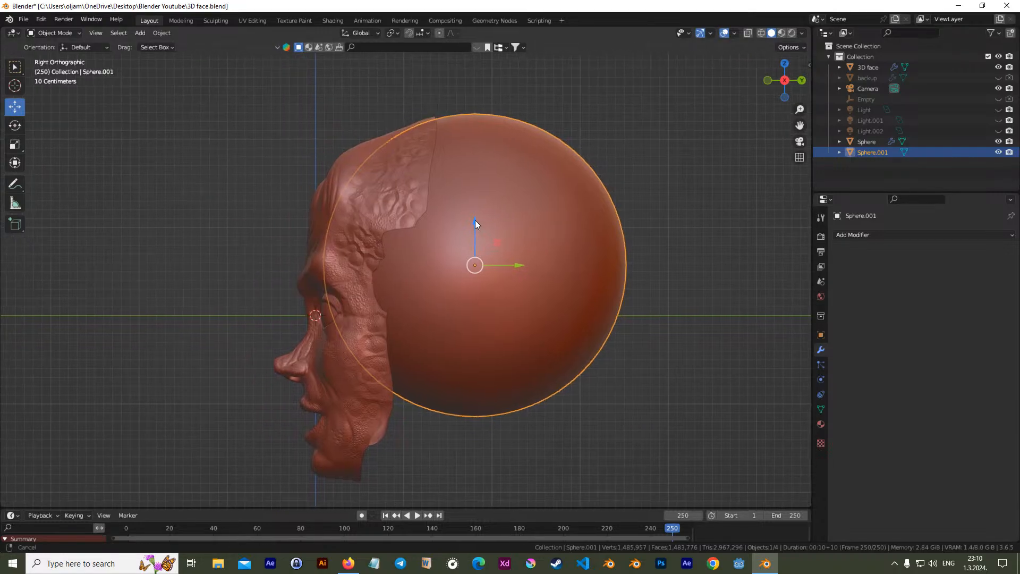
# Put the cranium sphere in Sculpt Mode, enlarge the brush radius to 253 px and choose the Grab brush
pyautogui.press('Tab')
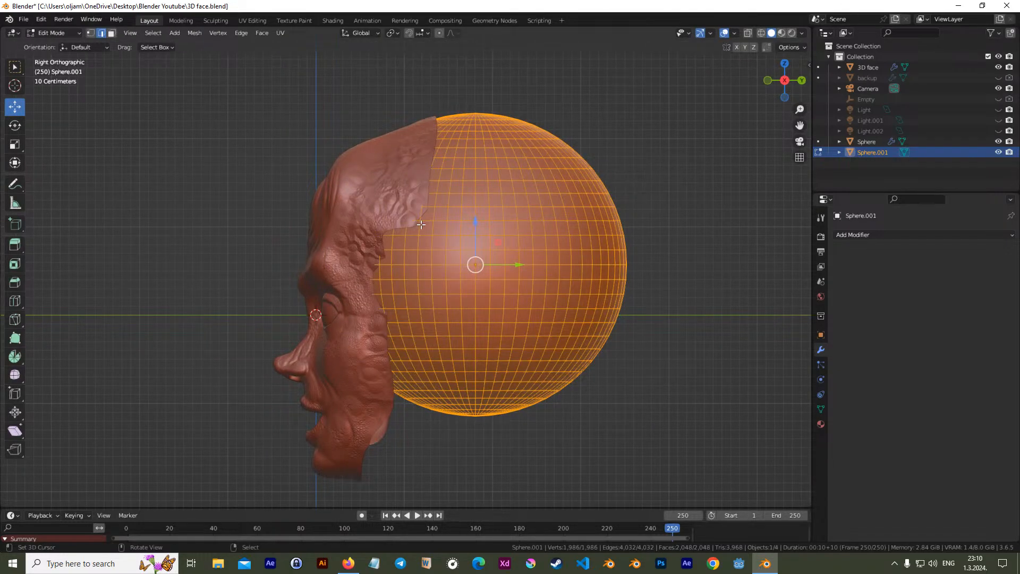
pyautogui.press('Tab')
pyautogui.click(55, 33)
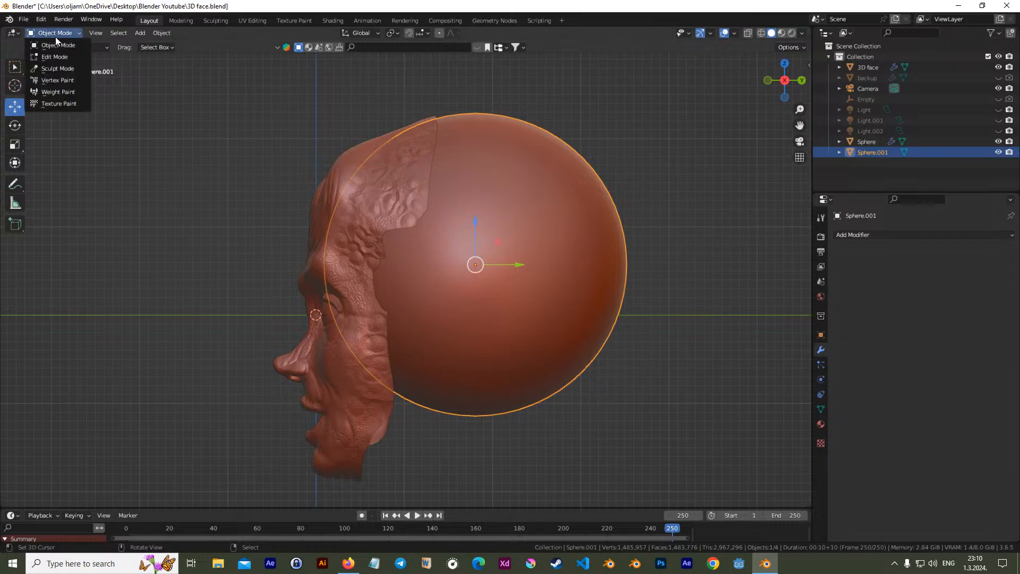
pyautogui.click(68, 69)
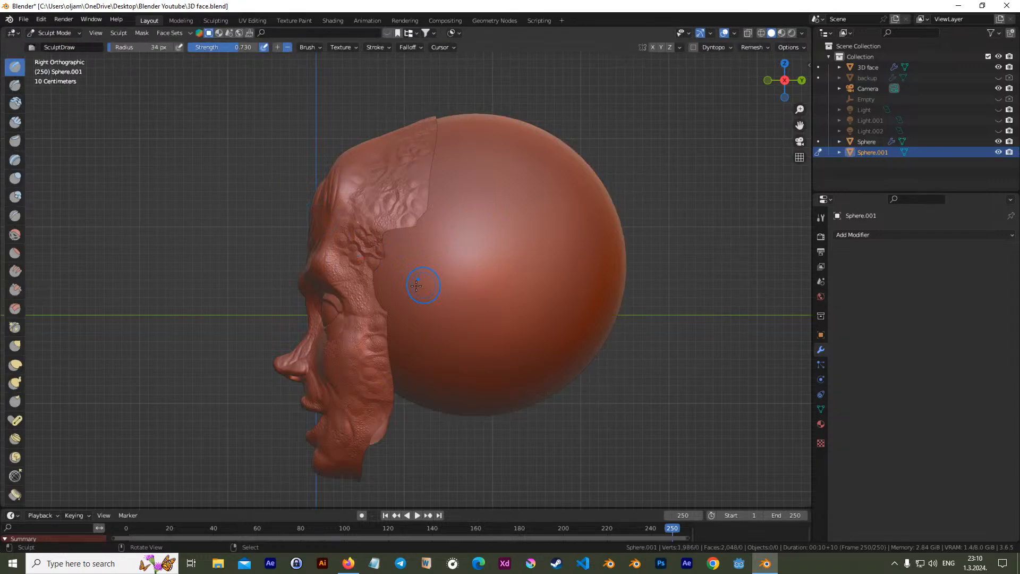
pyautogui.press('f')
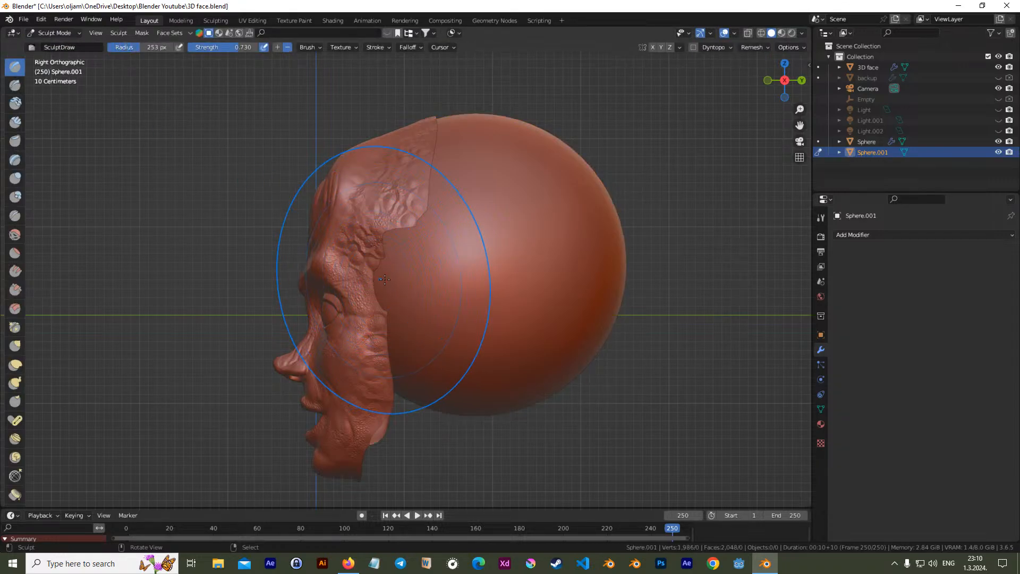
pyautogui.click(271, 297)
pyautogui.click(15, 346)
# Undo a one-sided test grab on the cranium in front view and enable X-axis mirror symmetry
pyautogui.moveTo(319, 310); pyautogui.dragTo(398, 291, button='middle')
pyautogui.press('KP_1')
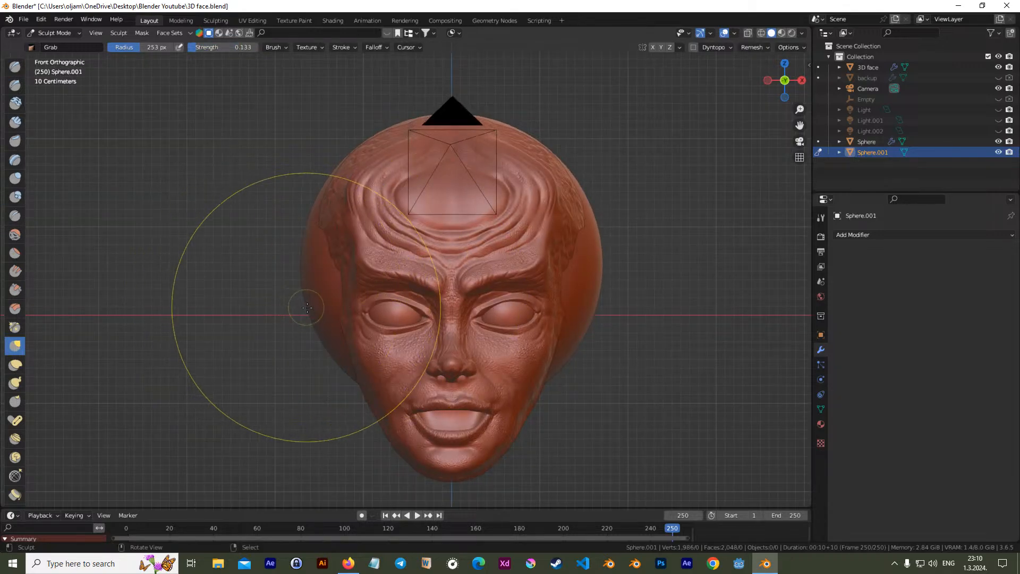
pyautogui.moveTo(305, 307); pyautogui.dragTo(440, 284)
pyautogui.hotkey('ctrl', 'z')
pyautogui.click(652, 48)
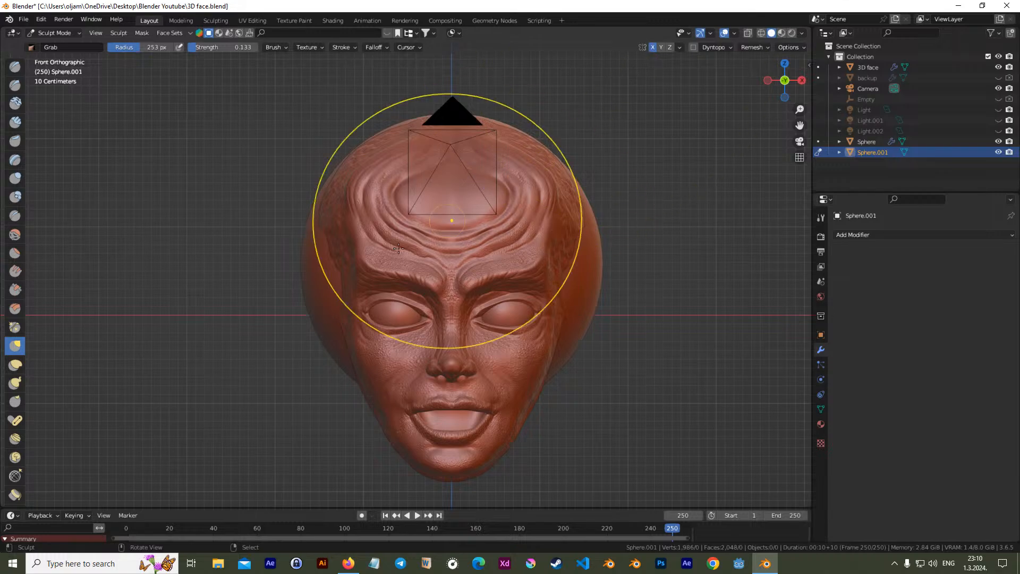
# Grab the cranium's lower sides inward to follow the face's outline, and adjust its rear side from above
pyautogui.moveTo(314, 312)
pyautogui.mouseDown()
pyautogui.moveTo(354, 304)
pyautogui.moveTo(350, 274)
pyautogui.moveTo(362, 271)
pyautogui.mouseUp()
pyautogui.moveTo(328, 333); pyautogui.dragTo(372, 329)
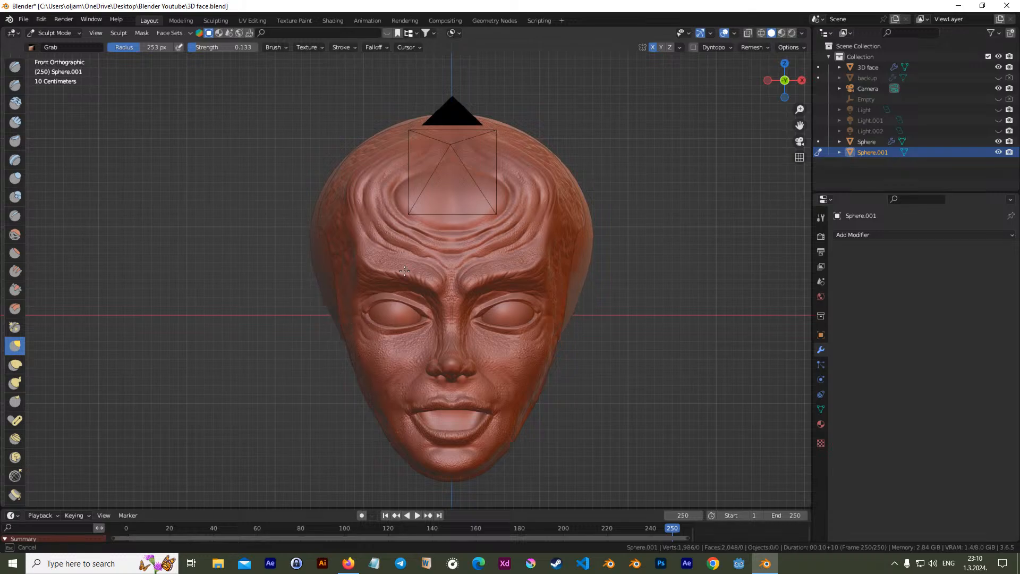
pyautogui.moveTo(611, 221)
pyautogui.mouseDown(button='middle')
pyautogui.moveTo(595, 223)
pyautogui.moveTo(611, 223)
pyautogui.moveTo(557, 283)
pyautogui.moveTo(481, 280)
pyautogui.mouseUp(button='middle')
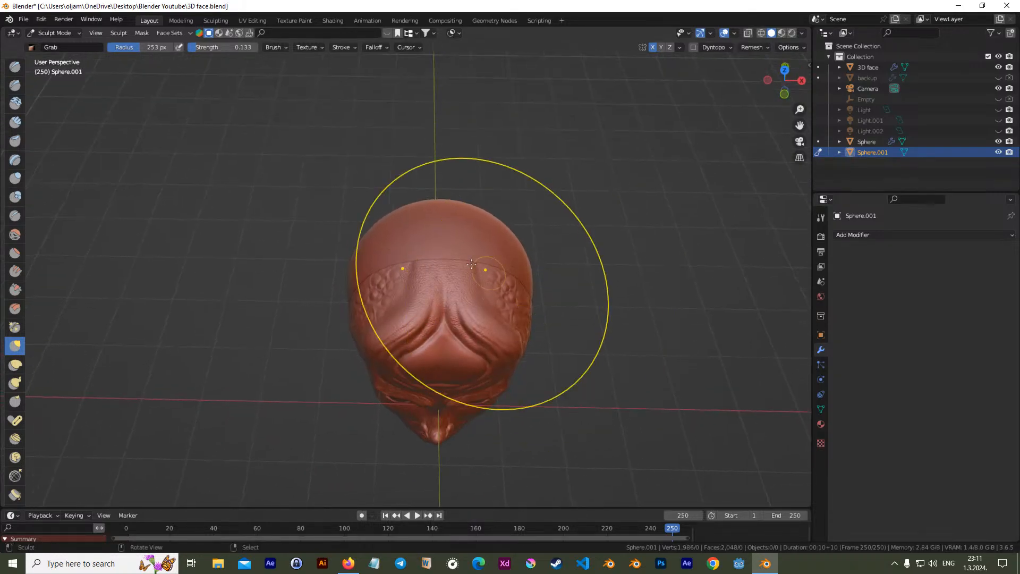
pyautogui.moveTo(381, 227); pyautogui.dragTo(318, 143)
# Pull the back and upper rear of the cranium outward with the Grab brush to lengthen the skull
pyautogui.moveTo(430, 186)
pyautogui.mouseDown(button='middle')
pyautogui.moveTo(590, 246)
pyautogui.moveTo(464, 198)
pyautogui.moveTo(504, 268)
pyautogui.moveTo(575, 246)
pyautogui.mouseUp(button='middle')
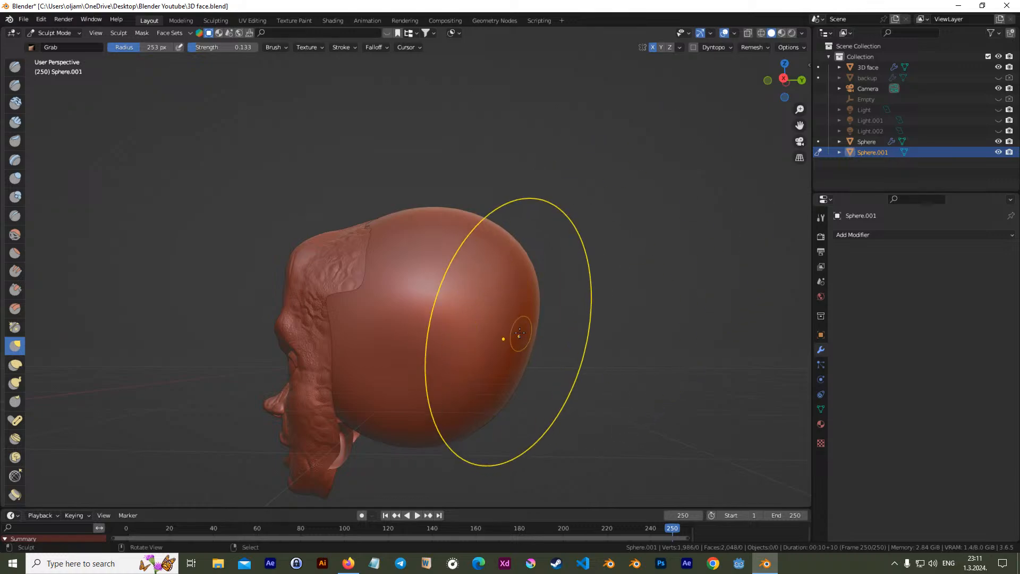
pyautogui.moveTo(505, 326)
pyautogui.mouseDown()
pyautogui.moveTo(611, 348)
pyautogui.moveTo(626, 340)
pyautogui.mouseUp()
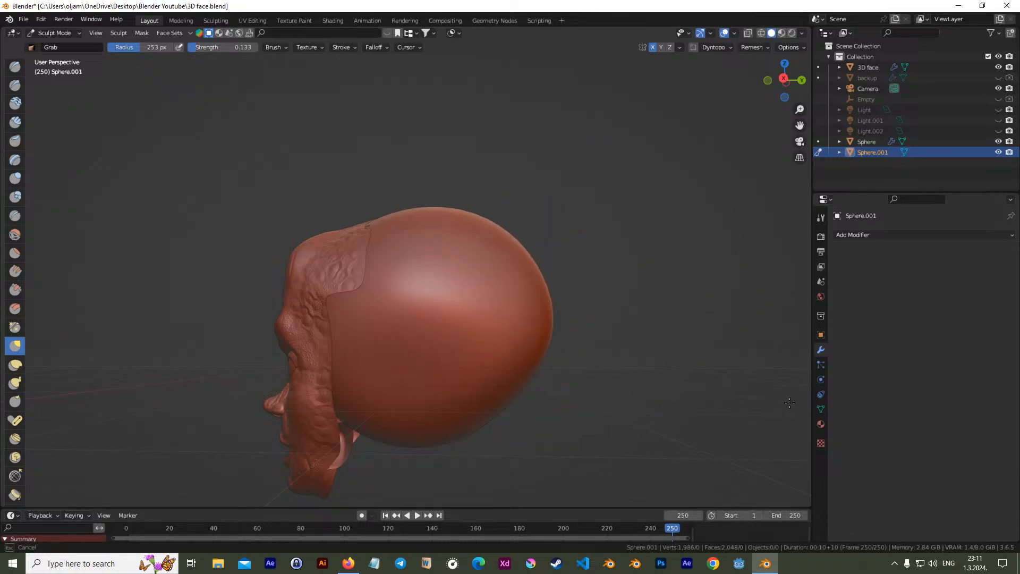
pyautogui.moveTo(496, 237); pyautogui.dragTo(543, 187)
pyautogui.moveTo(612, 236)
pyautogui.mouseDown(button='middle')
pyautogui.moveTo(149, 182)
pyautogui.moveTo(425, 255)
pyautogui.moveTo(660, 289)
pyautogui.moveTo(506, 289)
pyautogui.mouseUp(button='middle')
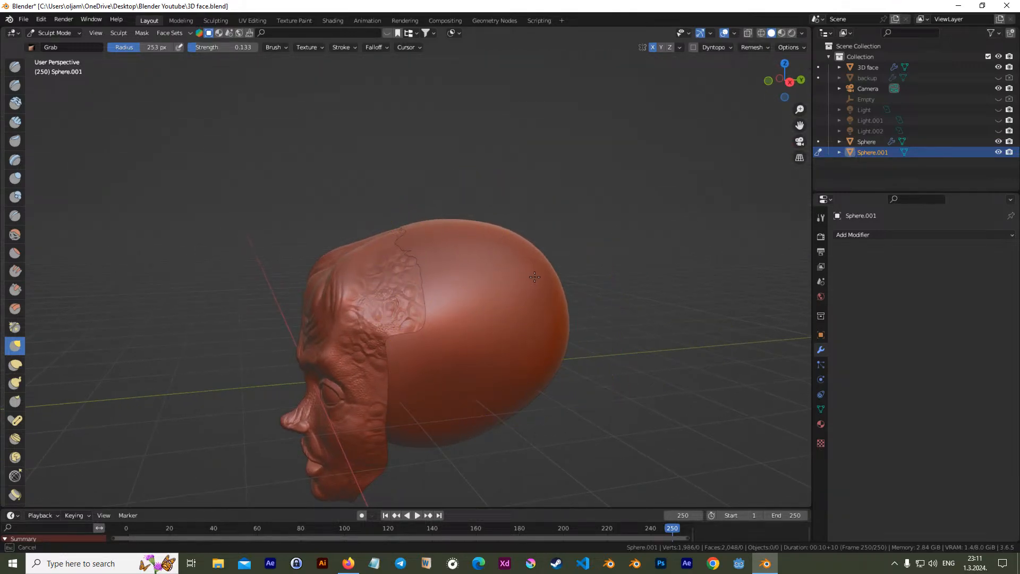
pyautogui.moveTo(506, 289); pyautogui.dragTo(548, 330, button='middle')
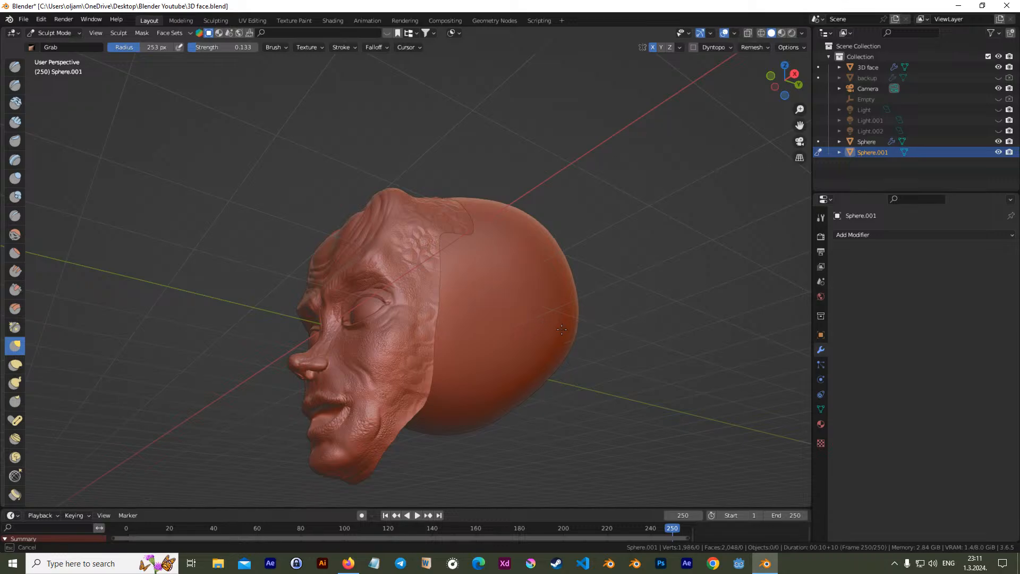
pyautogui.moveTo(562, 329)
pyautogui.mouseDown(button='middle')
pyautogui.moveTo(519, 413)
pyautogui.moveTo(444, 372)
pyautogui.moveTo(483, 376)
pyautogui.mouseUp(button='middle')
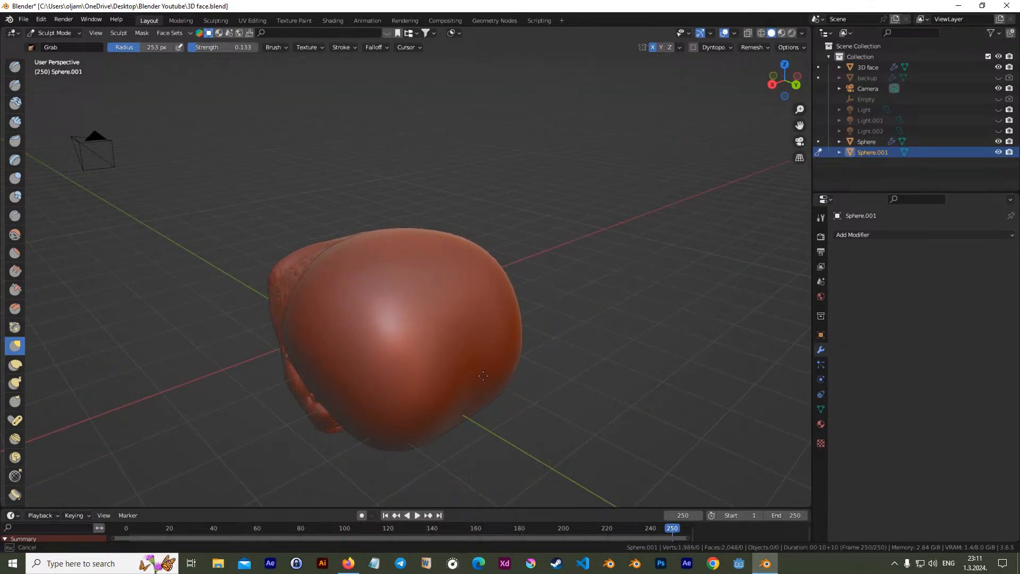
pyautogui.moveTo(539, 407); pyautogui.dragTo(569, 318, button='middle')
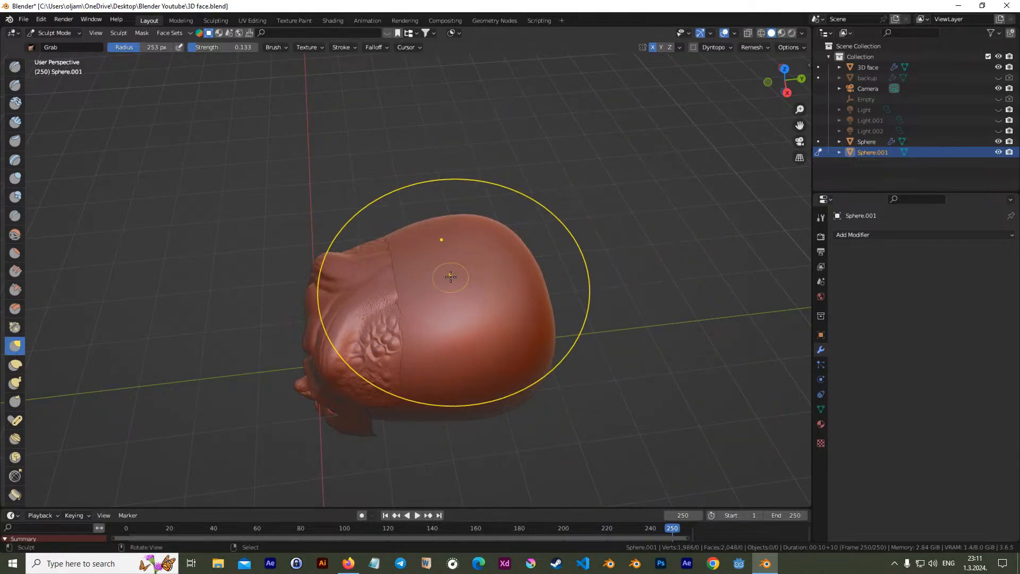
# Round the cranium's flattened rear by pulling its middle backward and its sides slightly outward from the top view
pyautogui.moveTo(479, 297)
pyautogui.mouseDown(button='middle')
pyautogui.moveTo(507, 287)
pyautogui.moveTo(490, 257)
pyautogui.moveTo(481, 260)
pyautogui.moveTo(524, 300)
pyautogui.moveTo(478, 304)
pyautogui.moveTo(585, 393)
pyautogui.moveTo(607, 386)
pyautogui.moveTo(563, 387)
pyautogui.moveTo(564, 396)
pyautogui.mouseUp(button='middle')
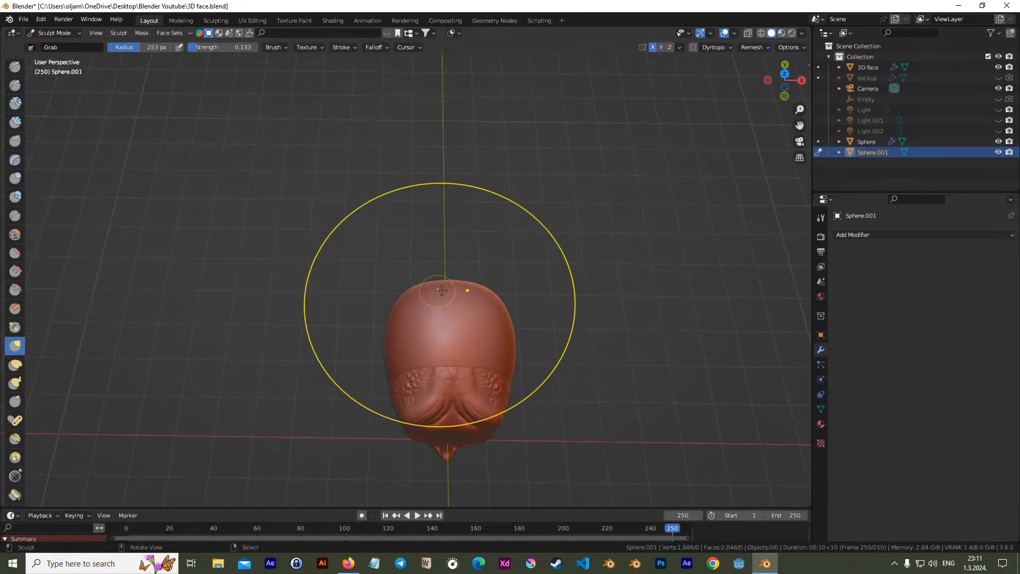
pyautogui.scroll(-1, 451, 298)
pyautogui.moveTo(451, 298); pyautogui.dragTo(466, 322, button='middle')
pyautogui.scroll(3, 454, 306)
pyautogui.scroll(2, 465, 325)
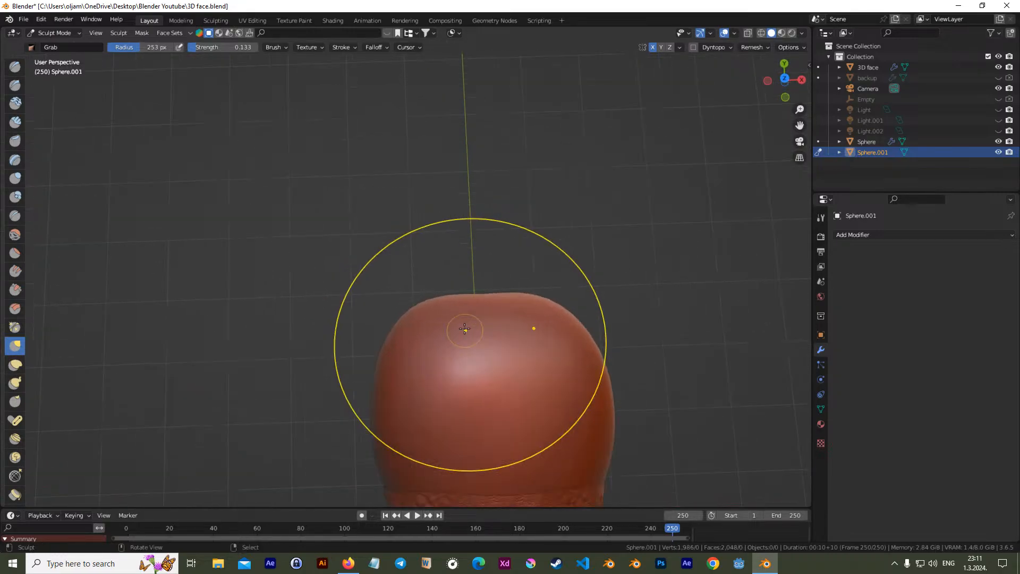
pyautogui.moveTo(484, 303); pyautogui.dragTo(489, 279)
pyautogui.moveTo(492, 223); pyautogui.dragTo(491, 224)
pyautogui.moveTo(389, 354); pyautogui.dragTo(377, 353)
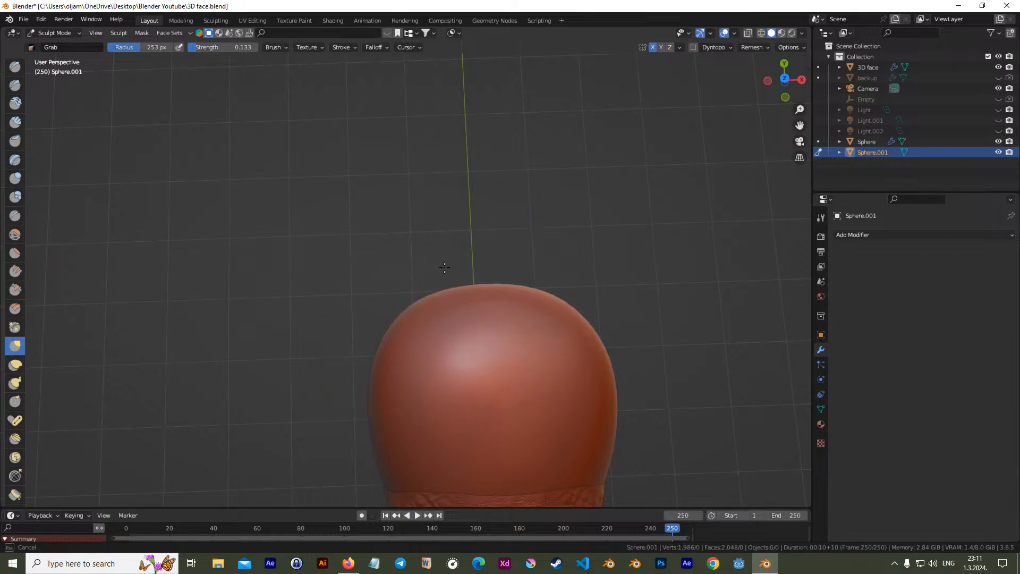
# Examine the cranium's shape and its transition to the face from the side, behind and the front
pyautogui.moveTo(449, 251); pyautogui.dragTo(448, 189, button='middle')
pyautogui.scroll(-1, 453, 291)
pyautogui.moveTo(453, 291); pyautogui.dragTo(451, 249, button='middle')
pyautogui.moveTo(412, 279); pyautogui.dragTo(460, 270, button='middle')
pyautogui.moveTo(387, 317); pyautogui.dragTo(424, 363, button='middle')
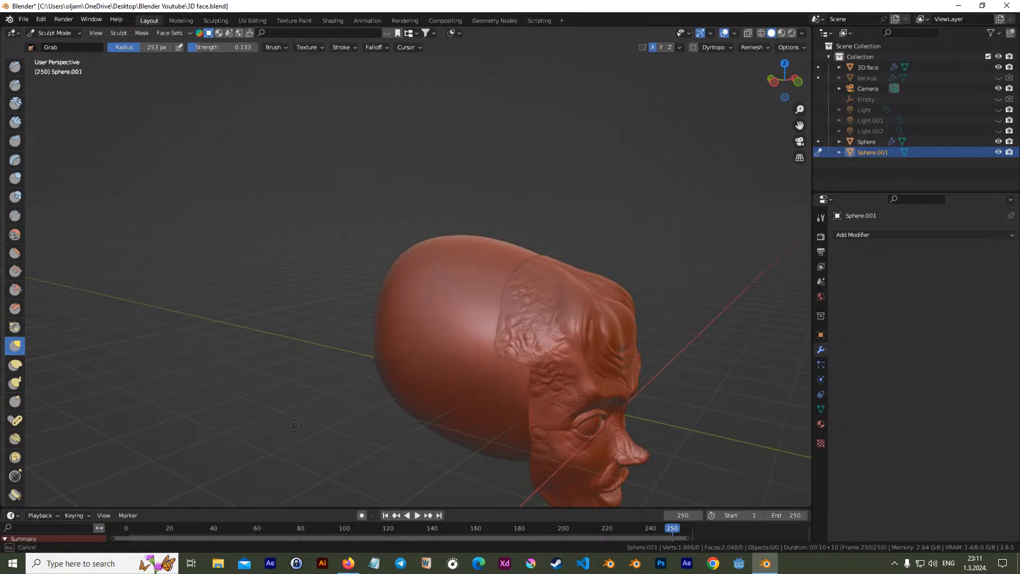
pyautogui.moveTo(333, 413); pyautogui.dragTo(383, 337, button='middle')
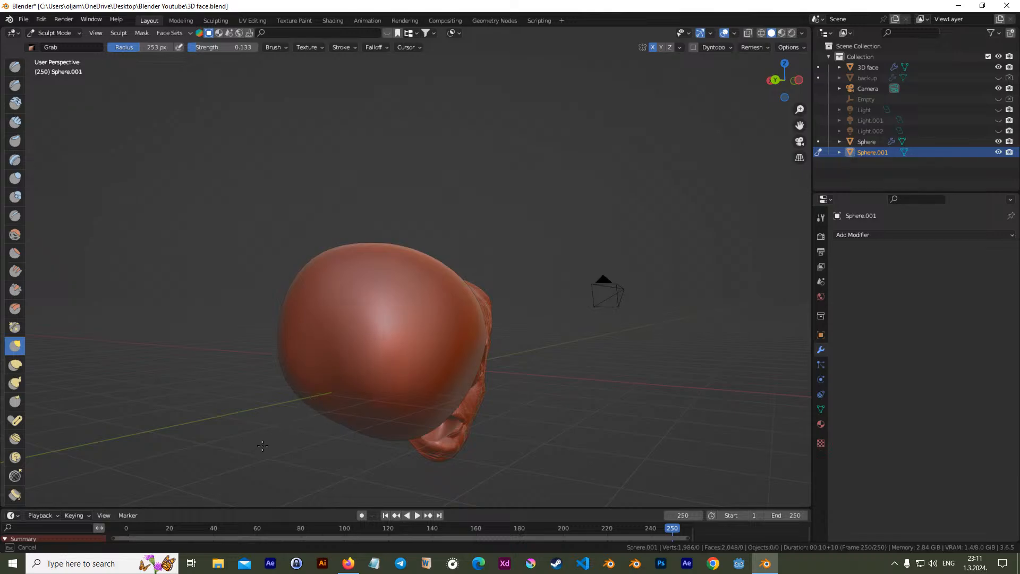
pyautogui.moveTo(354, 381)
pyautogui.mouseDown(button='middle')
pyautogui.moveTo(359, 345)
pyautogui.moveTo(416, 319)
pyautogui.mouseUp(button='middle')
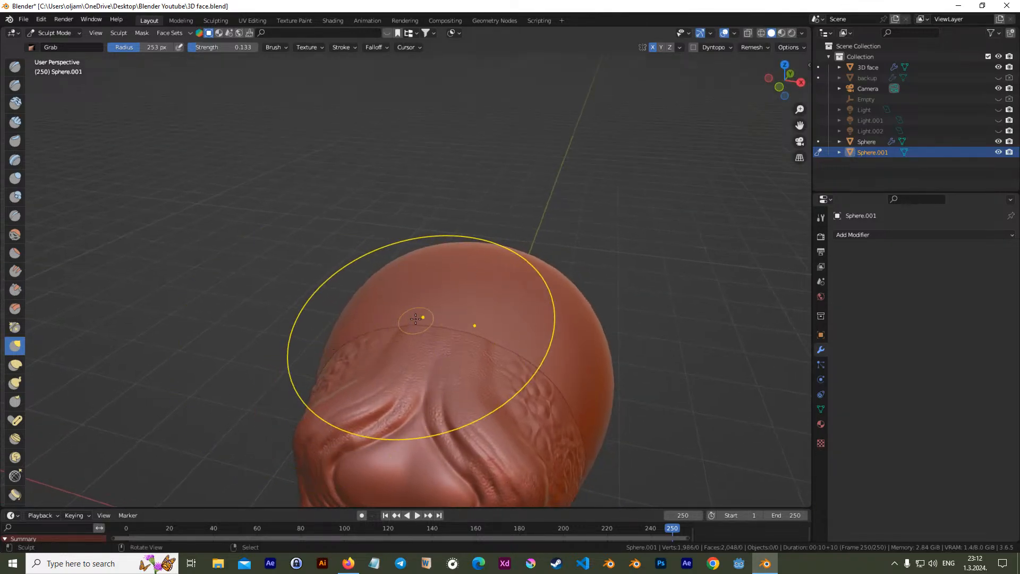
# Raise the crown and fill out the back and sides of the cranium symmetrically, checking the proportions against the face
pyautogui.moveTo(472, 301)
pyautogui.mouseDown(button='middle')
pyautogui.moveTo(510, 300)
pyautogui.moveTo(533, 273)
pyautogui.moveTo(452, 315)
pyautogui.moveTo(565, 300)
pyautogui.moveTo(532, 367)
pyautogui.moveTo(479, 327)
pyautogui.mouseUp(button='middle')
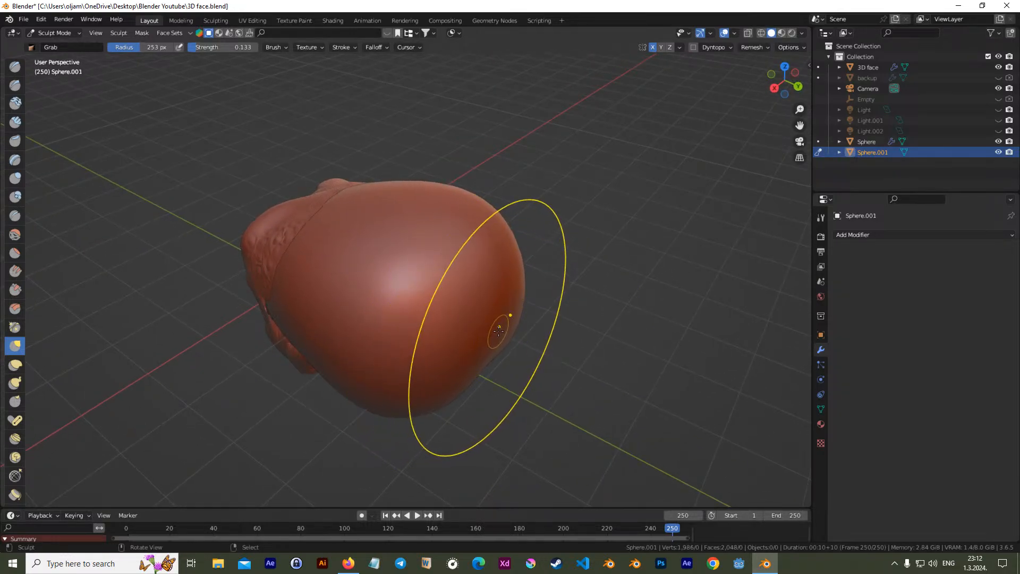
pyautogui.moveTo(544, 340); pyautogui.dragTo(425, 366, button='middle')
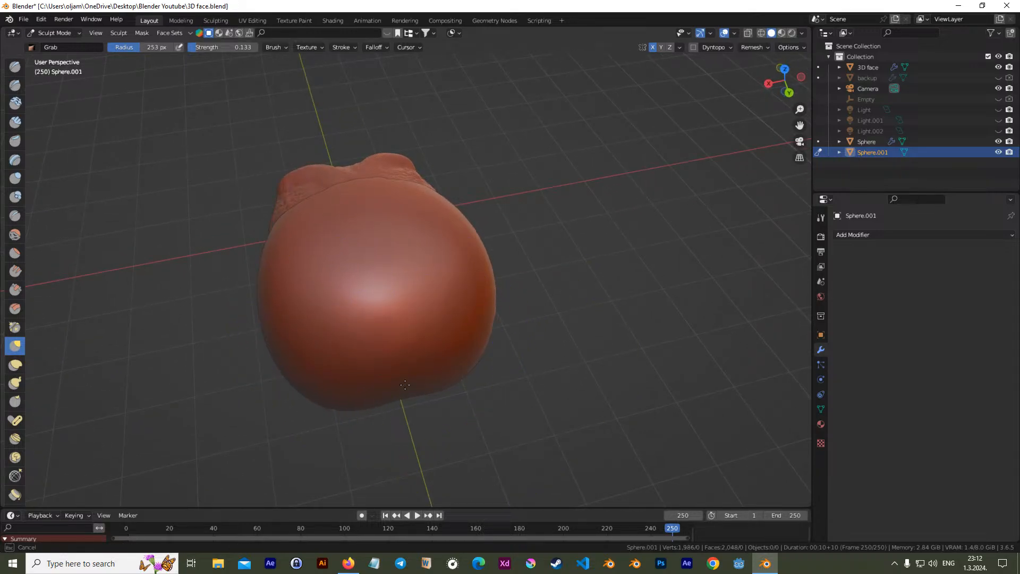
pyautogui.moveTo(373, 321)
pyautogui.mouseDown(button='middle')
pyautogui.moveTo(502, 295)
pyautogui.moveTo(481, 271)
pyautogui.moveTo(515, 273)
pyautogui.moveTo(489, 255)
pyautogui.moveTo(538, 276)
pyautogui.mouseUp(button='middle')
pyautogui.moveTo(470, 218)
pyautogui.mouseDown(button='middle')
pyautogui.moveTo(388, 199)
pyautogui.moveTo(496, 285)
pyautogui.moveTo(546, 273)
pyautogui.moveTo(508, 299)
pyautogui.moveTo(417, 323)
pyautogui.mouseUp(button='middle')
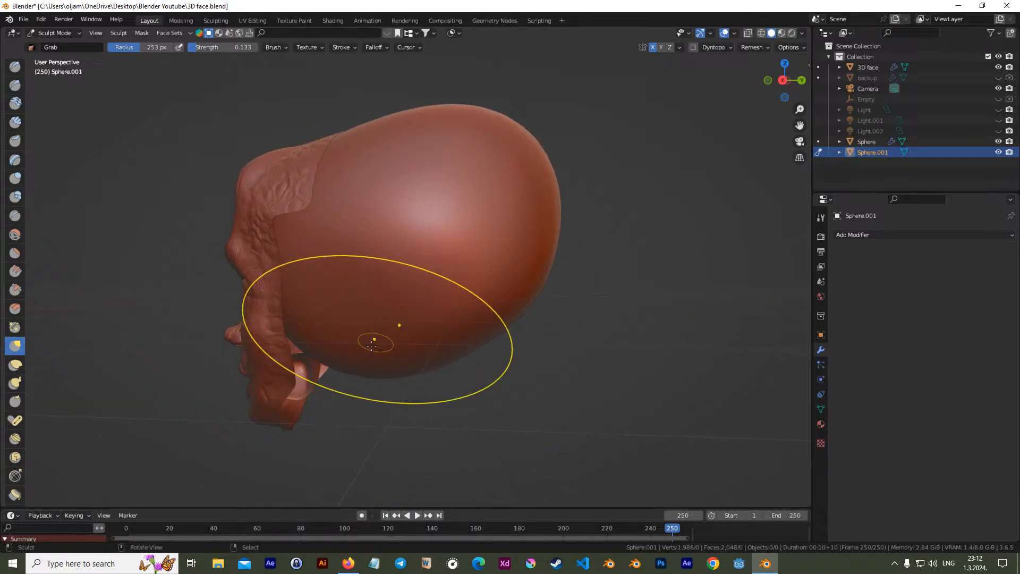
pyautogui.moveTo(410, 257)
pyautogui.mouseDown(button='middle')
pyautogui.moveTo(542, 371)
pyautogui.moveTo(519, 308)
pyautogui.moveTo(511, 318)
pyautogui.moveTo(462, 262)
pyautogui.moveTo(462, 282)
pyautogui.moveTo(359, 220)
pyautogui.moveTo(601, 125)
pyautogui.moveTo(553, 202)
pyautogui.moveTo(494, 262)
pyautogui.mouseUp(button='middle')
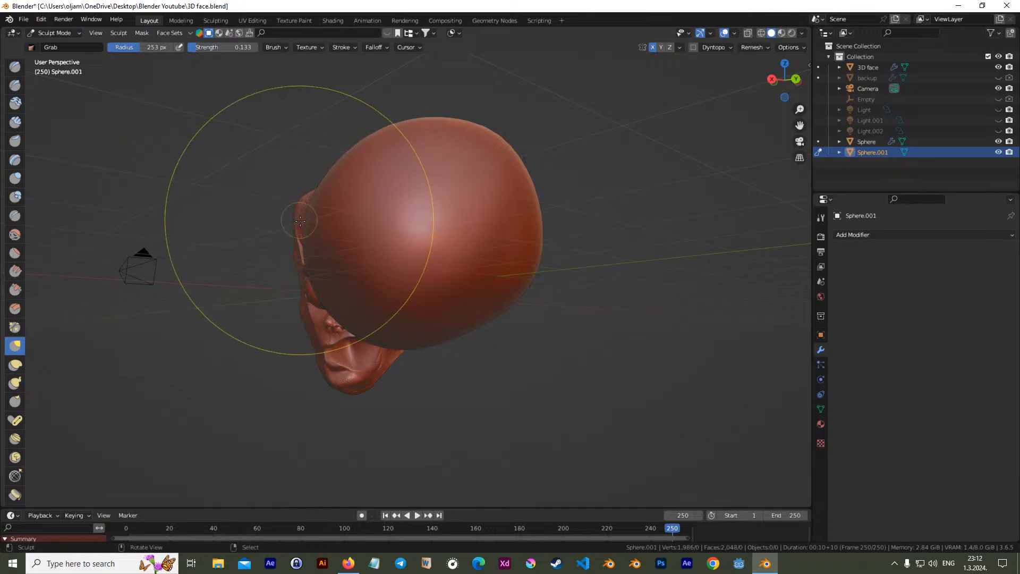
pyautogui.moveTo(377, 201)
pyautogui.mouseDown(button='middle')
pyautogui.moveTo(440, 219)
pyautogui.moveTo(628, 344)
pyautogui.moveTo(537, 271)
pyautogui.moveTo(473, 194)
pyautogui.moveTo(577, 252)
pyautogui.moveTo(412, 237)
pyautogui.moveTo(410, 257)
pyautogui.moveTo(439, 274)
pyautogui.moveTo(599, 480)
pyautogui.moveTo(588, 416)
pyautogui.moveTo(461, 280)
pyautogui.moveTo(452, 300)
pyautogui.mouseUp(button='middle')
pyautogui.moveTo(378, 367)
pyautogui.mouseDown(button='middle')
pyautogui.moveTo(393, 351)
pyautogui.moveTo(386, 299)
pyautogui.moveTo(409, 273)
pyautogui.moveTo(251, 314)
pyautogui.moveTo(372, 287)
pyautogui.moveTo(473, 239)
pyautogui.moveTo(501, 323)
pyautogui.moveTo(451, 261)
pyautogui.mouseUp(button='middle')
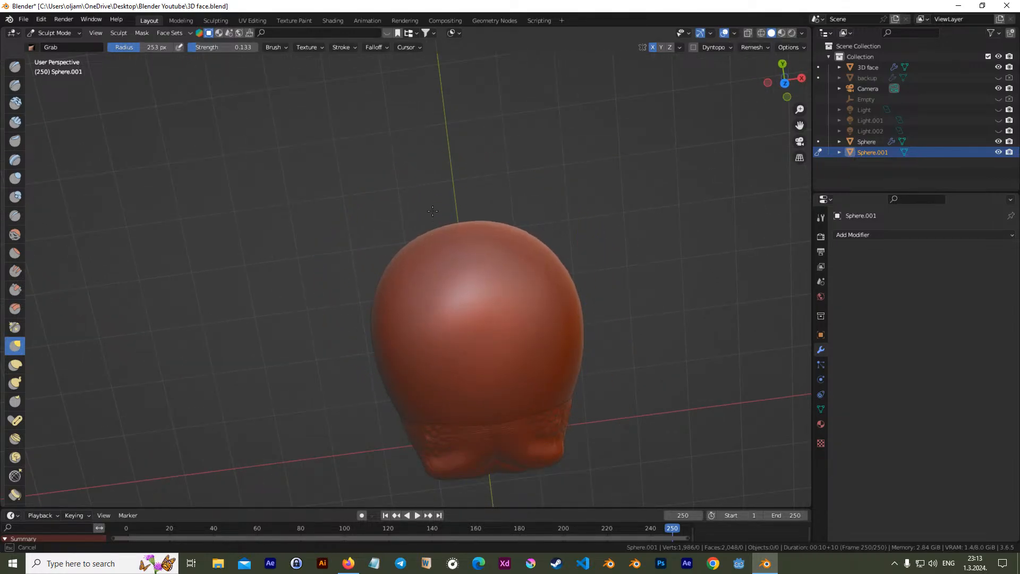
pyautogui.moveTo(471, 277)
pyautogui.mouseDown(button='middle')
pyautogui.moveTo(561, 108)
pyautogui.moveTo(516, 136)
pyautogui.moveTo(481, 214)
pyautogui.moveTo(455, 115)
pyautogui.mouseUp(button='middle')
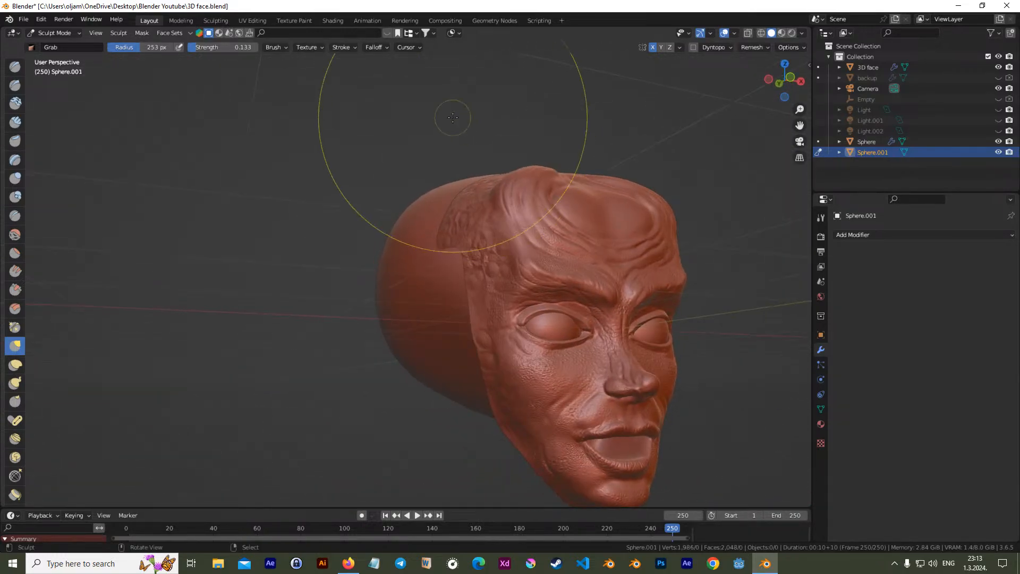
pyautogui.press('KP_1')
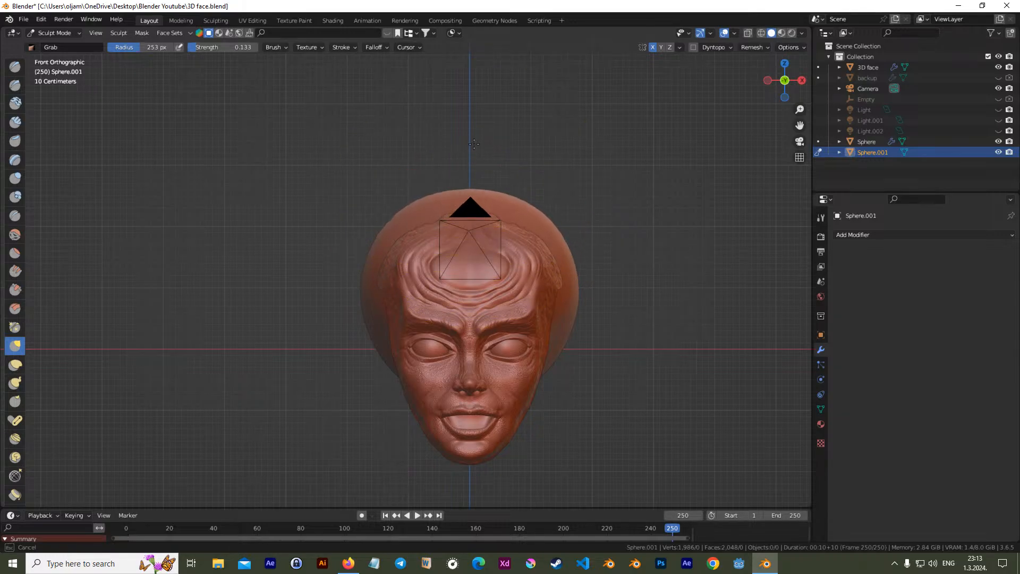
# Pull the cranium's front edge beside the temple slightly backward with the Grab brush and check the head from the front
pyautogui.moveTo(478, 137); pyautogui.dragTo(297, 218, button='middle')
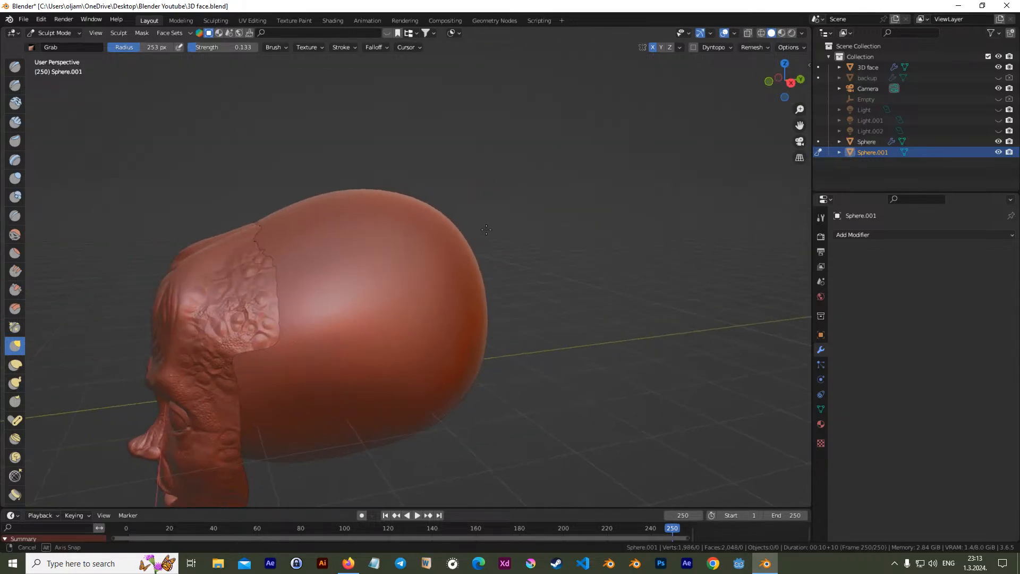
pyautogui.moveTo(448, 201); pyautogui.dragTo(447, 202)
pyautogui.moveTo(300, 260); pyautogui.dragTo(320, 254)
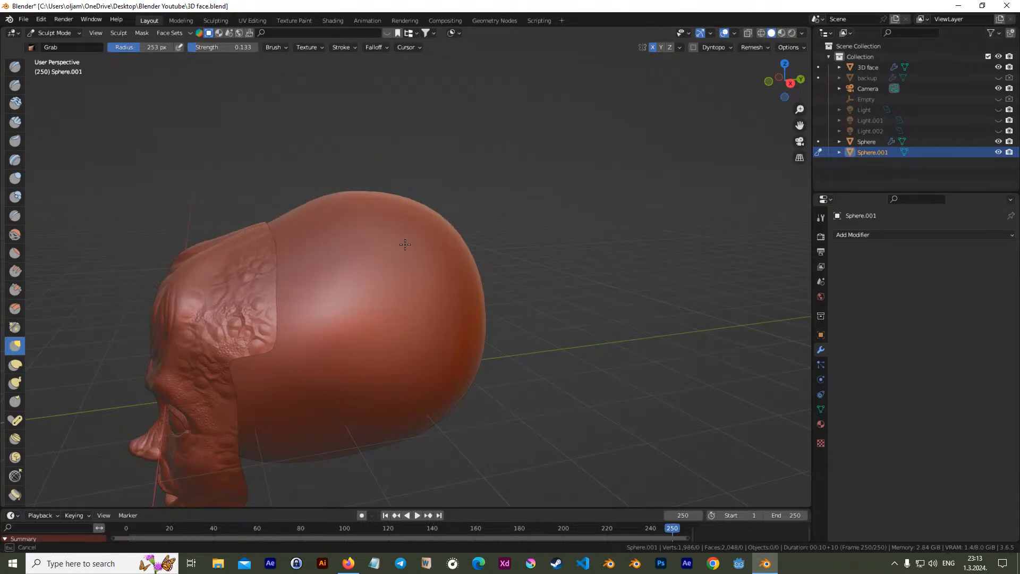
pyautogui.moveTo(352, 307)
pyautogui.mouseDown(button='middle')
pyautogui.moveTo(296, 262)
pyautogui.moveTo(287, 272)
pyautogui.moveTo(434, 263)
pyautogui.mouseUp(button='middle')
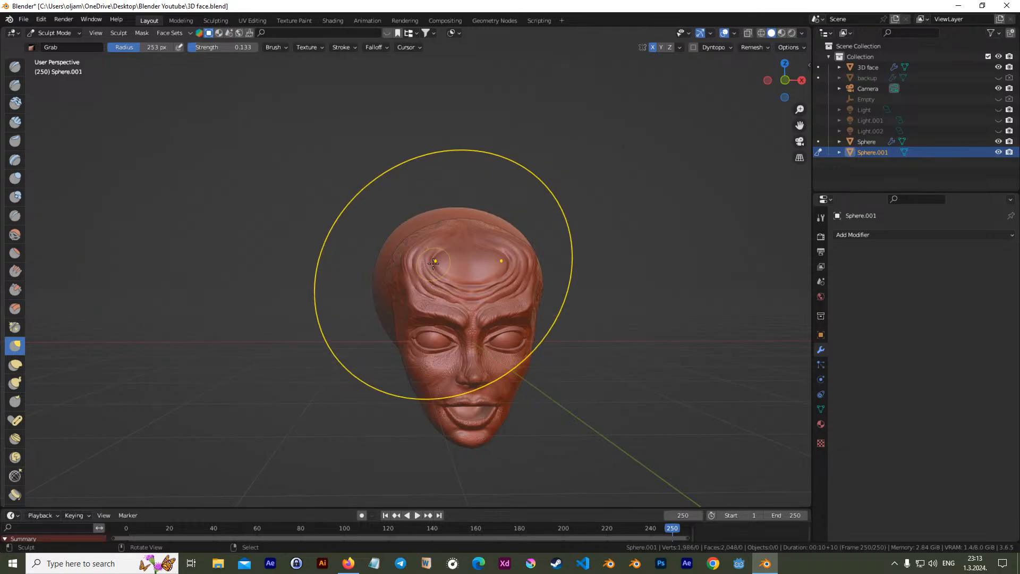
pyautogui.press('KP_1')
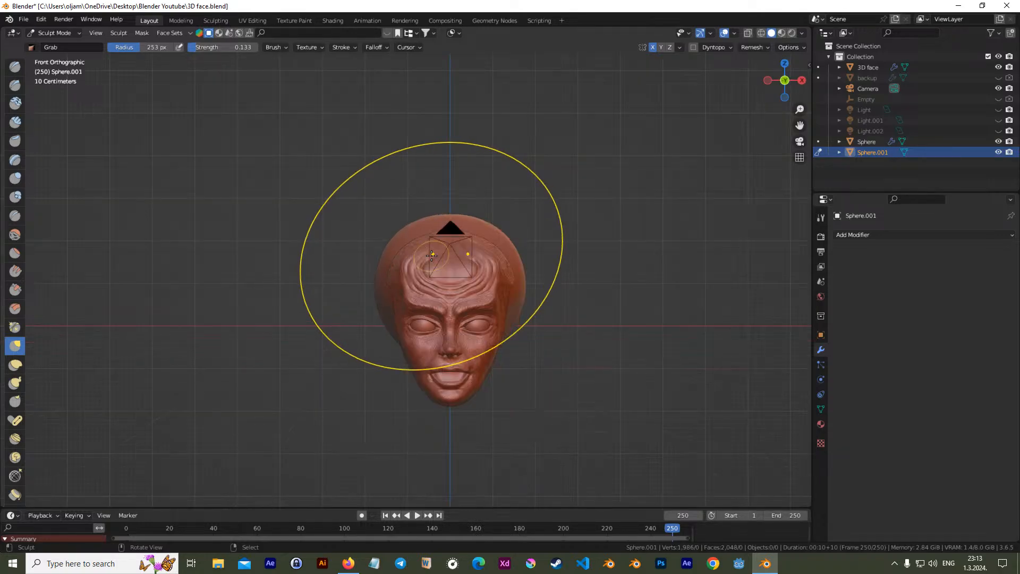
# Switch from sculpting to Object Mode, deselect the cranium, and view the head from above and the front
pyautogui.click(76, 34)
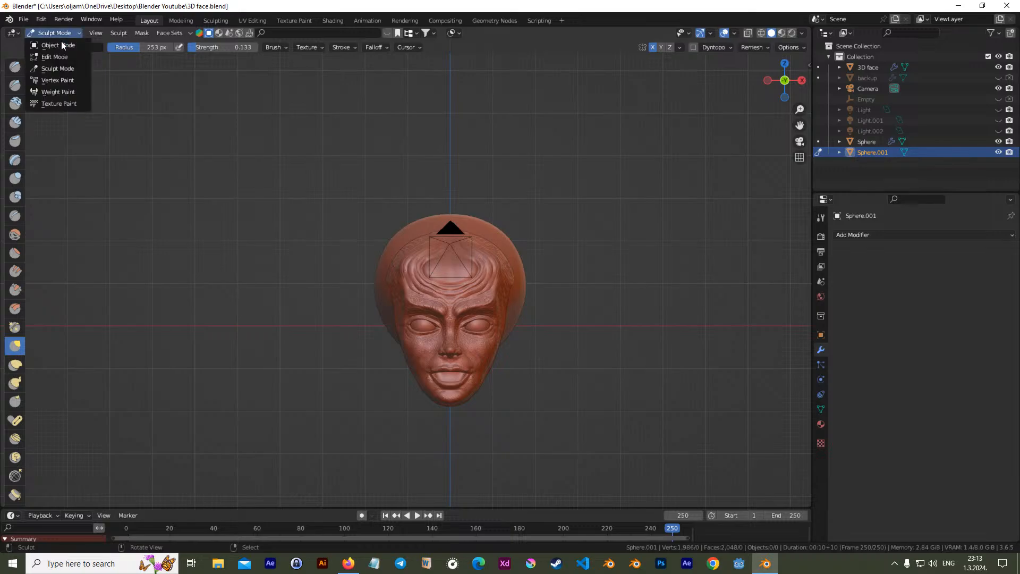
pyautogui.click(58, 45)
pyautogui.hotkey('alt', 'a')
pyautogui.moveTo(431, 287)
pyautogui.mouseDown(button='middle')
pyautogui.moveTo(525, 257)
pyautogui.moveTo(502, 283)
pyautogui.moveTo(448, 292)
pyautogui.moveTo(419, 315)
pyautogui.moveTo(448, 332)
pyautogui.moveTo(506, 331)
pyautogui.moveTo(503, 292)
pyautogui.moveTo(430, 292)
pyautogui.mouseUp(button='middle')
pyautogui.moveTo(379, 233); pyautogui.dragTo(435, 244, button='middle')
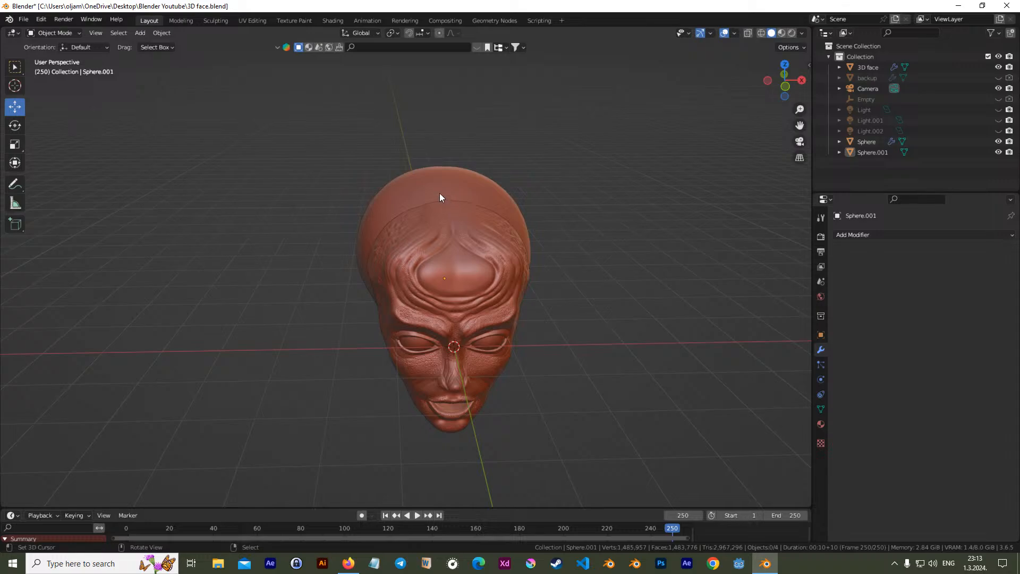
pyautogui.moveTo(430, 208); pyautogui.dragTo(428, 234, button='middle')
pyautogui.press('KP_1')
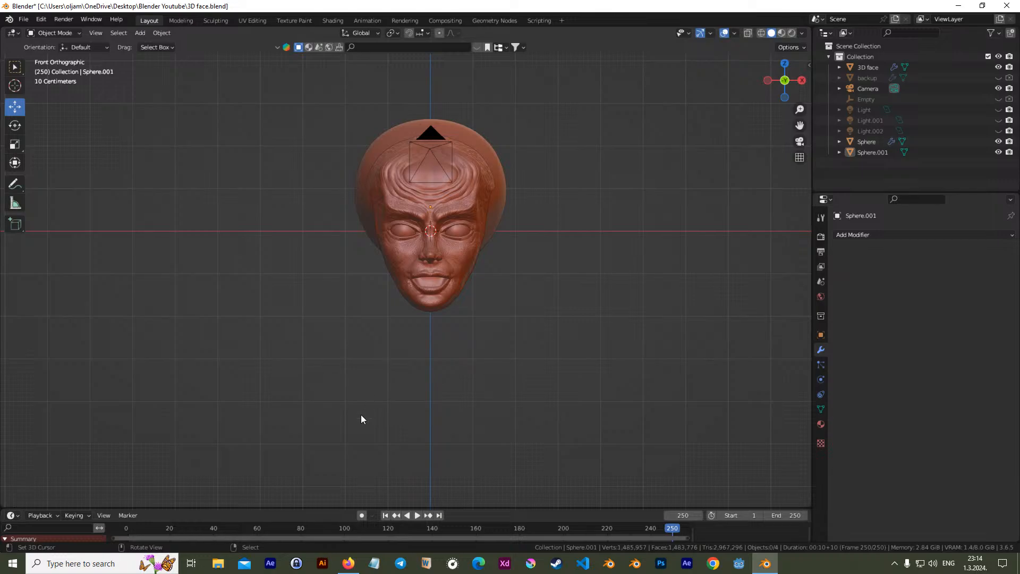
# Add a single-vertex mesh at the origin and move the vertex straight down below the chin
pyautogui.moveTo(382, 287); pyautogui.dragTo(301, 305, button='middle')
pyautogui.hotkey('shift', 'a')
pyautogui.moveTo(366, 322)
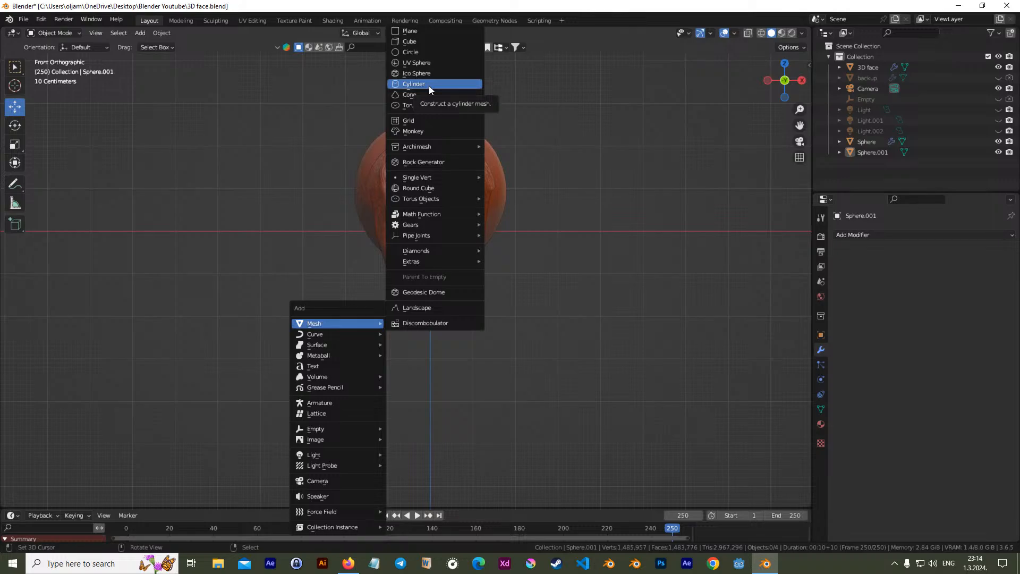
pyautogui.moveTo(439, 175)
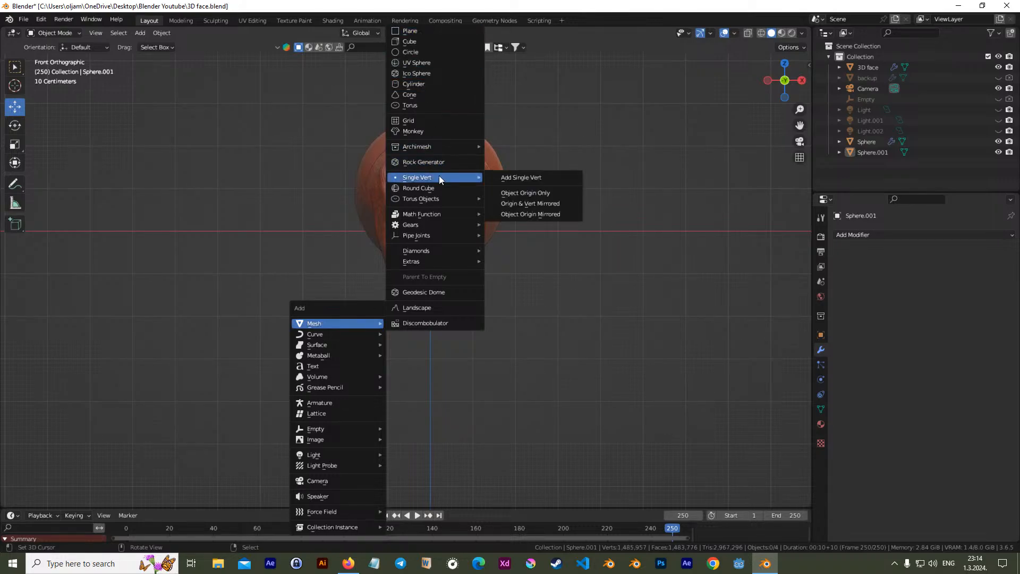
pyautogui.click(536, 177)
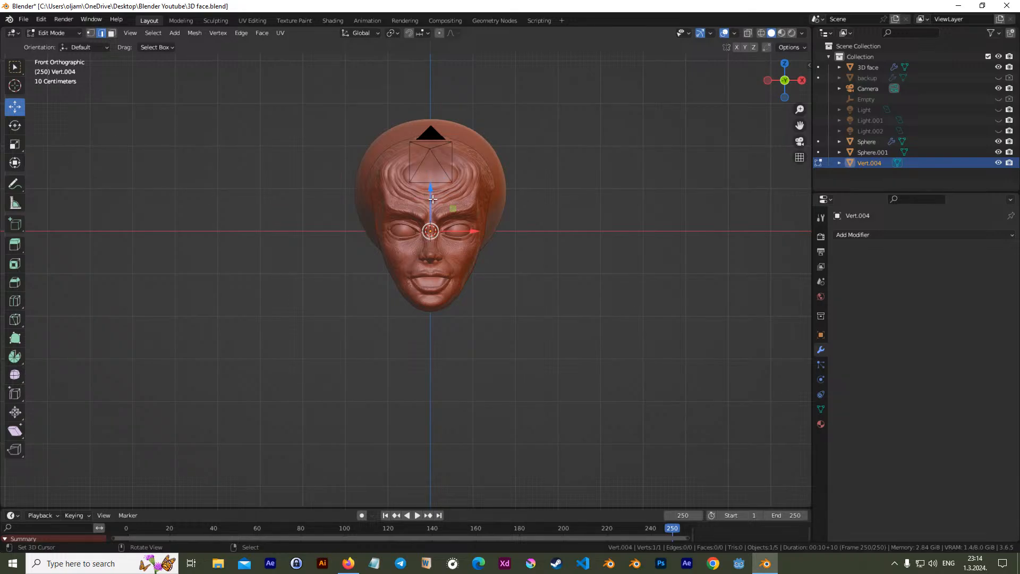
pyautogui.moveTo(428, 192); pyautogui.dragTo(423, 309)
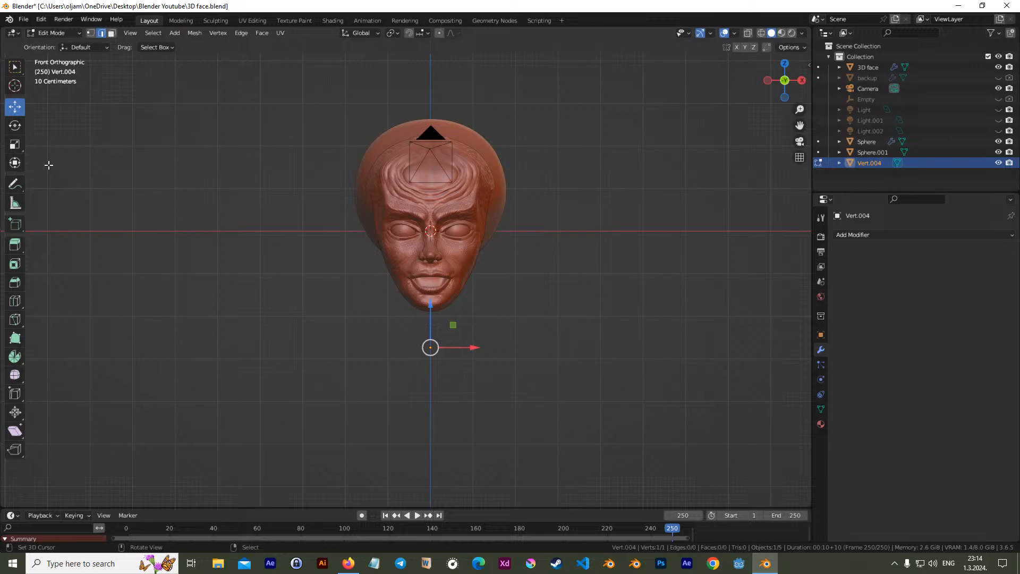
# Try to extrude an edge from the vertex below the chin
pyautogui.press('e')
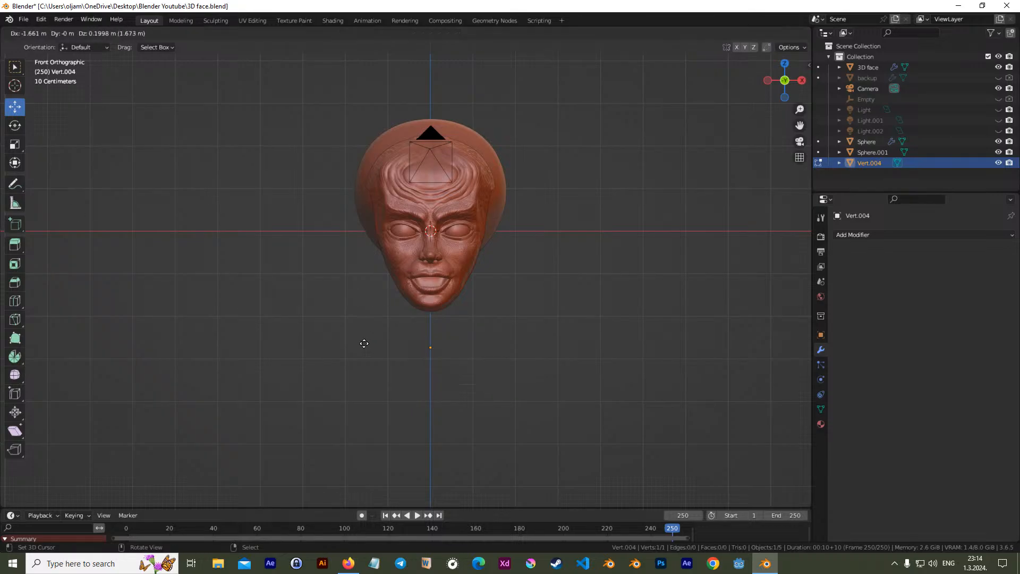
pyautogui.click(391, 346)
pyautogui.keyDown('ctrl'); pyautogui.click(433, 348); pyautogui.keyUp('ctrl')
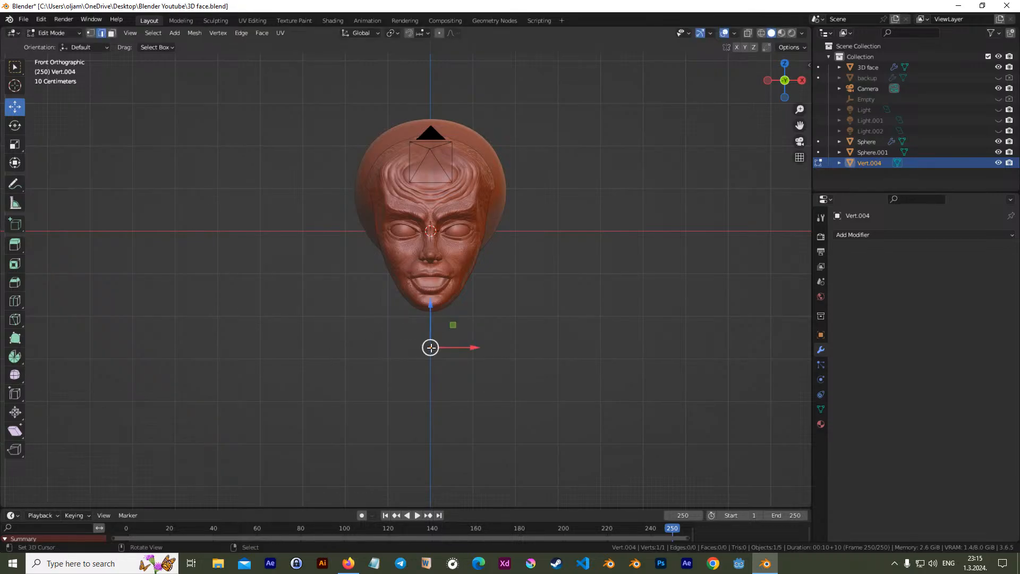
pyautogui.press('Tab')
pyautogui.press('Tab')
pyautogui.scroll(8, 447, 360)
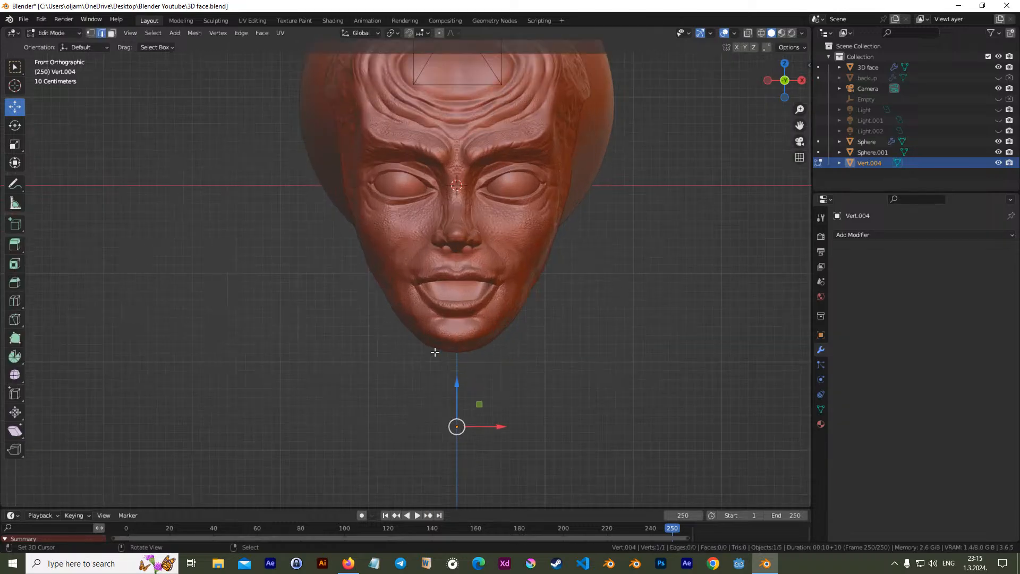
pyautogui.press('e')
pyautogui.click(433, 348)
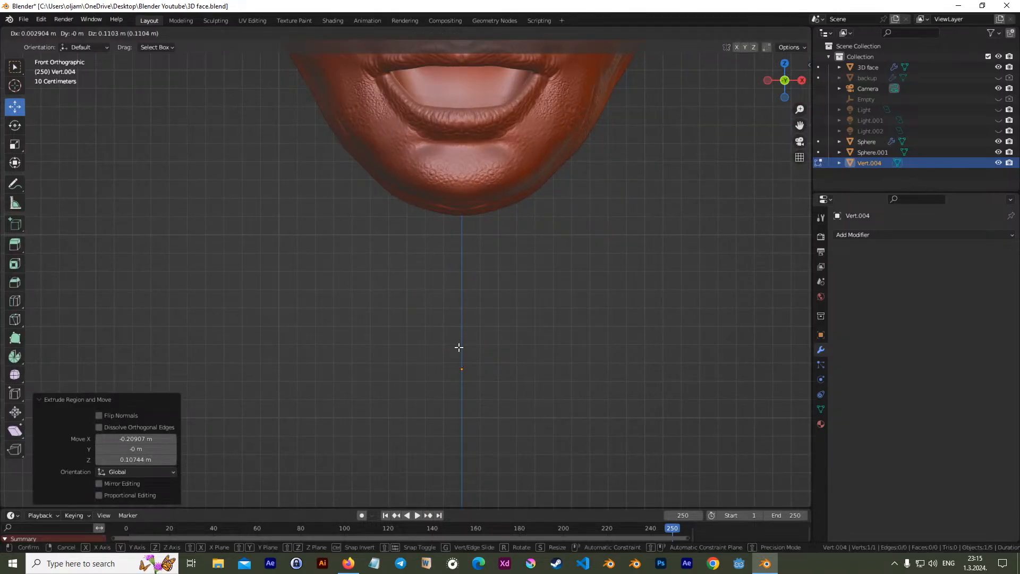
# Undo the vertex's extrusions, its move and its creation
pyautogui.scroll(-6, 460, 329)
pyautogui.hotkey('ctrl', 'z')
pyautogui.hotkey('ctrl', 'z')
pyautogui.hotkey('ctrl', 'z')
pyautogui.hotkey('ctrl', 'z')
pyautogui.hotkey('ctrl', 'z')
pyautogui.hotkey('ctrl', 'z')
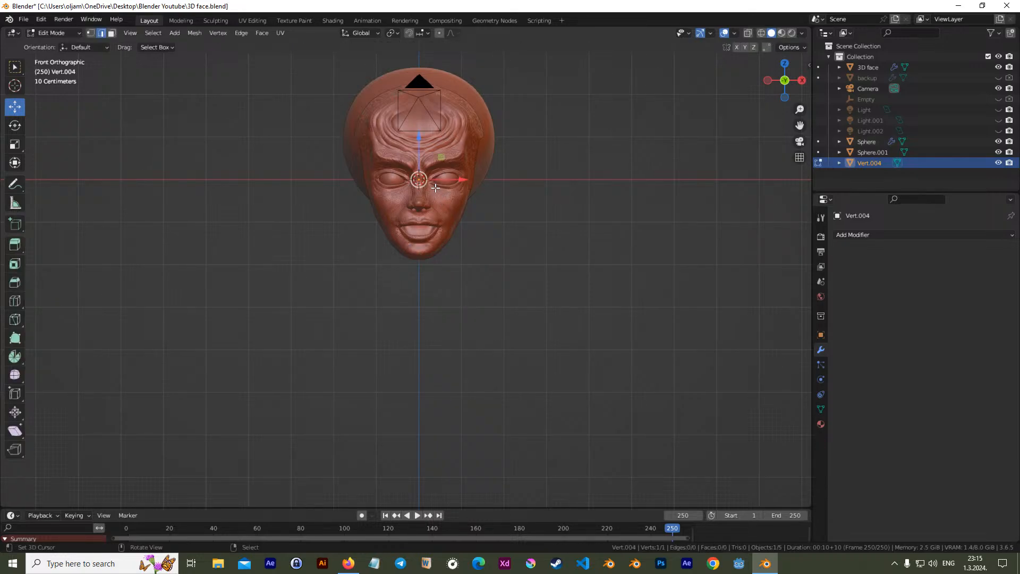
pyautogui.hotkey('ctrl', 'z')
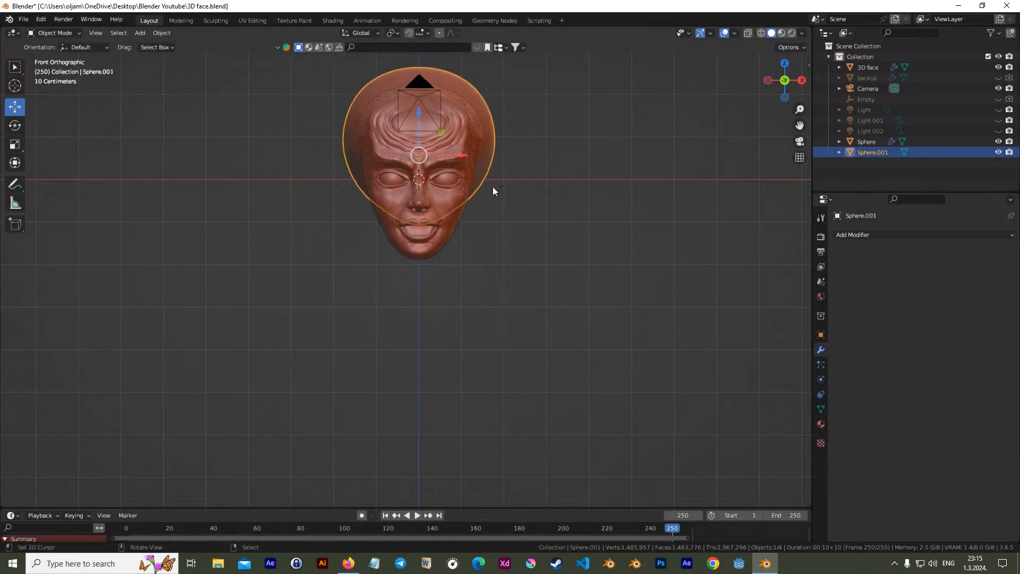
# Add a single vertex at the origin again and try to extrude an edge from it to beside the face
pyautogui.hotkey('alt', 'a')
pyautogui.hotkey('shift', 'a')
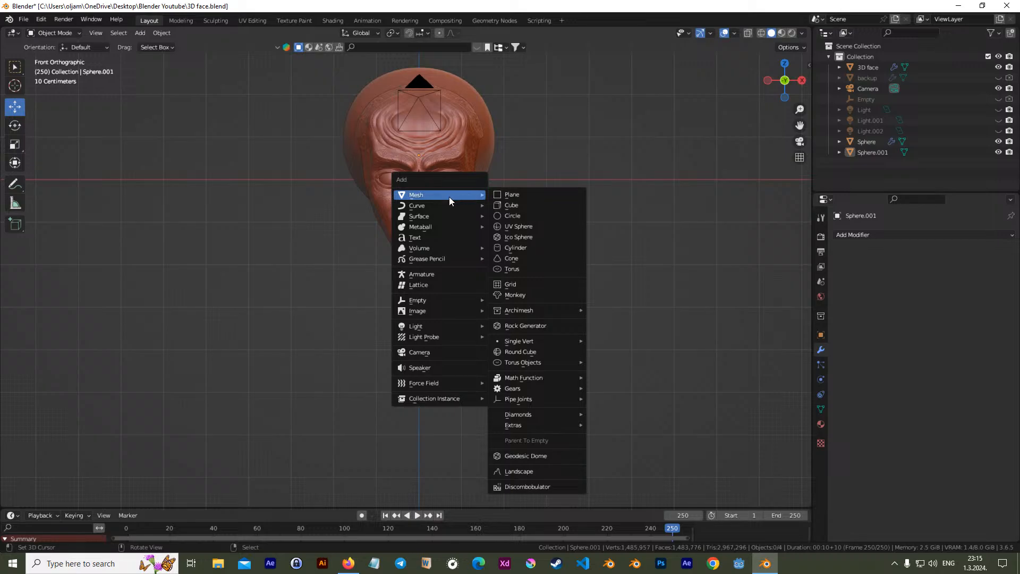
pyautogui.moveTo(537, 341)
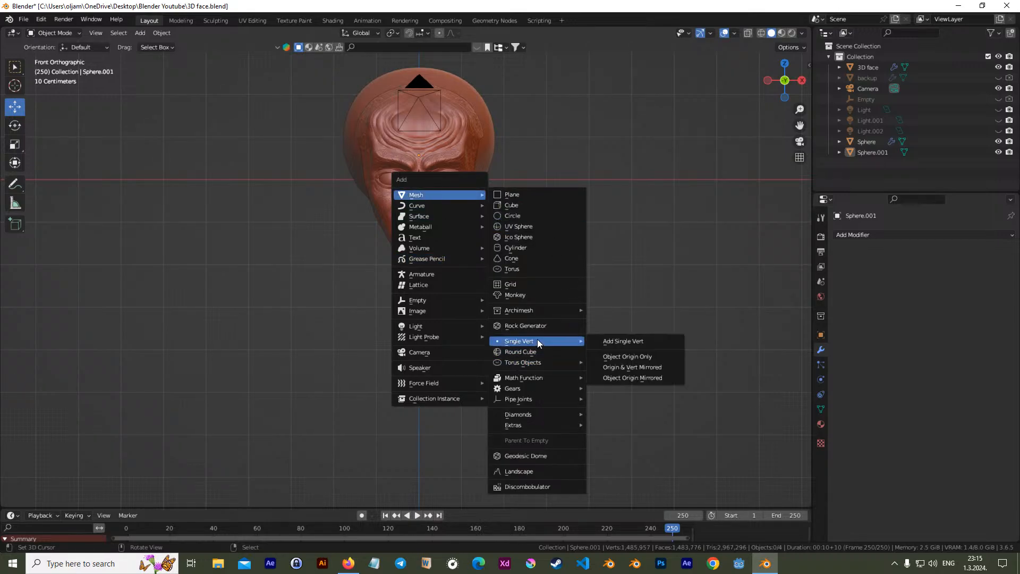
pyautogui.click(638, 341)
pyautogui.press('e')
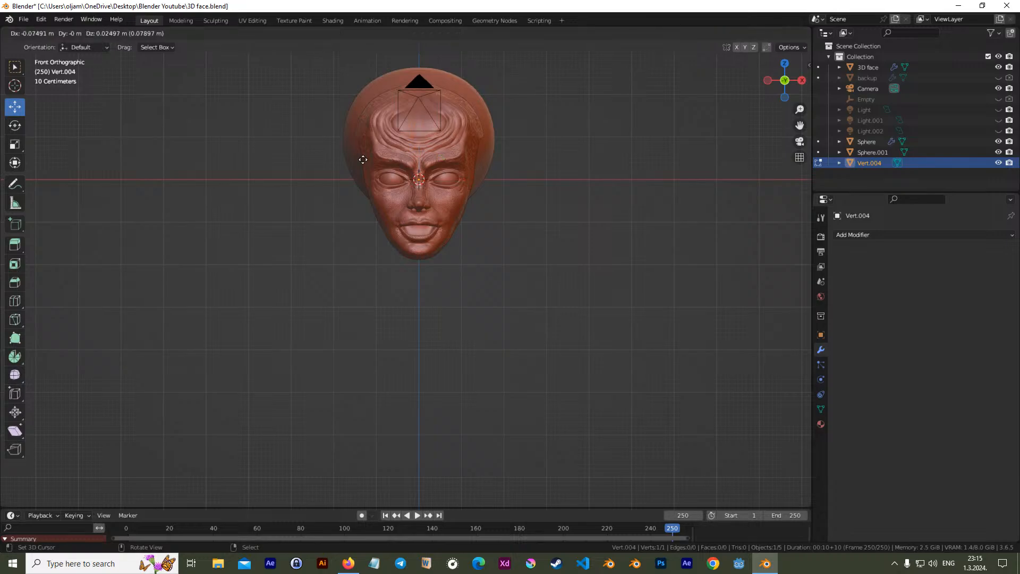
pyautogui.click(296, 203)
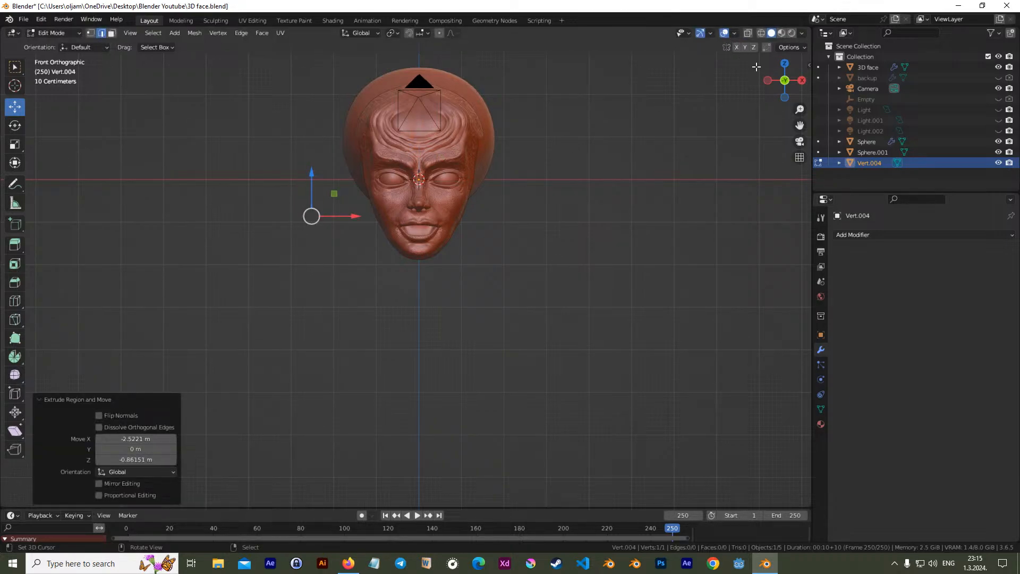
# Check the extruded vertex in wireframe shading, then delete its object and restore solid shading
pyautogui.click(762, 33)
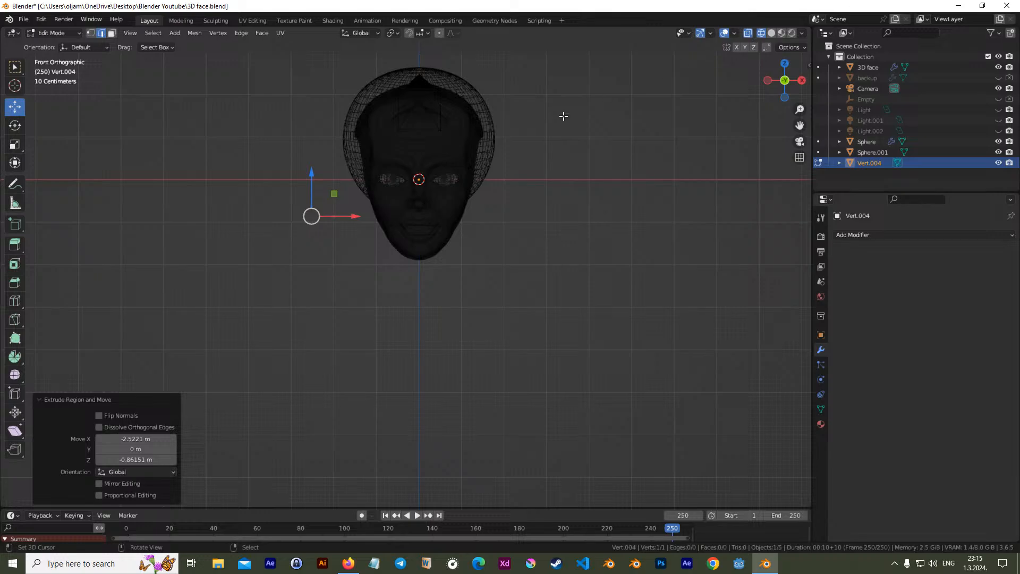
pyautogui.scroll(4, 305, 223)
pyautogui.keyDown('shift'); pyautogui.moveTo(339, 220); pyautogui.dragTo(419, 320, button='middle'); pyautogui.keyUp('shift')
pyautogui.press('Tab')
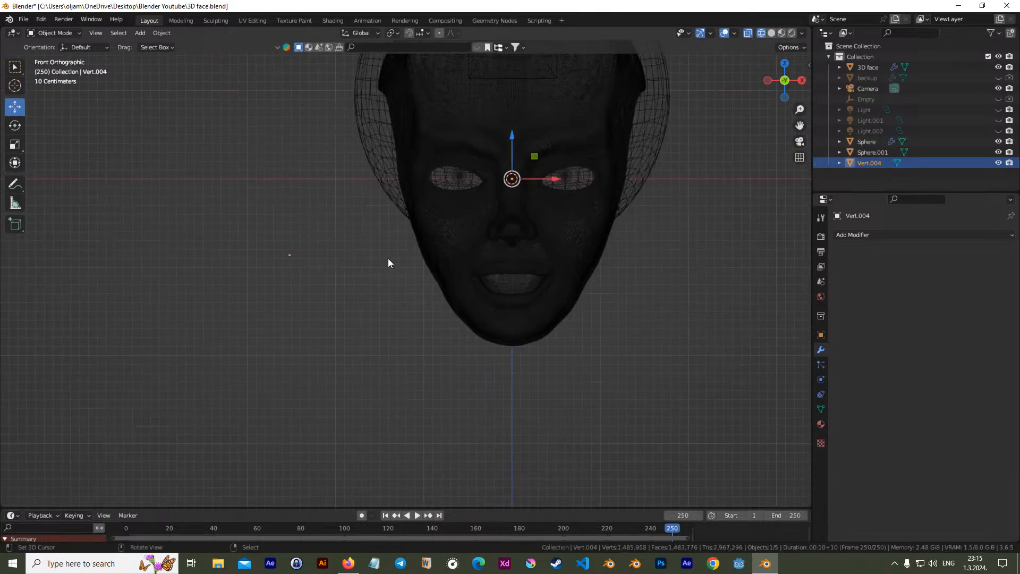
pyautogui.press('Delete')
pyautogui.scroll(-4, 394, 229)
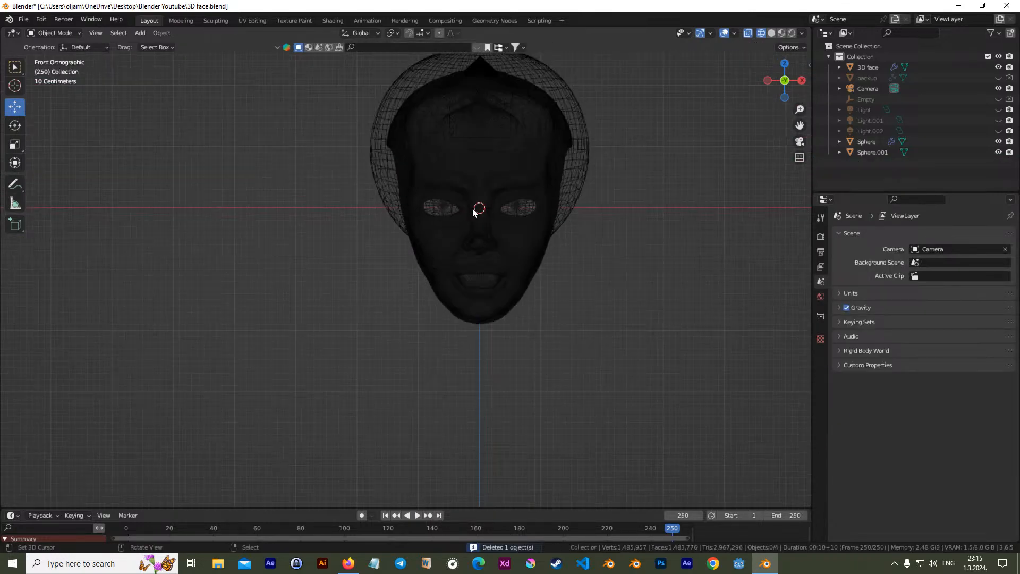
pyautogui.click(749, 33)
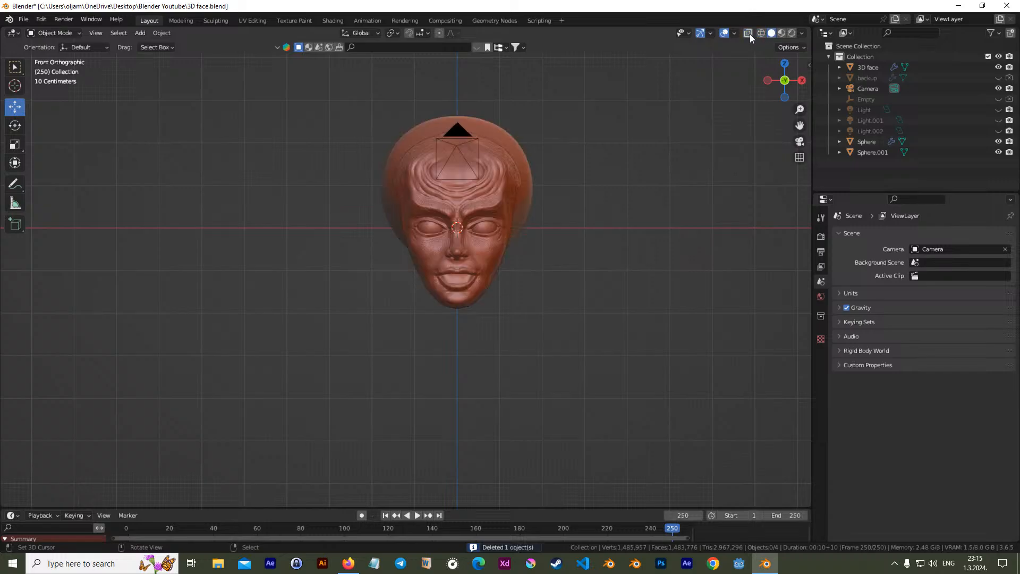
pyautogui.click(748, 34)
# Add a Point-type Bezier simple curve at the origin and make it 3D
pyautogui.scroll(1, 433, 250)
pyautogui.hotkey('shift', 'a')
pyautogui.moveTo(400, 258)
pyautogui.click(488, 406)
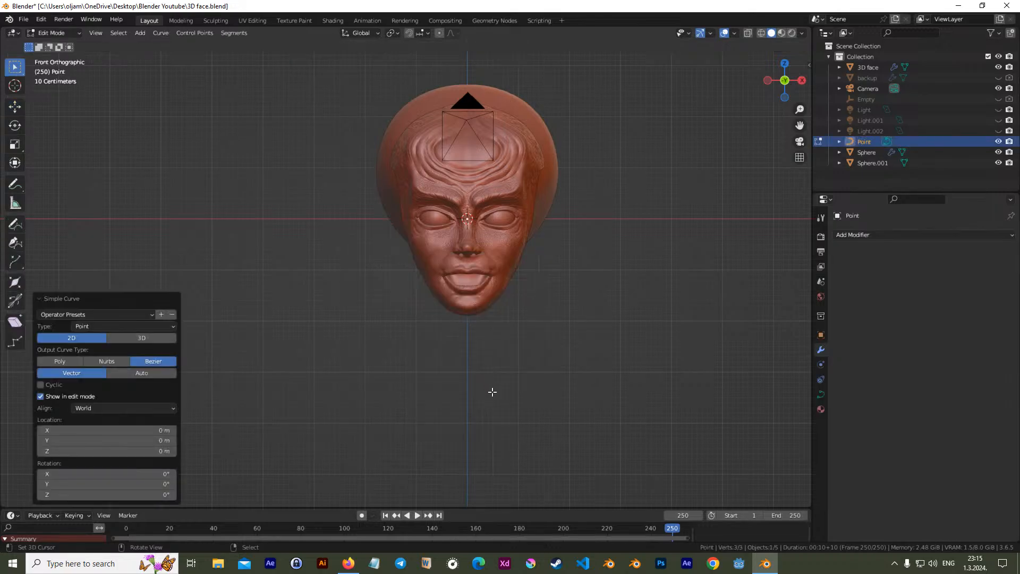
pyautogui.click(138, 339)
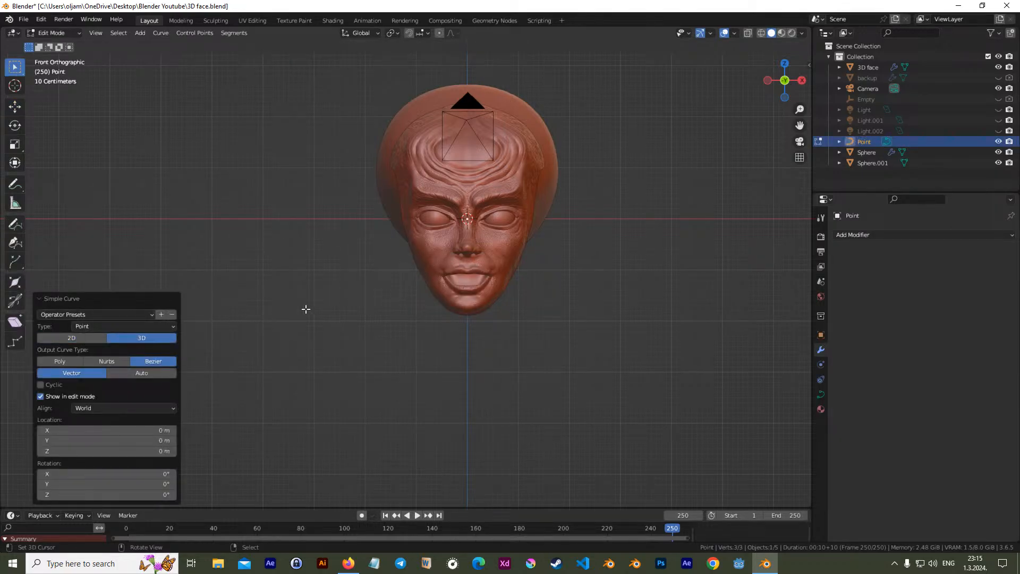
# Extrude the curve point about 2.52 m sideways and 1.38 m down beside the face, and raise the origin point about 1.92 m onto the forehead
pyautogui.press('e')
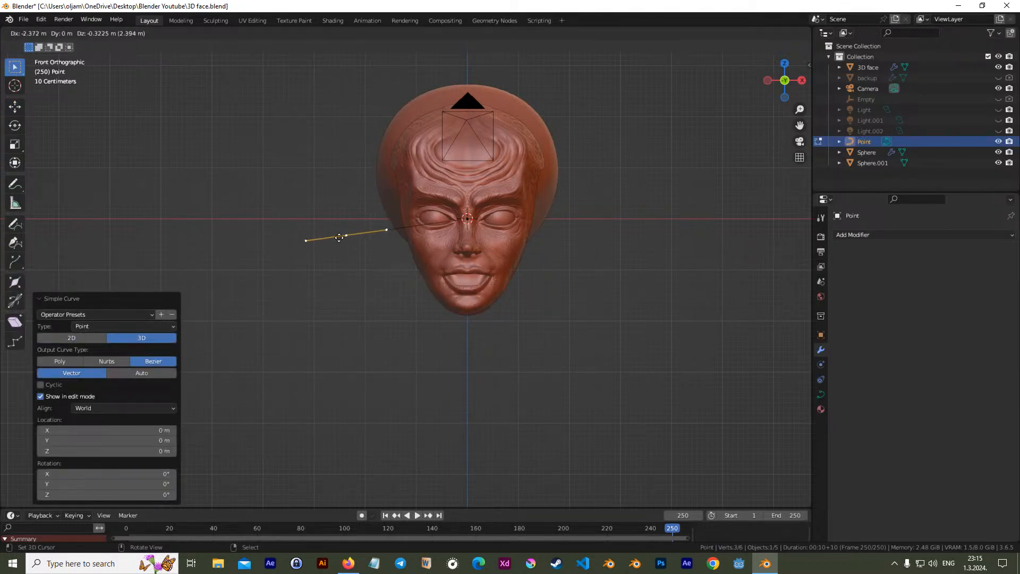
pyautogui.click(339, 289)
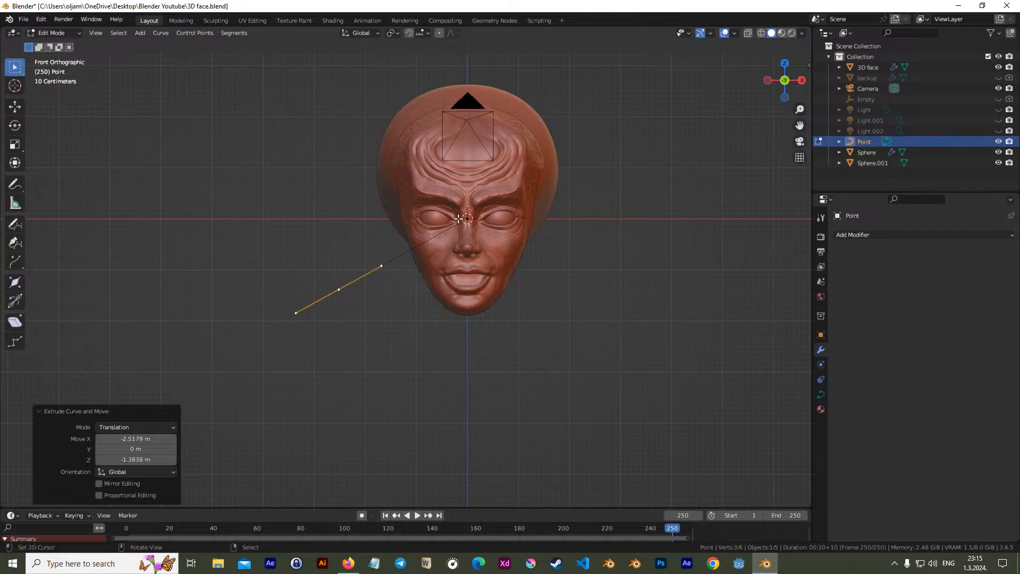
pyautogui.press('e')
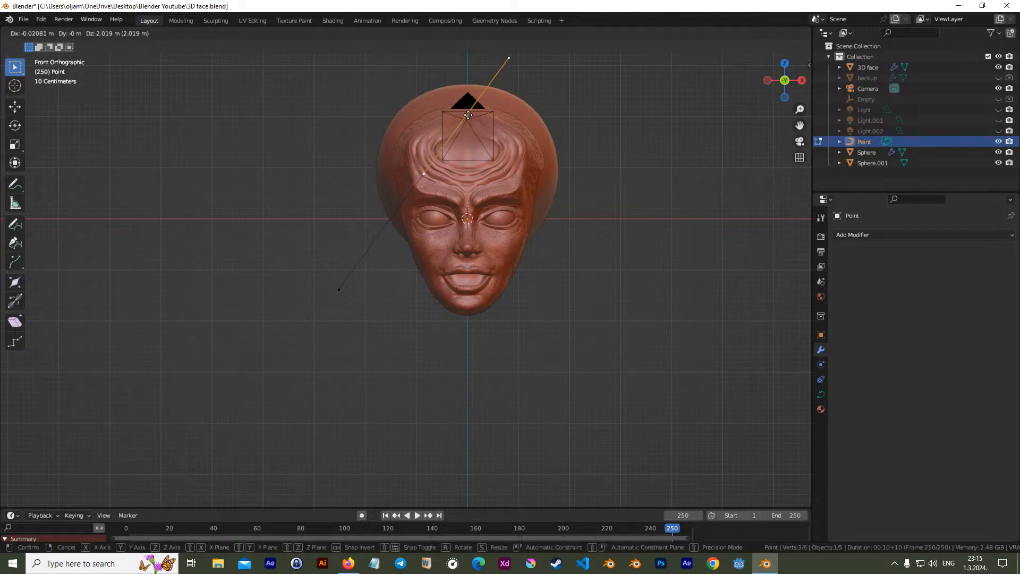
pyautogui.click(467, 119)
# Extrude the forehead point about 3.03 m across and 3.88 m down on the opposite side, and nudge the curve's first end slightly
pyautogui.press('e')
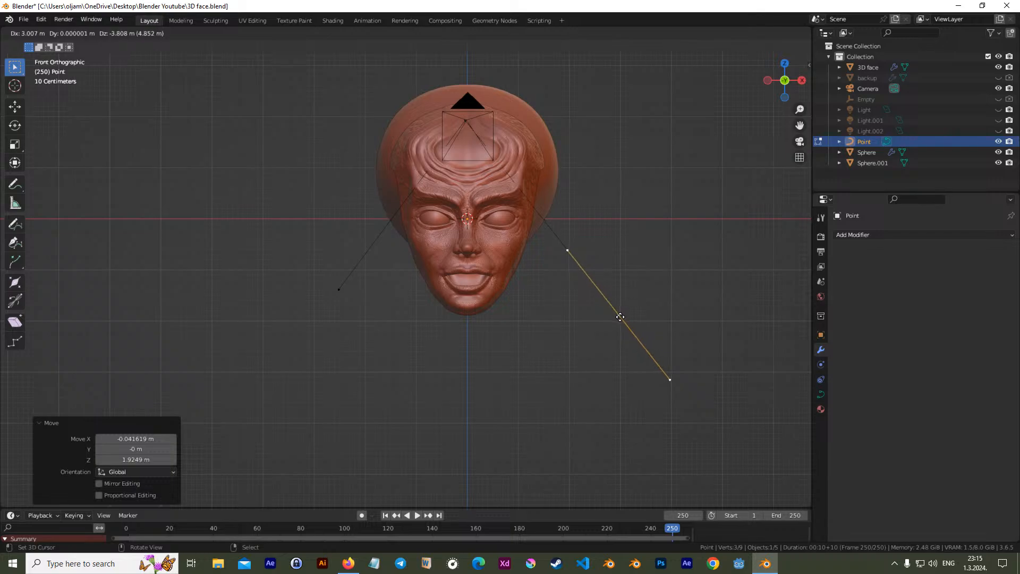
pyautogui.click(621, 320)
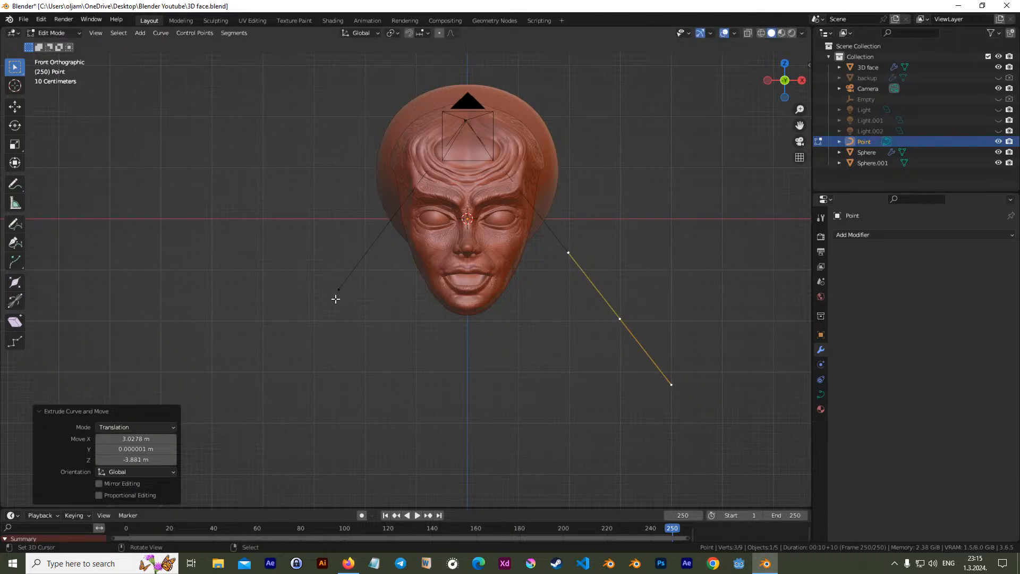
pyautogui.rightClick(337, 299)
pyautogui.press('g')
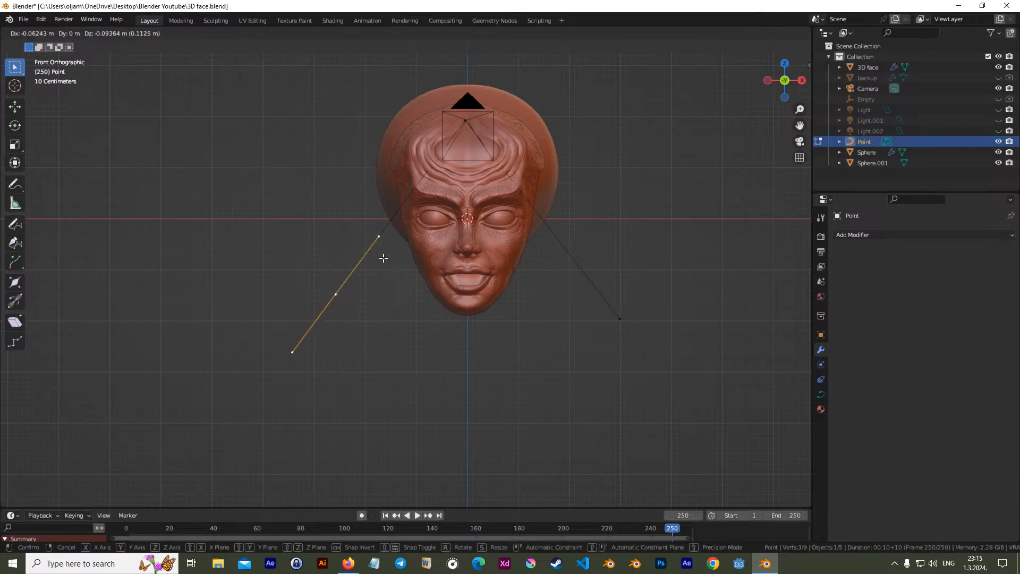
pyautogui.click(371, 271)
# Set the forehead curve point's handles to Automatic and lower the point about 0.69 m
pyautogui.rightClick(468, 120)
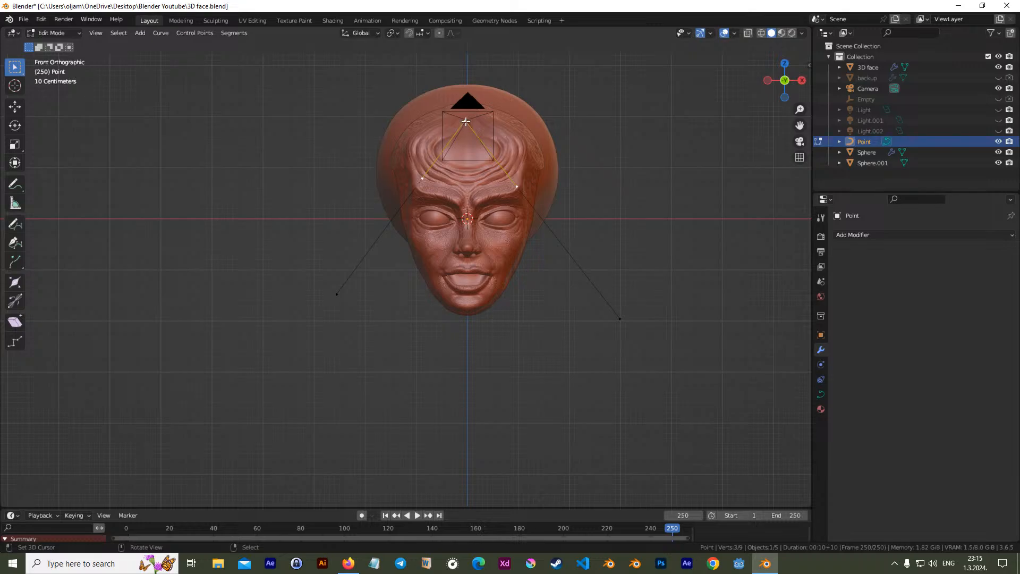
pyautogui.press('v')
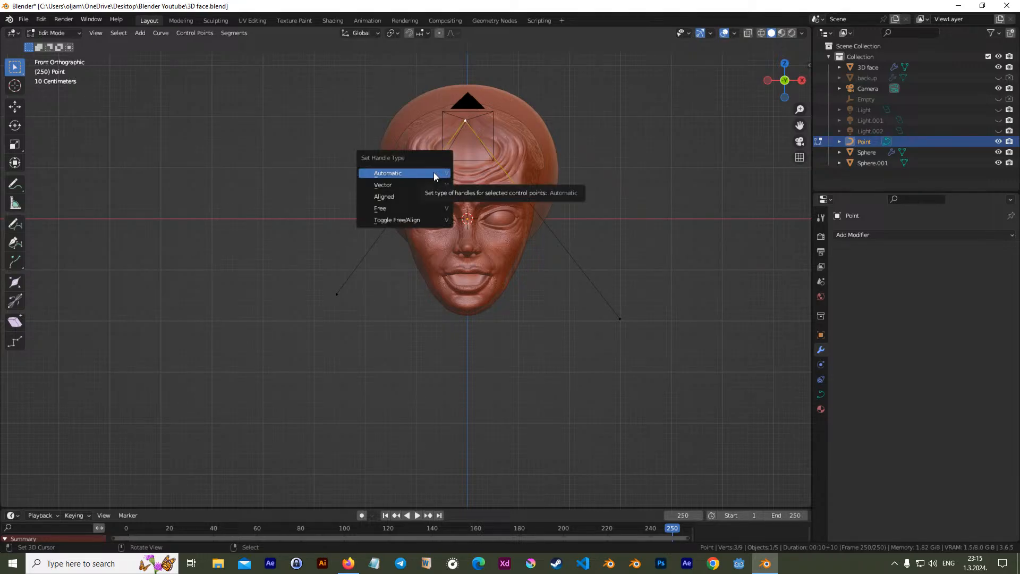
pyautogui.click(434, 173)
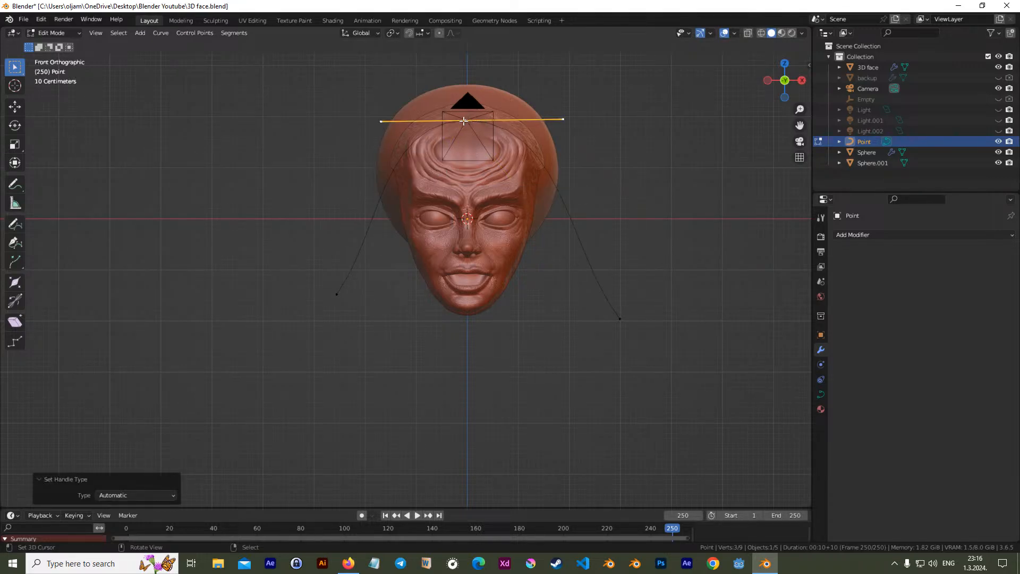
pyautogui.press('g')
pyautogui.click(463, 147)
pyautogui.press('g')
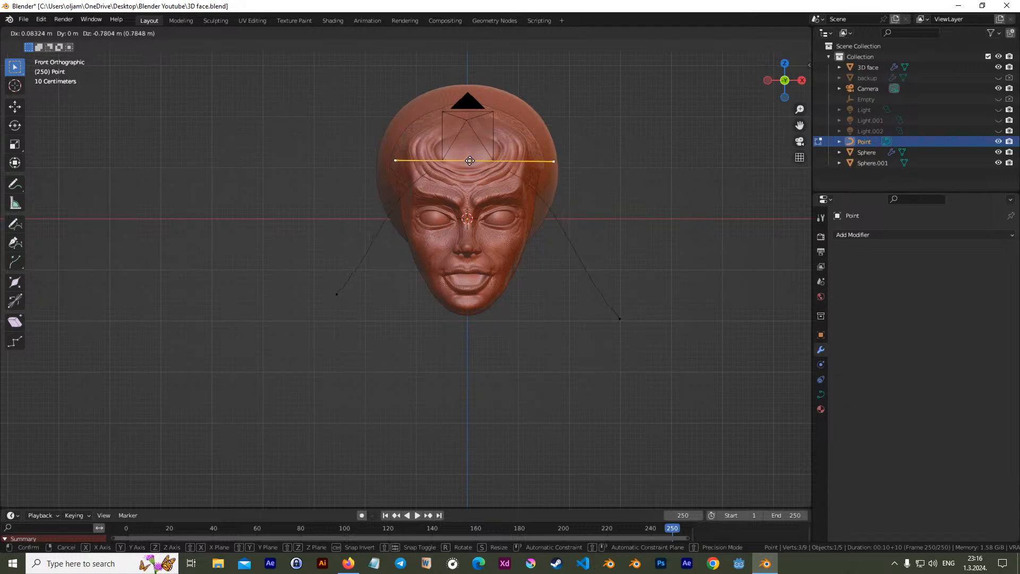
pyautogui.click(463, 159)
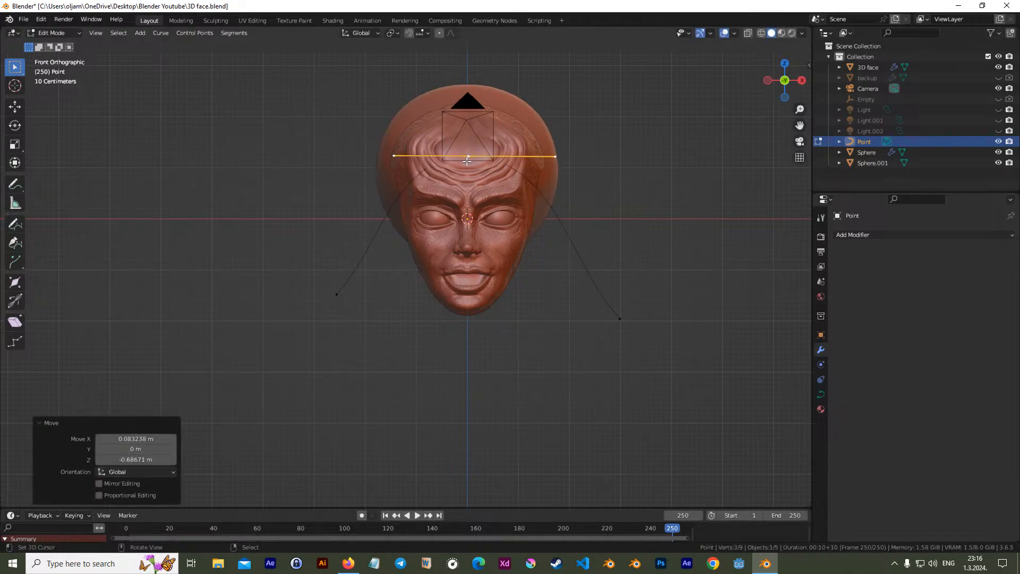
pyautogui.press('v')
pyautogui.press('g')
pyautogui.click(465, 159)
# Move the curve's first end point about 1.43 m outward and 1.28 m down
pyautogui.click(337, 294)
pyautogui.press('g')
pyautogui.click(264, 361)
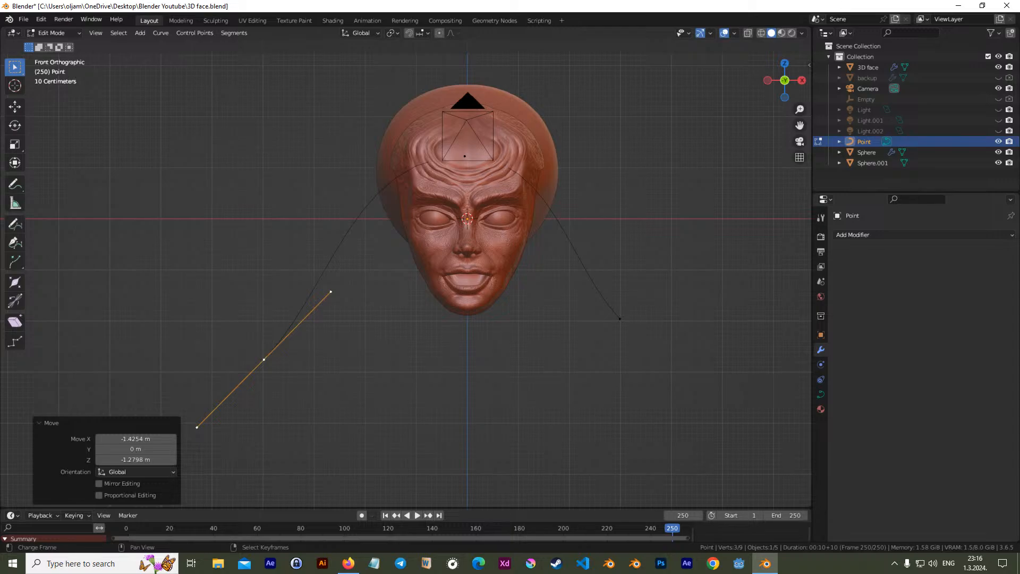
pyautogui.hotkey('alt', 'Tab')
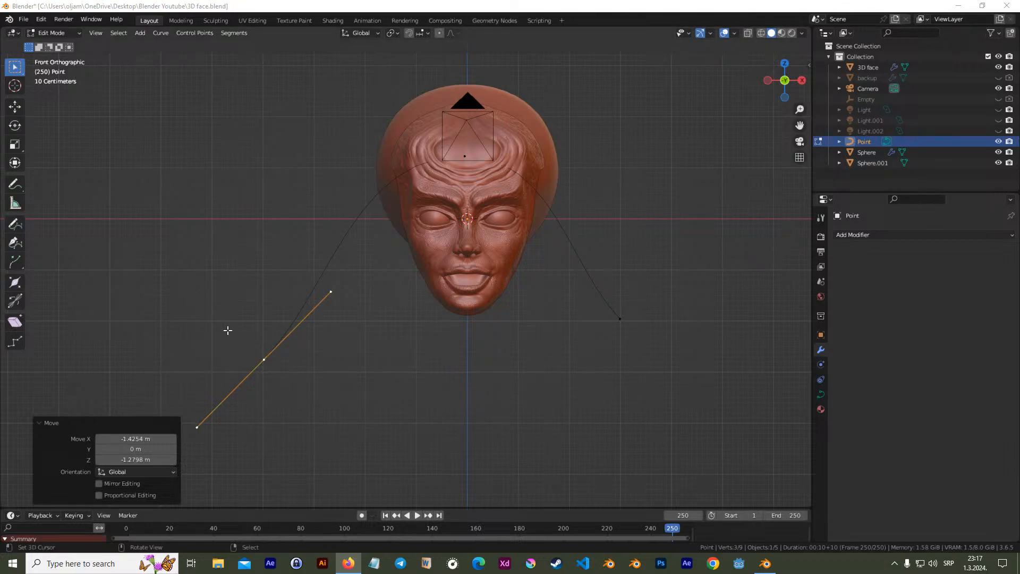
# Lower both curve ends to about the same level well below the chin and close the curve between them
pyautogui.moveTo(260, 364); pyautogui.dragTo(267, 417, button='right')
pyautogui.moveTo(617, 314); pyautogui.dragTo(669, 422, button='right')
pyautogui.moveTo(265, 415); pyautogui.dragTo(264, 426, button='right')
pyautogui.keyDown('shift'); pyautogui.rightClick(670, 423); pyautogui.keyUp('shift')
pyautogui.press('f')
pyautogui.moveTo(667, 421); pyautogui.dragTo(667, 423, button='right')
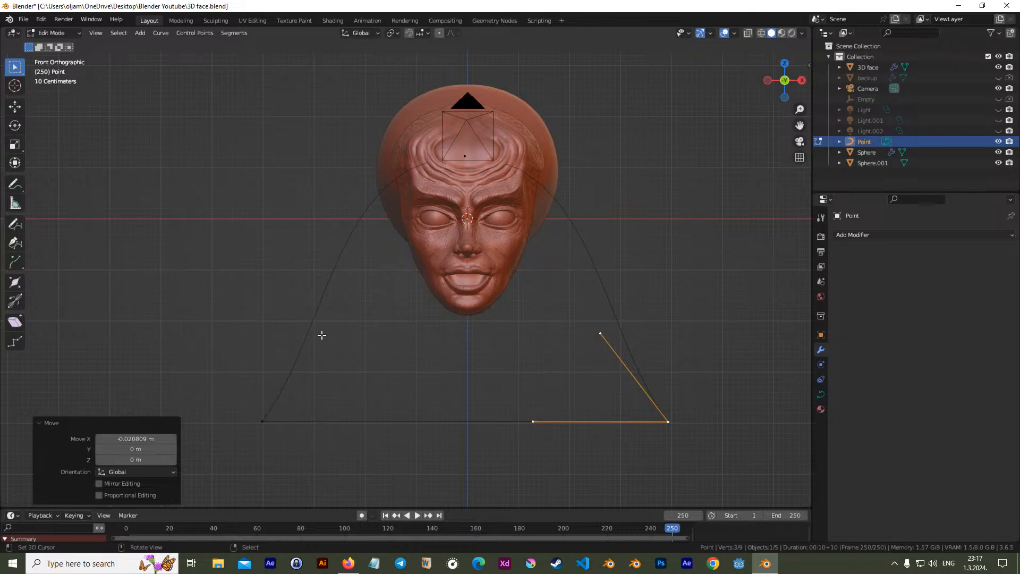
# Nudge the closed curve's lower corner slightly and convert the curve to a mesh
pyautogui.press('a')
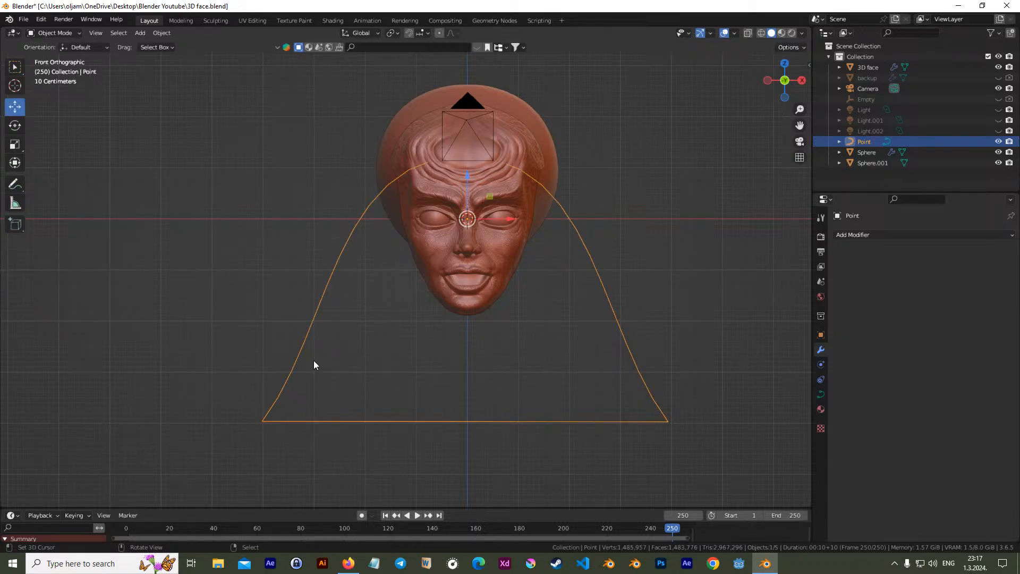
pyautogui.hotkey('ctrl', 'z')
pyautogui.moveTo(261, 424); pyautogui.dragTo(263, 423, button='right')
pyautogui.press('Tab')
pyautogui.moveTo(314, 387); pyautogui.dragTo(400, 341, button='middle')
pyautogui.press('Tab')
pyautogui.moveTo(474, 344); pyautogui.dragTo(443, 339, button='middle')
pyautogui.press('Tab')
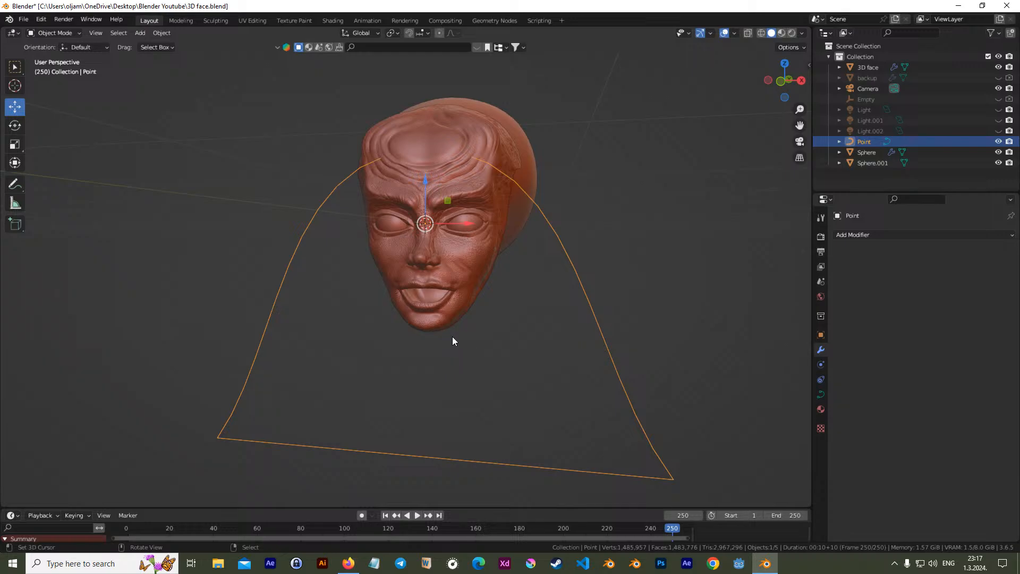
pyautogui.hotkey('alt', 'c')
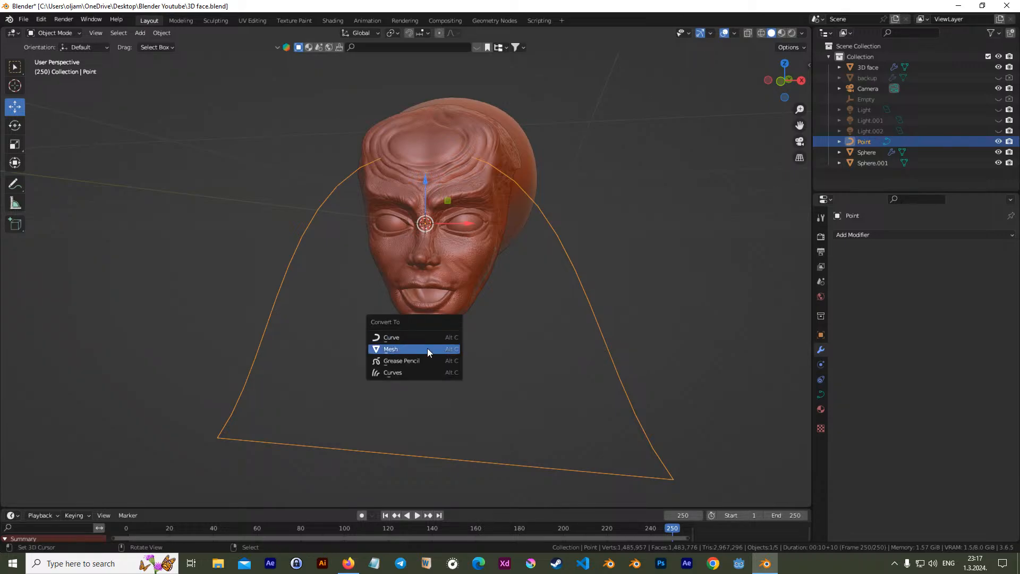
pyautogui.click(427, 348)
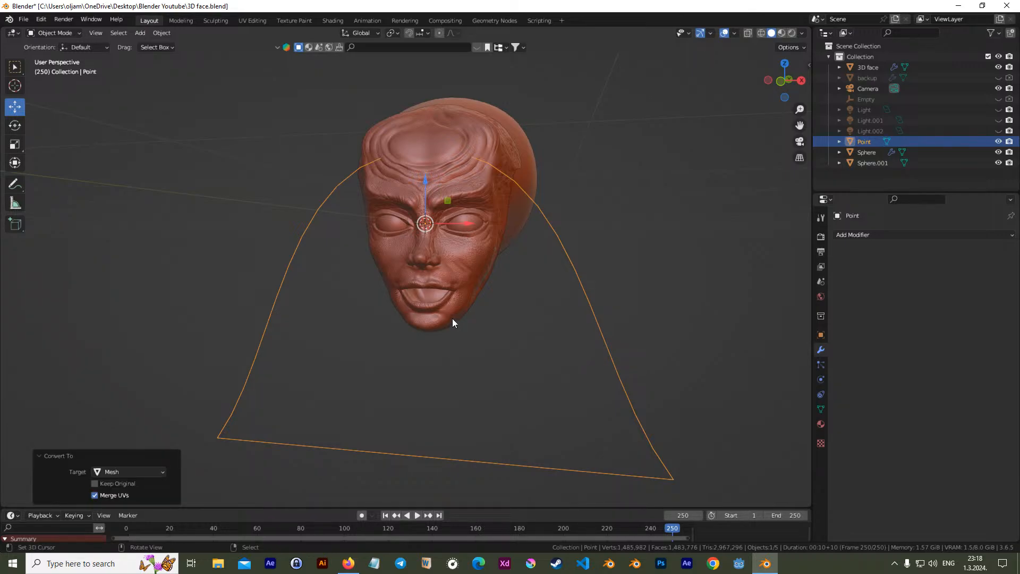
# Fill the whole outline with a face and extrude it about 1.79 m backward along its normal
pyautogui.press('Tab')
pyautogui.press('a')
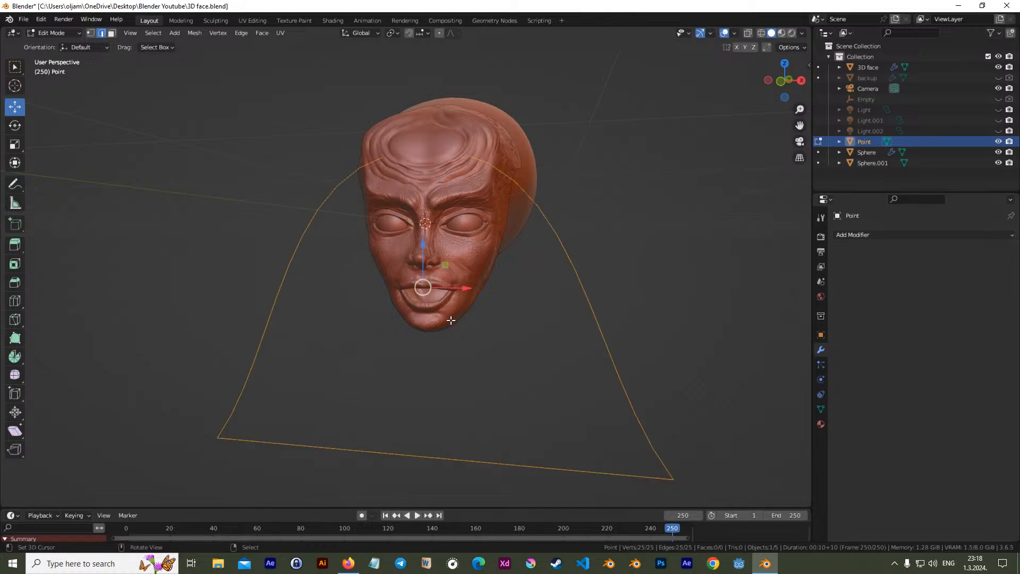
pyautogui.press('f')
pyautogui.moveTo(465, 325); pyautogui.dragTo(299, 306, button='middle')
pyautogui.press('e')
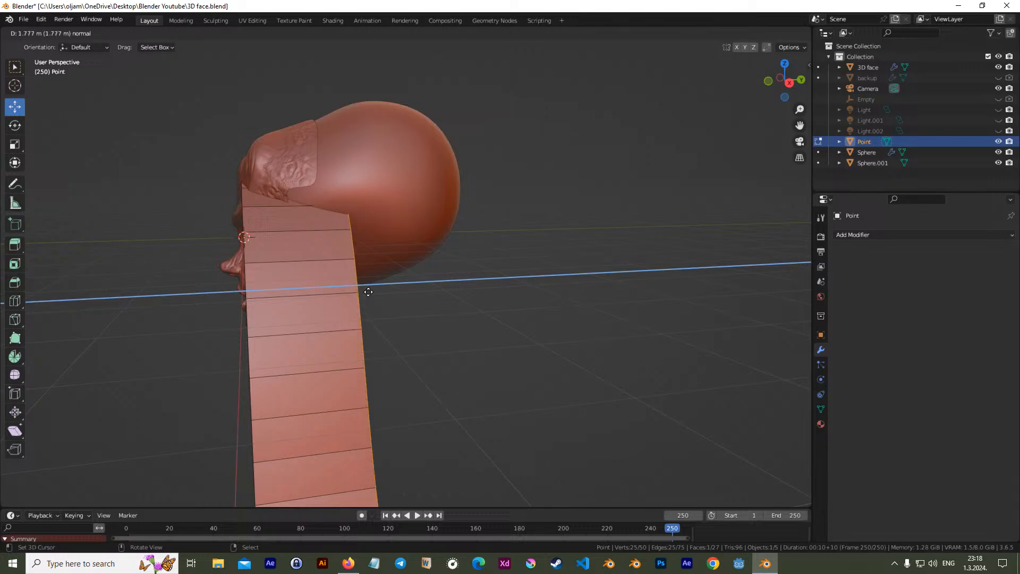
pyautogui.click(366, 298)
# Move the extruded back outline about 0.44 m further back along the Y axis
pyautogui.moveTo(371, 324); pyautogui.dragTo(485, 287, button='middle')
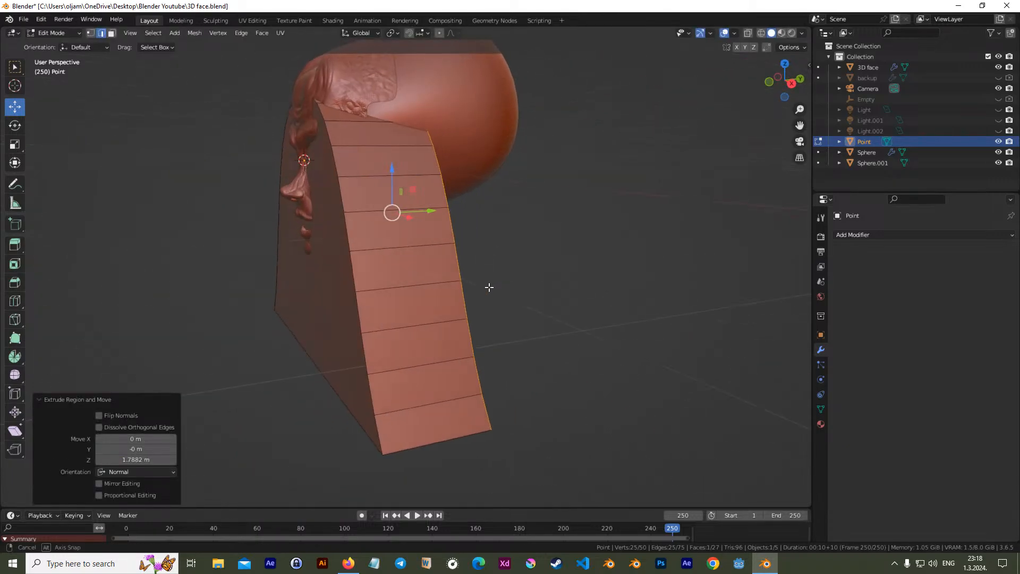
pyautogui.press('g')
pyautogui.press('y')
pyautogui.click(230, 269)
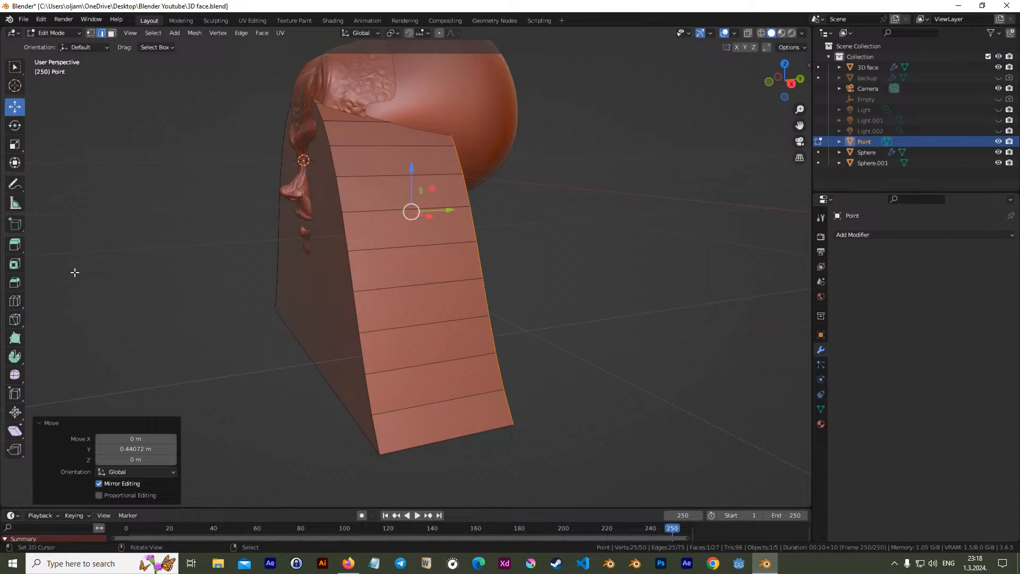
# Try to bevel the front and back outline edges of the extruded block
pyautogui.keyDown('alt'); pyautogui.keyDown('shift'); pyautogui.click(348, 229); pyautogui.keyUp('shift'); pyautogui.keyUp('alt')
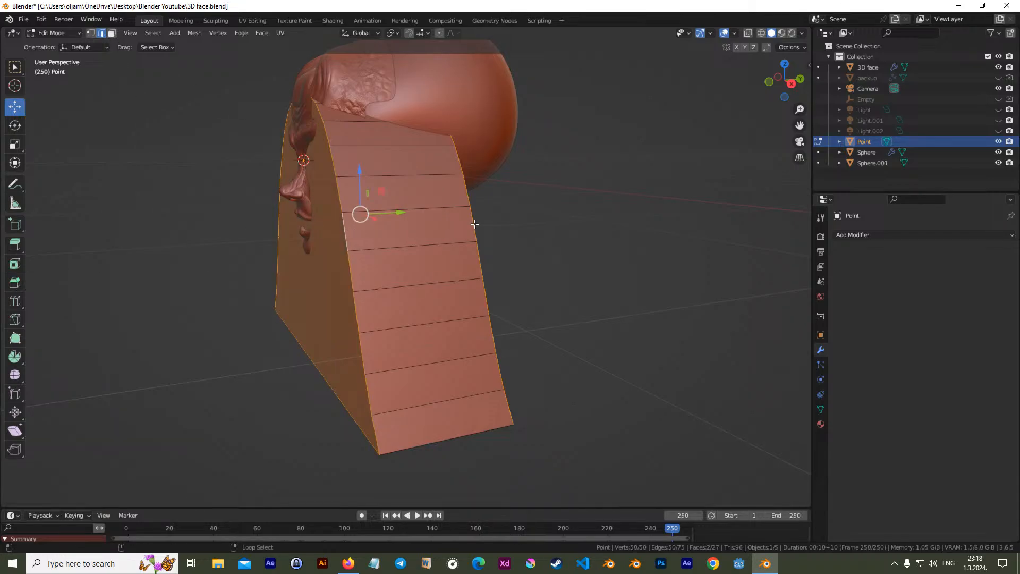
pyautogui.click(15, 282)
pyautogui.moveTo(364, 163); pyautogui.dragTo(387, 105)
pyautogui.moveTo(388, 105); pyautogui.dragTo(498, 370, button='middle')
pyautogui.press('Tab')
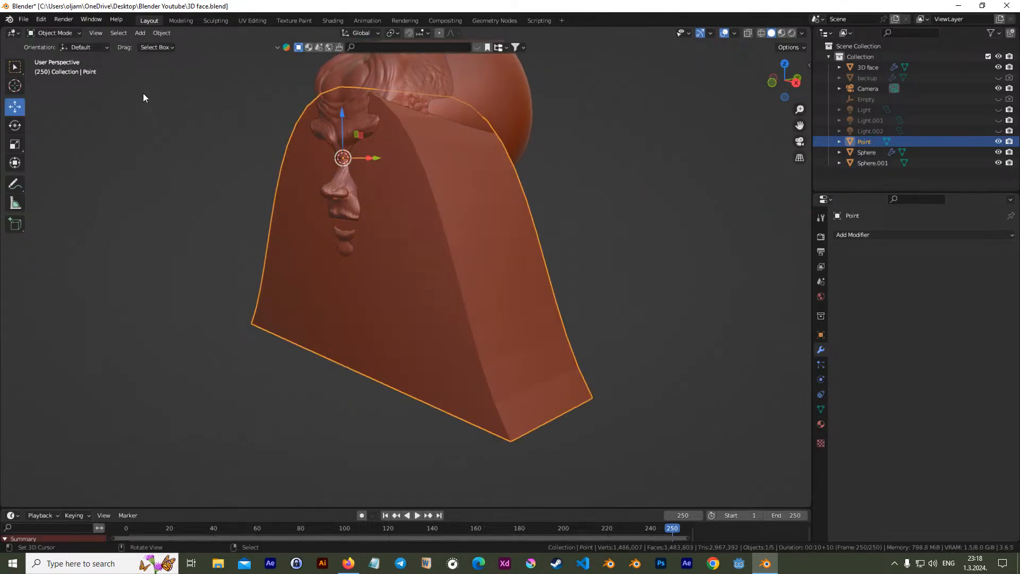
# Test-move vertices at the block's lower front corner and undo the moves
pyautogui.press('Tab')
pyautogui.click(94, 33)
pyautogui.moveTo(495, 403); pyautogui.dragTo(502, 396, button='right')
pyautogui.hotkey('ctrl', 'z')
pyautogui.rightClick(509, 437)
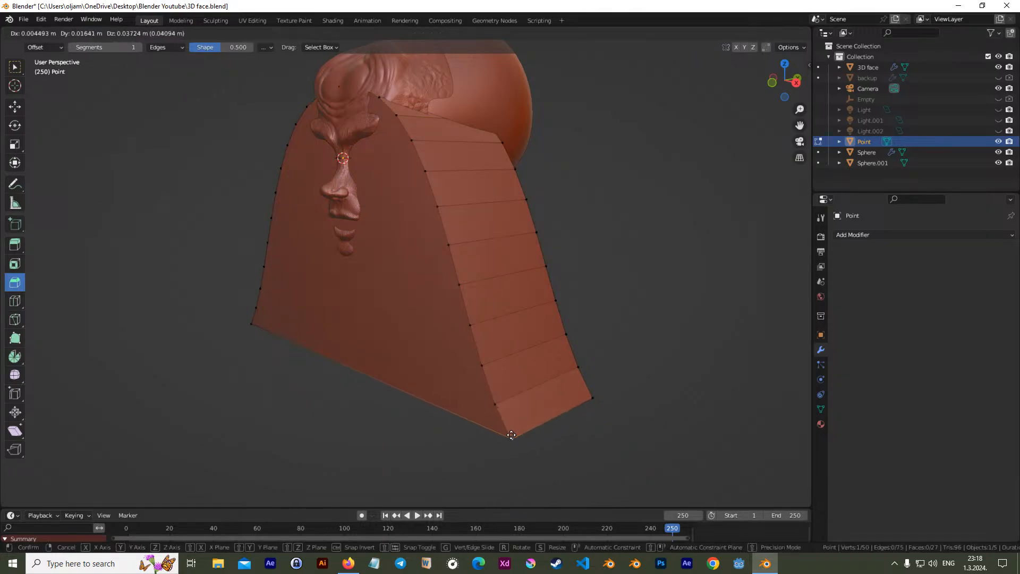
# Bevel the block's front and back outline edges by about 0.934 m, leaving out the bottom front edge
pyautogui.click(111, 32)
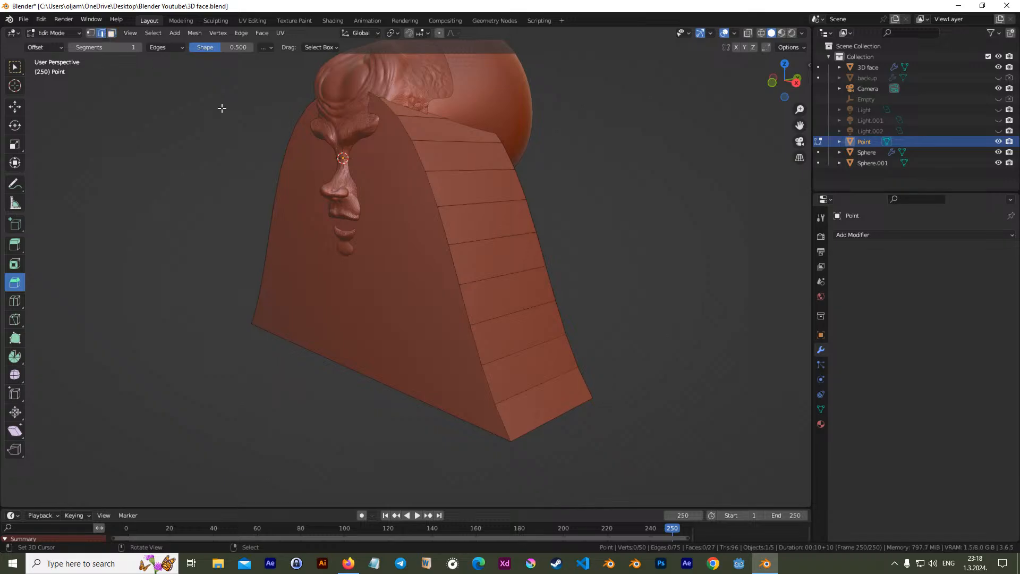
pyautogui.rightClick(446, 229)
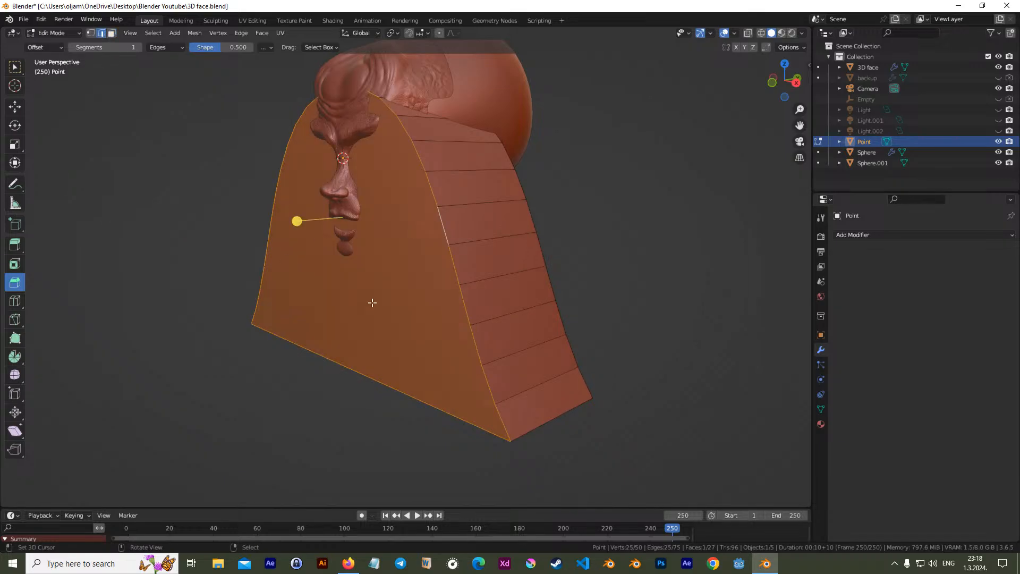
pyautogui.keyDown('shift'); pyautogui.rightClick(348, 368); pyautogui.keyUp('shift')
pyautogui.keyDown('alt'); pyautogui.keyDown('shift'); pyautogui.rightClick(548, 286); pyautogui.keyUp('shift'); pyautogui.keyUp('alt')
pyautogui.moveTo(675, 338); pyautogui.dragTo(414, 268, button='middle')
pyautogui.moveTo(400, 154); pyautogui.dragTo(399, 99)
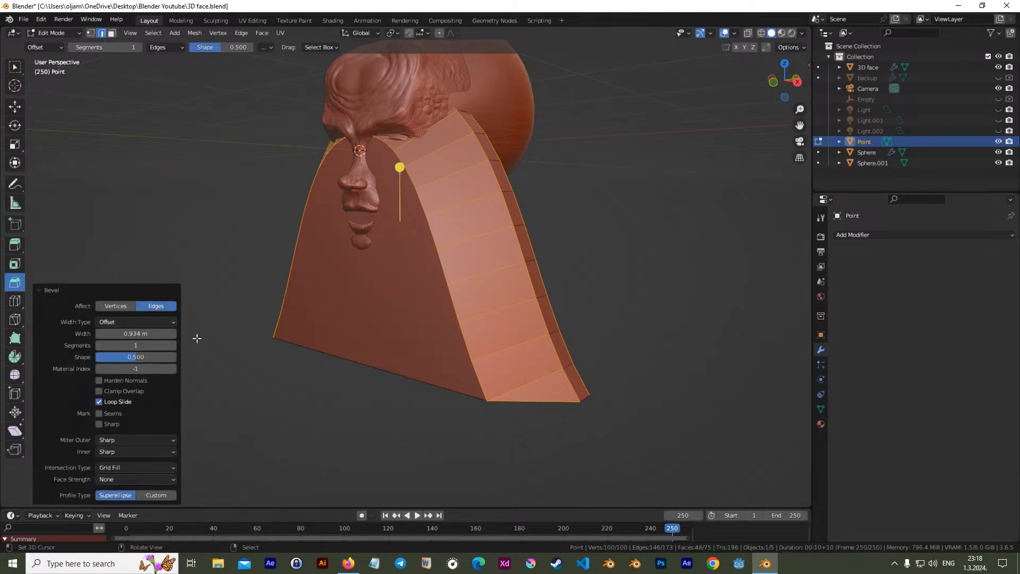
# Set the bevel to 12 segments to round the block's edges
pyautogui.click(173, 345)
pyautogui.click(174, 345)
pyautogui.click(173, 345)
pyautogui.click(173, 345)
pyautogui.click(173, 345)
pyautogui.click(173, 345)
pyautogui.click(173, 344)
pyautogui.click(173, 344)
pyautogui.click(173, 345)
pyautogui.click(174, 344)
pyautogui.click(173, 345)
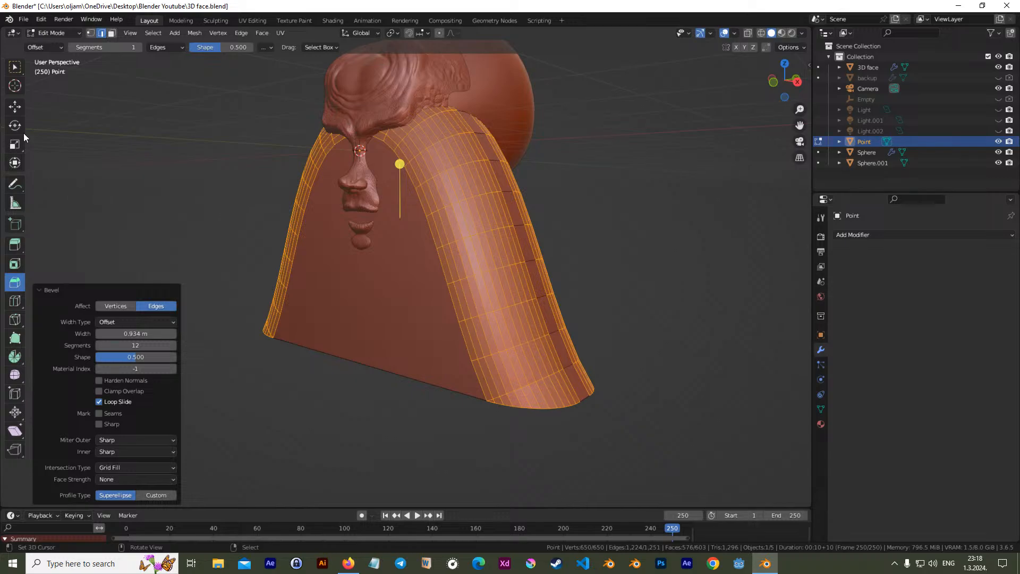
# Shade the bevelled body smooth in Object Mode and move it about 1.33 m back along the Y axis
pyautogui.click(14, 106)
pyautogui.press('Tab')
pyautogui.moveTo(258, 197); pyautogui.dragTo(336, 228, button='middle')
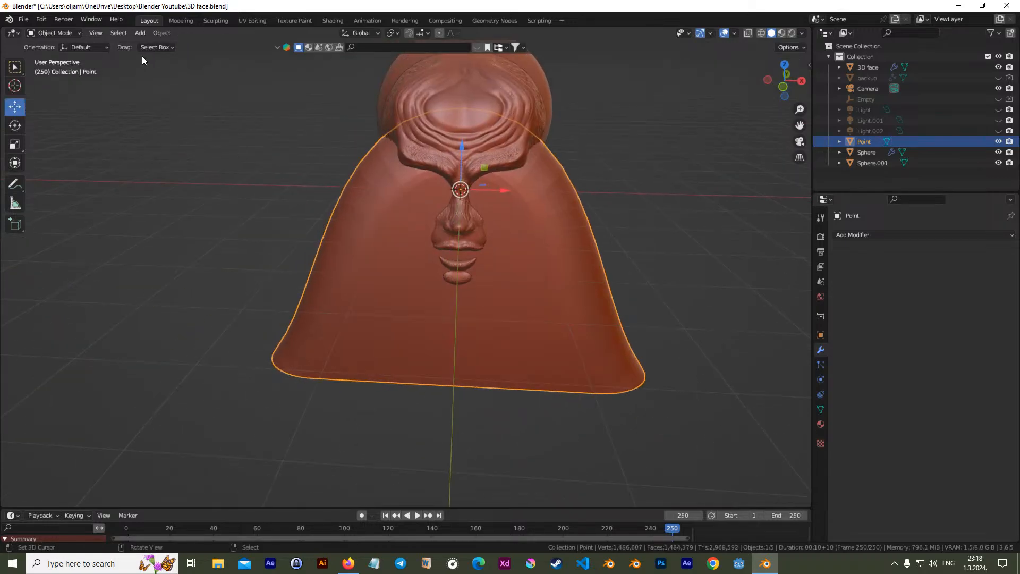
pyautogui.click(161, 32)
pyautogui.click(205, 274)
pyautogui.moveTo(231, 266); pyautogui.dragTo(381, 236, button='middle')
pyautogui.moveTo(334, 195); pyautogui.dragTo(403, 189)
pyautogui.moveTo(324, 257); pyautogui.dragTo(391, 222, button='middle')
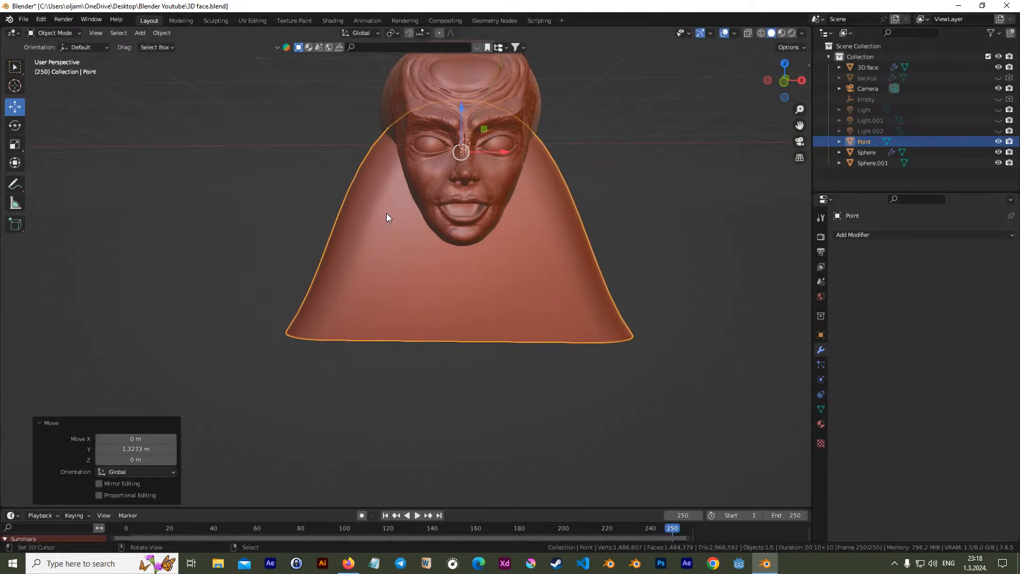
# Inspect how the body sits beneath the head and behind the face from the front and the side
pyautogui.press('KP_1')
pyautogui.keyDown('shift'); pyautogui.moveTo(440, 158); pyautogui.dragTo(438, 247, button='middle'); pyautogui.keyUp('shift')
pyautogui.hotkey('alt', 'a')
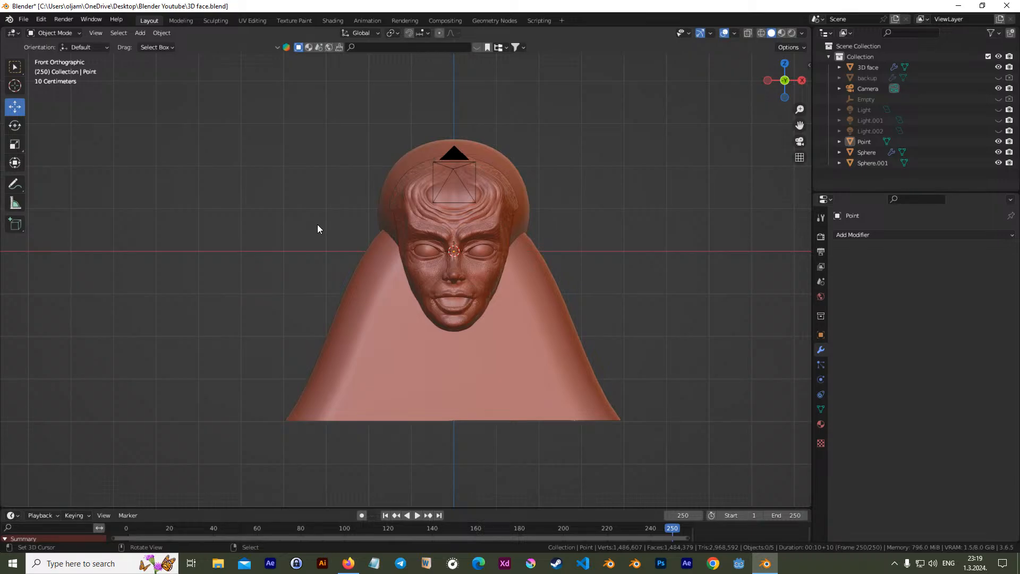
pyautogui.scroll(3, 404, 249)
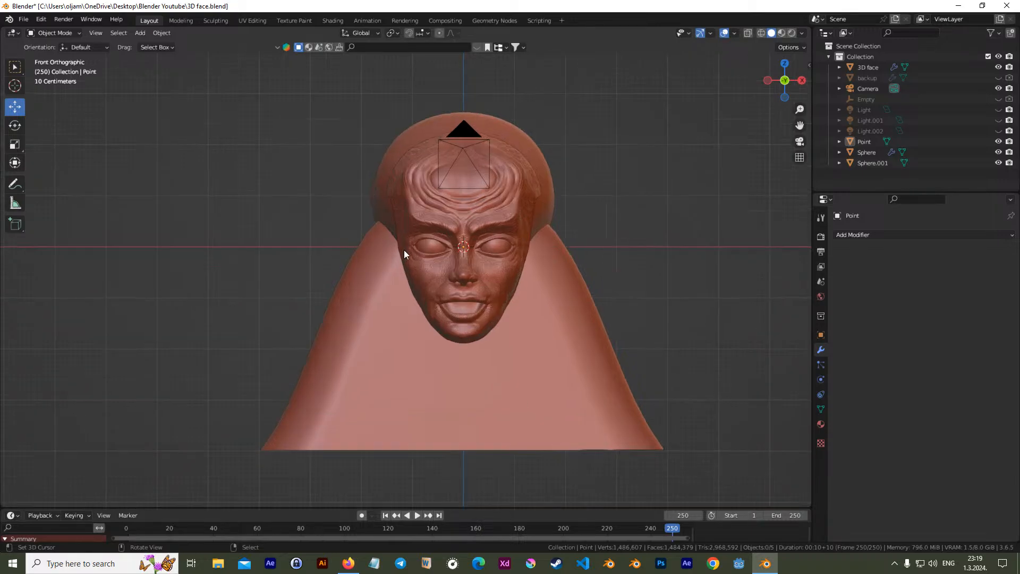
pyautogui.moveTo(406, 241); pyautogui.dragTo(481, 229, button='middle')
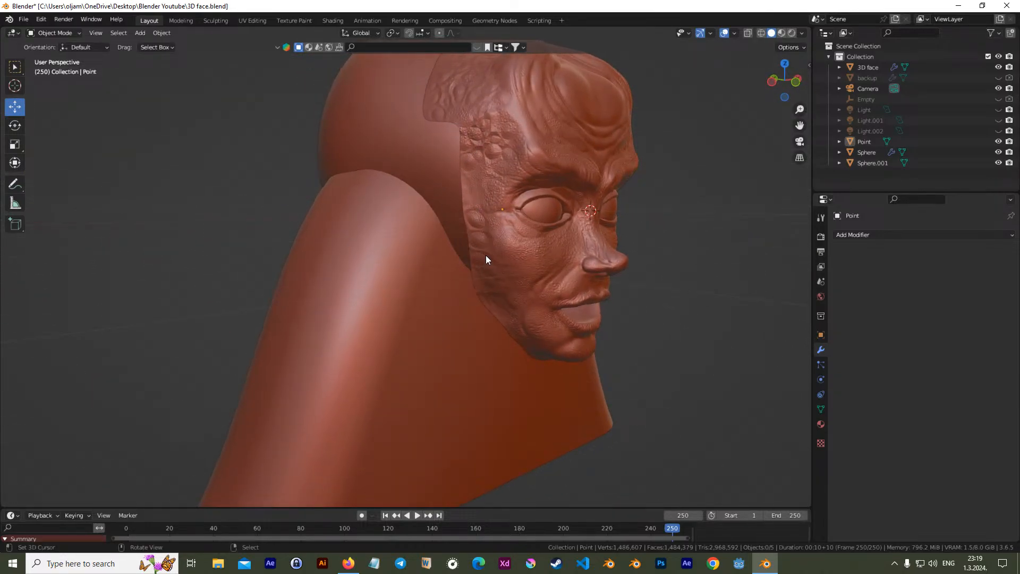
pyautogui.moveTo(479, 244); pyautogui.dragTo(519, 241, button='middle')
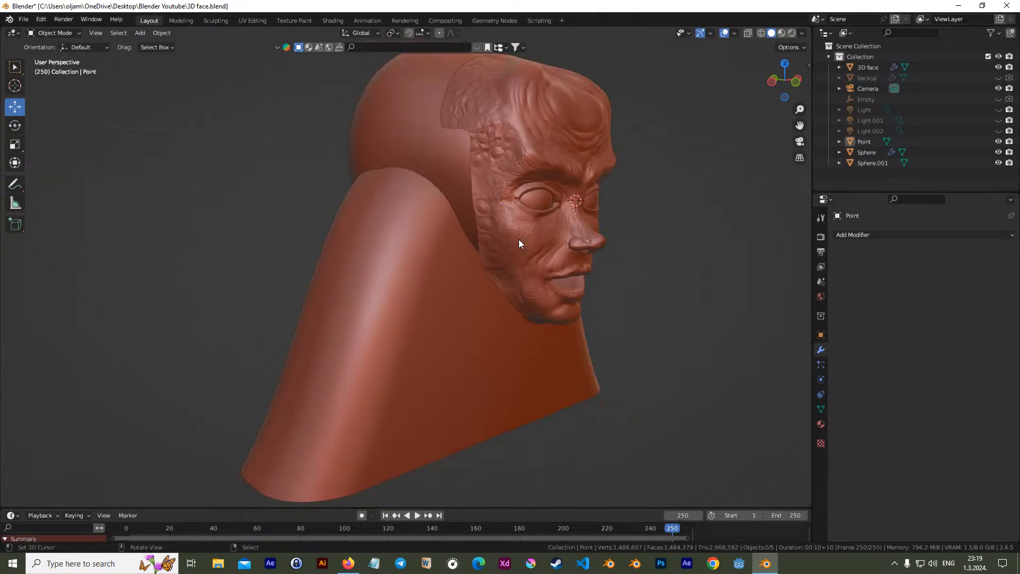
pyautogui.moveTo(472, 146); pyautogui.dragTo(520, 227, button='middle')
# Select the complete outer border edge loop of the 3D face mesh in Edit Mode
pyautogui.click(519, 227)
pyautogui.scroll(2, 550, 248)
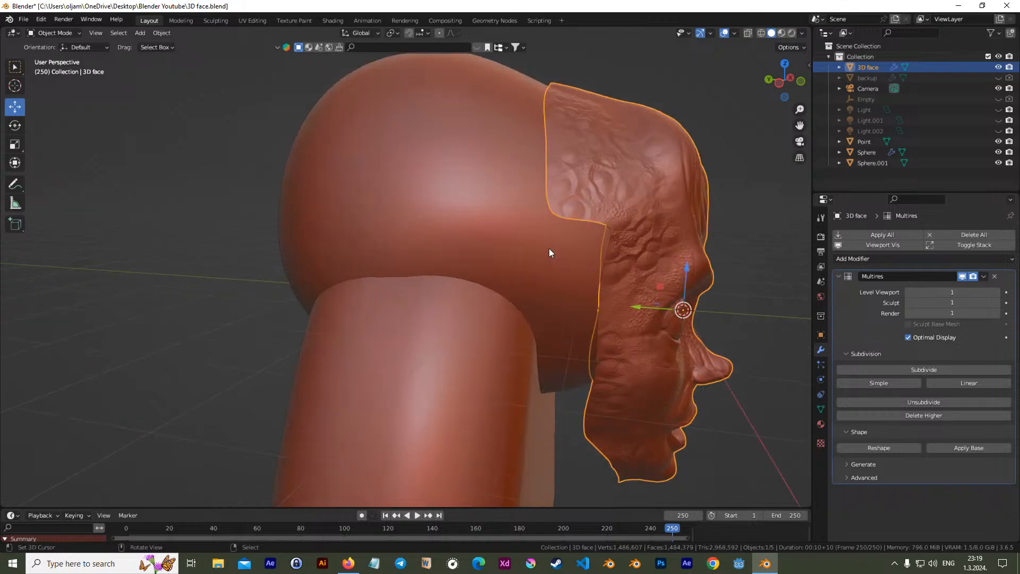
pyautogui.press('Tab')
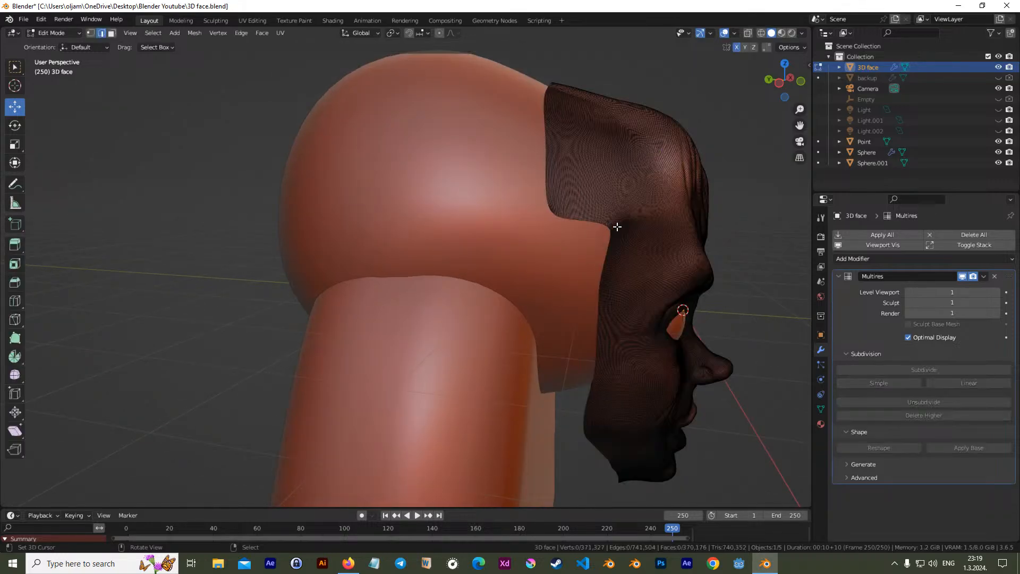
pyautogui.scroll(4, 611, 230)
pyautogui.moveTo(615, 230); pyautogui.dragTo(524, 257, button='middle')
pyautogui.scroll(3, 524, 257)
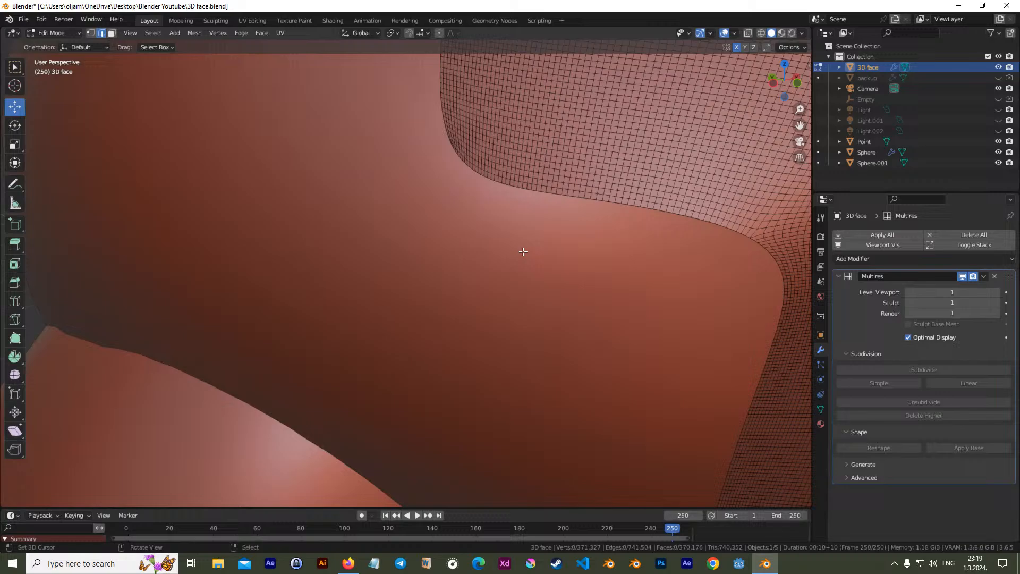
pyautogui.keyDown('alt'); pyautogui.click(543, 190); pyautogui.keyUp('alt')
pyautogui.moveTo(544, 190); pyautogui.dragTo(475, 227, button='middle')
pyautogui.keyDown('alt'); pyautogui.keyDown('shift'); pyautogui.click(473, 227); pyautogui.keyUp('shift'); pyautogui.keyUp('alt')
pyautogui.scroll(-8, 475, 227)
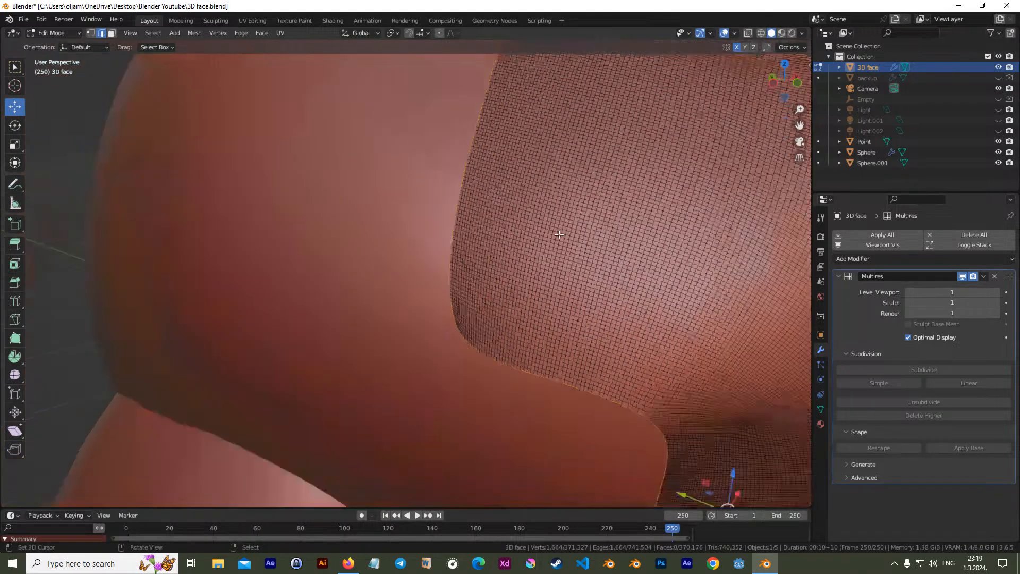
pyautogui.moveTo(583, 266); pyautogui.dragTo(531, 309, button='middle')
pyautogui.scroll(-4, 456, 274)
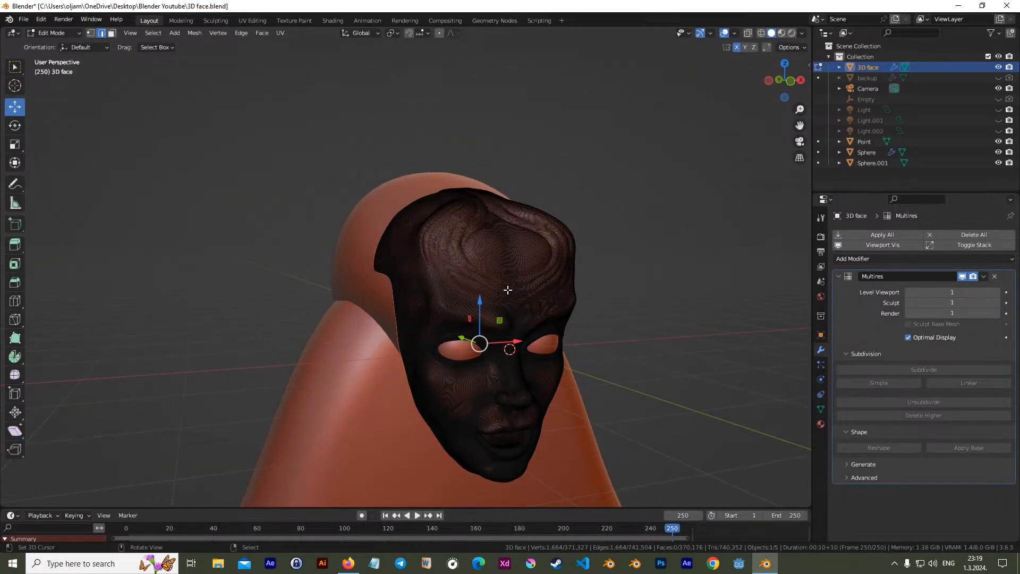
# Duplicate the selected border edges in place and separate the copy into its own object
pyautogui.hotkey('shift', 'd')
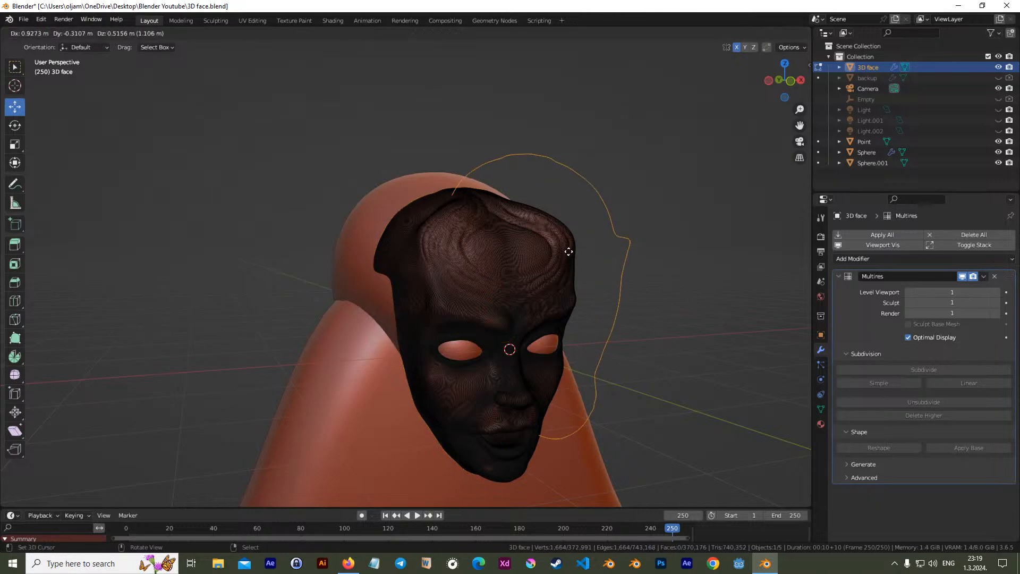
pyautogui.rightClick(568, 251)
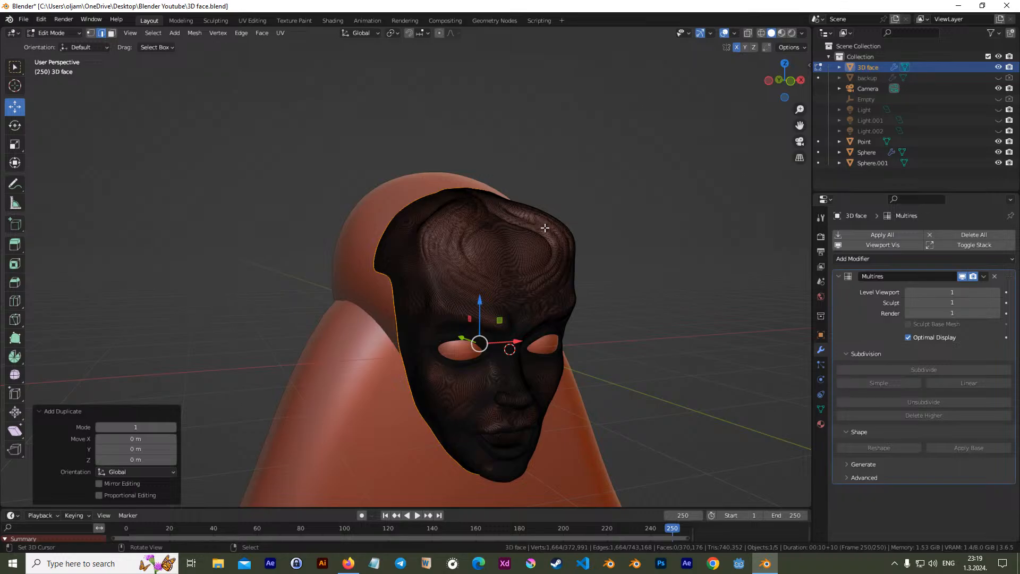
pyautogui.press('p')
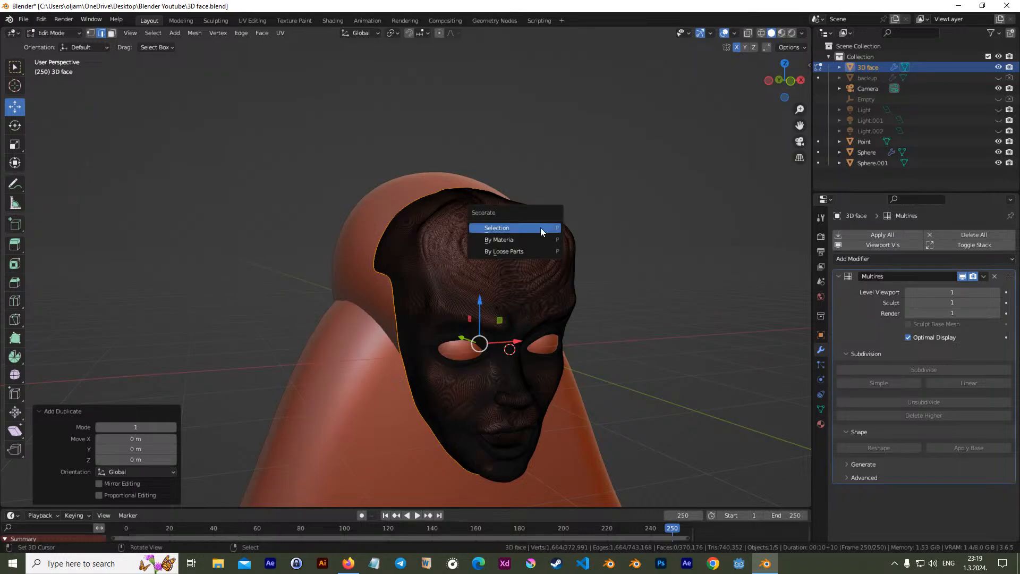
pyautogui.click(539, 227)
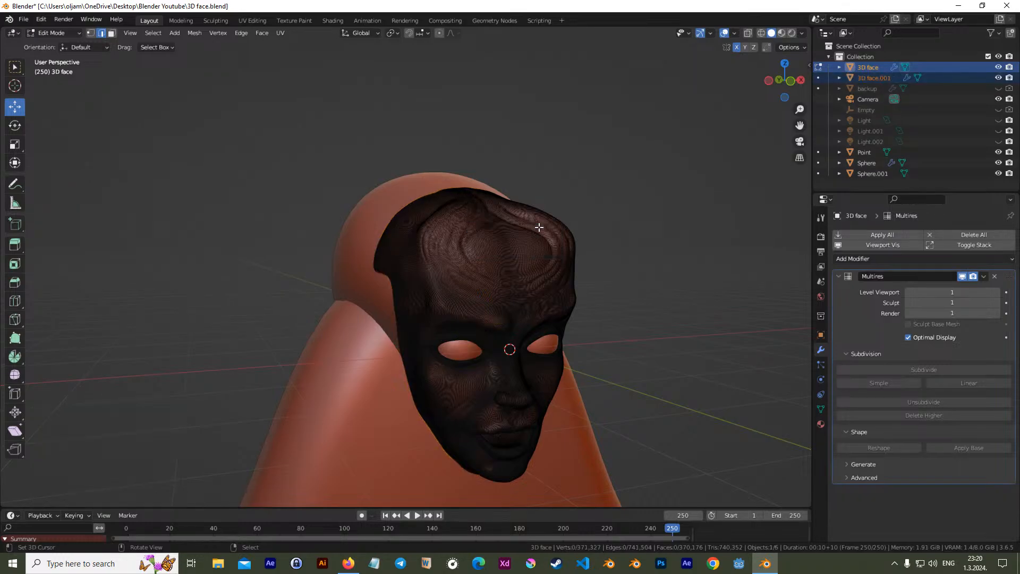
# Rename the separated border object to robe
pyautogui.doubleClick(870, 79)
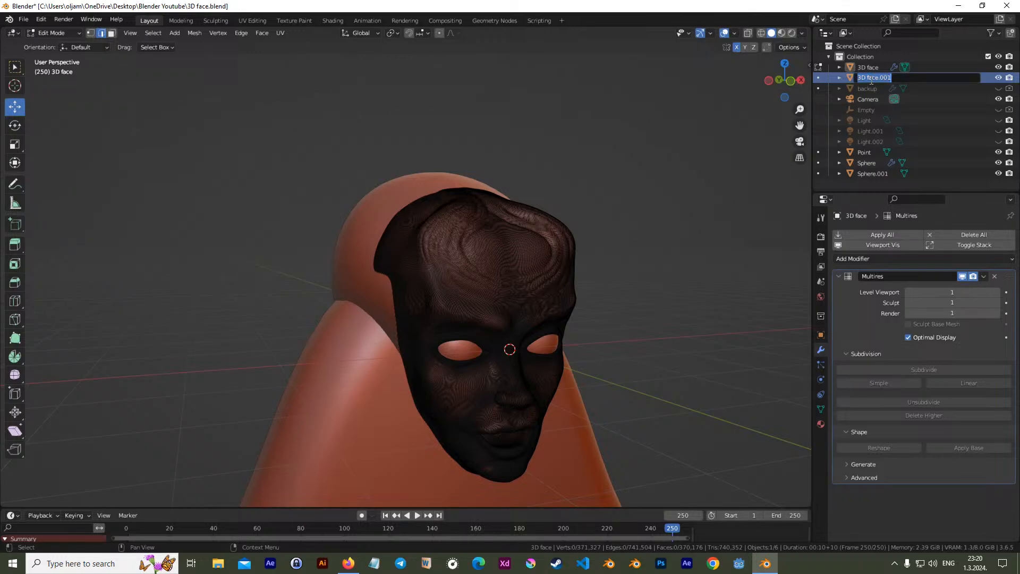
pyautogui.write('c')
pyautogui.press('Return')
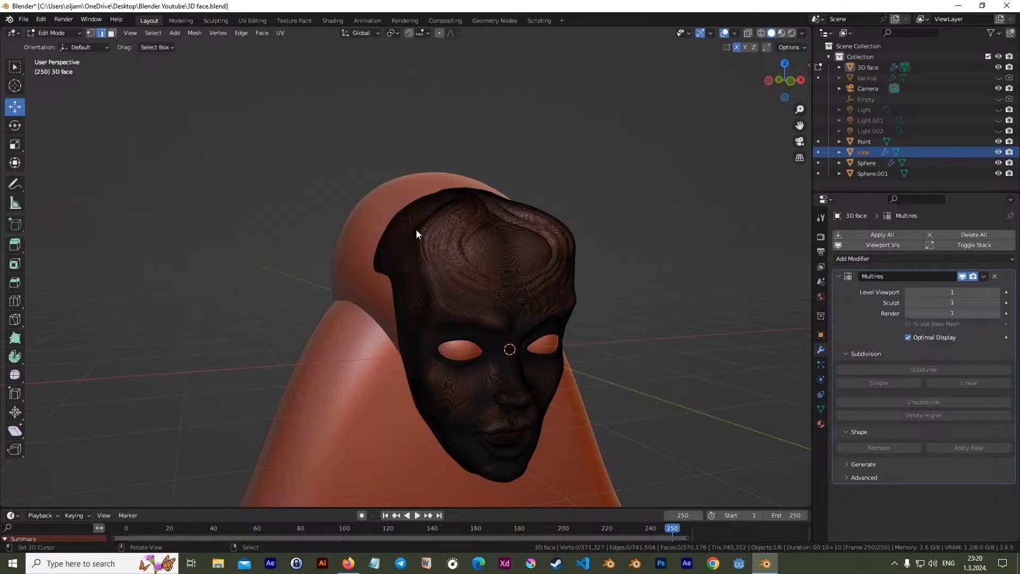
# Return to Object Mode, hide the 3D face and select the robe outline around the head
pyautogui.press('Tab')
pyautogui.click(511, 244)
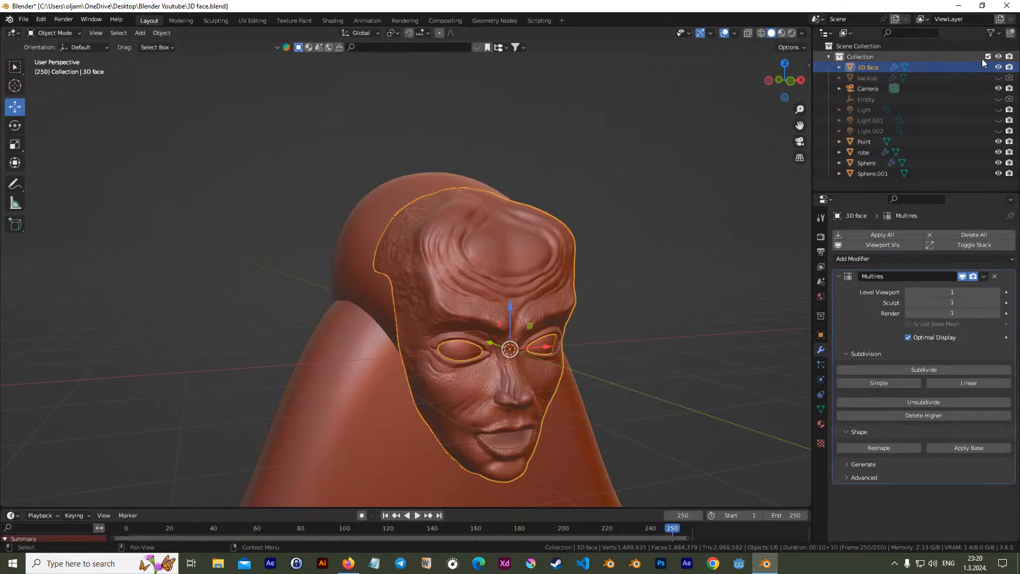
pyautogui.click(998, 67)
pyautogui.moveTo(455, 239); pyautogui.dragTo(358, 258, button='middle')
pyautogui.click(422, 211)
pyautogui.moveTo(421, 215); pyautogui.dragTo(484, 251, button='middle')
pyautogui.scroll(10, 484, 247)
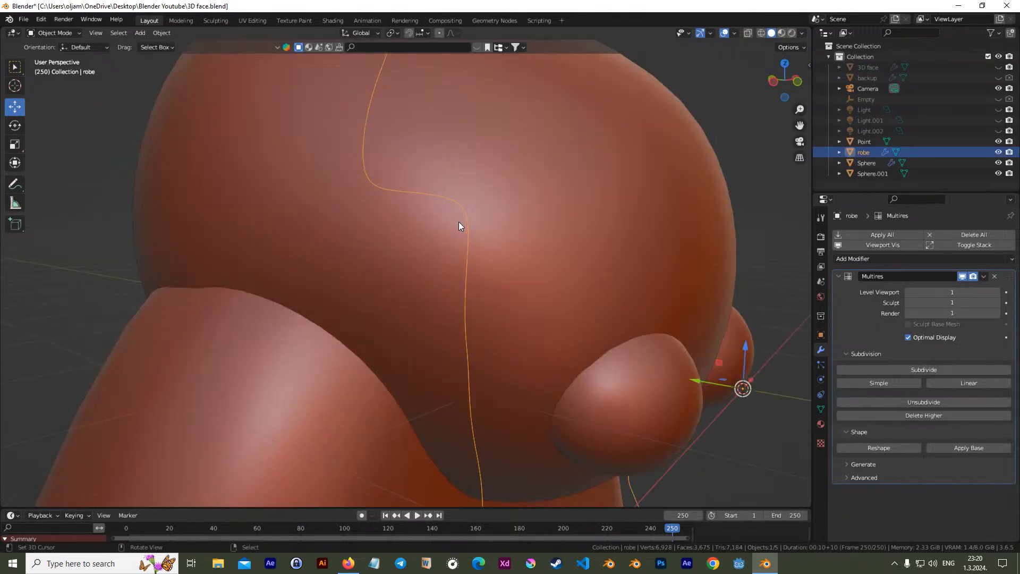
# Enter Edit Mode on the robe outline, select all of it and switch to vertex selection
pyautogui.press('Tab')
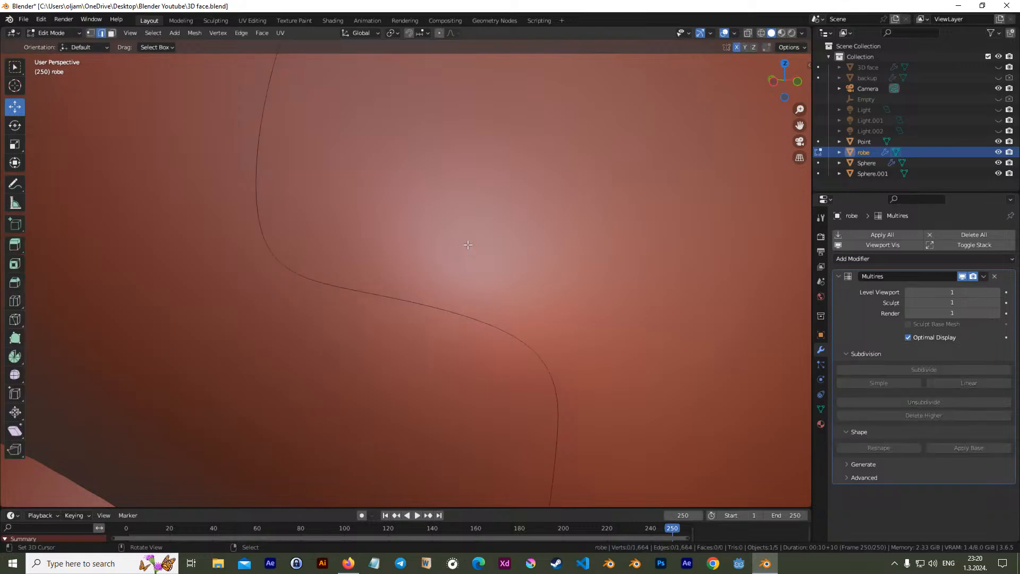
pyautogui.scroll(3, 438, 308)
pyautogui.scroll(-1, 438, 308)
pyautogui.press('a')
pyautogui.scroll(1, 435, 311)
pyautogui.scroll(1, 348, 425)
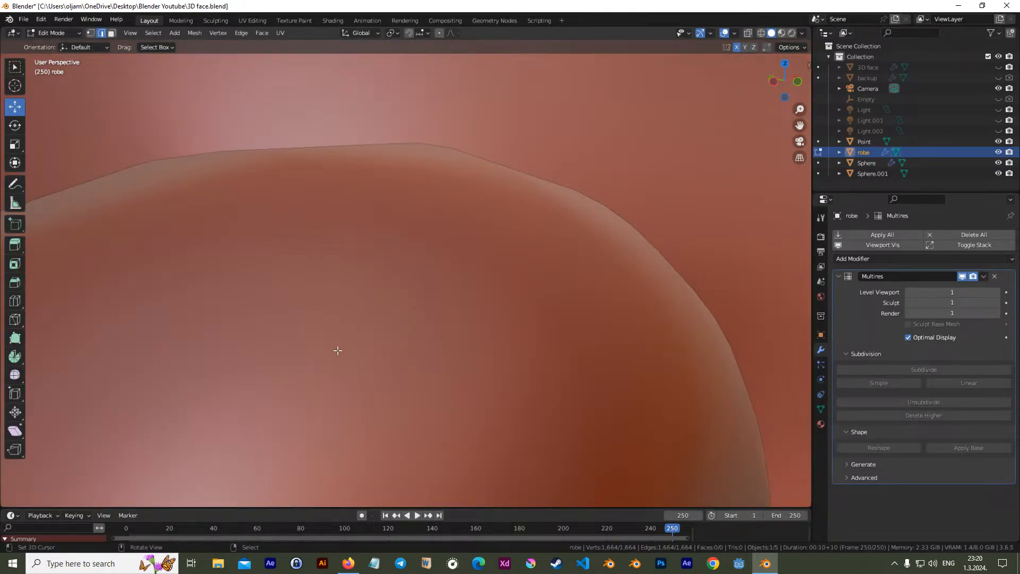
pyautogui.click(90, 34)
# Apply Checker Deselect to the fully selected robe outline and dissolve the vertices that stay selected
pyautogui.scroll(-1, 339, 296)
pyautogui.keyDown('shift'); pyautogui.moveTo(339, 296); pyautogui.dragTo(496, 284, button='middle'); pyautogui.keyUp('shift')
pyautogui.scroll(-2, 393, 274)
pyautogui.scroll(-1, 394, 273)
pyautogui.scroll(-1, 437, 262)
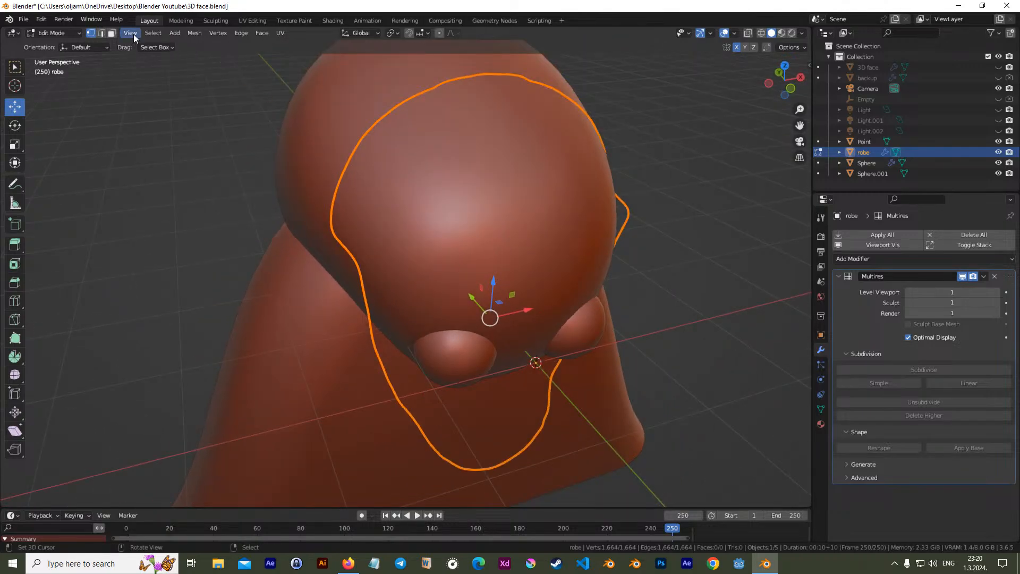
pyautogui.click(153, 33)
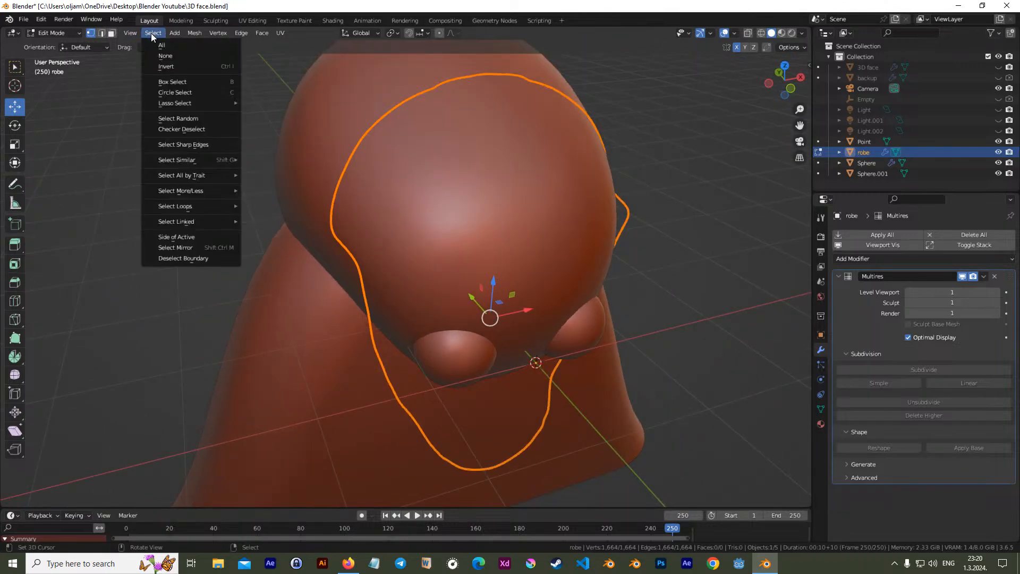
pyautogui.click(205, 129)
pyautogui.scroll(10, 356, 139)
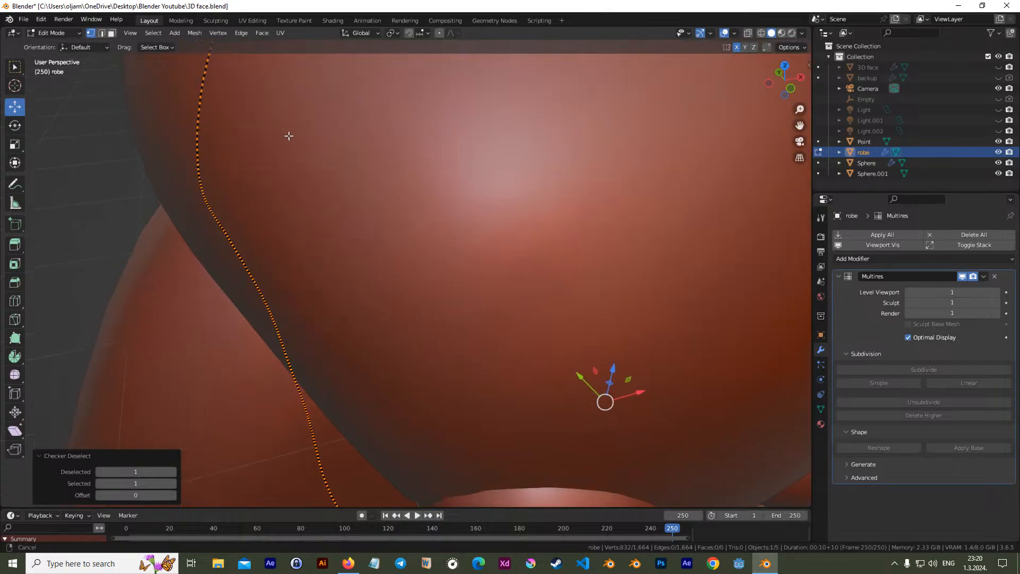
pyautogui.press('x')
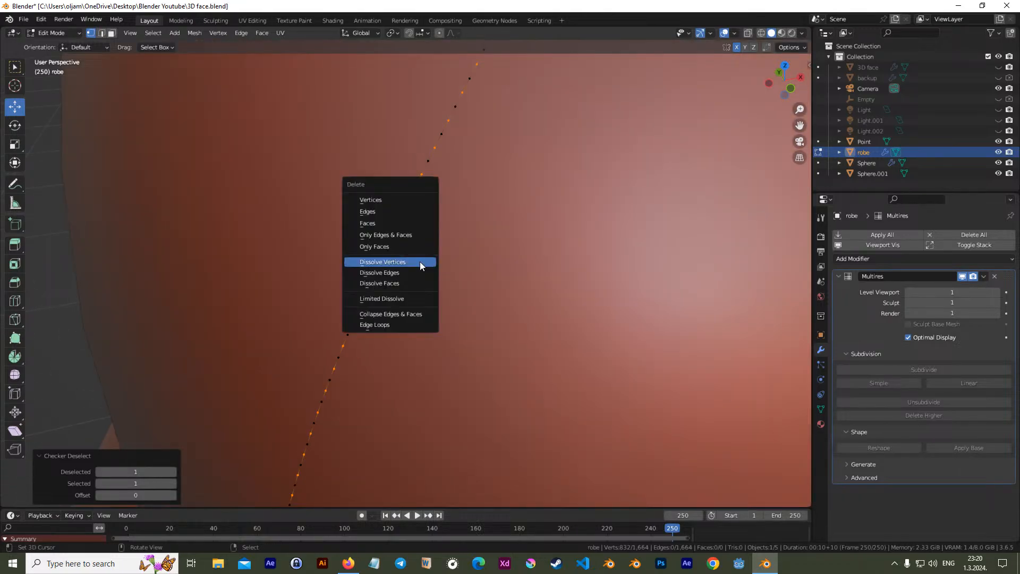
pyautogui.click(413, 261)
pyautogui.scroll(-6, 415, 261)
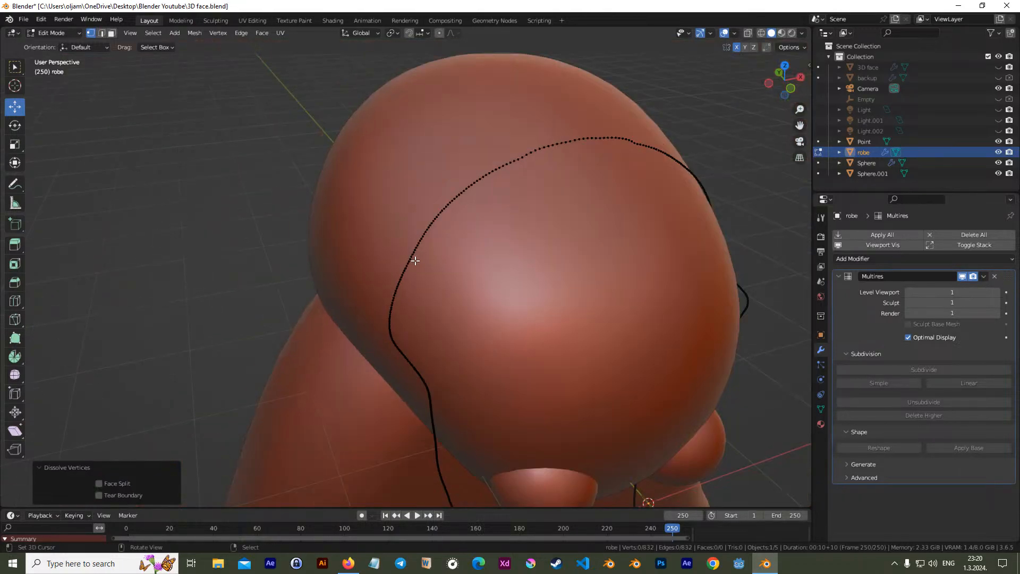
# Thin the robe outline a second time by checker-deselecting all its vertices and dissolving the remaining selection
pyautogui.scroll(3, 415, 261)
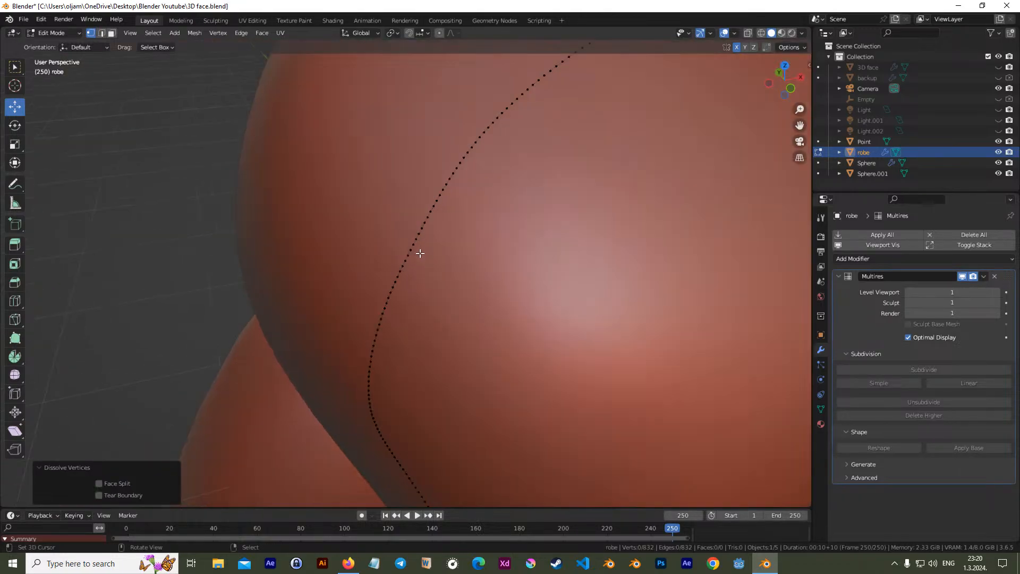
pyautogui.press('a')
pyautogui.click(154, 33)
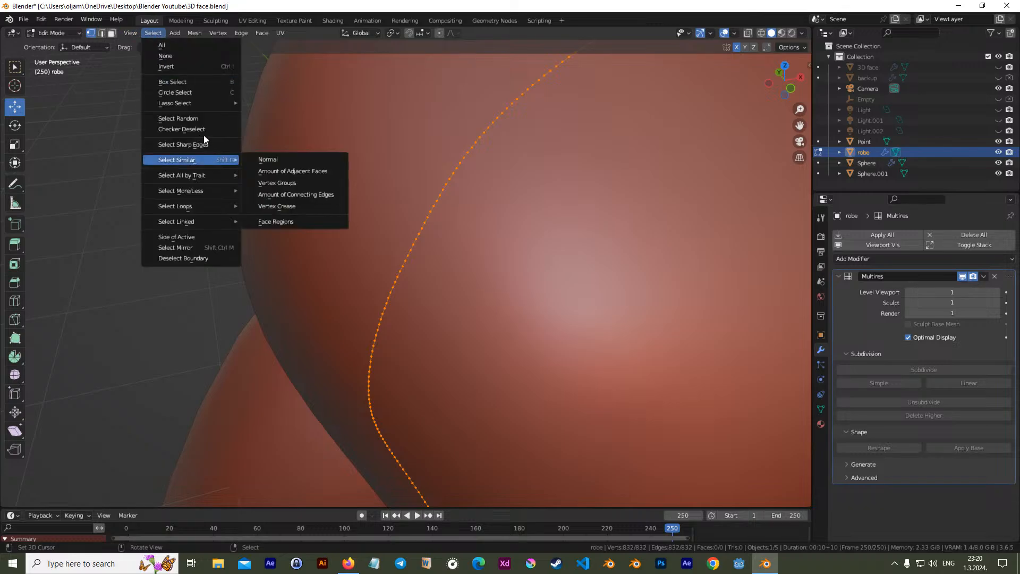
pyautogui.click(211, 130)
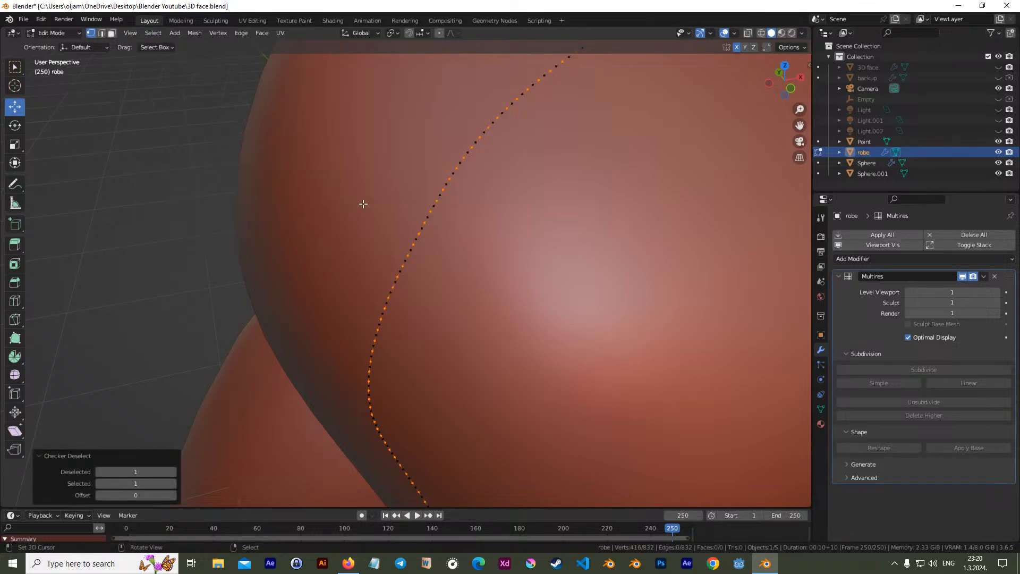
pyautogui.press('x')
pyautogui.click(351, 231)
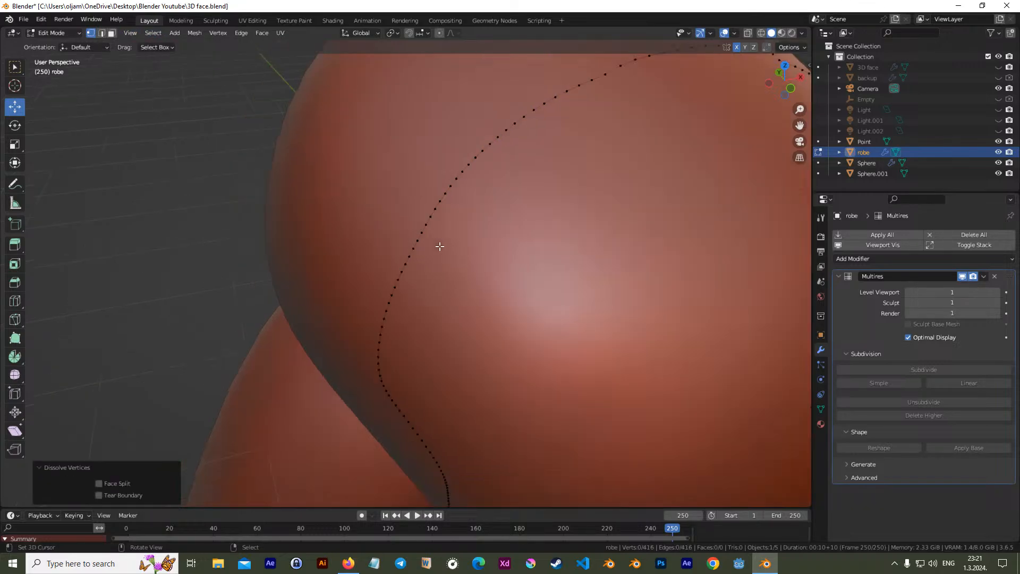
# Repeat Checker Deselect and Dissolve Vertices on the whole robe outline for a third reduction
pyautogui.scroll(-4, 438, 245)
pyautogui.scroll(5, 430, 241)
pyautogui.press('a')
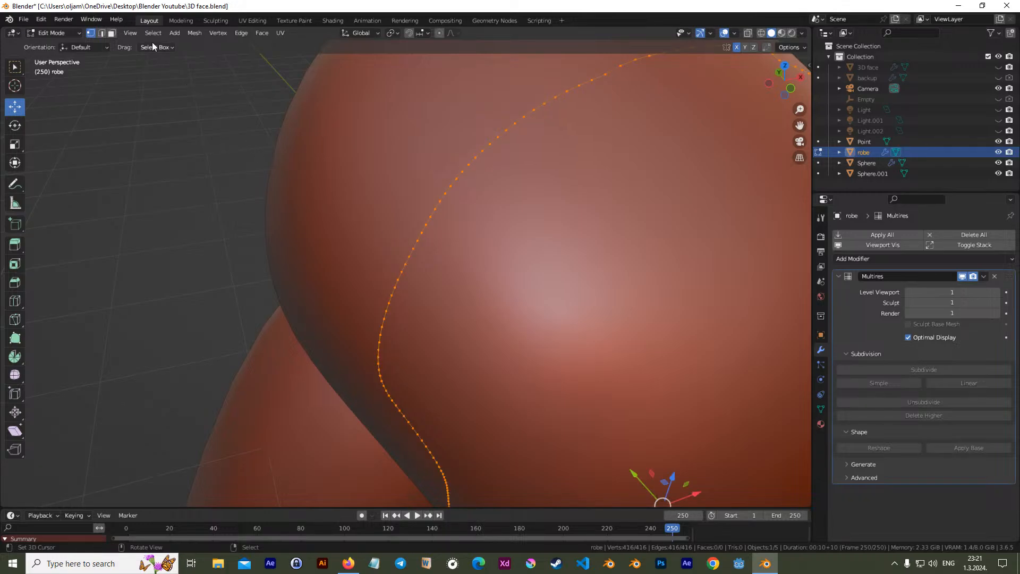
pyautogui.click(153, 33)
pyautogui.click(198, 120)
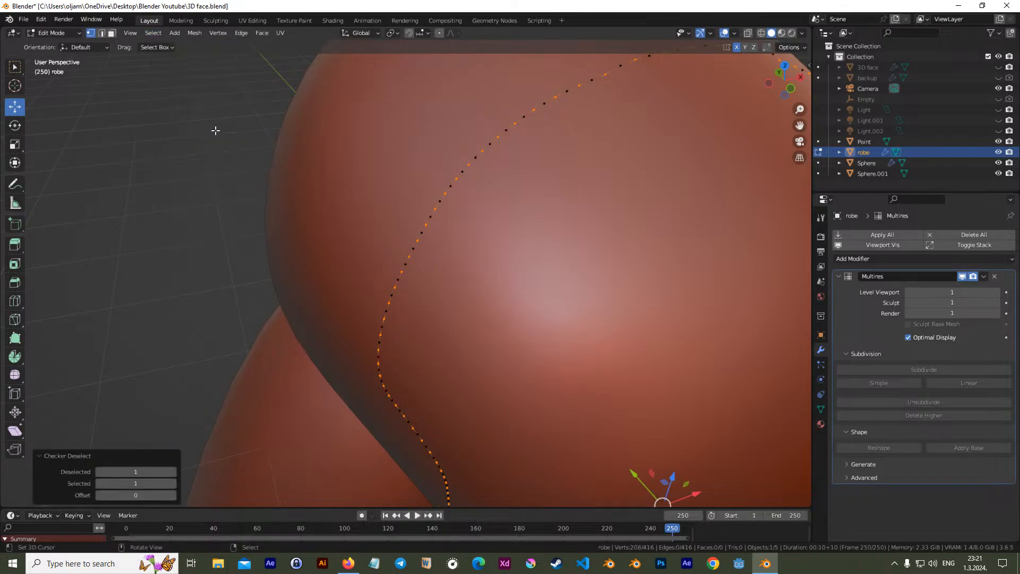
pyautogui.press('x')
pyautogui.click(376, 189)
pyautogui.scroll(-5, 395, 192)
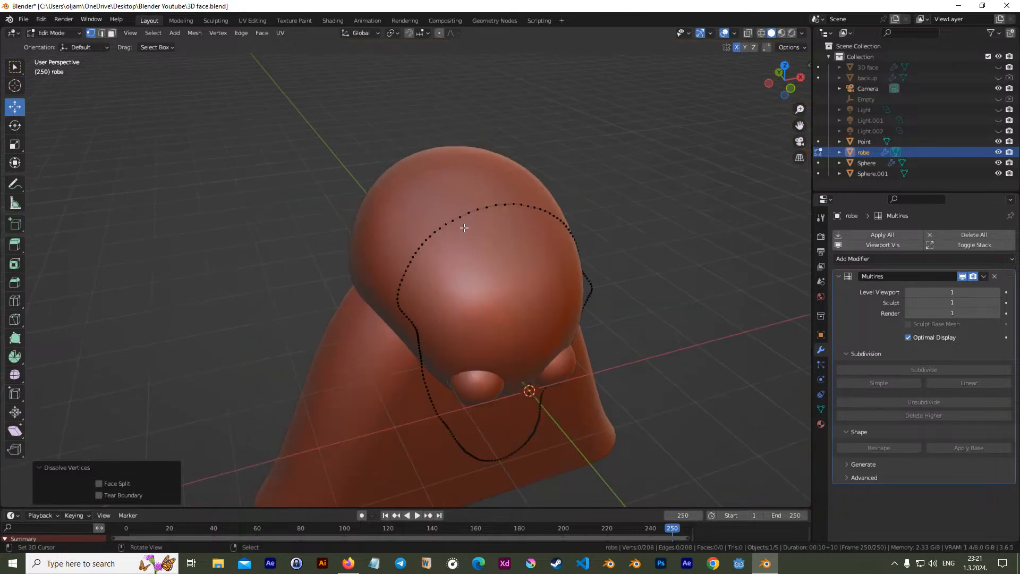
# Inspect the spacing of the thinned robe outline's vertices around the head from the front and the side
pyautogui.press('Tab')
pyautogui.press('Tab')
pyautogui.moveTo(543, 273); pyautogui.dragTo(394, 346, button='middle')
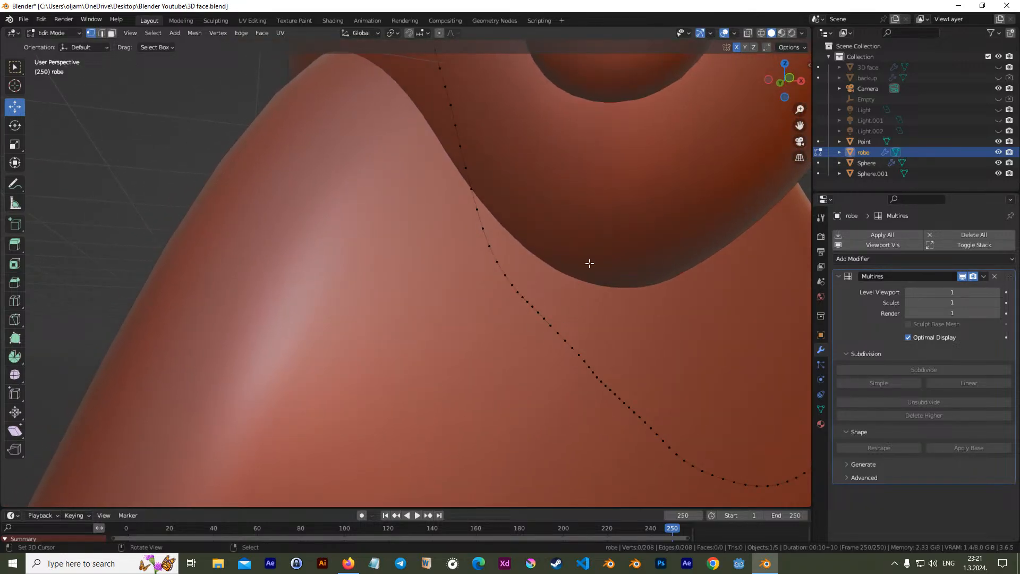
pyautogui.scroll(-5, 589, 263)
pyautogui.moveTo(589, 262); pyautogui.dragTo(500, 238, button='middle')
pyautogui.moveTo(494, 233); pyautogui.dragTo(414, 244, button='middle')
pyautogui.press('Tab')
pyautogui.press('Tab')
pyautogui.press('Tab')
pyautogui.press('Tab')
pyautogui.press('Tab')
pyautogui.press('Tab')
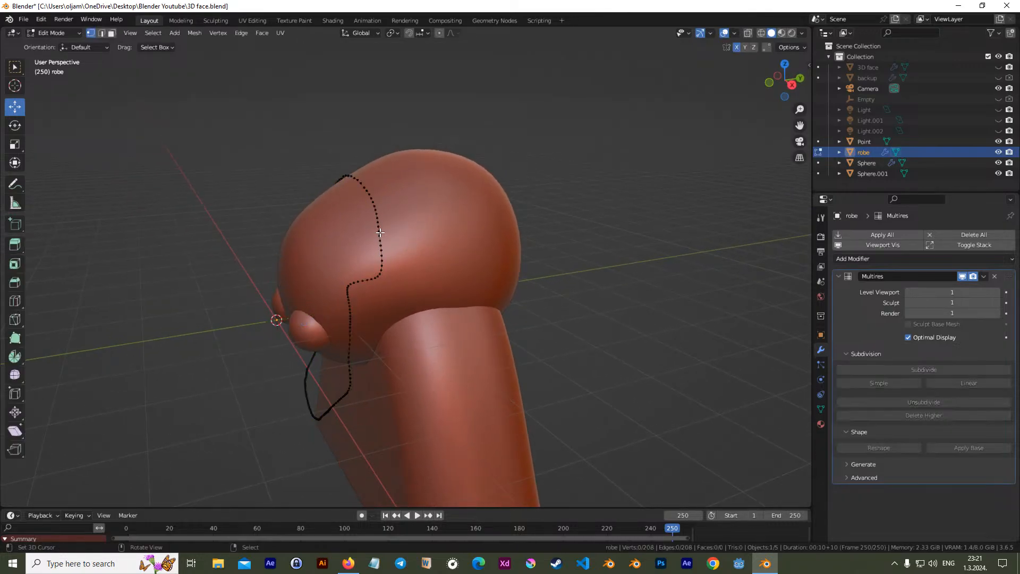
# Select the entire robe outline and, in the right orthographic view, extrude it about 0.354 m along Y and -0.166 m along Z
pyautogui.press('a')
pyautogui.moveTo(447, 239)
pyautogui.mouseDown(button='middle')
pyautogui.moveTo(444, 248)
pyautogui.moveTo(434, 240)
pyautogui.mouseUp(button='middle')
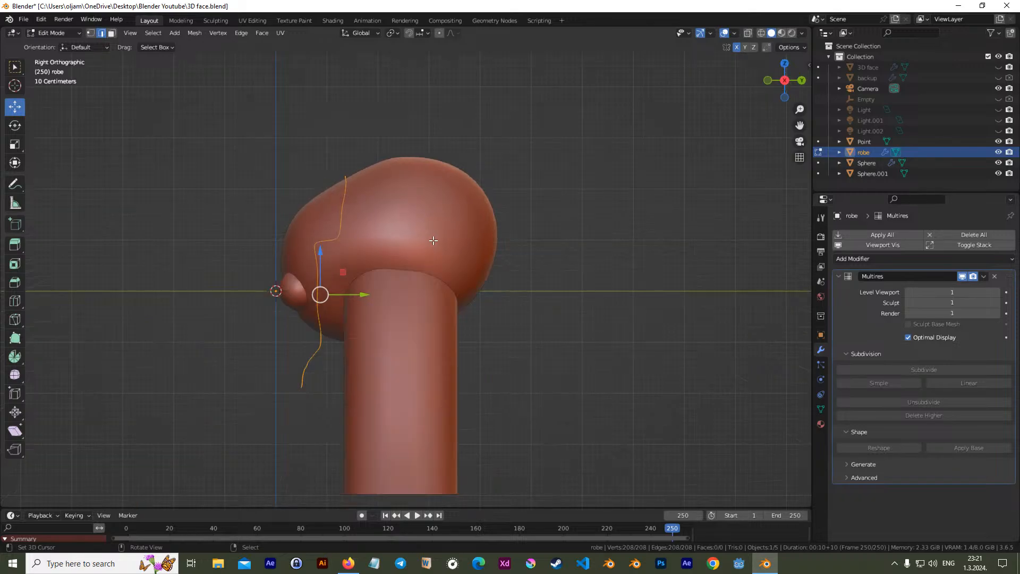
pyautogui.keyDown('shift'); pyautogui.moveTo(377, 269); pyautogui.dragTo(391, 247, button='middle'); pyautogui.keyUp('shift')
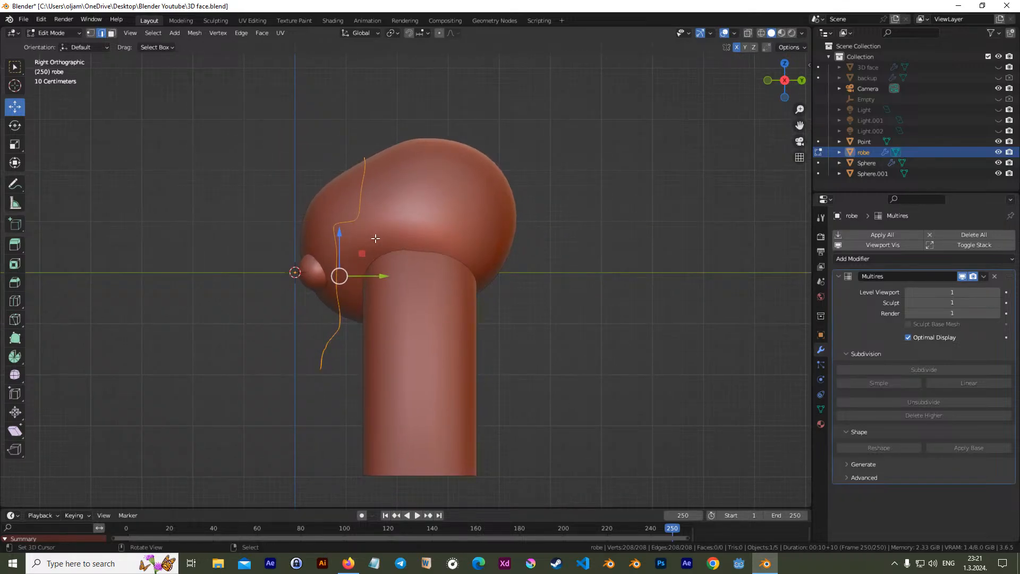
pyautogui.press('e')
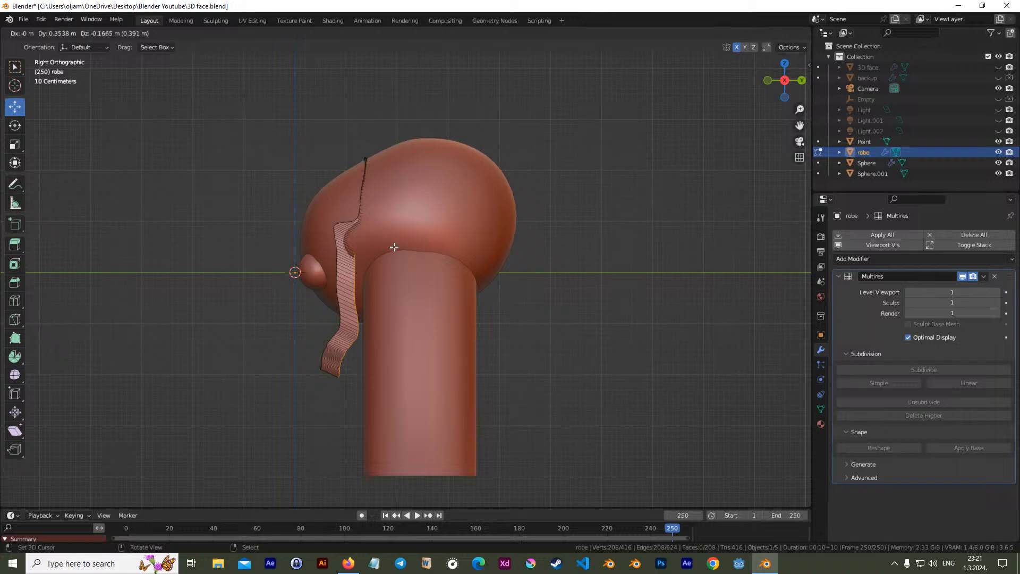
pyautogui.click(394, 247)
# Scale the extruded edge loop to about 1.217 and extrude it again by about 0.375 m in Y and -0.062 m in Z
pyautogui.press('s')
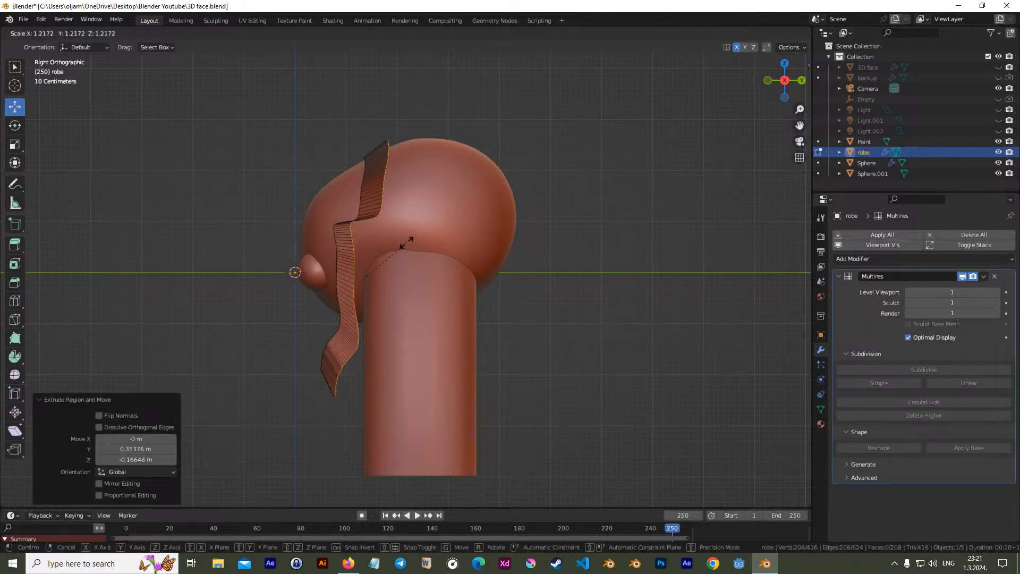
pyautogui.click(406, 243)
pyautogui.press('e')
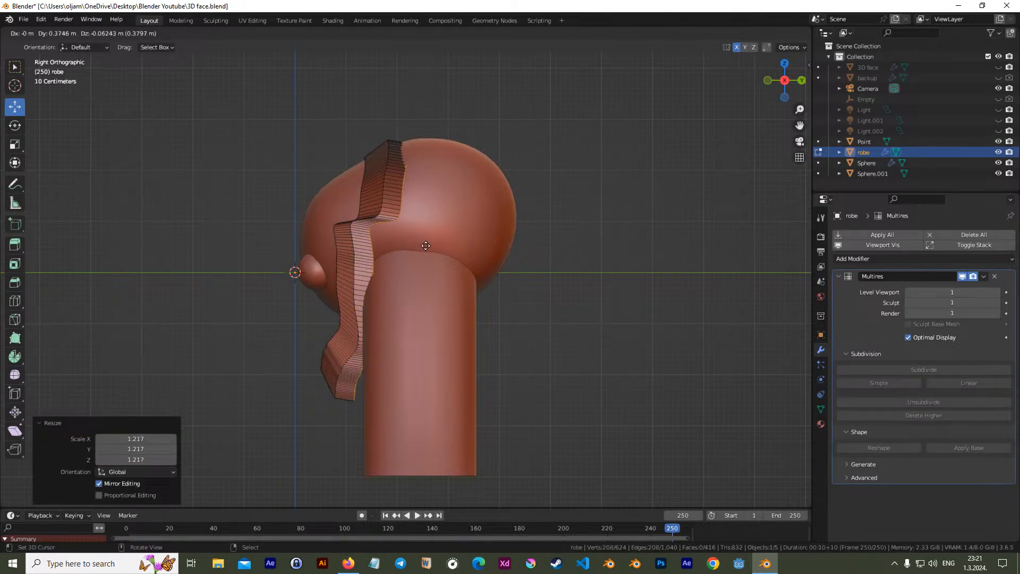
pyautogui.click(425, 245)
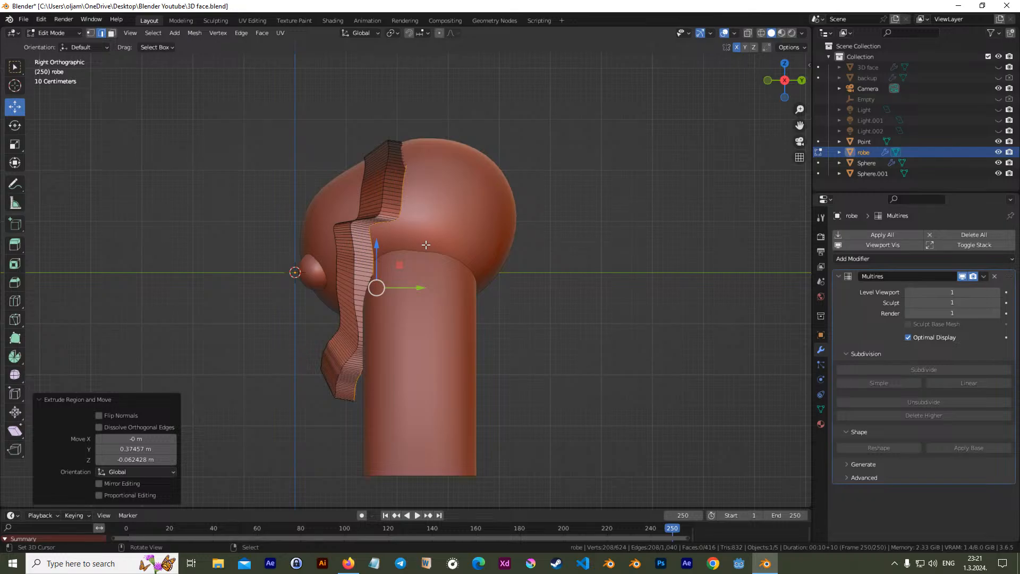
# Scale the robe's outer edge loop uniformly to 1.183, and widen it along X to 1.257
pyautogui.press('s')
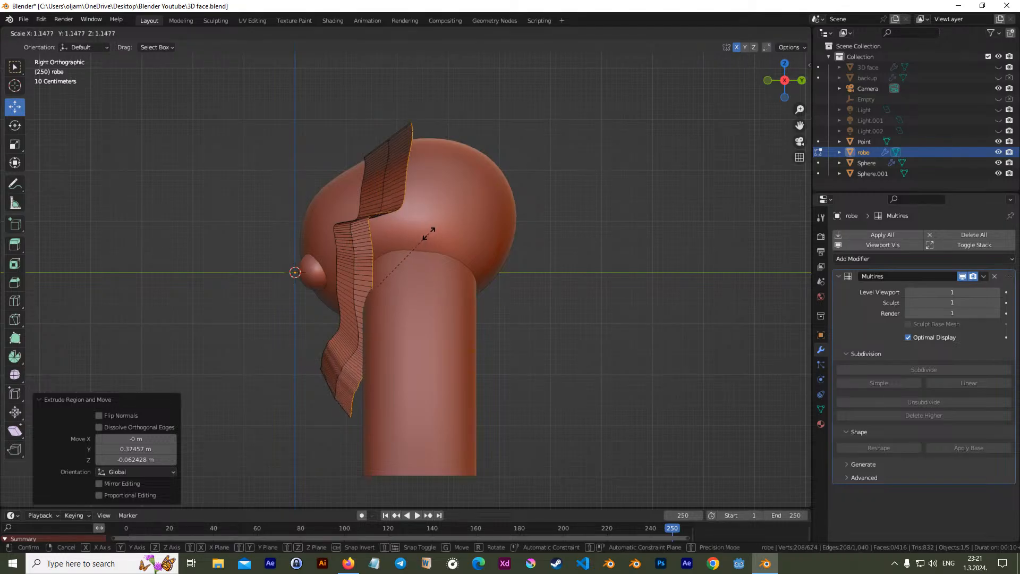
pyautogui.click(430, 230)
pyautogui.moveTo(430, 231); pyautogui.dragTo(557, 253, button='middle')
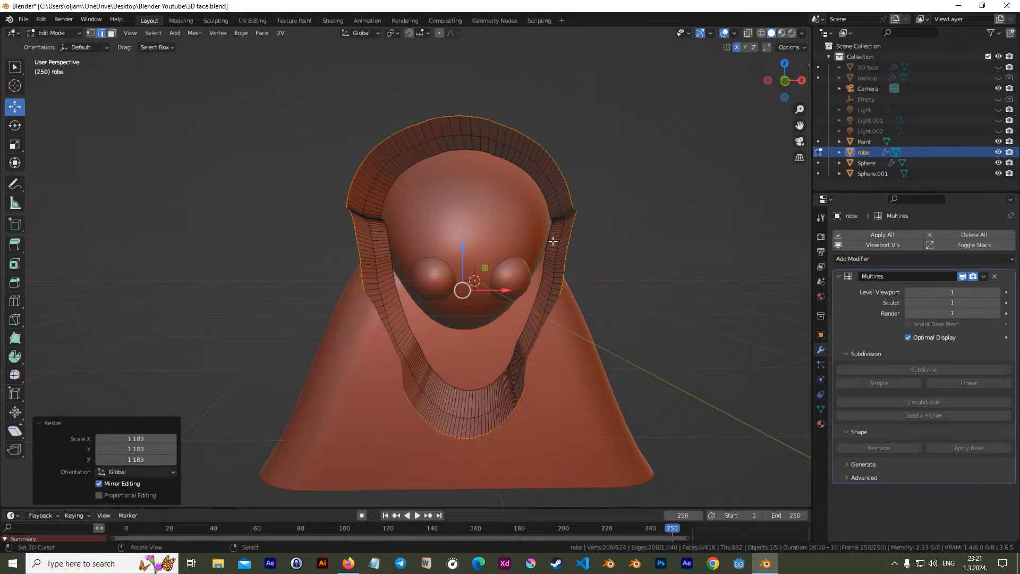
pyautogui.press('s')
pyautogui.press('x')
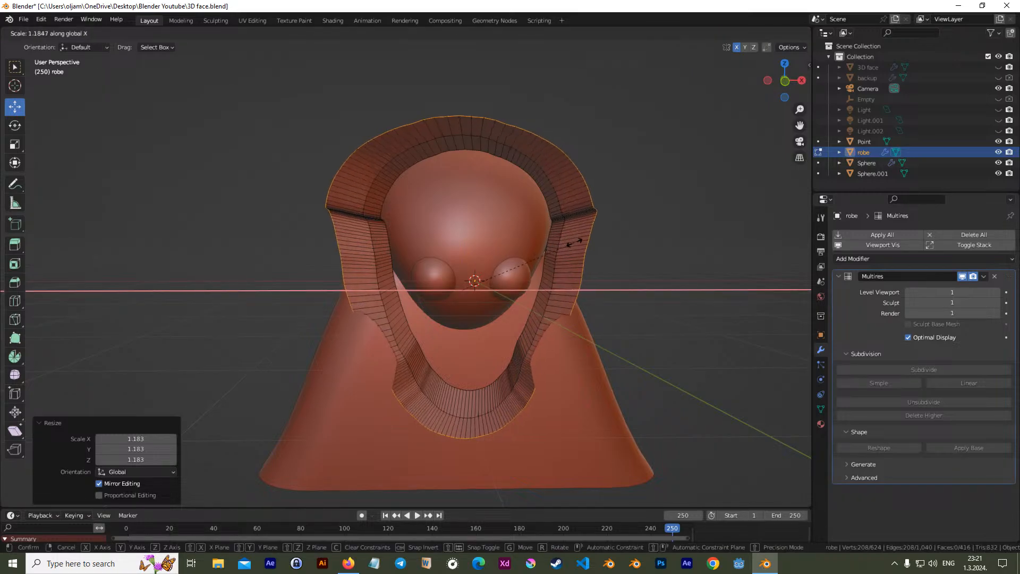
pyautogui.click(614, 258)
pyautogui.moveTo(613, 258); pyautogui.dragTo(396, 311, button='middle')
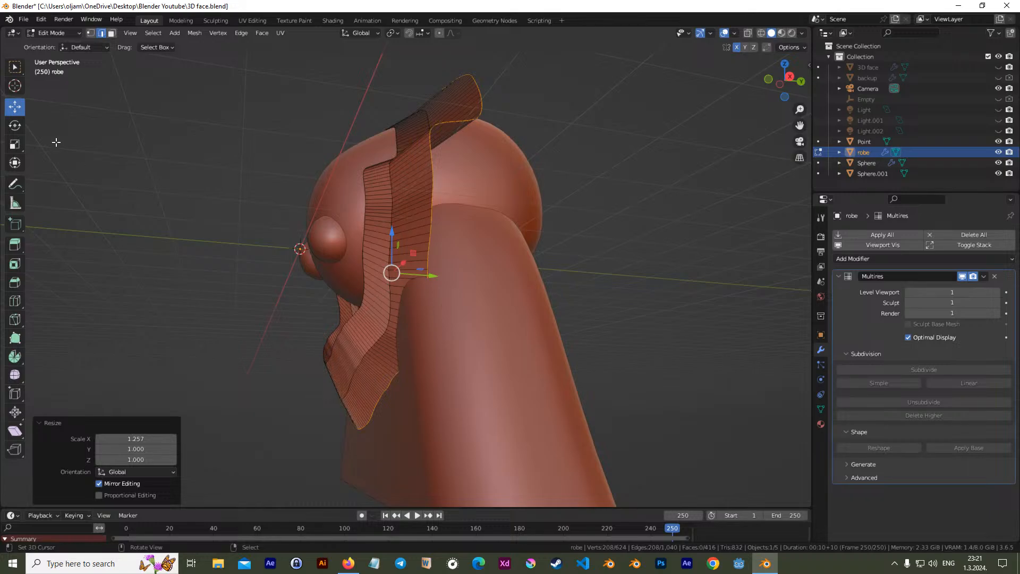
# Leave mesh editing of the robe and move the body object backward along Y, behind the robe's front opening
pyautogui.press('Tab')
pyautogui.click(512, 307)
pyautogui.moveTo(511, 307); pyautogui.dragTo(506, 321, button='middle')
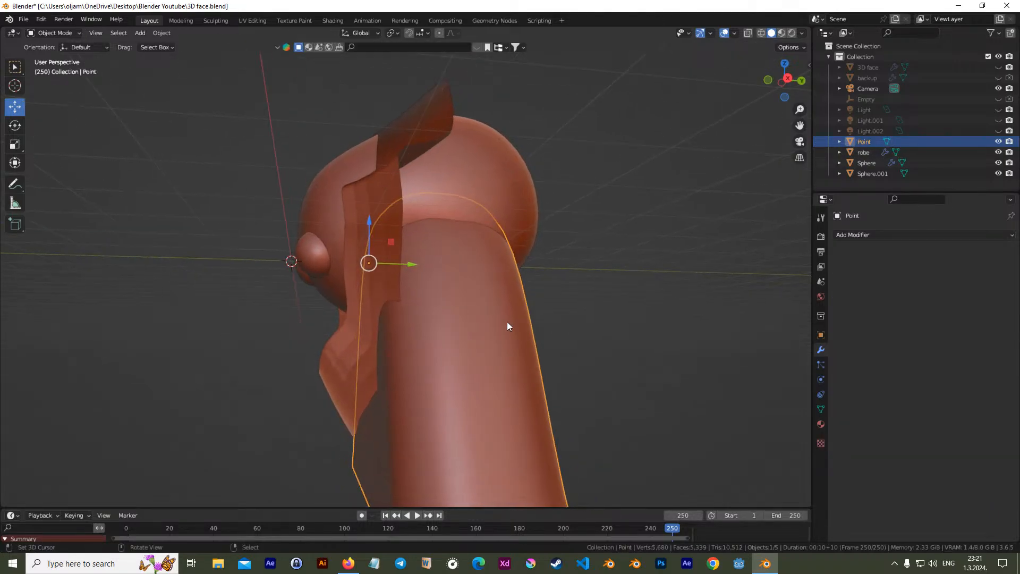
pyautogui.moveTo(407, 263); pyautogui.dragTo(433, 265)
pyautogui.moveTo(433, 265); pyautogui.dragTo(569, 307, button='middle')
# Reopen the robe mesh for editing and extrude its outer edge loop 0.6659 m along Y in the right orthographic view
pyautogui.click(392, 187)
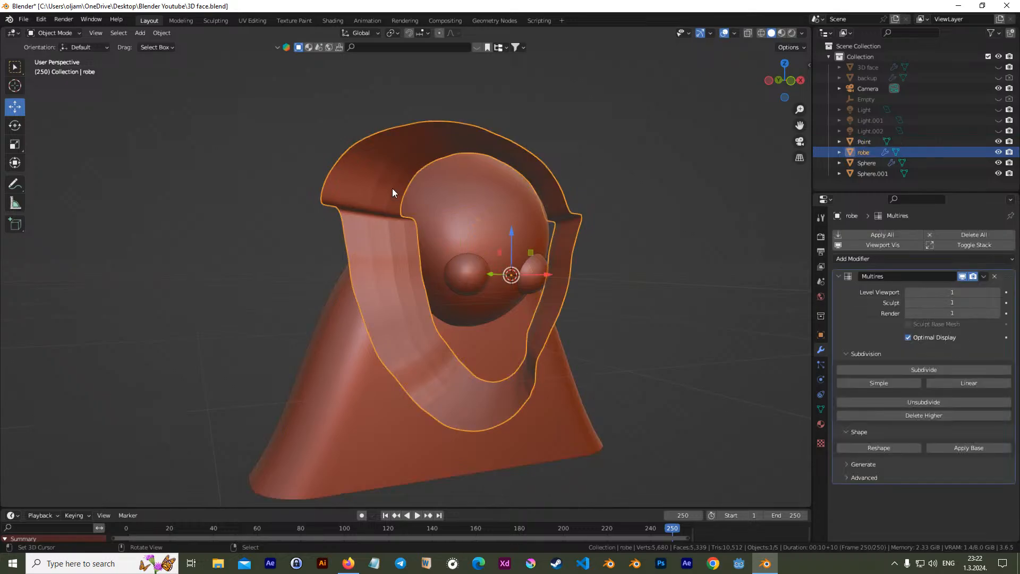
pyautogui.press('Tab')
pyautogui.moveTo(392, 187); pyautogui.dragTo(369, 248, button='middle')
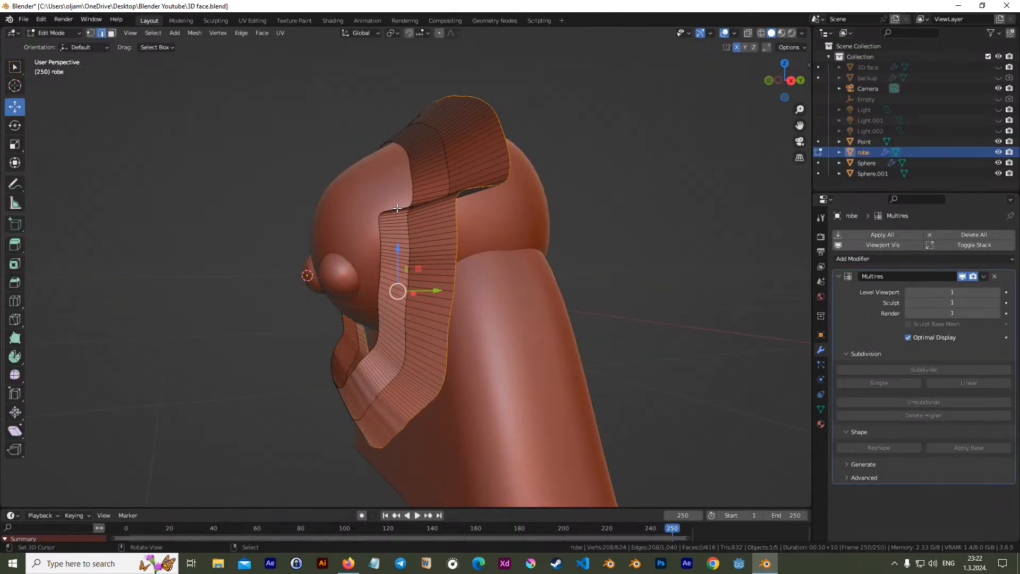
pyautogui.press('e')
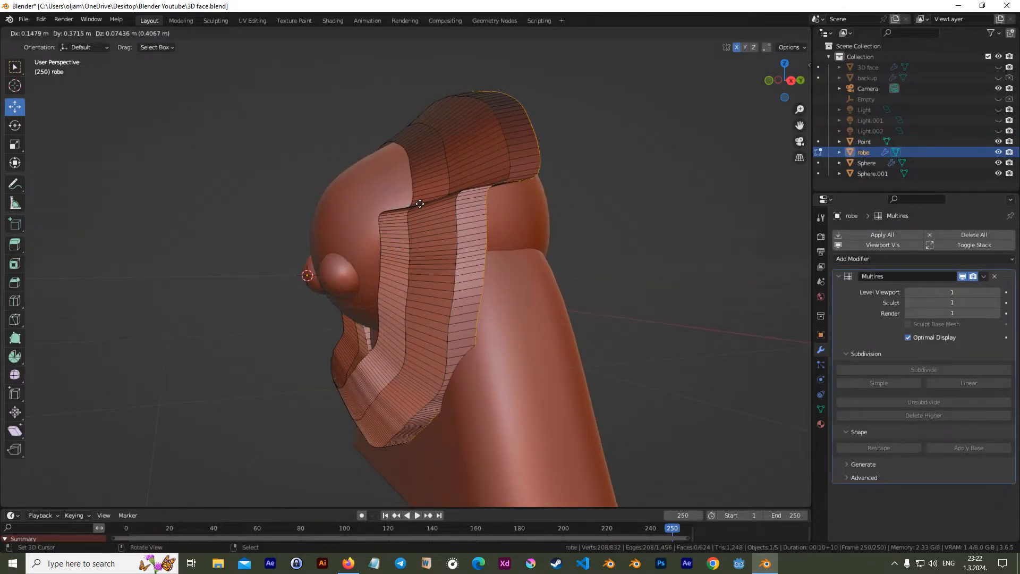
pyautogui.press('Escape')
pyautogui.press('KP_3')
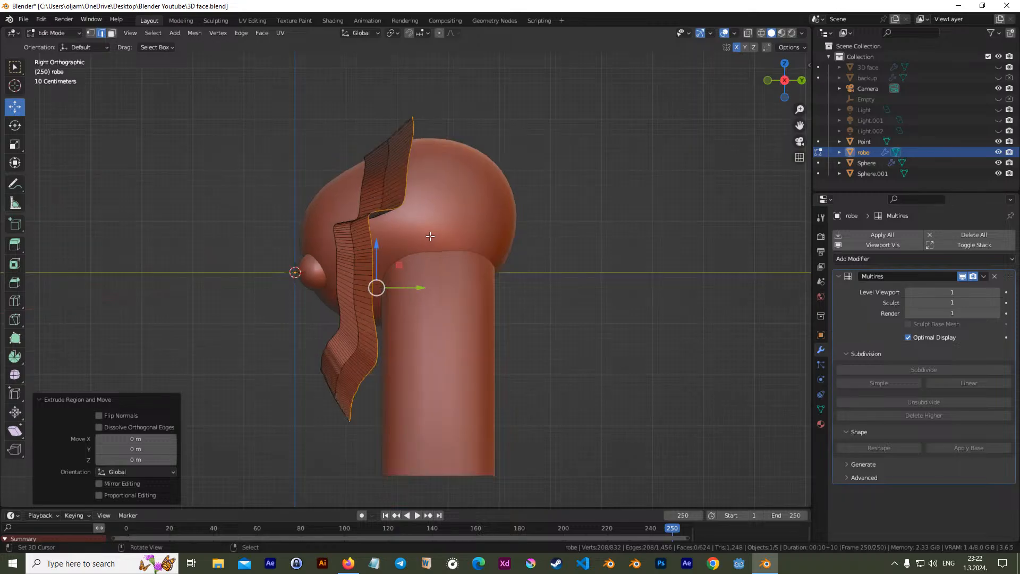
pyautogui.press('e')
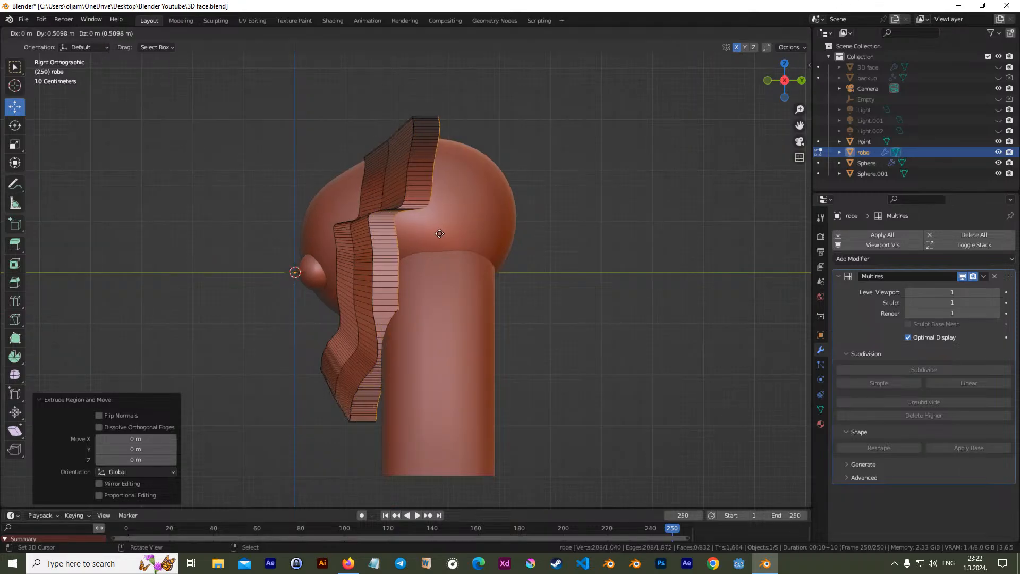
pyautogui.press('x')
pyautogui.press('y')
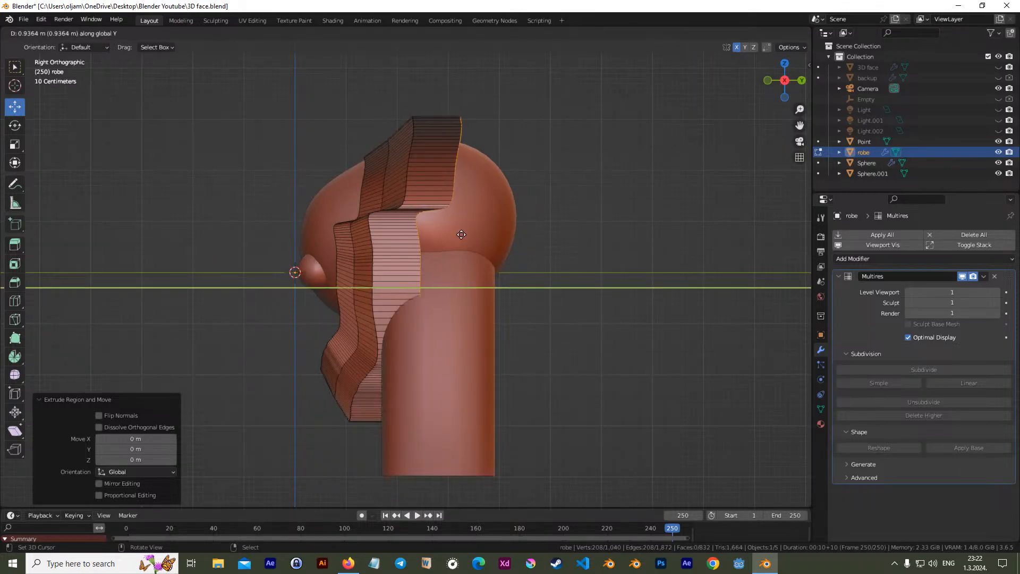
pyautogui.click(450, 234)
# Scale the newly extruded outer loop uniformly to 1.201 and check its fit around the head
pyautogui.press('s')
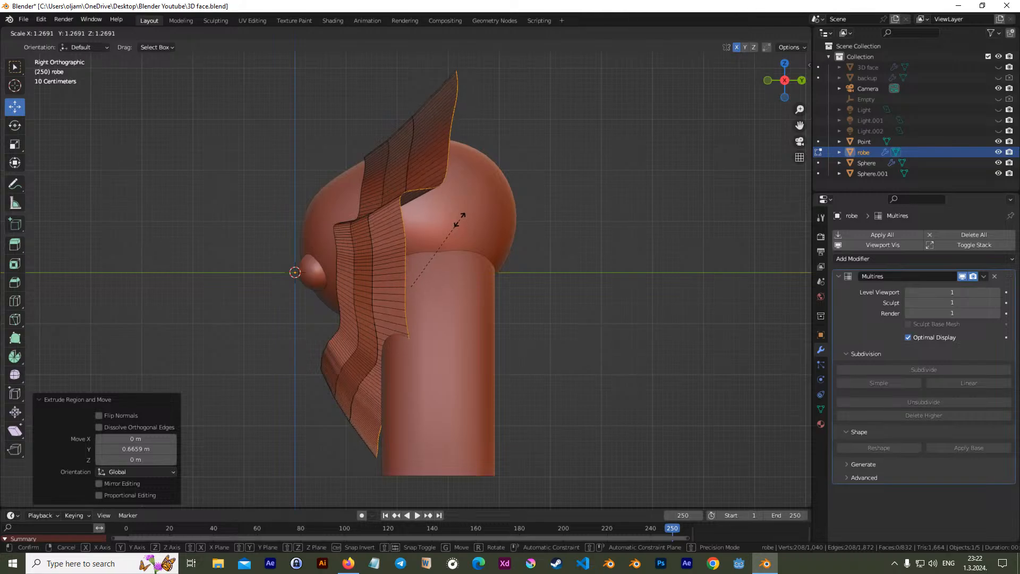
pyautogui.click(453, 223)
pyautogui.moveTo(453, 222); pyautogui.dragTo(584, 249, button='middle')
pyautogui.moveTo(562, 319); pyautogui.dragTo(401, 376, button='middle')
pyautogui.moveTo(430, 332); pyautogui.dragTo(417, 324, button='middle')
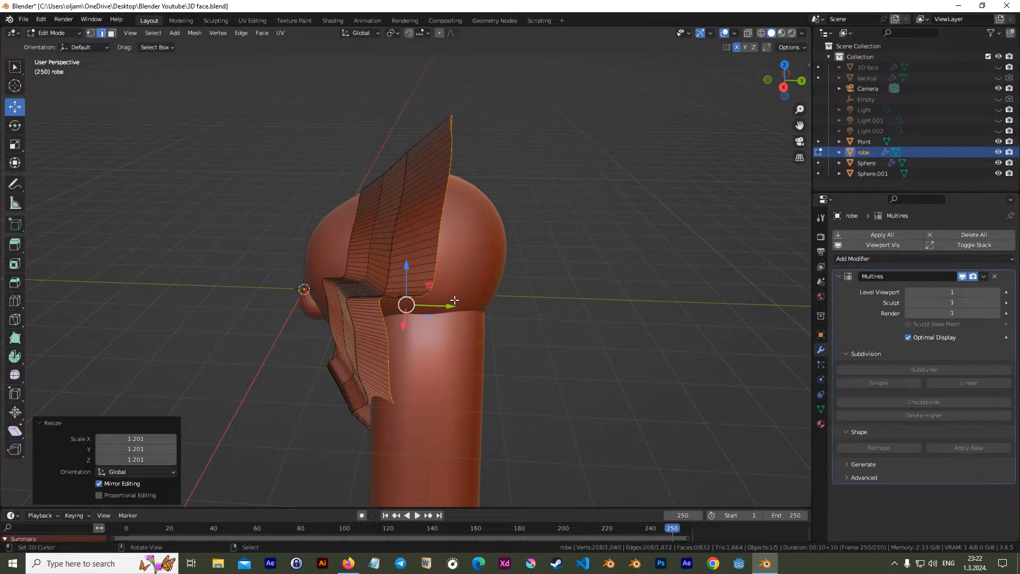
# Extrude the robe's outer loop another 1.2735 m along Y and scale the new loop to 1.356
pyautogui.press('KP_1')
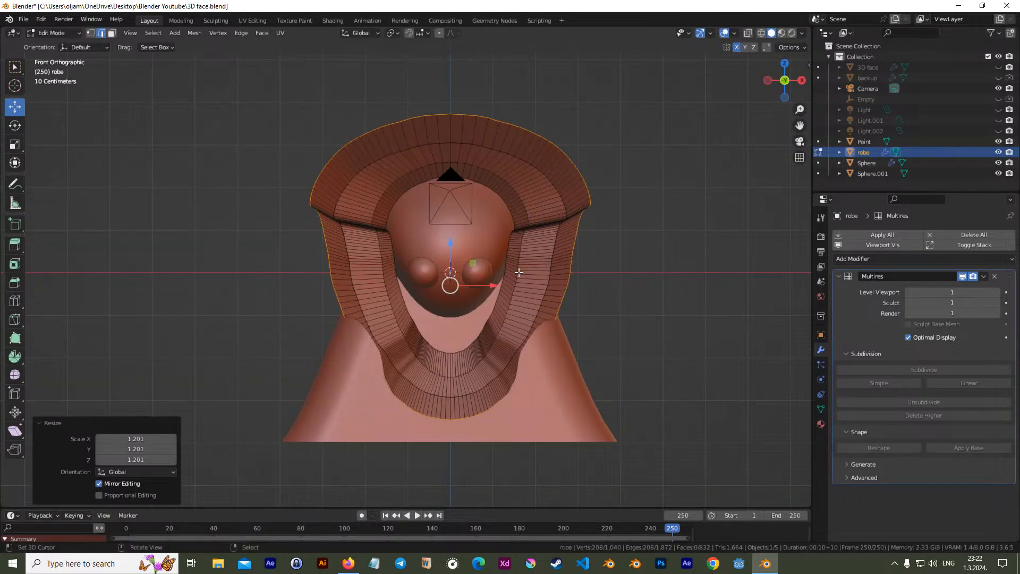
pyautogui.press('KP_3')
pyautogui.press('e')
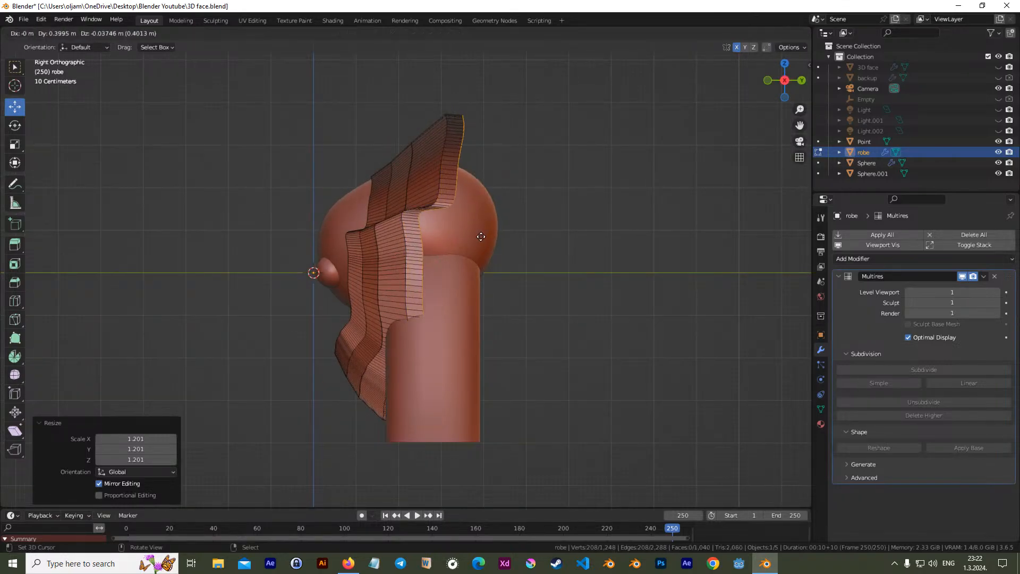
pyautogui.press('y')
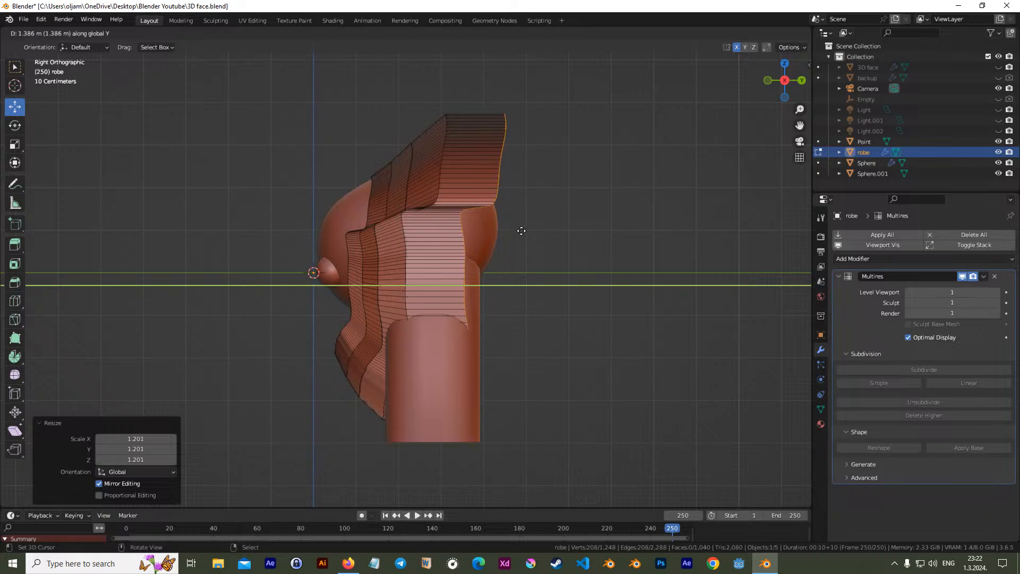
pyautogui.click(519, 235)
pyautogui.press('s')
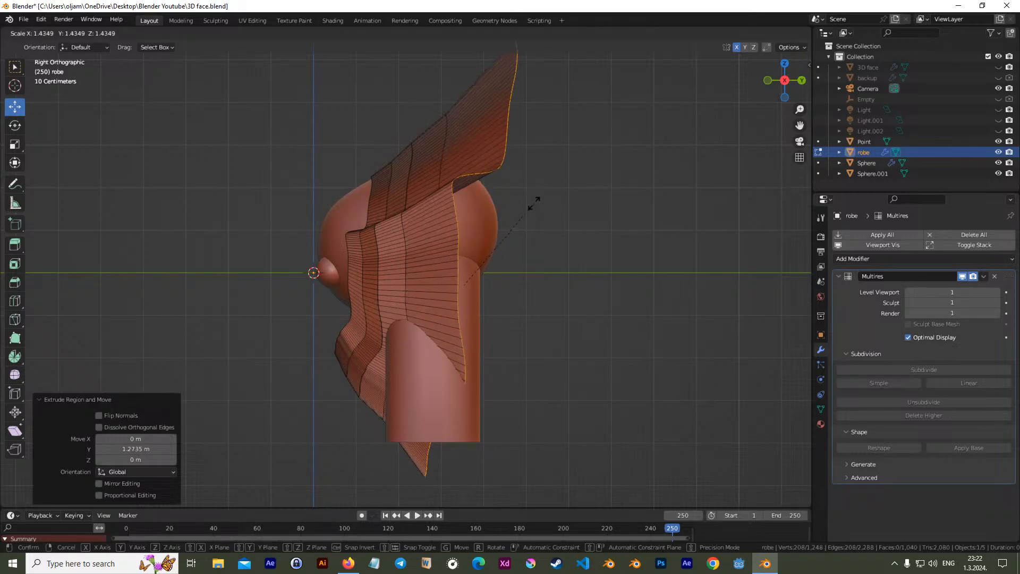
pyautogui.click(529, 202)
# Extrude the robe's rear edge loop a further 1.2236 m straight back along Y
pyautogui.press('g')
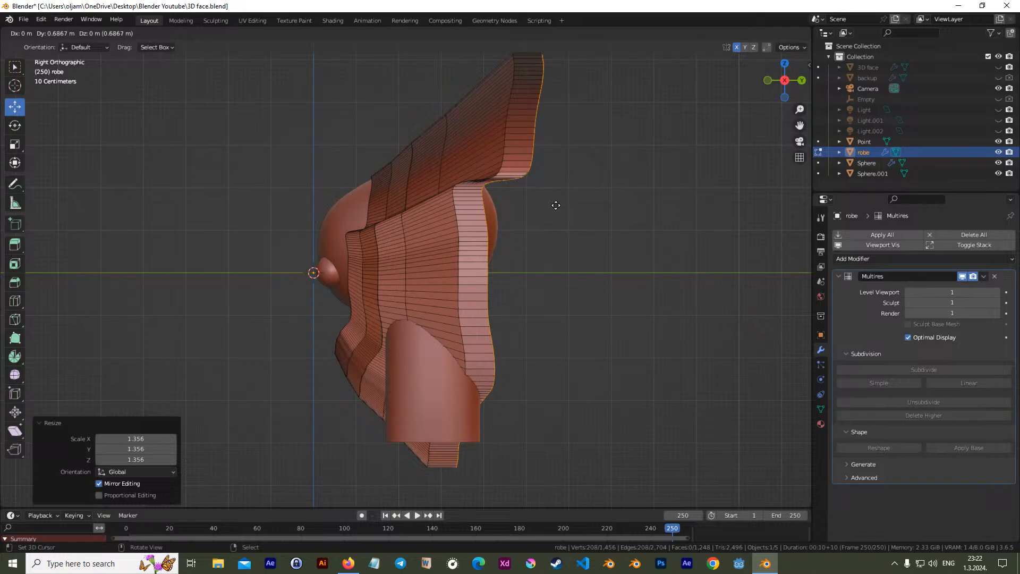
pyautogui.click(579, 204)
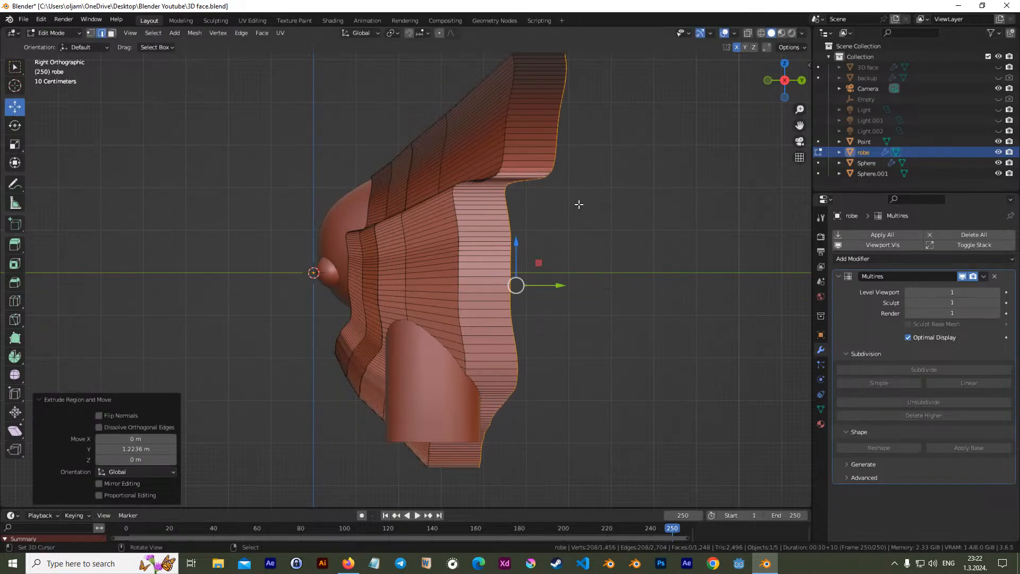
pyautogui.moveTo(476, 267); pyautogui.dragTo(559, 287, button='middle')
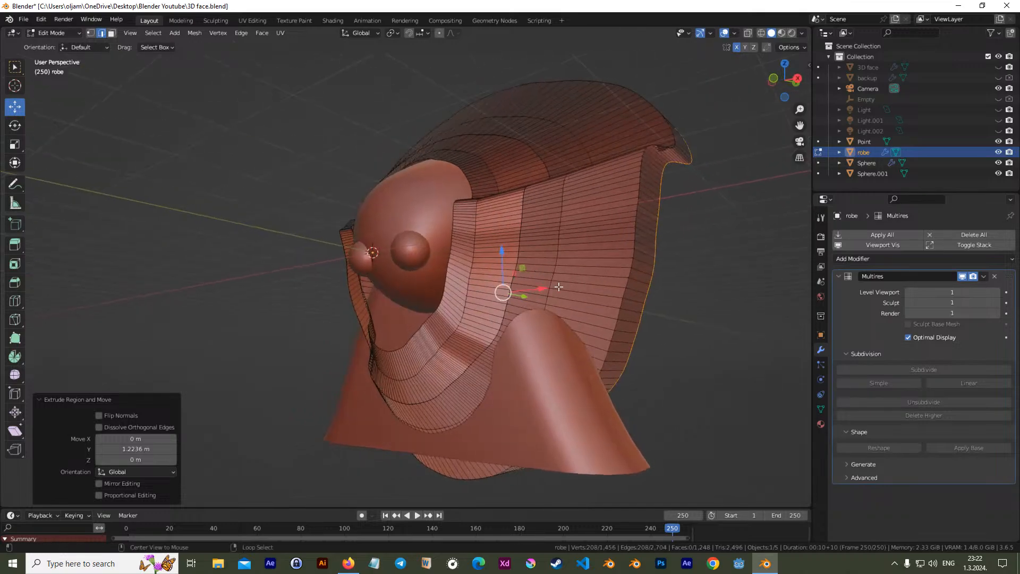
# Select the edge loop in the middle of the robe's side, scale it to 1.044, and widen it along X to 1.136
pyautogui.keyDown('alt'); pyautogui.click(550, 292); pyautogui.keyUp('alt')
pyautogui.moveTo(534, 332); pyautogui.dragTo(526, 340, button='middle')
pyautogui.press('s')
pyautogui.click(533, 333)
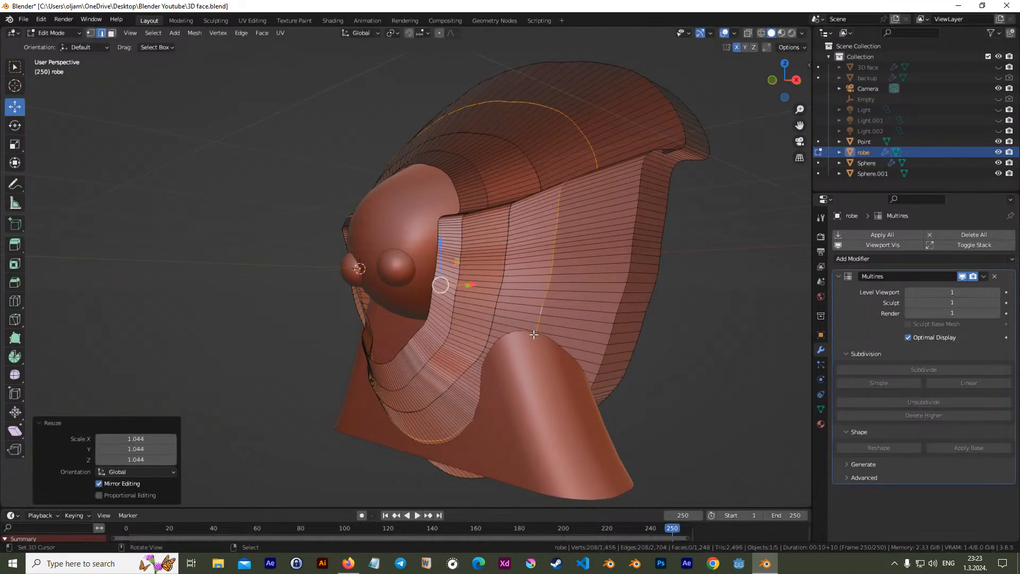
pyautogui.press('s')
pyautogui.press('x')
pyautogui.click(547, 338)
pyautogui.moveTo(547, 338); pyautogui.dragTo(500, 336, button='middle')
# Move the selected middle loop forward along Y and flatten it by scaling Y to 0.471
pyautogui.moveTo(449, 284); pyautogui.dragTo(435, 287)
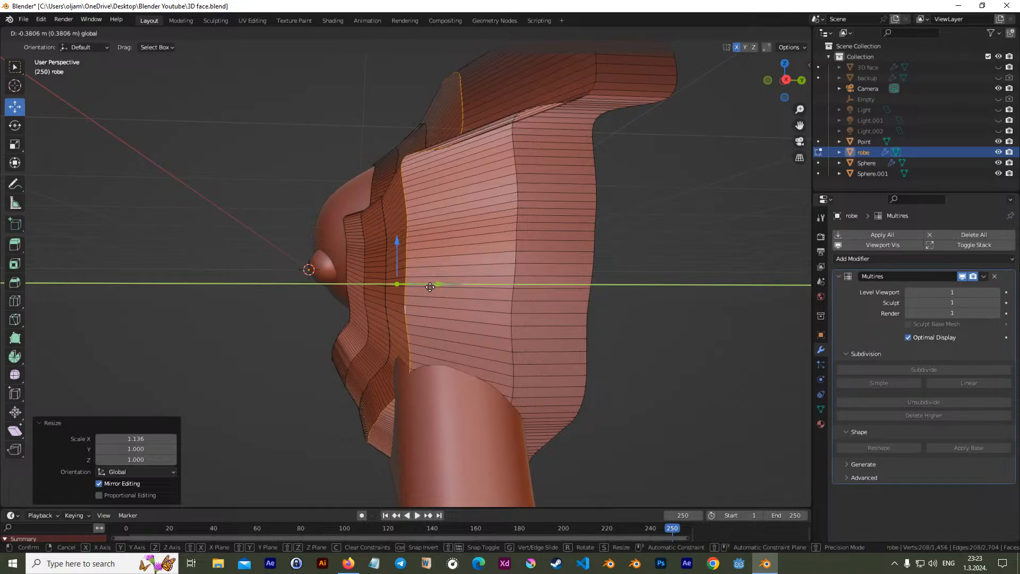
pyautogui.moveTo(422, 286); pyautogui.dragTo(423, 286)
pyautogui.moveTo(422, 286); pyautogui.dragTo(653, 298, button='middle')
pyautogui.press('s')
pyautogui.press('y')
pyautogui.click(529, 266)
pyautogui.moveTo(528, 266); pyautogui.dragTo(445, 186, button='middle')
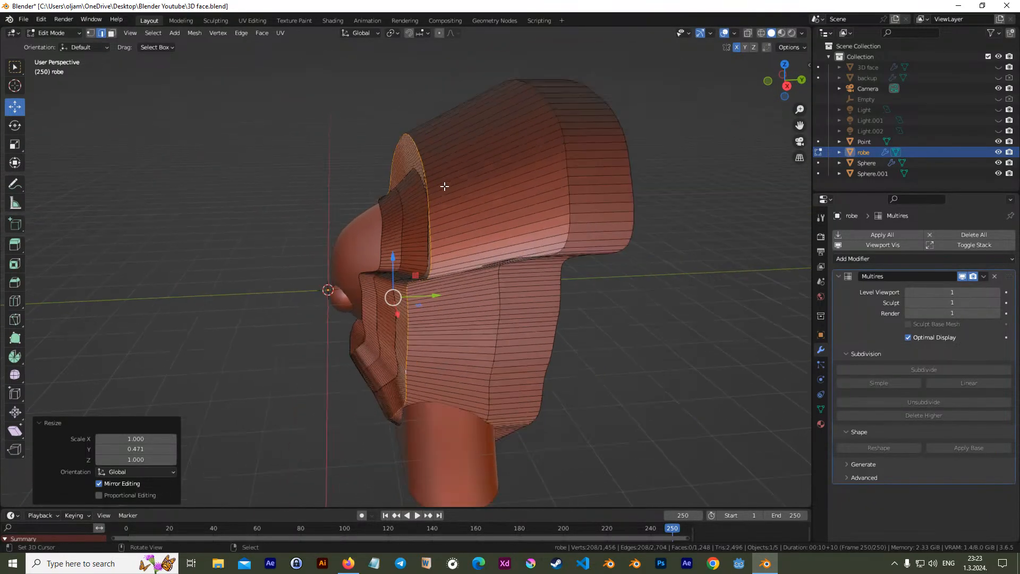
# Select the next edge loop toward the back of the robe and move it -1.3267 m along Y
pyautogui.keyDown('alt'); pyautogui.click(567, 192); pyautogui.keyUp('alt')
pyautogui.moveTo(497, 293); pyautogui.dragTo(447, 294)
pyautogui.moveTo(448, 294); pyautogui.dragTo(621, 328, button='middle')
pyautogui.press('KP_1')
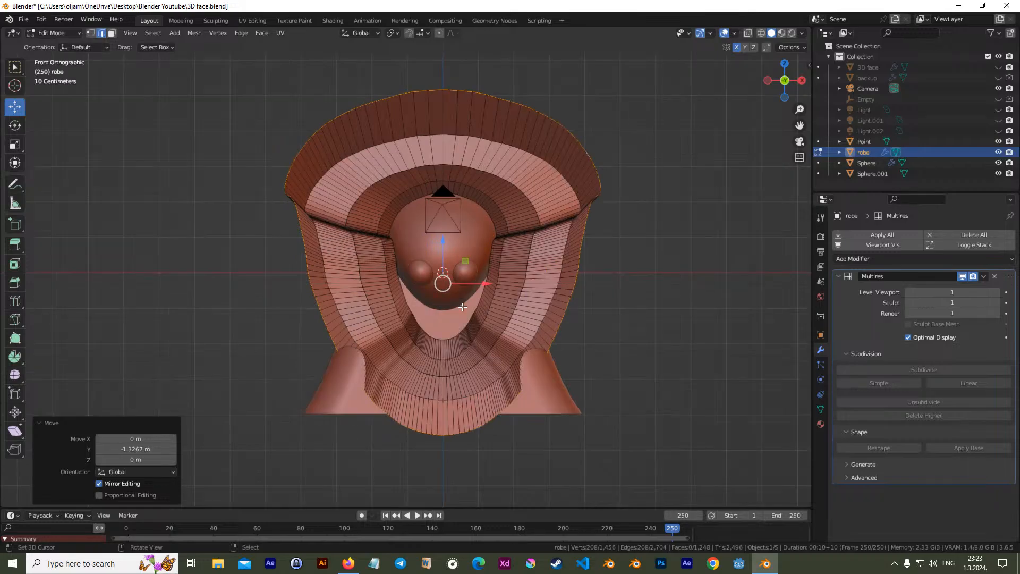
pyautogui.moveTo(528, 265); pyautogui.dragTo(266, 223, button='middle')
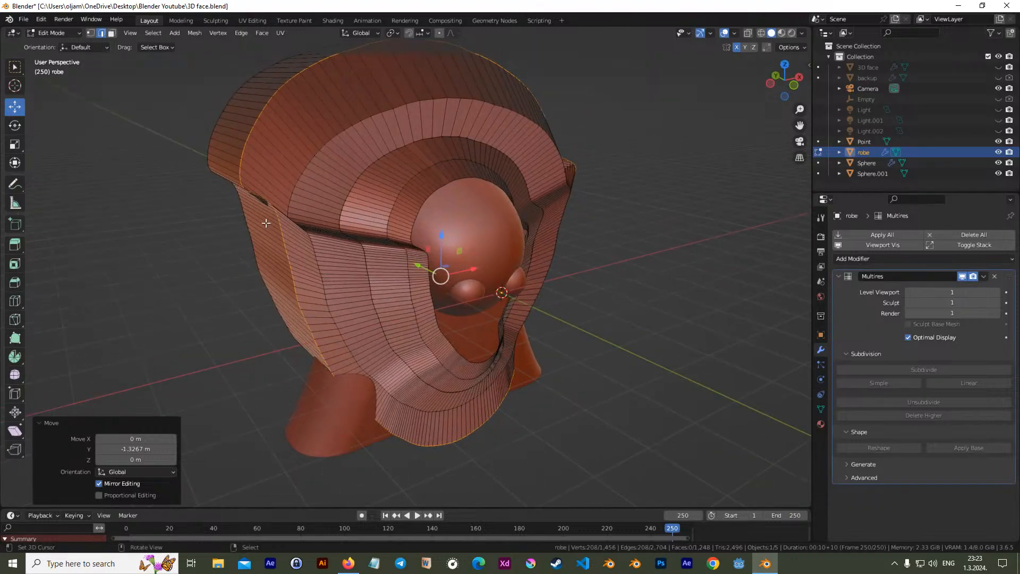
pyautogui.moveTo(356, 248); pyautogui.dragTo(491, 381, button='middle')
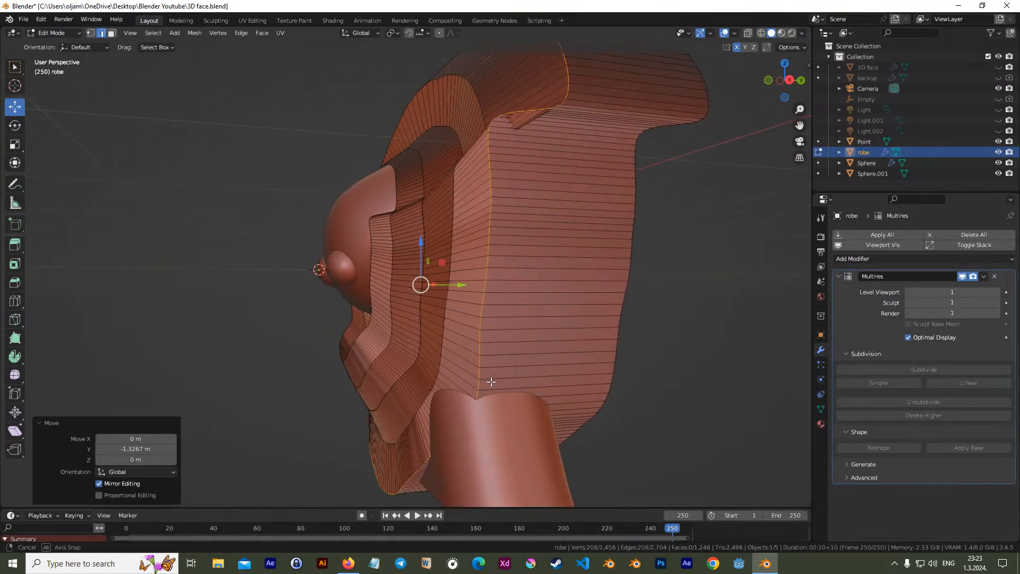
pyautogui.moveTo(505, 230); pyautogui.dragTo(506, 267, button='middle')
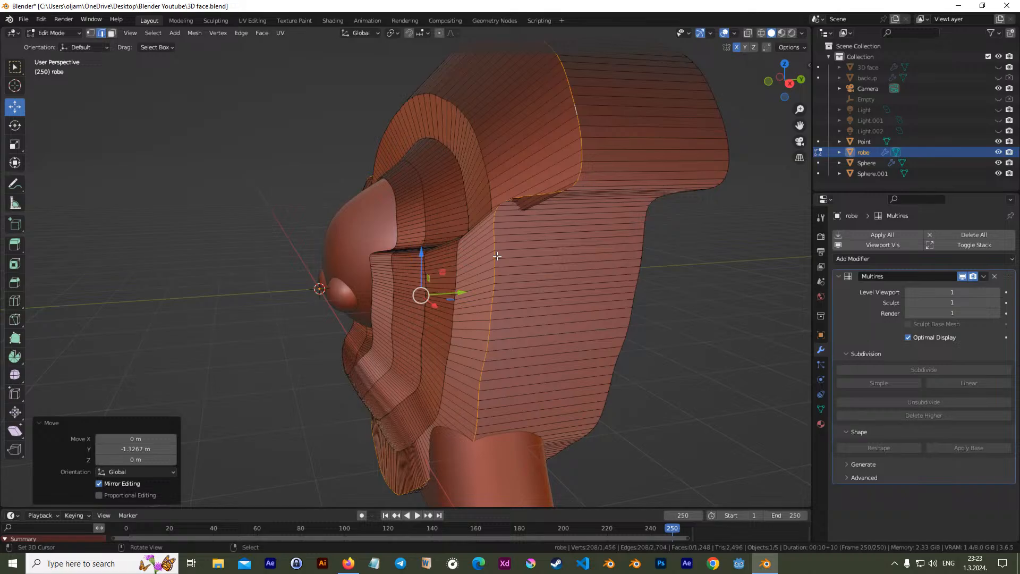
# Stretch the selected loop along Z and move it -1.5721 m in Z so the robe hangs lower
pyautogui.press('s')
pyautogui.press('z')
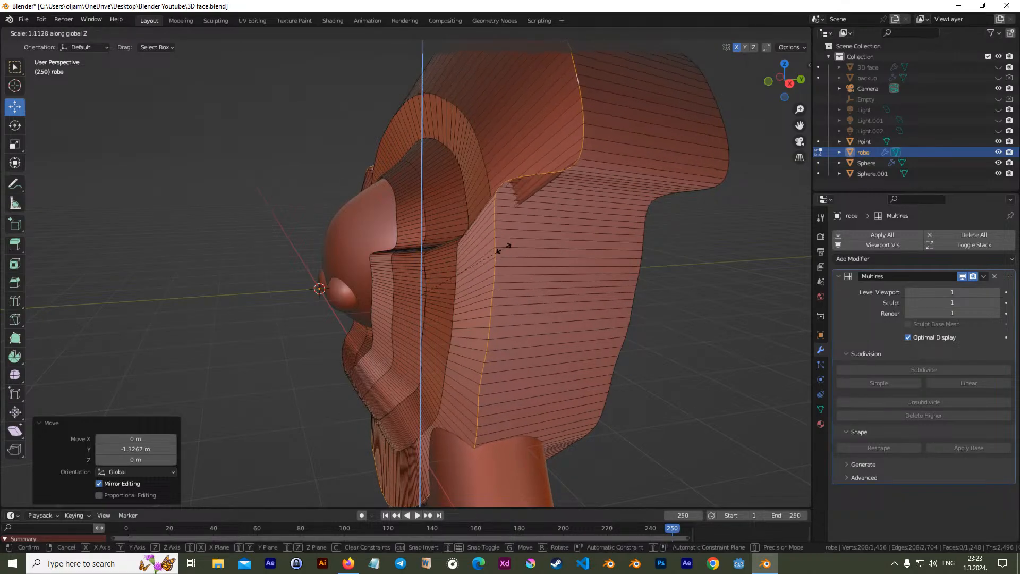
pyautogui.click(505, 238)
pyautogui.moveTo(428, 262); pyautogui.dragTo(433, 330)
pyautogui.moveTo(433, 329); pyautogui.dragTo(475, 274, button='middle')
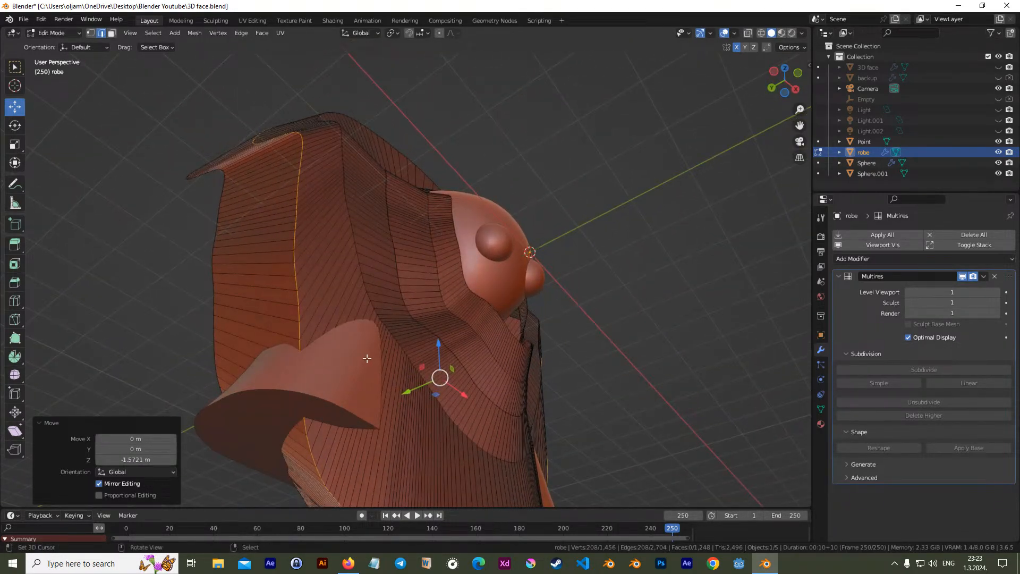
# Switch to vertex selection and select one matching vertex on each side of the robe beside the shoulders
pyautogui.click(94, 33)
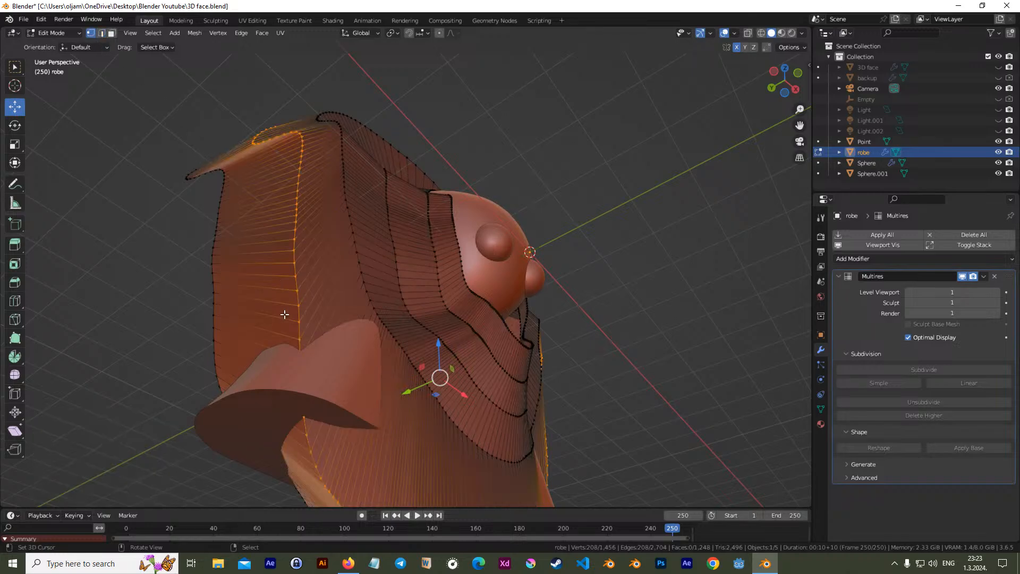
pyautogui.keyDown('alt'); pyautogui.click(299, 332); pyautogui.keyUp('alt')
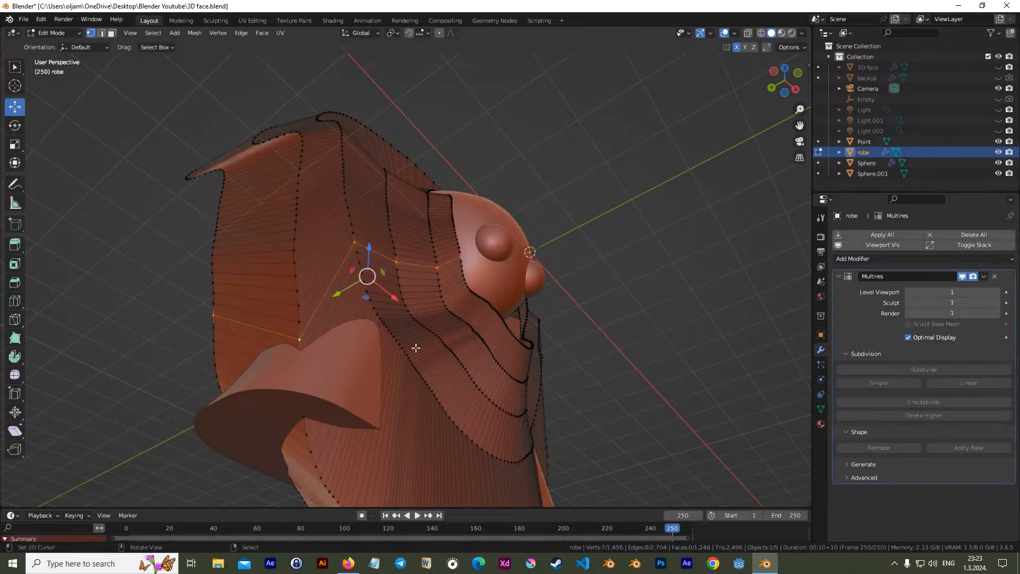
pyautogui.click(296, 339)
pyautogui.moveTo(296, 339); pyautogui.dragTo(415, 415, button='middle')
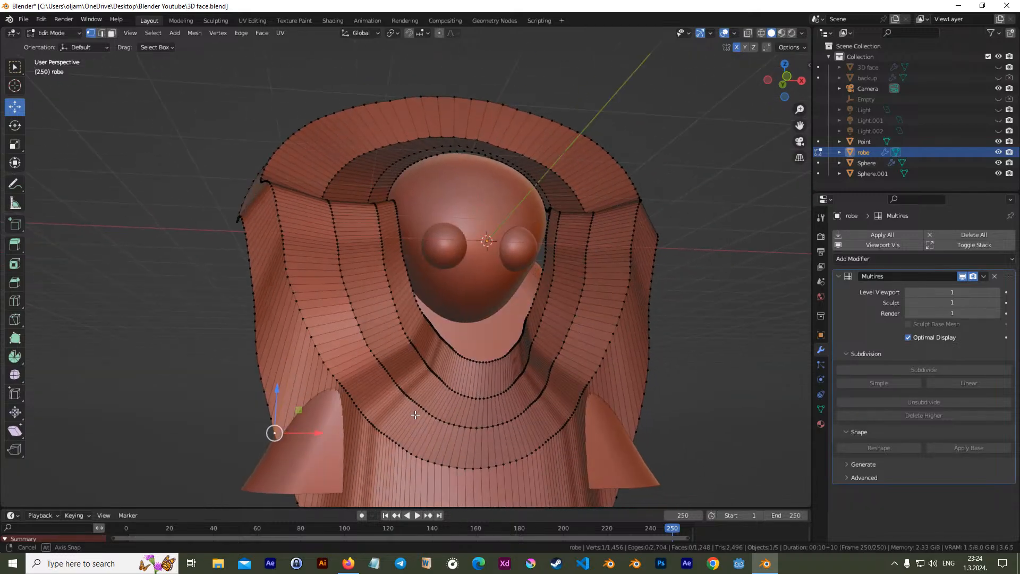
pyautogui.keyDown('shift'); pyautogui.moveTo(595, 441); pyautogui.dragTo(542, 376, button='middle'); pyautogui.keyUp('shift')
pyautogui.press('KP_1')
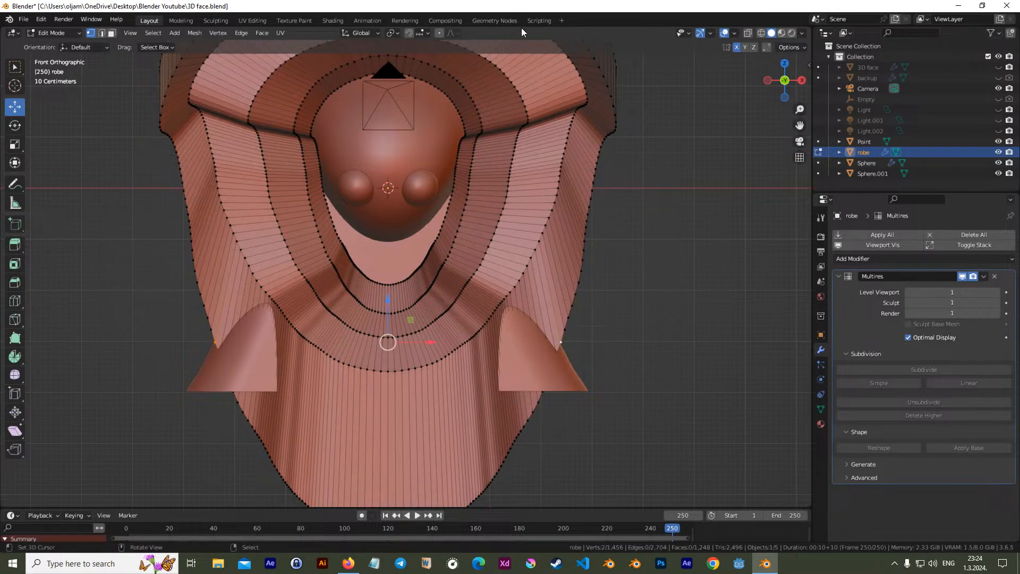
# Enable proportional editing and move the two side vertices -1.0781 m along Y with a proportional size of 2.853
pyautogui.click(440, 33)
pyautogui.moveTo(560, 309); pyautogui.dragTo(489, 316, button='middle')
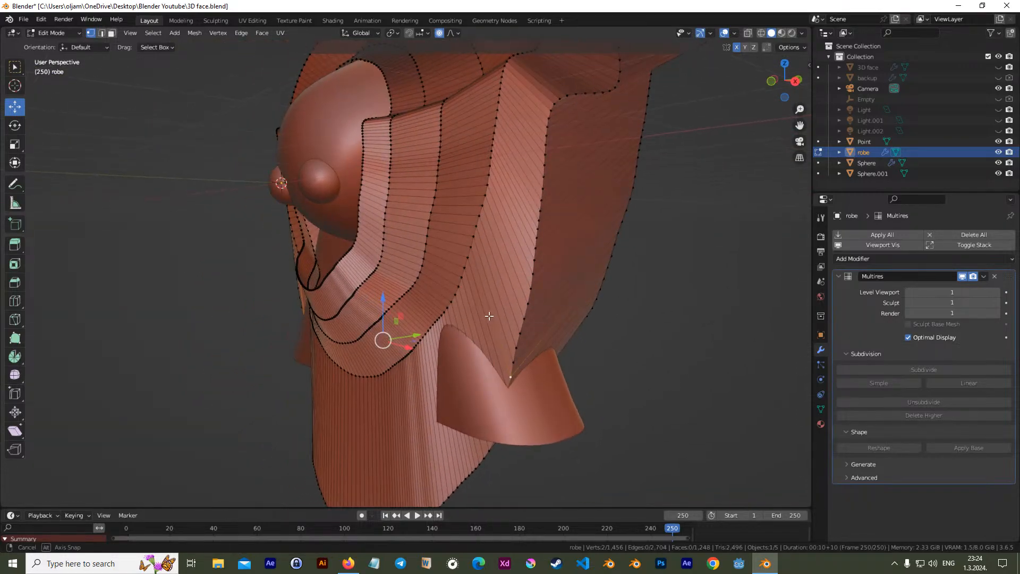
pyautogui.moveTo(416, 332); pyautogui.dragTo(391, 439)
pyautogui.scroll(-8, 406, 357)
pyautogui.scroll(2, 392, 438)
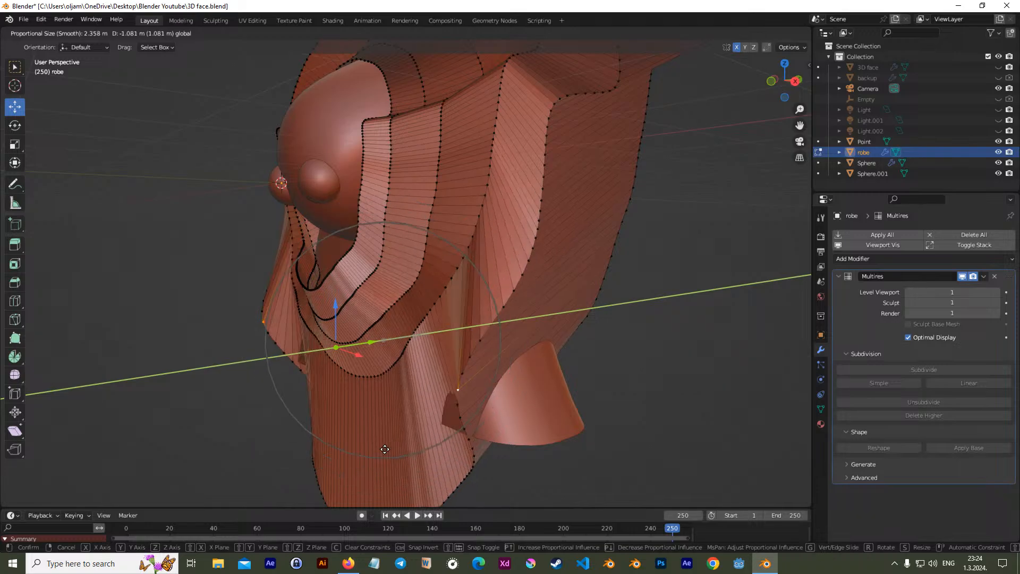
pyautogui.moveTo(385, 449); pyautogui.dragTo(381, 445)
# Select the lowest front vertex of the robe and raise it 3.0739 m in Z with a proportional size of 6.116
pyautogui.moveTo(375, 440); pyautogui.dragTo(511, 370, button='middle')
pyautogui.moveTo(532, 310); pyautogui.dragTo(430, 330, button='middle')
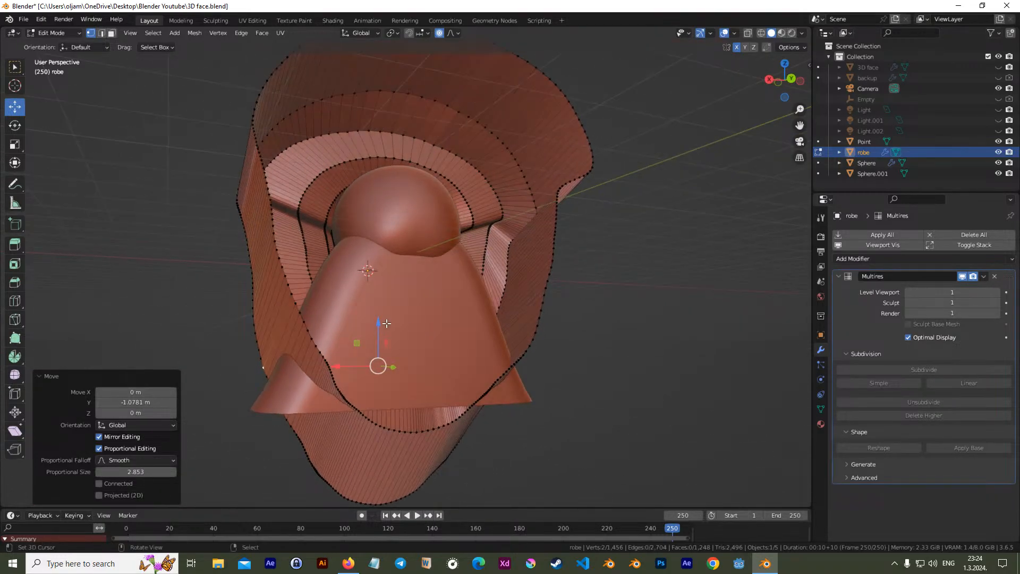
pyautogui.moveTo(303, 321); pyautogui.dragTo(453, 381, button='middle')
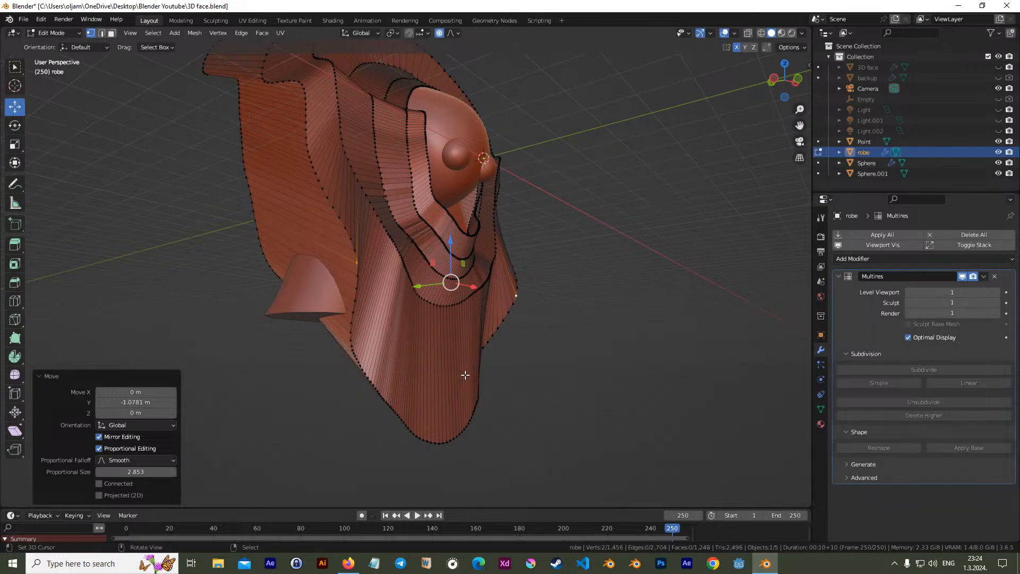
pyautogui.moveTo(417, 392); pyautogui.dragTo(320, 387, button='middle')
pyautogui.keyDown('alt'); pyautogui.rightClick(336, 461); pyautogui.keyUp('alt')
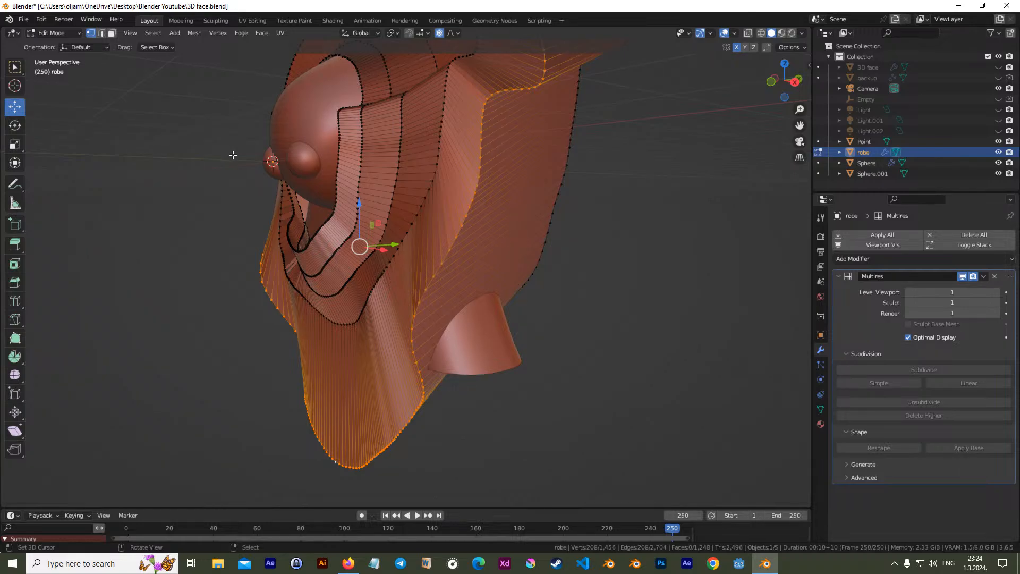
pyautogui.moveTo(426, 246); pyautogui.dragTo(423, 342, button='middle')
pyautogui.click(380, 484)
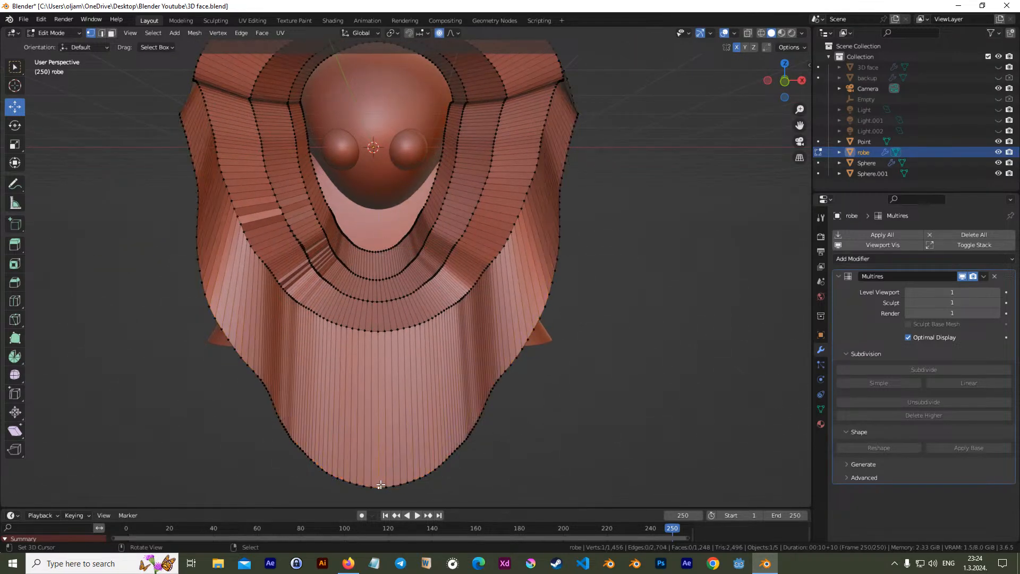
pyautogui.press('g')
pyautogui.press('z')
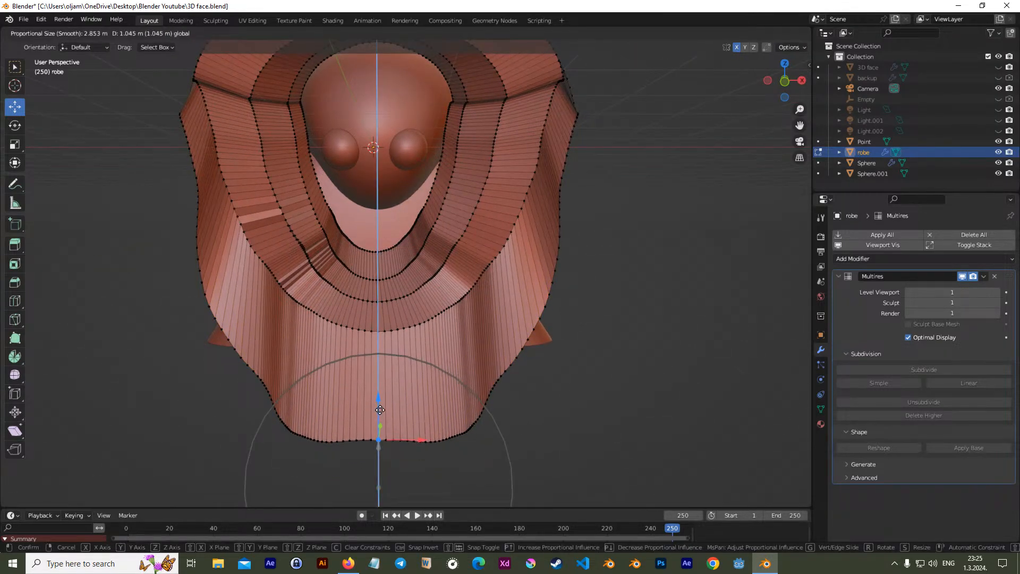
pyautogui.scroll(-10, 374, 388)
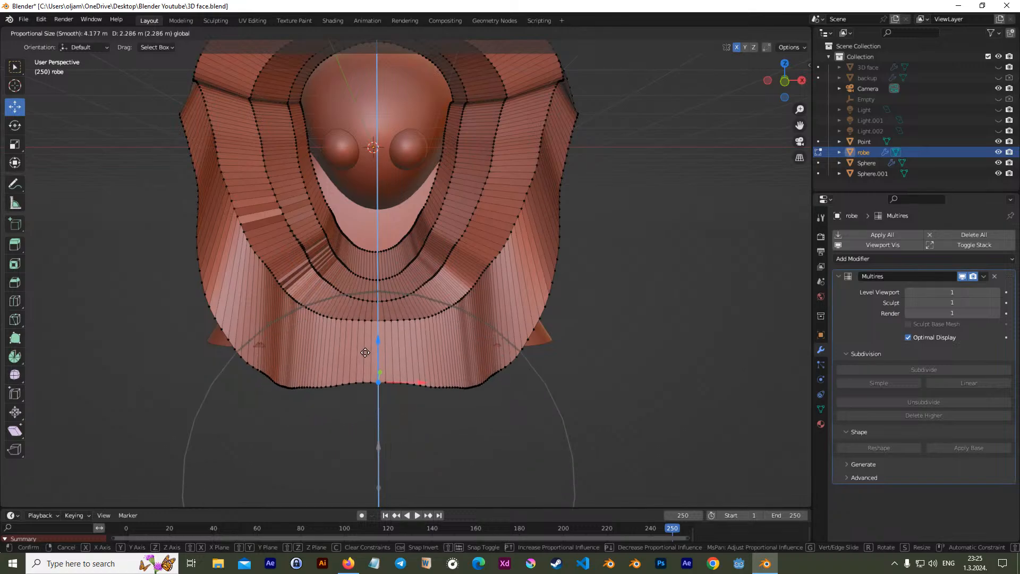
pyautogui.scroll(-2, 367, 315)
pyautogui.click(366, 315)
pyautogui.scroll(-2, 478, 287)
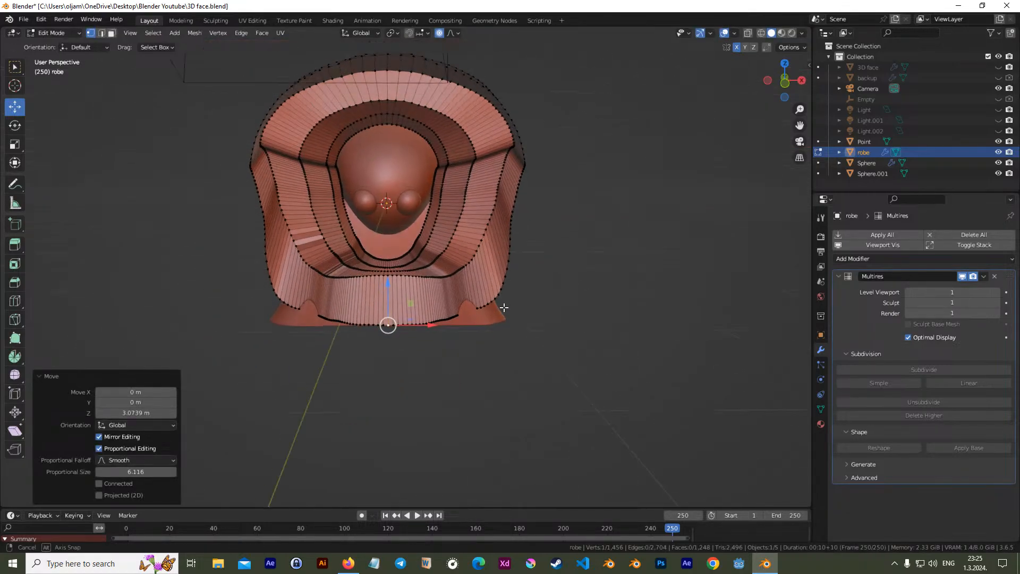
# Select a vertex at the front corner of the hem and move it -0.82714 m along Y with a proportional size of 1.772
pyautogui.moveTo(503, 307); pyautogui.dragTo(448, 323, button='middle')
pyautogui.rightClick(446, 323)
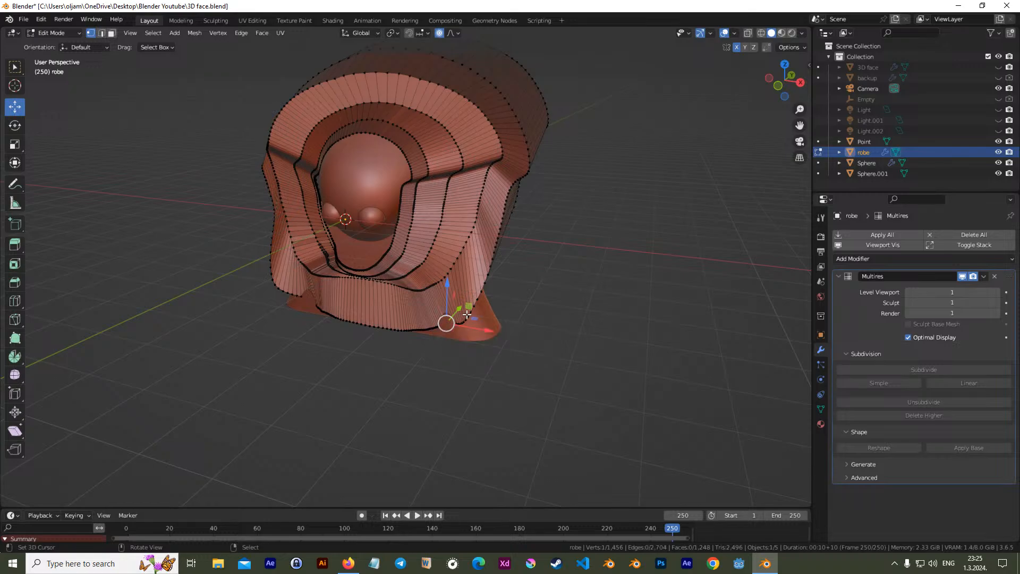
pyautogui.moveTo(458, 308); pyautogui.dragTo(435, 334)
pyautogui.scroll(9, 469, 331)
# Select a vertex low on the robe's rear edge, pull it forward along Y and adjust its height in Z
pyautogui.moveTo(434, 335); pyautogui.dragTo(392, 290, button='middle')
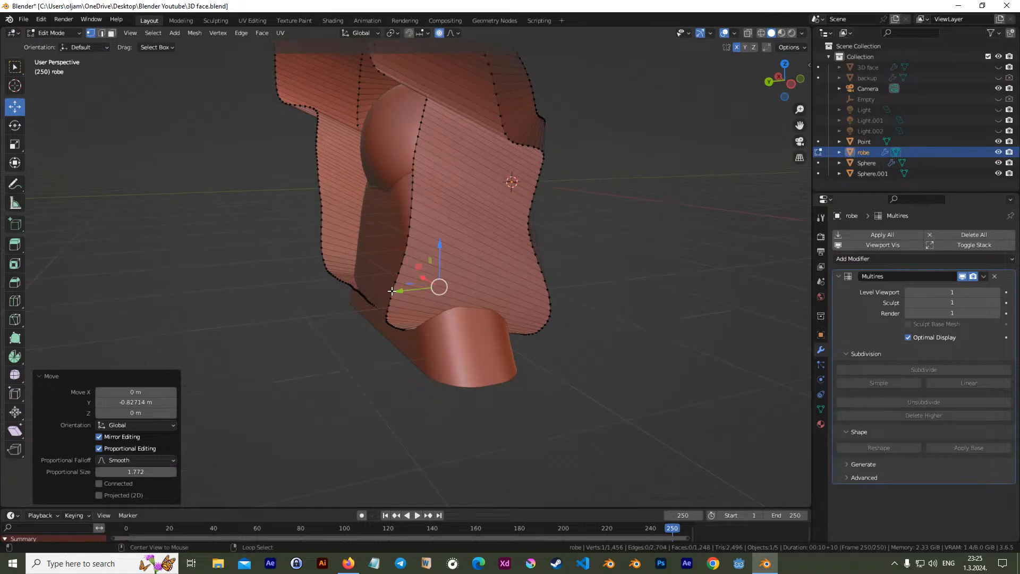
pyautogui.keyDown('alt'); pyautogui.click(389, 297); pyautogui.keyUp('alt')
pyautogui.click(396, 291)
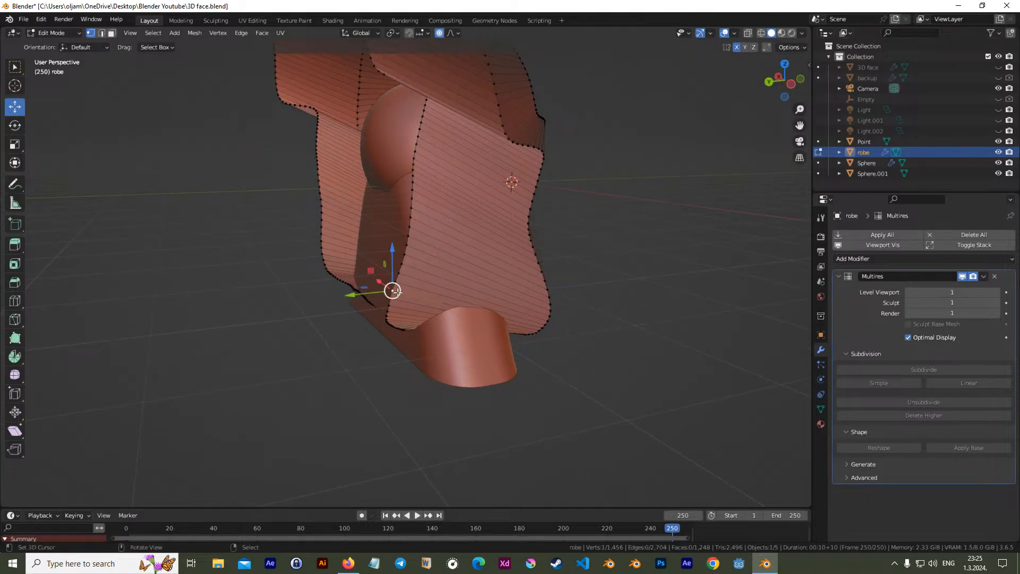
pyautogui.moveTo(365, 292); pyautogui.dragTo(390, 290)
pyautogui.moveTo(371, 302); pyautogui.dragTo(448, 321, button='middle')
pyautogui.moveTo(499, 281); pyautogui.dragTo(478, 346)
# Lower one vertex near the rear corner of the hem in Z and pull the neighbouring one along Y
pyautogui.click(479, 326)
pyautogui.rightClick(480, 327)
pyautogui.click(410, 319)
pyautogui.moveTo(410, 295); pyautogui.dragTo(410, 347)
pyautogui.moveTo(410, 347); pyautogui.dragTo(415, 336, button='middle')
pyautogui.click(388, 342)
pyautogui.moveTo(361, 343); pyautogui.dragTo(386, 328)
# Pull two vertices higher up the robe's rear edge forward along Y
pyautogui.click(410, 286)
pyautogui.moveTo(372, 287); pyautogui.dragTo(409, 229)
pyautogui.click(403, 231)
pyautogui.click(400, 186)
pyautogui.moveTo(381, 185); pyautogui.dragTo(449, 211)
pyautogui.click(438, 215)
pyautogui.click(444, 213)
# Select more vertices along the robe's lower side edge and pull each of them forward along Y
pyautogui.click(415, 311)
pyautogui.moveTo(395, 311); pyautogui.dragTo(447, 318)
pyautogui.moveTo(520, 349); pyautogui.dragTo(491, 352, button='middle')
pyautogui.click(478, 310)
pyautogui.moveTo(458, 313); pyautogui.dragTo(478, 322)
pyautogui.click(351, 347)
pyautogui.moveTo(308, 346); pyautogui.dragTo(447, 356)
pyautogui.rightClick(405, 314)
# Turn on X-ray display and reshape the robe's lower side by shifting the selected vertex along its axis handles
pyautogui.click(747, 33)
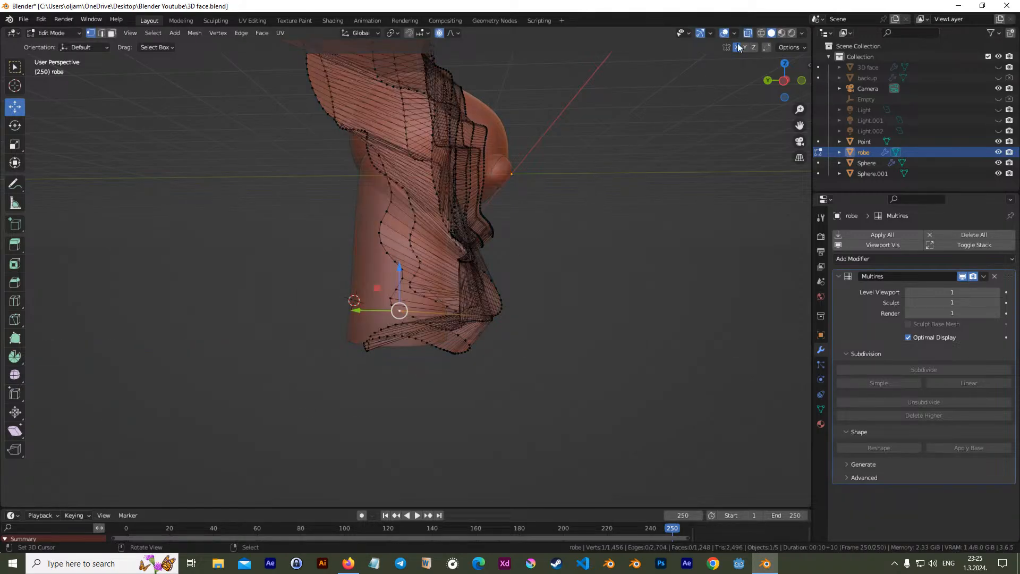
pyautogui.moveTo(412, 299); pyautogui.dragTo(373, 368, button='middle')
pyautogui.moveTo(333, 367); pyautogui.dragTo(467, 359)
pyautogui.moveTo(468, 359); pyautogui.dragTo(457, 298, button='middle')
pyautogui.moveTo(446, 282); pyautogui.dragTo(526, 282)
pyautogui.moveTo(526, 283); pyautogui.dragTo(265, 317, button='middle')
pyautogui.moveTo(266, 318); pyautogui.dragTo(282, 316)
# Pull two vertices on the lower side edge toward the back, the second by 0.9753 m along Y
pyautogui.moveTo(282, 316); pyautogui.dragTo(367, 348, button='middle')
pyautogui.click(362, 346)
pyautogui.moveTo(336, 346); pyautogui.dragTo(324, 347)
pyautogui.moveTo(324, 346); pyautogui.dragTo(560, 380, button='middle')
pyautogui.click(425, 399)
pyautogui.moveTo(394, 392); pyautogui.dragTo(347, 391)
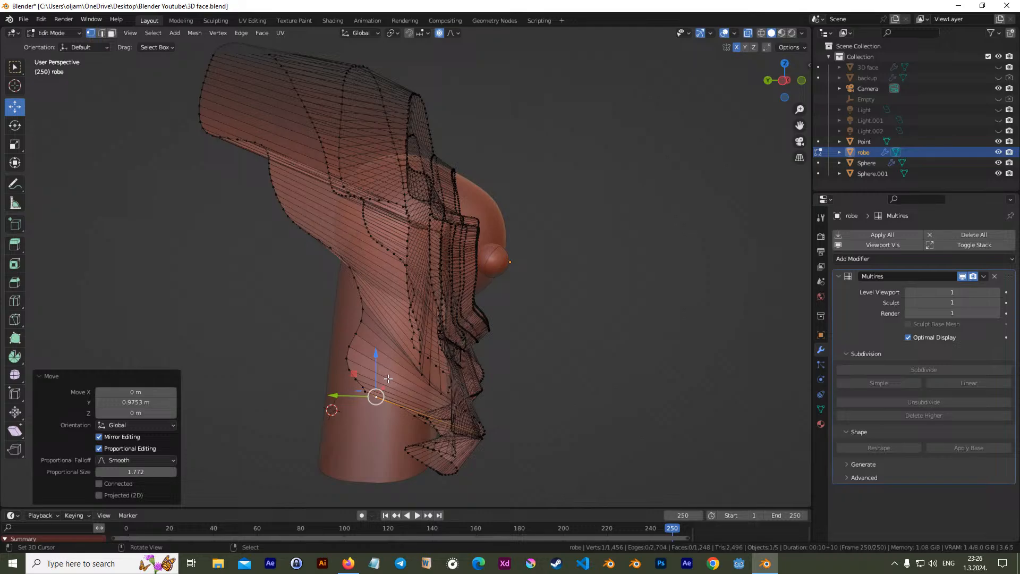
# Lower the selected side vertex -0.45515 m in Z with a proportional size of 0.513 and shift it along X
pyautogui.moveTo(380, 373); pyautogui.dragTo(377, 351, button='middle')
pyautogui.moveTo(382, 338); pyautogui.dragTo(396, 356)
pyautogui.scroll(13, 393, 355)
pyautogui.moveTo(396, 356); pyautogui.dragTo(367, 375, button='middle')
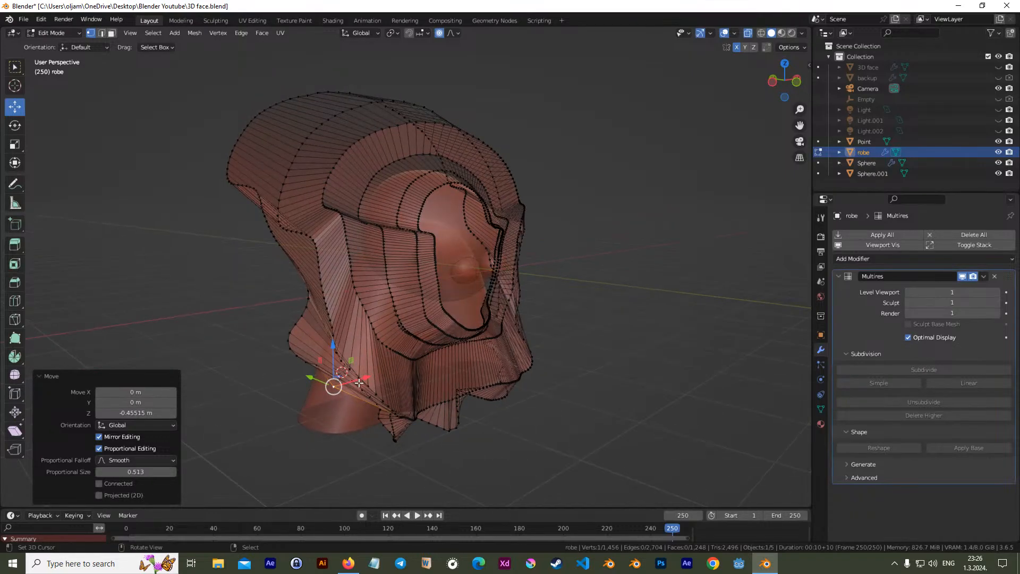
pyautogui.moveTo(363, 377); pyautogui.dragTo(343, 383)
# Reshape the rear hem vertex by vertex, moving the last one -0.71427 m in X, 0.10371 m in Y and -0.094594 m in Z
pyautogui.moveTo(375, 382); pyautogui.dragTo(536, 374, button='middle')
pyautogui.scroll(2, 536, 375)
pyautogui.moveTo(558, 414); pyautogui.dragTo(532, 401)
pyautogui.moveTo(492, 403); pyautogui.dragTo(534, 447, button='right')
pyautogui.moveTo(476, 442); pyautogui.dragTo(505, 460, button='right')
# Turn off X-ray display and examine the robe's overall shape from several sides in Object Mode
pyautogui.click(459, 33)
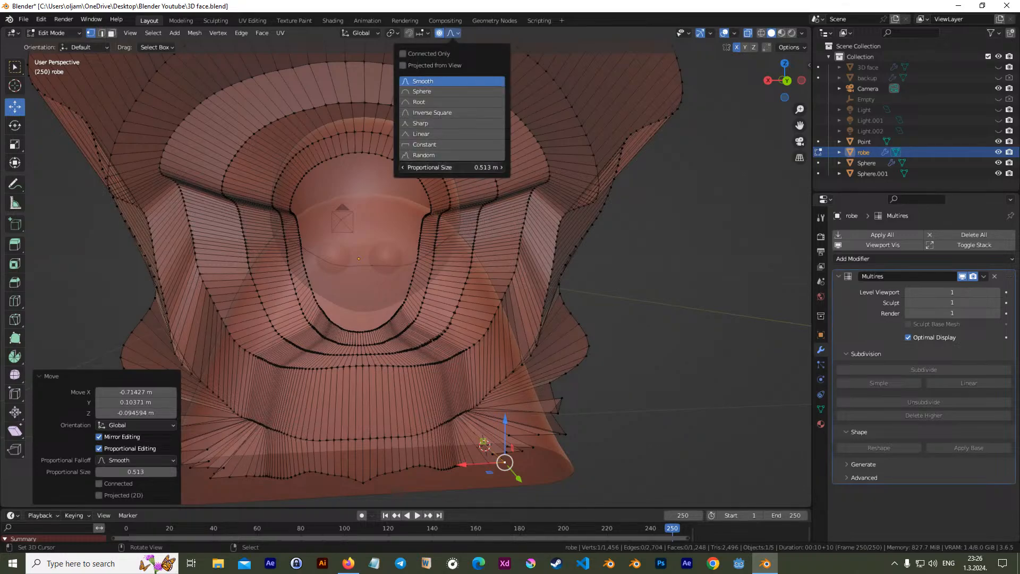
pyautogui.moveTo(647, 326); pyautogui.dragTo(510, 325, button='middle')
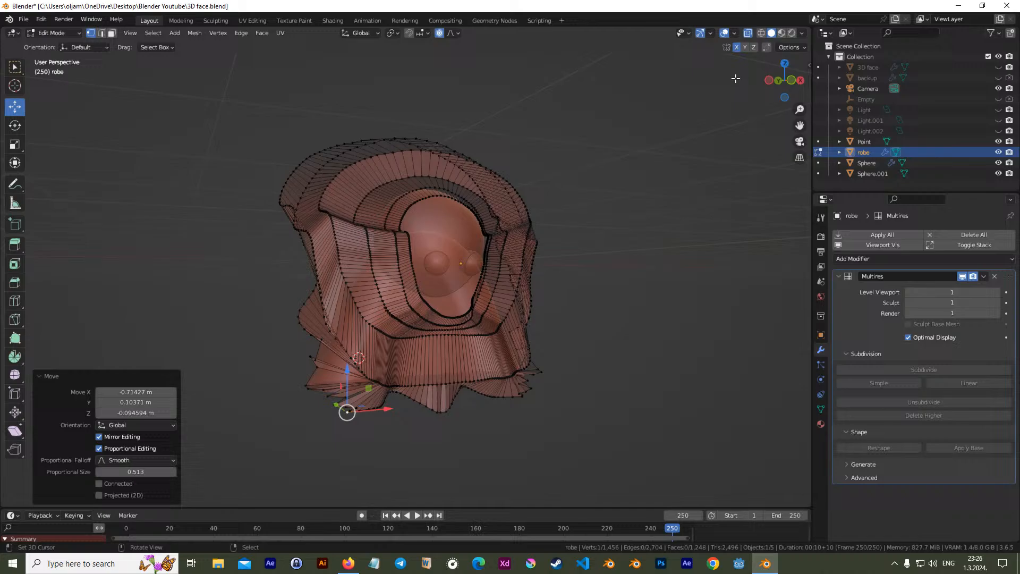
pyautogui.click(748, 33)
pyautogui.moveTo(481, 276); pyautogui.dragTo(439, 287, button='middle')
pyautogui.scroll(2, 440, 298)
pyautogui.press('Tab')
pyautogui.moveTo(398, 346); pyautogui.dragTo(425, 345, button='middle')
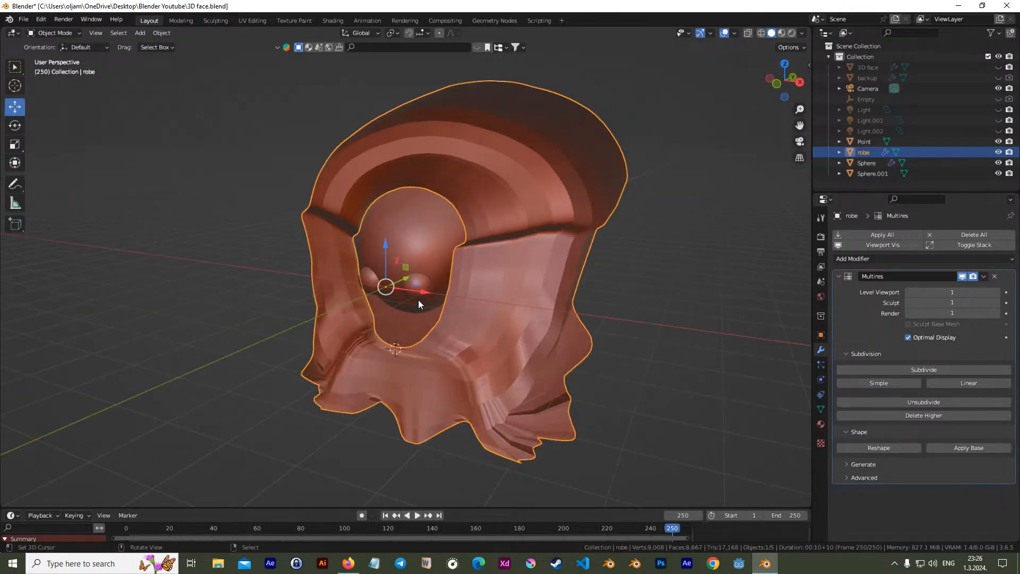
pyautogui.moveTo(410, 305); pyautogui.dragTo(489, 301, button='middle')
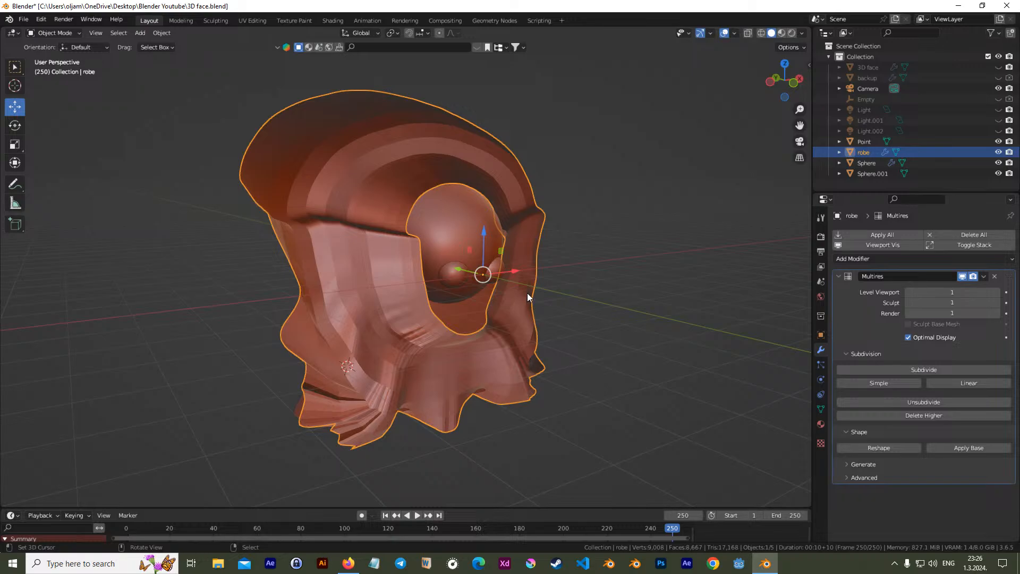
# Select the edge loop around the robe's face opening in Edit Mode and separate the selection into its own object
pyautogui.press('Tab')
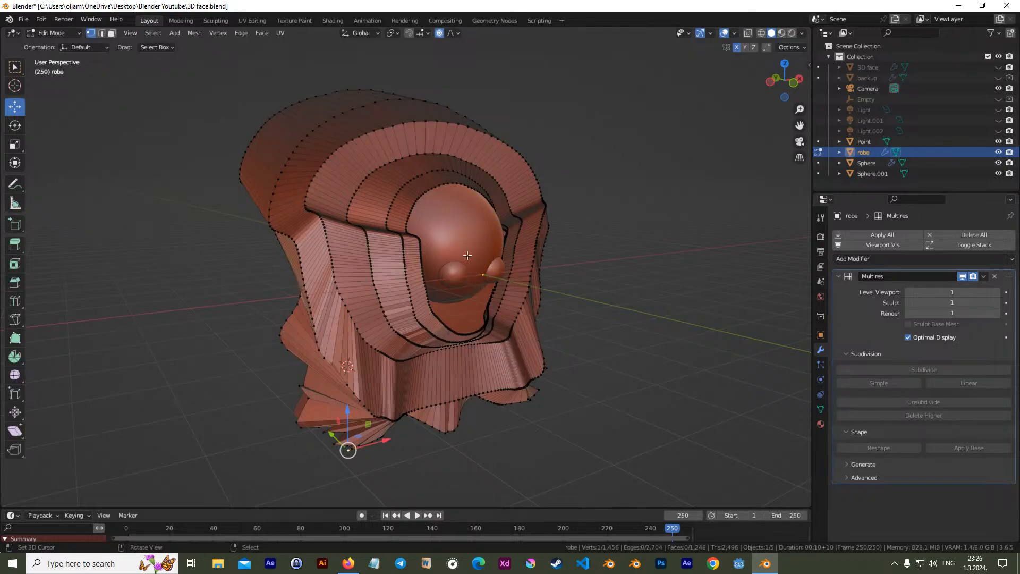
pyautogui.scroll(6, 435, 232)
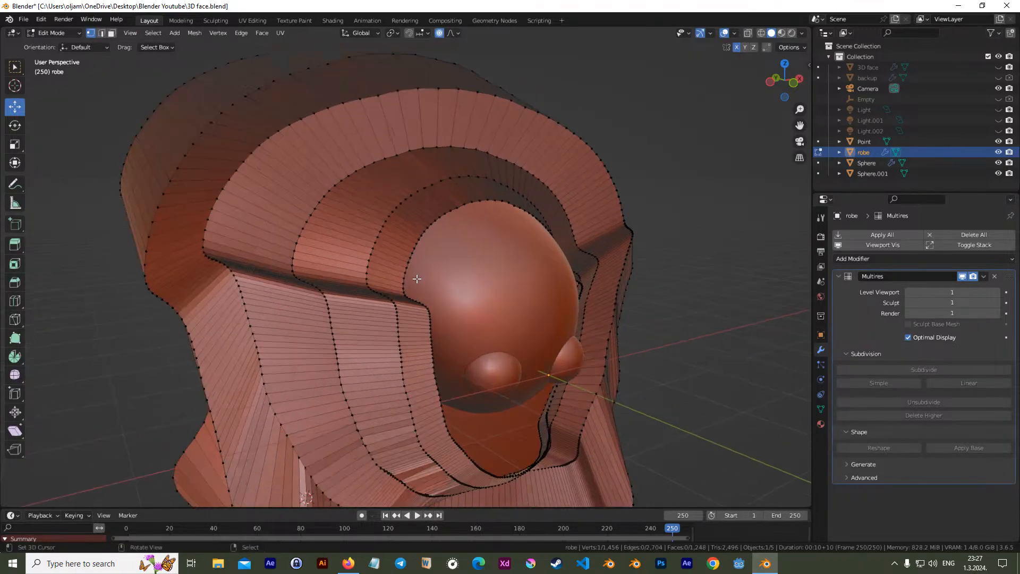
pyautogui.keyDown('alt'); pyautogui.click(404, 291); pyautogui.keyUp('alt')
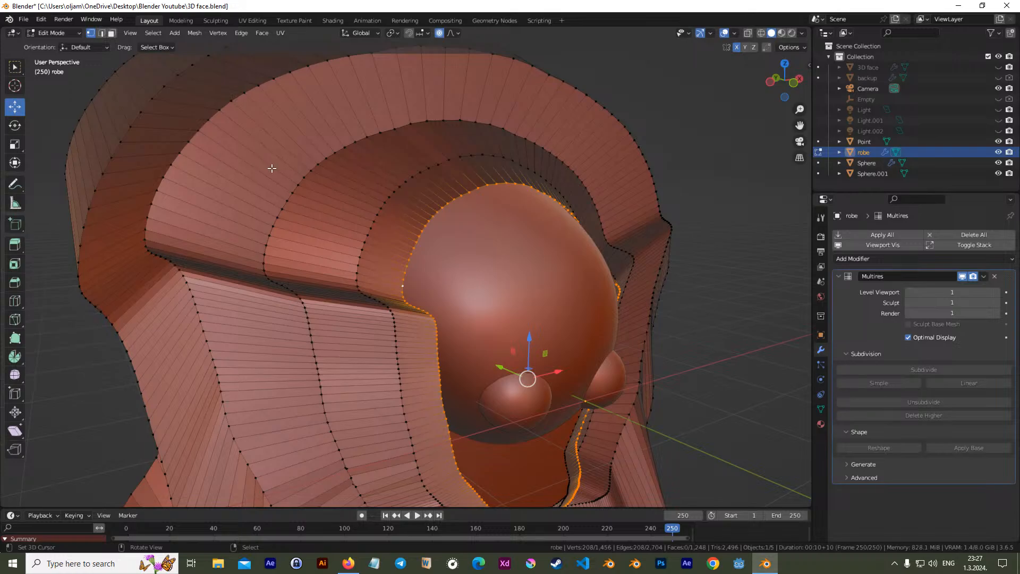
pyautogui.click(101, 33)
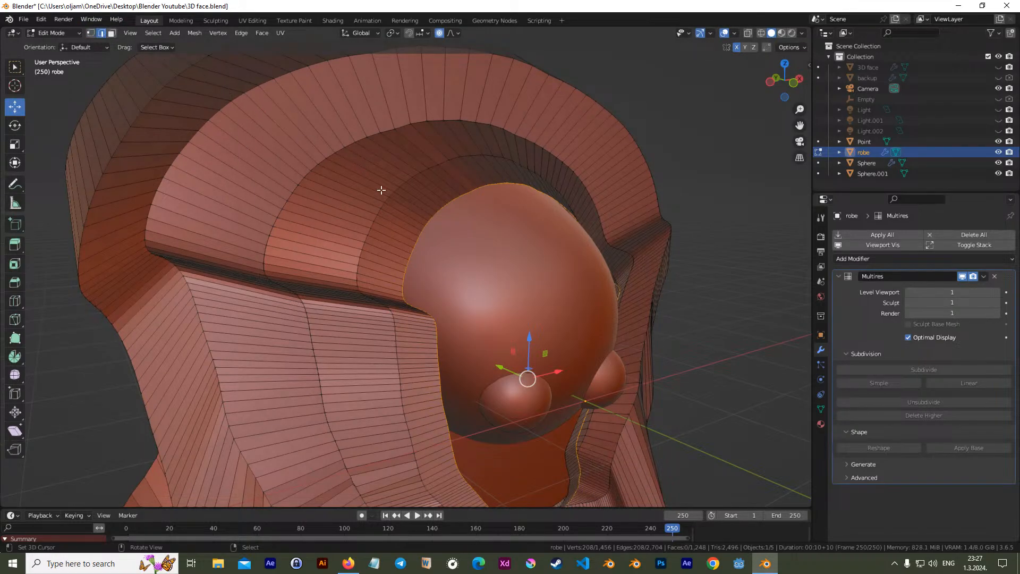
pyautogui.press('p')
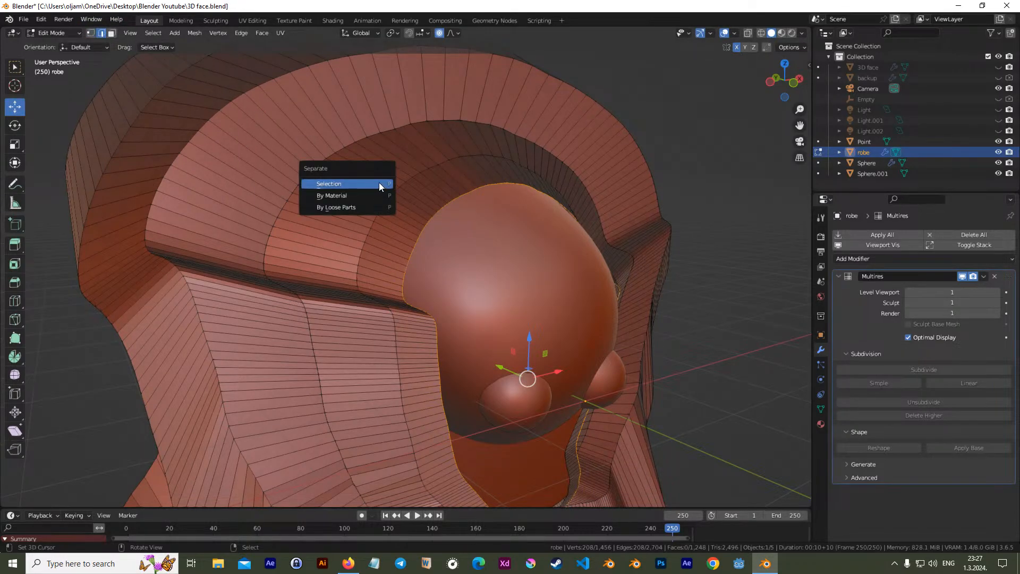
pyautogui.click(378, 183)
# Delete the old robe object in Object Mode and select the separated face border outline
pyautogui.press('Tab')
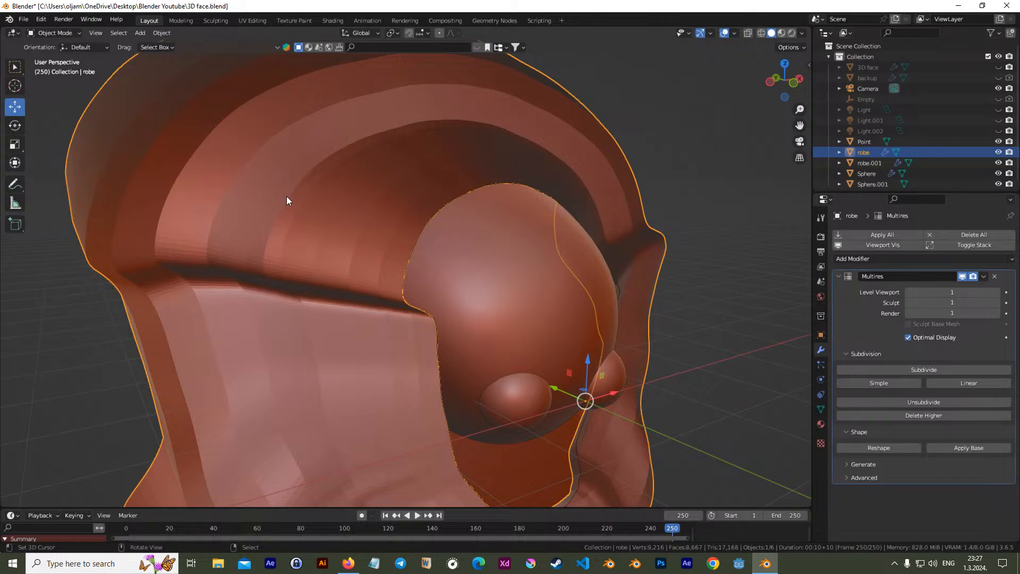
pyautogui.press('Delete')
pyautogui.click(410, 264)
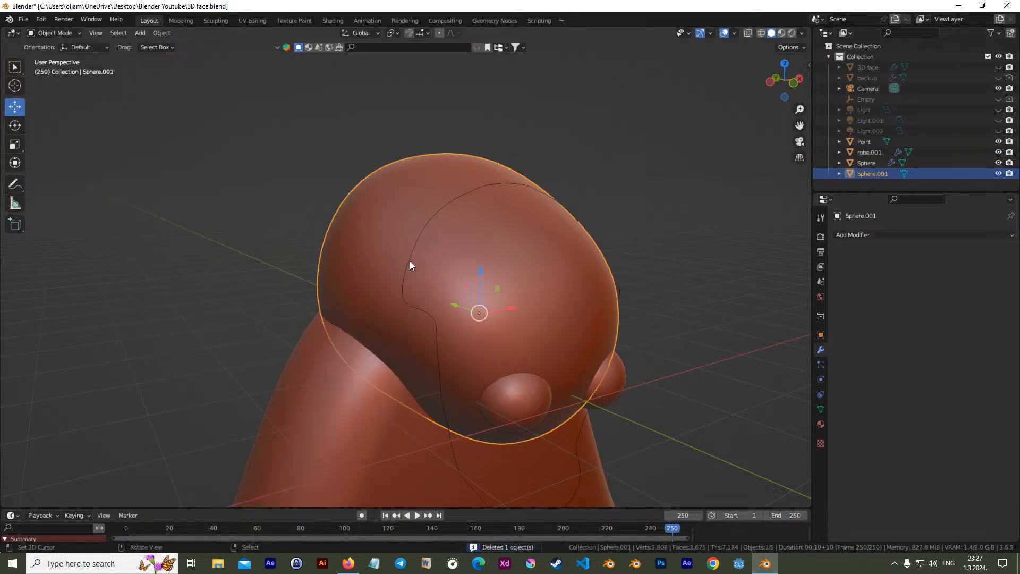
pyautogui.click(406, 303)
# Check the separated outline in Edit Mode by selecting and deselecting all of its geometry
pyautogui.moveTo(406, 304); pyautogui.dragTo(473, 328, button='middle')
pyautogui.press('Tab')
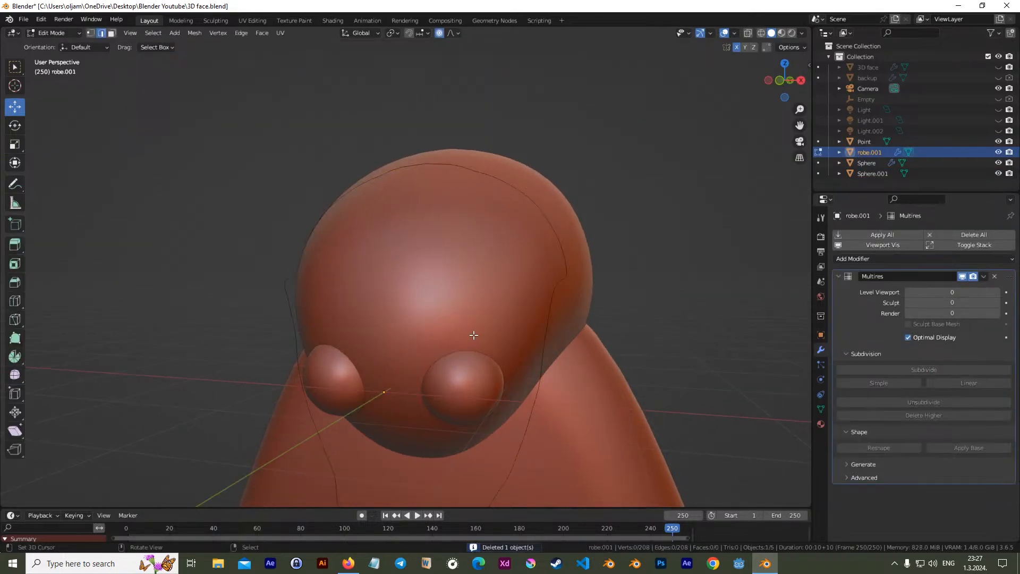
pyautogui.press('a')
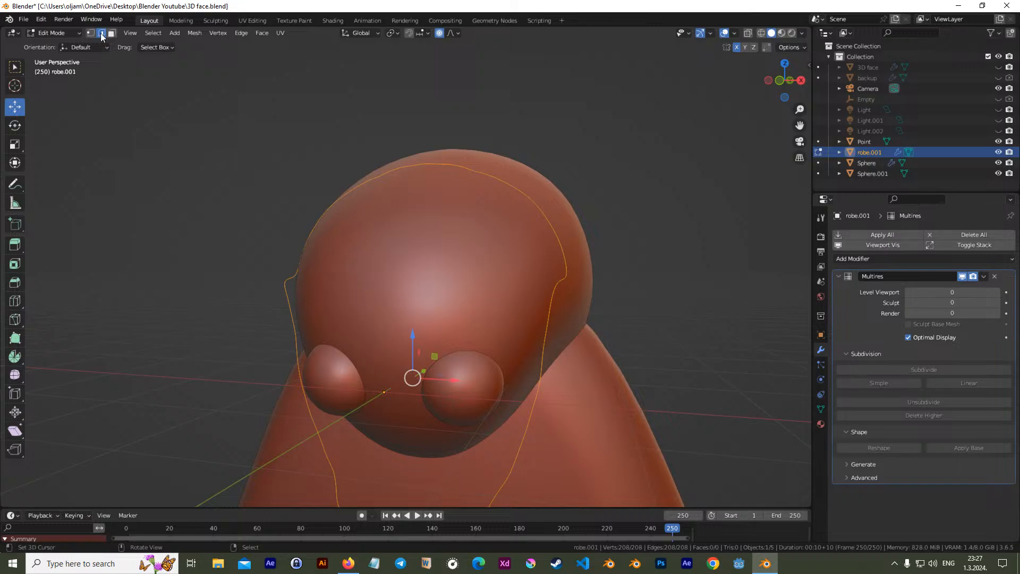
pyautogui.hotkey('alt', 'a')
pyautogui.press('a')
pyautogui.hotkey('alt', 'a')
pyautogui.press('Tab')
# Duplicate the face border outline and move the copy 6.1282 m along Y behind the head
pyautogui.scroll(-4, 478, 316)
pyautogui.moveTo(482, 321); pyautogui.dragTo(503, 314, button='middle')
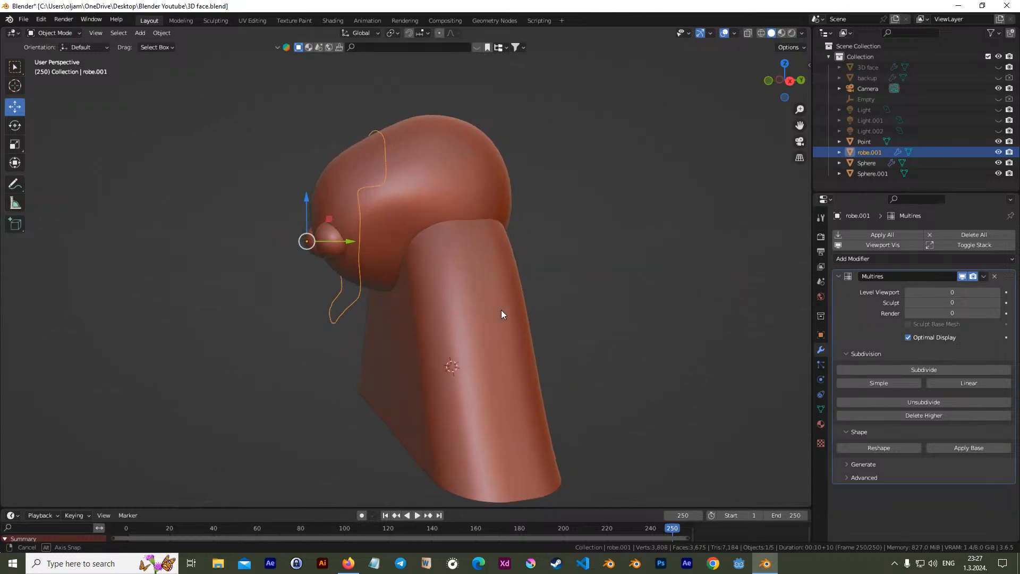
pyautogui.hotkey('shift', 'd')
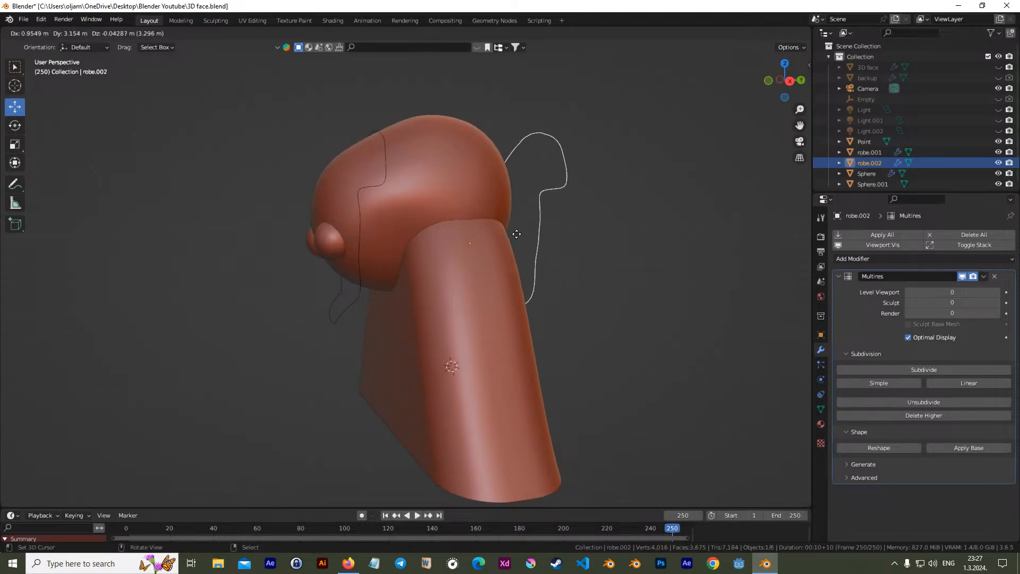
pyautogui.press('y')
pyautogui.click(623, 240)
pyautogui.moveTo(647, 234); pyautogui.dragTo(641, 277, button='middle')
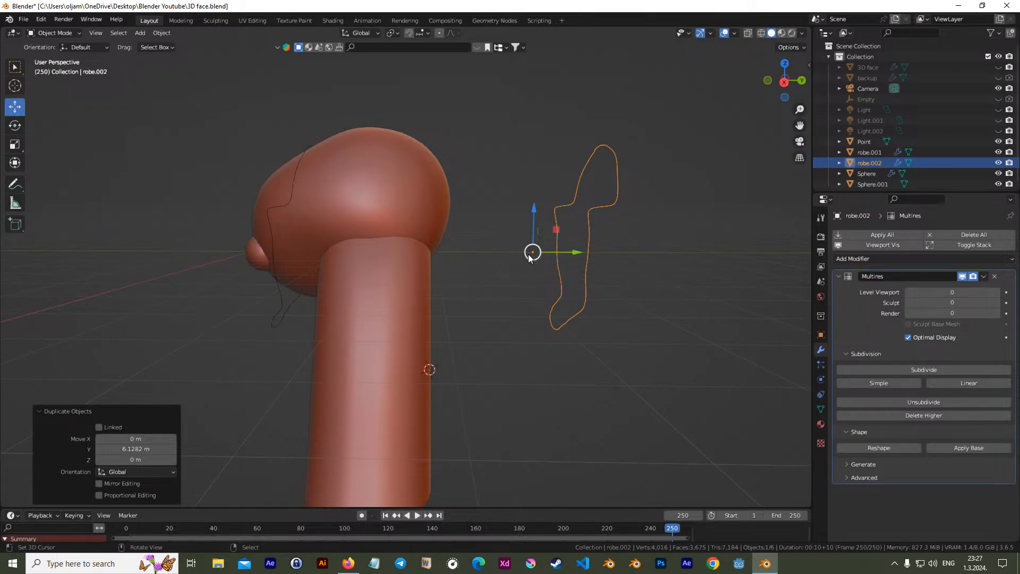
# Flatten the duplicated outline by scaling it to 0 along Y
pyautogui.press('s')
pyautogui.press('y')
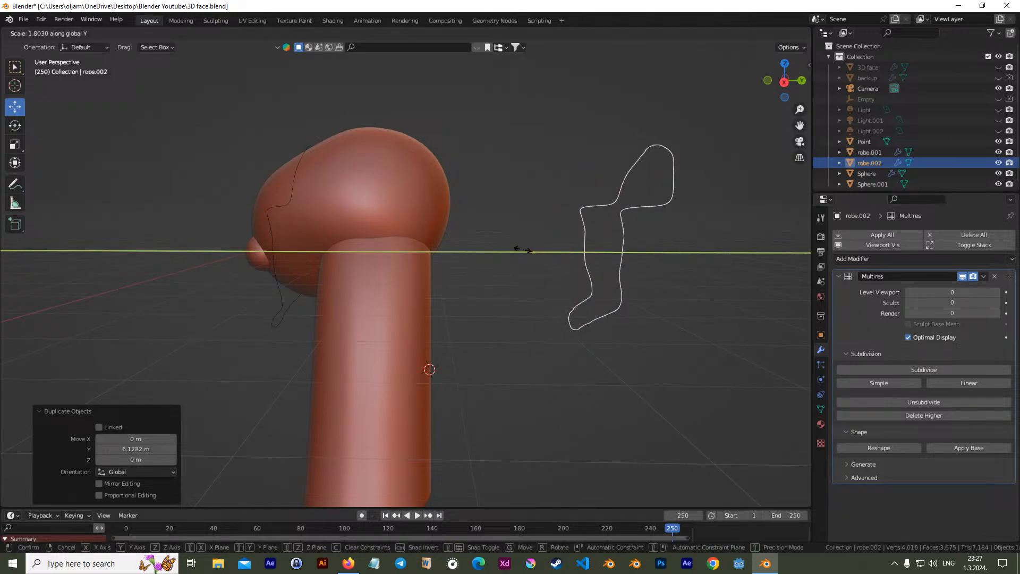
pyautogui.write('0')
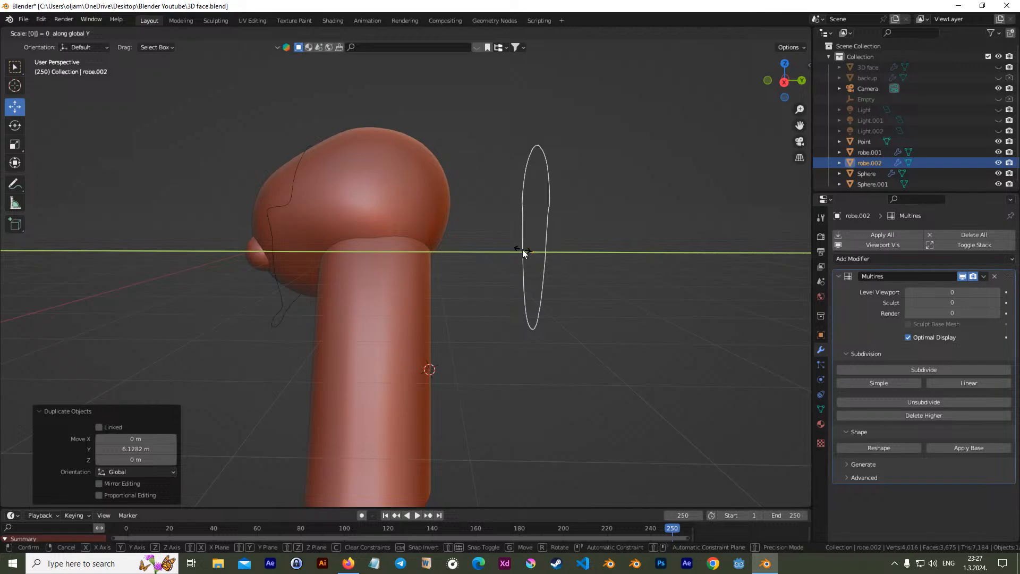
pyautogui.press('Return')
# Try rotating the flattened outline copy 90° about the X axis, and undo that rotation after checking it
pyautogui.moveTo(523, 253); pyautogui.dragTo(553, 251, button='middle')
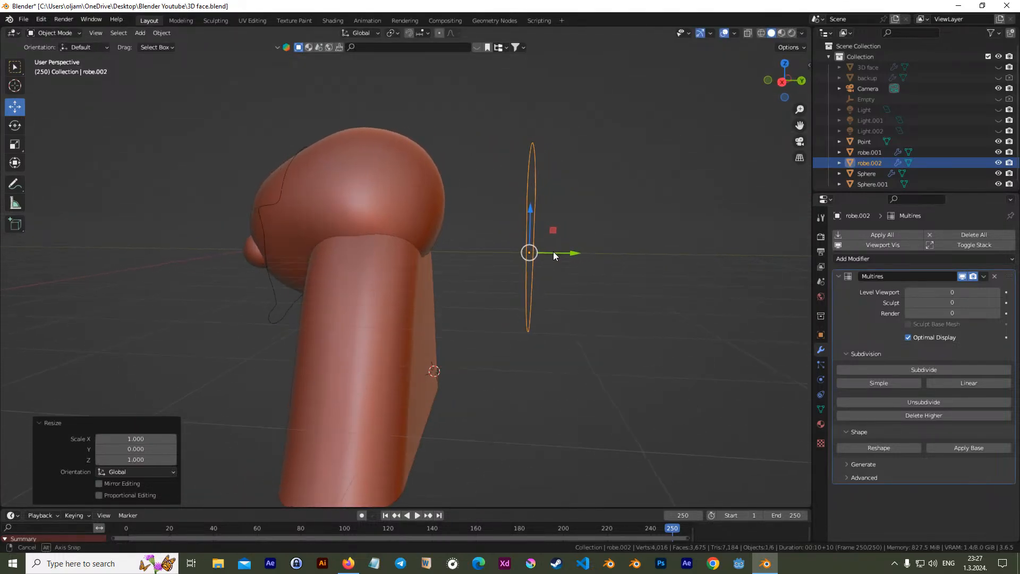
pyautogui.press('r')
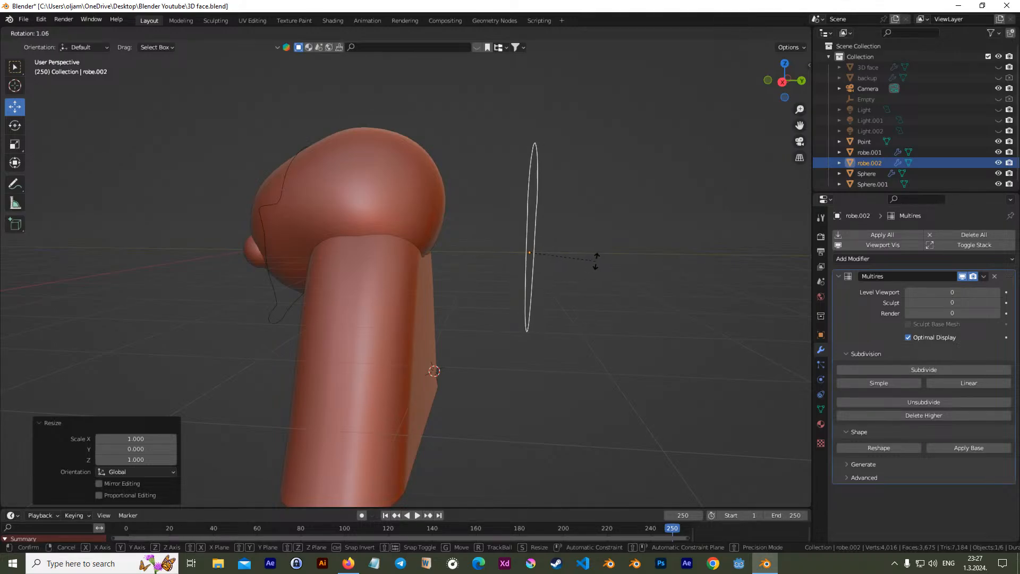
pyautogui.press('x')
pyautogui.write('90')
pyautogui.press('Return')
pyautogui.moveTo(649, 285); pyautogui.dragTo(570, 321, button='middle')
pyautogui.hotkey('ctrl', 'z')
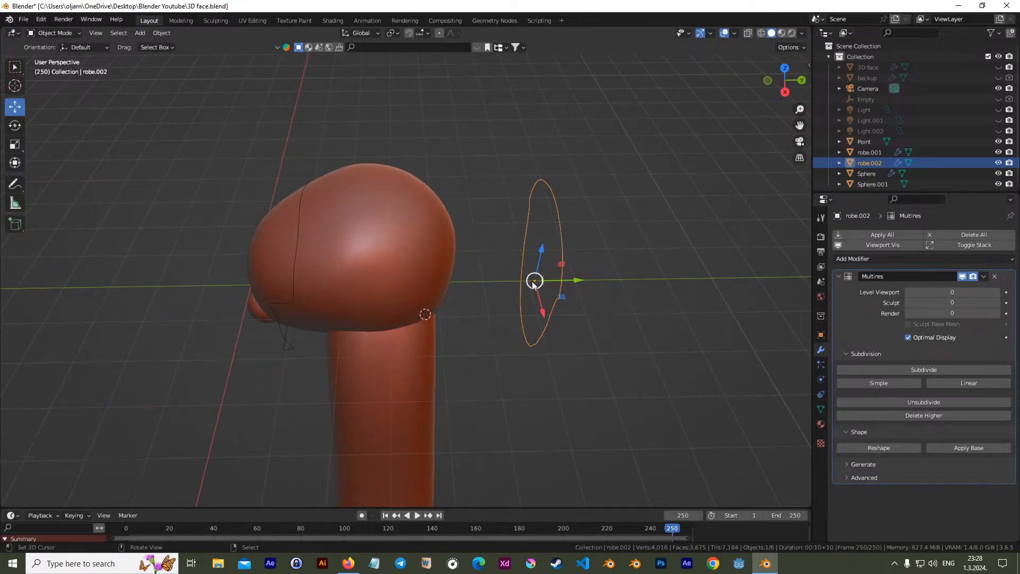
# Rotate the flattened outline copy -90° about the X axis so it lies horizontally
pyautogui.press('r')
pyautogui.write('x')
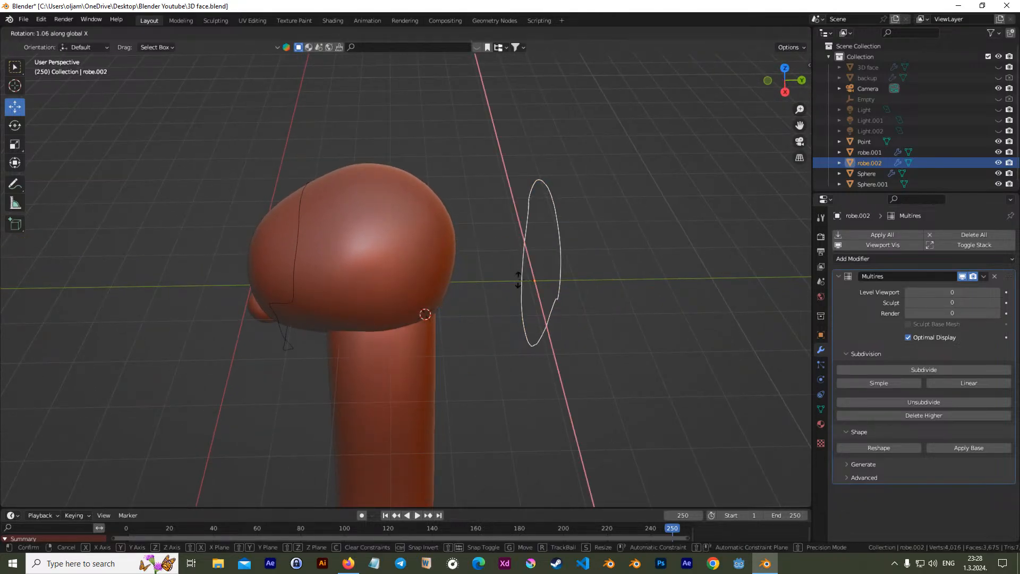
pyautogui.write('-90')
pyautogui.press('Return')
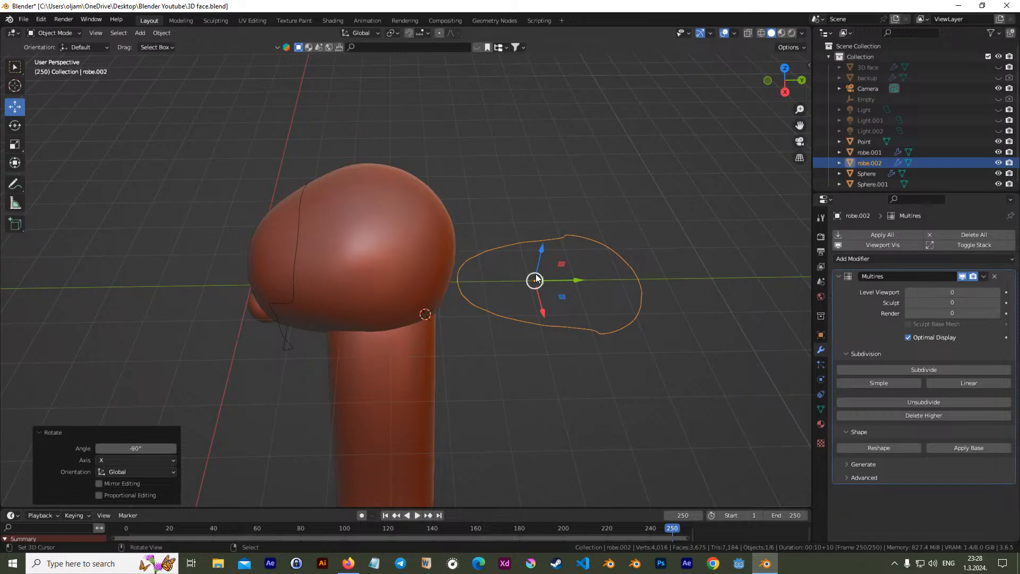
# In top view, move the horizontal outline -3.6833 m along Y so it is centred around the head
pyautogui.press('KP_7')
pyautogui.press('g')
pyautogui.press('y')
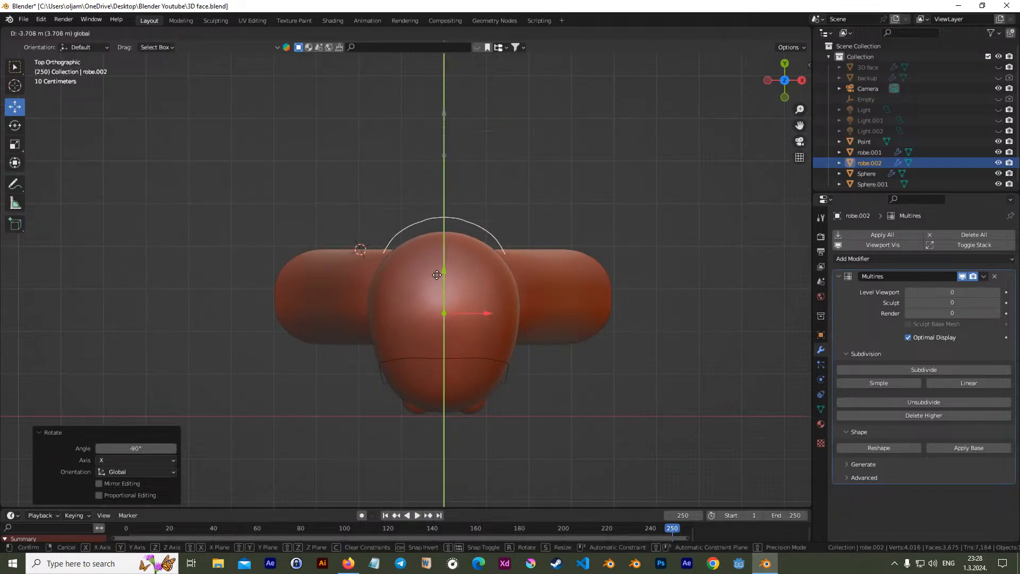
pyautogui.click(437, 273)
# Scale the horizontal outline uniformly by 1.861 and stretch it along X by about 1.66 to span the body's width
pyautogui.press('s')
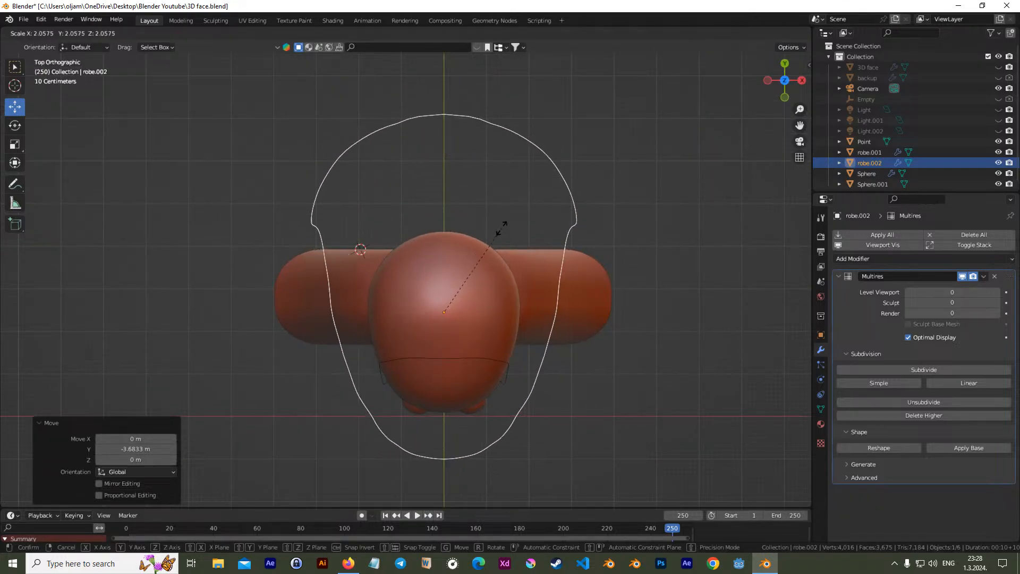
pyautogui.click(493, 238)
pyautogui.press('s')
pyautogui.press('x')
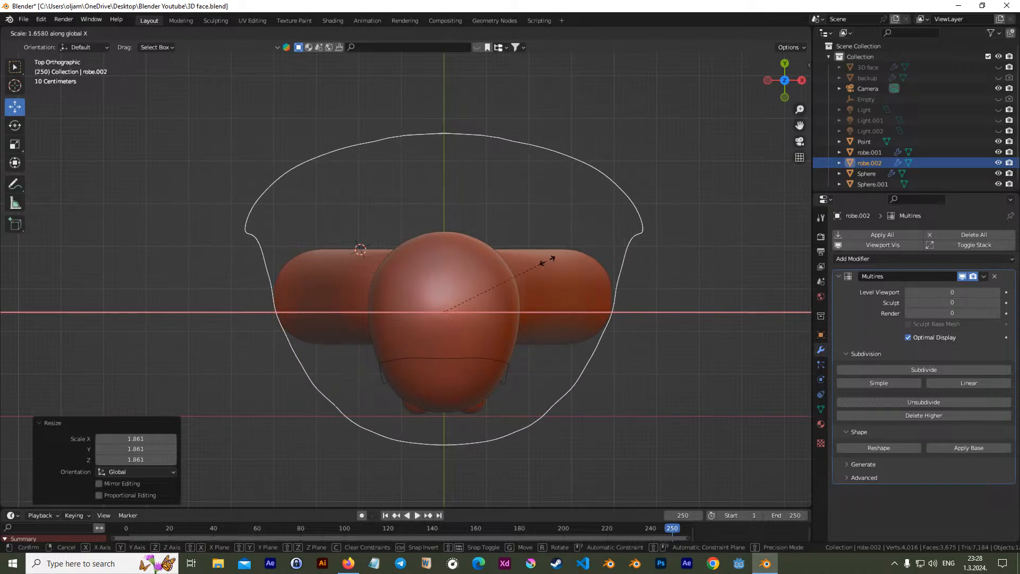
# Scale the robe.002 outline by 1.912 along X and lower it about 4.1 m along Z to the body's base
pyautogui.click(567, 264)
pyautogui.moveTo(567, 263); pyautogui.dragTo(488, 190, button='middle')
pyautogui.press('KP_1')
pyautogui.press('g')
pyautogui.press('z')
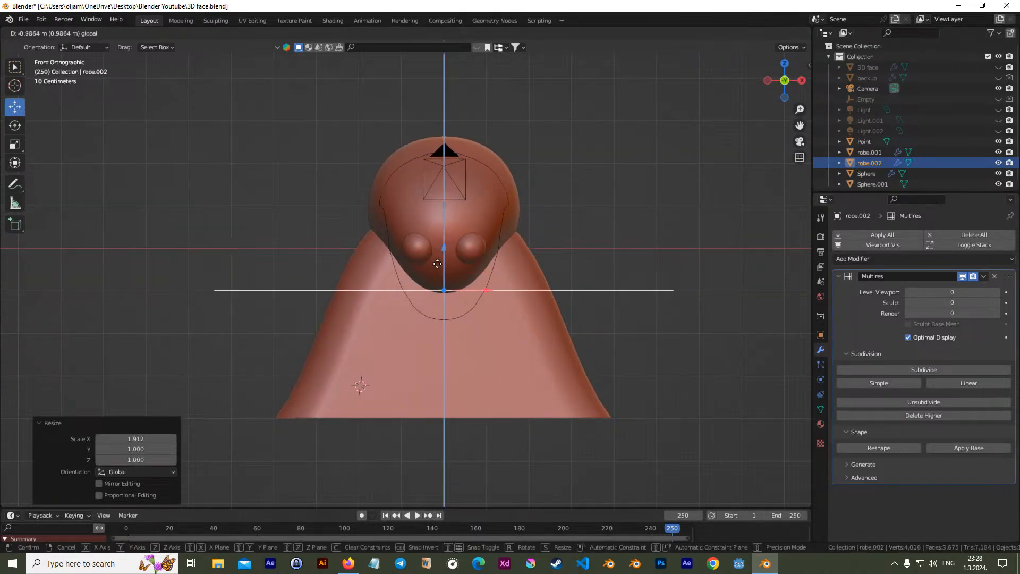
pyautogui.click(545, 358)
pyautogui.moveTo(545, 358)
pyautogui.mouseDown(button='middle')
pyautogui.moveTo(468, 368)
pyautogui.moveTo(509, 311)
pyautogui.moveTo(492, 342)
pyautogui.mouseUp(button='middle')
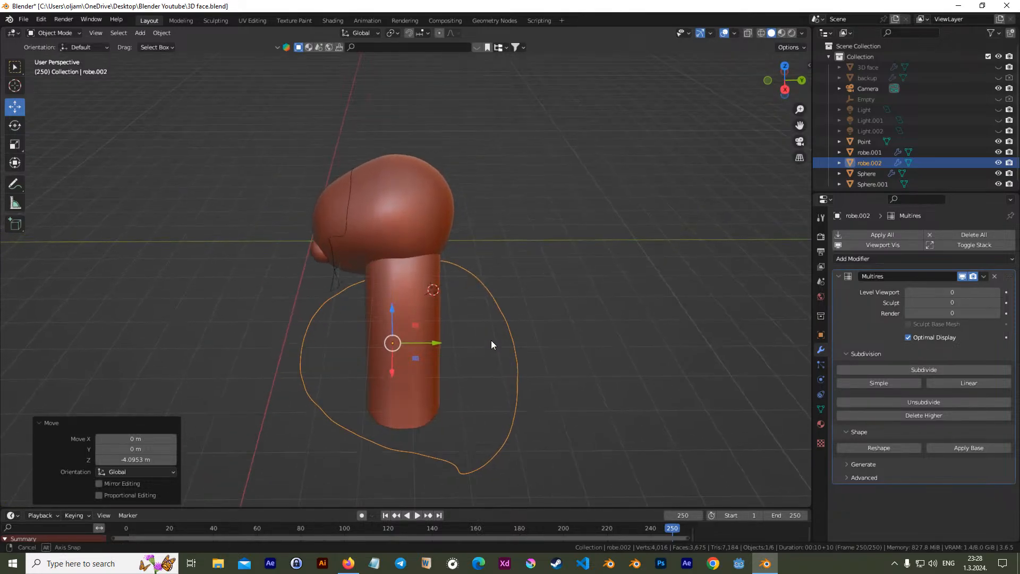
pyautogui.press('Tab')
pyautogui.press('Tab')
pyautogui.moveTo(437, 432)
pyautogui.mouseDown(button='middle')
pyautogui.moveTo(566, 403)
pyautogui.moveTo(623, 407)
pyautogui.mouseUp(button='middle')
pyautogui.press('Tab')
pyautogui.press('Tab')
# Duplicate the base outline about 1.16 m upward along Z and rotate the copy about 7.6°
pyautogui.moveTo(457, 360)
pyautogui.mouseDown(button='middle')
pyautogui.moveTo(476, 409)
pyautogui.moveTo(497, 365)
pyautogui.mouseUp(button='middle')
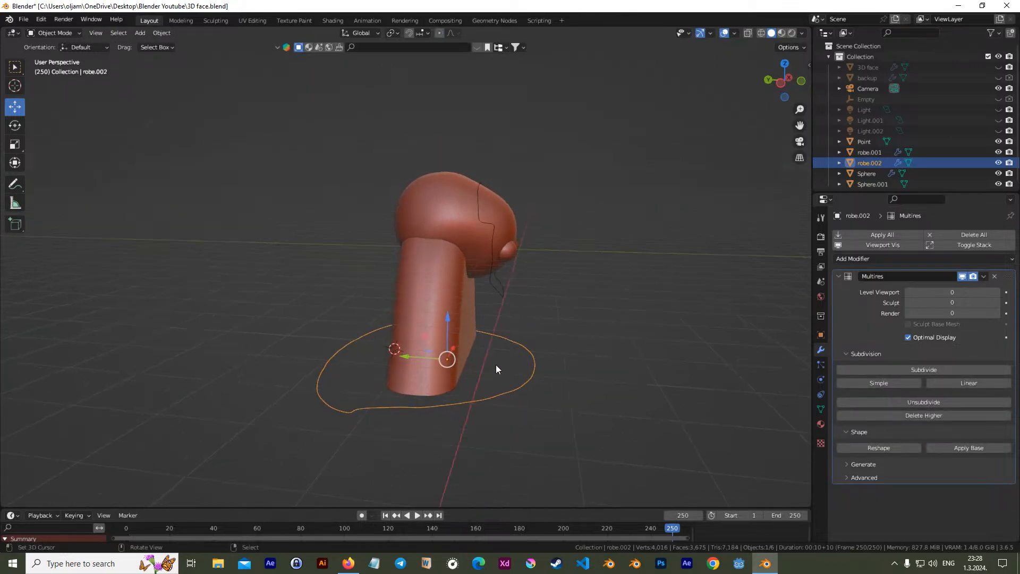
pyautogui.hotkey('shift', 'd')
pyautogui.press('z')
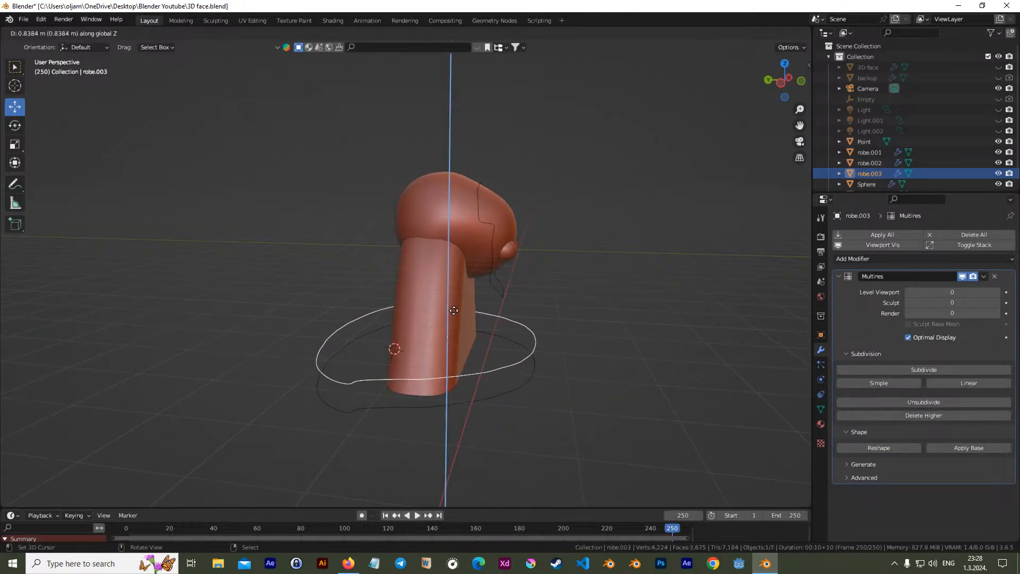
pyautogui.click(454, 304)
pyautogui.press('r')
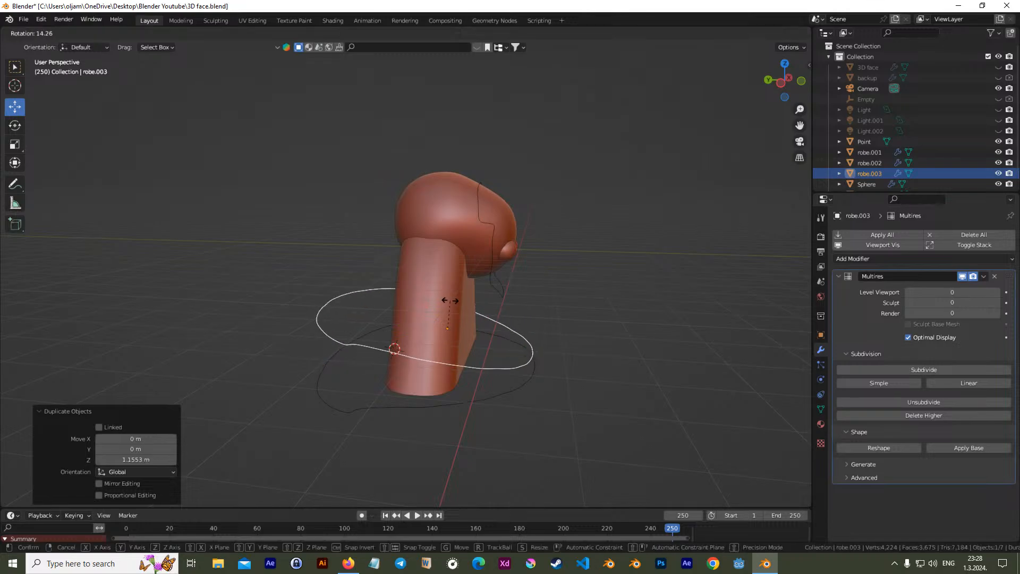
pyautogui.click(448, 299)
# Move the tilted copy about 1.03 m along Y toward the back of the body
pyautogui.press('g')
pyautogui.press('y')
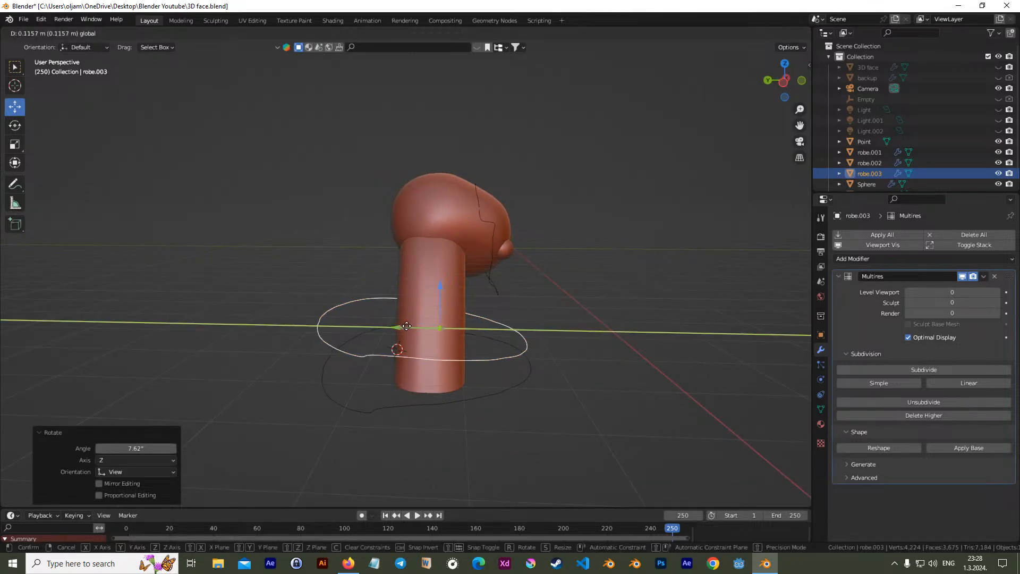
pyautogui.click(400, 326)
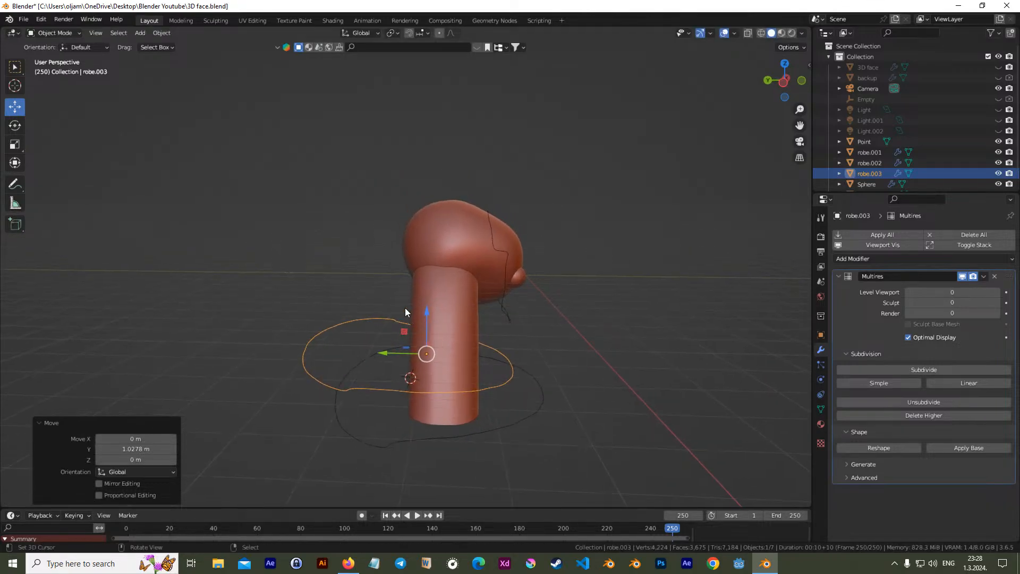
# Duplicate the robe.003 ring about 0.91 m upward with extra tilt, and raise the copy about 0.2 m more
pyautogui.hotkey('shift', 'd')
pyautogui.press('z')
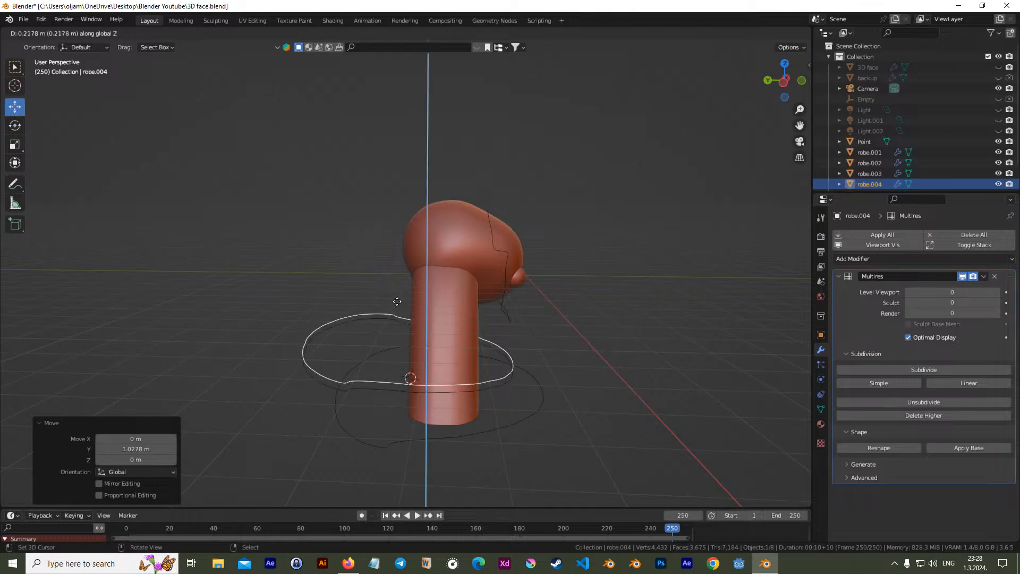
pyautogui.rightClick(396, 287)
pyautogui.press('r')
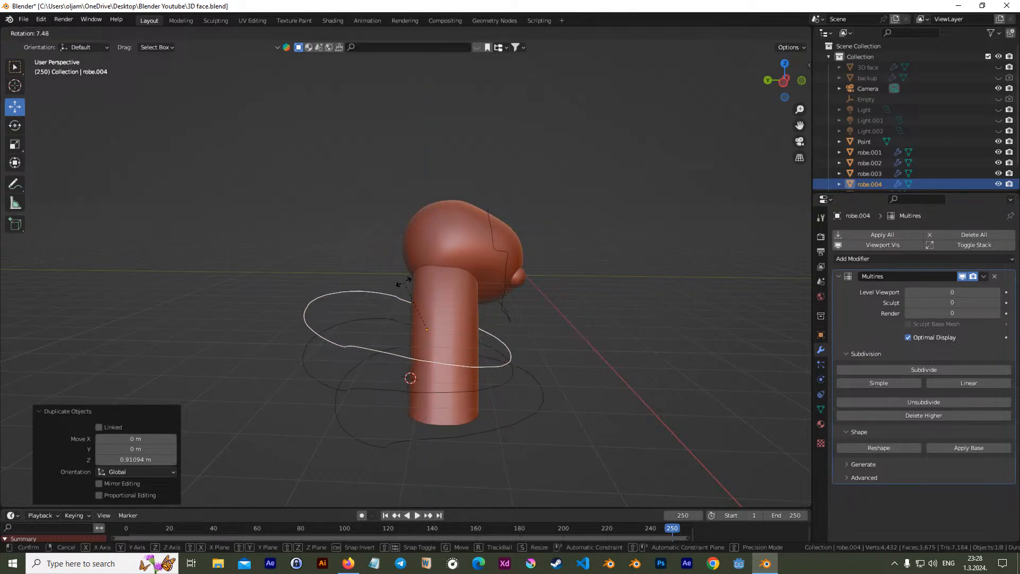
pyautogui.click(414, 301)
pyautogui.press('g')
pyautogui.press('z')
pyautogui.click(424, 295)
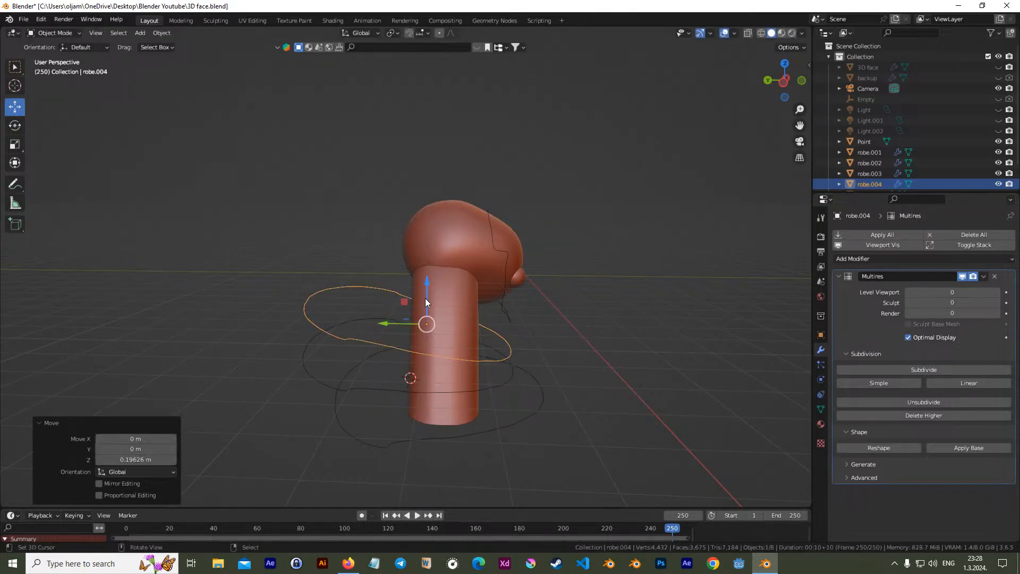
# Duplicate the robe.004 ring about 0.61 m upward, tilt it further back, and raise it about 0.18 m more
pyautogui.moveTo(424, 295); pyautogui.dragTo(441, 305, button='middle')
pyautogui.hotkey('shift', 'd')
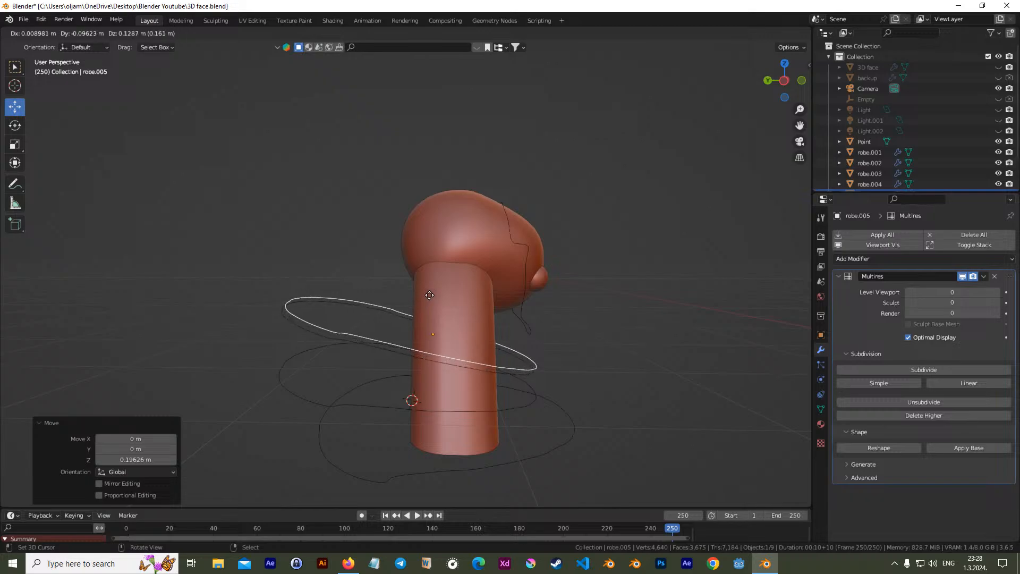
pyautogui.press('z')
pyautogui.click(431, 280)
pyautogui.press('r')
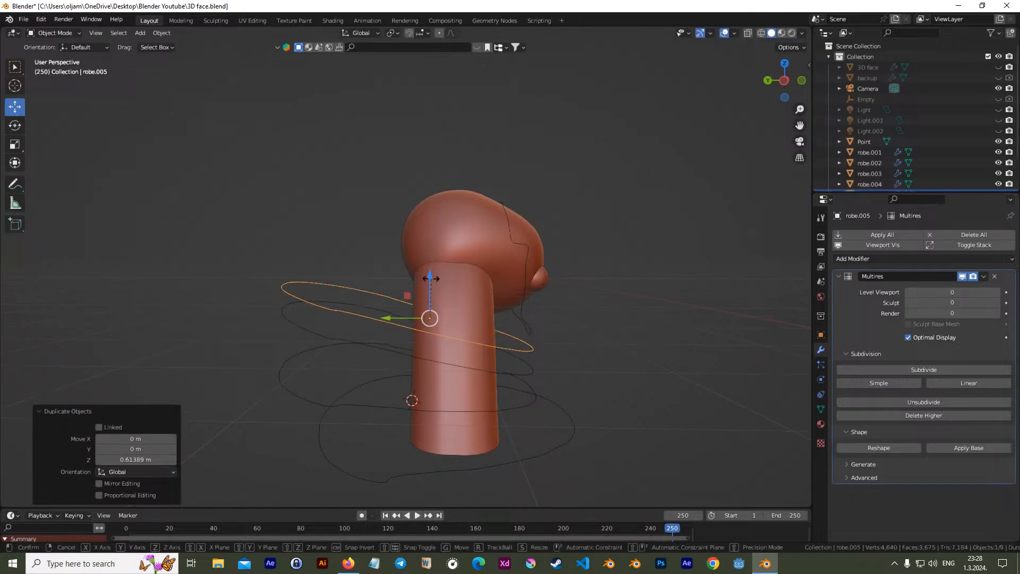
pyautogui.click(440, 279)
pyautogui.moveTo(431, 279); pyautogui.dragTo(429, 269)
# Duplicate the robe.005 ring about 0.5 m upward with a steeper tilt, and raise the copy about 0.36 m more
pyautogui.moveTo(450, 281); pyautogui.dragTo(481, 344, button='middle')
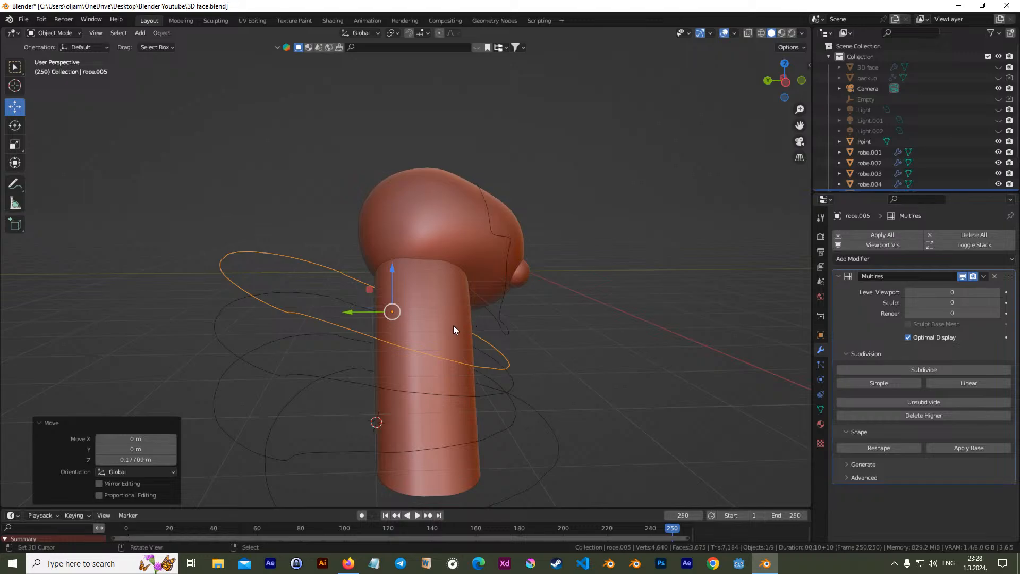
pyautogui.hotkey('shift', 'd')
pyautogui.press('z')
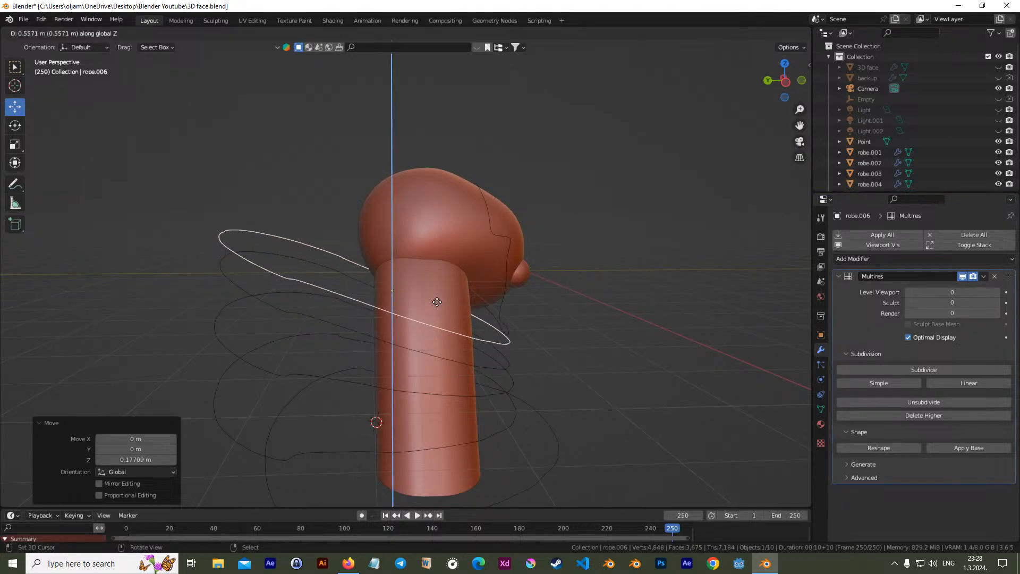
pyautogui.click(437, 304)
pyautogui.press('r')
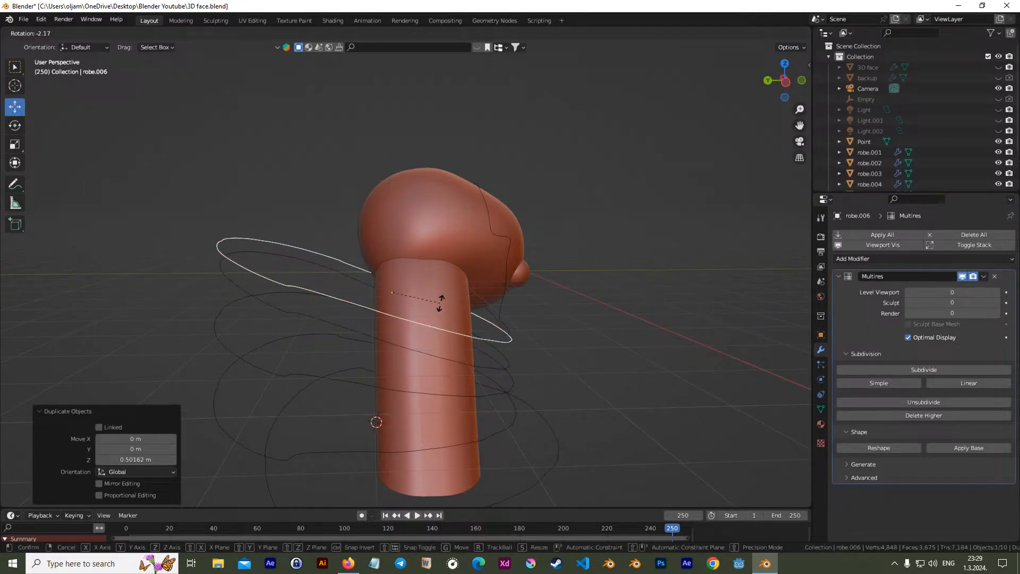
pyautogui.click(433, 303)
pyautogui.moveTo(399, 275); pyautogui.dragTo(397, 260)
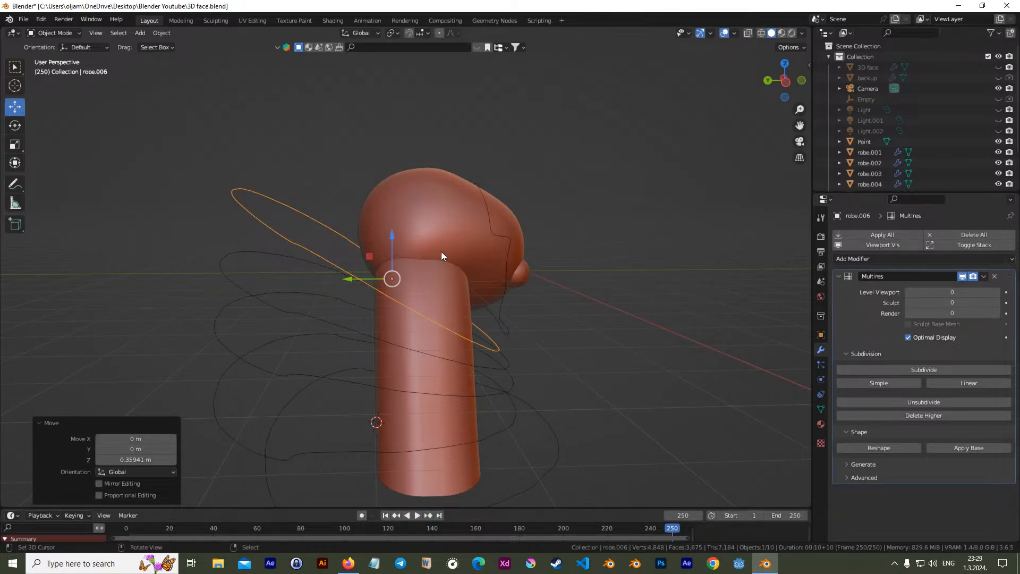
# Shift the robe.006 ring about 0.12 m forward along Y
pyautogui.moveTo(554, 257); pyautogui.dragTo(397, 248, button='middle')
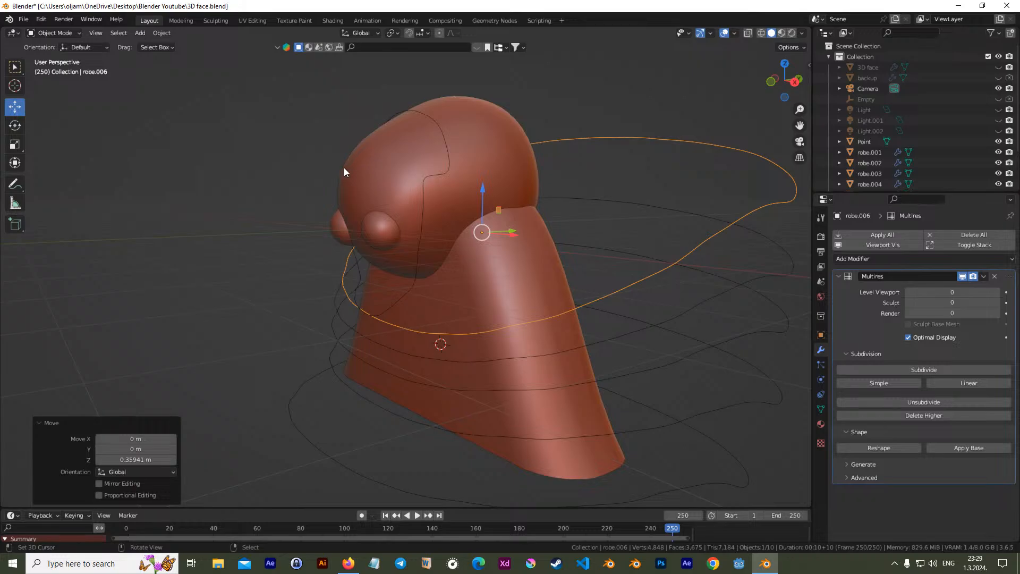
pyautogui.moveTo(542, 256); pyautogui.dragTo(495, 260, button='middle')
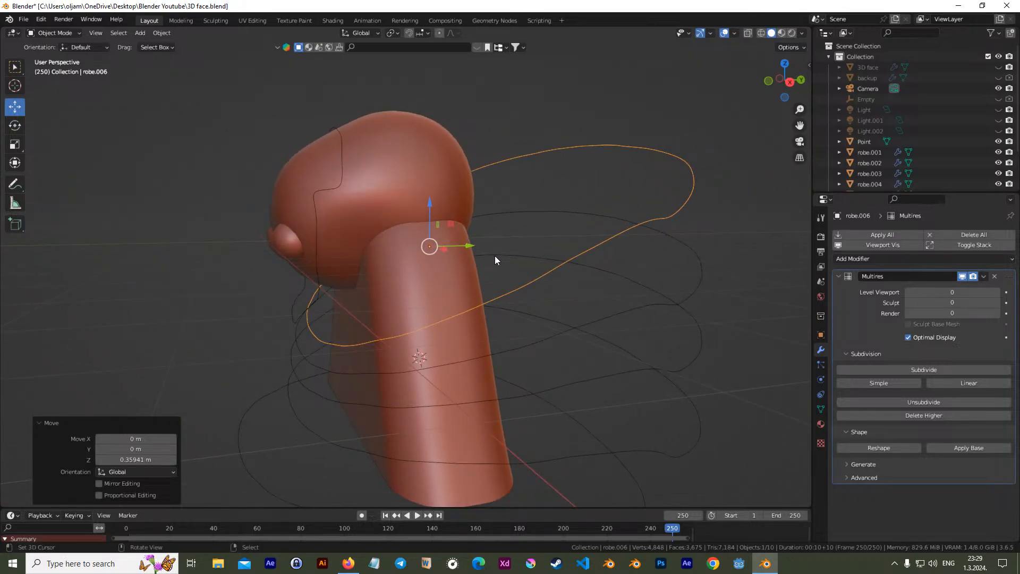
pyautogui.moveTo(389, 223)
pyautogui.mouseDown(button='middle')
pyautogui.moveTo(407, 221)
pyautogui.moveTo(372, 212)
pyautogui.moveTo(371, 223)
pyautogui.mouseUp(button='middle')
pyautogui.moveTo(463, 246); pyautogui.dragTo(442, 247)
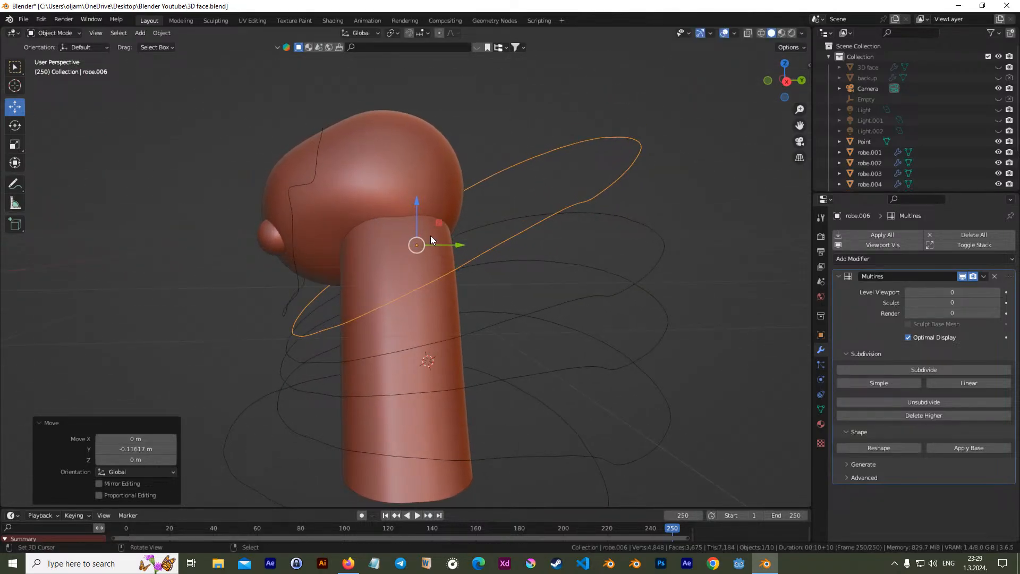
# Duplicate the robe.006 ring about 0.4 m upward along Z and tilt the copy more steeply
pyautogui.hotkey('shift', 'd')
pyautogui.press('z')
pyautogui.click(404, 213)
pyautogui.press('r')
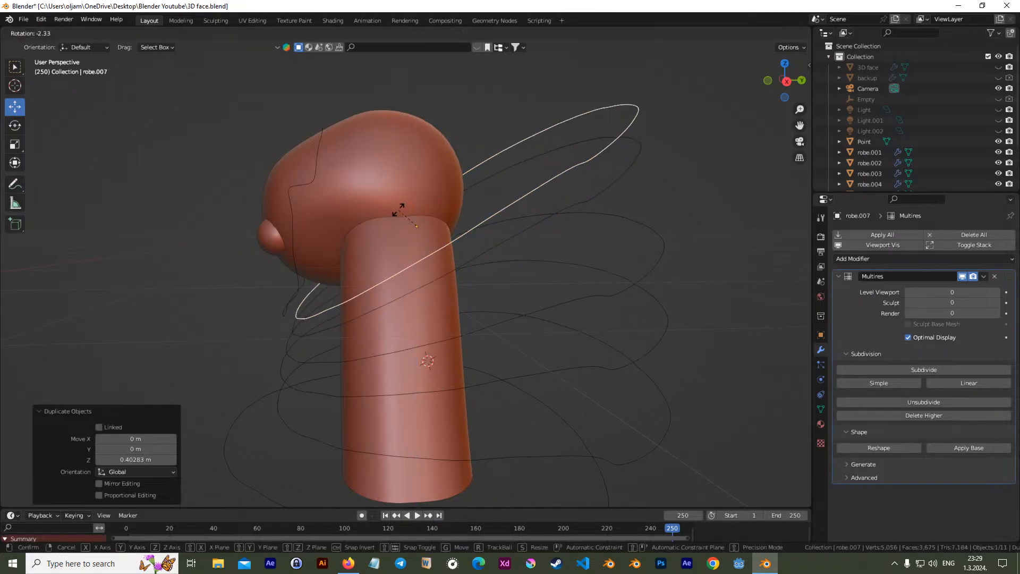
pyautogui.press('Escape')
# Move the topmost ring about 0.68 m forward along Y and raise it slightly along Z
pyautogui.moveTo(441, 226); pyautogui.dragTo(409, 225)
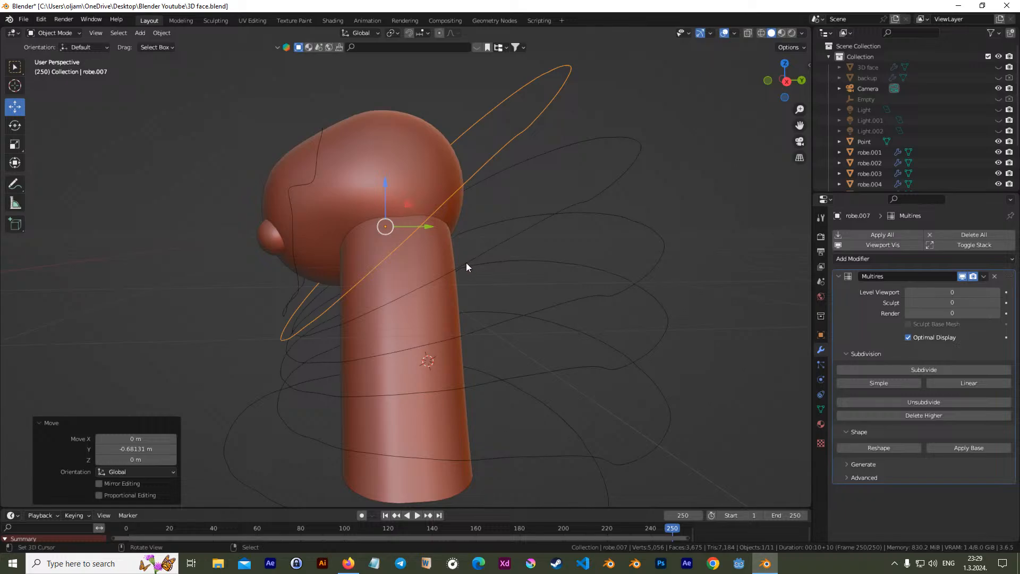
pyautogui.press('KP_1')
pyautogui.moveTo(445, 187); pyautogui.dragTo(447, 174)
# Adjust the vertical spacing of the lower robe rings along the Z axis
pyautogui.moveTo(373, 314); pyautogui.dragTo(296, 320, button='middle')
pyautogui.click(272, 365)
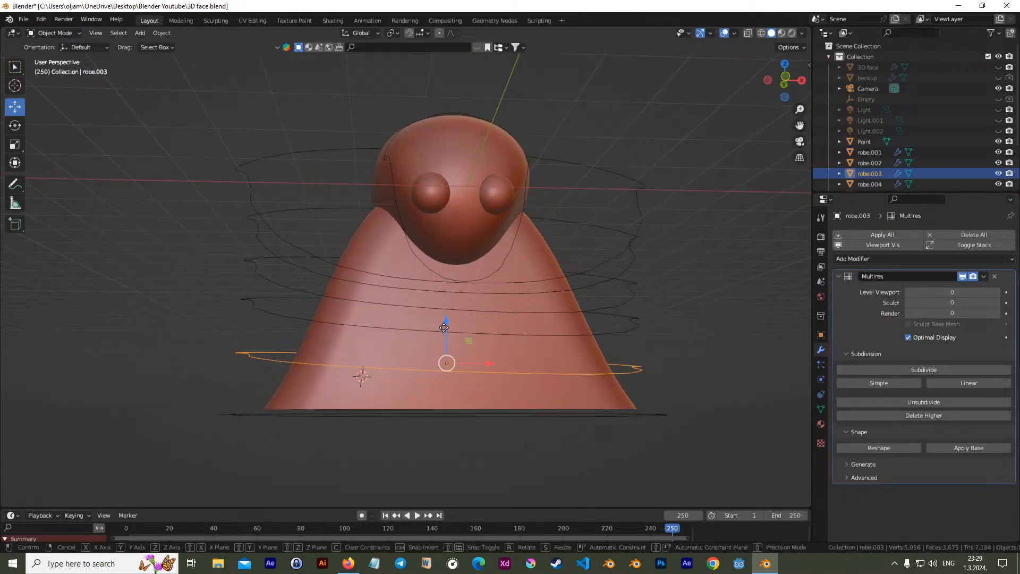
pyautogui.click(297, 321)
pyautogui.hotkey('shift', 'd')
pyautogui.press('z')
pyautogui.click(326, 295)
# Rotate the robe.005 and robe.006 rings slightly in the front view to level them
pyautogui.press('KP_1')
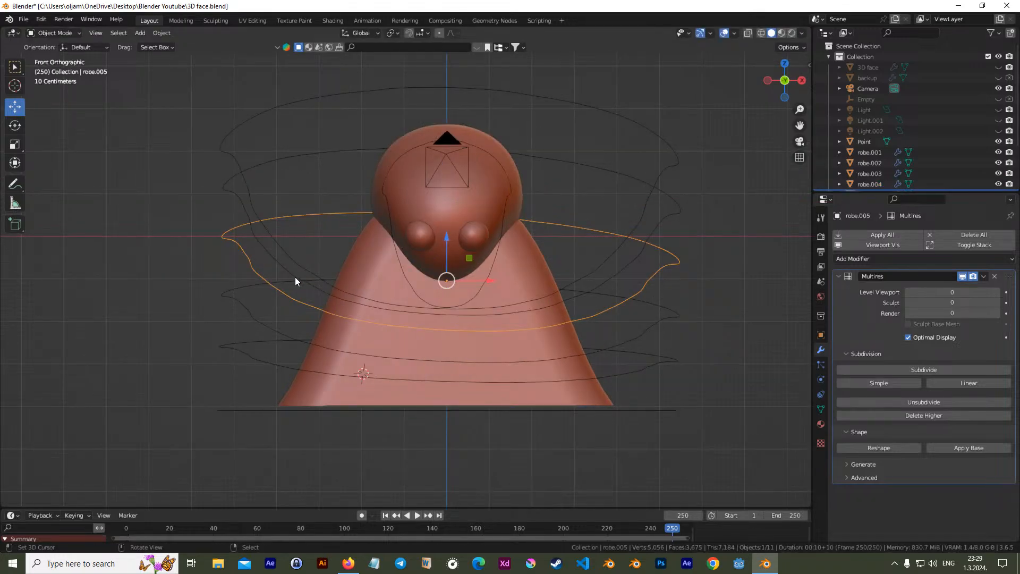
pyautogui.press('r')
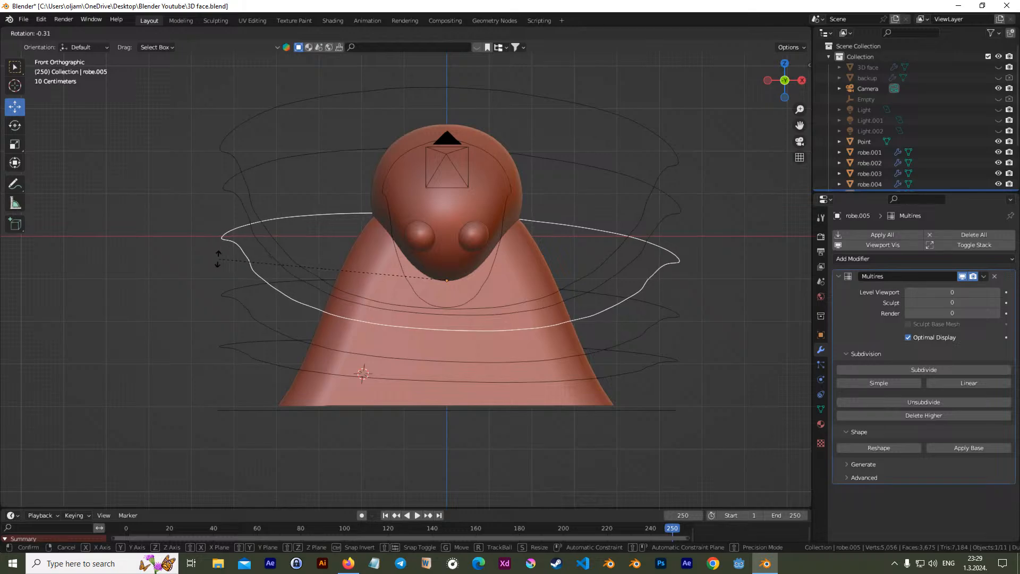
pyautogui.click(167, 259)
pyautogui.click(263, 247)
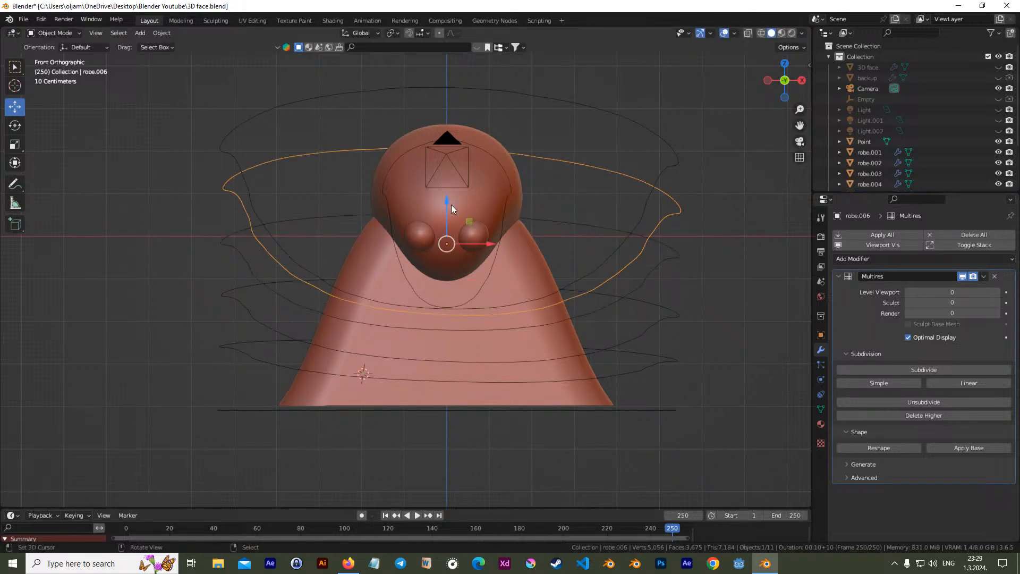
pyautogui.press('r')
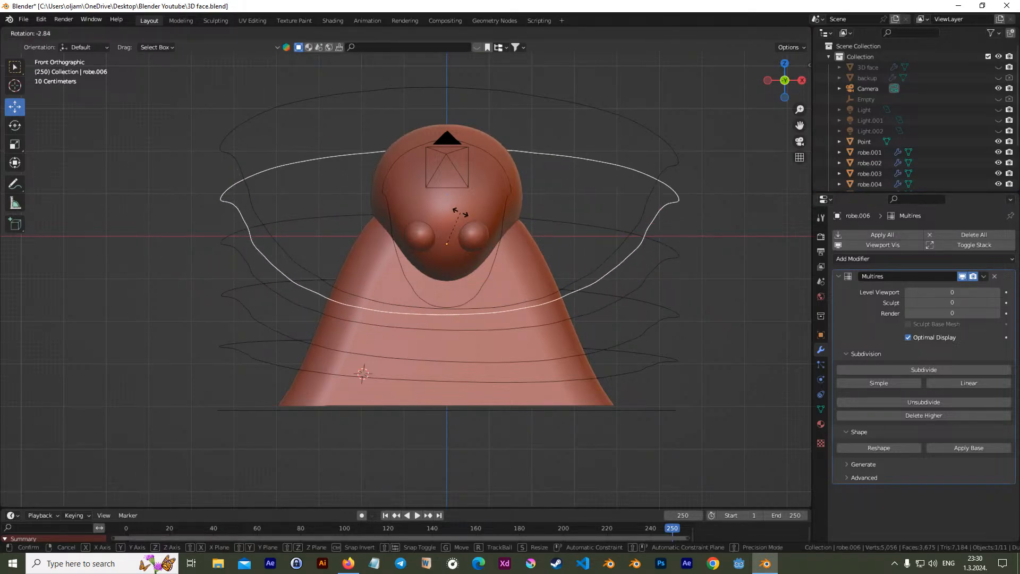
pyautogui.click(442, 212)
# Duplicate the face-opening outline upward and back over the head, and scale the copy by 1.292
pyautogui.moveTo(442, 213); pyautogui.dragTo(578, 222, button='middle')
pyautogui.click(493, 189)
pyautogui.hotkey('shift', 'd')
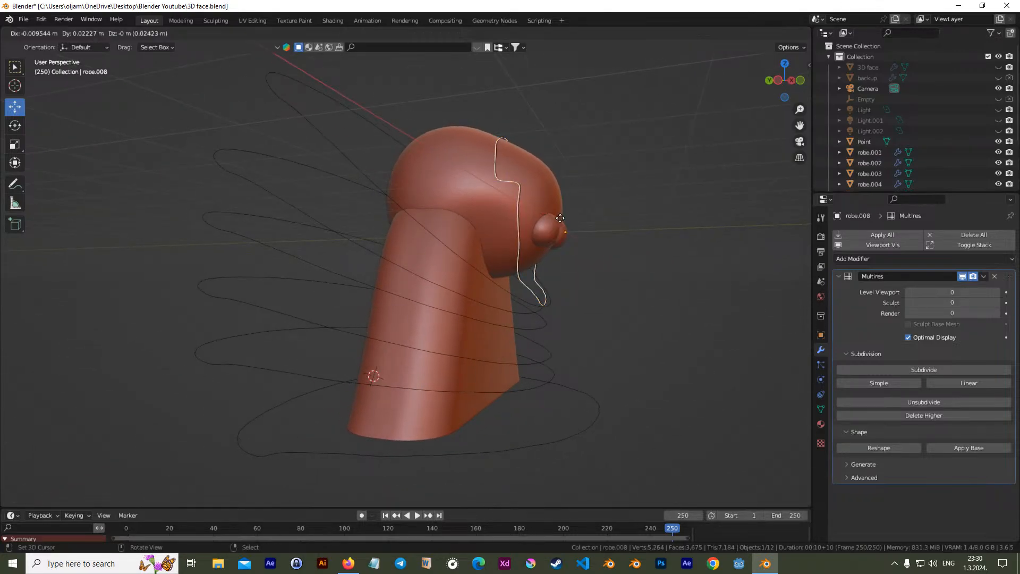
pyautogui.click(529, 200)
pyautogui.press('s')
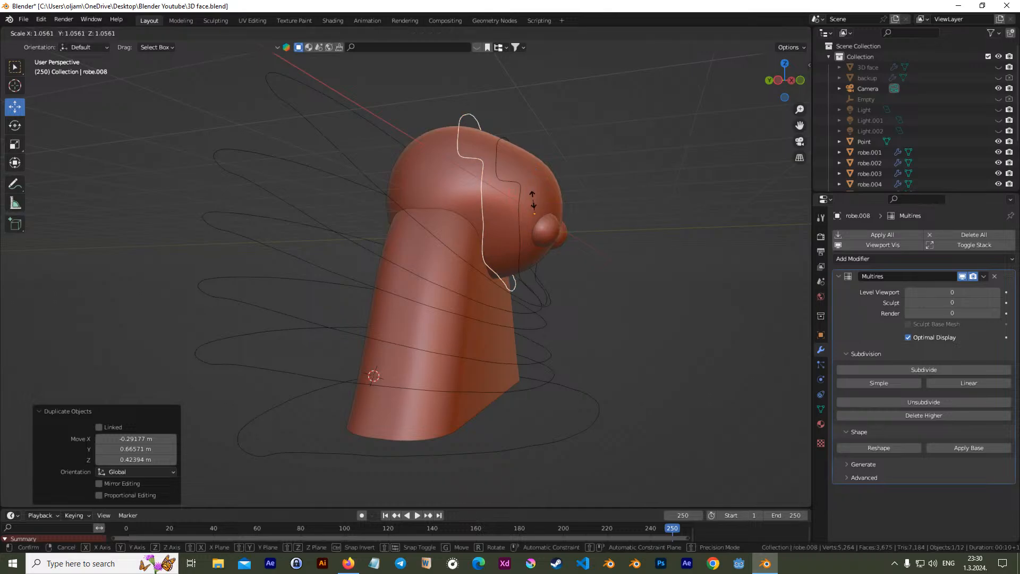
pyautogui.click(535, 201)
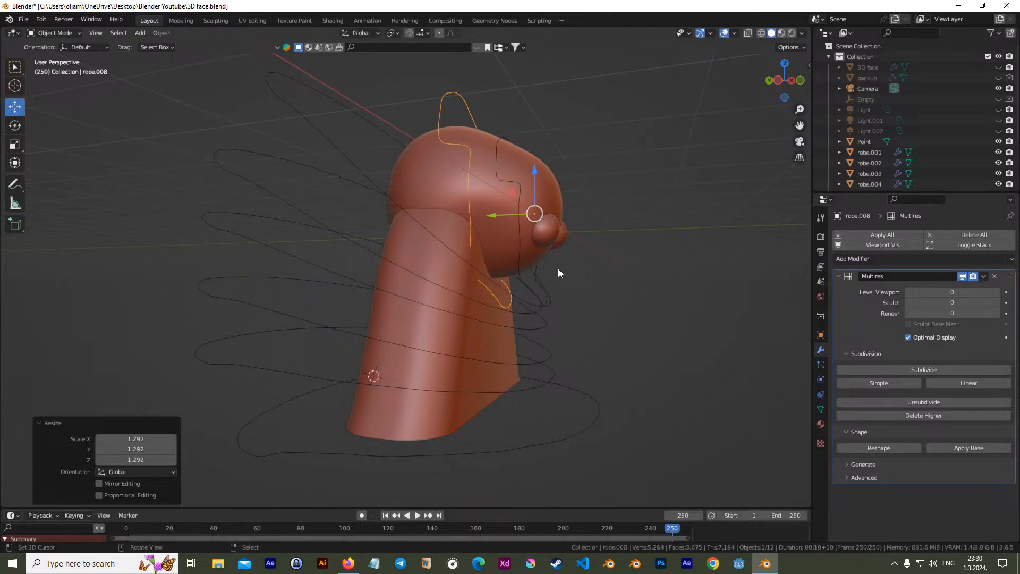
# Scale the copied hood outline down along the Y axis
pyautogui.press('s')
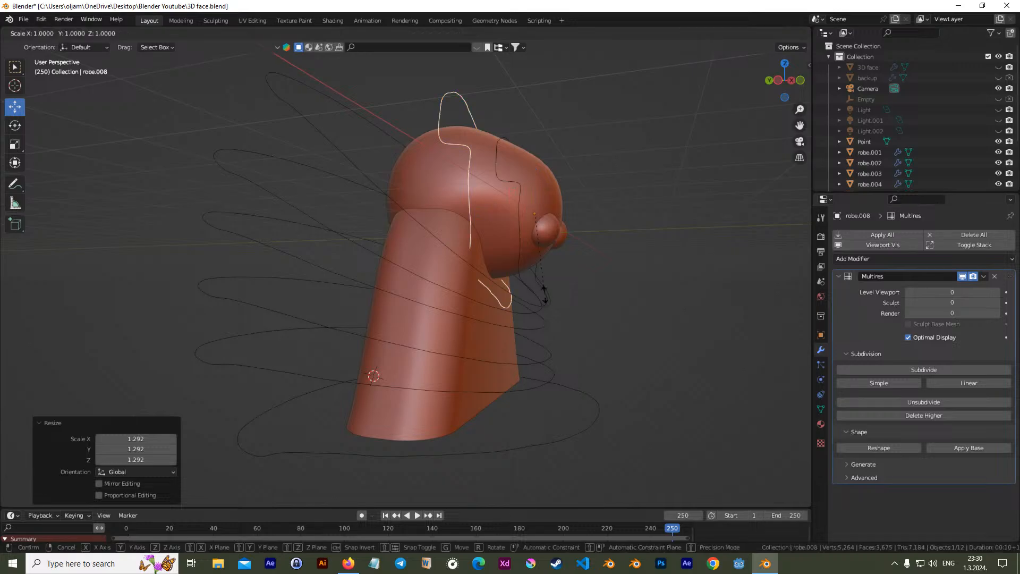
pyautogui.press('y')
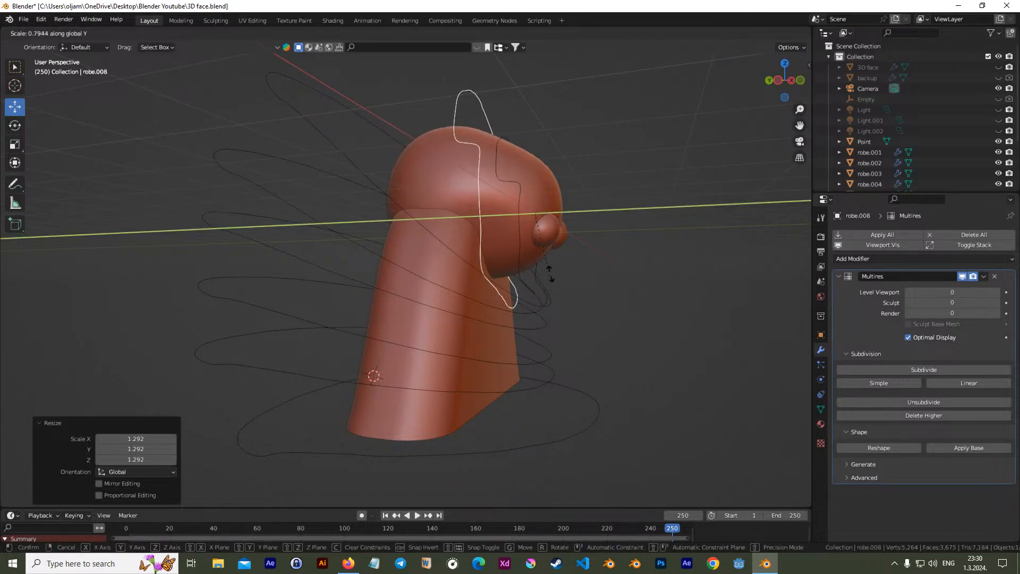
pyautogui.click(549, 233)
# Shift the hood outline about 0.4 m back along Y and tilt it around the head
pyautogui.moveTo(533, 194); pyautogui.dragTo(498, 201)
pyautogui.press('r')
pyautogui.click(521, 178)
pyautogui.moveTo(611, 239); pyautogui.dragTo(398, 237, button='middle')
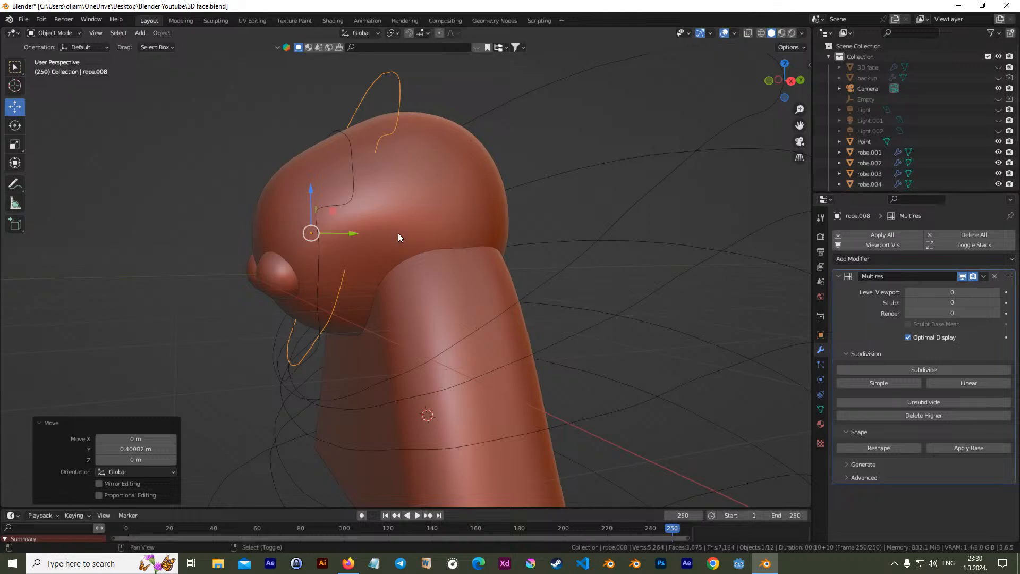
# Scale the hood outline along Z and lower it slightly
pyautogui.press('s')
pyautogui.press('z')
pyautogui.click(317, 204)
pyautogui.moveTo(317, 204); pyautogui.dragTo(322, 216)
# Lower the robe.005 and robe.006 rings along Z to tighten the robe's middle section
pyautogui.moveTo(369, 228); pyautogui.dragTo(499, 219, button='middle')
pyautogui.click(511, 396)
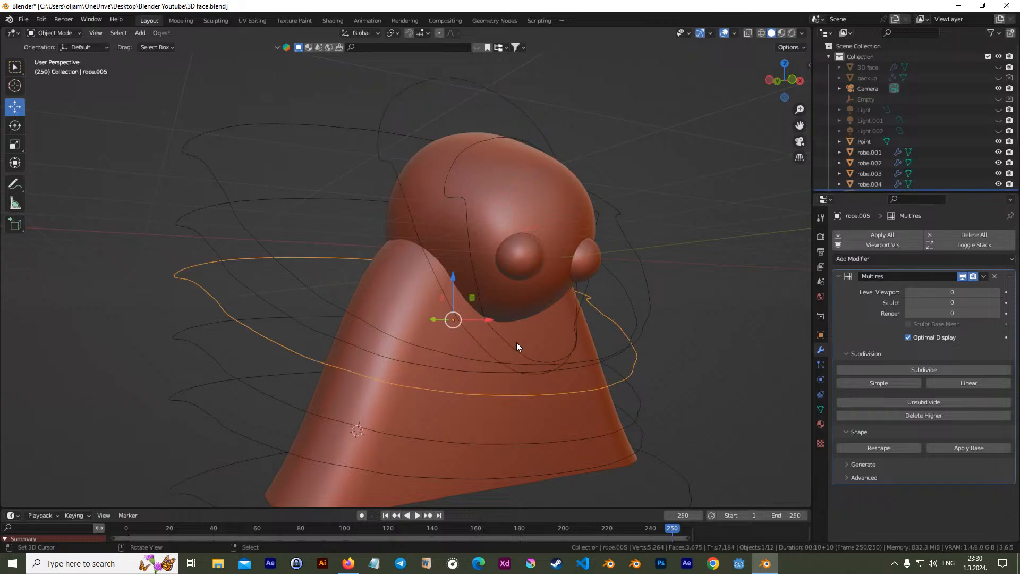
pyautogui.press('g')
pyautogui.hotkey('shift', 'x')
pyautogui.click(431, 365)
pyautogui.click(431, 366)
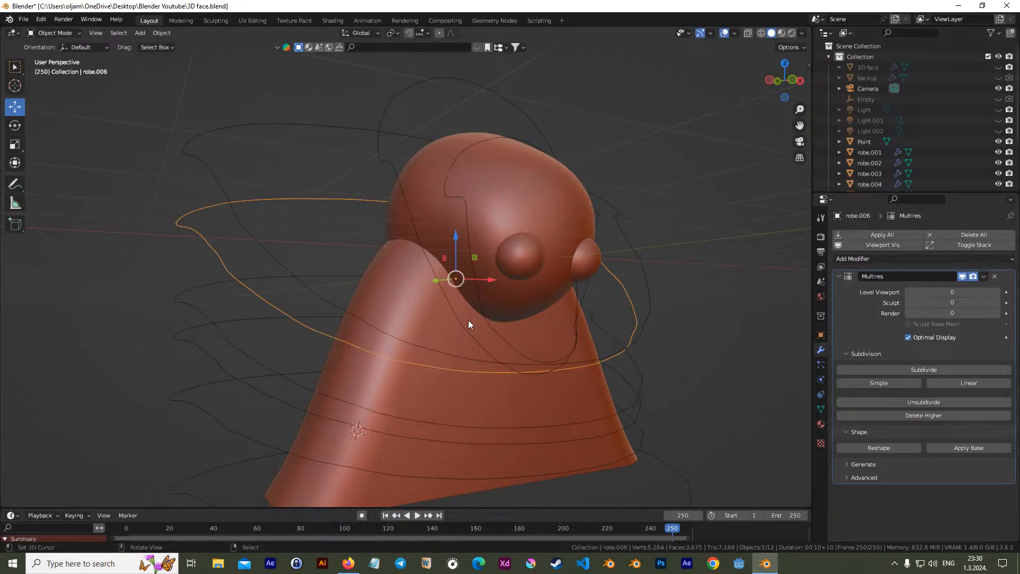
pyautogui.moveTo(454, 254); pyautogui.dragTo(461, 350)
pyautogui.click(460, 351)
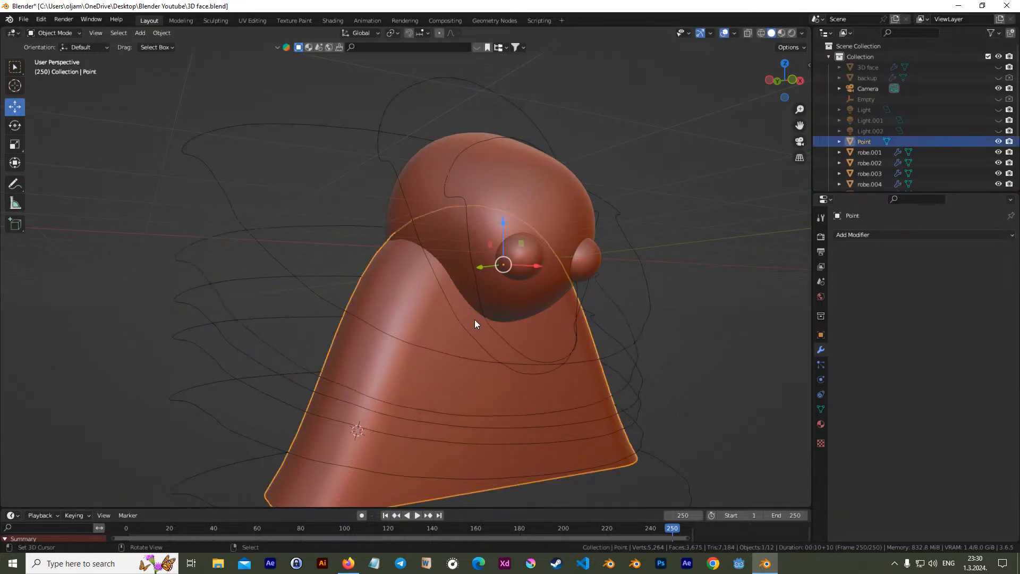
# Shift the robe.008 hood outline about 0.27 m along X to centre it over the head
pyautogui.click(448, 358)
pyautogui.moveTo(469, 226); pyautogui.dragTo(519, 322)
pyautogui.moveTo(519, 319); pyautogui.dragTo(372, 303, button='middle')
pyautogui.click(338, 260)
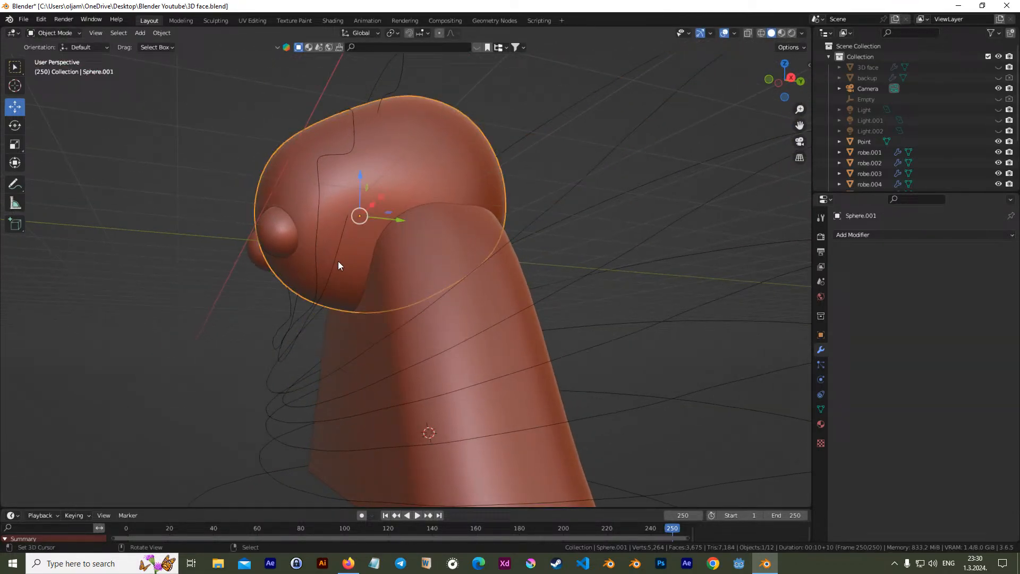
pyautogui.click(311, 322)
pyautogui.moveTo(310, 323); pyautogui.dragTo(388, 346, button='middle')
pyautogui.moveTo(478, 238)
pyautogui.mouseDown()
pyautogui.moveTo(499, 236)
pyautogui.moveTo(481, 234)
pyautogui.mouseUp()
# Straighten the robe.008 outline by rotating it 6.54° in the front view, and widen it along X
pyautogui.press('KP_1')
pyautogui.press('r')
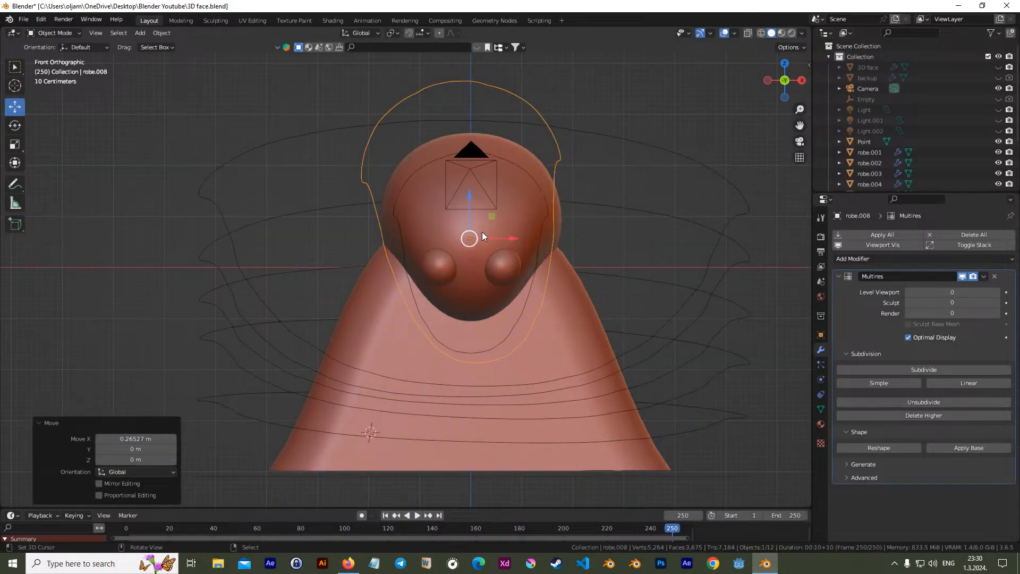
pyautogui.click(489, 230)
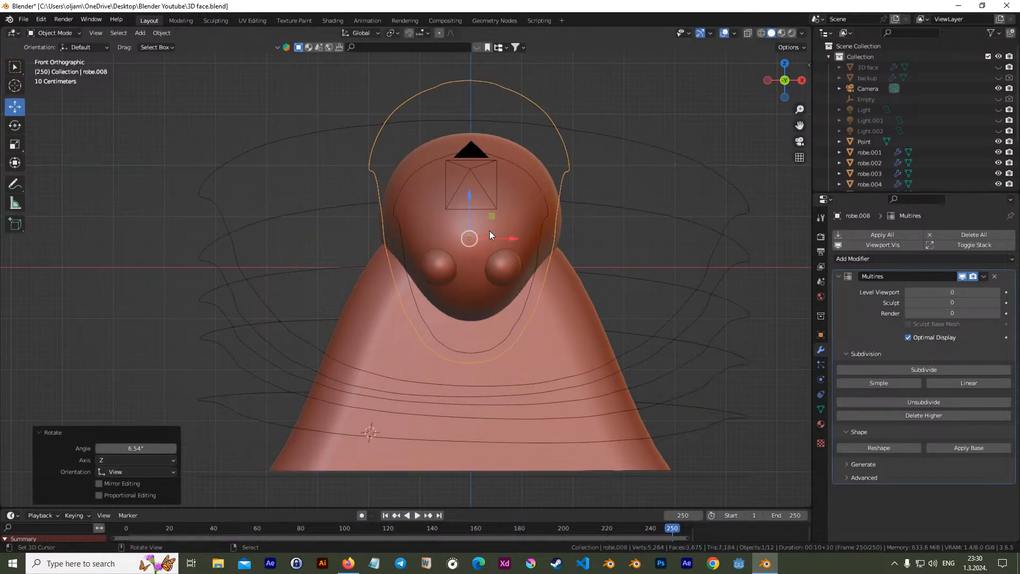
pyautogui.press('s')
pyautogui.press('x')
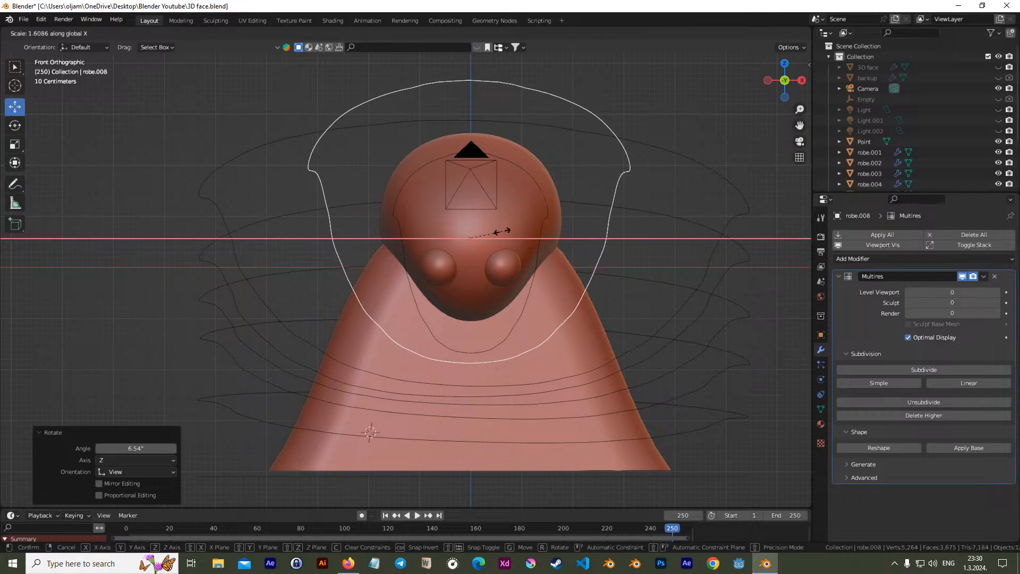
pyautogui.click(511, 229)
# Move the robe.008 hood outline back along Y, away from the face outline
pyautogui.click(406, 258)
pyautogui.moveTo(410, 262); pyautogui.dragTo(426, 276, button='middle')
pyautogui.click(323, 284)
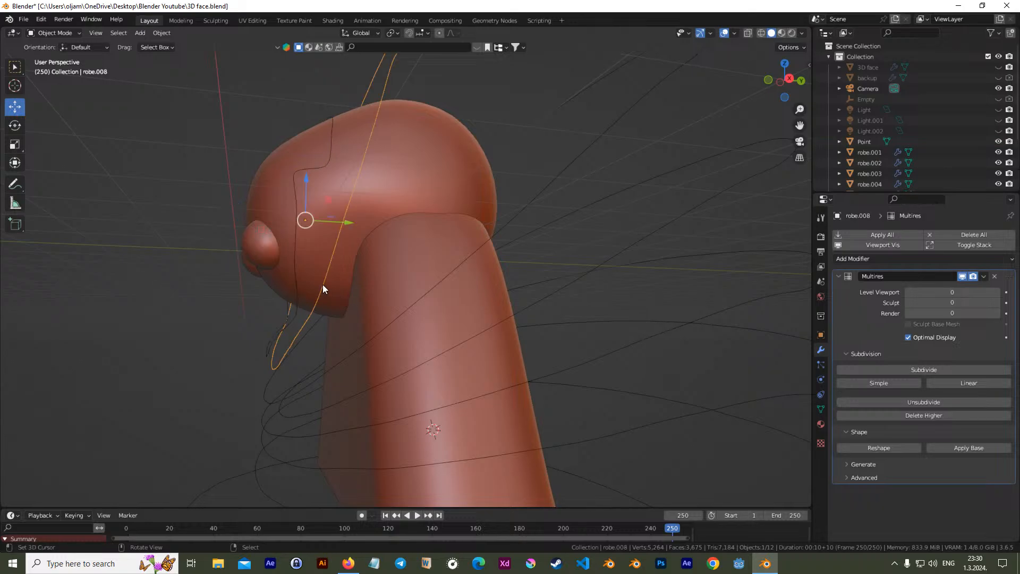
pyautogui.moveTo(297, 204); pyautogui.dragTo(343, 219)
# Duplicate the robe.001 face outline and place the copy about 0.22 m back along Y
pyautogui.moveTo(344, 219); pyautogui.dragTo(527, 310, button='middle')
pyautogui.click(424, 295)
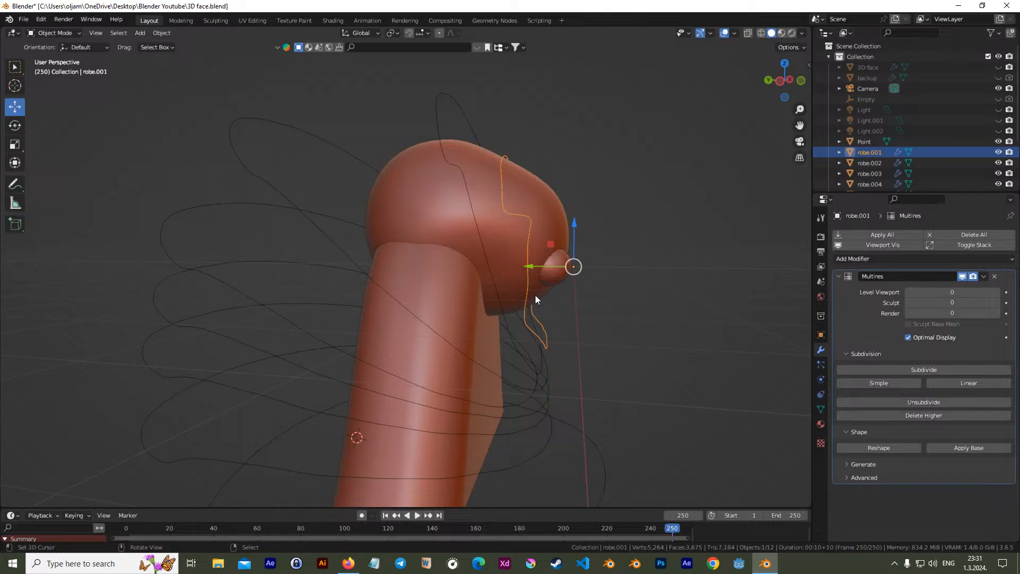
pyautogui.hotkey('shift', 'd')
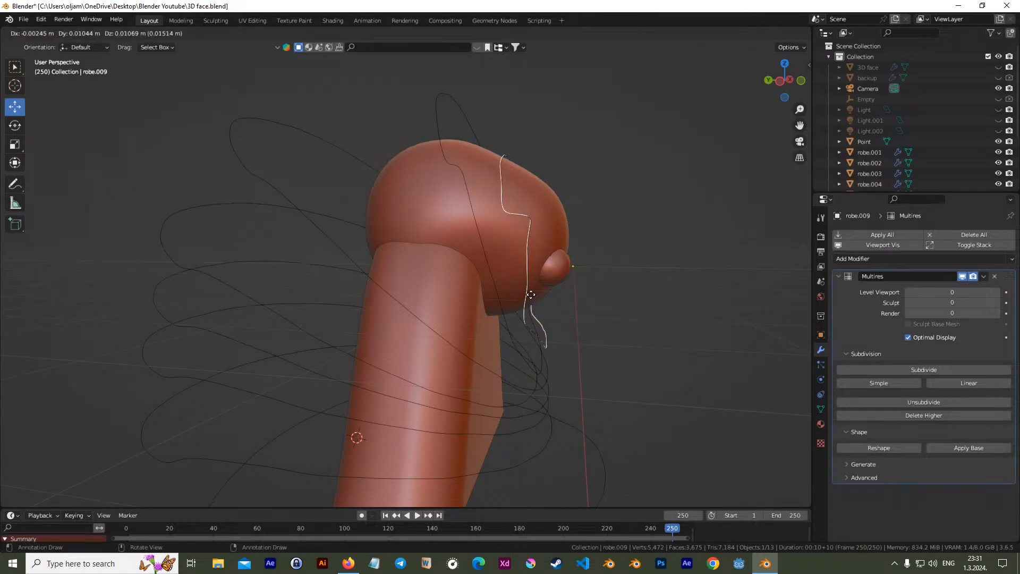
pyautogui.press('x')
pyautogui.press('y')
pyautogui.click(521, 286)
# Scale the copied face outline to about 1.48 along X and 1.18 along Z
pyautogui.moveTo(520, 286); pyautogui.dragTo(448, 286, button='middle')
pyautogui.press('s')
pyautogui.press('x')
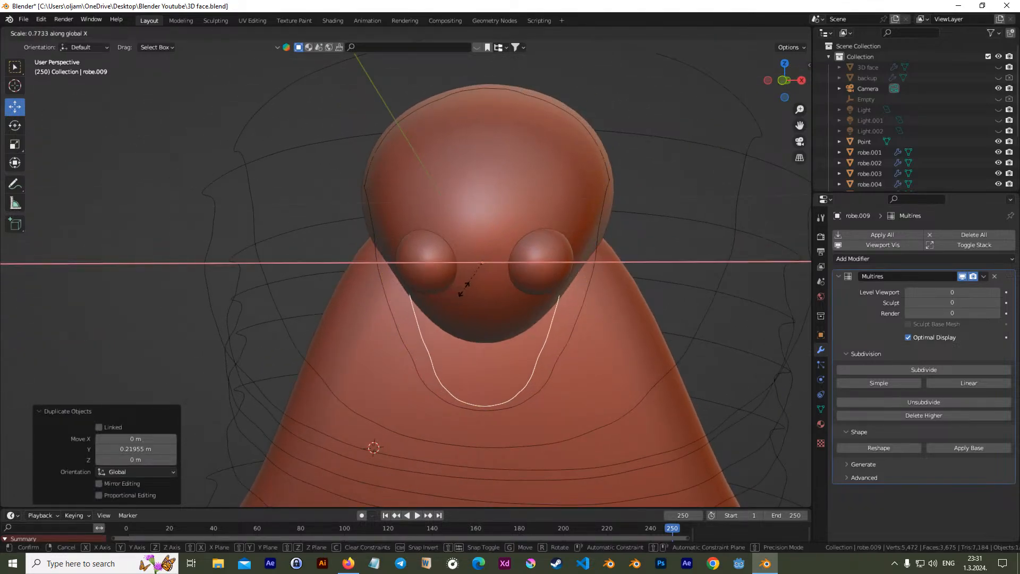
pyautogui.click(421, 278)
pyautogui.press('s')
pyautogui.press('z')
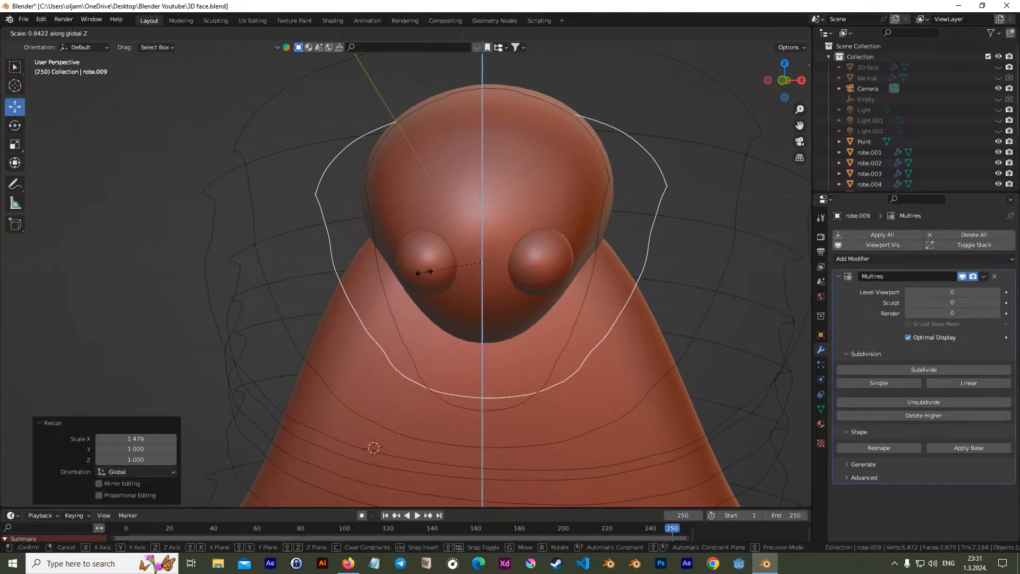
pyautogui.click(436, 314)
# Tilt the robe.009 outline about the X axis and raise it about 0.19 m along Z
pyautogui.moveTo(485, 302); pyautogui.dragTo(362, 231, button='middle')
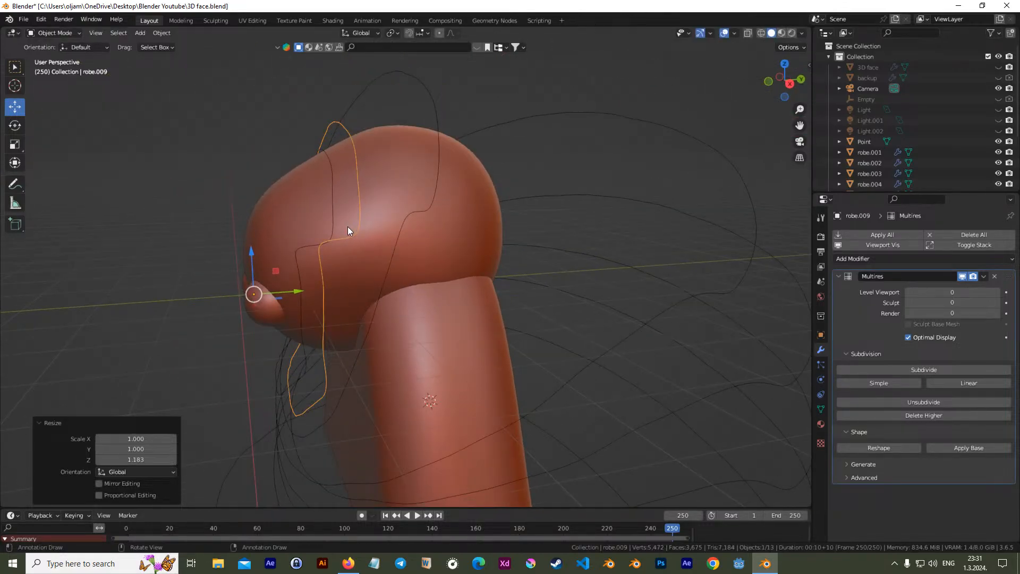
pyautogui.press('r')
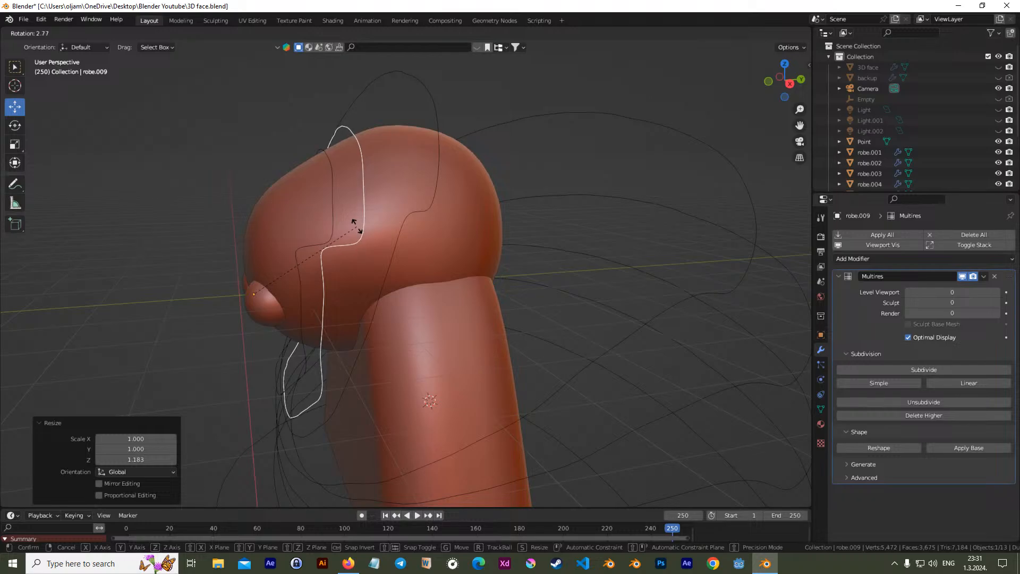
pyautogui.press('y')
pyautogui.press('x')
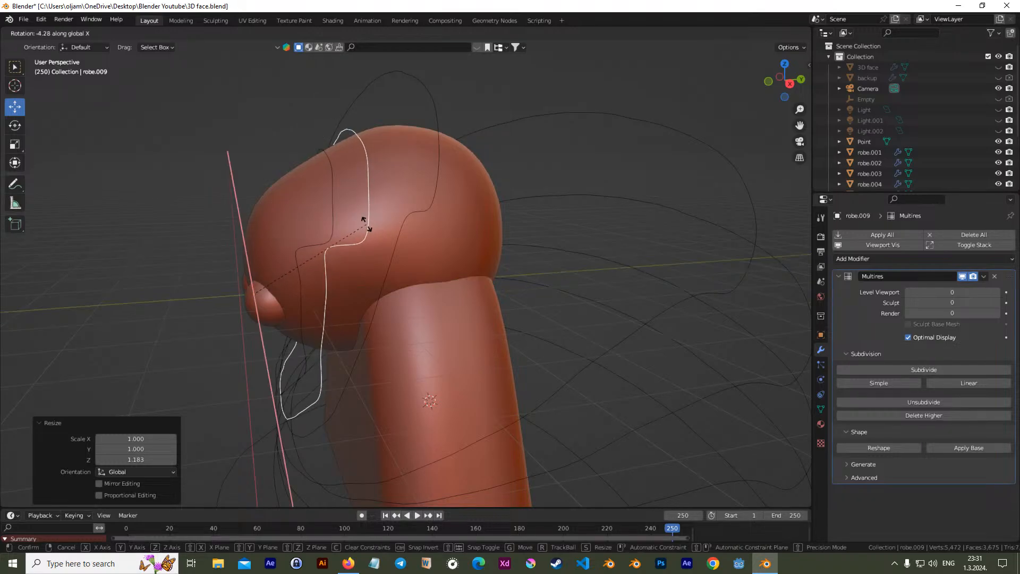
pyautogui.click(336, 216)
pyautogui.moveTo(253, 256); pyautogui.dragTo(252, 243)
# Duplicate the robe.007 ring in the right side view and place the copy about 0.35 m higher along Z
pyautogui.moveTo(340, 265); pyautogui.dragTo(577, 261, button='middle')
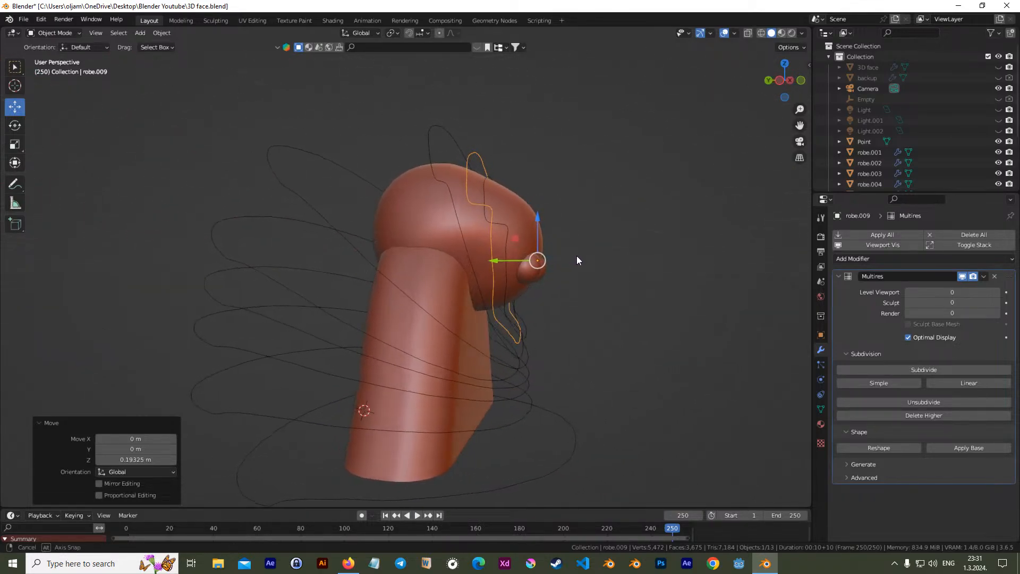
pyautogui.click(379, 275)
pyautogui.click(371, 261)
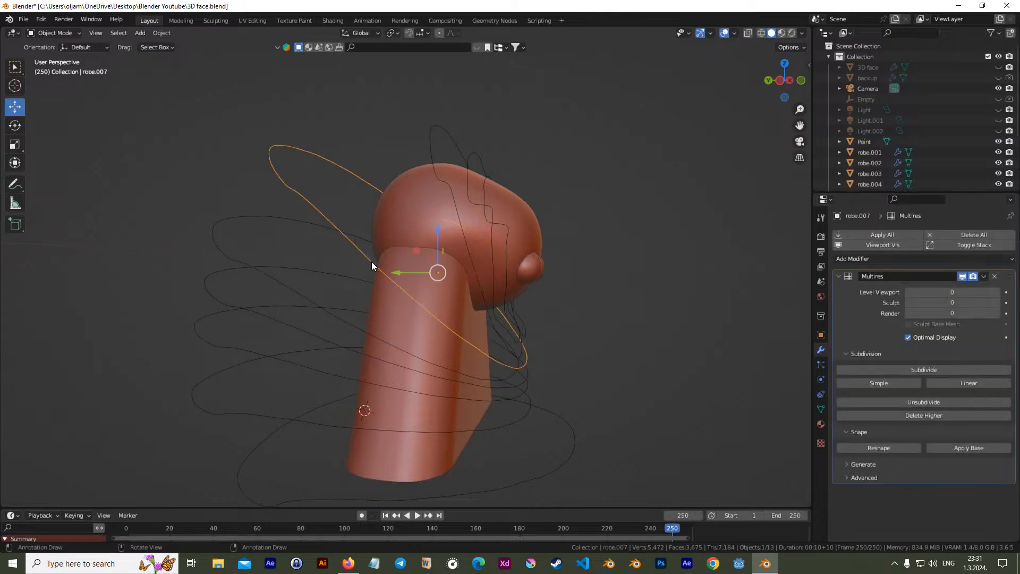
pyautogui.press('KP_3')
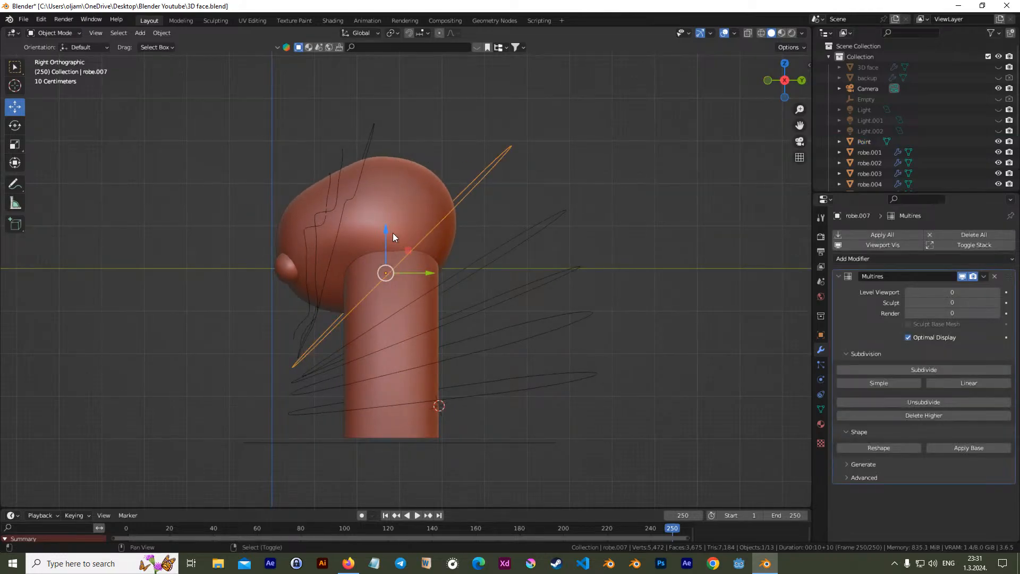
pyautogui.hotkey('shift', 'd')
pyautogui.press('z')
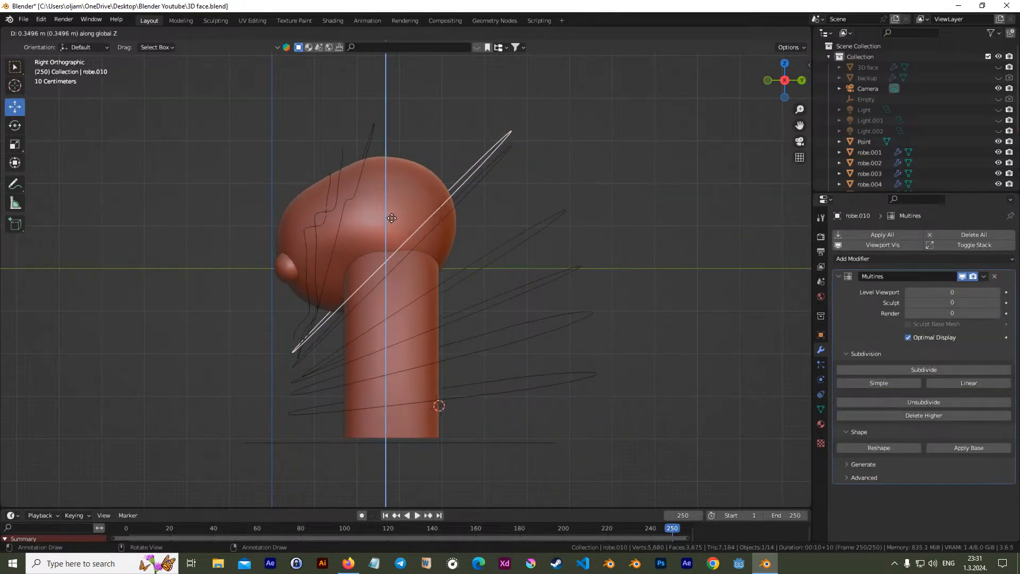
pyautogui.click(391, 218)
# Tilt the copied ring more upright, shift it about -0.44 m along Y and raise it about 0.09 m
pyautogui.press('r')
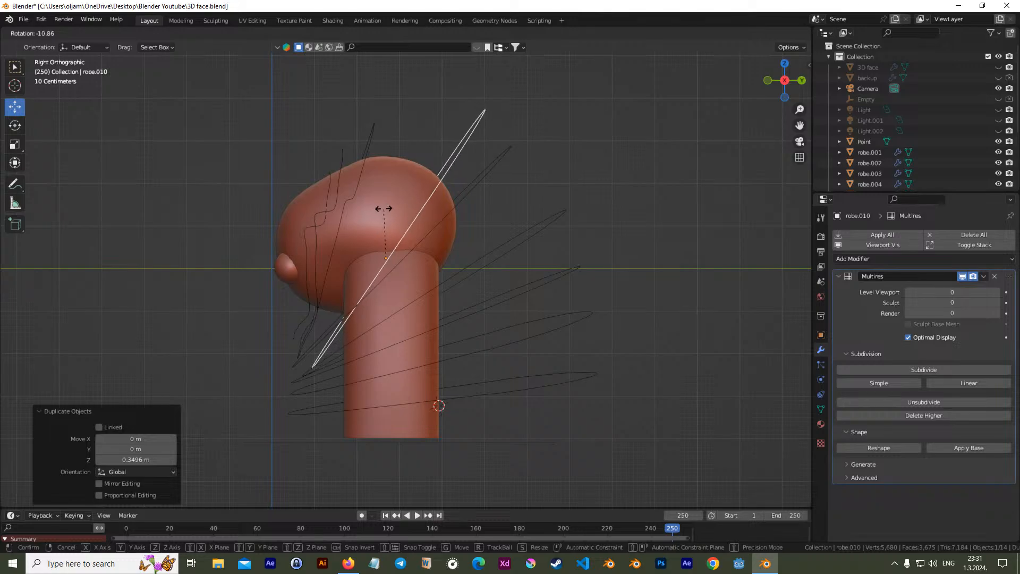
pyautogui.click(383, 209)
pyautogui.press('g')
pyautogui.press('y')
pyautogui.click(397, 259)
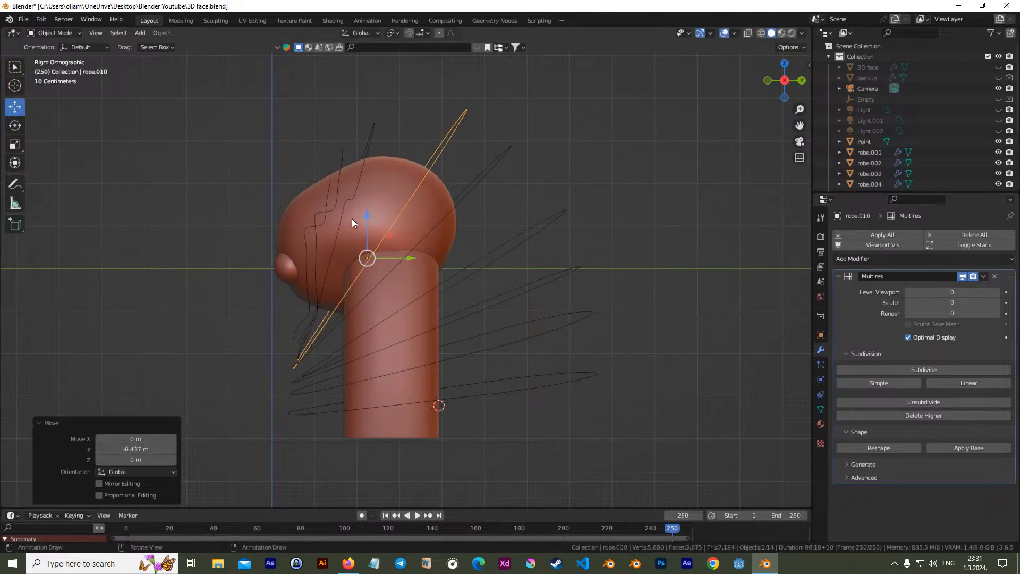
pyautogui.moveTo(368, 234); pyautogui.dragTo(367, 230)
# Adjust the robe.004 ring along Z and rotate it slightly about Y to level it sideways
pyautogui.keyDown('shift'); pyautogui.moveTo(427, 279); pyautogui.dragTo(443, 259, button='middle'); pyautogui.keyUp('shift')
pyautogui.scroll(2, 443, 263)
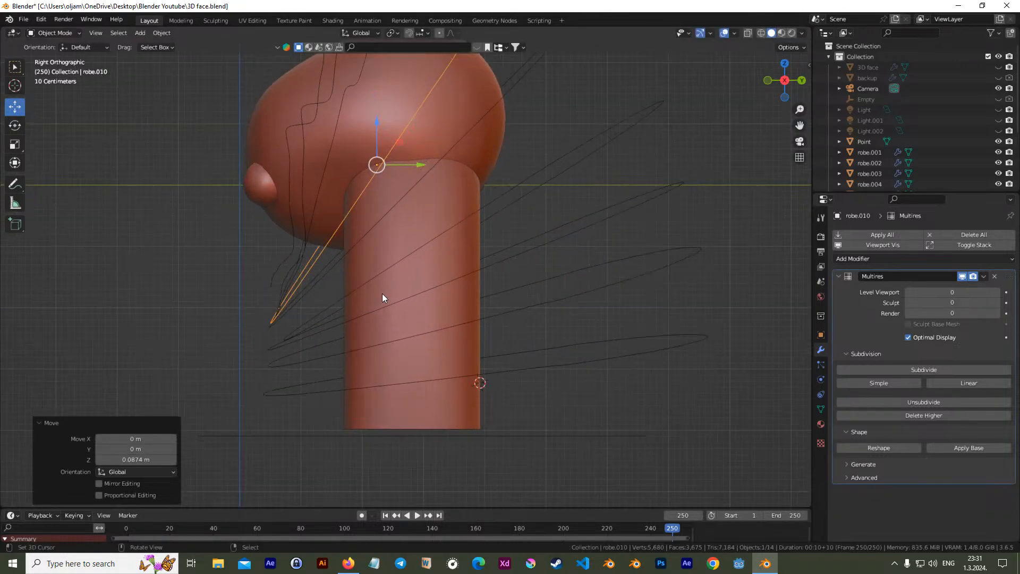
pyautogui.rightClick(301, 362)
pyautogui.press('g')
pyautogui.press('z')
pyautogui.click(301, 366)
pyautogui.press('r')
pyautogui.press('y')
pyautogui.click(309, 362)
# Rotate the robe.003 ring slightly about Y to level it sideways
pyautogui.rightClick(309, 392)
pyautogui.press('g')
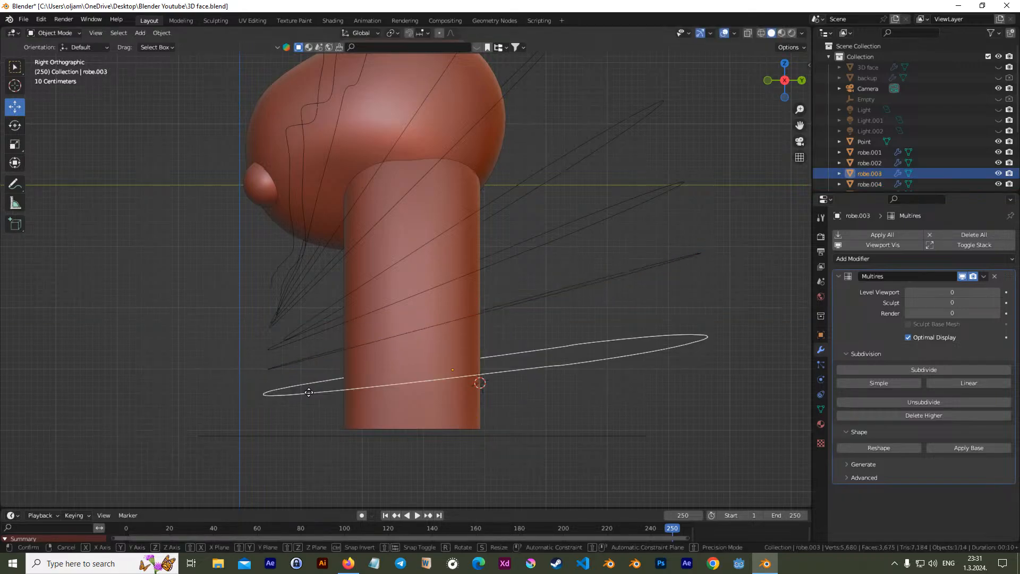
pyautogui.click(309, 392)
pyautogui.press('t')
pyautogui.press('r')
pyautogui.press('y')
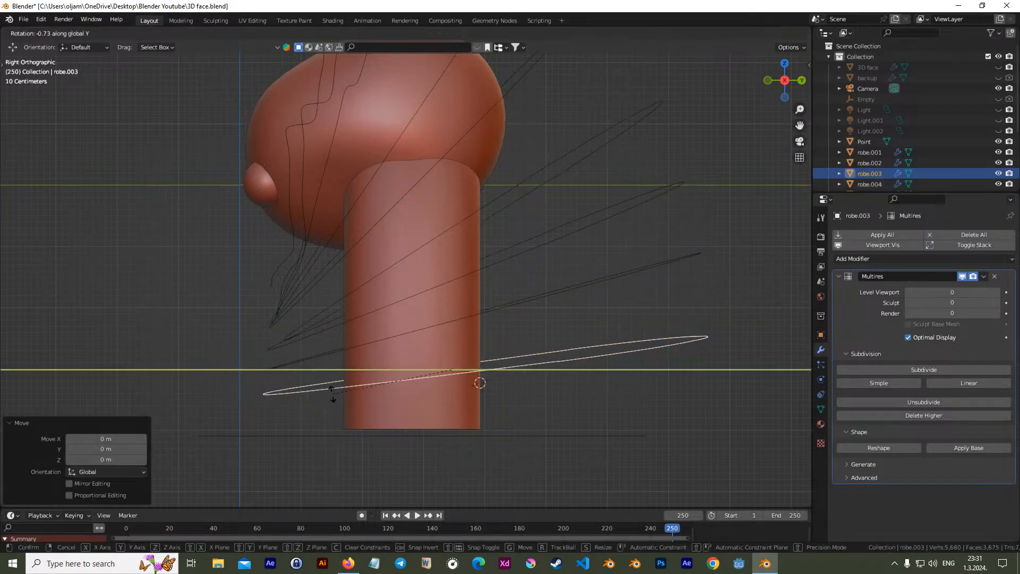
pyautogui.click(332, 387)
# Tilt the robe.006 ring slightly flatter in the side view and rotate the robe.005 ring slightly about Y
pyautogui.rightClick(351, 294)
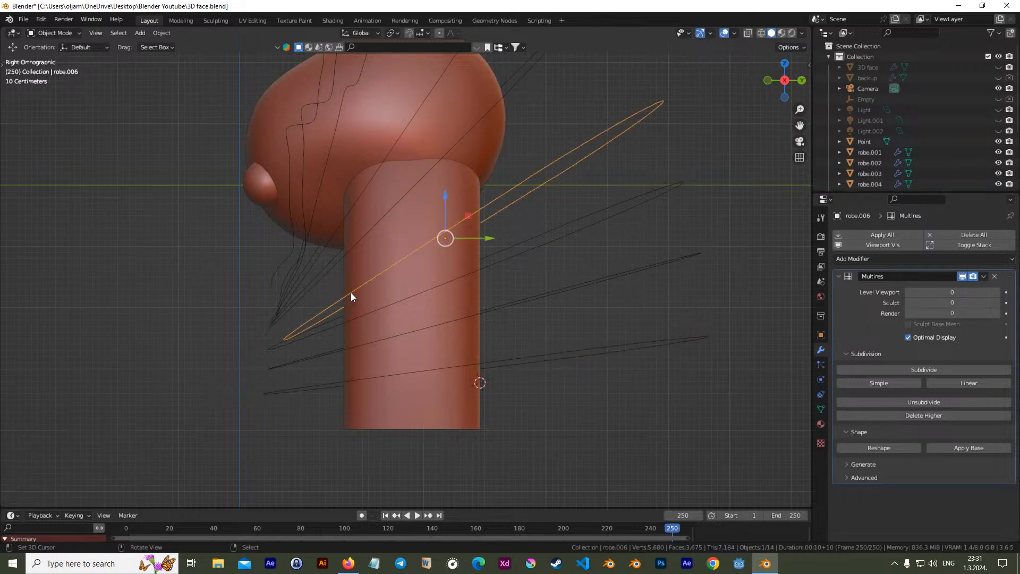
pyautogui.press('r')
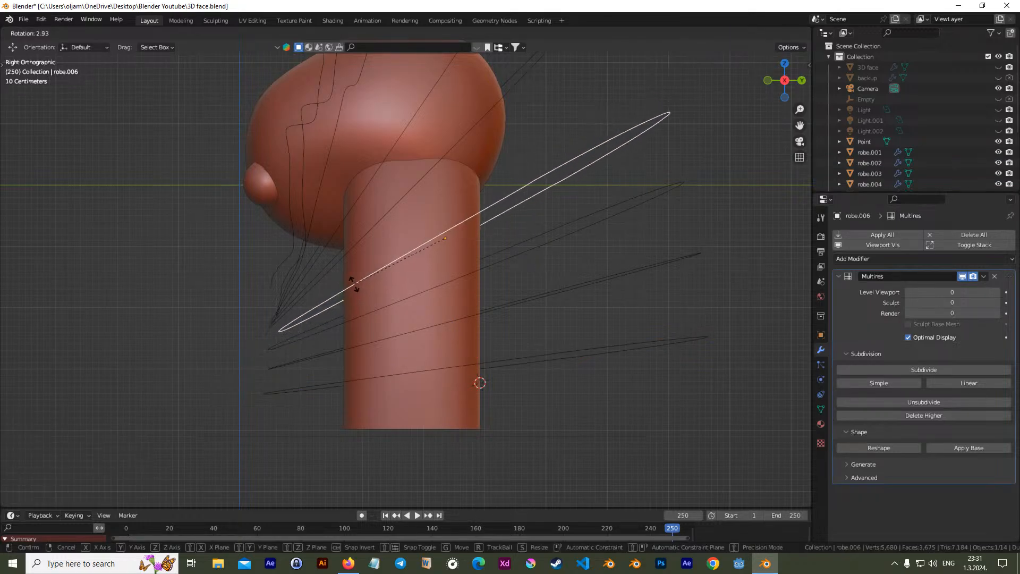
pyautogui.click(332, 321)
pyautogui.rightClick(332, 321)
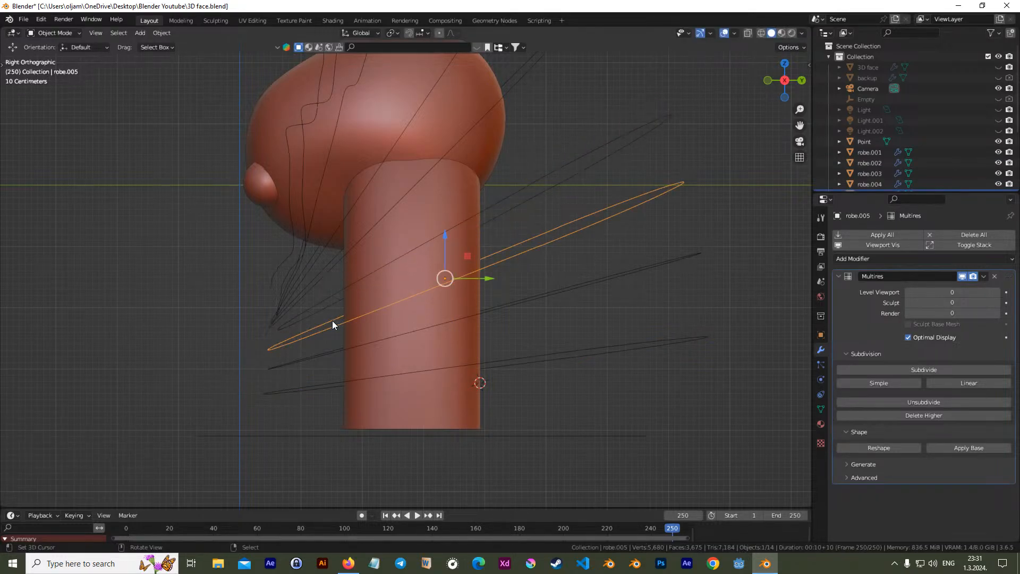
pyautogui.press('r')
pyautogui.press('y')
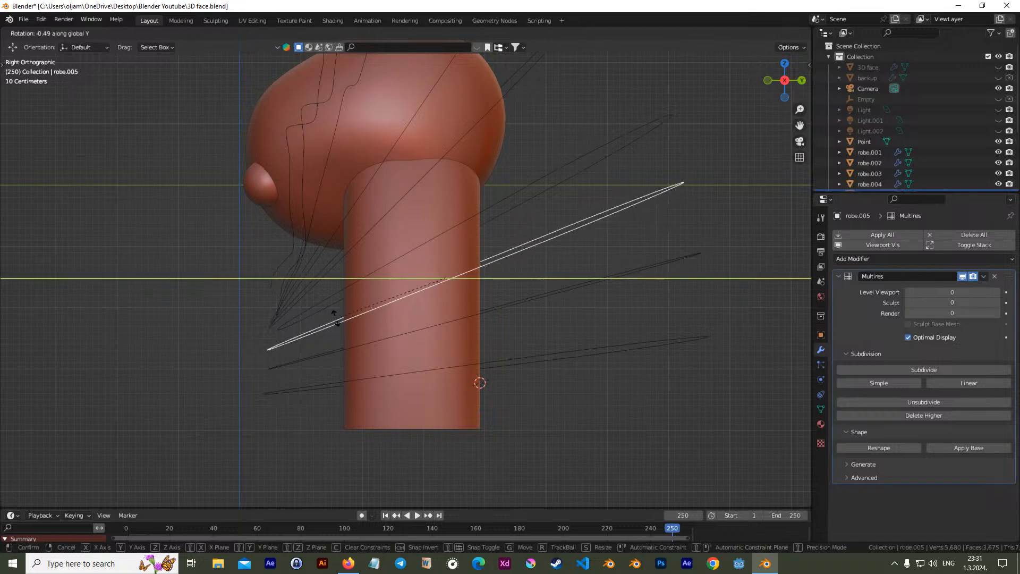
pyautogui.click(334, 318)
# Rotate the robe.006 ring 1.22° about Y so its two sides line up
pyautogui.click(326, 301)
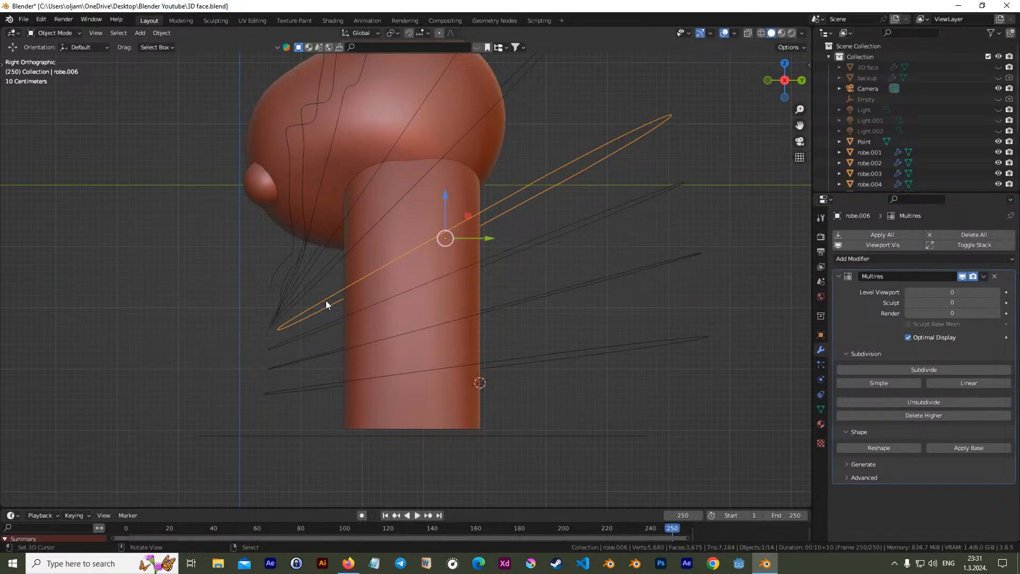
pyautogui.press('r')
pyautogui.press('y')
pyautogui.click(328, 305)
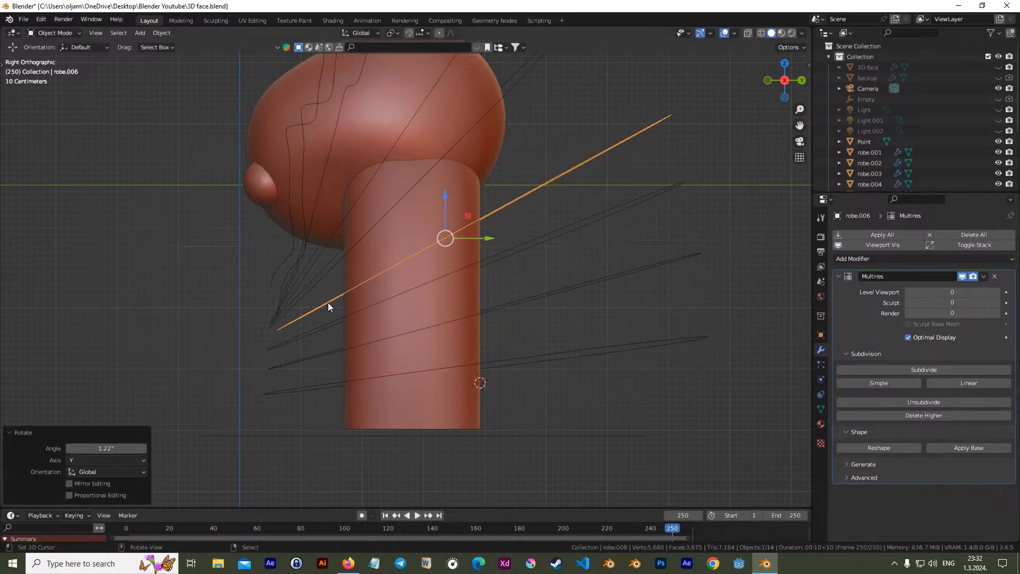
# Nudge the middle robe rings in the side view to even out the spacing of their front ends
pyautogui.keyDown('shift'); pyautogui.moveTo(338, 274); pyautogui.dragTo(349, 308, button='middle'); pyautogui.keyUp('shift')
pyautogui.rightClick(343, 304)
pyautogui.press('g')
pyautogui.press('y')
pyautogui.click(334, 333)
pyautogui.moveTo(334, 338); pyautogui.dragTo(332, 343, button='right')
pyautogui.moveTo(320, 389); pyautogui.dragTo(316, 376, button='right')
pyautogui.moveTo(305, 355); pyautogui.dragTo(305, 359, button='right')
# Move the robe.007 ring about 0.04 m along Y and -0.07 m along Z, and rotate it slightly about Y
pyautogui.moveTo(318, 322); pyautogui.dragTo(323, 329, button='right')
pyautogui.press('r')
pyautogui.press('y')
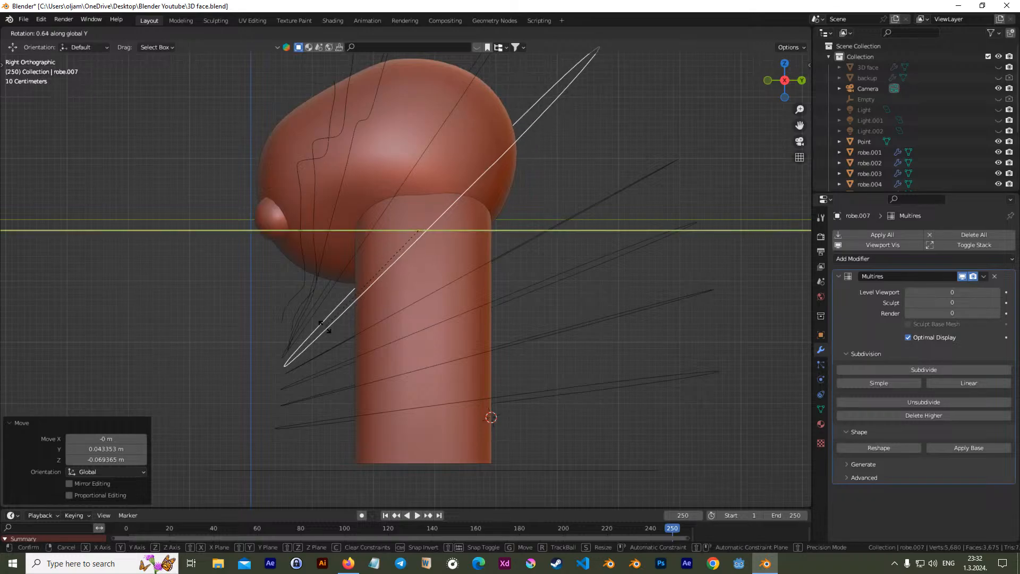
pyautogui.click(327, 295)
# Rotate the robe.010 ring about -1.27° about Y and shift it about 0.05 m along Y
pyautogui.rightClick(327, 294)
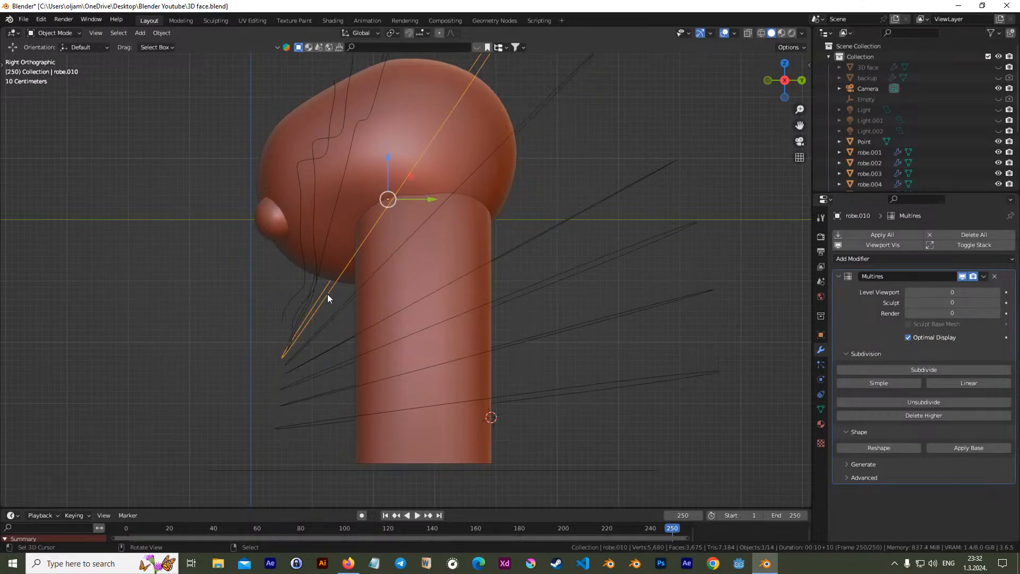
pyautogui.press('r')
pyautogui.press('y')
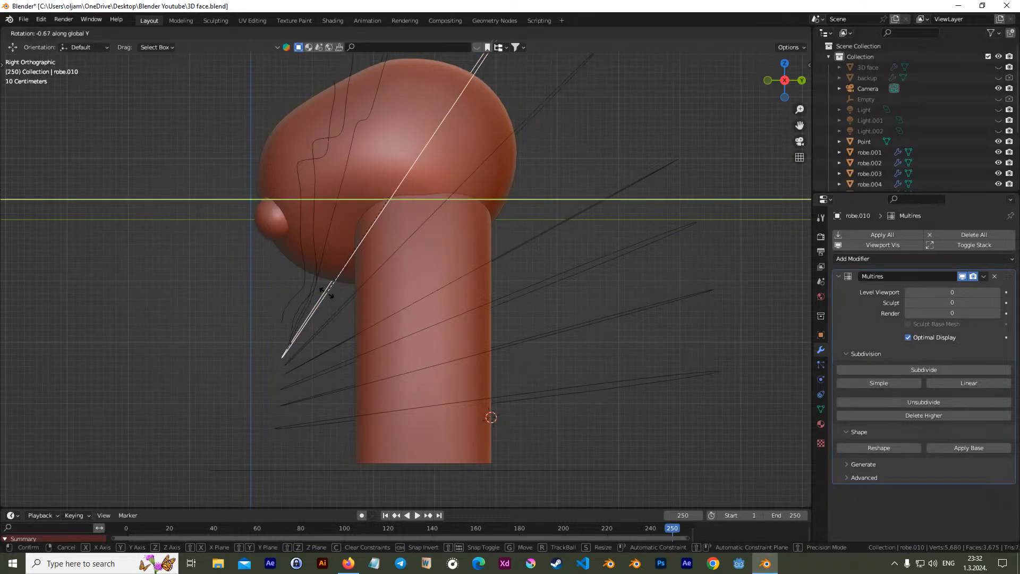
pyautogui.click(326, 295)
pyautogui.press('r')
pyautogui.press('y')
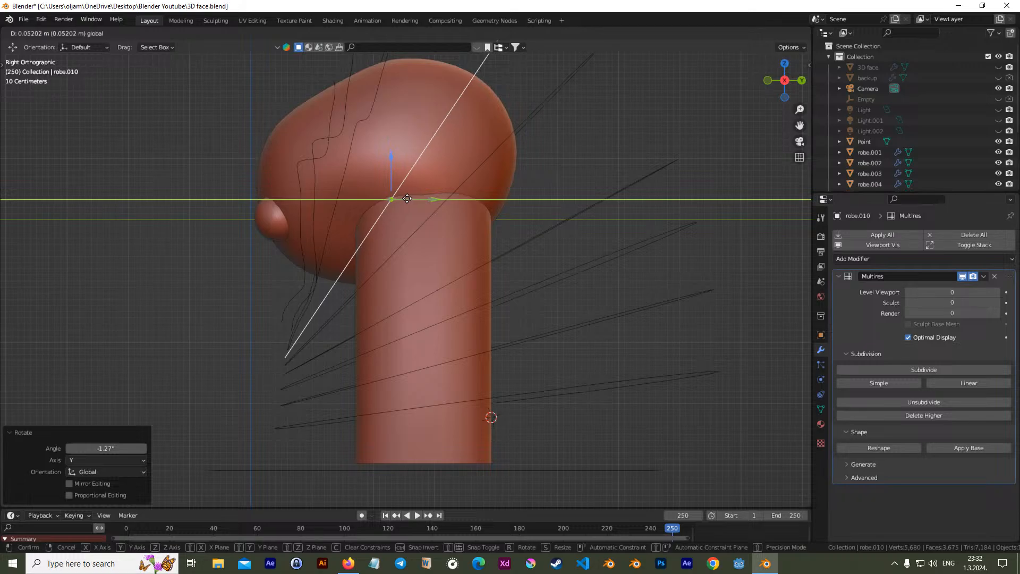
pyautogui.click(327, 298)
# Tilt the robe.008 outline back 4.79° in the side view, rotate it slightly about Y and shift it back along Y
pyautogui.click(301, 317)
pyautogui.scroll(3, 301, 317)
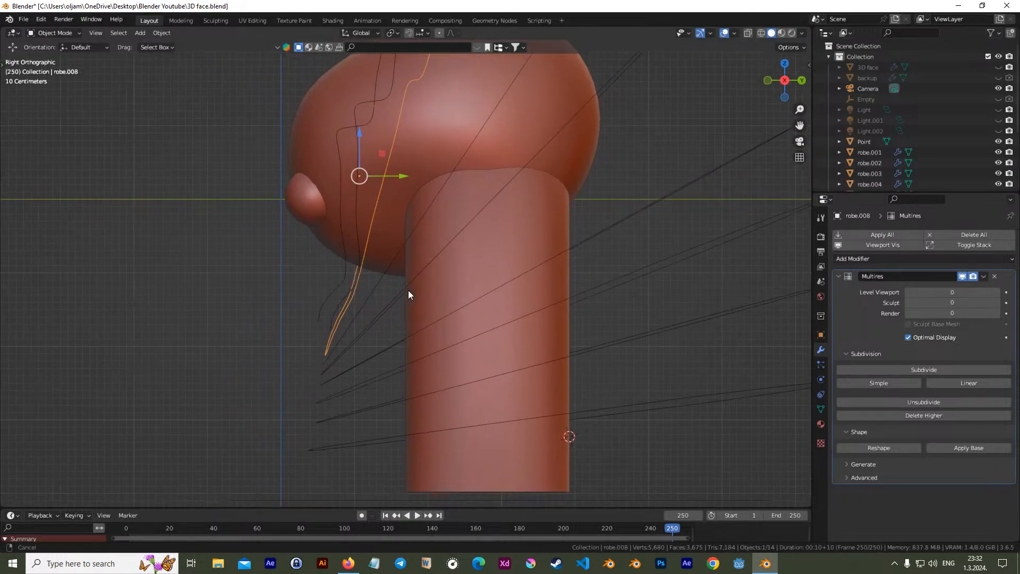
pyautogui.keyDown('shift'); pyautogui.moveTo(460, 200); pyautogui.dragTo(428, 359, button='middle'); pyautogui.keyUp('shift')
pyautogui.press('r')
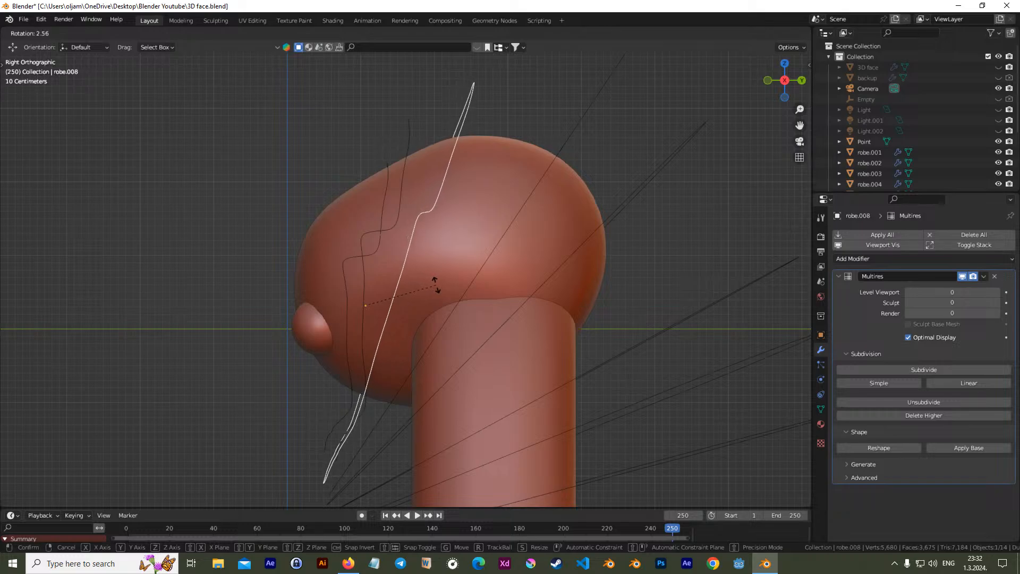
pyautogui.click(441, 290)
pyautogui.press('r')
pyautogui.press('y')
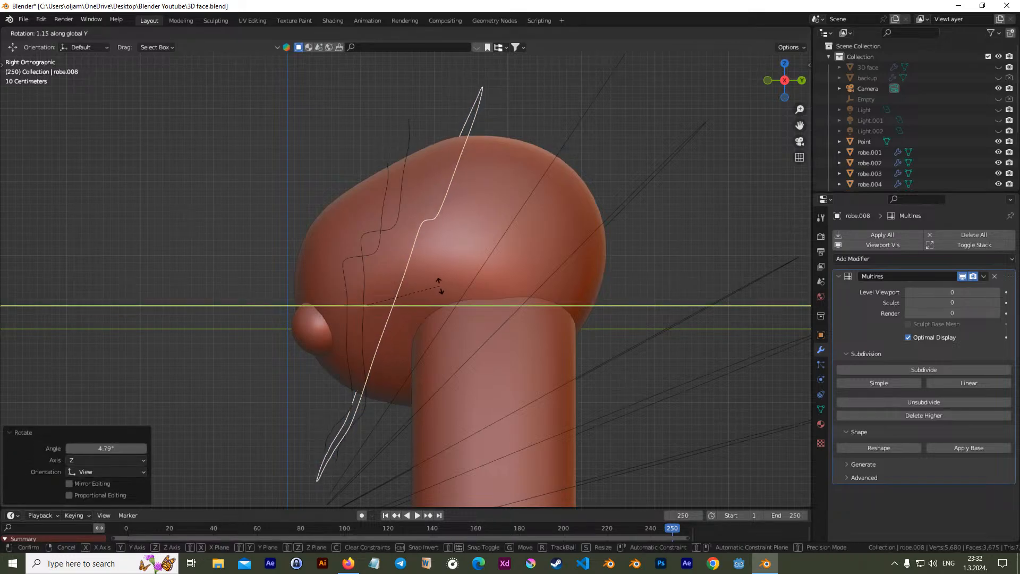
pyautogui.click(448, 289)
pyautogui.moveTo(405, 304); pyautogui.dragTo(418, 305)
# Tilt the robe.009 ring slightly back in the side view and move it about 0.07 m along Y and 0.10 m along Z
pyautogui.click(363, 338)
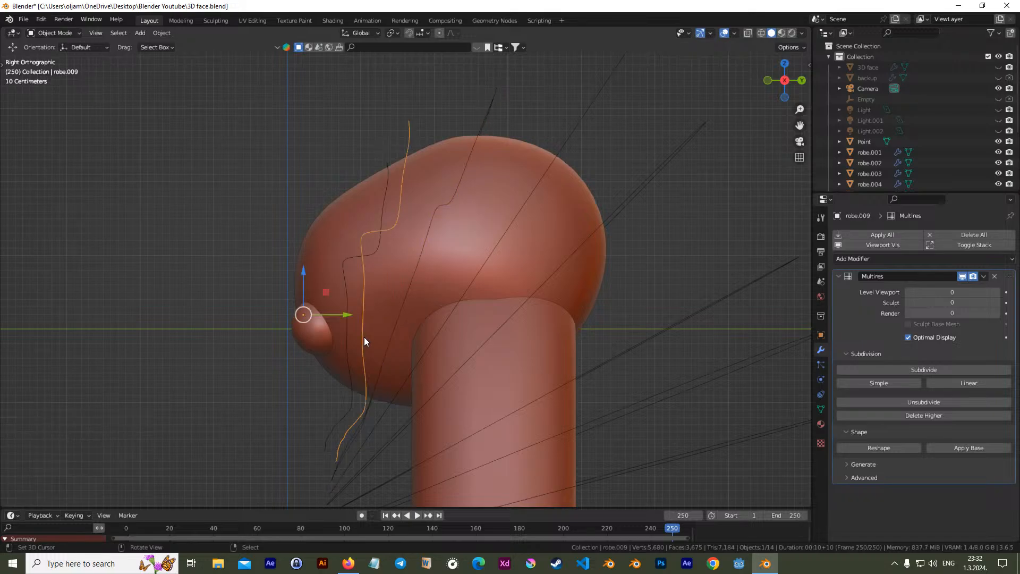
pyautogui.press('r')
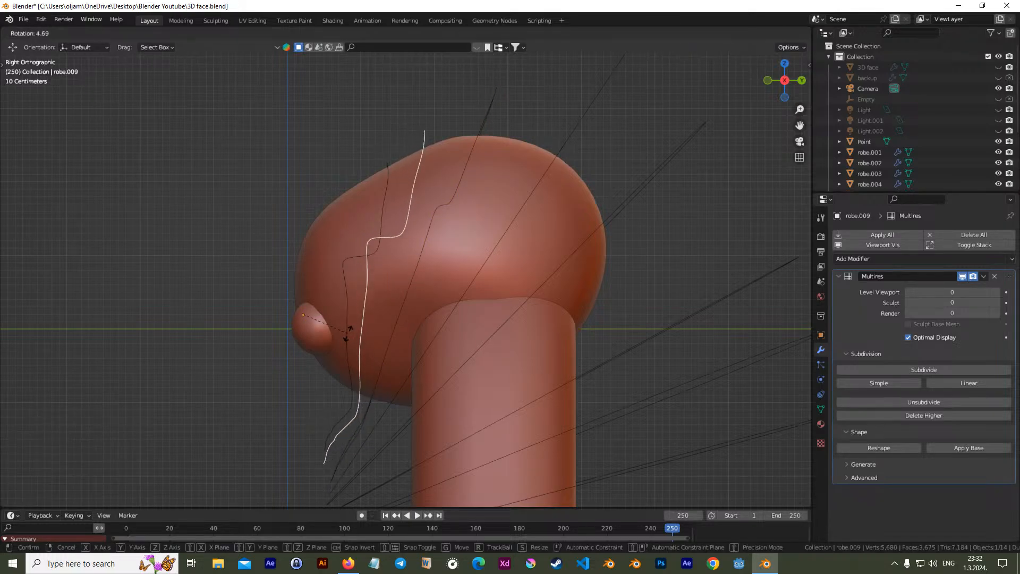
pyautogui.rightClick(349, 332)
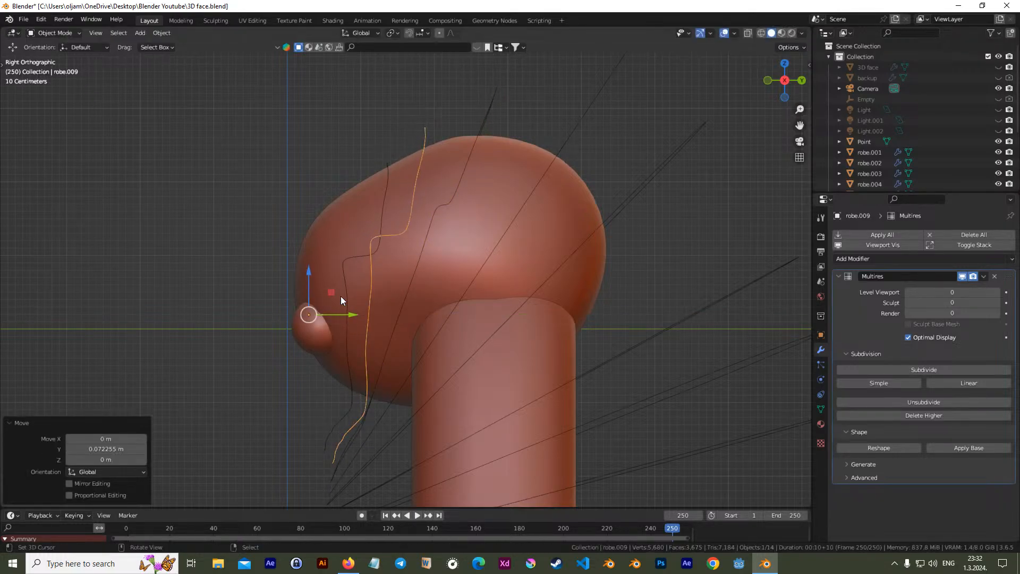
pyautogui.moveTo(307, 294); pyautogui.dragTo(310, 290)
# Try to join the robe rings from the base up to robe.009 into one object, leaving out robe.001
pyautogui.moveTo(332, 366); pyautogui.dragTo(435, 356, button='middle')
pyautogui.scroll(-1, 437, 353)
pyautogui.keyDown('shift'); pyautogui.moveTo(411, 284); pyautogui.dragTo(434, 190, button='middle'); pyautogui.keyUp('shift')
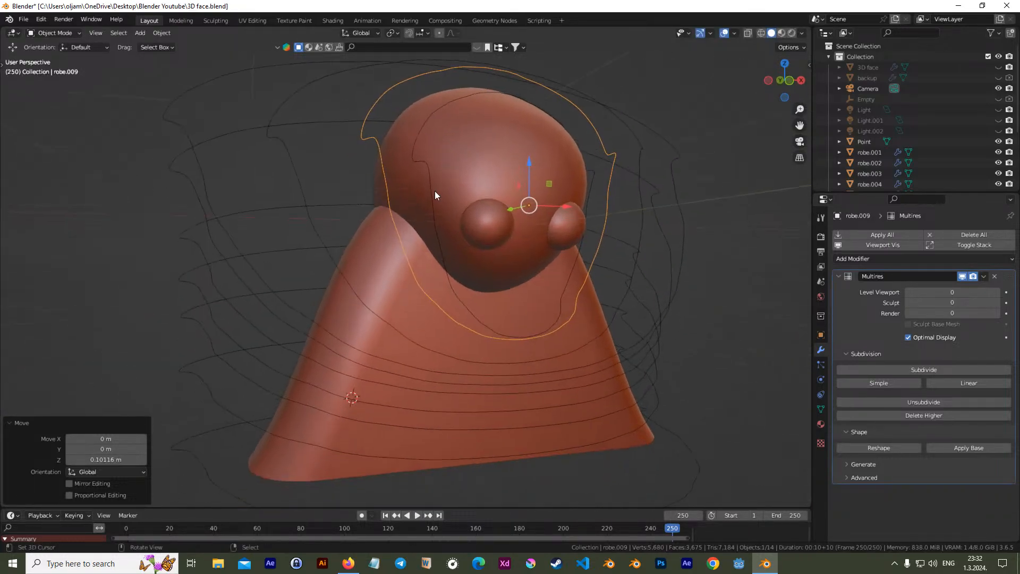
pyautogui.scroll(-3, 447, 240)
pyautogui.moveTo(447, 240); pyautogui.dragTo(709, 322, button='middle')
pyautogui.moveTo(458, 193); pyautogui.dragTo(416, 214, button='middle')
pyautogui.moveTo(366, 180); pyautogui.dragTo(387, 187, button='middle')
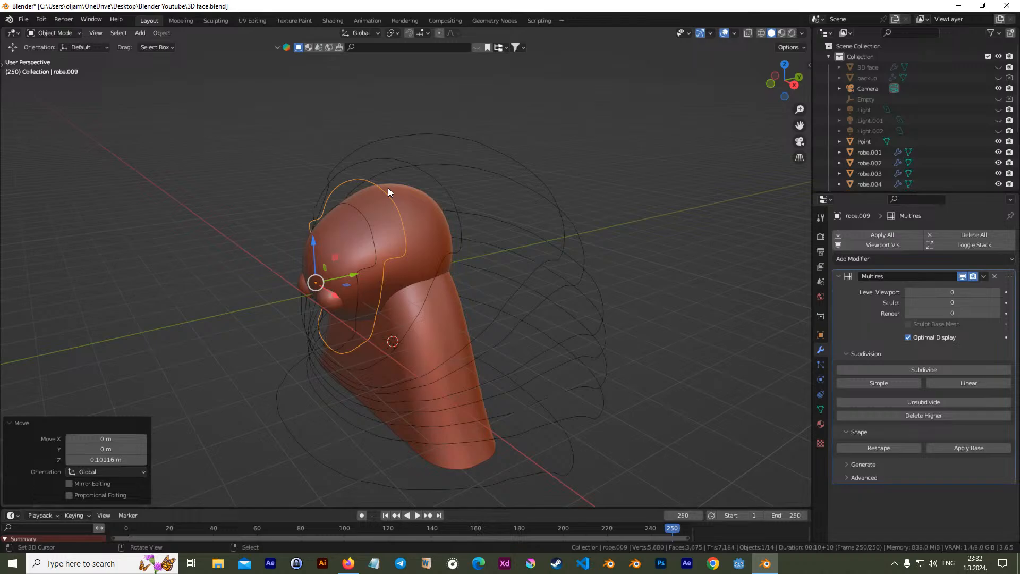
pyautogui.keyDown('shift'); pyautogui.click(443, 185); pyautogui.keyUp('shift')
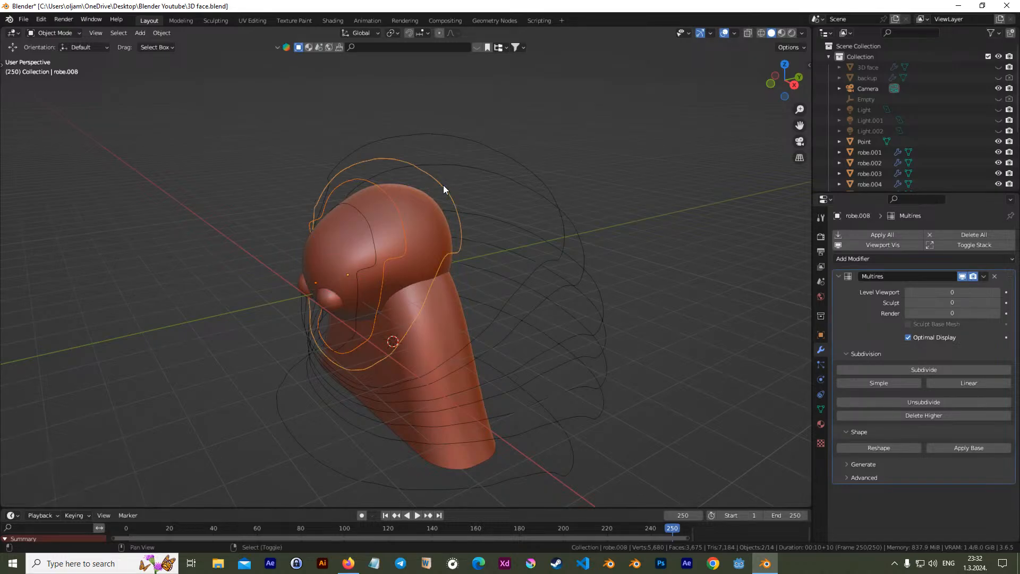
pyautogui.keyDown('shift'); pyautogui.click(554, 213); pyautogui.keyUp('shift')
pyautogui.keyDown('shift'); pyautogui.click(578, 263); pyautogui.keyUp('shift')
pyautogui.keyDown('shift'); pyautogui.click(599, 283); pyautogui.keyUp('shift')
pyautogui.keyDown('shift'); pyautogui.click(610, 329); pyautogui.keyUp('shift')
pyautogui.keyDown('shift'); pyautogui.click(607, 368); pyautogui.keyUp('shift')
pyautogui.keyDown('shift'); pyautogui.click(604, 400); pyautogui.keyUp('shift')
pyautogui.keyDown('shift'); pyautogui.click(573, 458); pyautogui.keyUp('shift')
pyautogui.moveTo(503, 394); pyautogui.dragTo(637, 337, button='middle')
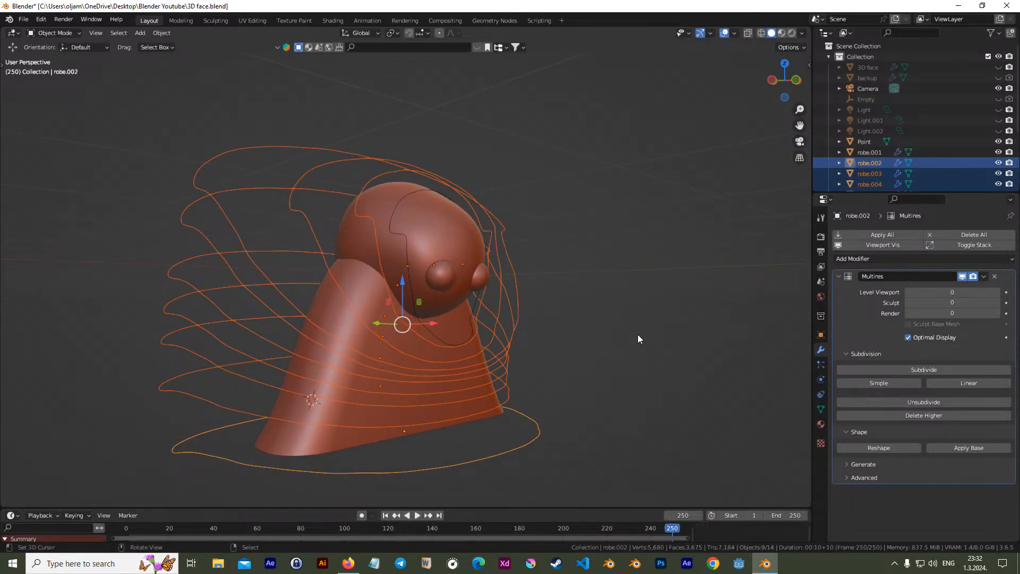
pyautogui.hotkey('ctrl', 'j')
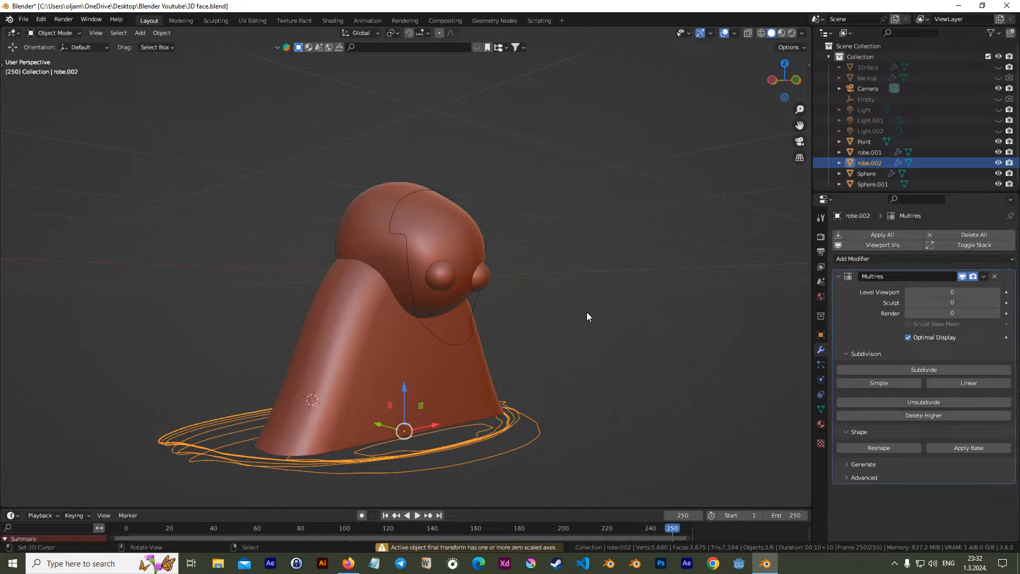
pyautogui.hotkey('ctrl', 'z')
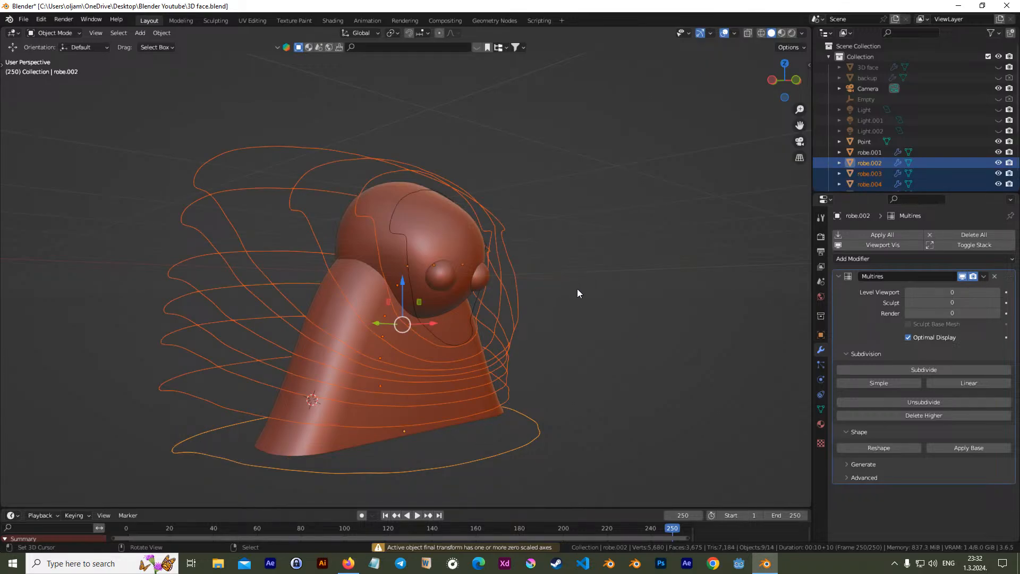
# Delete the Multires modifier from the robe.002, robe.009 and robe.008 rings
pyautogui.moveTo(617, 280); pyautogui.dragTo(877, 273, button='middle')
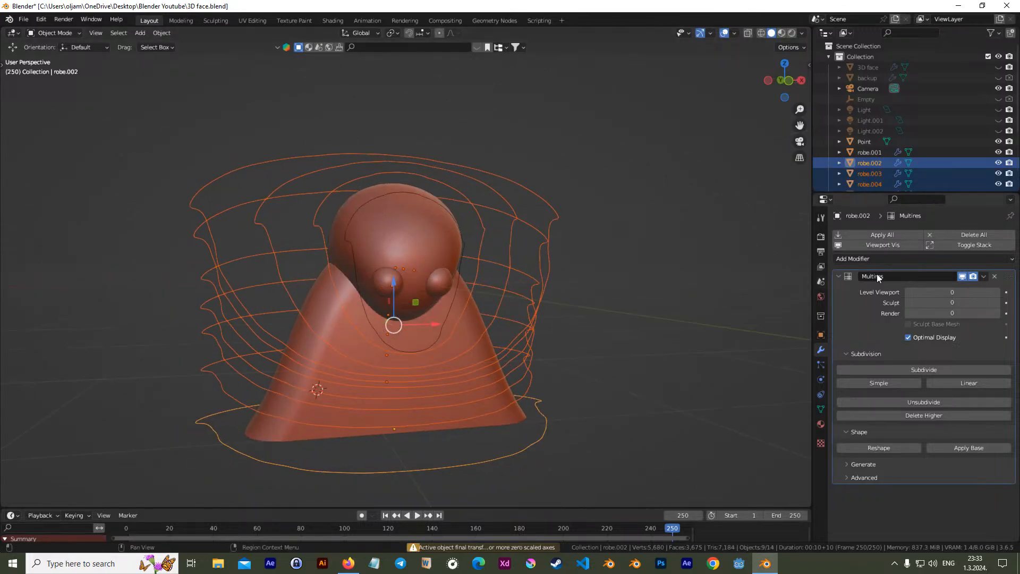
pyautogui.click(994, 276)
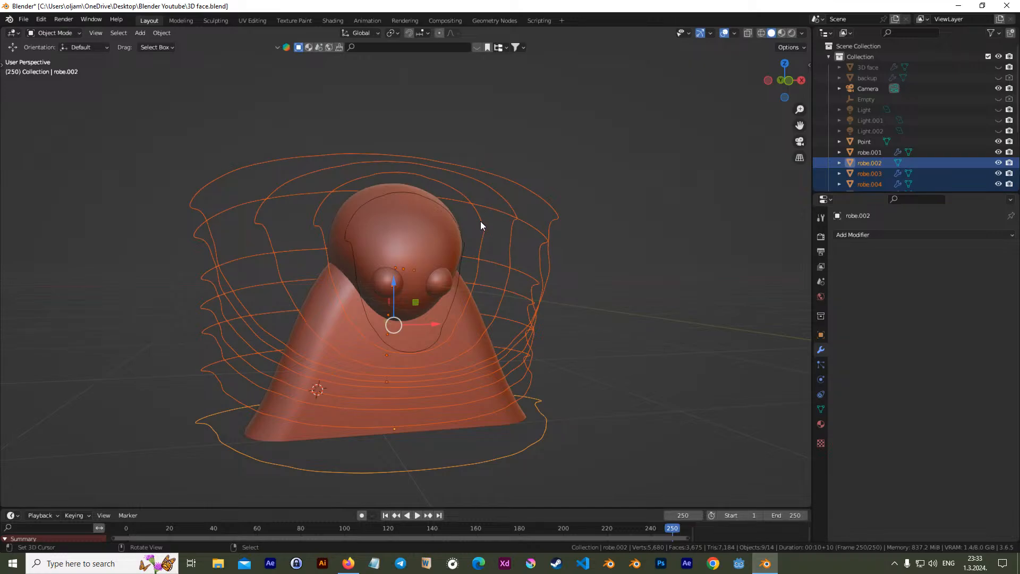
pyautogui.click(484, 223)
pyautogui.click(995, 276)
pyautogui.click(508, 202)
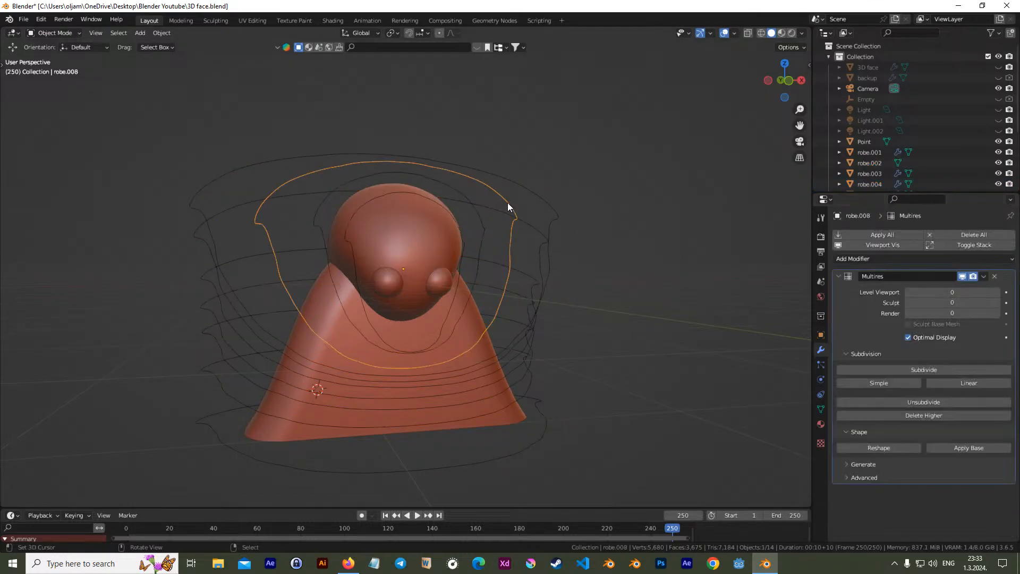
pyautogui.click(994, 276)
# Delete the Multires modifier from the large upper hood rings robe.010 and robe.007
pyautogui.moveTo(577, 260); pyautogui.dragTo(525, 239, button='middle')
pyautogui.click(589, 179)
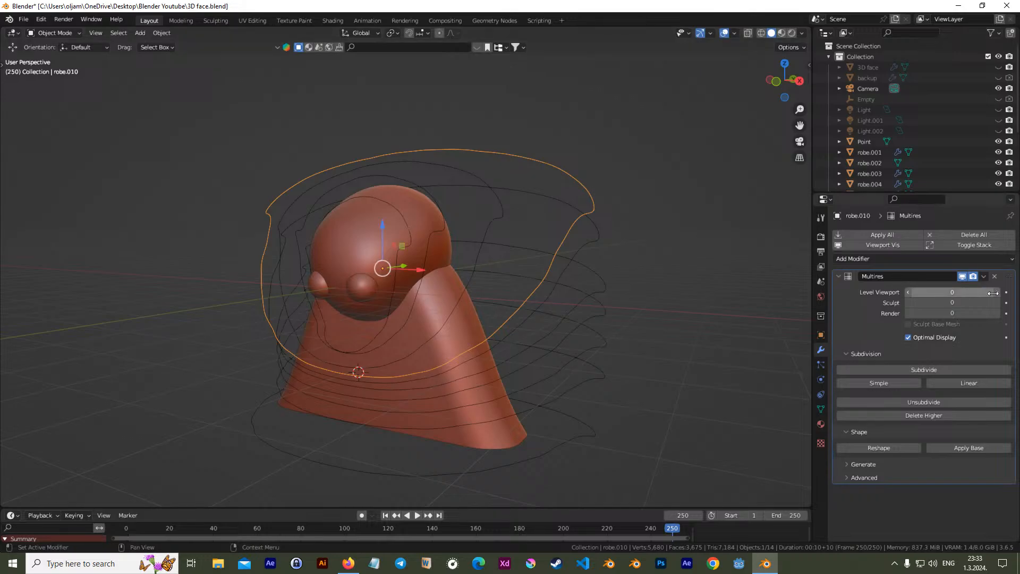
pyautogui.click(995, 277)
pyautogui.click(600, 225)
pyautogui.click(996, 278)
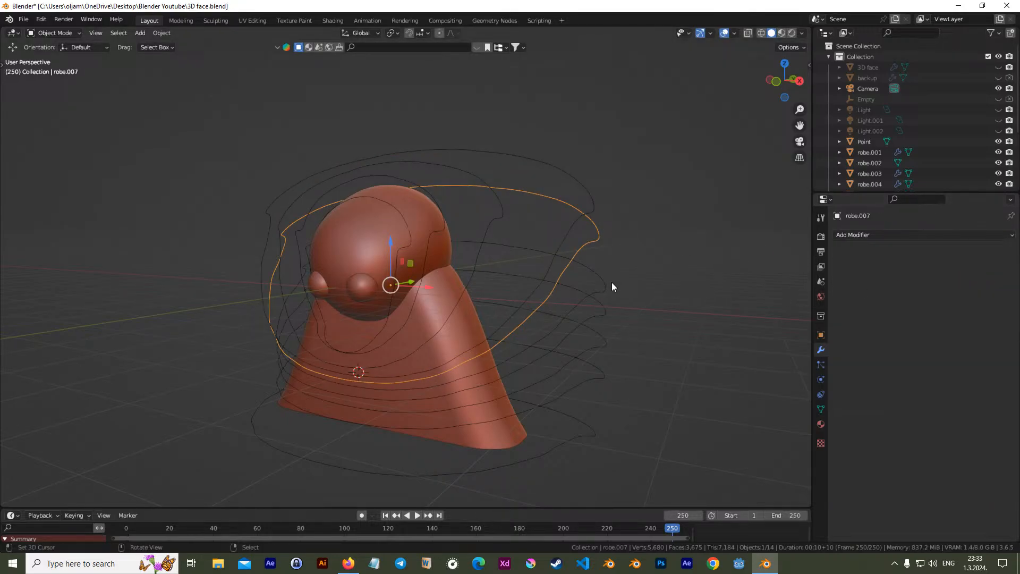
# Delete the Multires modifier from the robe.006, robe.005, robe.004 and robe.003 rings
pyautogui.click(599, 276)
pyautogui.click(996, 278)
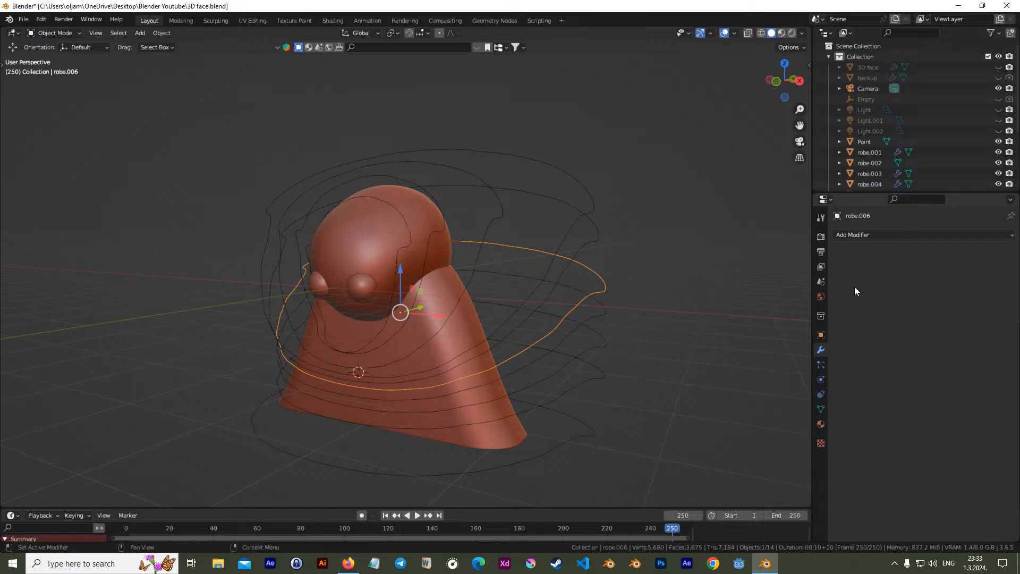
pyautogui.click(606, 308)
pyautogui.click(996, 278)
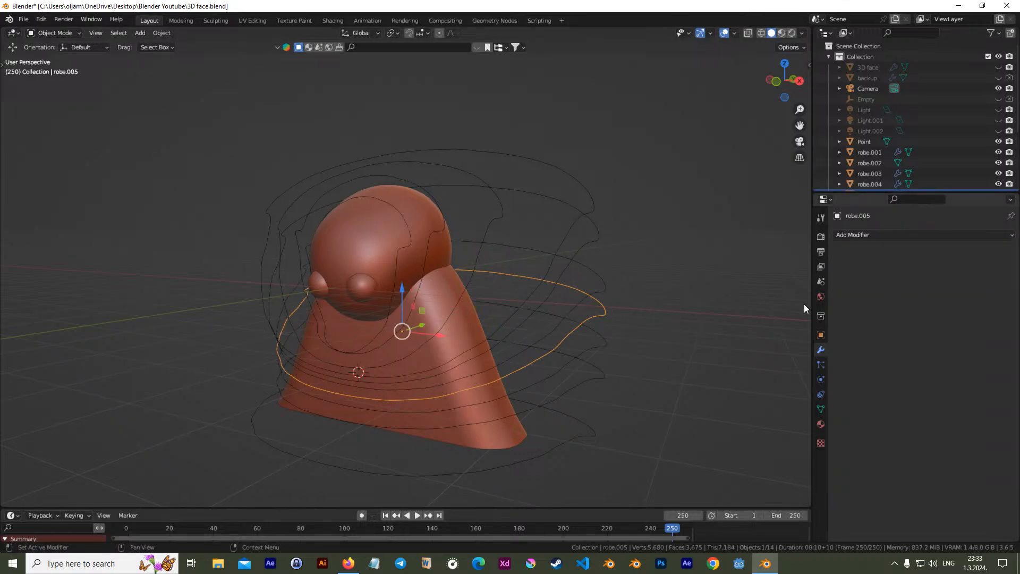
pyautogui.click(604, 340)
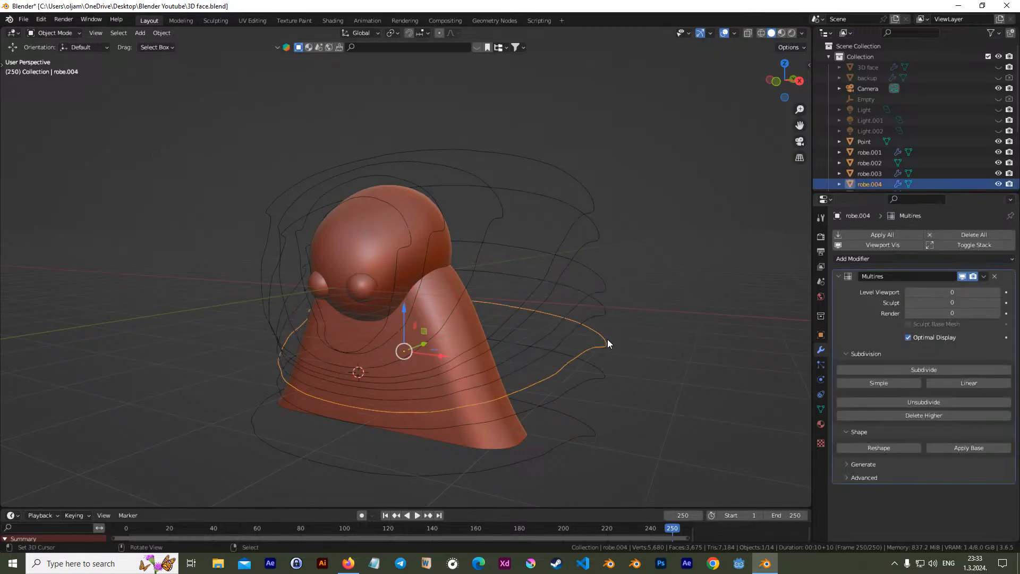
pyautogui.click(996, 278)
pyautogui.click(602, 367)
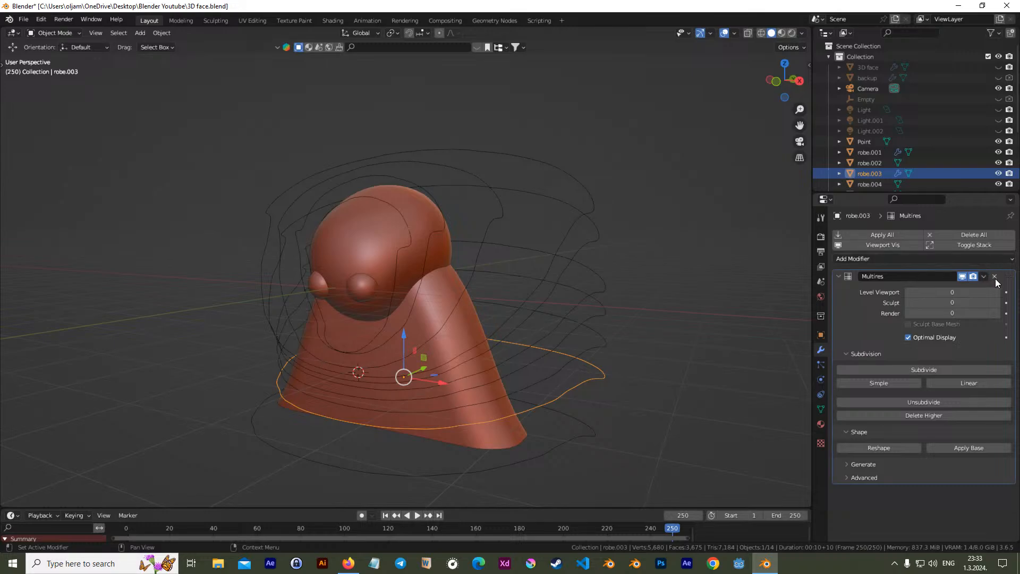
pyautogui.click(996, 278)
# Delete the Multires modifier from the foremost hood ring, robe.001, after checking the robe.002 and robe.009 rings
pyautogui.click(590, 424)
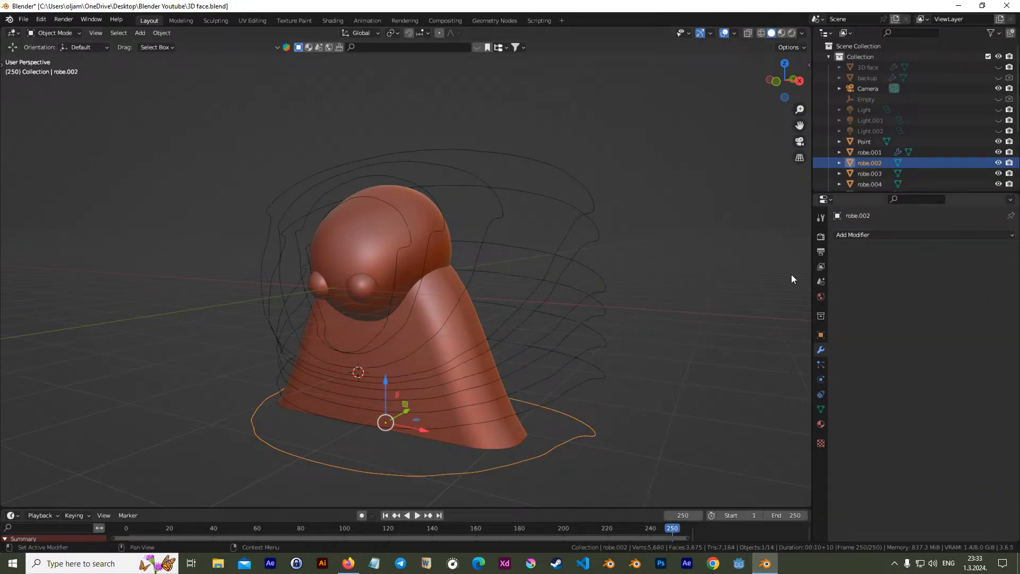
pyautogui.click(439, 206)
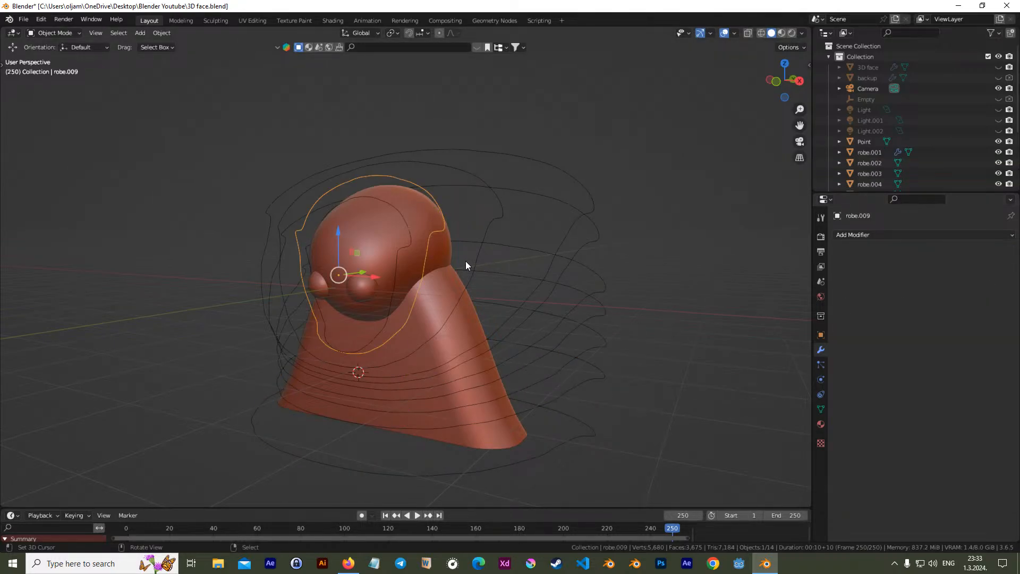
pyautogui.click(375, 198)
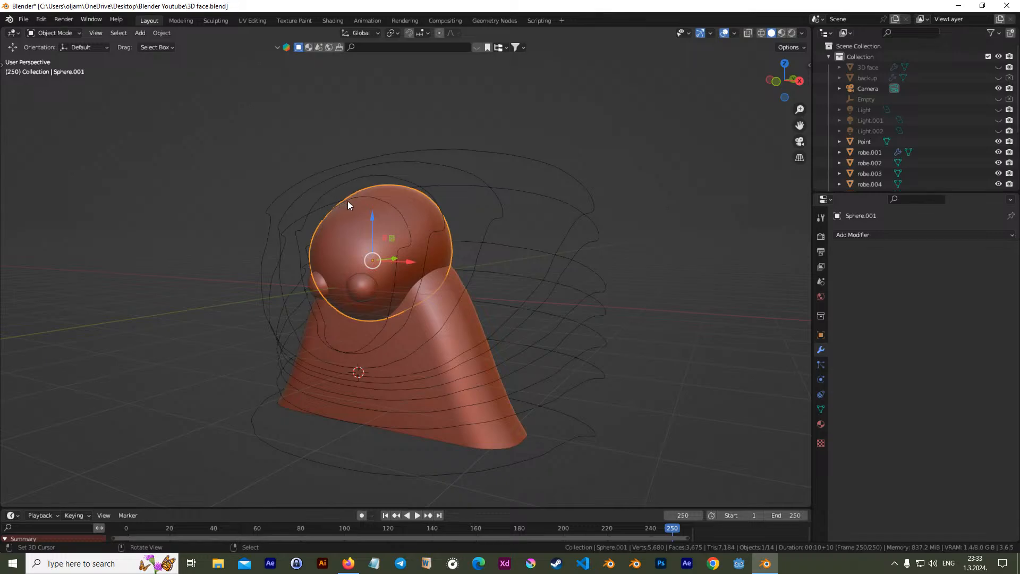
pyautogui.click(391, 301)
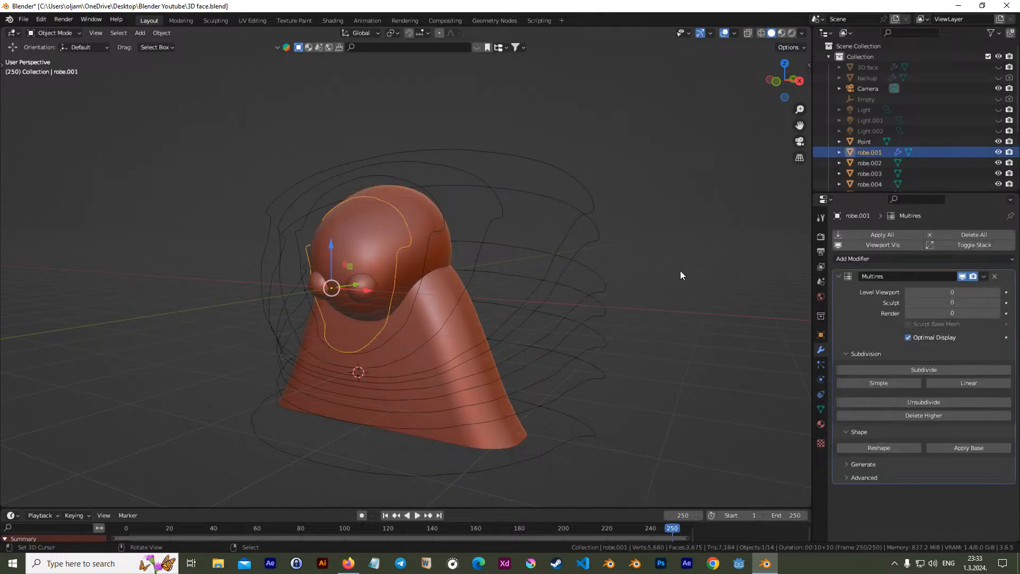
pyautogui.click(992, 280)
# Check the hood rings one by one for any leftover modifiers
pyautogui.moveTo(394, 200); pyautogui.dragTo(338, 190, button='middle')
pyautogui.click(338, 190)
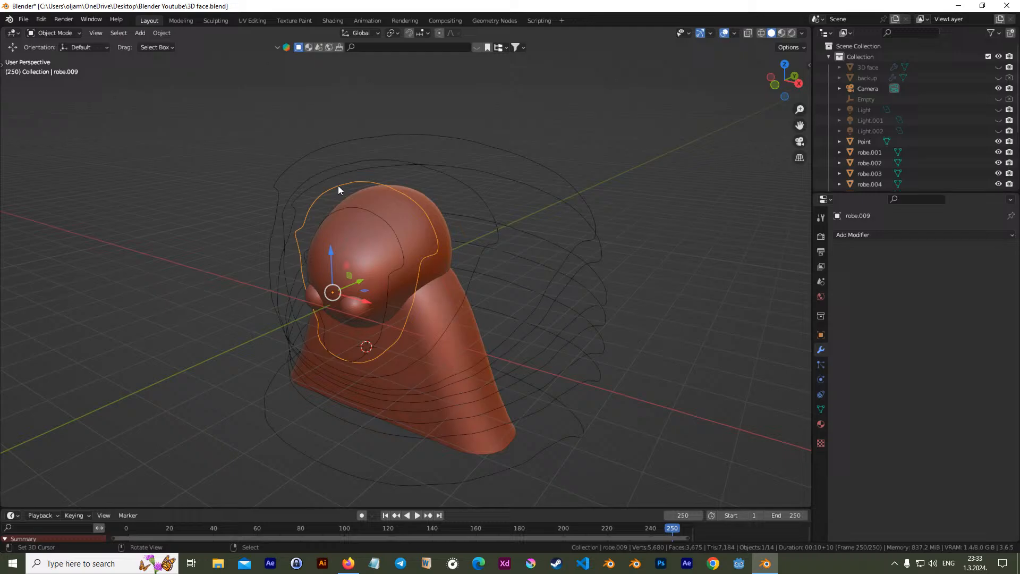
pyautogui.click(455, 182)
pyautogui.click(506, 174)
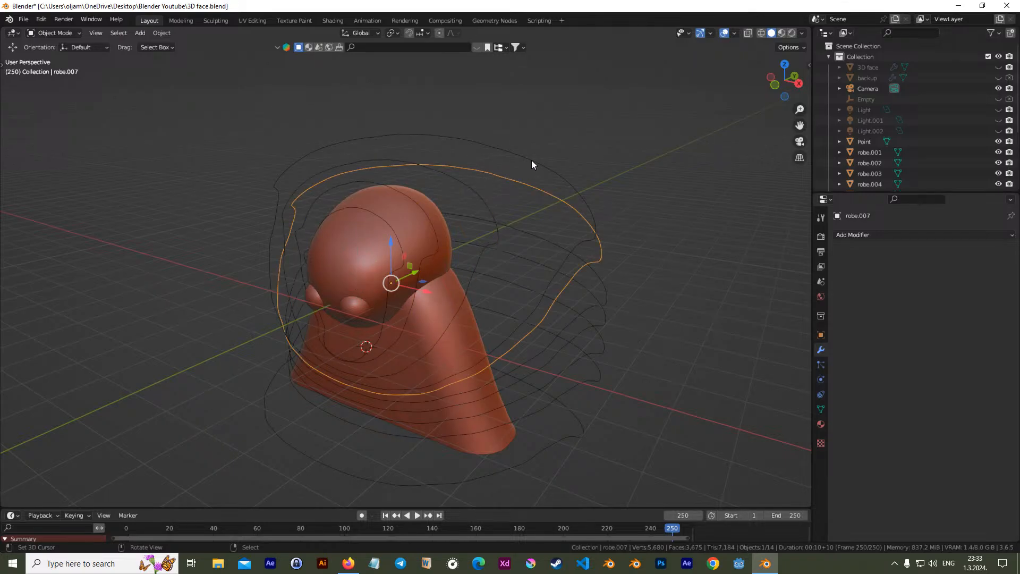
pyautogui.moveTo(582, 215); pyautogui.dragTo(548, 194, button='middle')
pyautogui.click(367, 198)
pyautogui.click(364, 199)
# Try to join the robe.002 base ring with the robe.003 ring above it
pyautogui.click(580, 459)
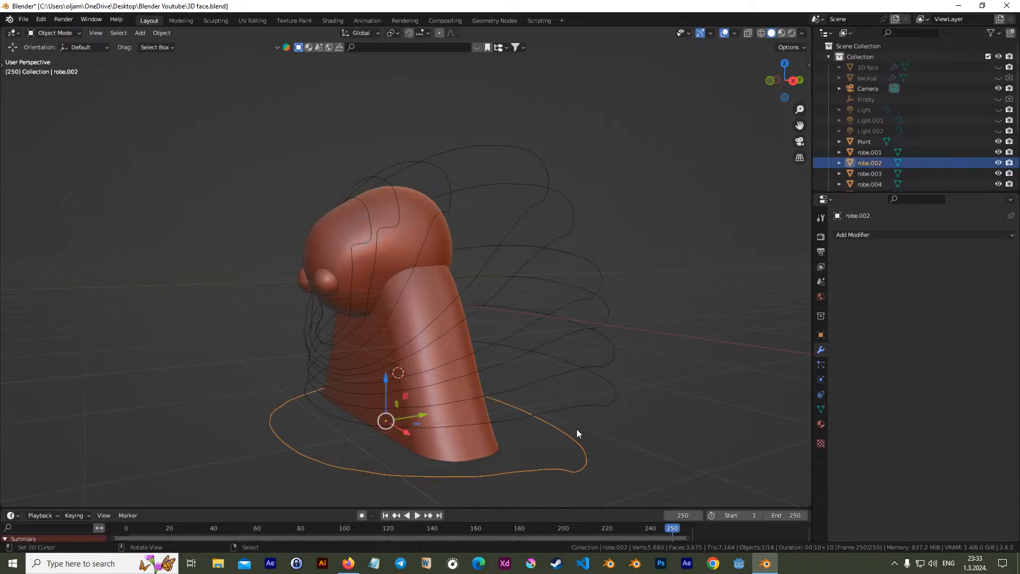
pyautogui.keyDown('shift'); pyautogui.click(569, 409); pyautogui.keyUp('shift')
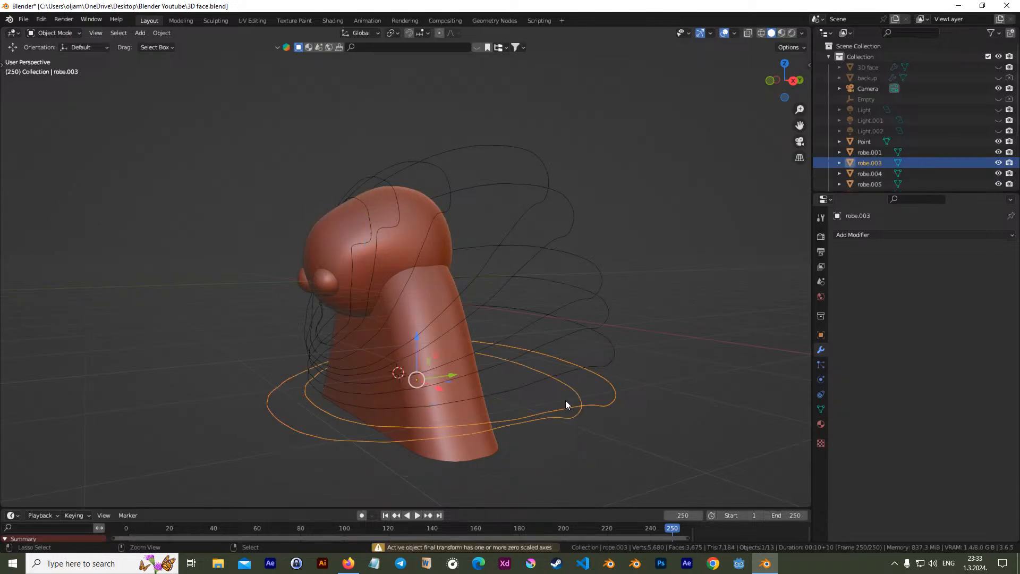
pyautogui.moveTo(489, 317); pyautogui.dragTo(459, 213, button='middle')
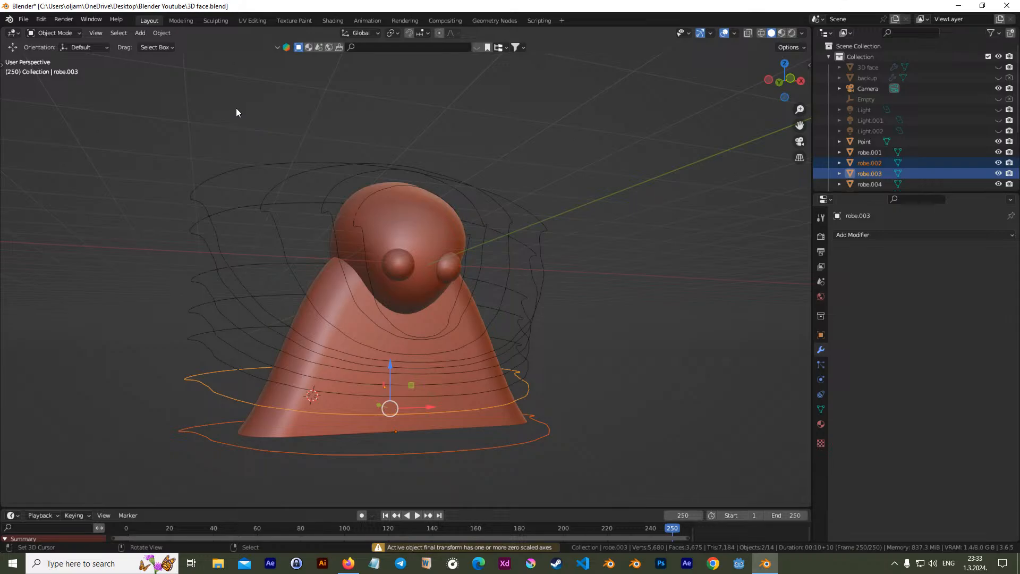
pyautogui.moveTo(349, 112); pyautogui.dragTo(431, 74, button='middle')
pyautogui.moveTo(283, 240); pyautogui.dragTo(425, 276, button='middle')
pyautogui.scroll(1, 360, 326)
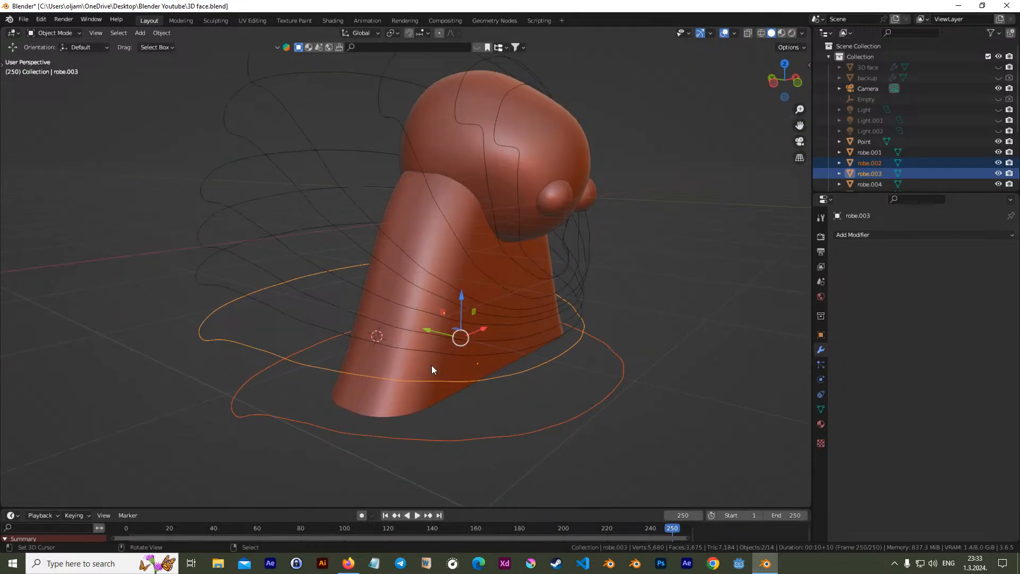
pyautogui.moveTo(320, 338); pyautogui.dragTo(202, 337, button='middle')
# Move the robe.002 base ring 0.961 m along Y and apply all its transforms
pyautogui.click(217, 330)
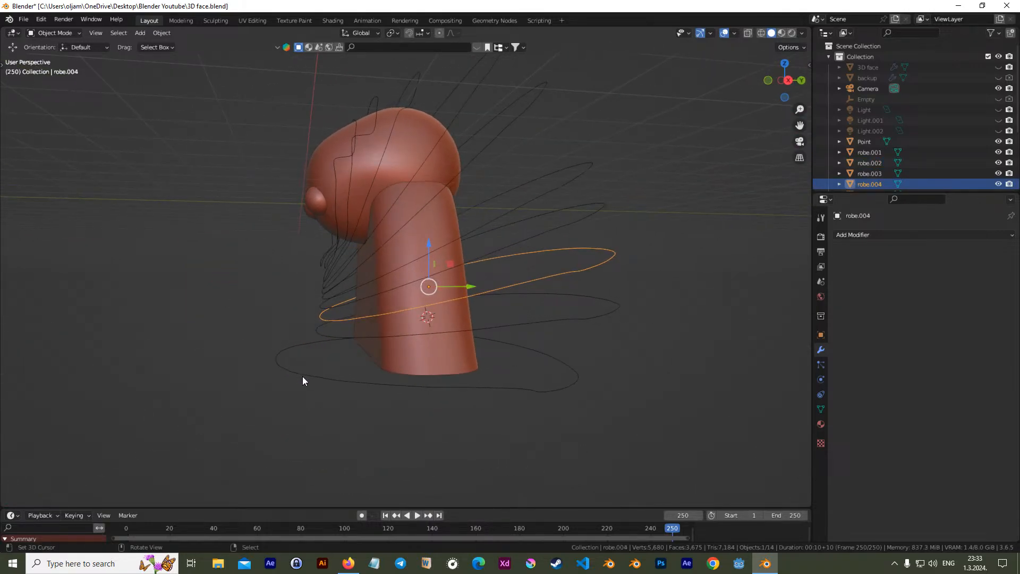
pyautogui.click(404, 353)
pyautogui.moveTo(405, 352); pyautogui.dragTo(440, 351)
pyautogui.moveTo(516, 340); pyautogui.dragTo(502, 329, button='middle')
pyautogui.hotkey('ctrl', 'a')
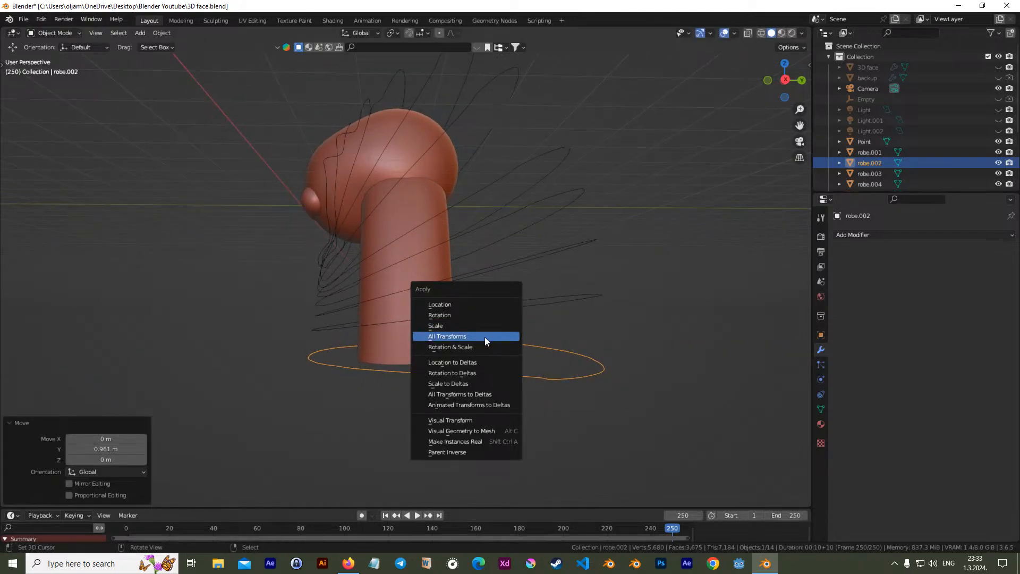
pyautogui.click(485, 337)
# Apply all transforms to the robe.003 ring, the robe.004 ring and the next ring above them
pyautogui.click(512, 309)
pyautogui.hotkey('ctrl', 'a')
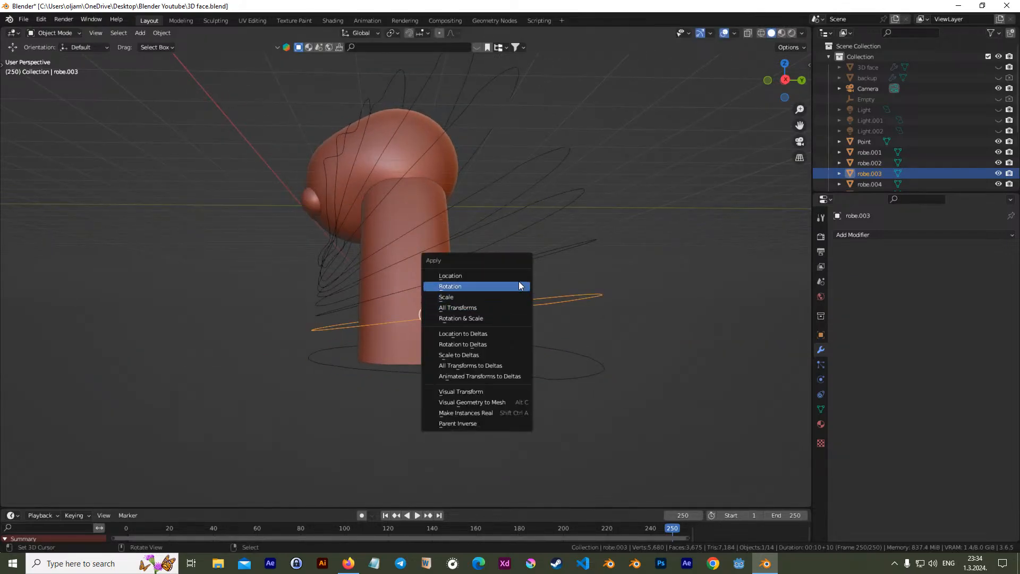
pyautogui.click(487, 314)
pyautogui.click(547, 252)
pyautogui.hotkey('ctrl', 'a')
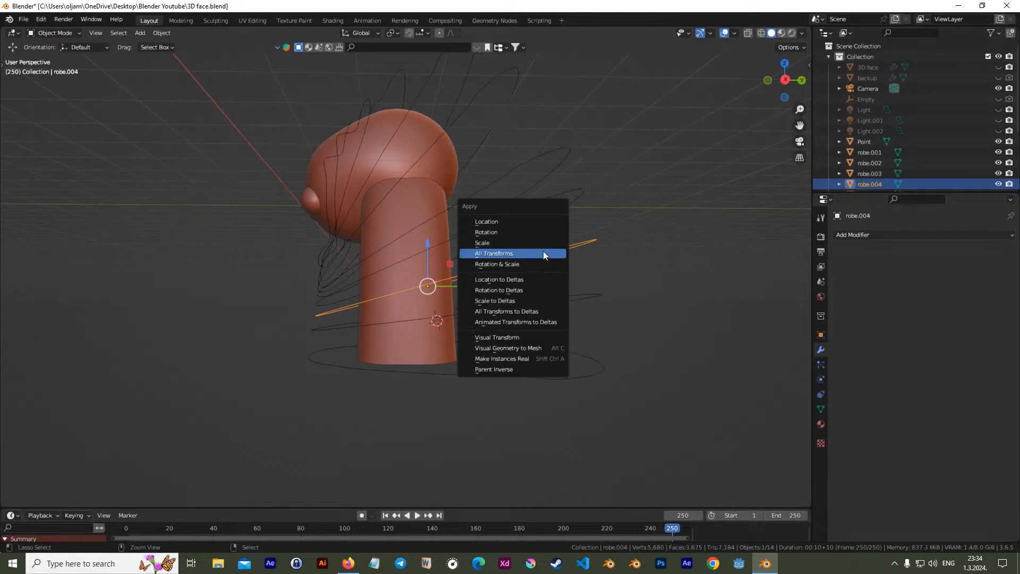
pyautogui.click(534, 253)
pyautogui.click(551, 195)
pyautogui.hotkey('ctrl', 'a')
pyautogui.click(534, 196)
# Join the robe.002 base ring and the robe.003 ring above it into the robe.004 ring
pyautogui.click(556, 380)
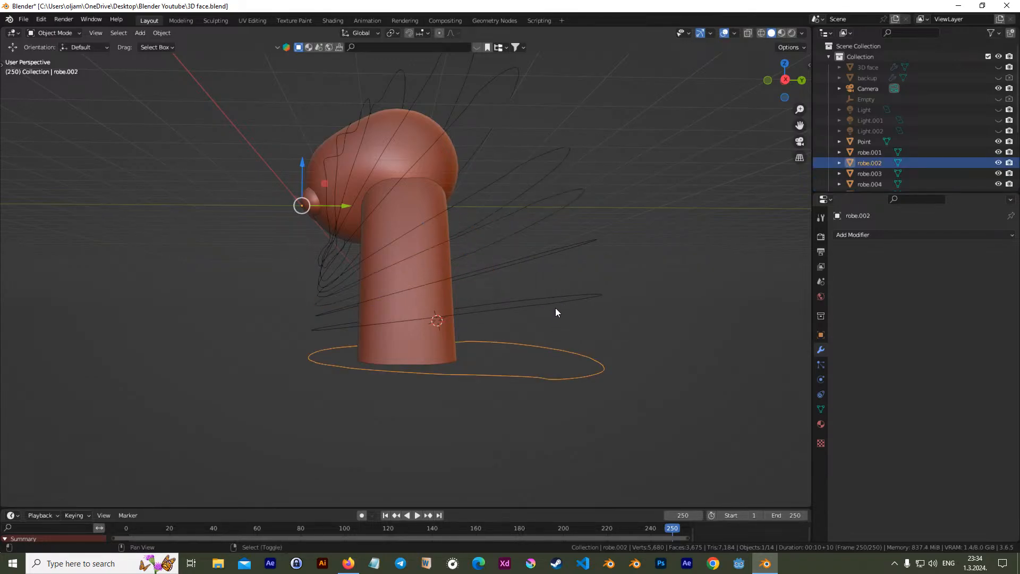
pyautogui.keyDown('shift'); pyautogui.click(558, 300); pyautogui.keyUp('shift')
pyautogui.hotkey('ctrl', 'j')
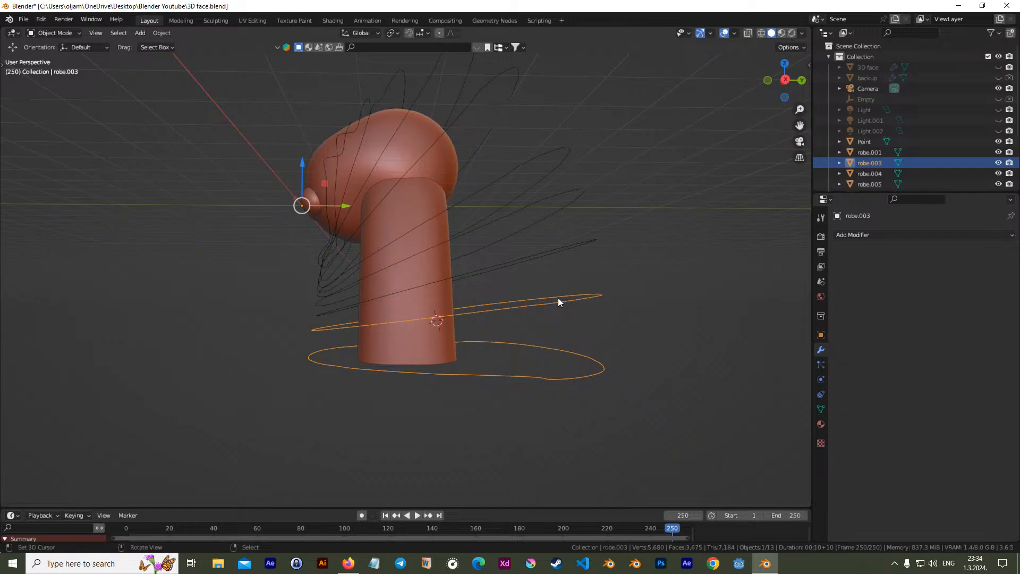
pyautogui.keyDown('shift'); pyautogui.click(552, 251); pyautogui.keyUp('shift')
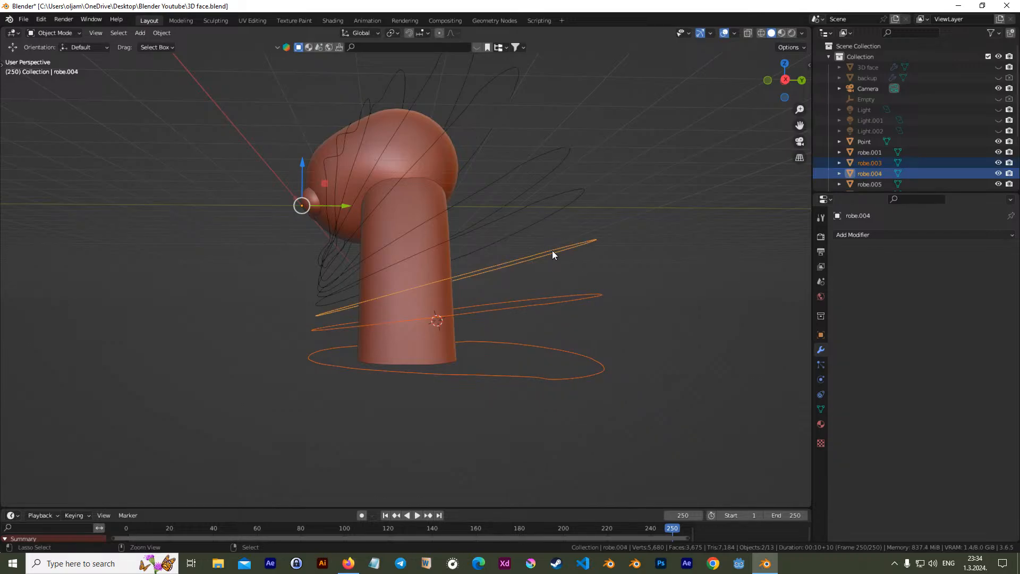
pyautogui.moveTo(546, 247); pyautogui.dragTo(507, 282, button='middle')
pyautogui.hotkey('ctrl', 'j')
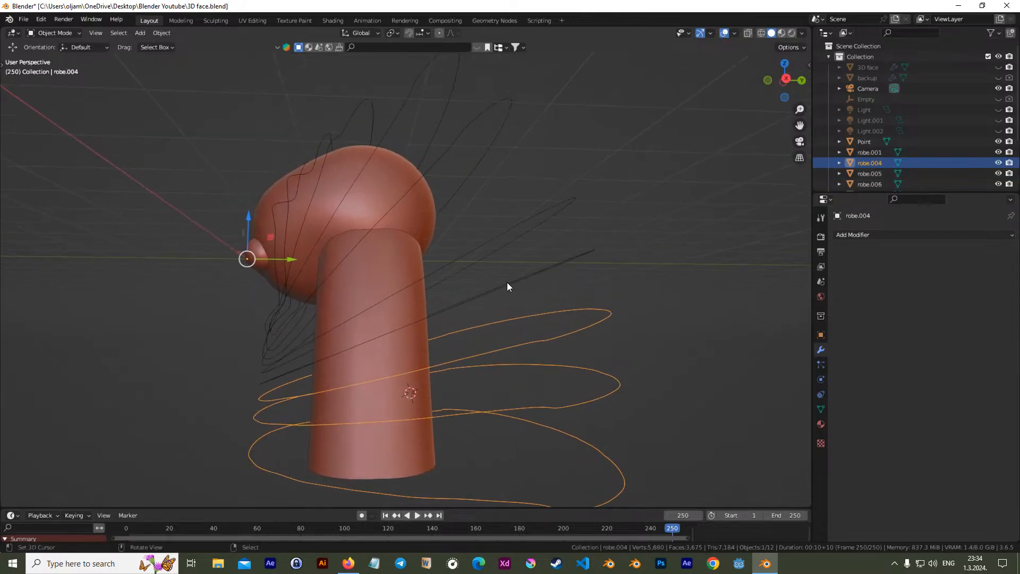
# Apply all transforms to the robe.005 ring and join it into the robe.004 mesh
pyautogui.click(509, 285)
pyautogui.hotkey('ctrl', 'a')
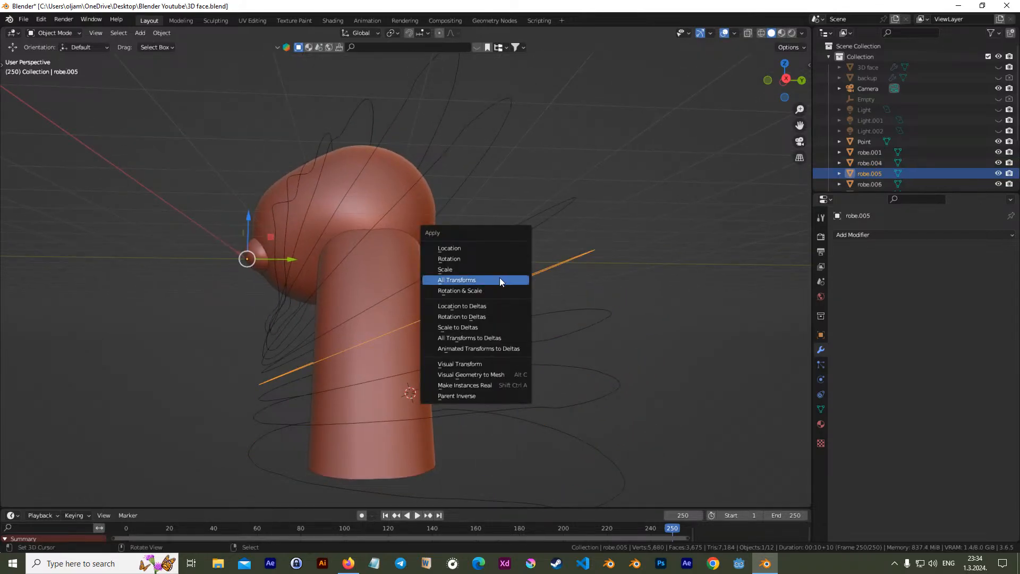
pyautogui.click(500, 277)
pyautogui.keyDown('shift'); pyautogui.click(582, 308); pyautogui.keyUp('shift')
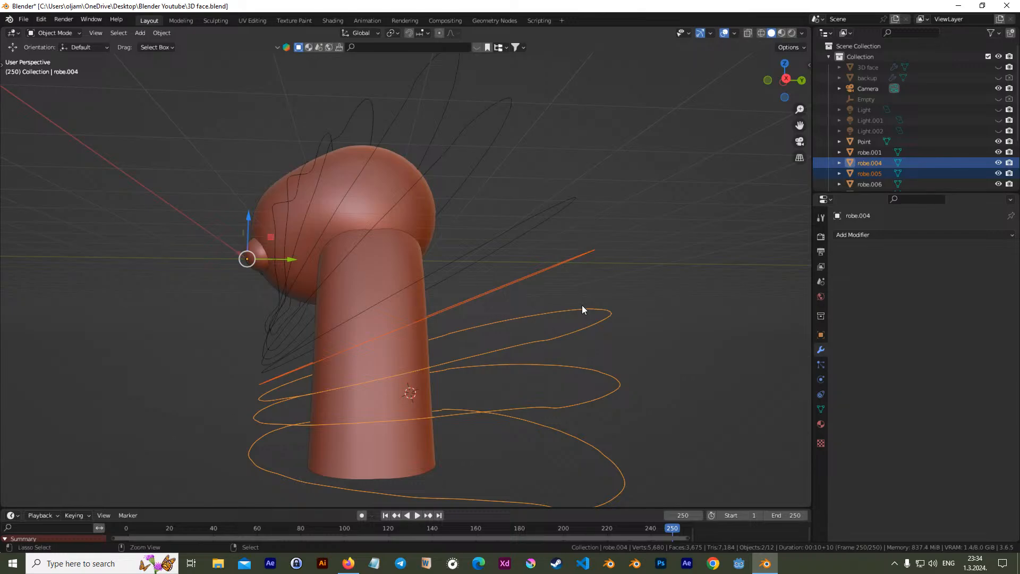
pyautogui.hotkey('ctrl', 'j')
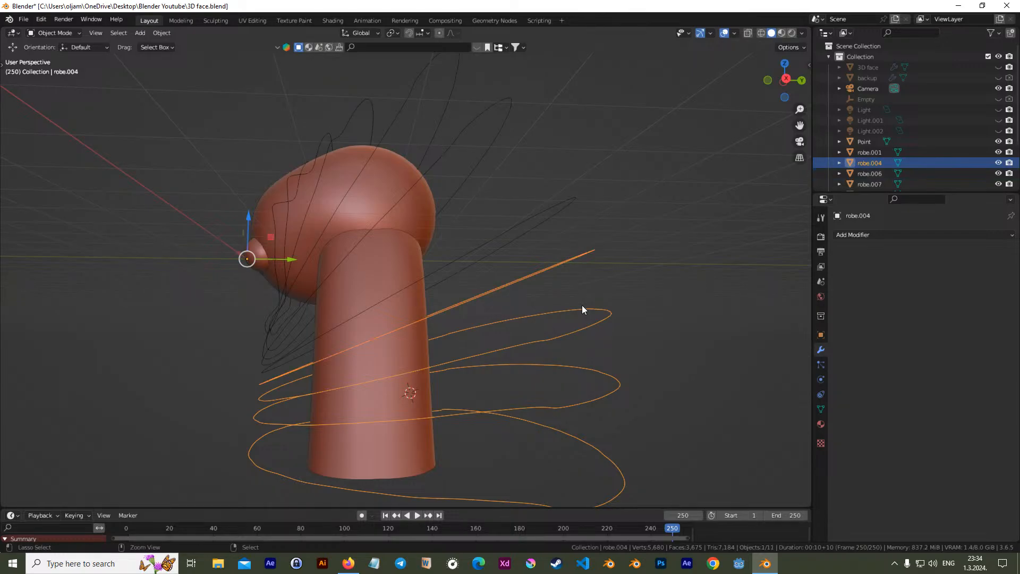
# Apply all transforms to the robe.006 ring and join it into the robe.004 mesh
pyautogui.click(507, 226)
pyautogui.hotkey('ctrl', 'a')
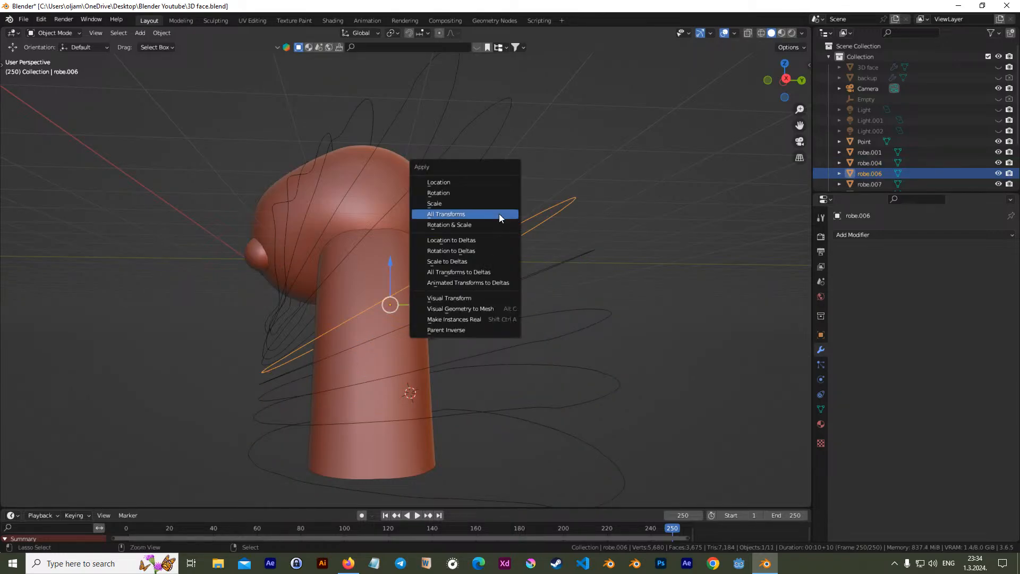
pyautogui.click(495, 215)
pyautogui.keyDown('shift'); pyautogui.click(576, 257); pyautogui.keyUp('shift')
pyautogui.hotkey('ctrl', 'j')
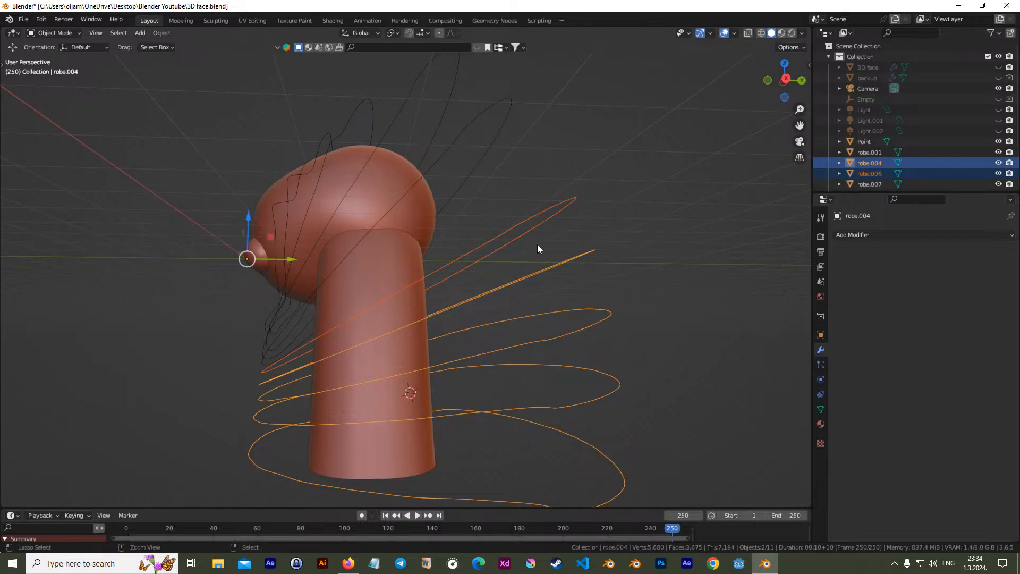
# Apply all transforms to the robe.007 ring behind the head and join it into the robe.004 mesh
pyautogui.click(481, 170)
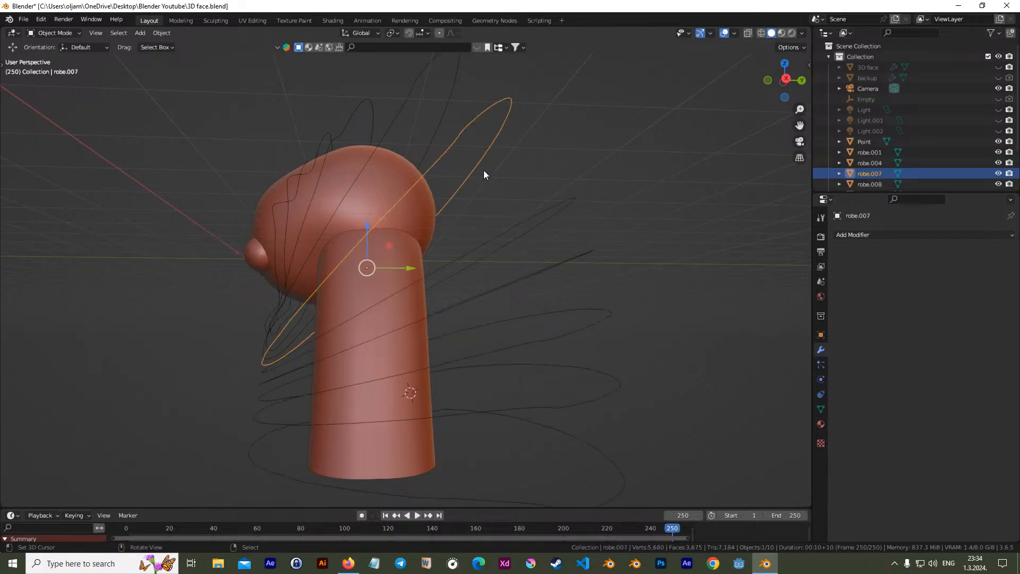
pyautogui.hotkey('ctrl', 'a')
pyautogui.click(458, 198)
pyautogui.keyDown('shift'); pyautogui.click(535, 215); pyautogui.keyUp('shift')
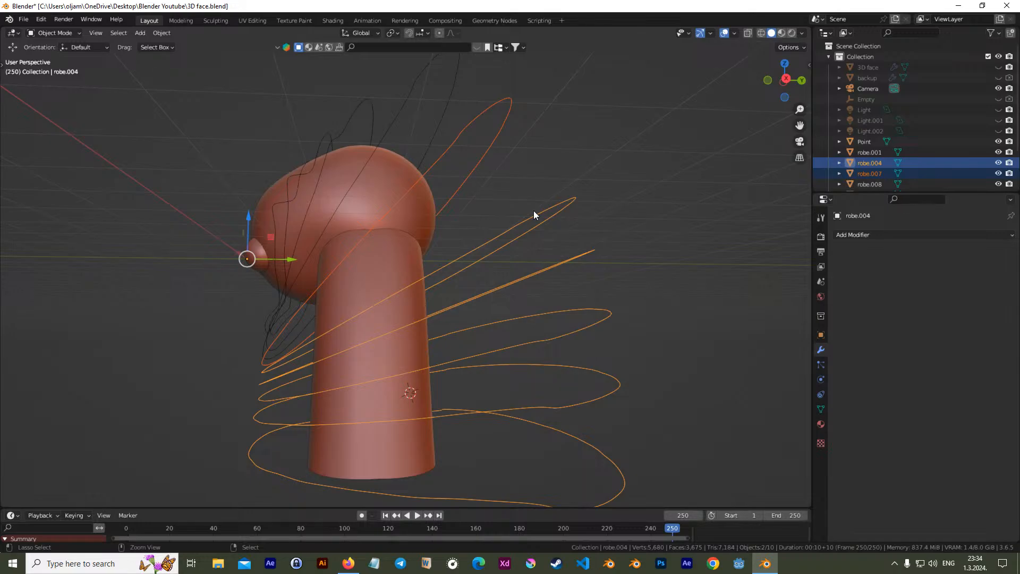
pyautogui.hotkey('ctrl', 'j')
# Join the tall hood ring just in front of the merged rings into the robe.004 mesh
pyautogui.keyDown('shift'); pyautogui.moveTo(394, 90); pyautogui.dragTo(439, 199, button='middle'); pyautogui.keyUp('shift')
pyautogui.click(435, 190)
pyautogui.keyDown('shift'); pyautogui.click(481, 229); pyautogui.keyUp('shift')
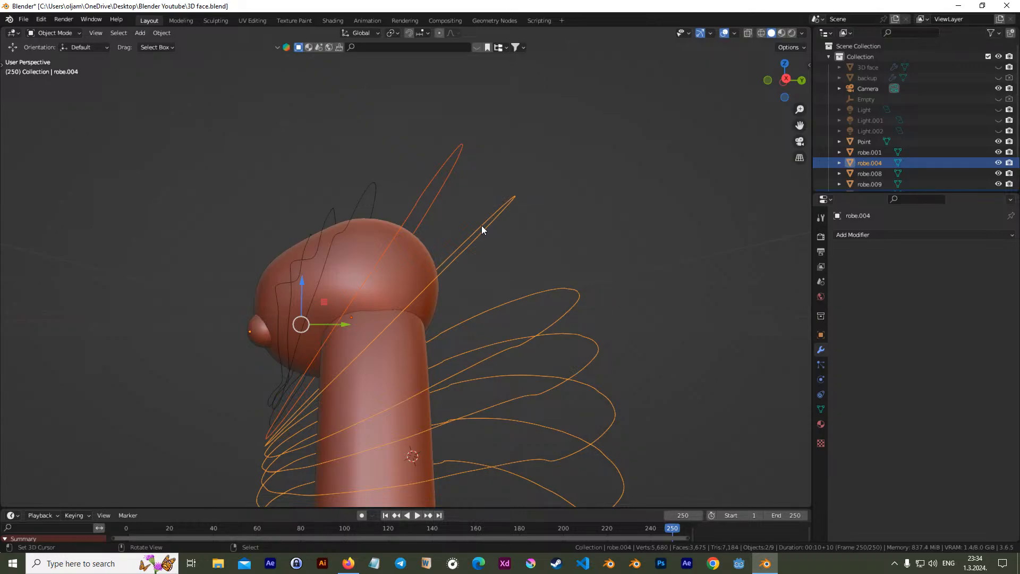
pyautogui.hotkey('ctrl', 'j')
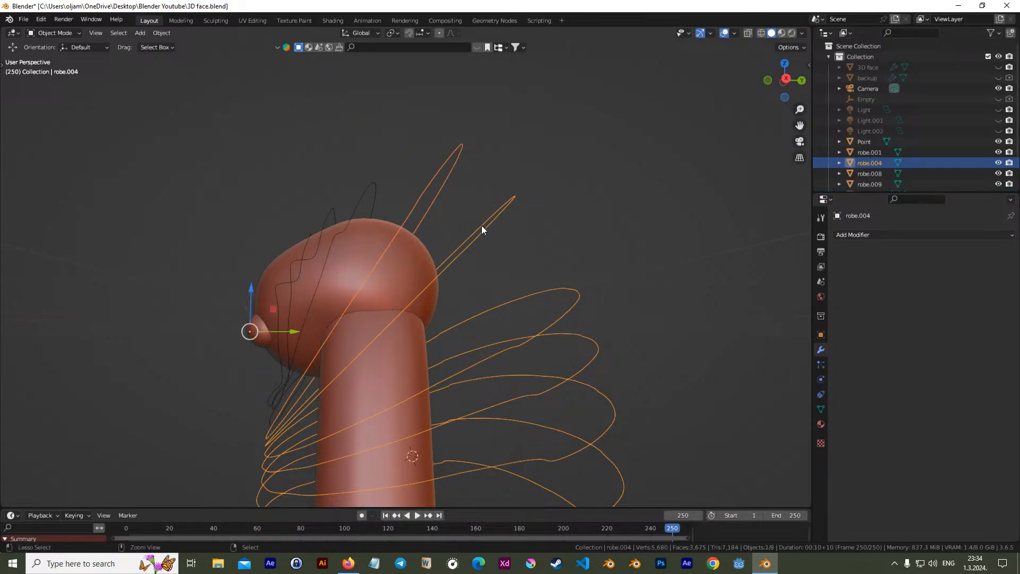
# Apply all transforms to the robe.008 hood ring
pyautogui.click(375, 185)
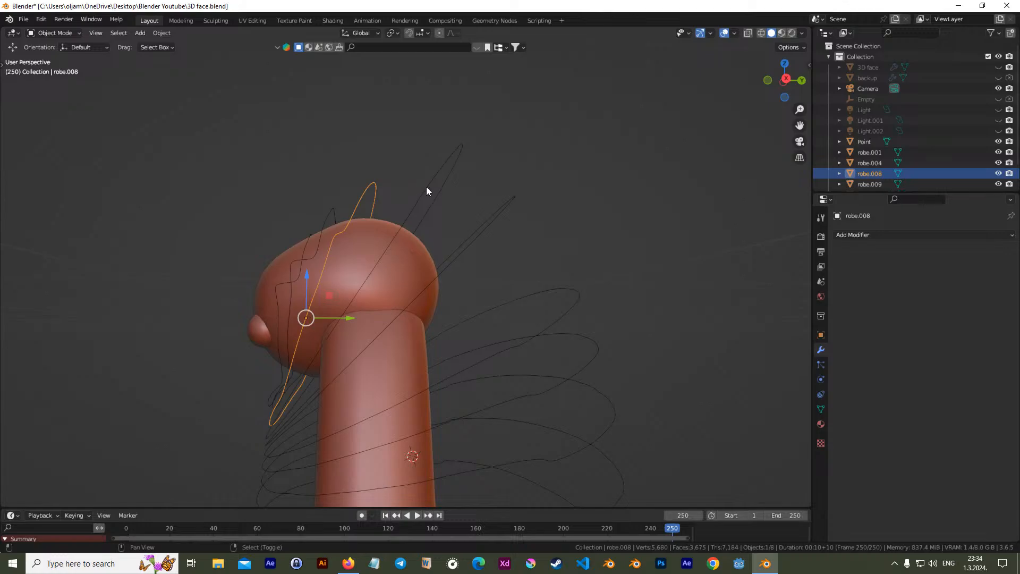
pyautogui.keyDown('shift'); pyautogui.click(426, 186); pyautogui.keyUp('shift')
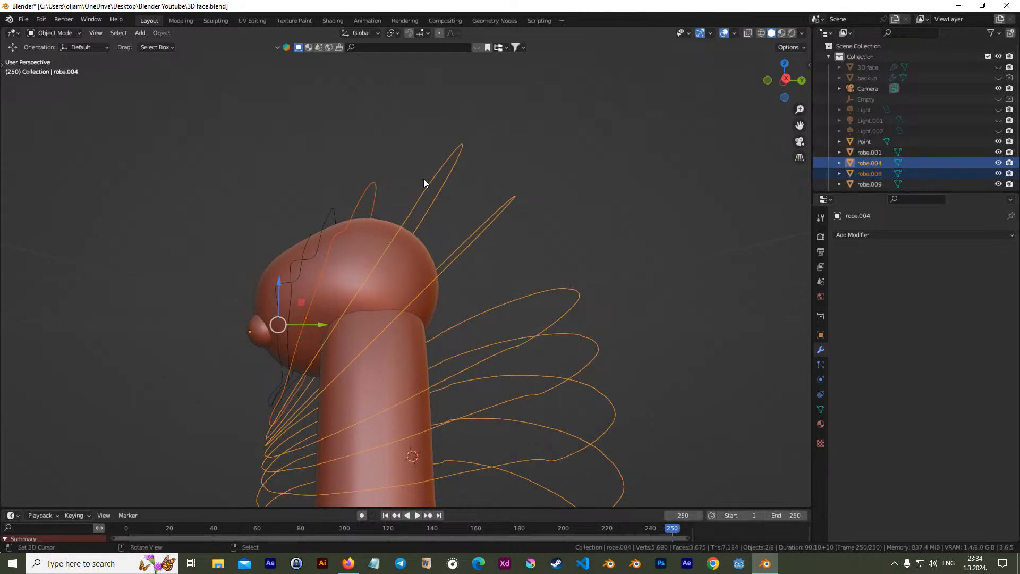
pyautogui.click(381, 186)
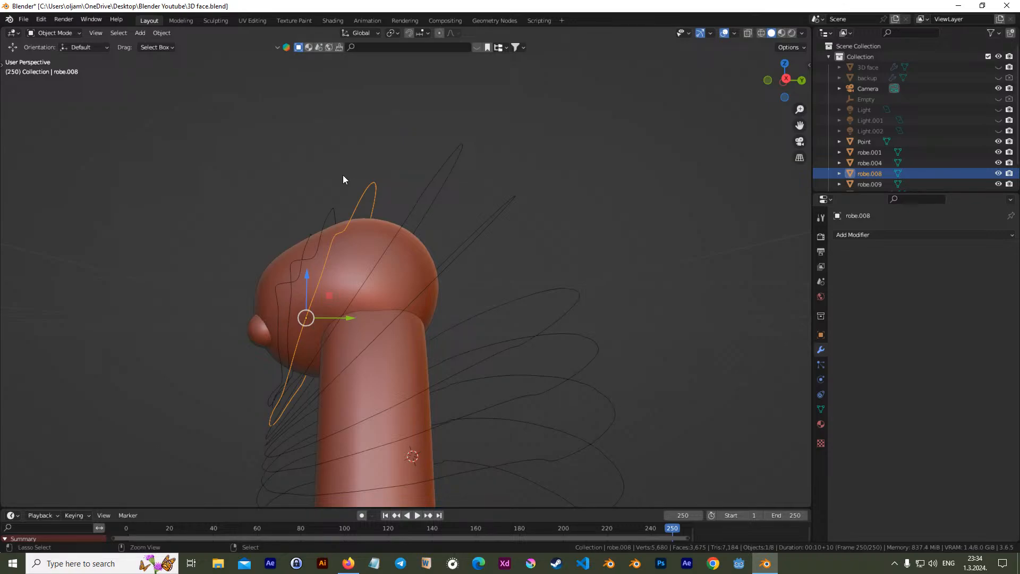
pyautogui.hotkey('ctrl', 'a')
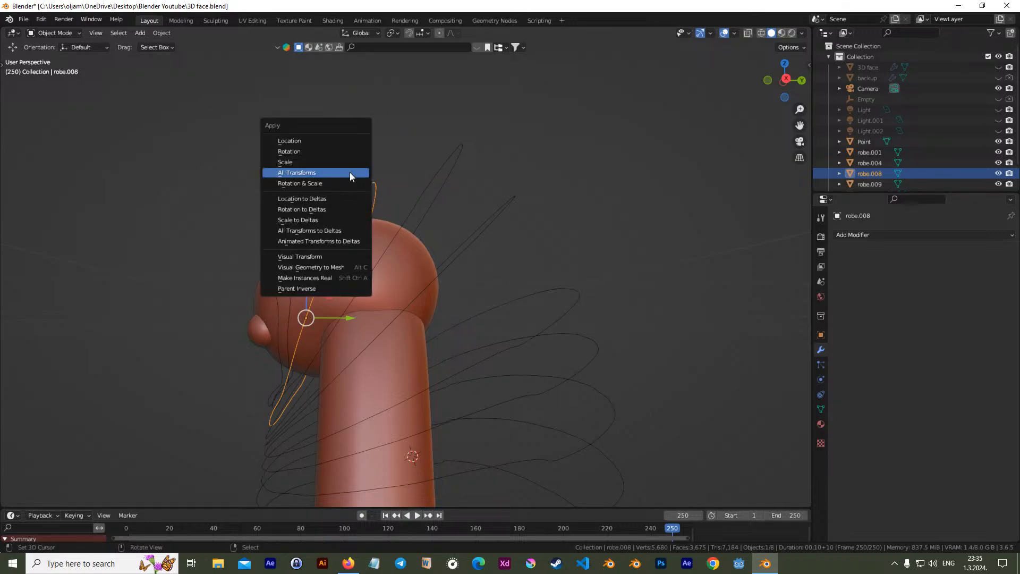
pyautogui.click(340, 170)
# Apply all transforms to the two front hood rings, robe.009 and robe.001
pyautogui.click(326, 224)
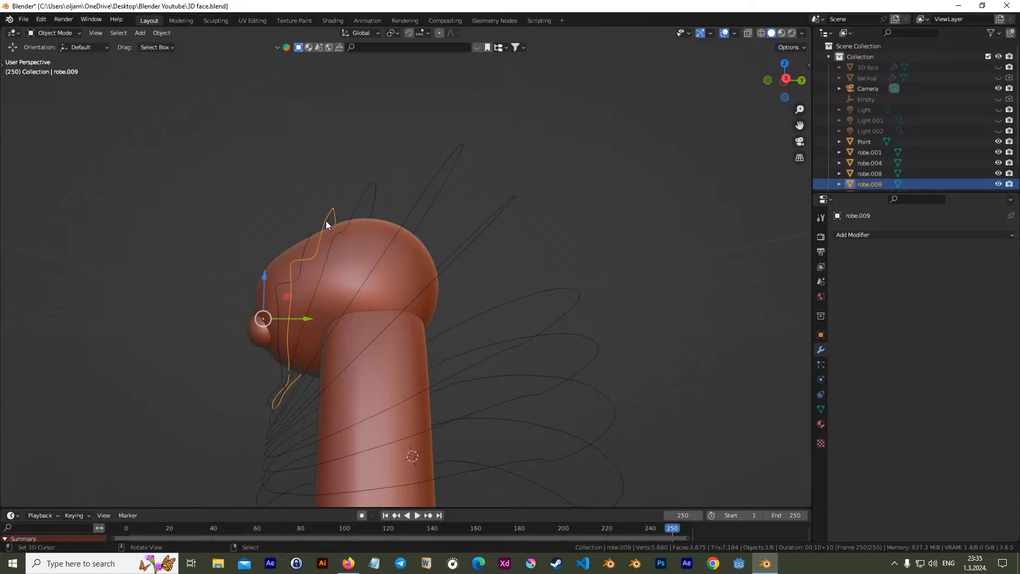
pyautogui.hotkey('ctrl', 'a')
pyautogui.click(325, 219)
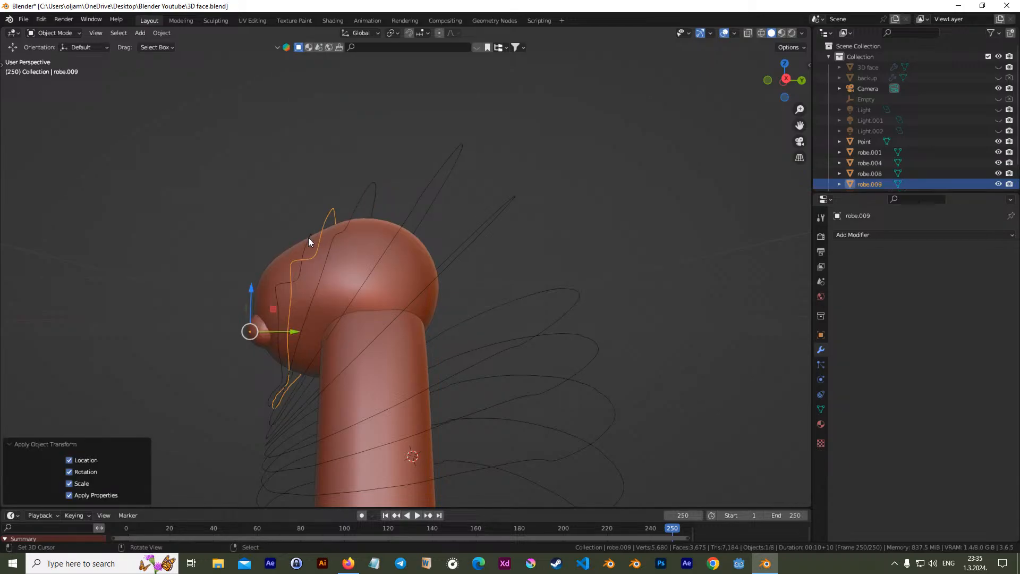
pyautogui.click(310, 242)
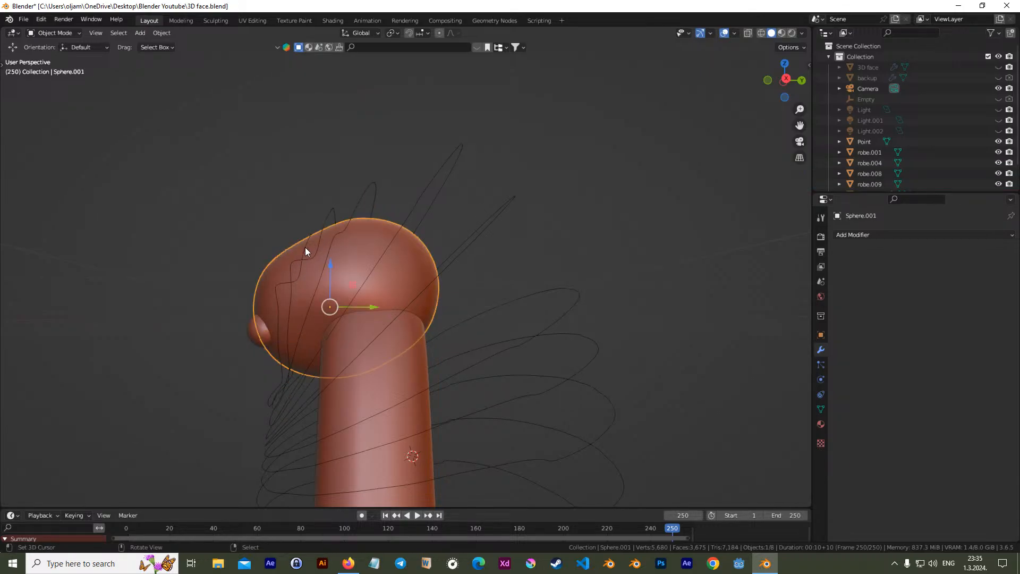
pyautogui.click(305, 248)
pyautogui.hotkey('ctrl', 'a')
pyautogui.click(302, 249)
# Join the robe.008 hood ring into the robe.004 mesh
pyautogui.moveTo(309, 276); pyautogui.dragTo(340, 284, button='middle')
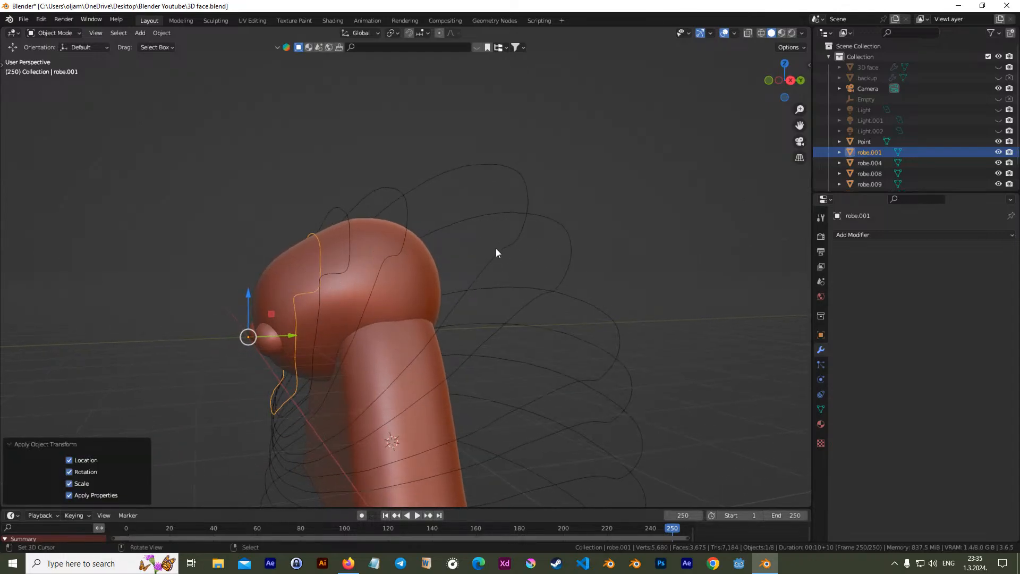
pyautogui.click(518, 244)
pyautogui.click(393, 210)
pyautogui.keyDown('shift'); pyautogui.click(429, 187); pyautogui.keyUp('shift')
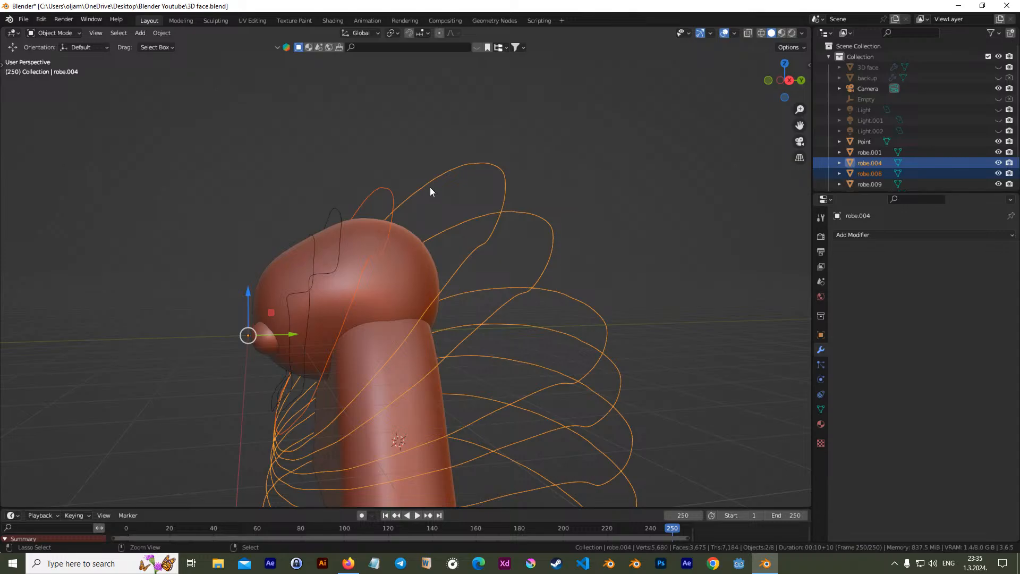
pyautogui.hotkey('ctrl', 'j')
# Join the robe.009 ring and the frontmost robe.001 ring into the robe.004 mesh
pyautogui.click(340, 212)
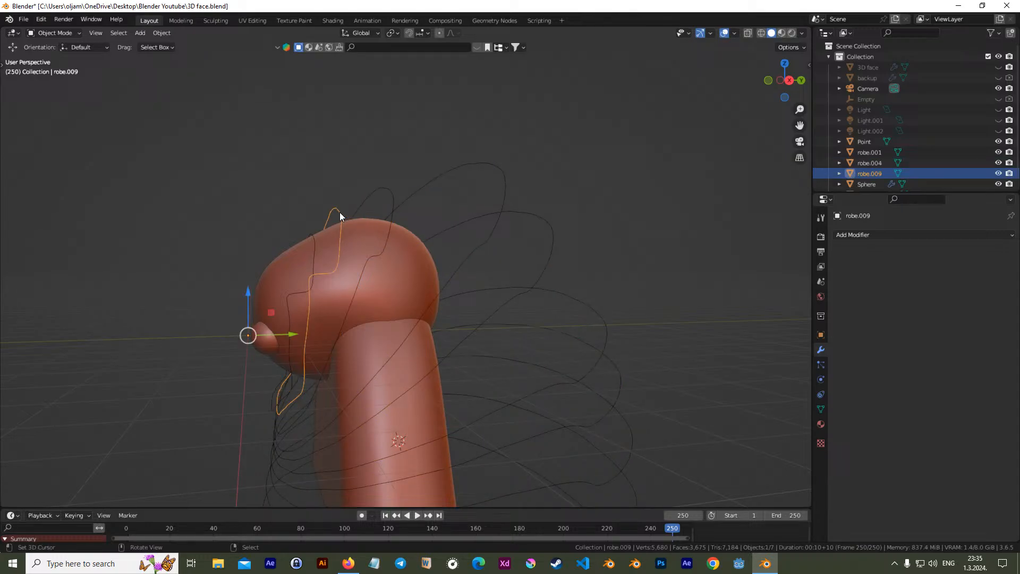
pyautogui.keyDown('shift'); pyautogui.click(368, 199); pyautogui.keyUp('shift')
pyautogui.hotkey('ctrl', 'j')
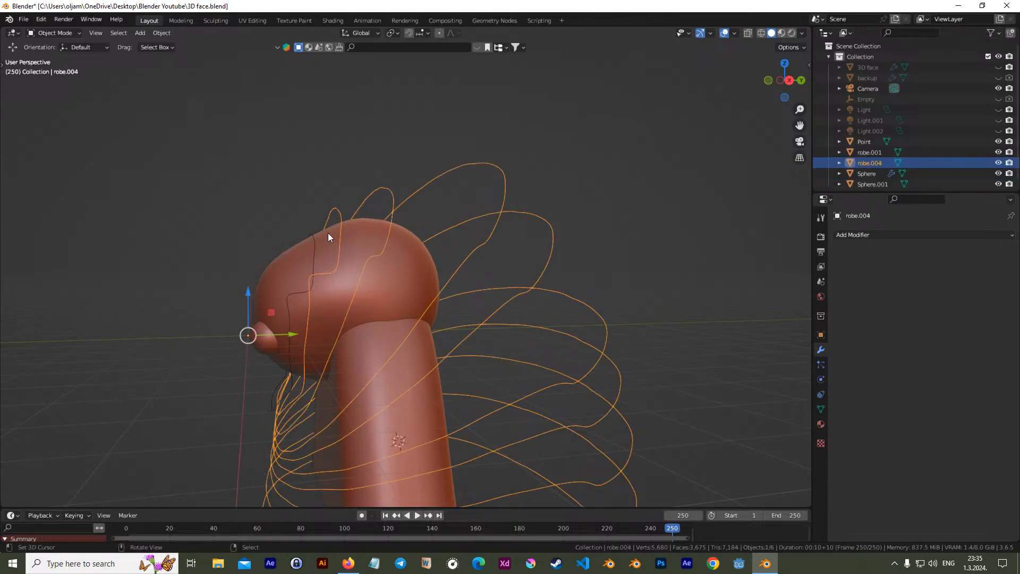
pyautogui.click(316, 245)
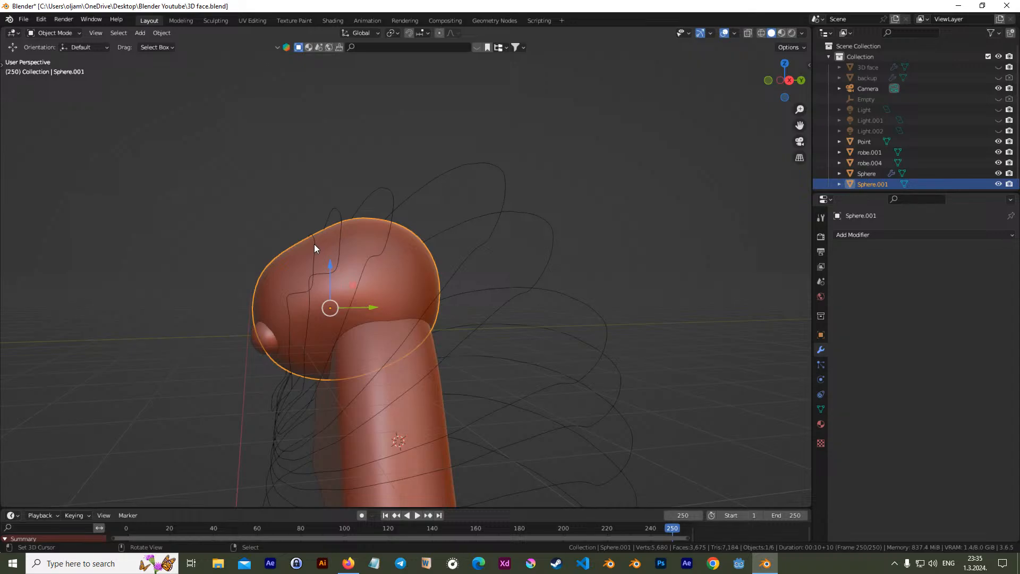
pyautogui.click(314, 244)
pyautogui.keyDown('shift'); pyautogui.click(343, 215); pyautogui.keyUp('shift')
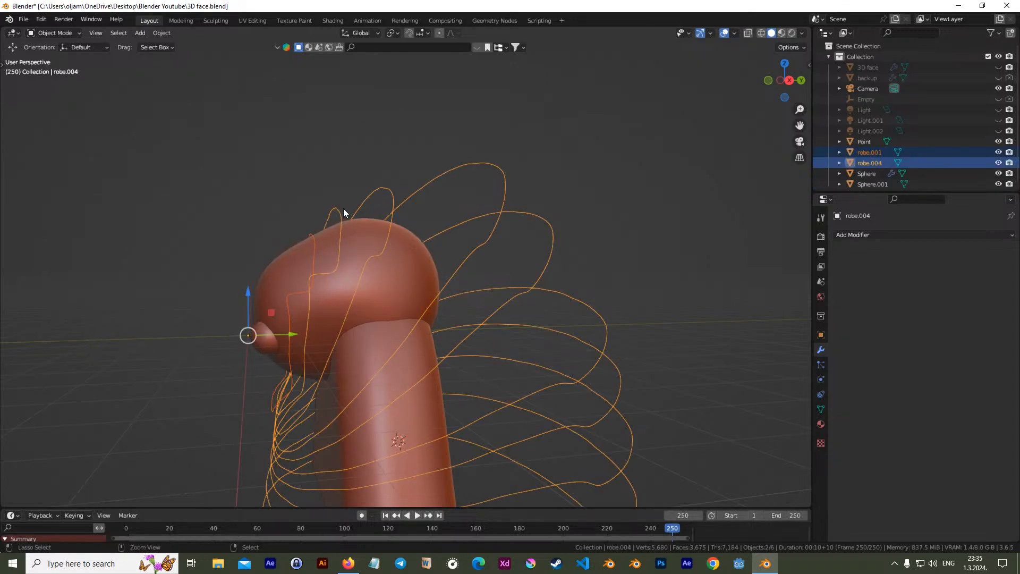
pyautogui.hotkey('ctrl', 'j')
# Edit the robe.004 mesh by edges and bridge the two frontmost hood edge loops around the face
pyautogui.moveTo(343, 209); pyautogui.dragTo(444, 272, button='middle')
pyautogui.press('Tab')
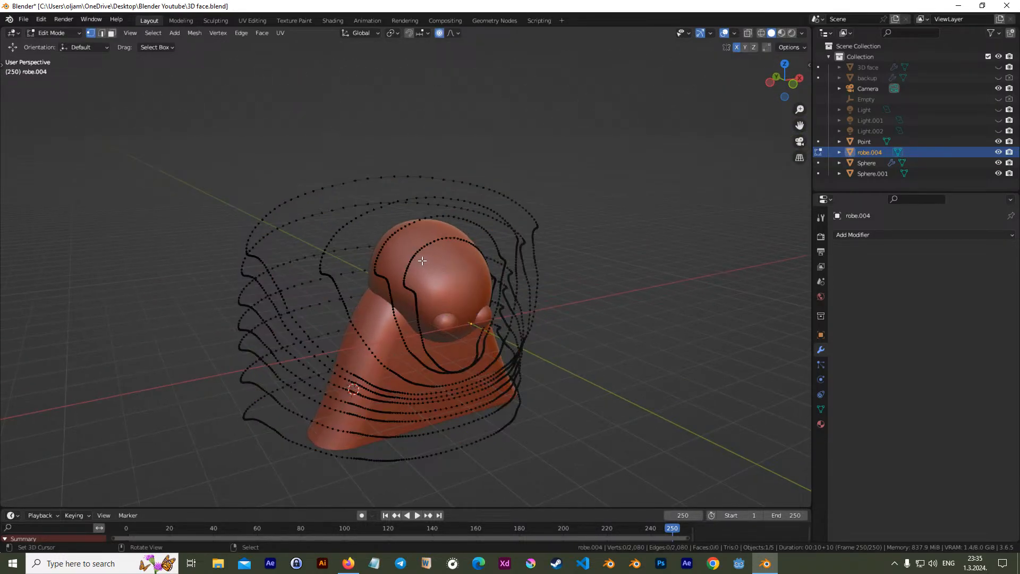
pyautogui.click(100, 35)
pyautogui.scroll(3, 375, 166)
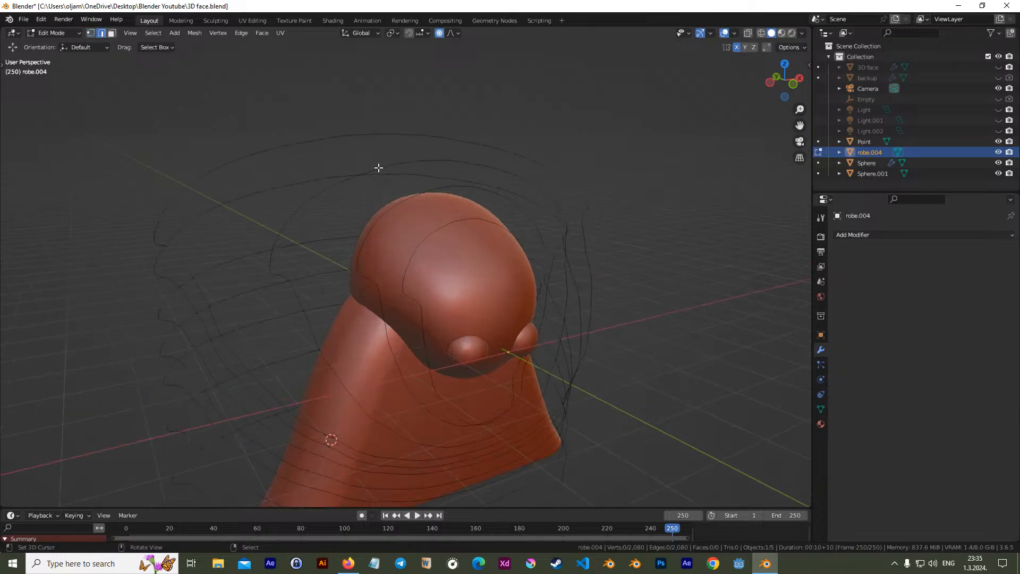
pyautogui.keyDown('alt'); pyautogui.click(353, 277); pyautogui.keyUp('alt')
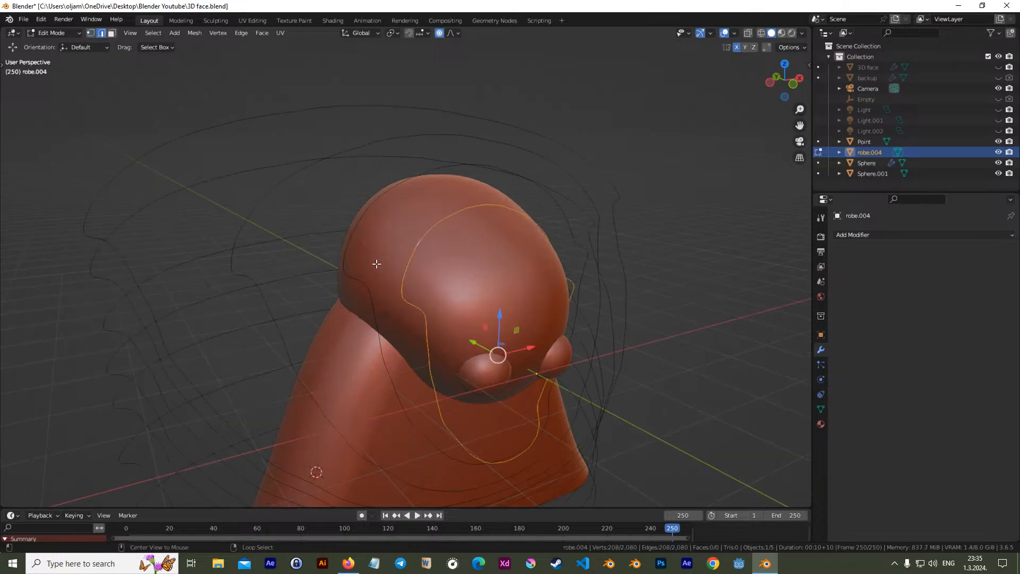
pyautogui.click(259, 35)
pyautogui.moveTo(241, 33)
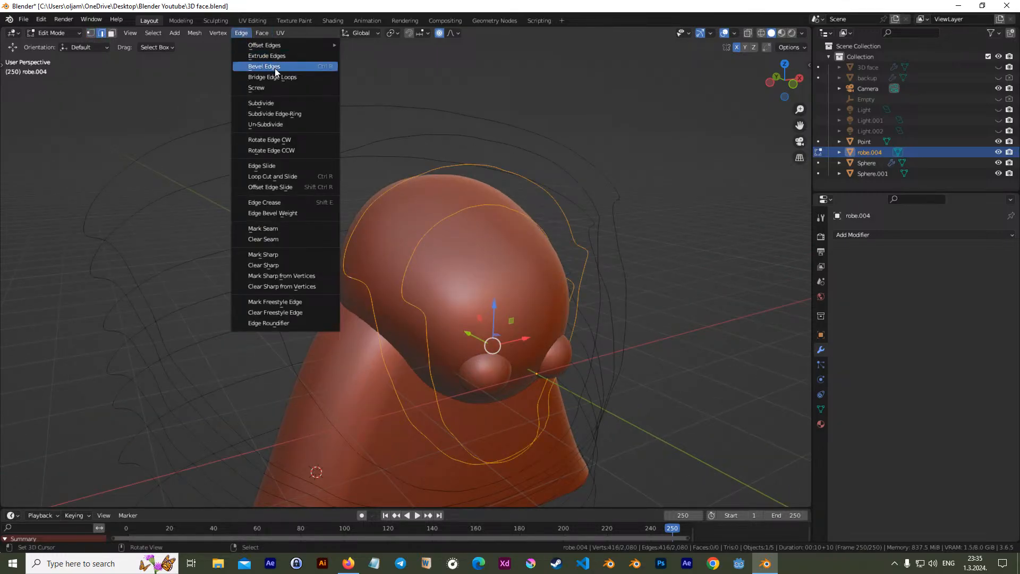
pyautogui.click(285, 78)
# Bridge the back edge of the new front strip to the third hood loop behind it
pyautogui.moveTo(360, 186); pyautogui.dragTo(398, 235, button='middle')
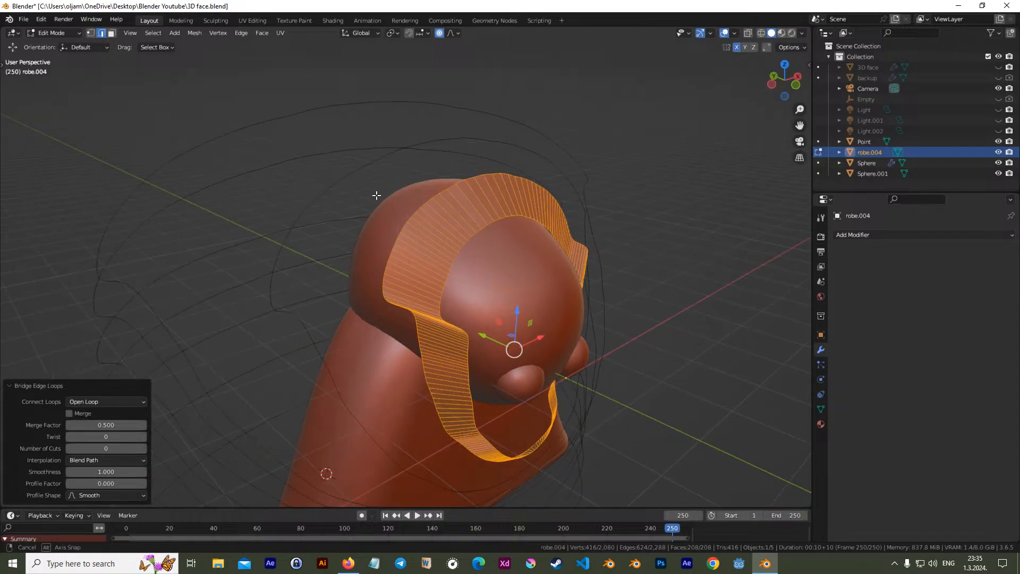
pyautogui.click(400, 234)
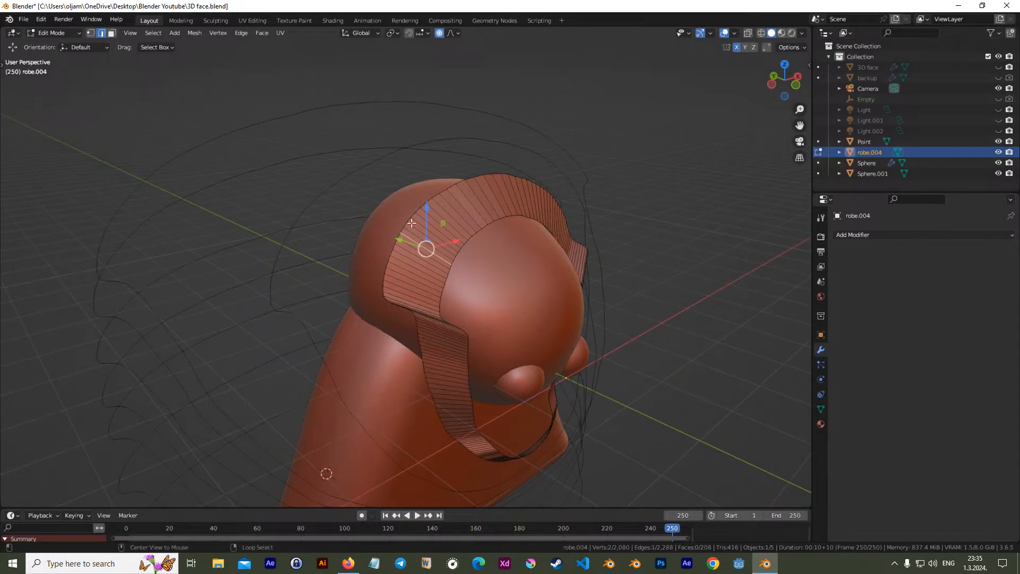
pyautogui.scroll(2, 411, 223)
pyautogui.keyDown('alt'); pyautogui.click(390, 219); pyautogui.keyUp('alt')
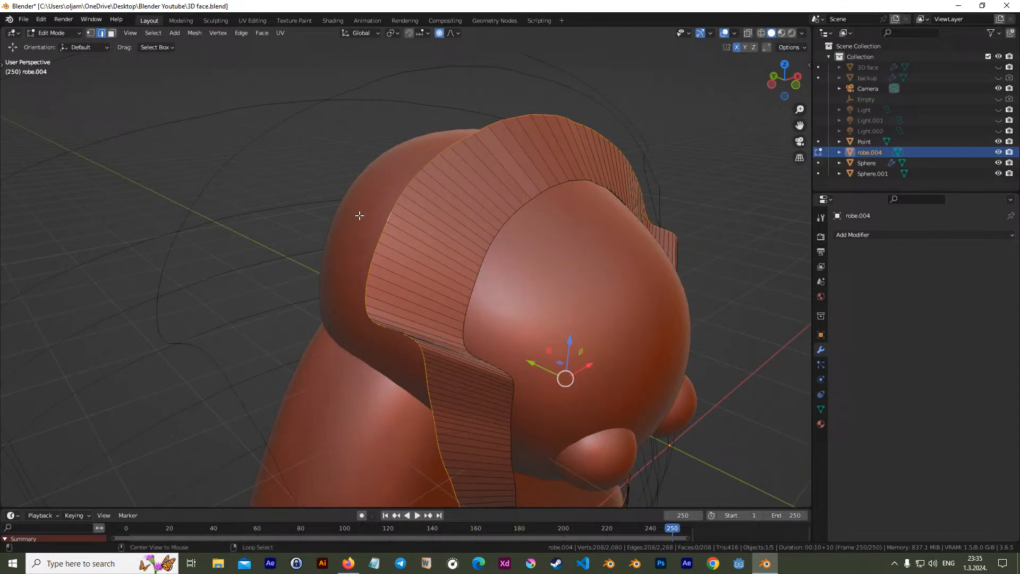
pyautogui.keyDown('alt'); pyautogui.keyDown('shift'); pyautogui.click(215, 174); pyautogui.keyUp('shift'); pyautogui.keyUp('alt')
pyautogui.scroll(-2, 308, 175)
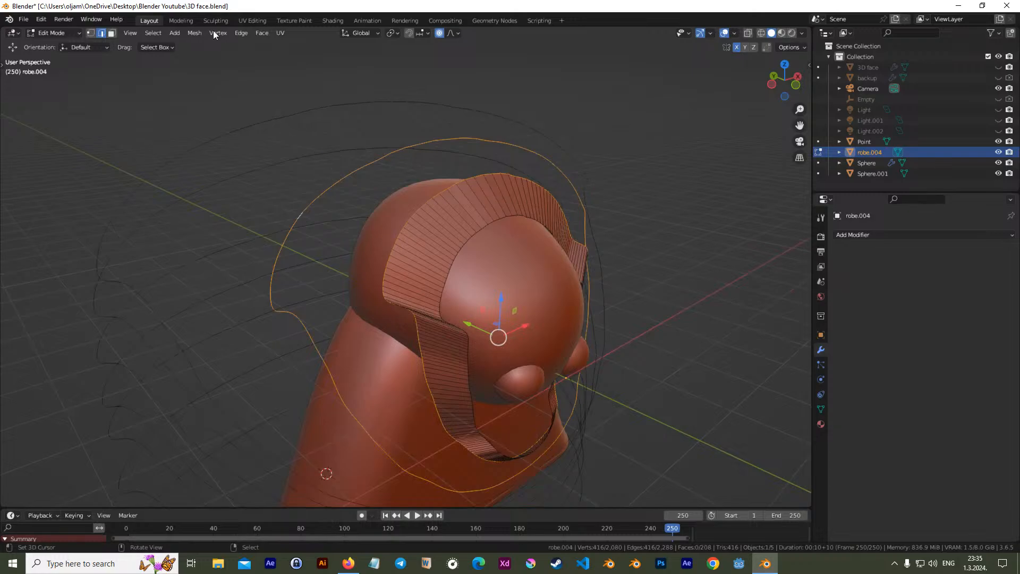
pyautogui.click(242, 33)
pyautogui.click(282, 77)
pyautogui.moveTo(340, 137); pyautogui.dragTo(392, 170, button='middle')
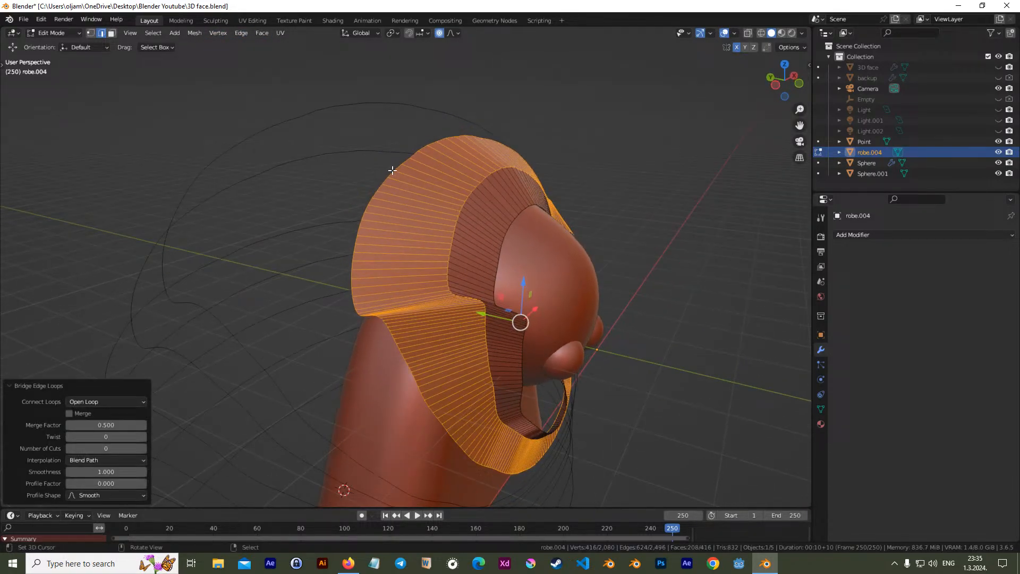
# Bridge the back edge of the hood surface to the fourth loop behind it
pyautogui.keyDown('alt'); pyautogui.click(372, 192); pyautogui.keyUp('alt')
pyautogui.moveTo(249, 151); pyautogui.dragTo(292, 136, button='middle')
pyautogui.keyDown('alt'); pyautogui.keyDown('shift'); pyautogui.click(293, 126); pyautogui.keyUp('shift'); pyautogui.keyUp('alt')
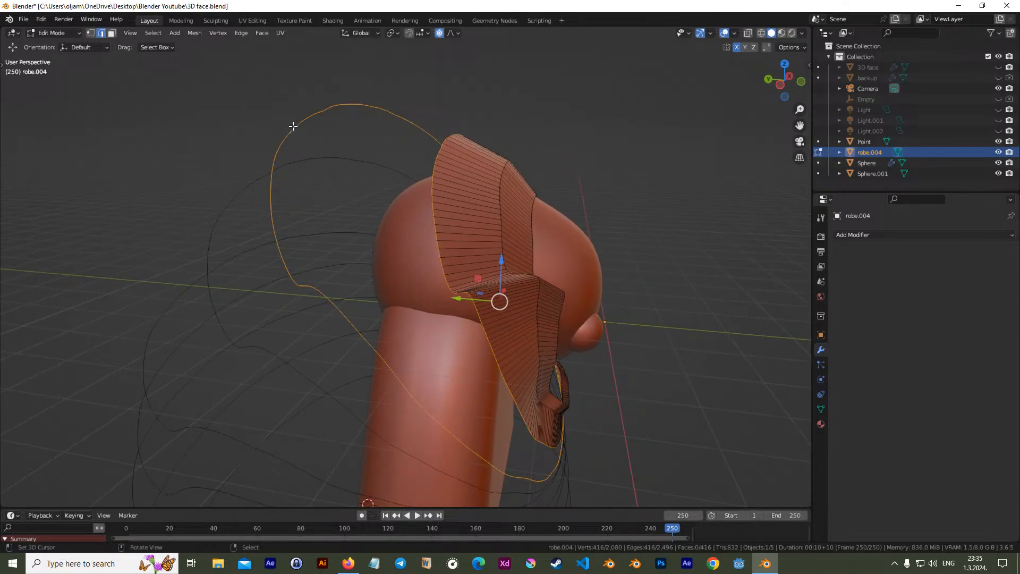
pyautogui.click(243, 33)
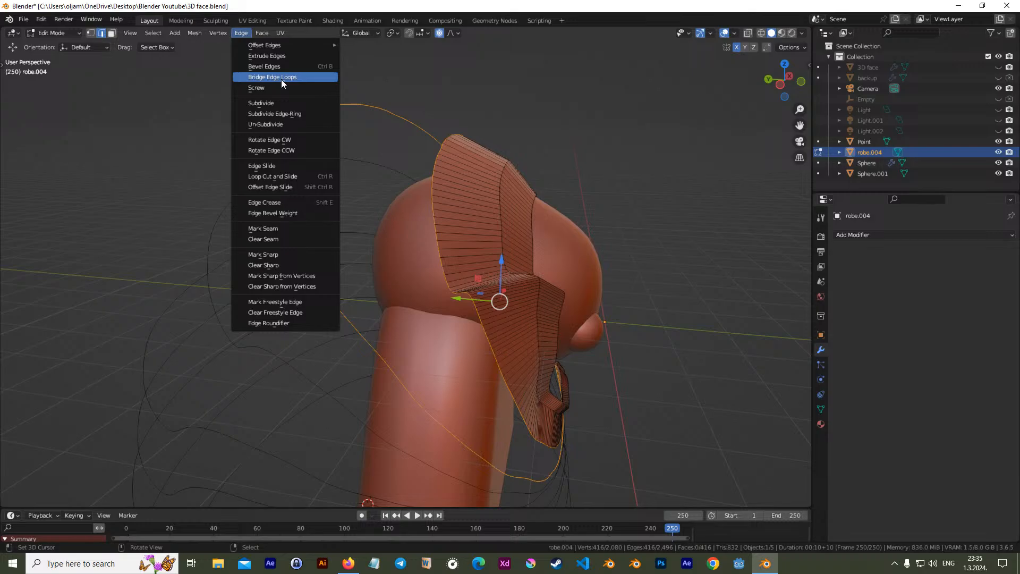
pyautogui.click(311, 77)
# Bridge the hood's rear open edge to the fifth loop behind the head
pyautogui.moveTo(312, 138); pyautogui.dragTo(346, 225, button='middle')
pyautogui.keyDown('alt'); pyautogui.click(351, 208); pyautogui.keyUp('alt')
pyautogui.keyDown('alt'); pyautogui.keyDown('shift'); pyautogui.click(272, 212); pyautogui.keyUp('shift'); pyautogui.keyUp('alt')
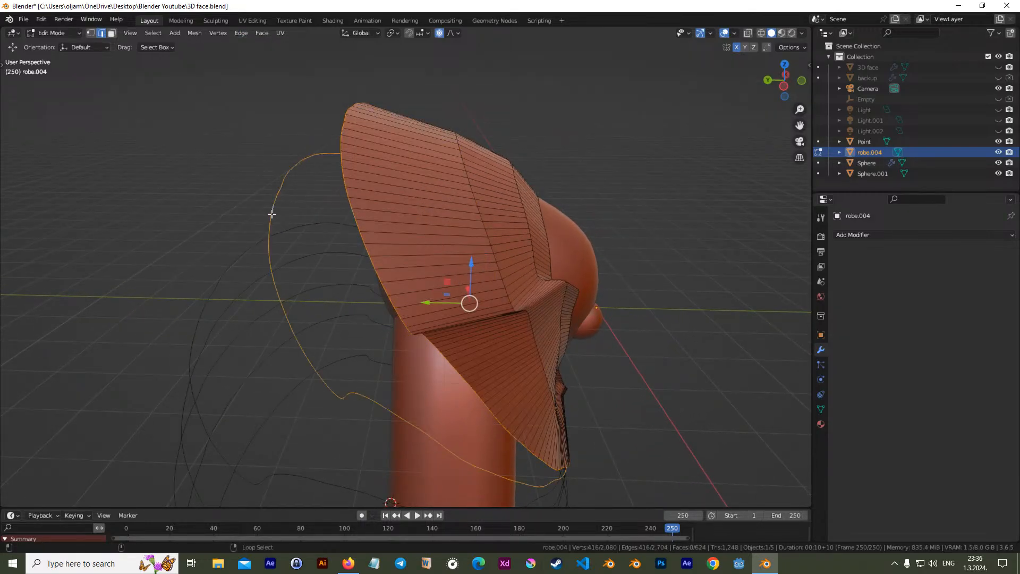
pyautogui.click(245, 33)
pyautogui.click(265, 78)
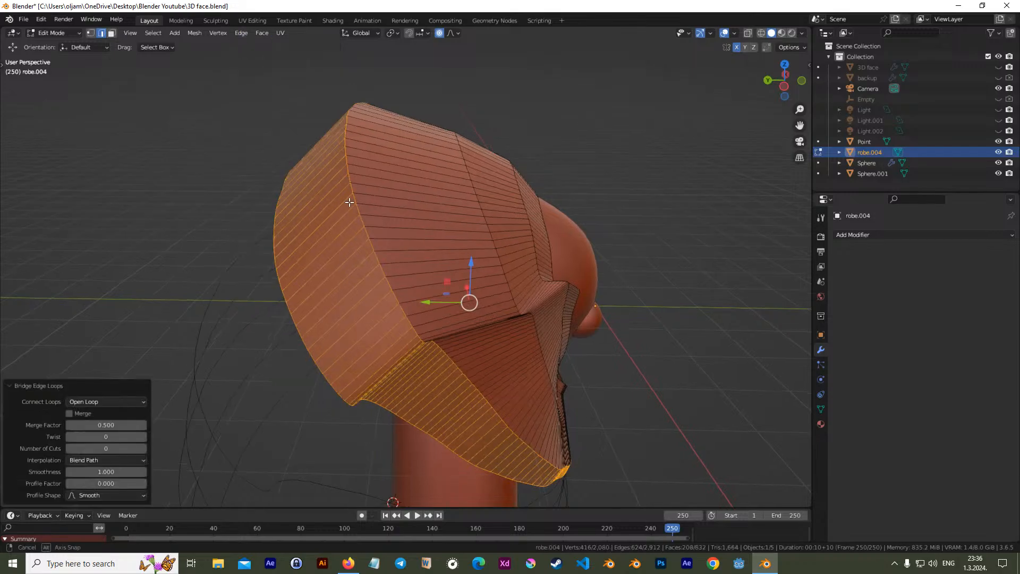
# Bridge the hood's rear open edge to the sixth loop sloping down behind the neck
pyautogui.moveTo(269, 85); pyautogui.dragTo(306, 220, button='middle')
pyautogui.keyDown('alt'); pyautogui.click(308, 223); pyautogui.keyUp('alt')
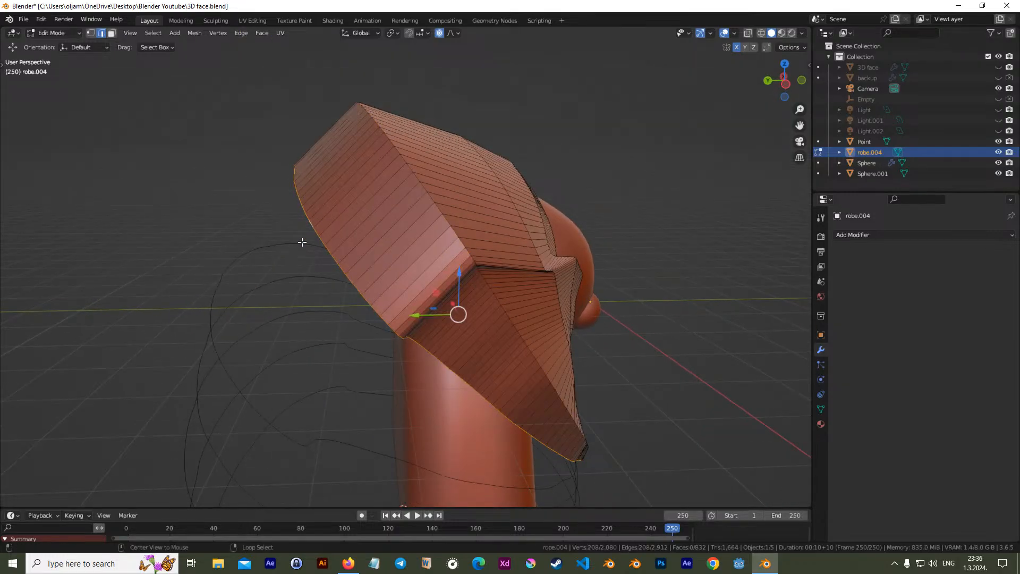
pyautogui.keyDown('alt'); pyautogui.keyDown('shift'); pyautogui.click(210, 313); pyautogui.keyUp('shift'); pyautogui.keyUp('alt')
pyautogui.click(242, 32)
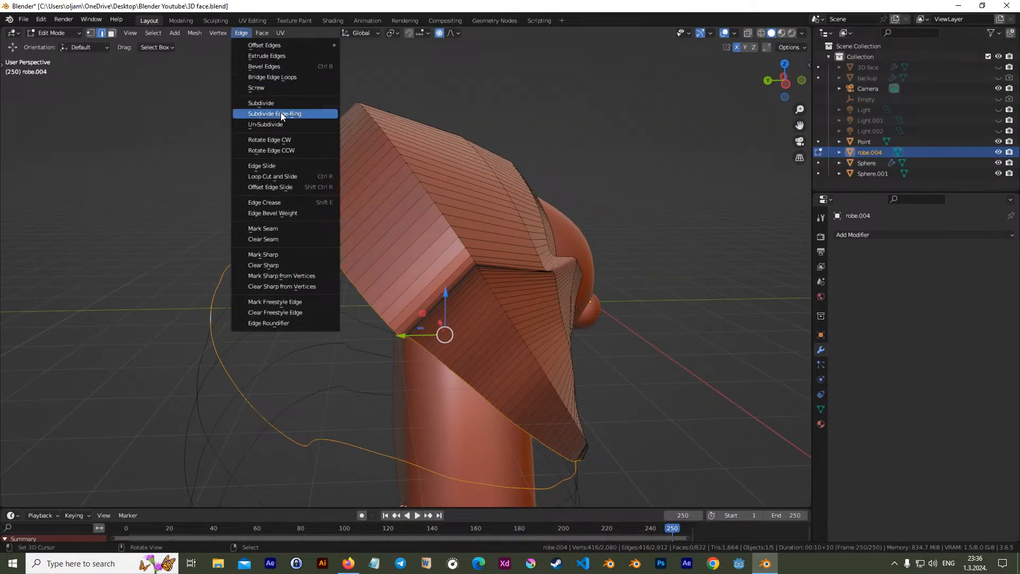
pyautogui.click(285, 76)
# Bridge the hood's lower open edge to the seventh loop just beneath it
pyautogui.moveTo(270, 282); pyautogui.dragTo(322, 234, button='middle')
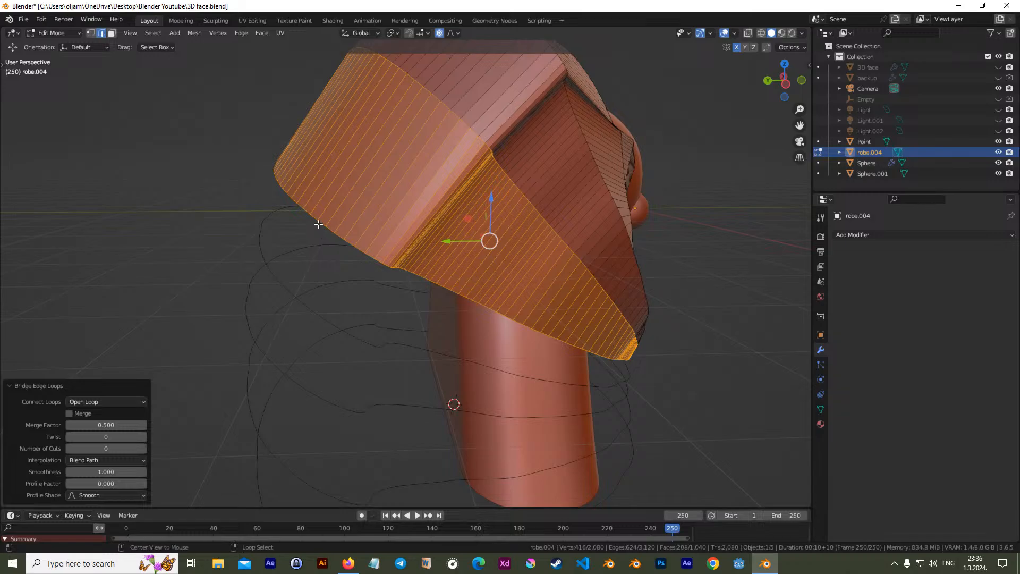
pyautogui.keyDown('alt'); pyautogui.click(319, 223); pyautogui.keyUp('alt')
pyautogui.keyDown('alt'); pyautogui.keyDown('shift'); pyautogui.click(265, 239); pyautogui.keyUp('shift'); pyautogui.keyUp('alt')
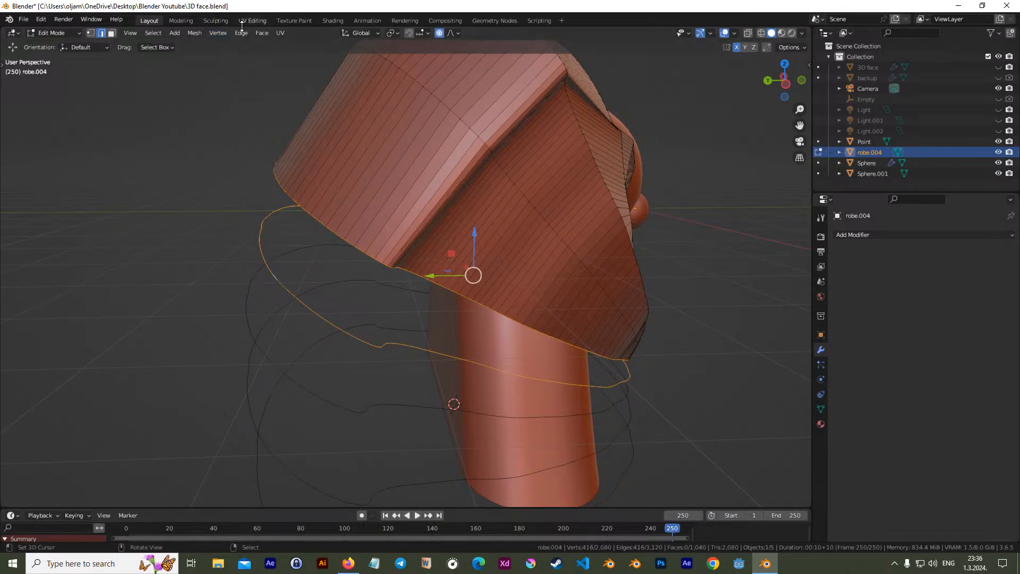
pyautogui.click(261, 33)
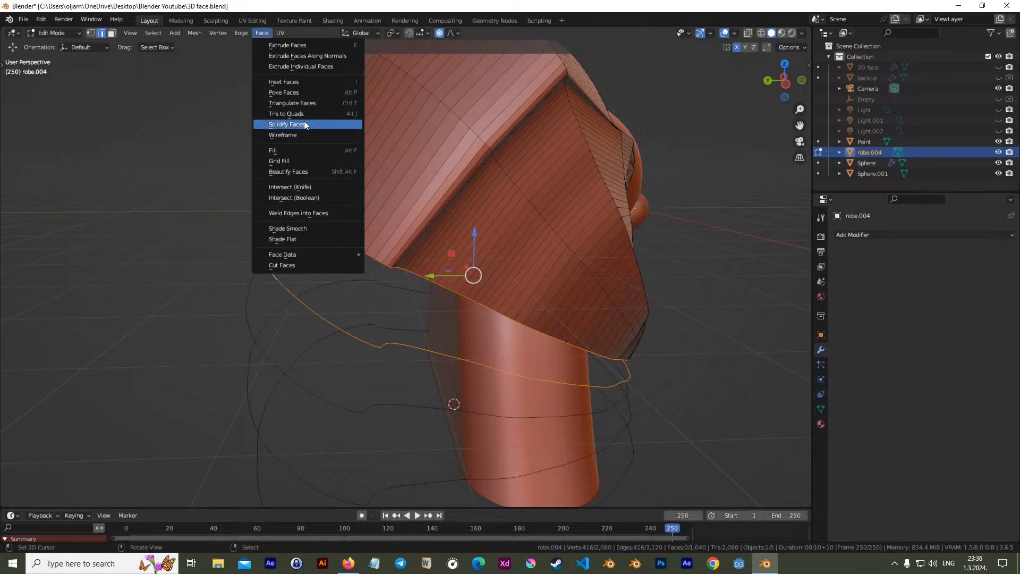
pyautogui.moveTo(236, 33)
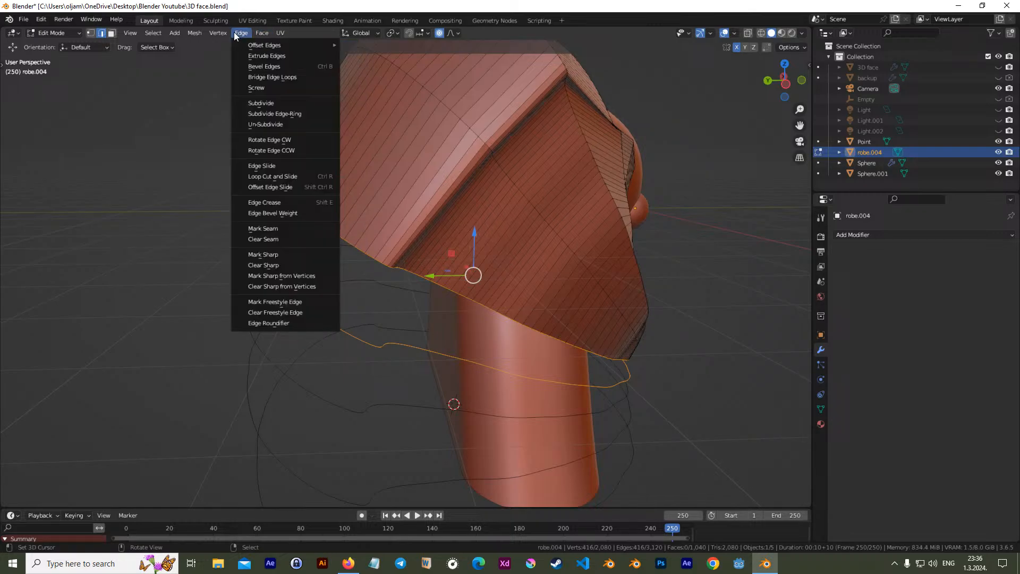
pyautogui.click(282, 78)
# Bridge the robe's lower open edge to the eighth loop around the neck
pyautogui.moveTo(296, 249); pyautogui.dragTo(298, 271, button='middle')
pyautogui.keyDown('alt'); pyautogui.click(306, 274); pyautogui.keyUp('alt')
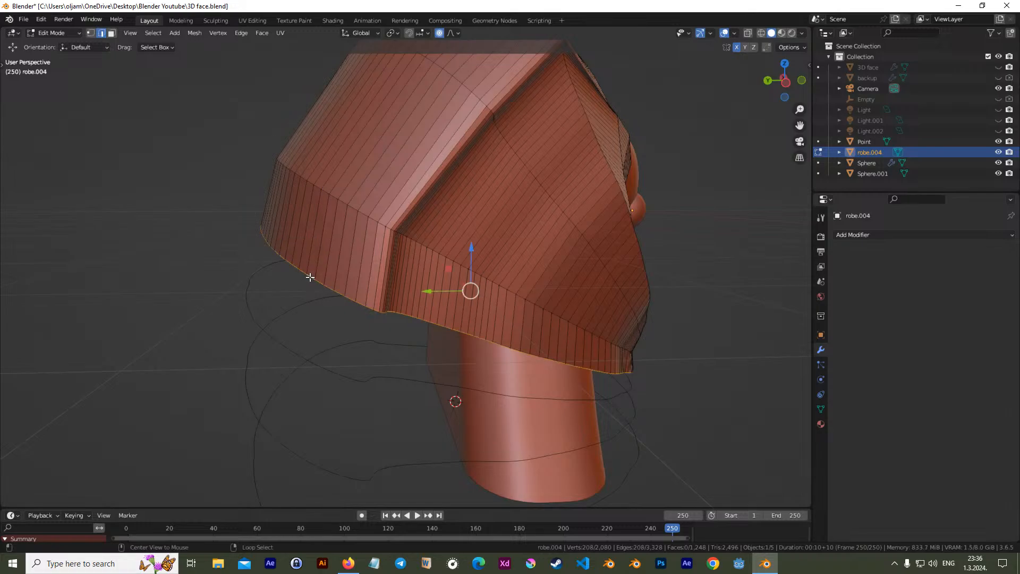
pyautogui.keyDown('alt'); pyautogui.keyDown('shift'); pyautogui.click(248, 303); pyautogui.keyUp('shift'); pyautogui.keyUp('alt')
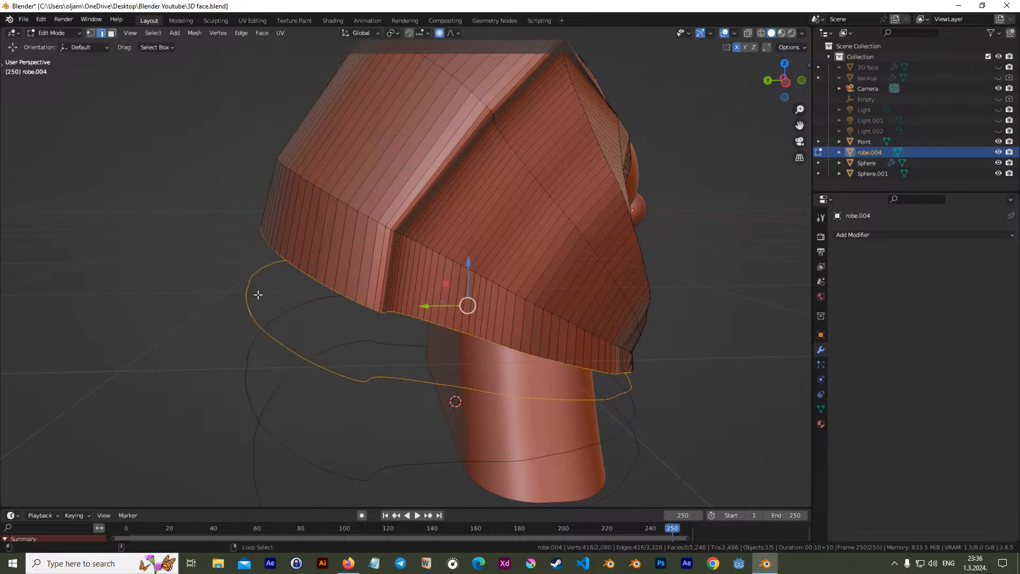
pyautogui.click(240, 34)
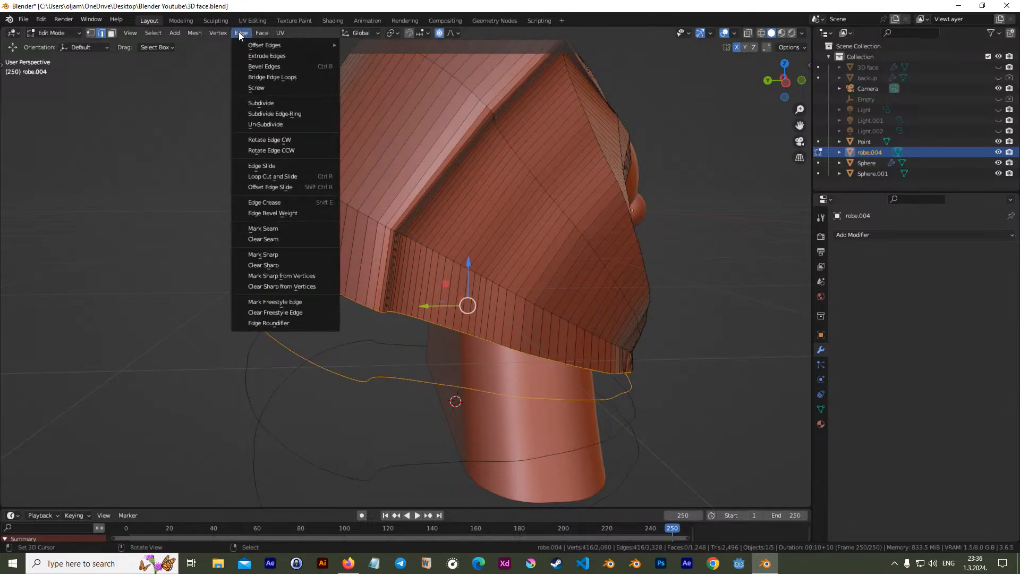
pyautogui.click(294, 79)
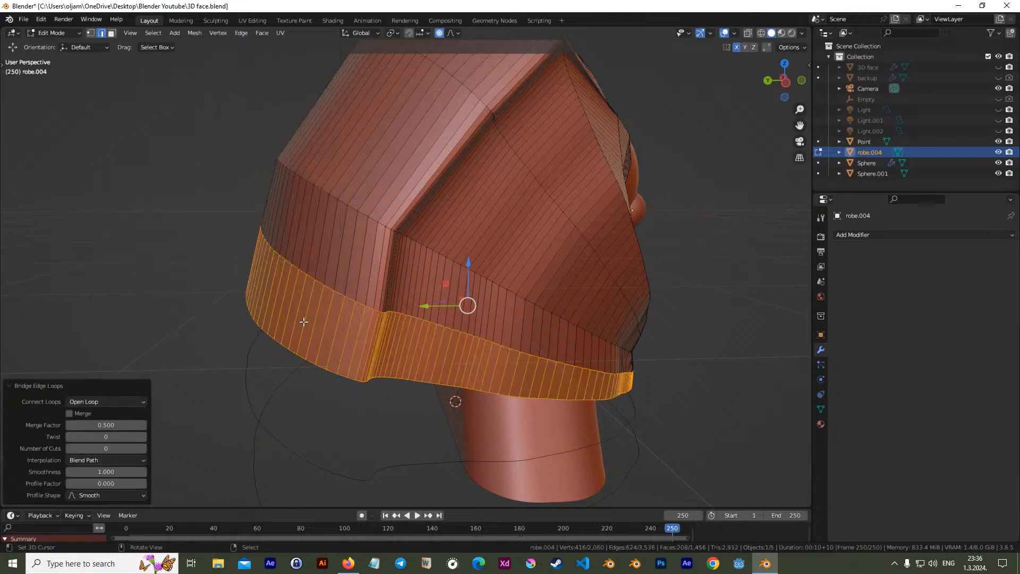
# Bridge the robe's lower open edge to the ninth loop, the second to last one
pyautogui.keyDown('shift'); pyautogui.moveTo(302, 314); pyautogui.dragTo(312, 286, button='middle'); pyautogui.keyUp('shift')
pyautogui.click(300, 270)
pyautogui.keyDown('alt'); pyautogui.click(300, 271); pyautogui.keyUp('alt')
pyautogui.keyDown('alt'); pyautogui.keyDown('shift'); pyautogui.click(262, 336); pyautogui.keyUp('shift'); pyautogui.keyUp('alt')
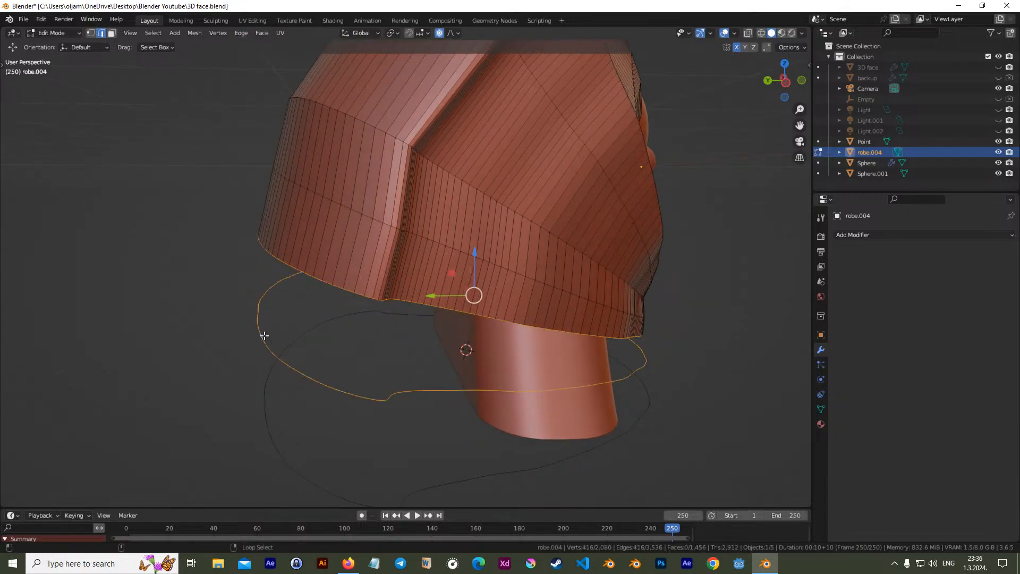
pyautogui.click(241, 33)
pyautogui.click(297, 78)
# Bridge the robe's lower open edge to the last remaining loop at the bottom
pyautogui.keyDown('shift'); pyautogui.moveTo(361, 247); pyautogui.dragTo(353, 192, button='middle'); pyautogui.keyUp('shift')
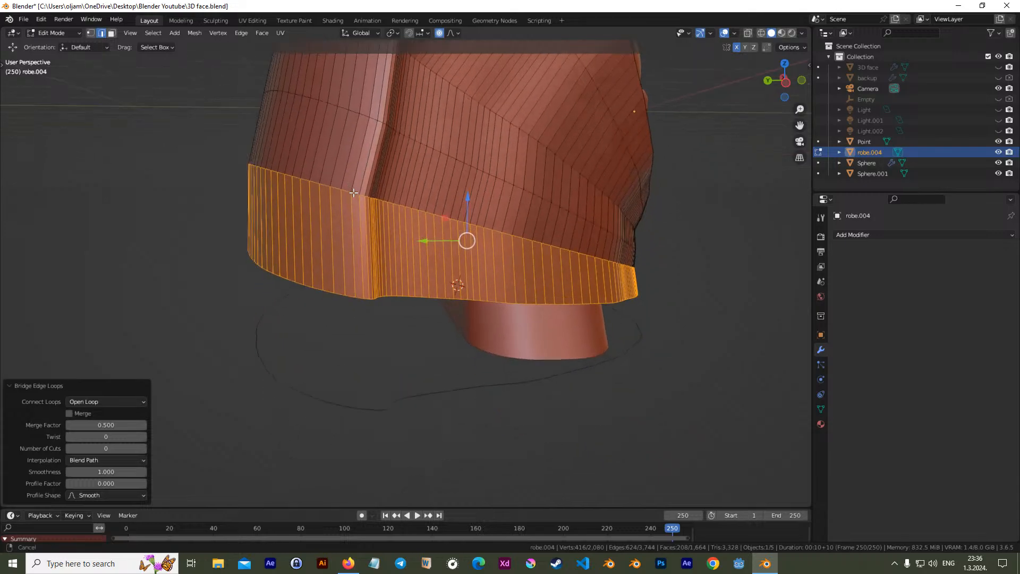
pyautogui.keyDown('alt'); pyautogui.click(311, 284); pyautogui.keyUp('alt')
pyautogui.keyDown('alt'); pyautogui.keyDown('shift'); pyautogui.click(297, 381); pyautogui.keyUp('shift'); pyautogui.keyUp('alt')
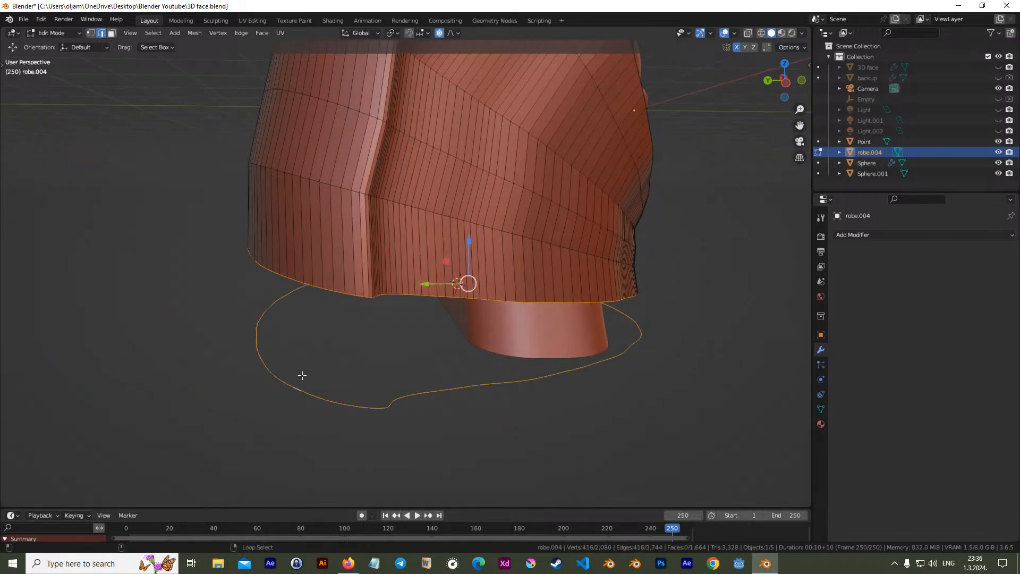
pyautogui.click(242, 34)
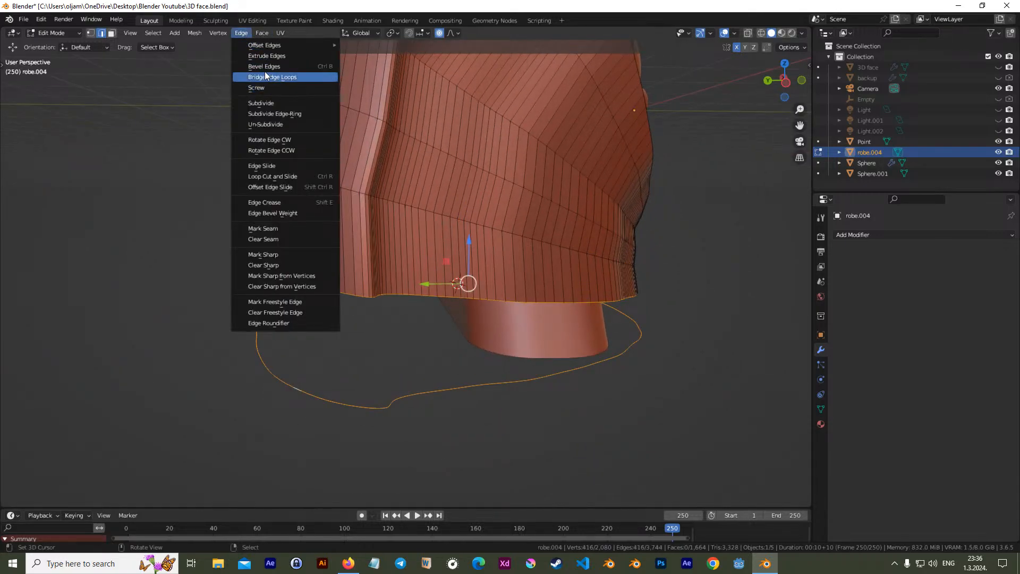
pyautogui.click(265, 75)
# Return to Object Mode and apply Shade Auto Smooth to the robe.004 mesh
pyautogui.moveTo(544, 250); pyautogui.dragTo(453, 287, button='middle')
pyautogui.press('Tab')
pyautogui.scroll(-4, 486, 265)
pyautogui.scroll(4, 471, 244)
pyautogui.moveTo(470, 244); pyautogui.dragTo(357, 202, button='middle')
pyautogui.scroll(5, 381, 274)
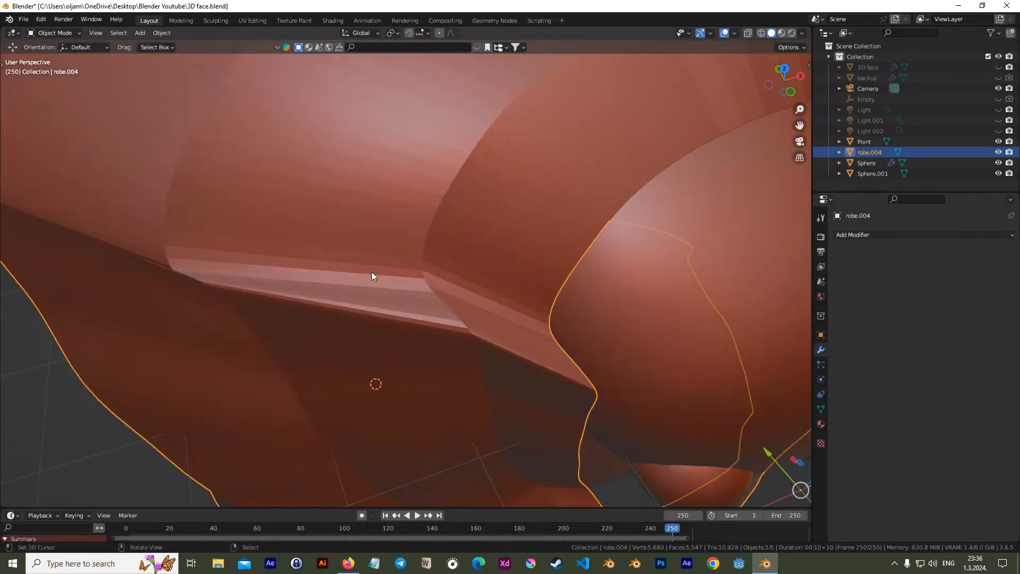
pyautogui.scroll(-6, 445, 293)
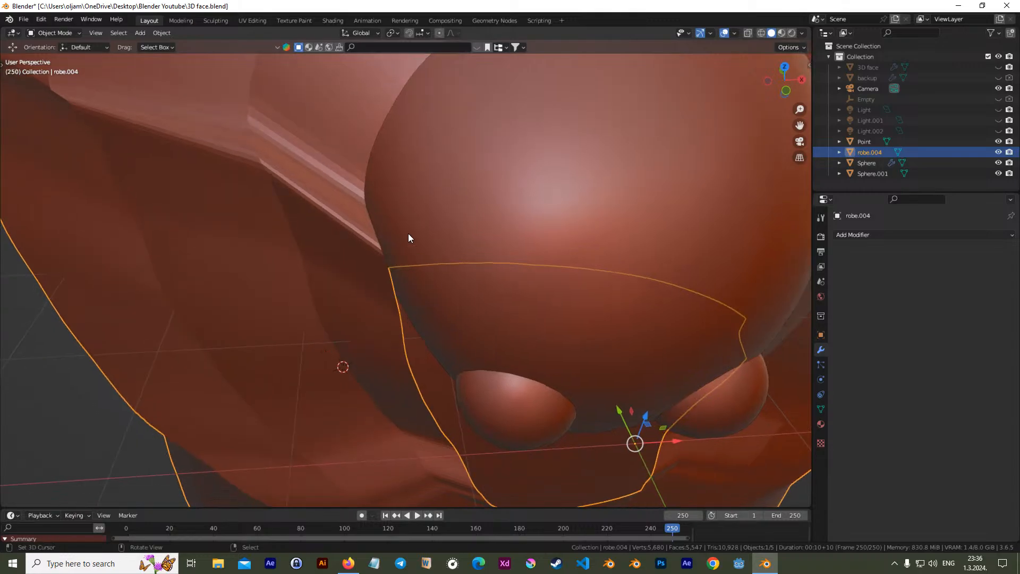
pyautogui.click(161, 32)
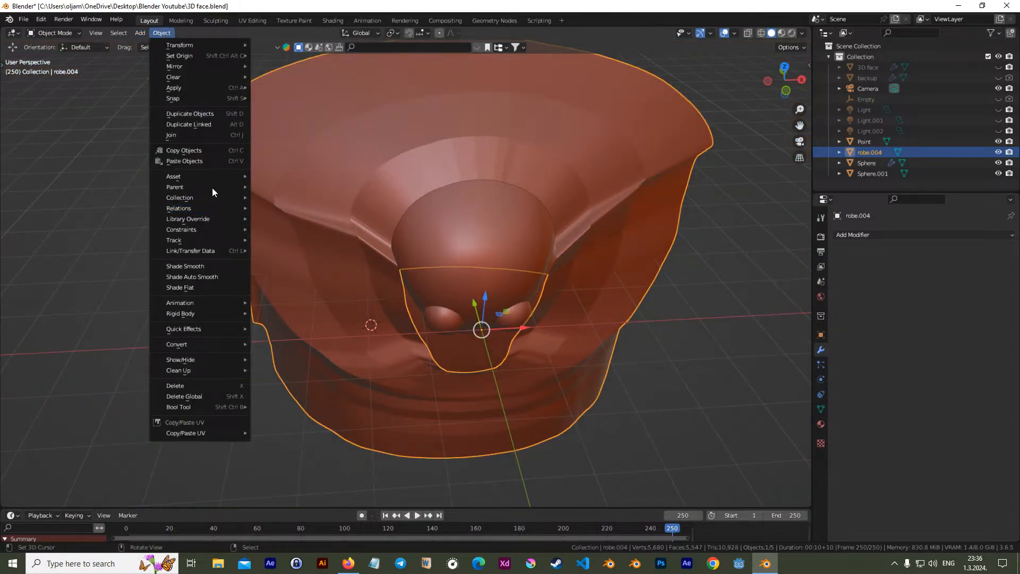
pyautogui.click(214, 281)
# Examine the hood crease beside the head, comparing its smooth shading with the underlying edges in Edit Mode
pyautogui.moveTo(219, 276); pyautogui.dragTo(337, 188, button='middle')
pyautogui.scroll(2, 365, 189)
pyautogui.scroll(3, 366, 190)
pyautogui.press('Tab')
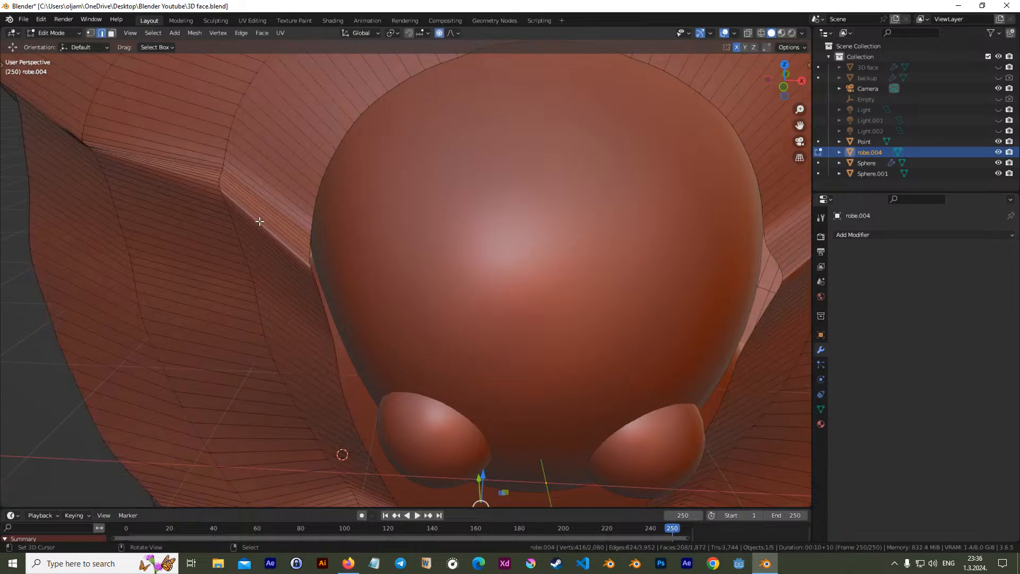
pyautogui.press('Tab')
pyautogui.scroll(5, 283, 244)
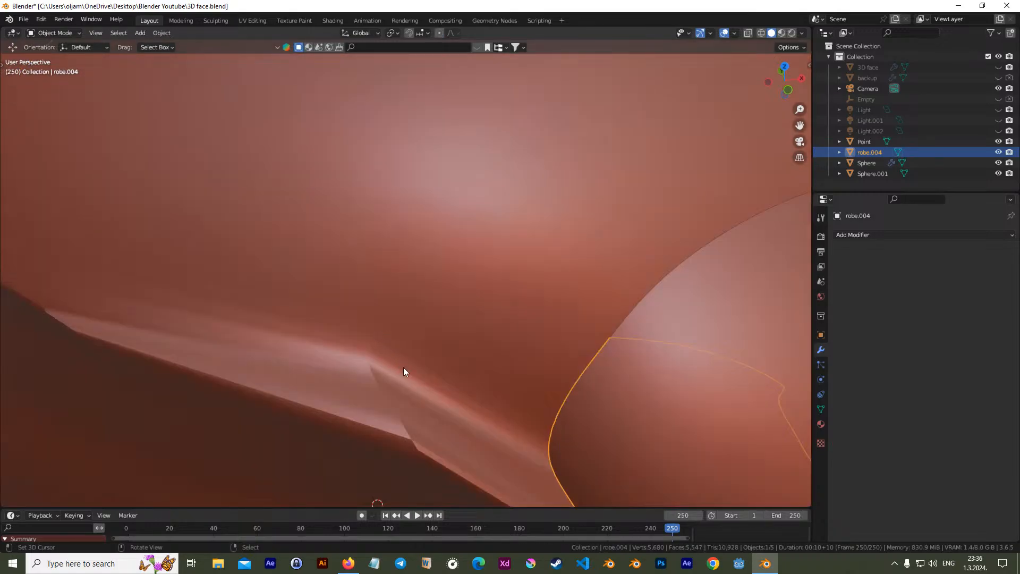
pyautogui.press('Tab')
pyautogui.scroll(2, 396, 388)
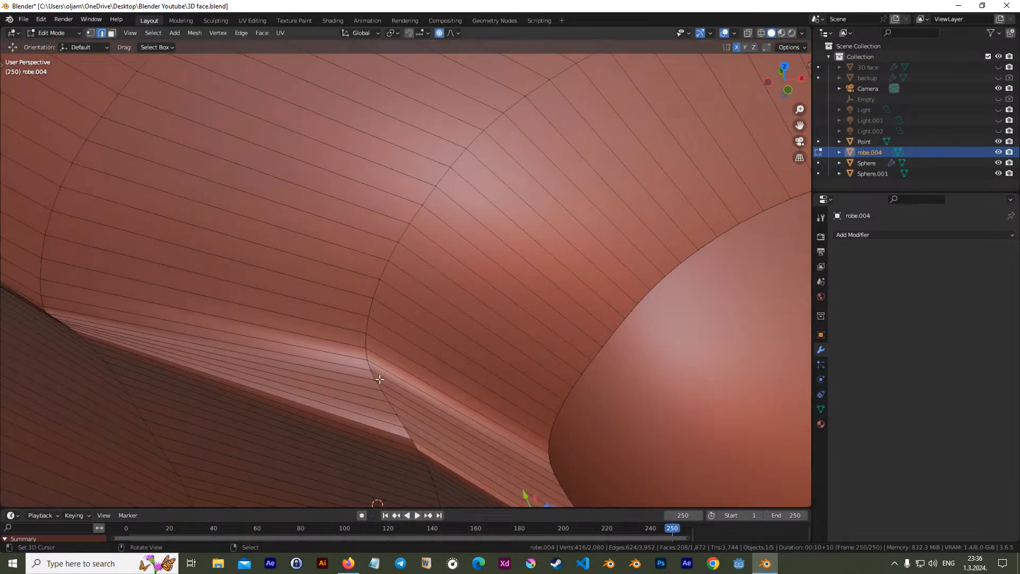
pyautogui.scroll(-8, 377, 375)
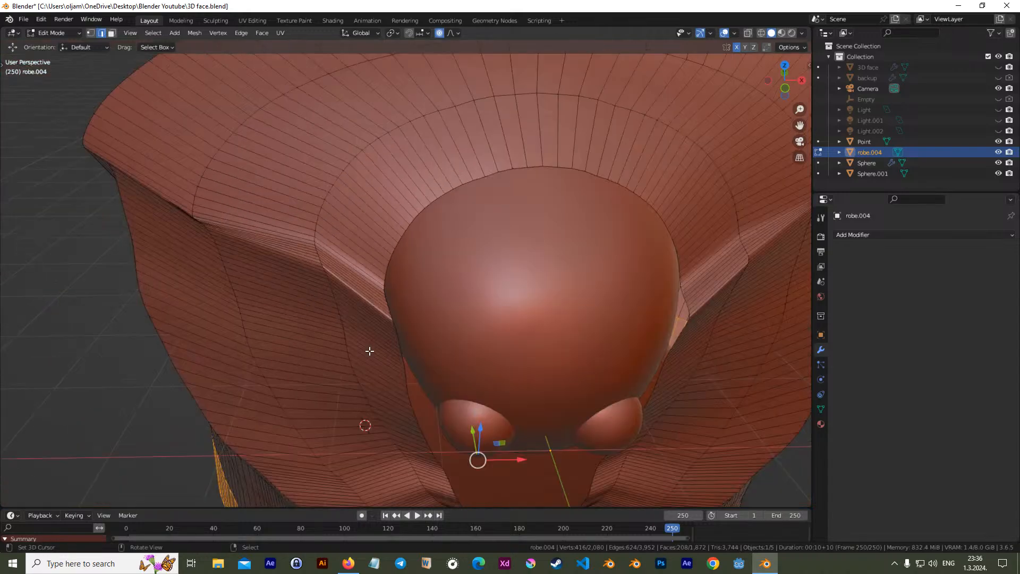
pyautogui.scroll(-3, 354, 321)
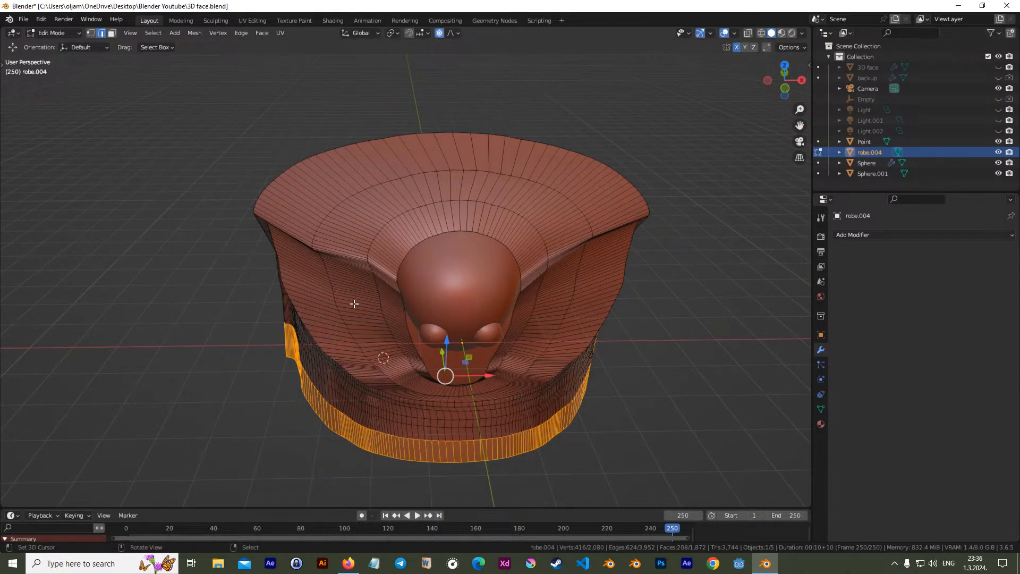
# Recalculate the normals of the entire robe.004 mesh to face outside
pyautogui.press('a')
pyautogui.click(193, 33)
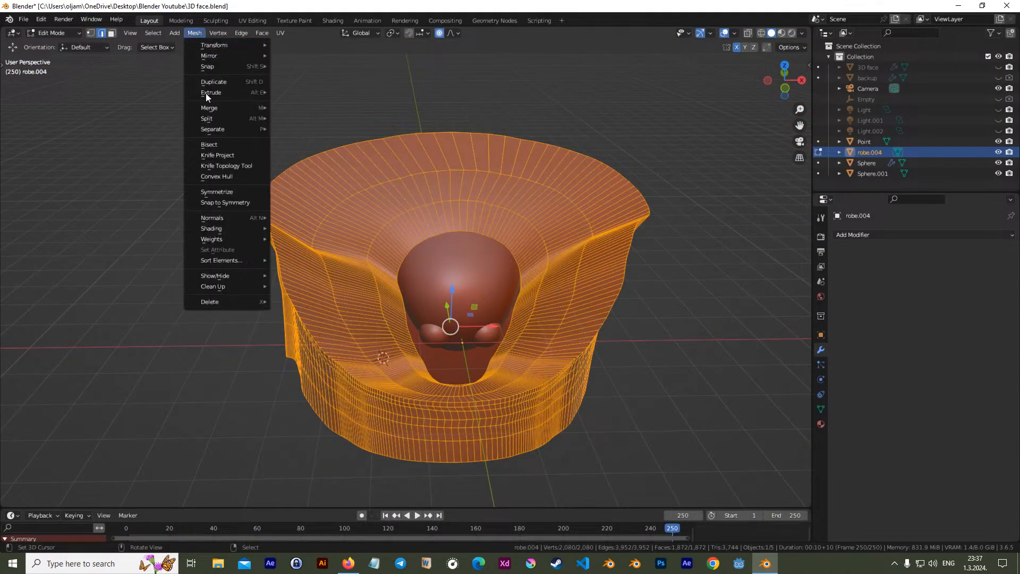
pyautogui.moveTo(232, 218)
pyautogui.click(331, 228)
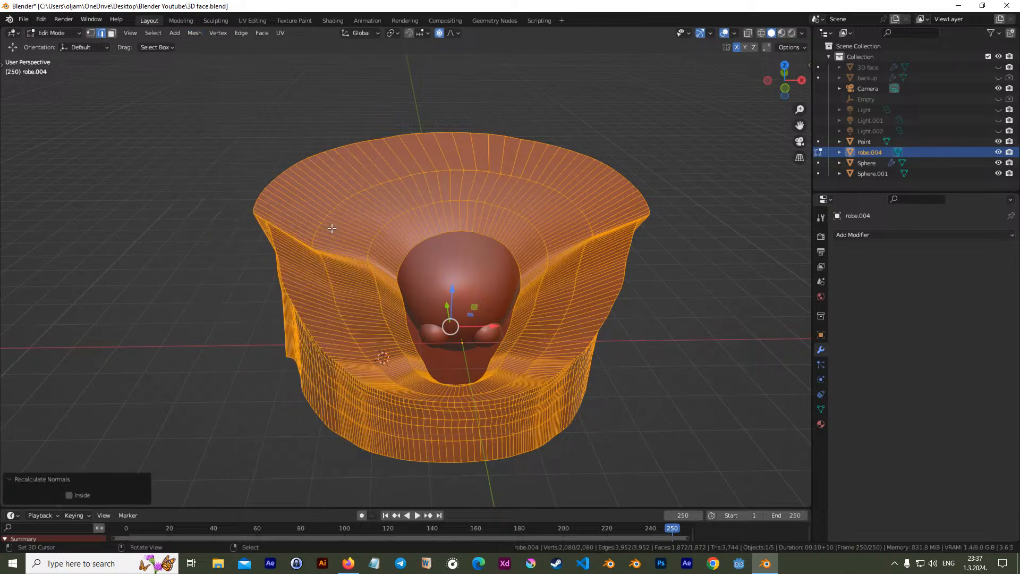
# Examine the robe's shading and edge flow around the front collar and the lower folds
pyautogui.press('Tab')
pyautogui.moveTo(327, 265); pyautogui.dragTo(451, 310, button='middle')
pyautogui.press('Tab')
pyautogui.scroll(3, 446, 321)
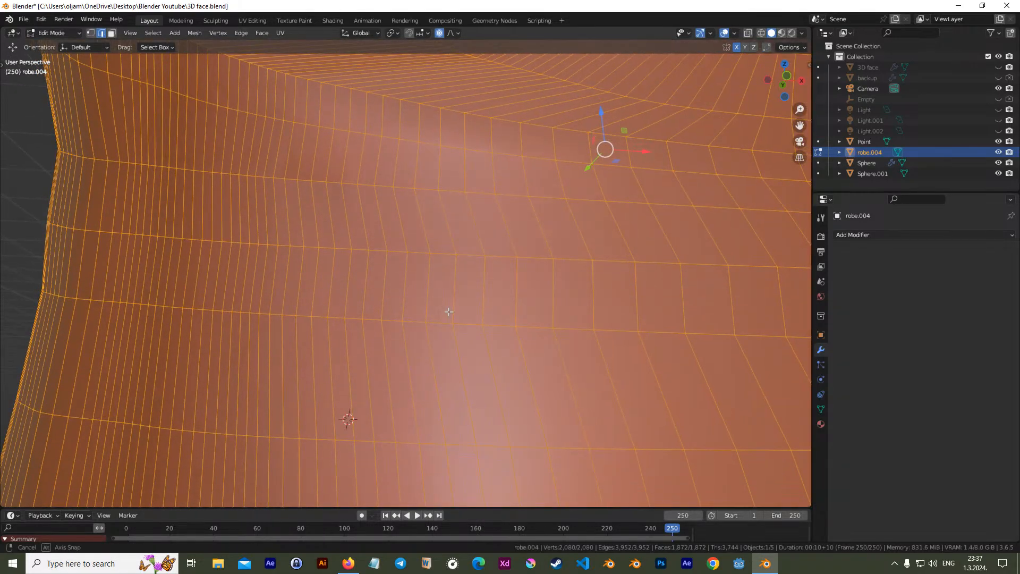
pyautogui.scroll(-2, 364, 199)
pyautogui.moveTo(365, 199); pyautogui.dragTo(393, 349, button='middle')
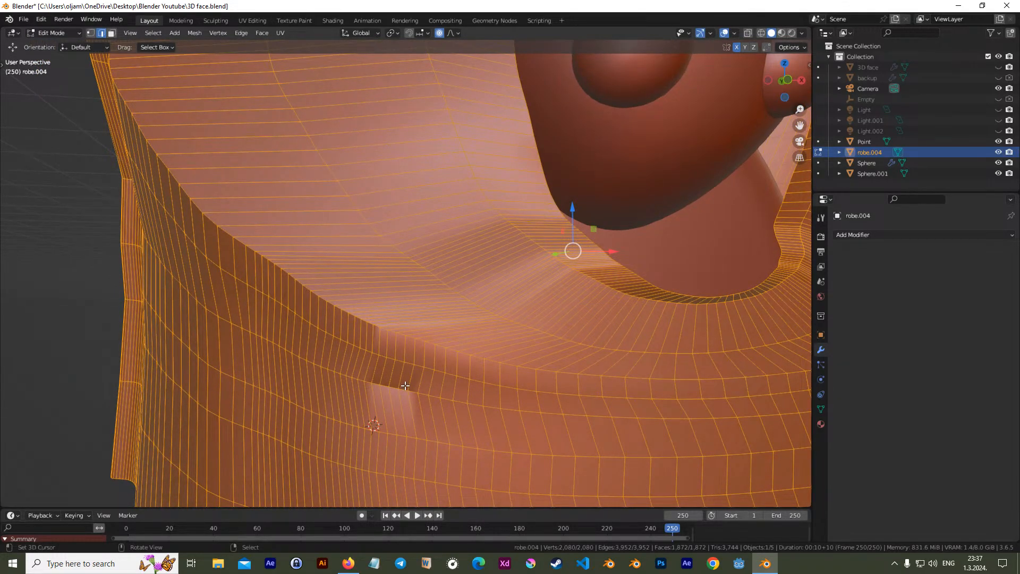
pyautogui.scroll(-6, 406, 385)
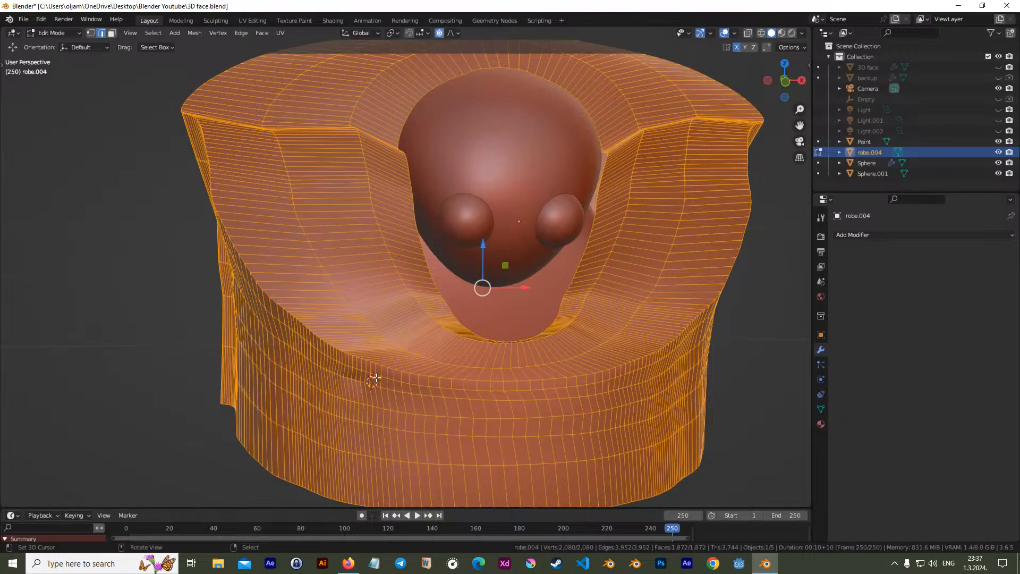
pyautogui.moveTo(381, 388)
pyautogui.mouseDown(button='middle')
pyautogui.moveTo(405, 405)
pyautogui.moveTo(388, 398)
pyautogui.mouseUp(button='middle')
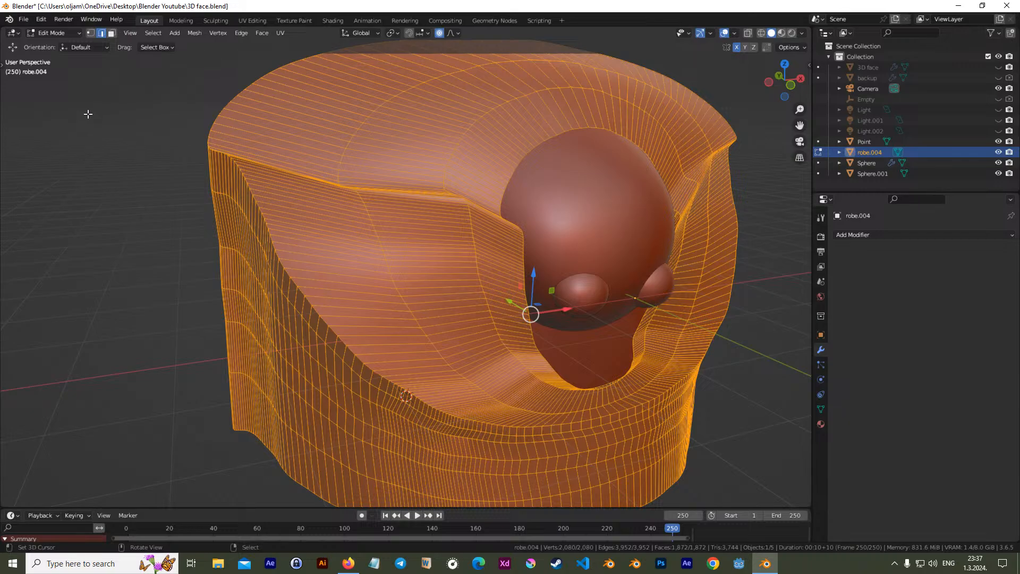
# Add single loop cuts around the robe's face opening, front collar and lower front band with the Loop Cut tool
pyautogui.press('Tab')
pyautogui.press('Tab')
pyautogui.click(6, 64)
pyautogui.click(15, 301)
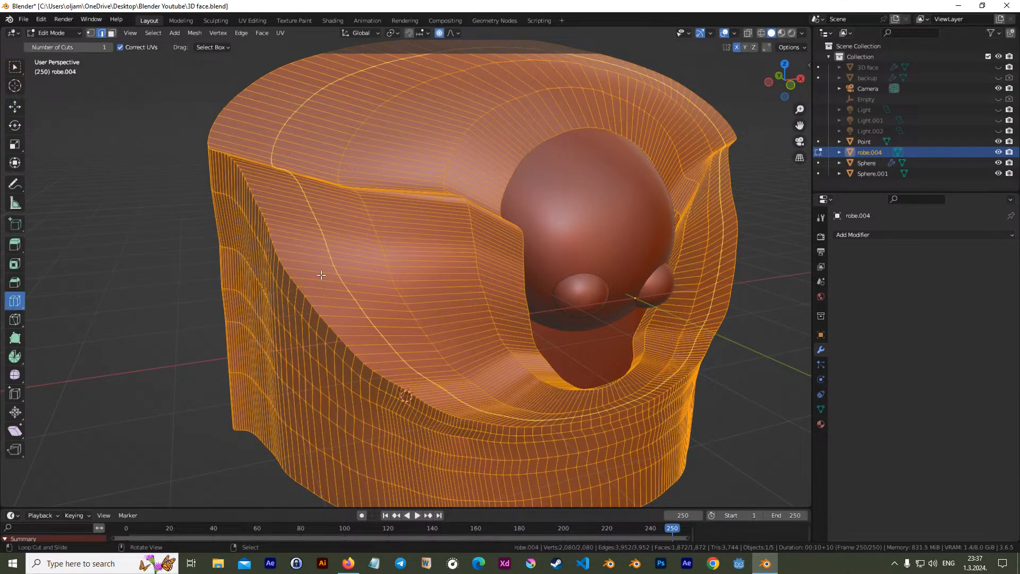
pyautogui.click(320, 274)
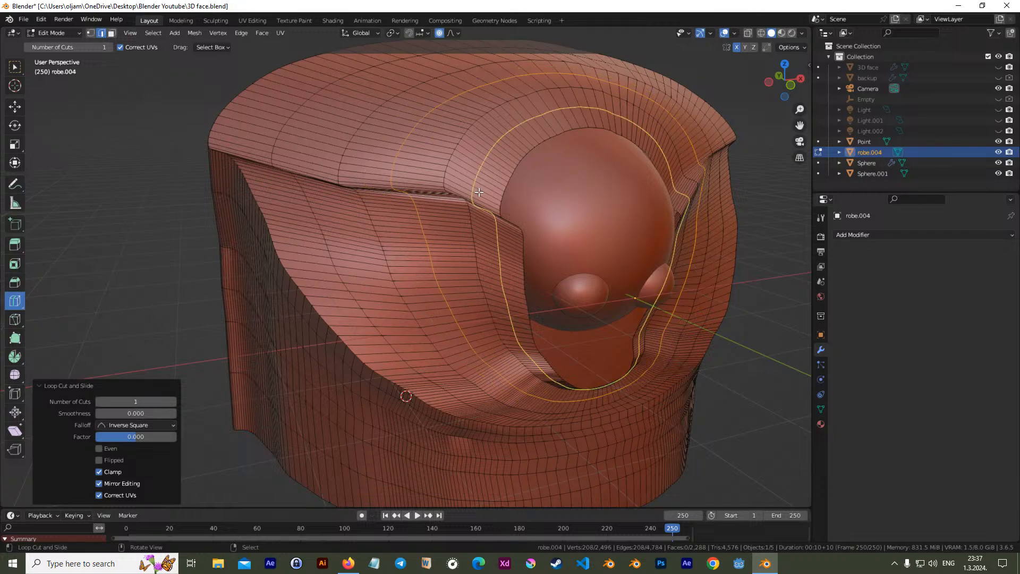
pyautogui.click(427, 471)
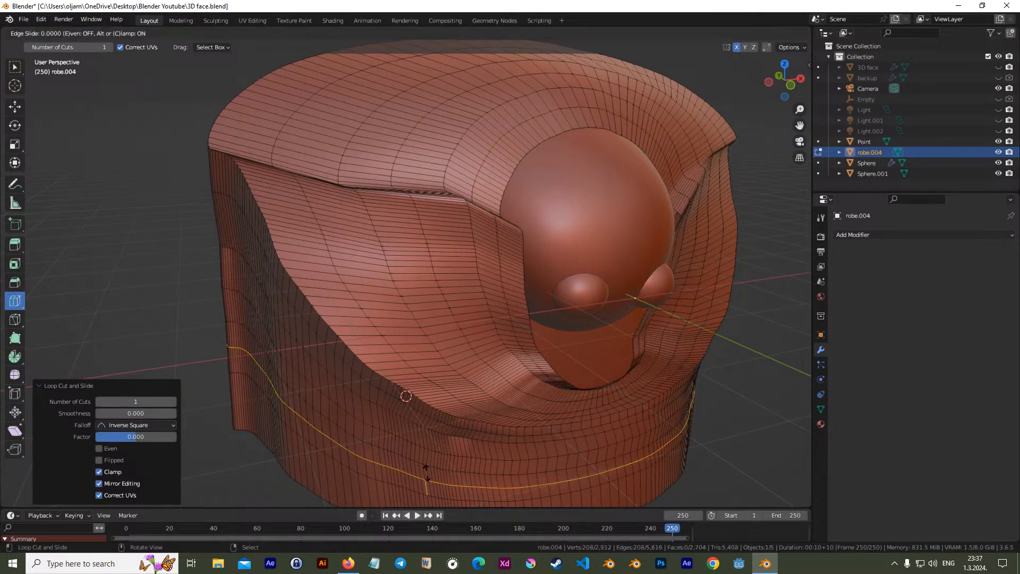
pyautogui.click(378, 275)
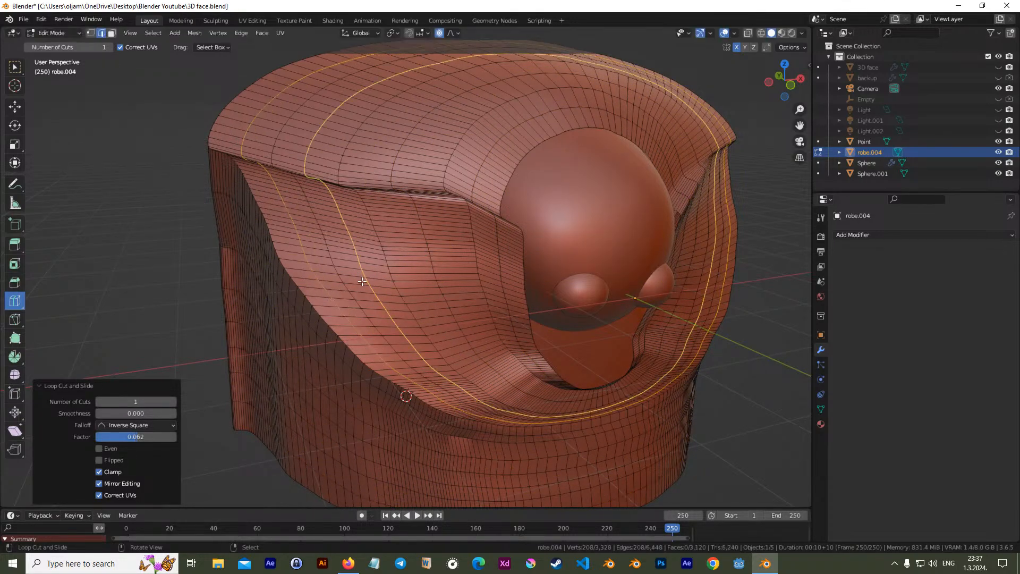
pyautogui.click(447, 245)
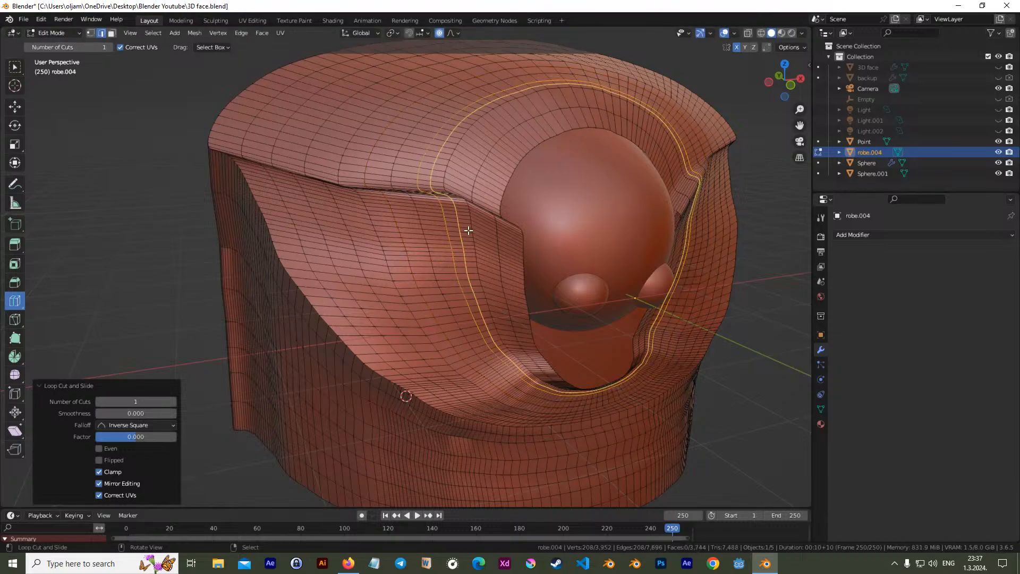
pyautogui.click(481, 215)
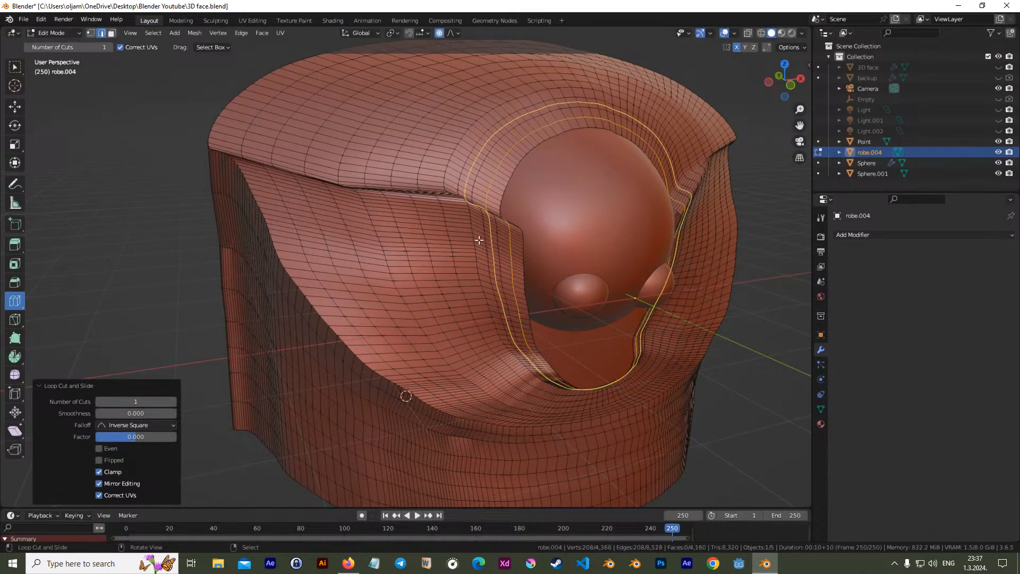
# Add single loop cuts in the widely spaced rows running around the robe's side and back
pyautogui.moveTo(636, 331); pyautogui.dragTo(478, 262, button='middle')
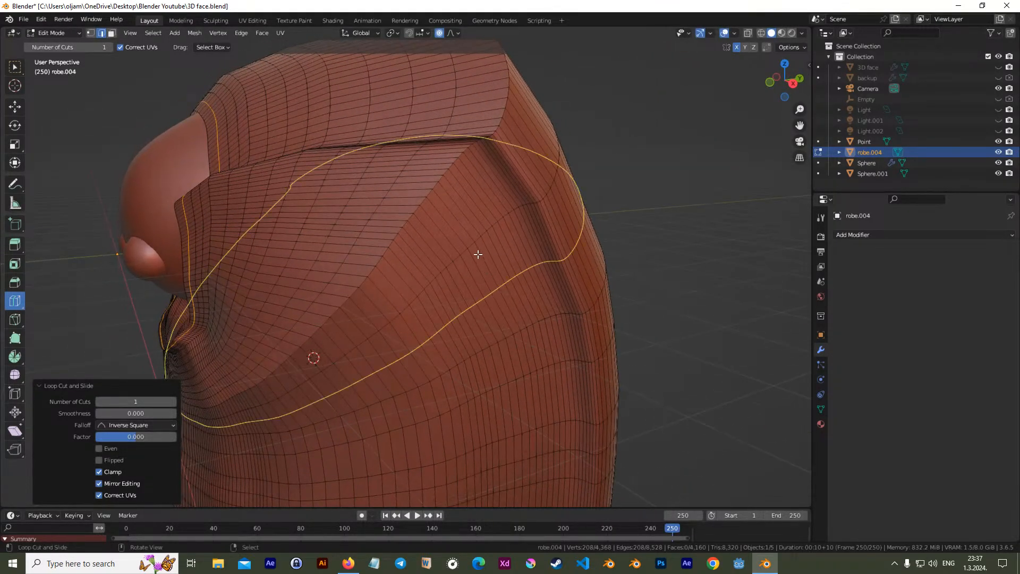
pyautogui.click(506, 272)
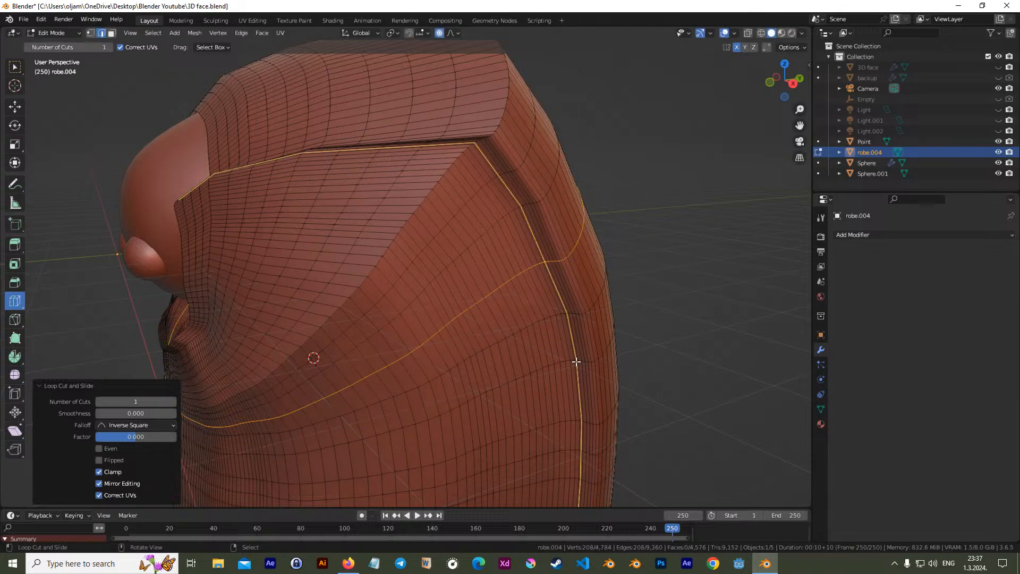
pyautogui.scroll(-4, 611, 388)
pyautogui.moveTo(629, 397); pyautogui.dragTo(579, 382, button='middle')
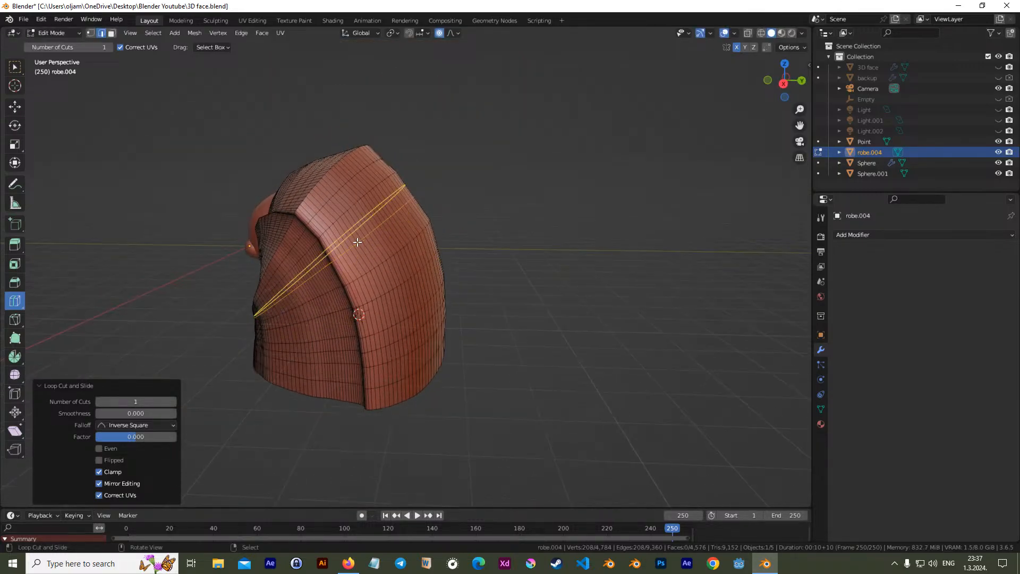
pyautogui.click(436, 303)
pyautogui.scroll(1, 477, 313)
pyautogui.click(378, 280)
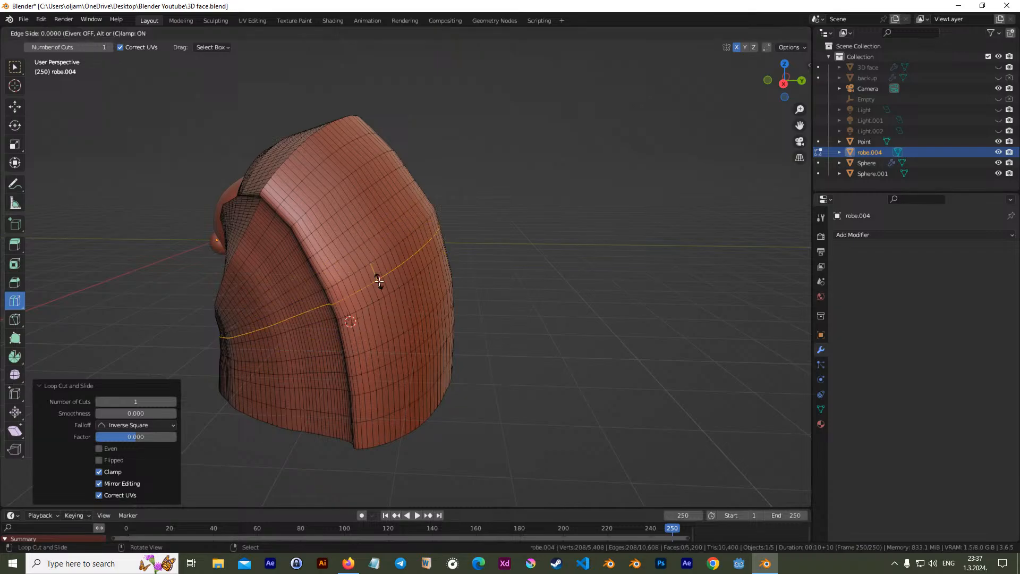
# Add single loop cuts between the remaining wide rows on the robe's lower back, from mid-height down to the hem
pyautogui.scroll(1, 391, 313)
pyautogui.moveTo(466, 341); pyautogui.dragTo(505, 318, button='middle')
pyautogui.click(416, 365)
pyautogui.click(429, 366)
pyautogui.click(431, 329)
pyautogui.click(458, 294)
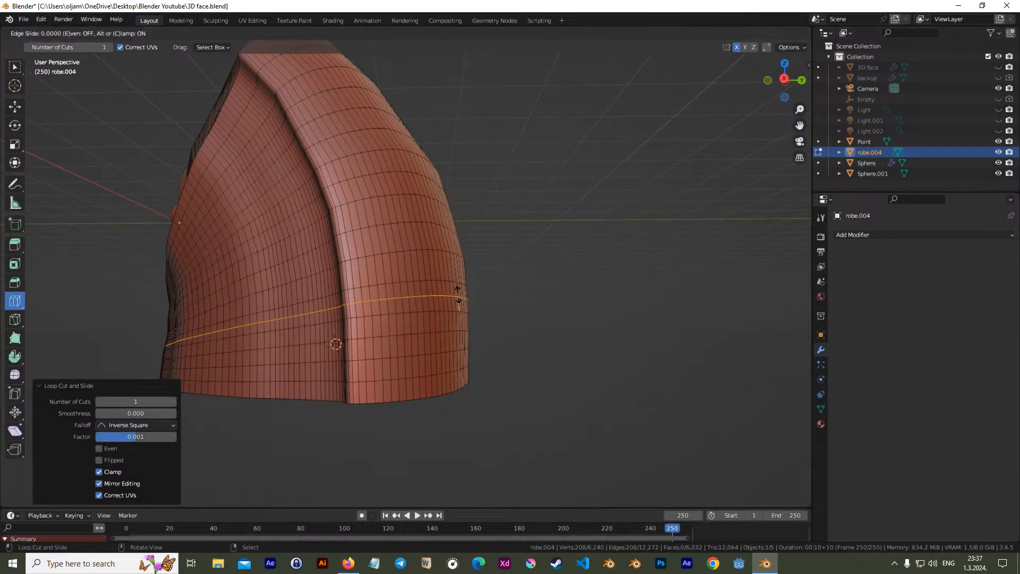
pyautogui.click(444, 264)
pyautogui.click(439, 234)
pyautogui.click(428, 210)
pyautogui.click(444, 332)
pyautogui.click(433, 384)
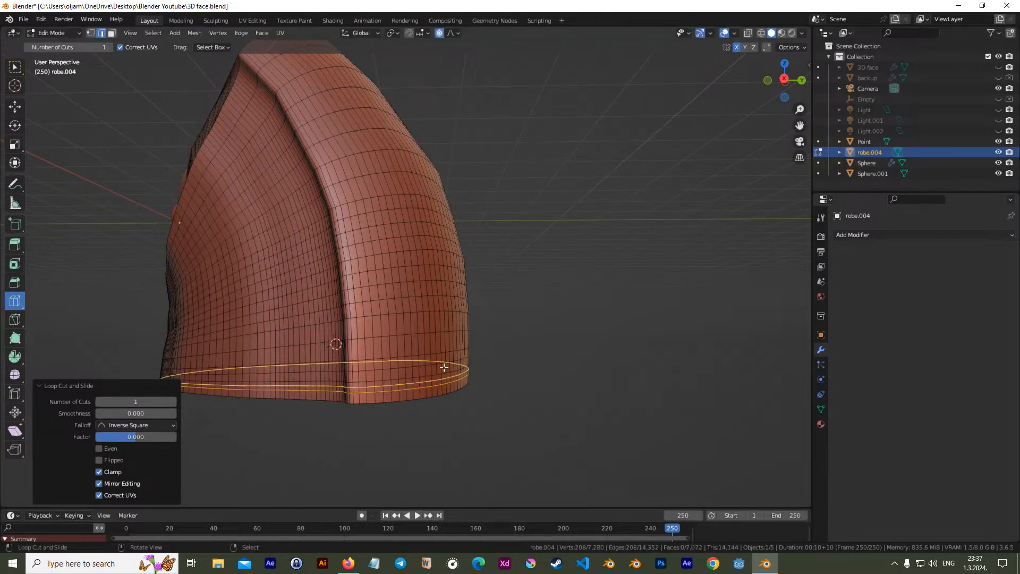
# Subdivide the remaining wide rows on the robe's middle and upper back with more single loop cuts
pyautogui.moveTo(433, 383); pyautogui.dragTo(483, 322, button='middle')
pyautogui.click(460, 355)
pyautogui.click(455, 342)
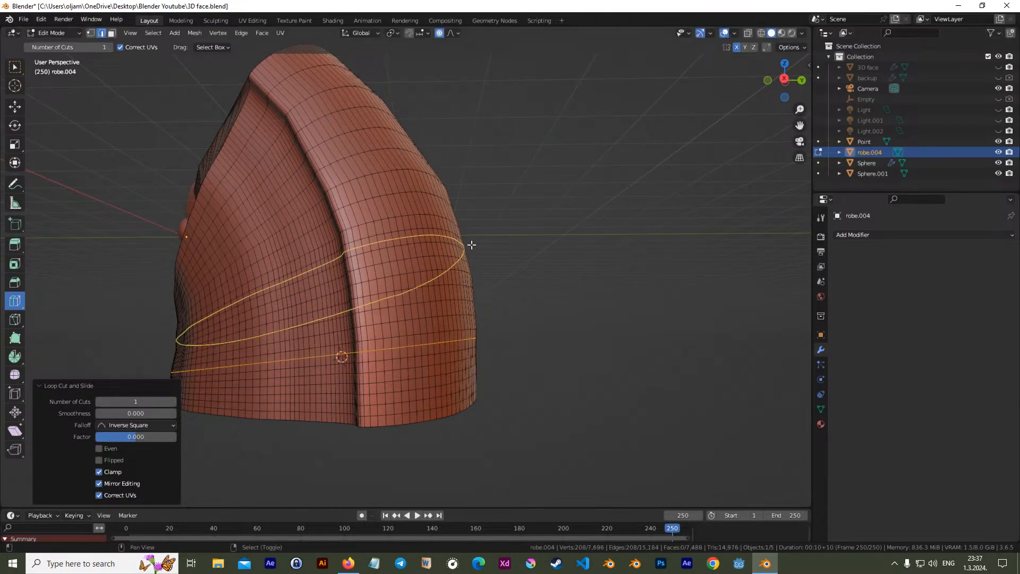
pyautogui.keyDown('shift'); pyautogui.moveTo(460, 239); pyautogui.dragTo(475, 309, button='middle'); pyautogui.keyUp('shift')
pyautogui.scroll(1, 475, 308)
pyautogui.click(446, 323)
pyautogui.click(446, 292)
pyautogui.click(430, 262)
pyautogui.click(407, 238)
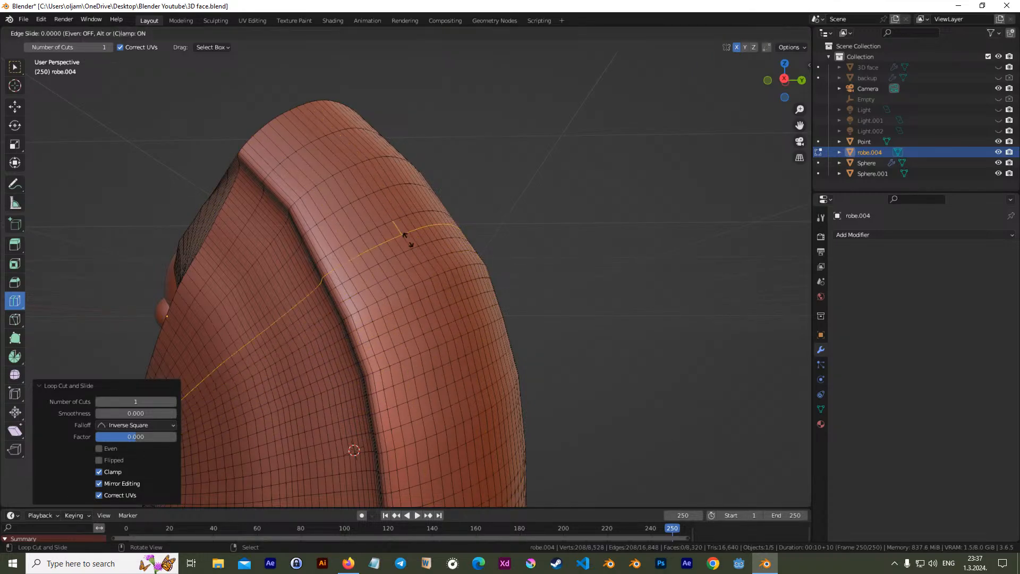
pyautogui.click(389, 209)
# Add the last loop cuts across the top of the hood towards the face opening and deselect everything
pyautogui.moveTo(334, 164); pyautogui.dragTo(357, 211, button='middle')
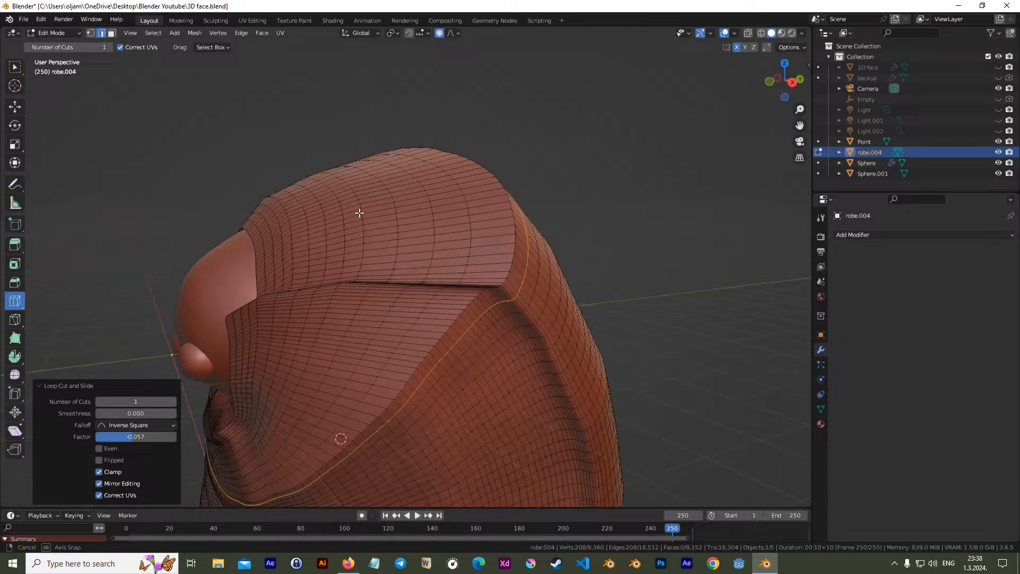
pyautogui.moveTo(446, 234); pyautogui.dragTo(380, 243)
pyautogui.moveTo(381, 244); pyautogui.dragTo(439, 355, button='middle')
pyautogui.hotkey('alt', 'a')
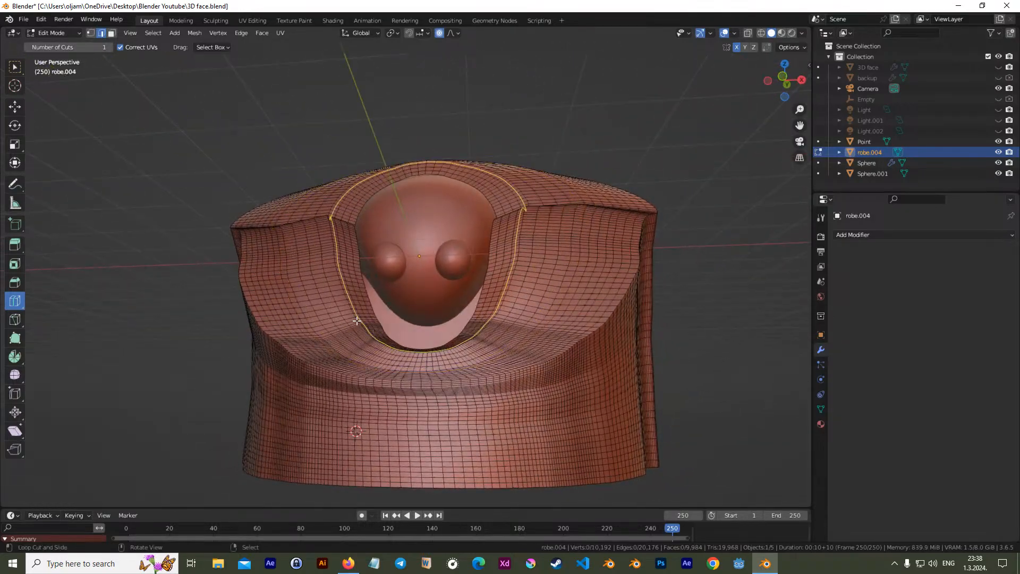
# Examine the refined robe from the front, comparing its Object Mode shading with the denser edge flow in Edit Mode
pyautogui.moveTo(262, 349); pyautogui.dragTo(298, 369, button='middle')
pyautogui.click(15, 107)
pyautogui.press('Tab')
pyautogui.moveTo(116, 164); pyautogui.dragTo(478, 357, button='middle')
pyautogui.press('Tab')
pyautogui.scroll(3, 472, 372)
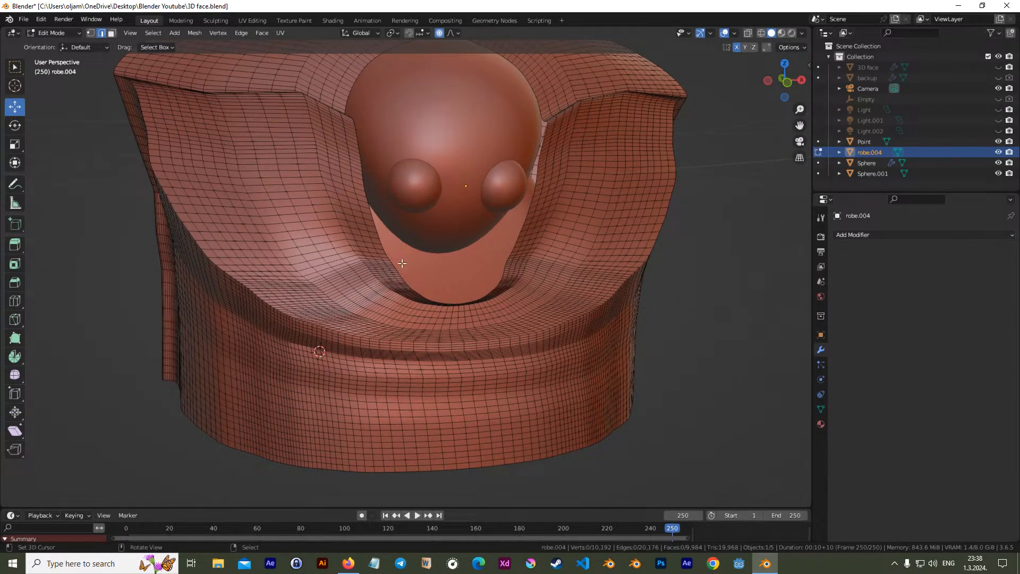
pyautogui.moveTo(452, 325); pyautogui.dragTo(439, 303, button='middle')
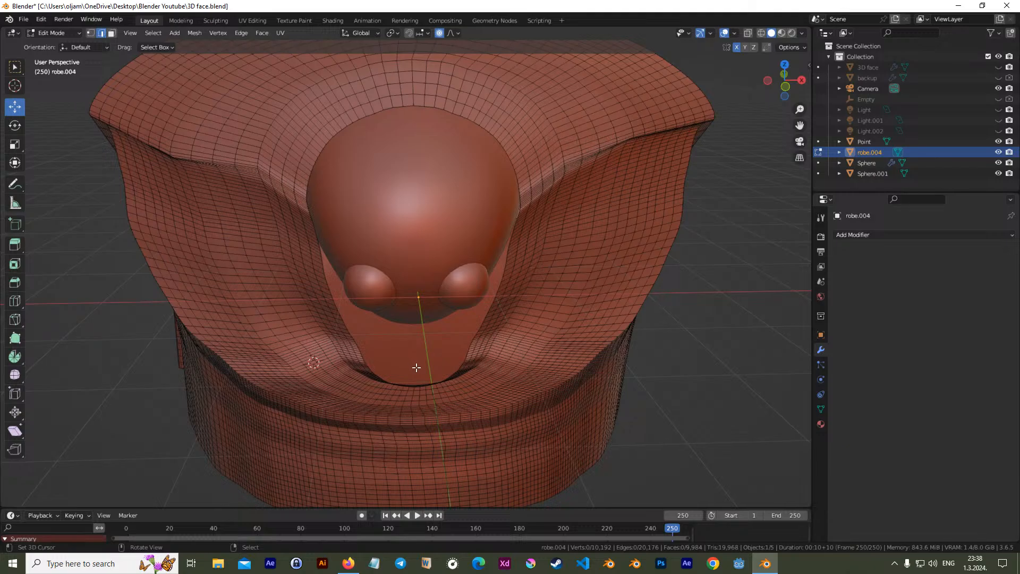
pyautogui.scroll(-3, 416, 367)
pyautogui.press('Tab')
pyautogui.moveTo(409, 345)
pyautogui.mouseDown(button='middle')
pyautogui.moveTo(457, 346)
pyautogui.moveTo(356, 319)
pyautogui.moveTo(280, 352)
pyautogui.moveTo(239, 341)
pyautogui.moveTo(336, 321)
pyautogui.moveTo(489, 353)
pyautogui.moveTo(433, 346)
pyautogui.moveTo(416, 362)
pyautogui.moveTo(428, 274)
pyautogui.moveTo(423, 342)
pyautogui.mouseUp(button='middle')
pyautogui.press('Tab')
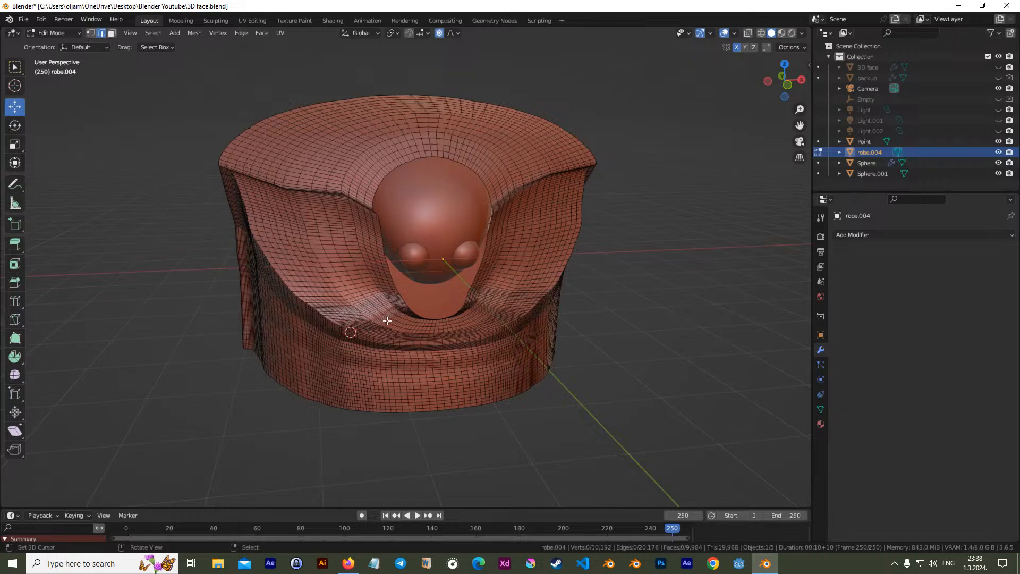
# Select the vertical edge loop down the centre front of the robe and mark it as a seam
pyautogui.keyDown('ctrl'); pyautogui.moveTo(461, 388); pyautogui.dragTo(489, 339, button='middle'); pyautogui.keyUp('ctrl')
pyautogui.moveTo(489, 338); pyautogui.dragTo(462, 318, button='middle')
pyautogui.scroll(1, 374, 251)
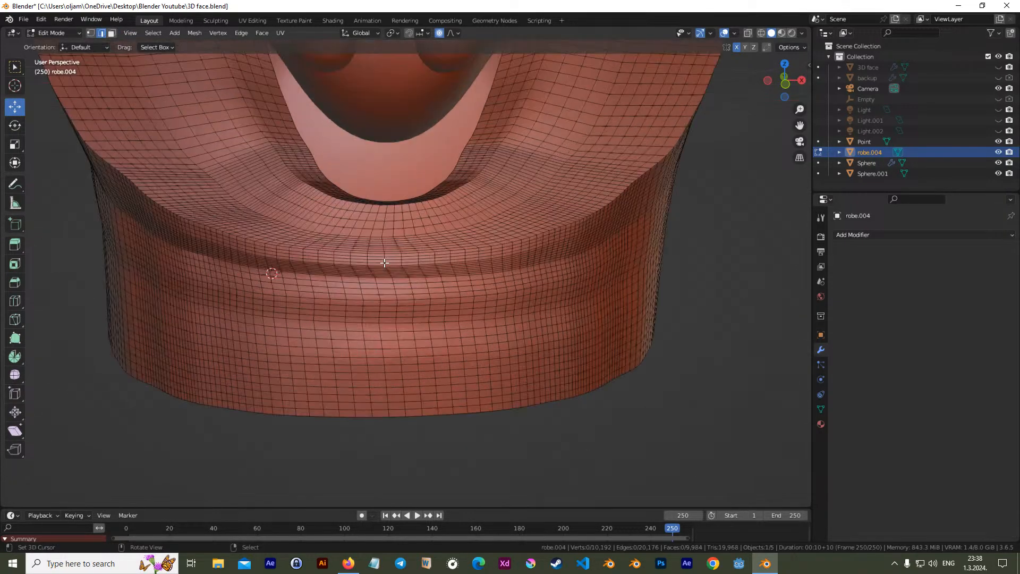
pyautogui.keyDown('alt'); pyautogui.click(395, 308); pyautogui.keyUp('alt')
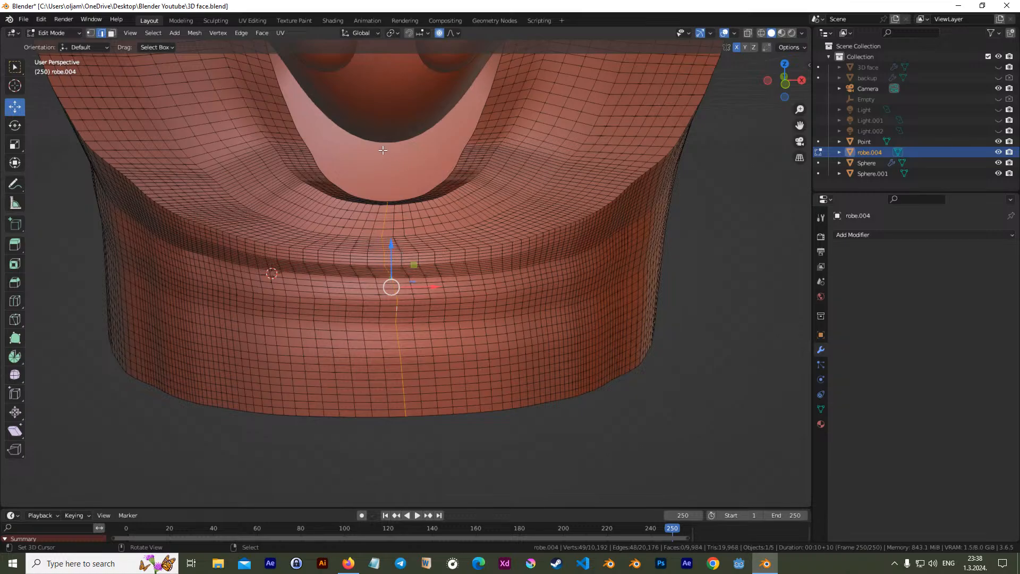
pyautogui.scroll(2, 309, 267)
pyautogui.scroll(-6, 391, 223)
pyautogui.moveTo(464, 298); pyautogui.dragTo(526, 298, button='middle')
pyautogui.moveTo(606, 284); pyautogui.dragTo(478, 300, button='middle')
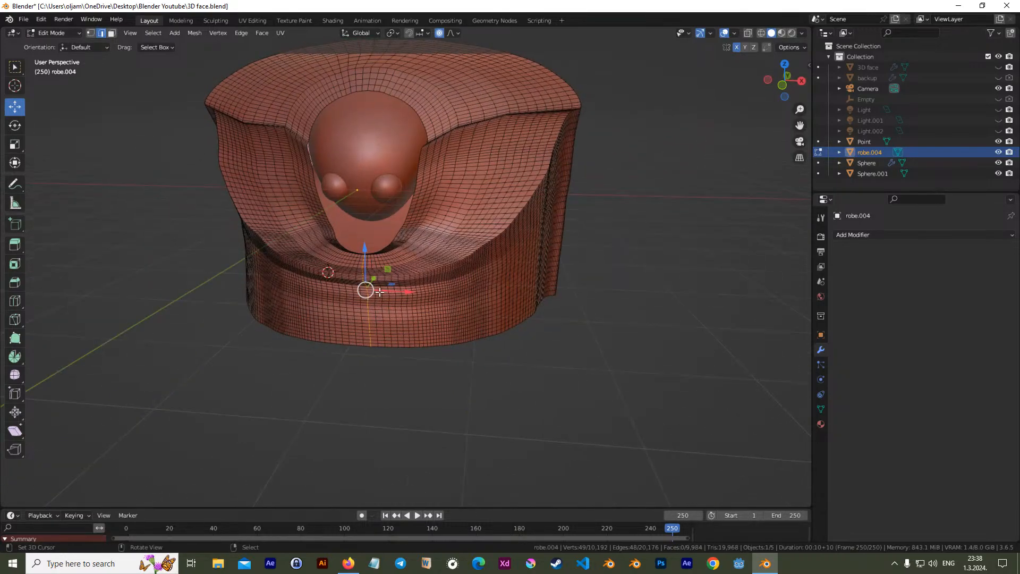
pyautogui.scroll(2, 329, 320)
pyautogui.keyDown('shift'); pyautogui.moveTo(329, 320); pyautogui.dragTo(486, 328, button='middle'); pyautogui.keyUp('shift')
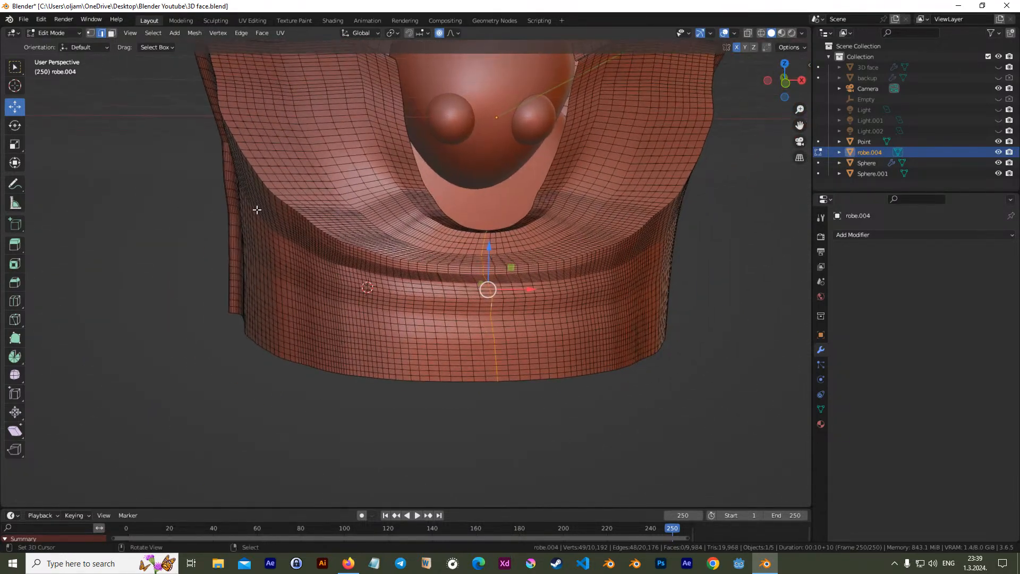
pyautogui.click(242, 33)
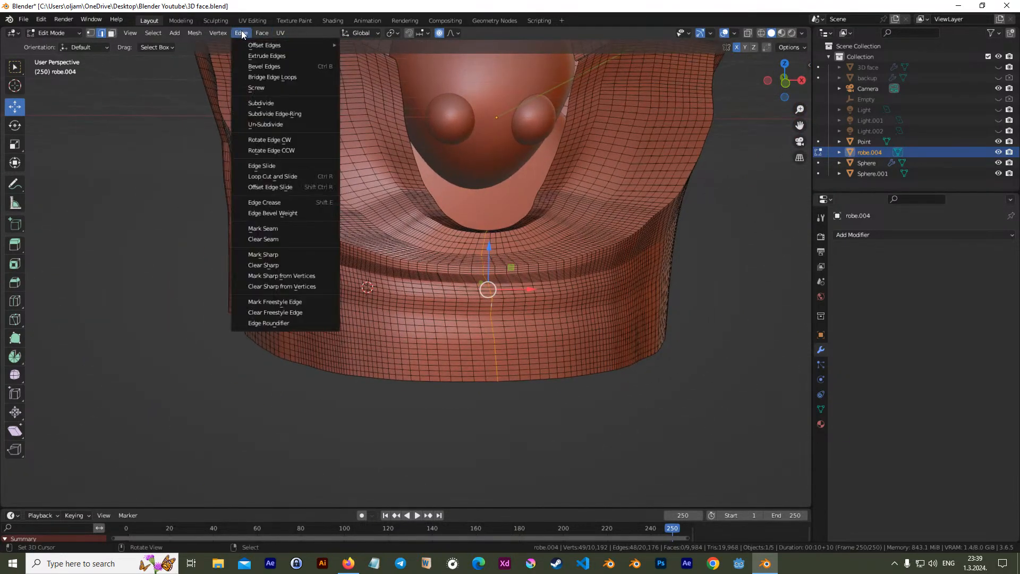
pyautogui.click(287, 229)
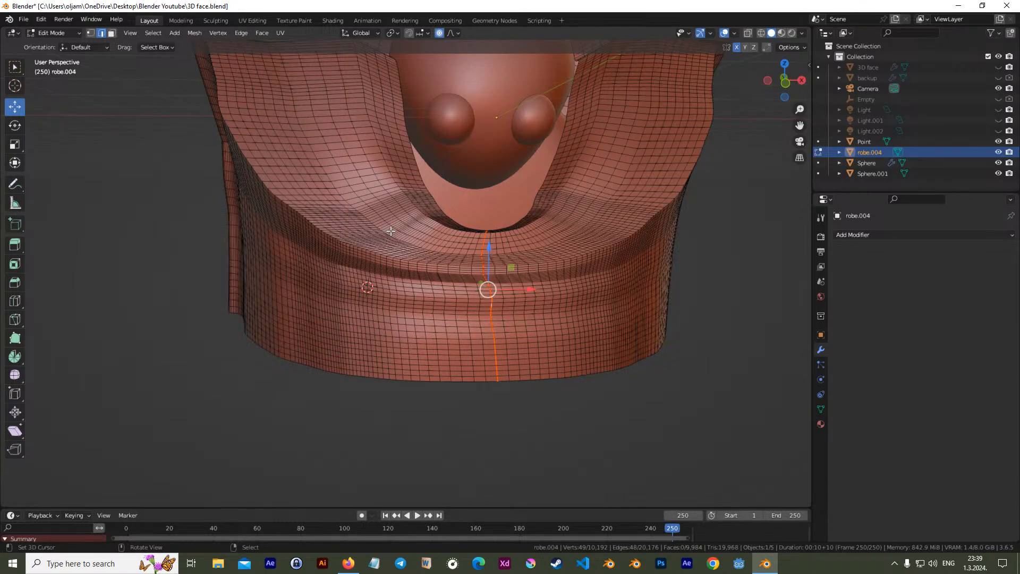
# Select the whole robe mesh and create a blank 2048 × 2048 px image in the UV Editing workspace
pyautogui.press('a')
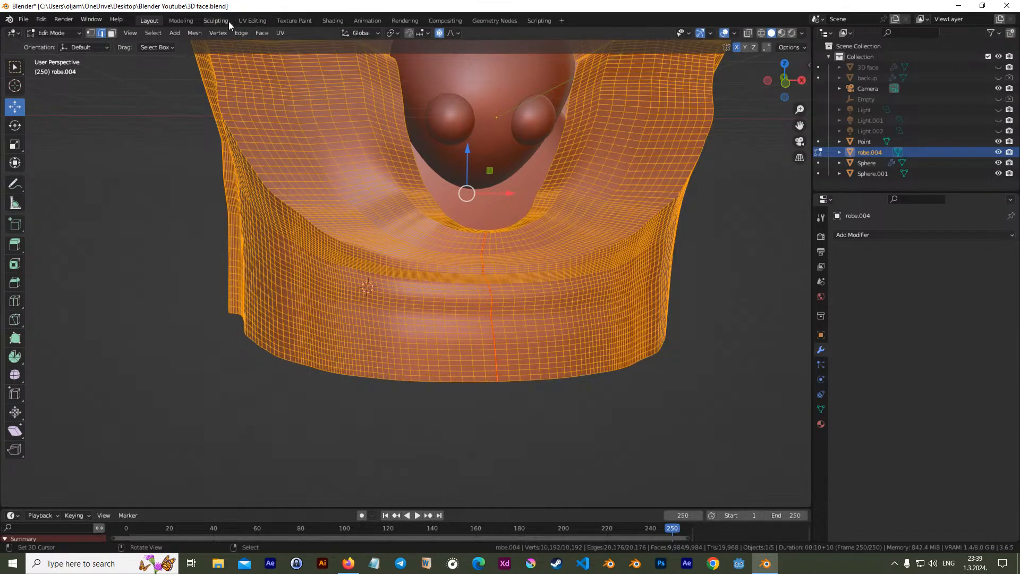
pyautogui.click(253, 20)
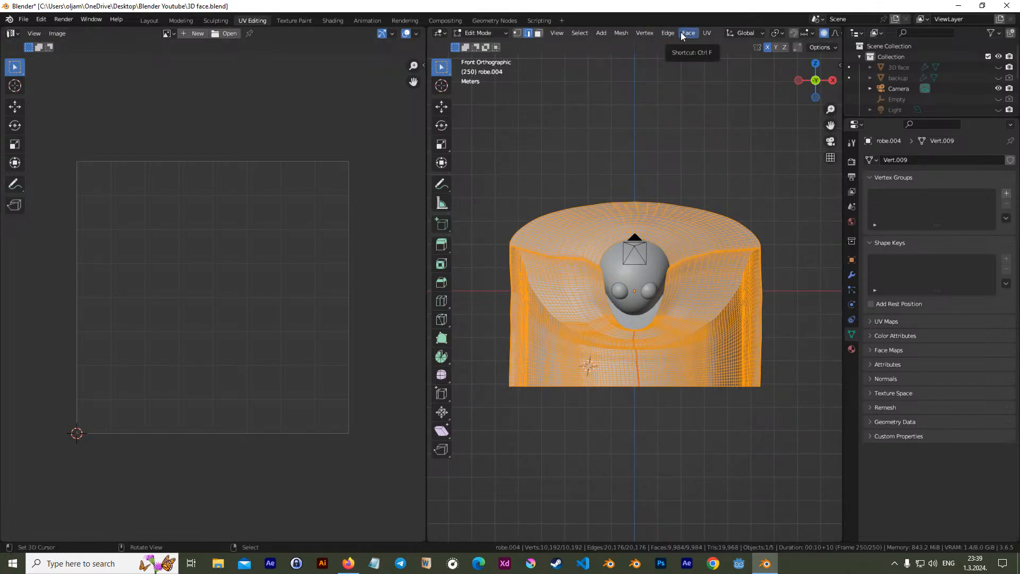
pyautogui.click(197, 34)
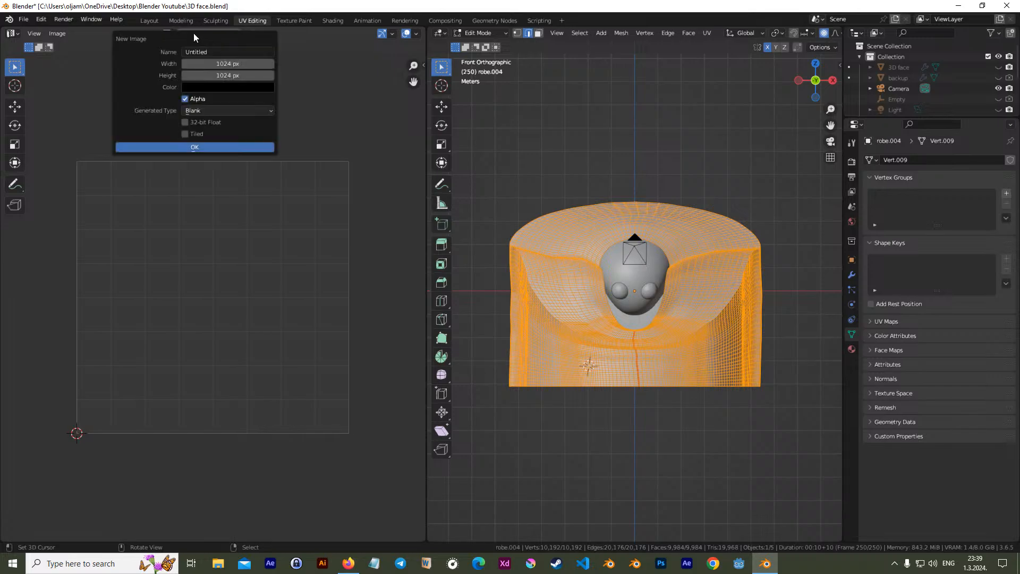
pyautogui.click(260, 64)
pyautogui.click(255, 64)
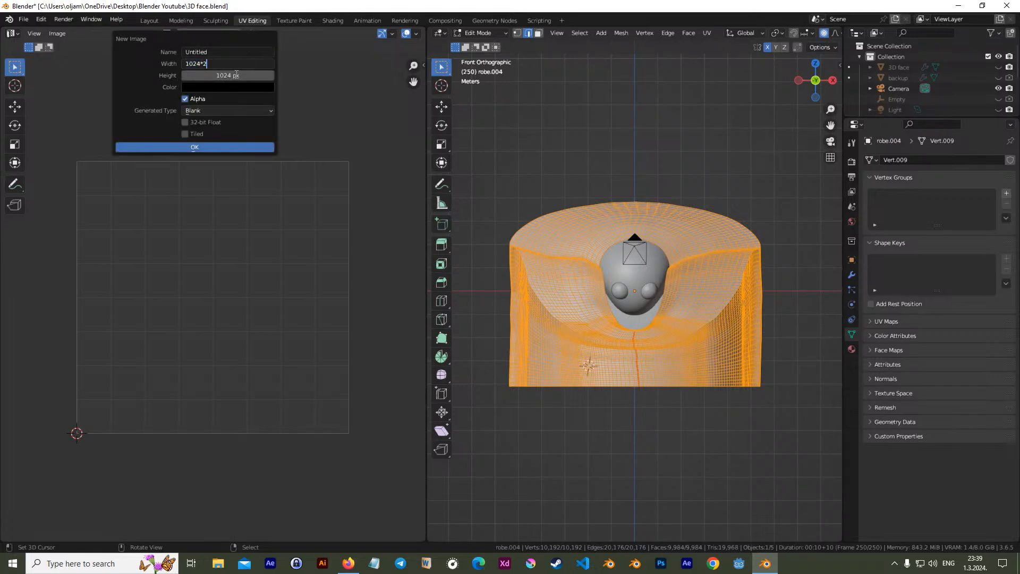
pyautogui.press('Return')
pyautogui.click(243, 75)
pyautogui.click(245, 75)
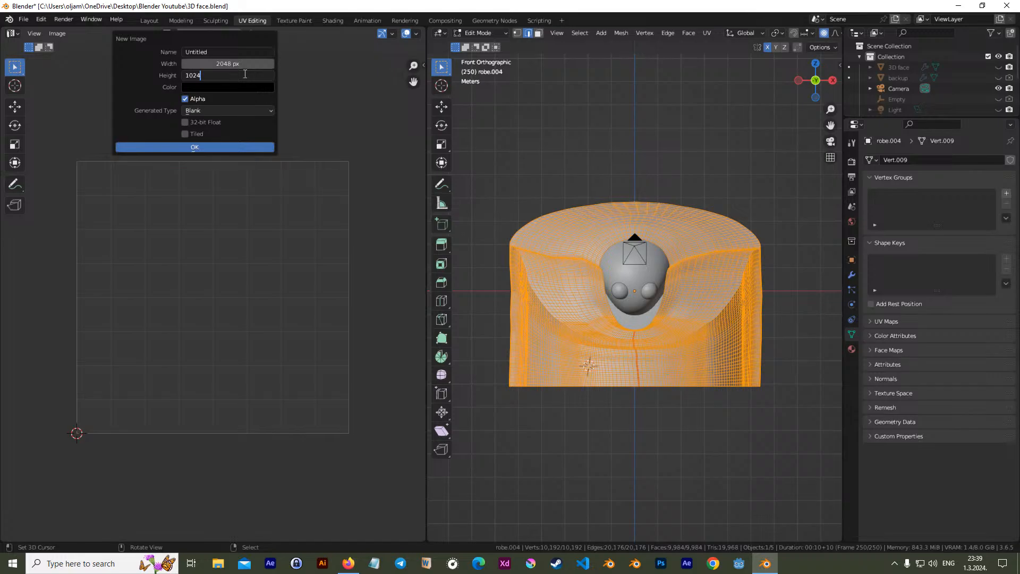
pyautogui.write('*2')
pyautogui.press('Return')
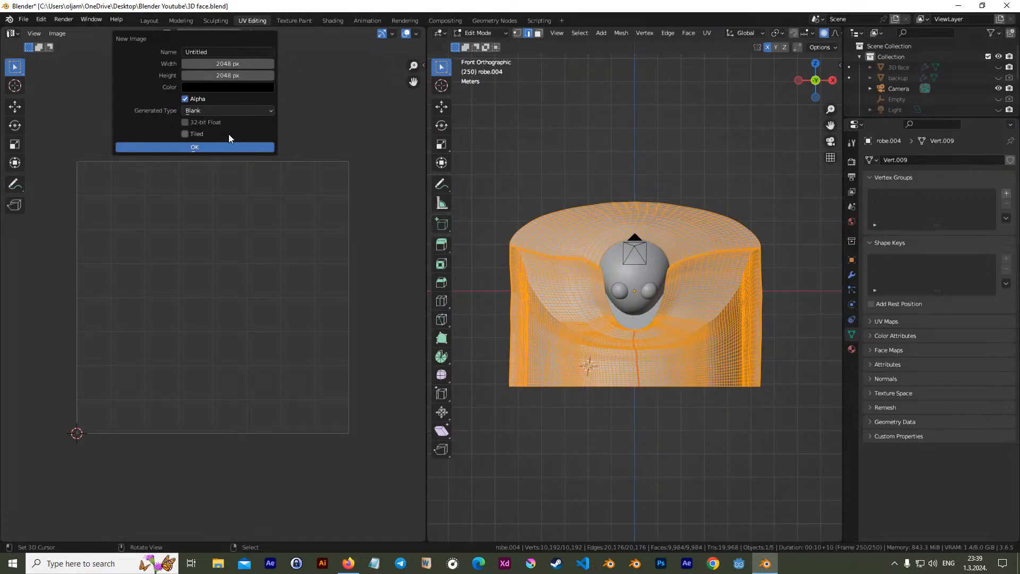
pyautogui.click(228, 146)
pyautogui.scroll(-7, 250, 190)
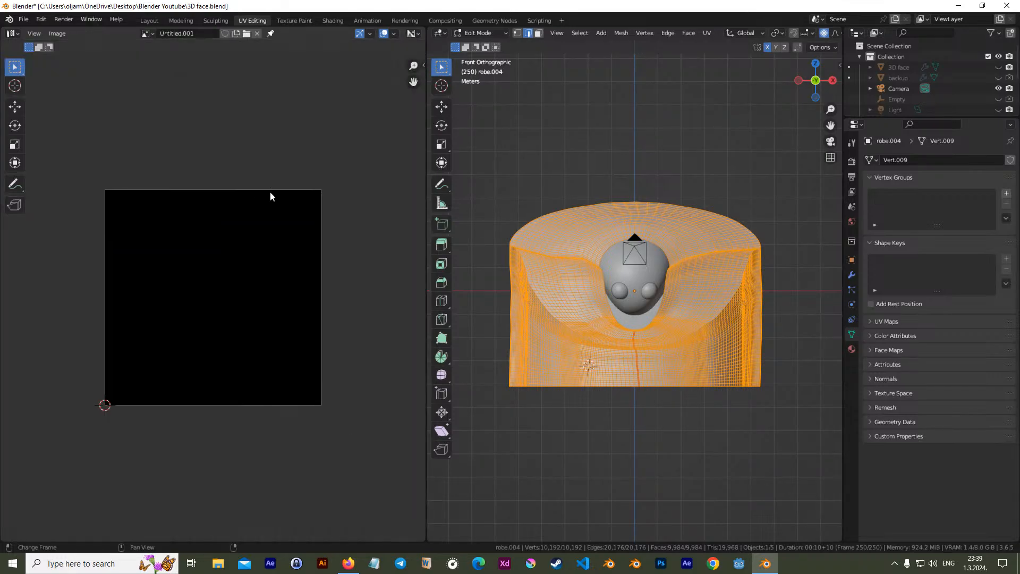
# Unwrap the whole robe mesh along its seam and inspect the resulting UV layout up close
pyautogui.click(706, 33)
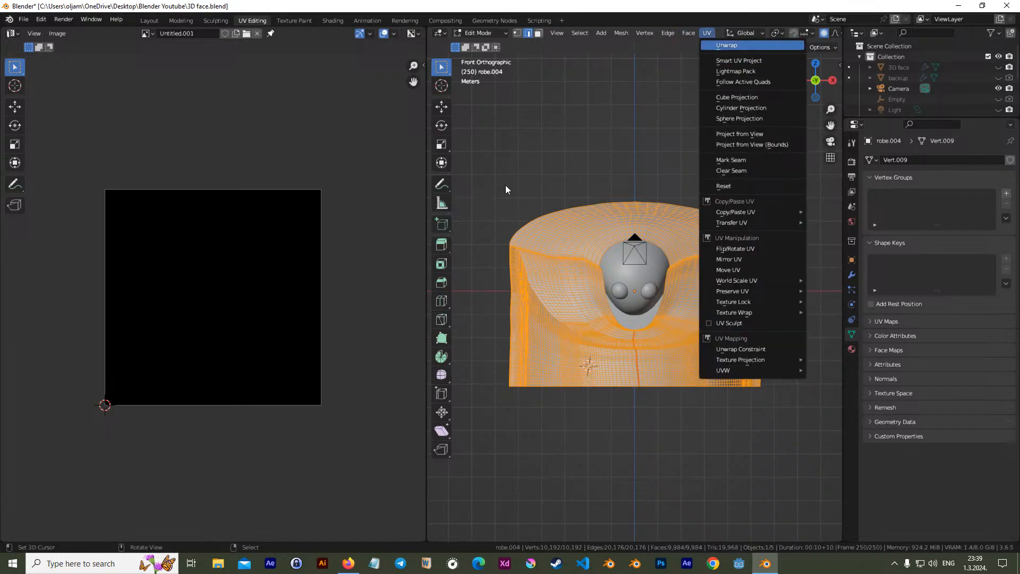
pyautogui.press('Return')
pyautogui.scroll(2, 216, 283)
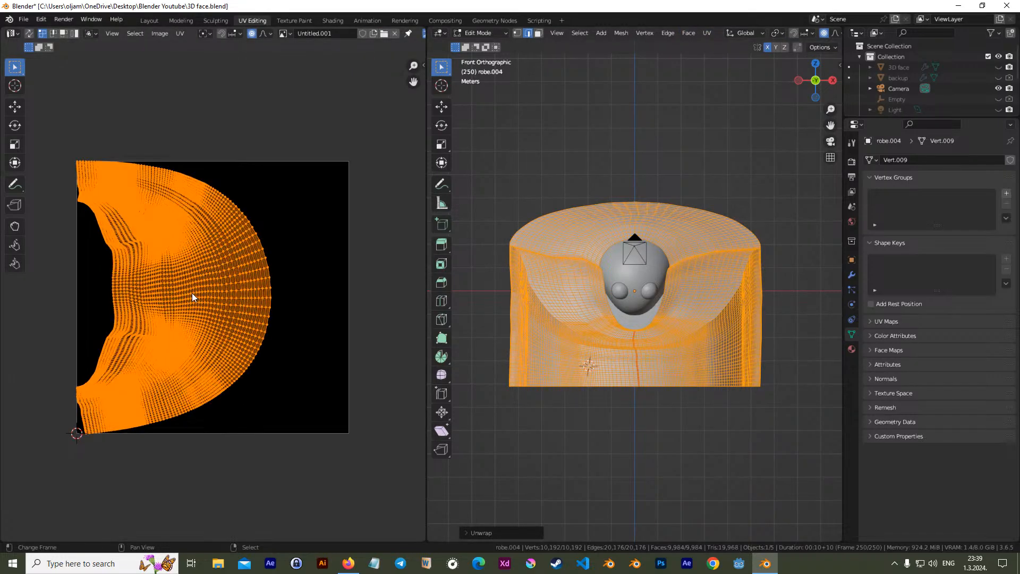
pyautogui.moveTo(193, 290); pyautogui.dragTo(240, 278, button='middle')
pyautogui.scroll(2, 229, 298)
pyautogui.moveTo(214, 314); pyautogui.dragTo(211, 372, button='middle')
pyautogui.scroll(4, 232, 350)
pyautogui.scroll(-3, 232, 351)
pyautogui.scroll(5, 229, 358)
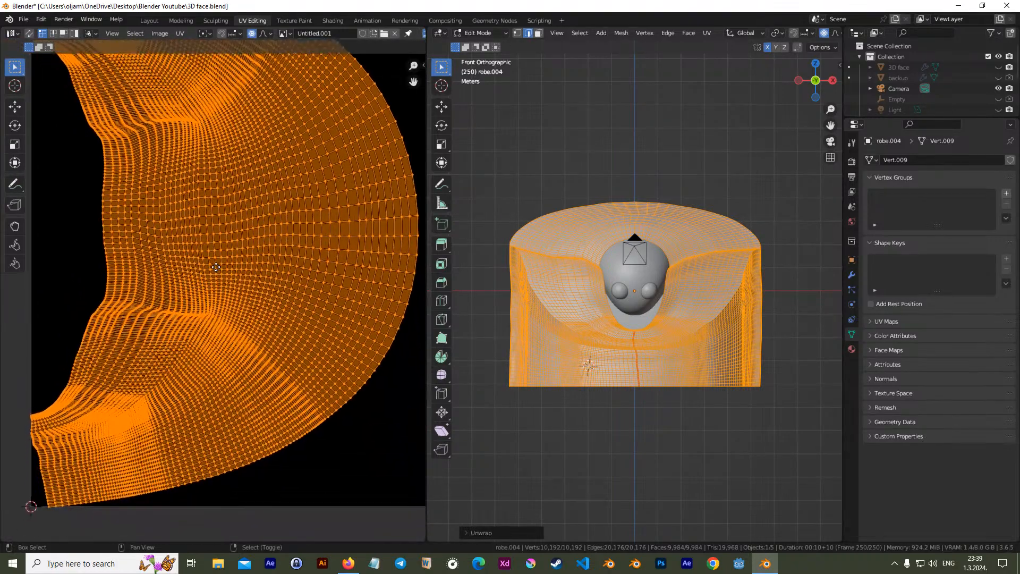
# Apply the robe's object transforms in Object Mode and return to editing its mesh
pyautogui.scroll(-3, 209, 308)
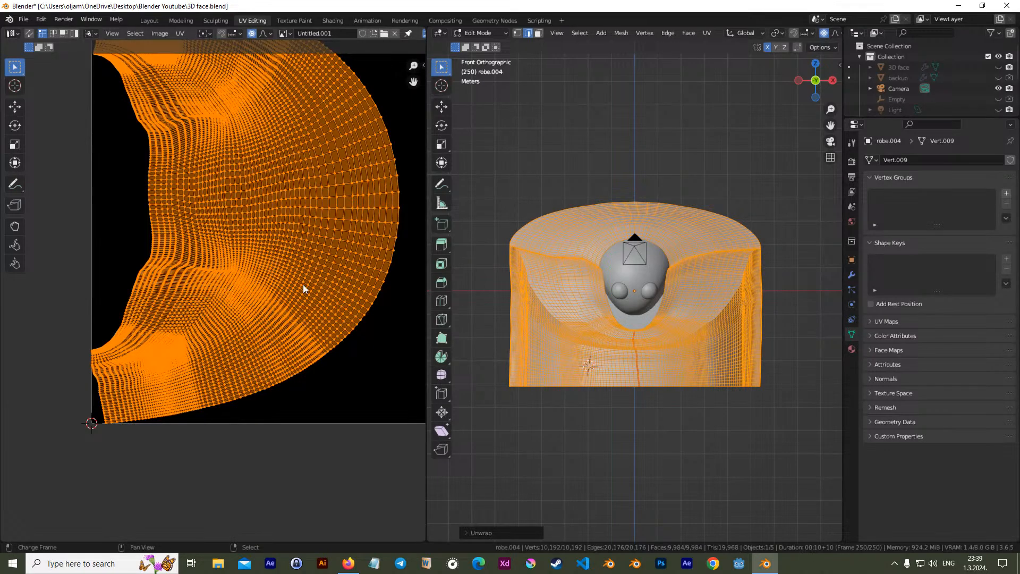
pyautogui.press('Tab')
pyautogui.hotkey('ctrl', 'a')
pyautogui.click(591, 284)
pyautogui.press('Tab')
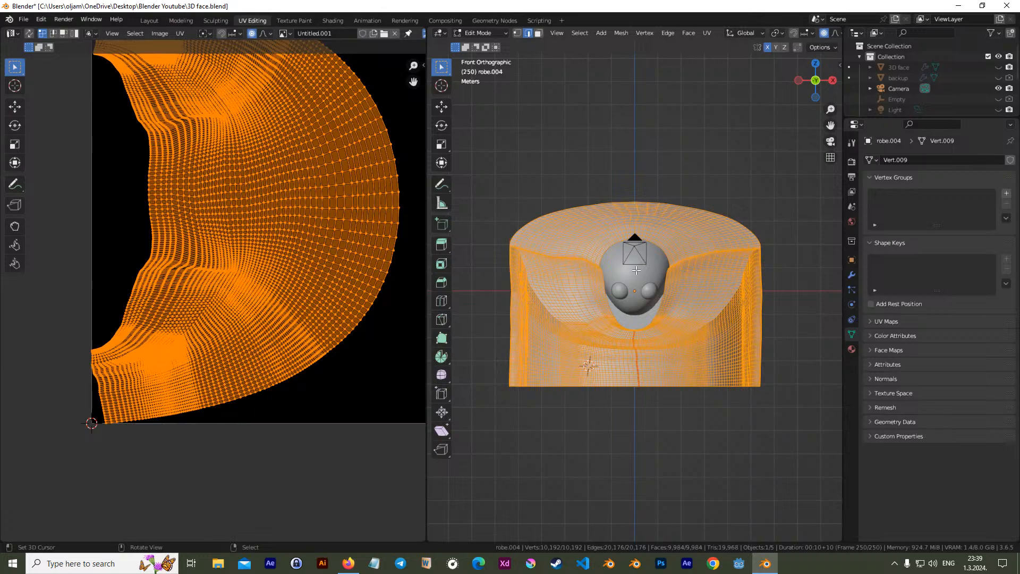
# Try a Smart UV Project on the whole robe mesh and look over the resulting islands
pyautogui.click(707, 33)
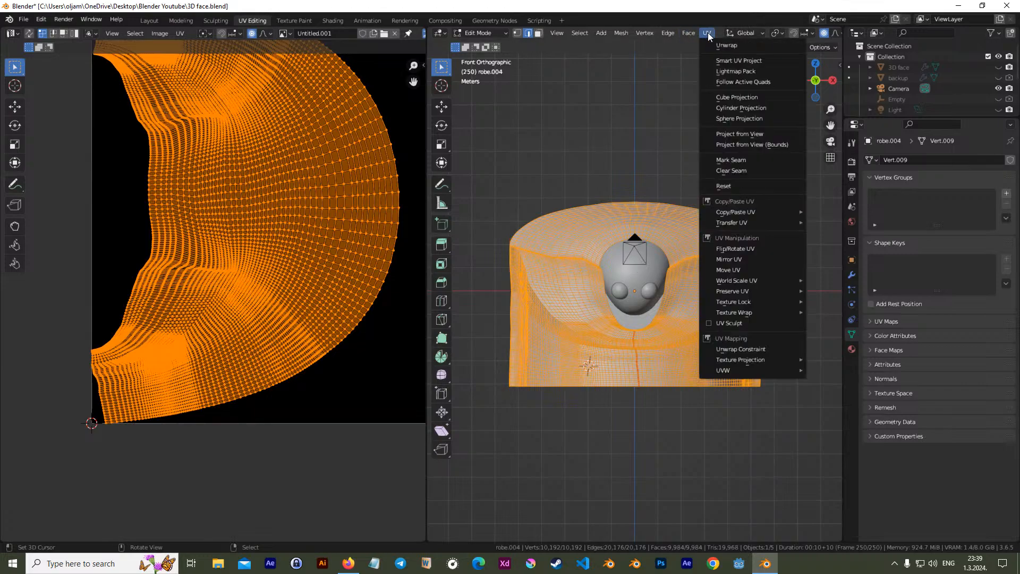
pyautogui.click(736, 58)
pyautogui.click(719, 157)
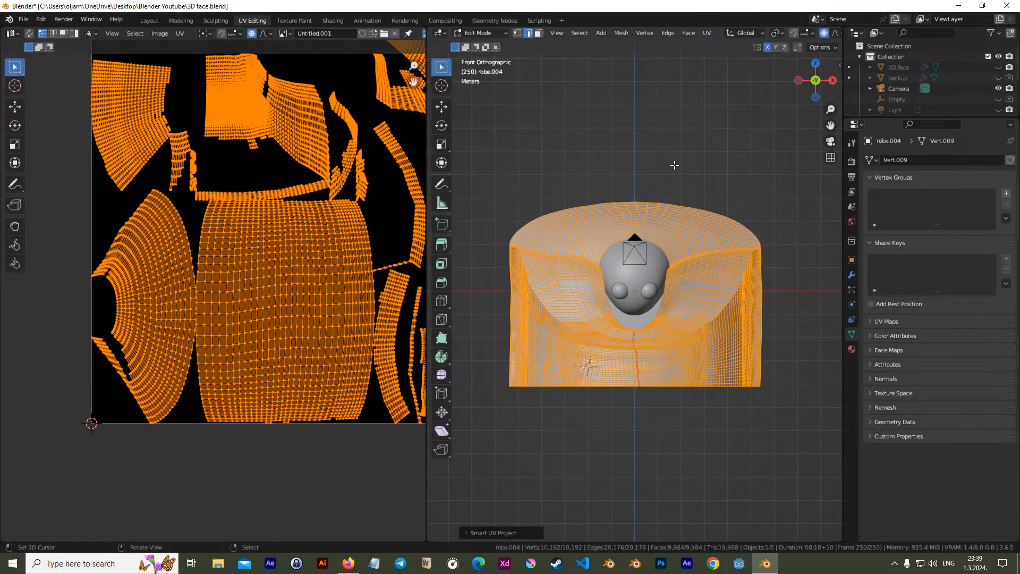
pyautogui.scroll(-2, 292, 232)
pyautogui.scroll(1, 276, 235)
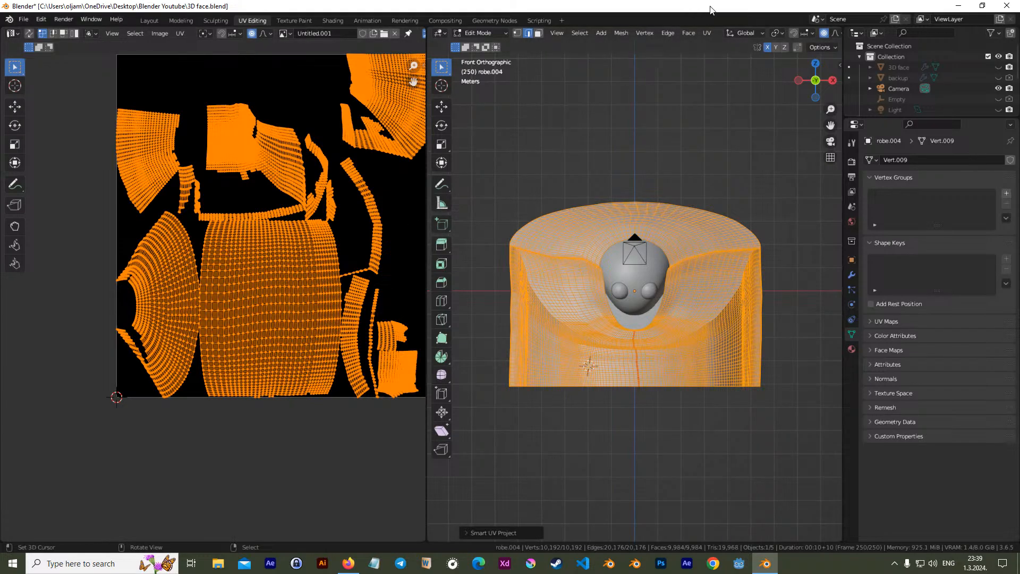
# Unwrap the whole robe mesh along its centre-front seam again and inspect the UV layout up close
pyautogui.click(707, 32)
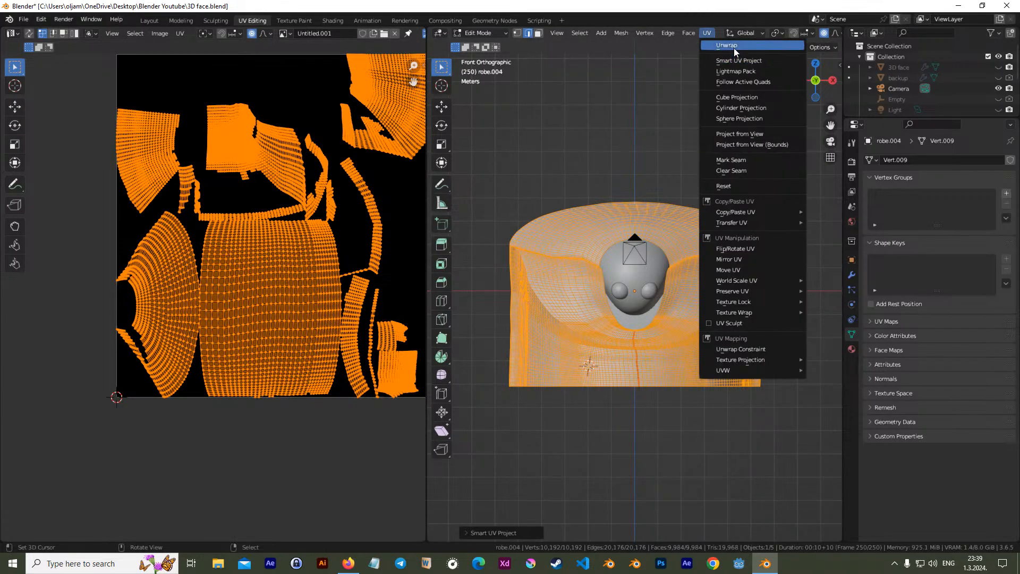
pyautogui.click(734, 46)
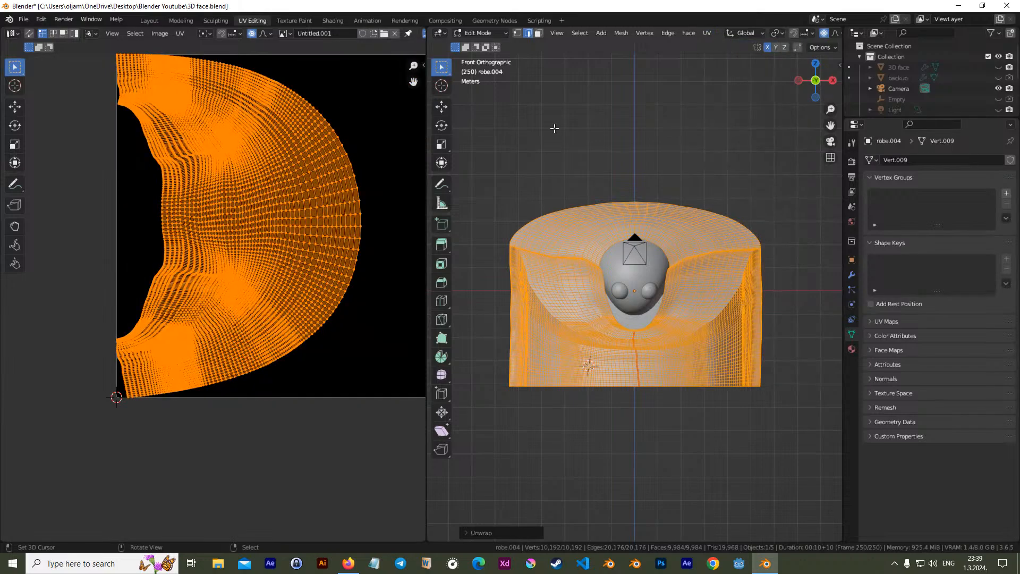
pyautogui.scroll(1, 220, 274)
pyautogui.scroll(2, 215, 289)
pyautogui.moveTo(209, 371); pyautogui.dragTo(232, 371, button='middle')
pyautogui.scroll(1, 255, 290)
pyautogui.scroll(2, 183, 399)
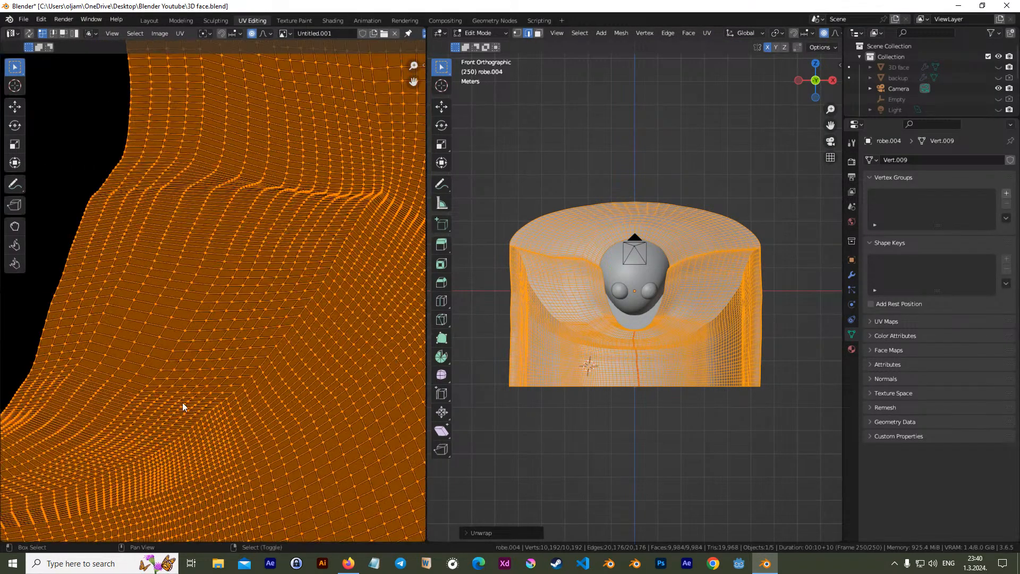
pyautogui.moveTo(183, 403); pyautogui.dragTo(314, 275, button='middle')
pyautogui.scroll(1, 204, 300)
pyautogui.moveTo(172, 361); pyautogui.dragTo(154, 256, button='middle')
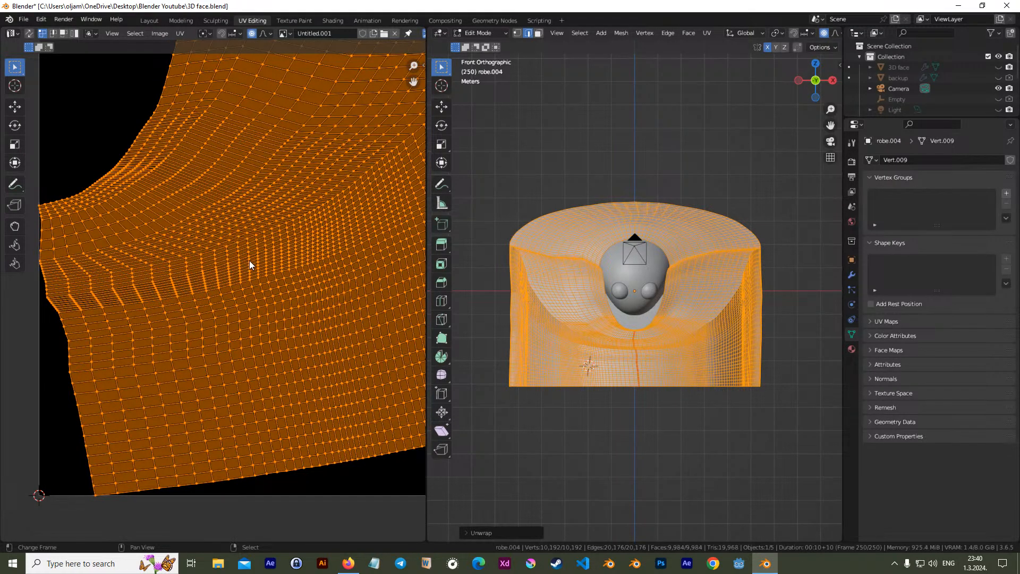
pyautogui.scroll(-3, 250, 264)
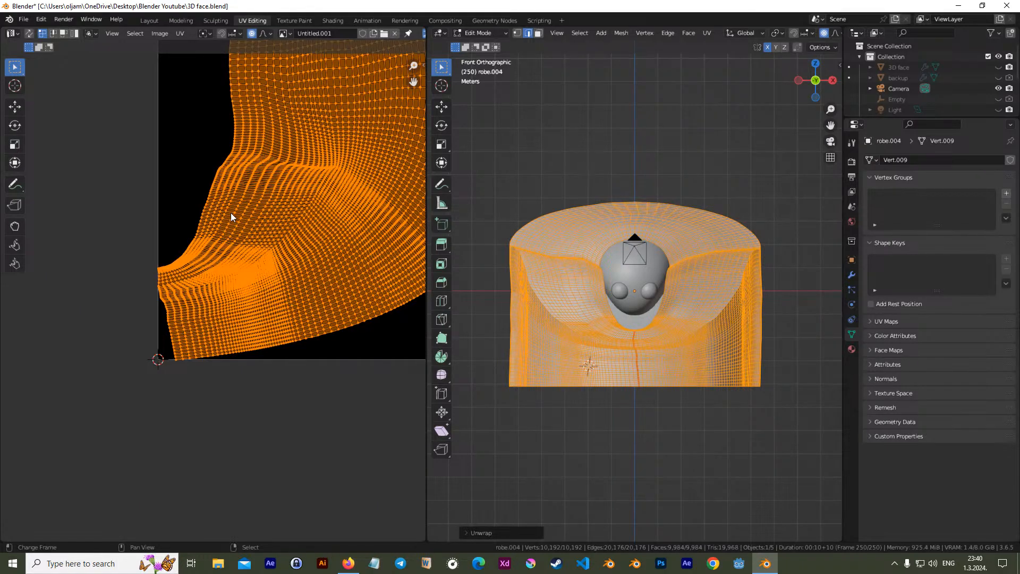
pyautogui.scroll(-2, 271, 196)
pyautogui.scroll(2, 250, 336)
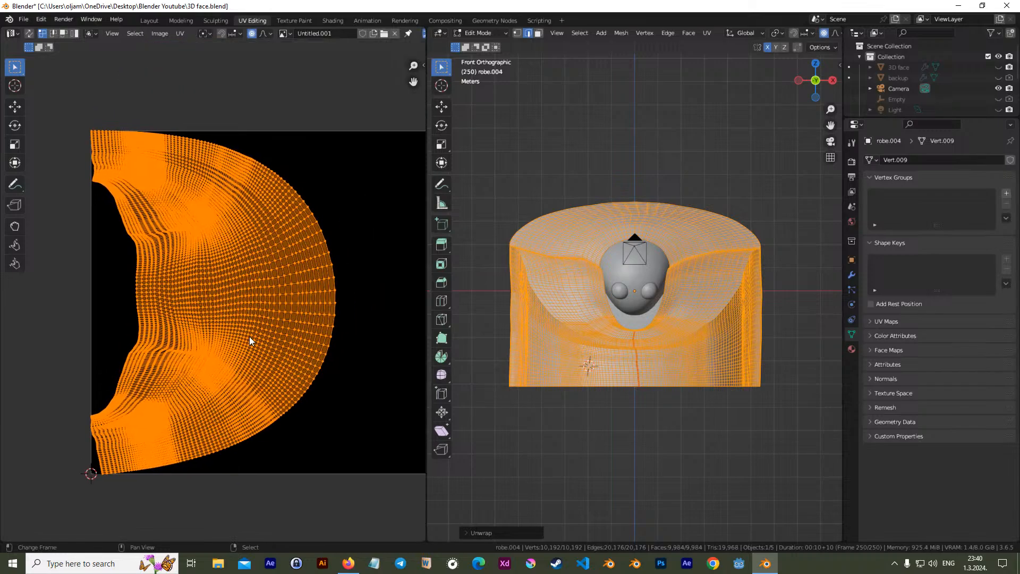
# Leave Edit Mode and return to the Layout workspace with the hooded character in view
pyautogui.press('Tab')
pyautogui.moveTo(652, 276); pyautogui.dragTo(589, 303, button='middle')
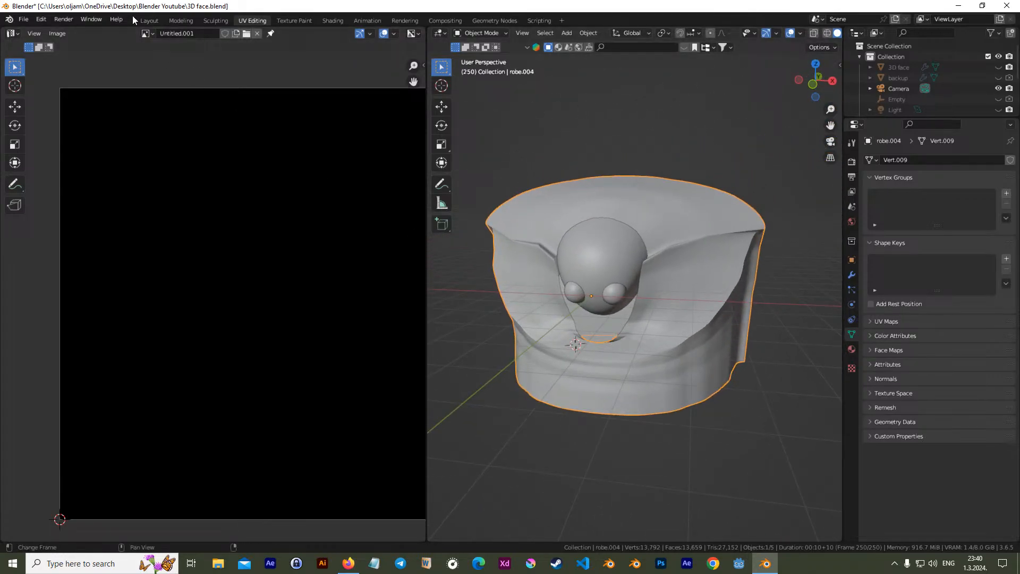
pyautogui.click(145, 20)
pyautogui.moveTo(523, 191); pyautogui.dragTo(525, 217, button='middle')
pyautogui.scroll(2, 503, 257)
pyautogui.press('Tab')
pyautogui.press('Tab')
pyautogui.press('Tab')
pyautogui.press('Tab')
# Rename the character's head sphere object as "head"
pyautogui.click(582, 211)
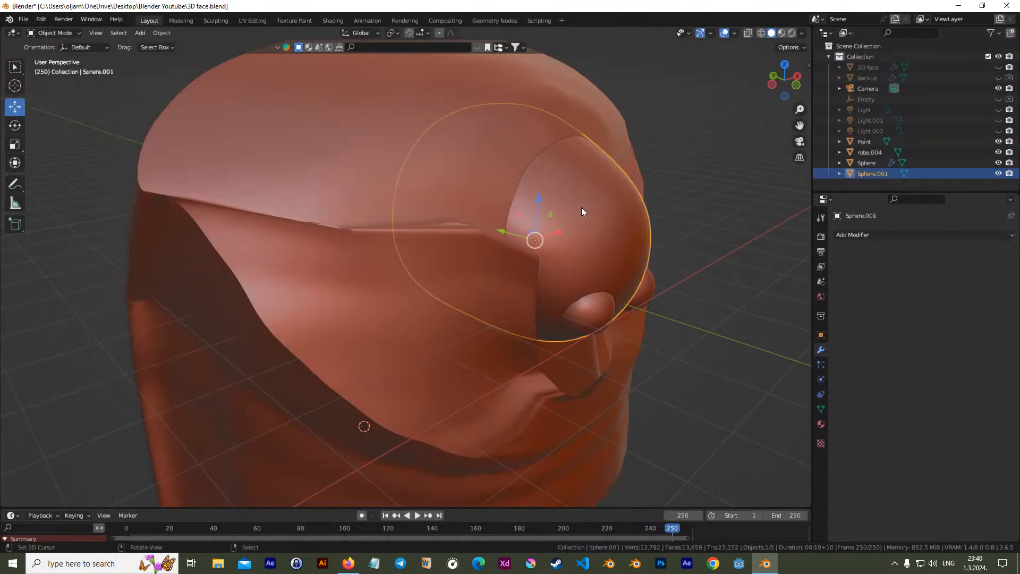
pyautogui.doubleClick(870, 173)
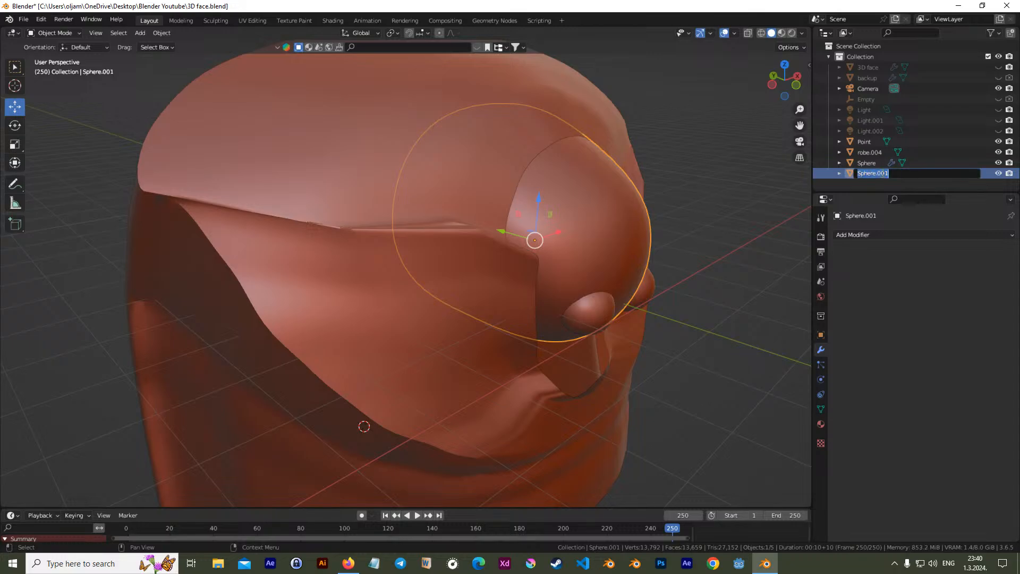
pyautogui.write('head')
pyautogui.press('Return')
# Select the body piece beneath the robe and rename it as "shoulders"
pyautogui.moveTo(664, 234); pyautogui.dragTo(575, 189, button='middle')
pyautogui.click(577, 289)
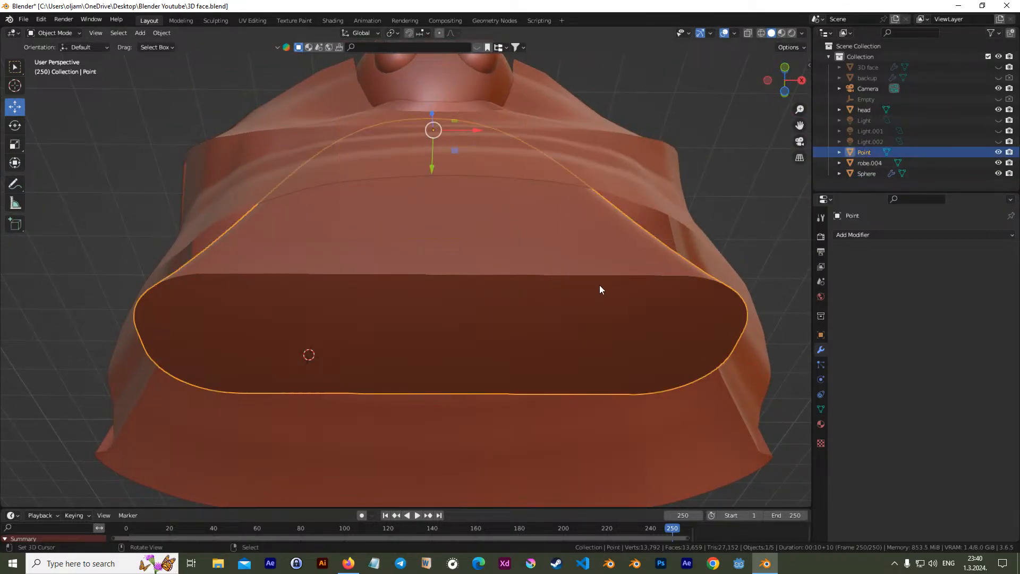
pyautogui.doubleClick(871, 151)
pyautogui.write('shoulders')
pyautogui.press('Return')
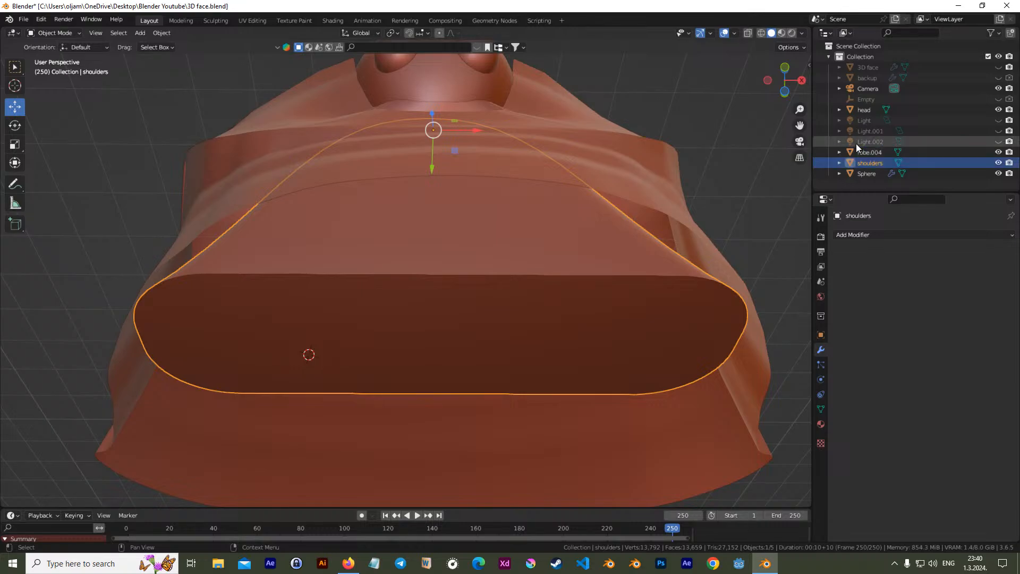
# Apply All Transforms to the shoulders object and to the head object
pyautogui.hotkey('ctrl', 'a')
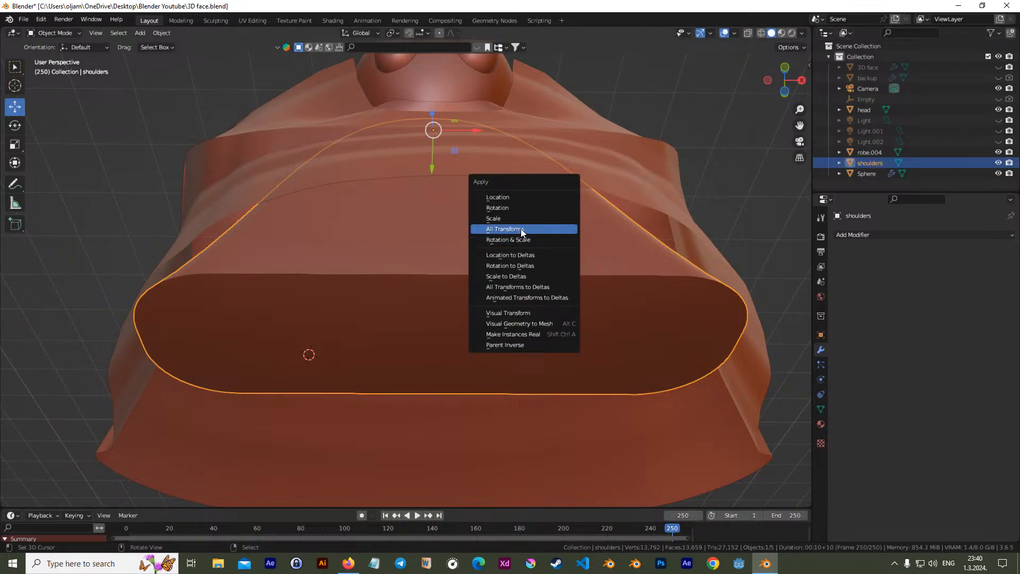
pyautogui.click(518, 229)
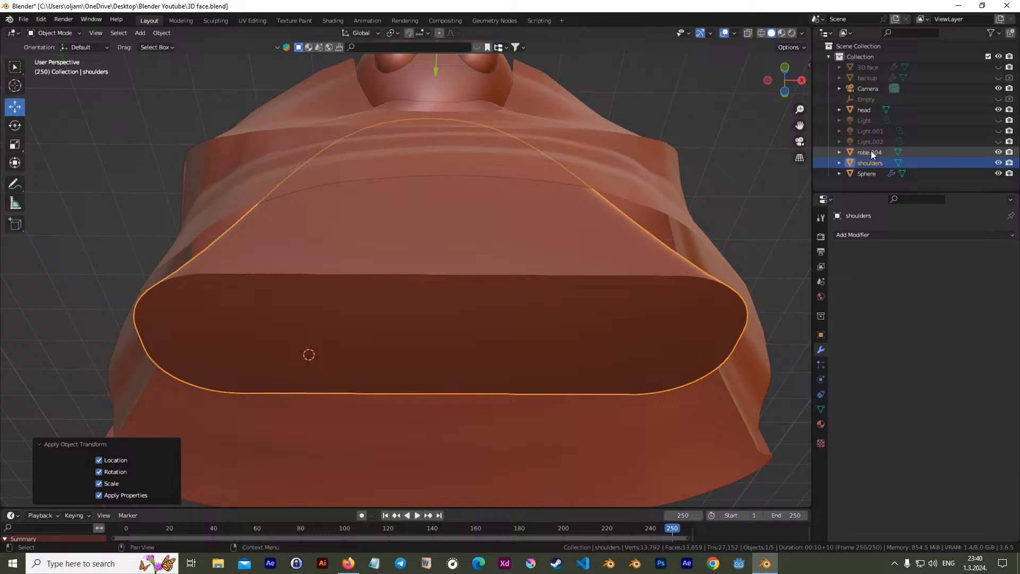
pyautogui.click(869, 109)
pyautogui.hotkey('ctrl', 'a')
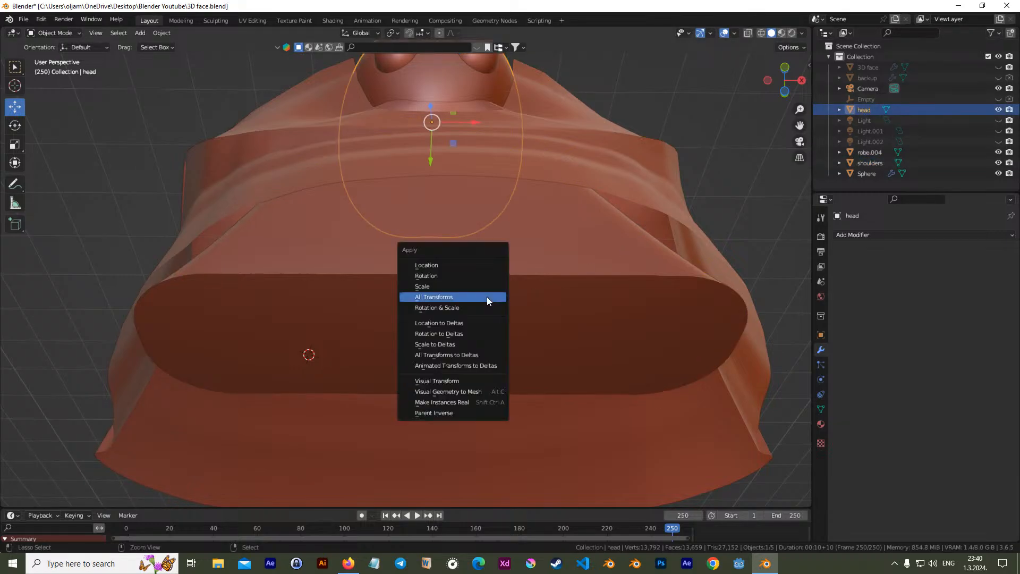
pyautogui.click(486, 298)
# Add Collision physics to the head object
pyautogui.moveTo(486, 297); pyautogui.dragTo(512, 175, button='middle')
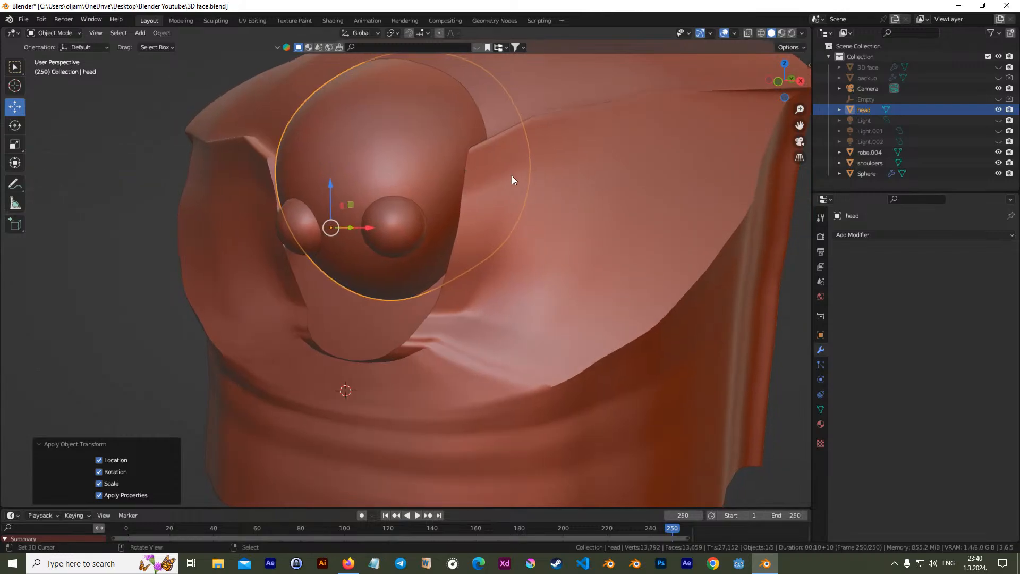
pyautogui.click(821, 423)
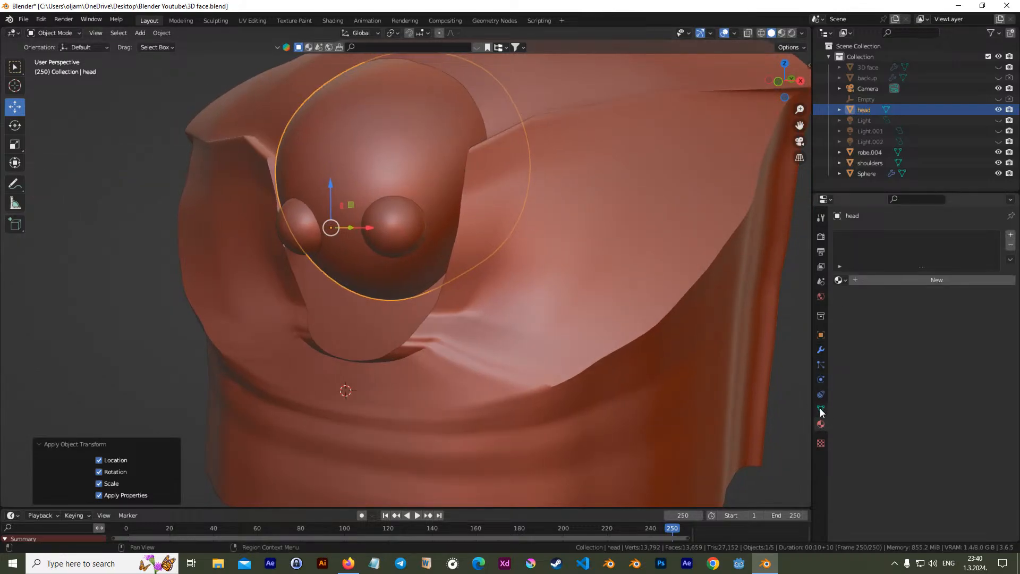
pyautogui.click(821, 379)
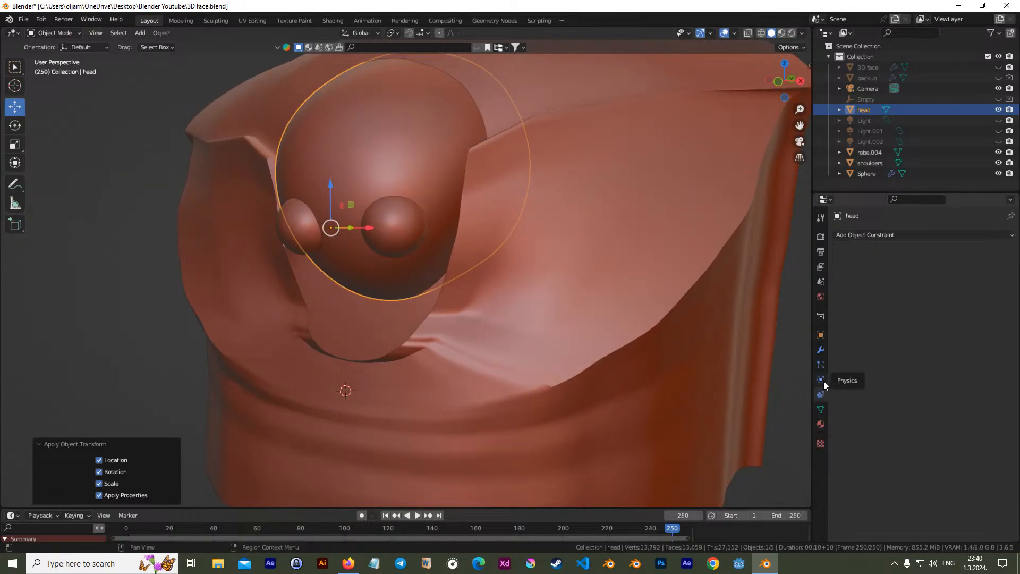
pyautogui.click(850, 246)
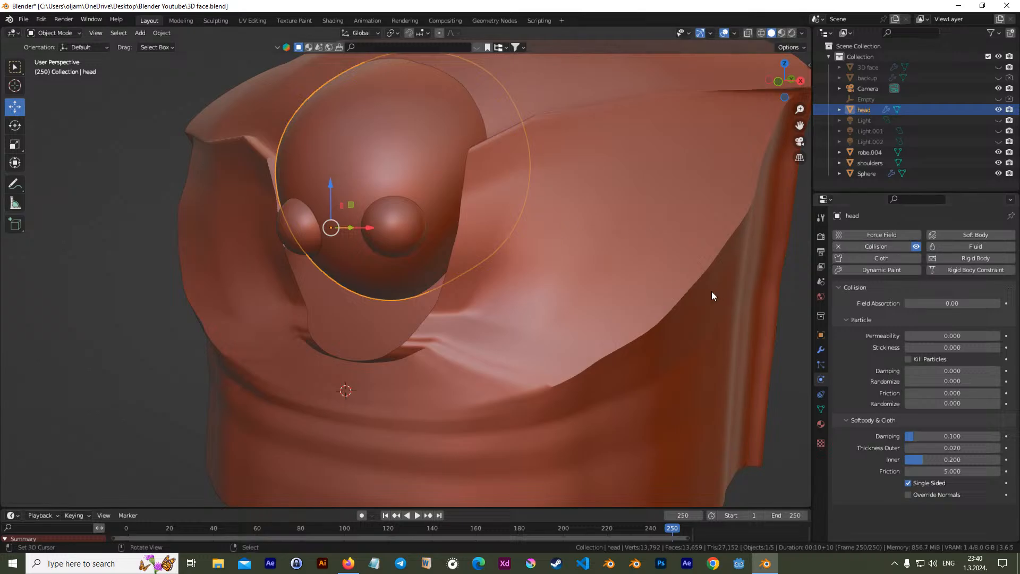
# Select the shoulders object from below and add Collision physics to it
pyautogui.scroll(-3, 707, 292)
pyautogui.moveTo(605, 373); pyautogui.dragTo(569, 334, button='middle')
pyautogui.rightClick(570, 334)
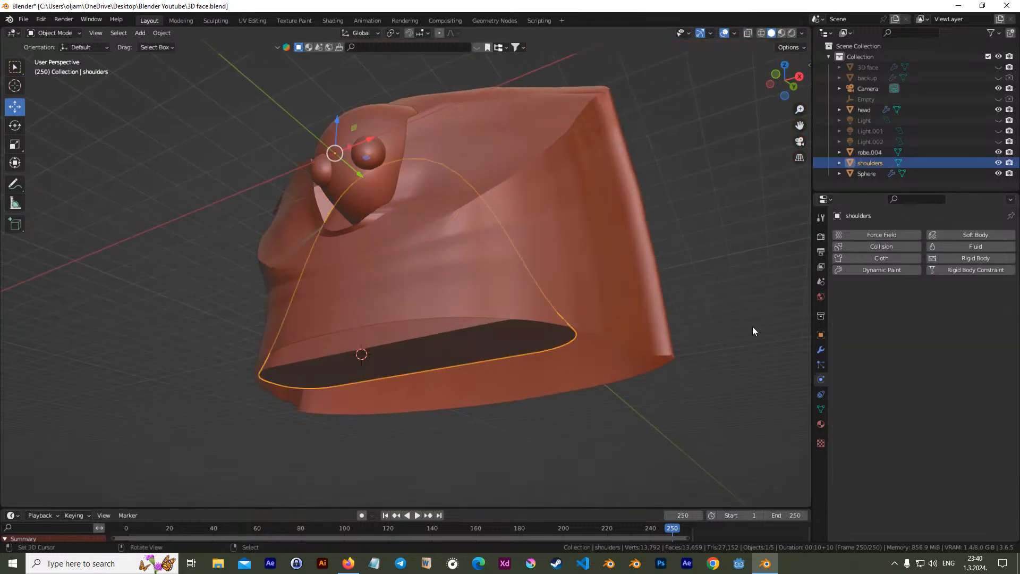
pyautogui.click(890, 247)
# Select the edge loop along the hood's outer rim on the robe and bevel it with one segment
pyautogui.moveTo(610, 268); pyautogui.dragTo(578, 329, button='middle')
pyautogui.scroll(3, 566, 276)
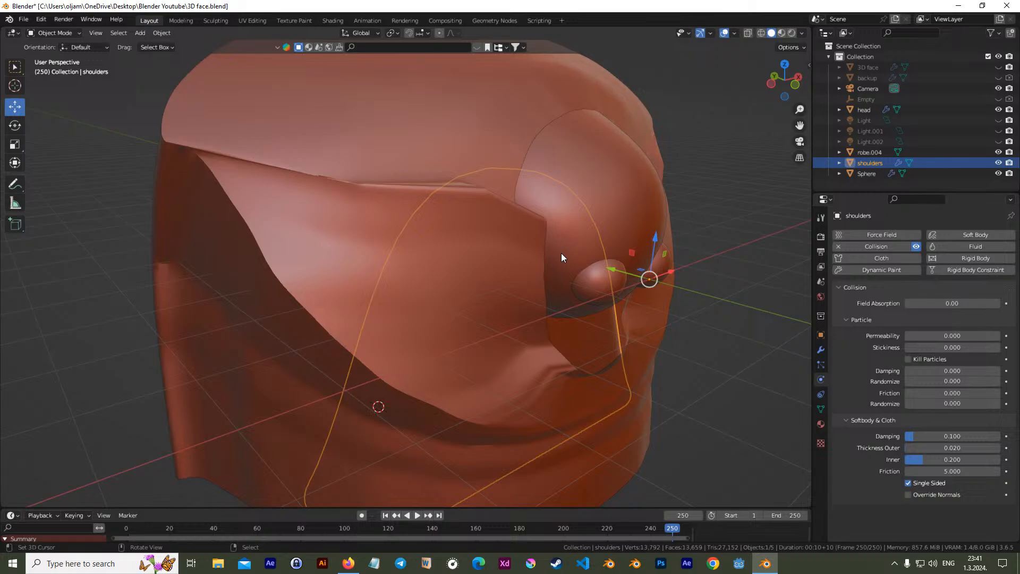
pyautogui.moveTo(254, 121); pyautogui.dragTo(326, 260, button='middle')
pyautogui.press('Tab')
pyautogui.press('Tab')
pyautogui.click(332, 255)
pyautogui.press('Tab')
pyautogui.moveTo(337, 246); pyautogui.dragTo(338, 203, button='middle')
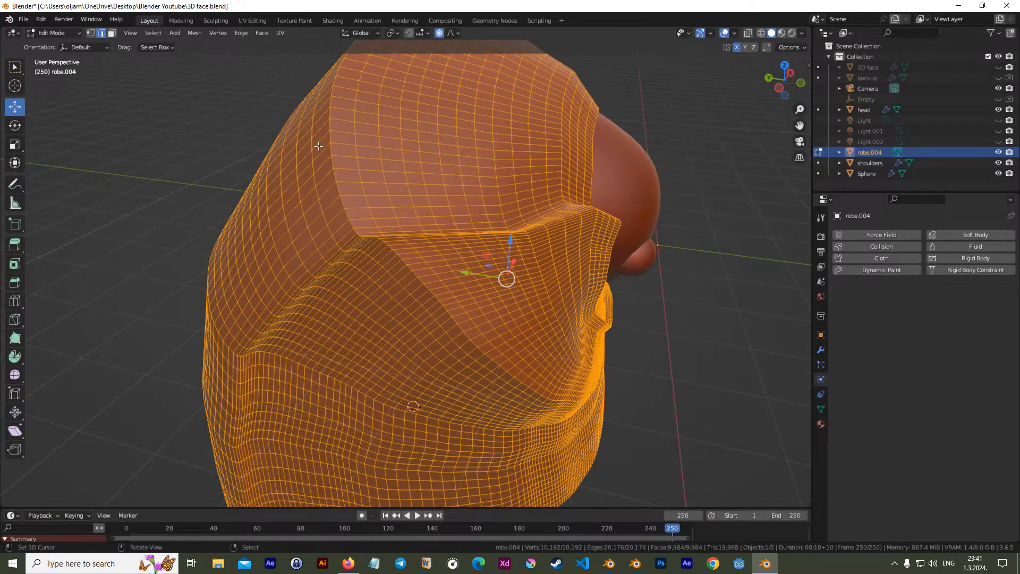
pyautogui.keyDown('alt'); pyautogui.click(340, 189); pyautogui.keyUp('alt')
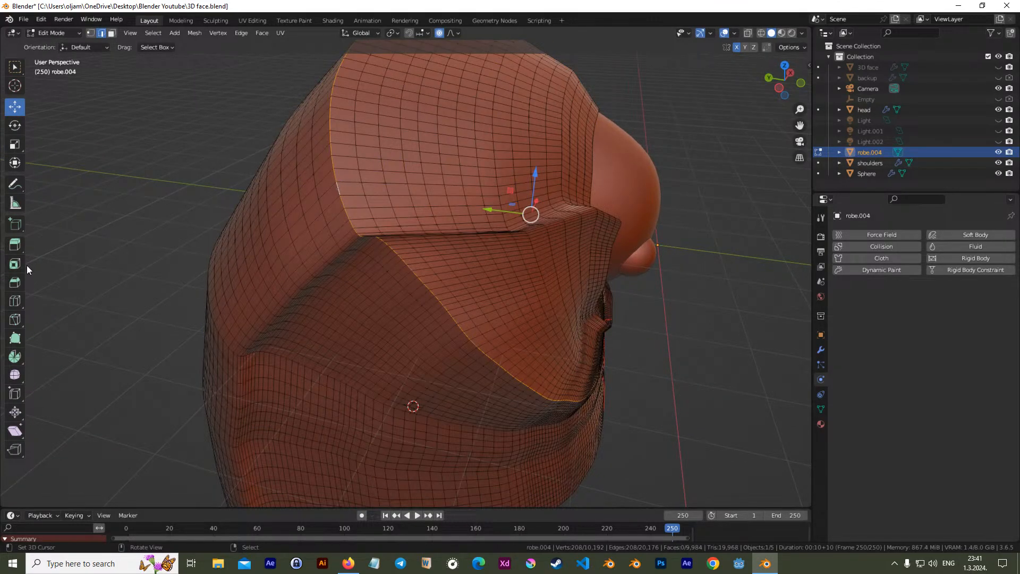
pyautogui.click(15, 282)
pyautogui.moveTo(586, 205); pyautogui.dragTo(589, 191)
pyautogui.moveTo(589, 192); pyautogui.dragTo(422, 165, button='middle')
pyautogui.press('Tab')
pyautogui.moveTo(464, 163); pyautogui.dragTo(428, 173, button='middle')
pyautogui.hotkey('alt', 'a')
pyautogui.press('a')
pyautogui.press('Tab')
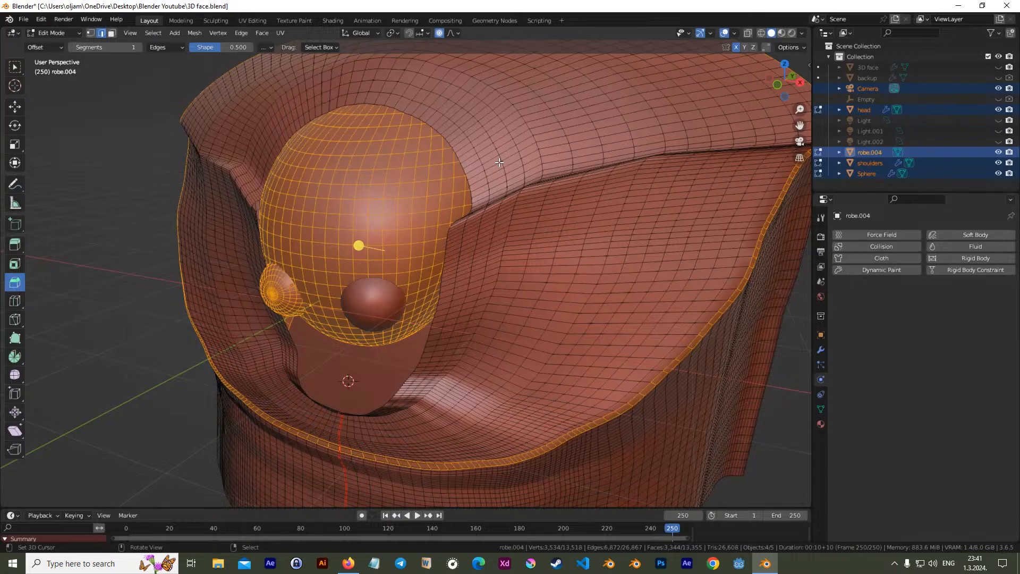
pyautogui.press('Tab')
# Select the beveled robe's whole mesh, unwrap its UVs again and return to Object Mode
pyautogui.click(520, 209)
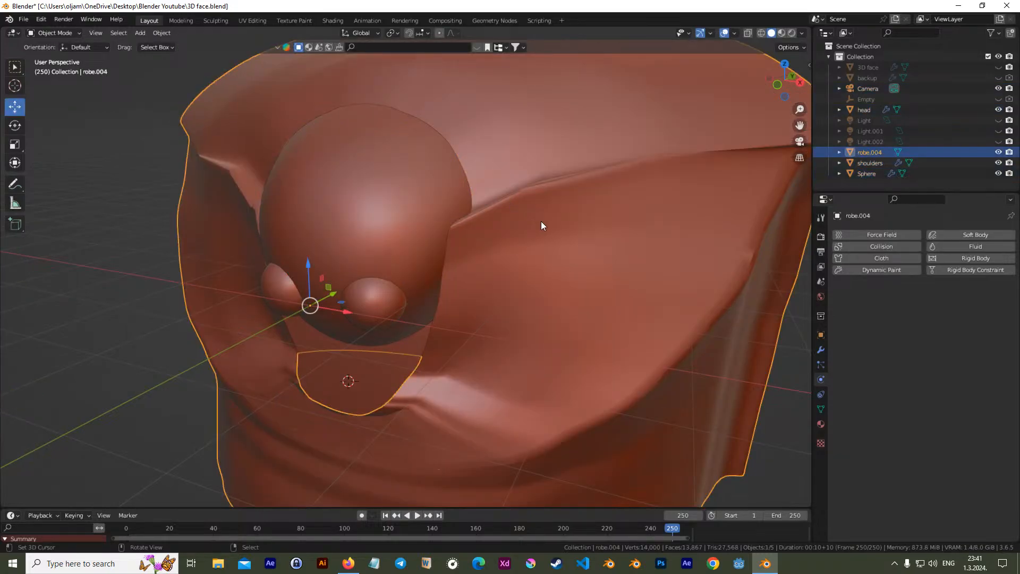
pyautogui.press('Tab')
pyautogui.press('a')
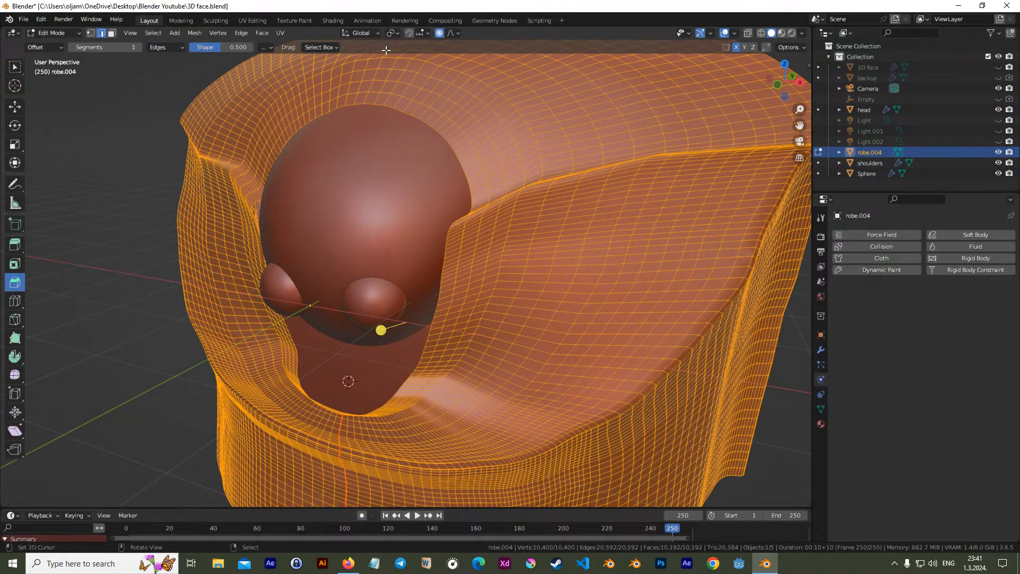
pyautogui.click(280, 32)
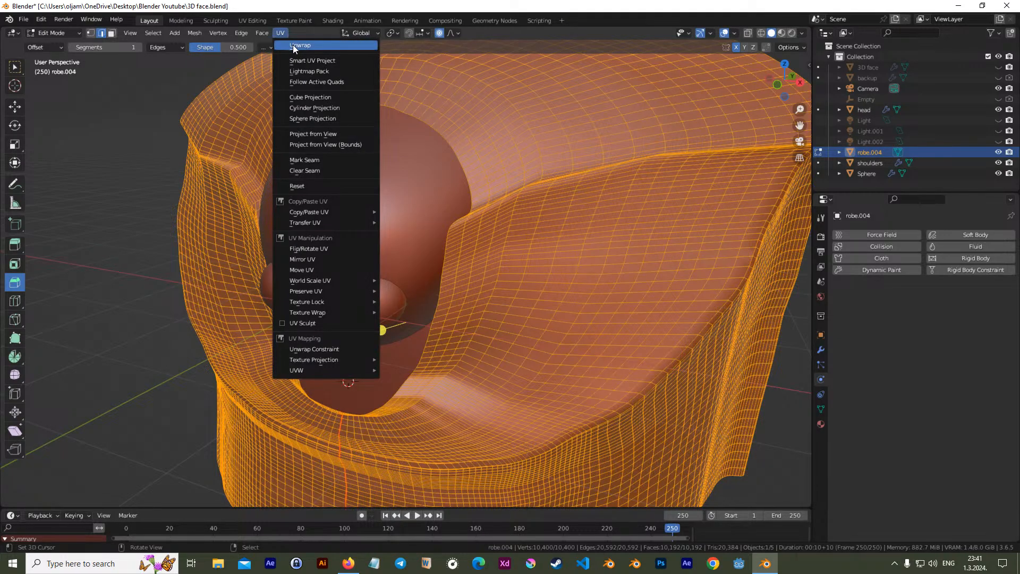
pyautogui.click(292, 45)
pyautogui.press('Tab')
# In vertex select mode, select the robe's vertex loop around the face opening of the hood
pyautogui.moveTo(436, 251); pyautogui.dragTo(575, 253, button='middle')
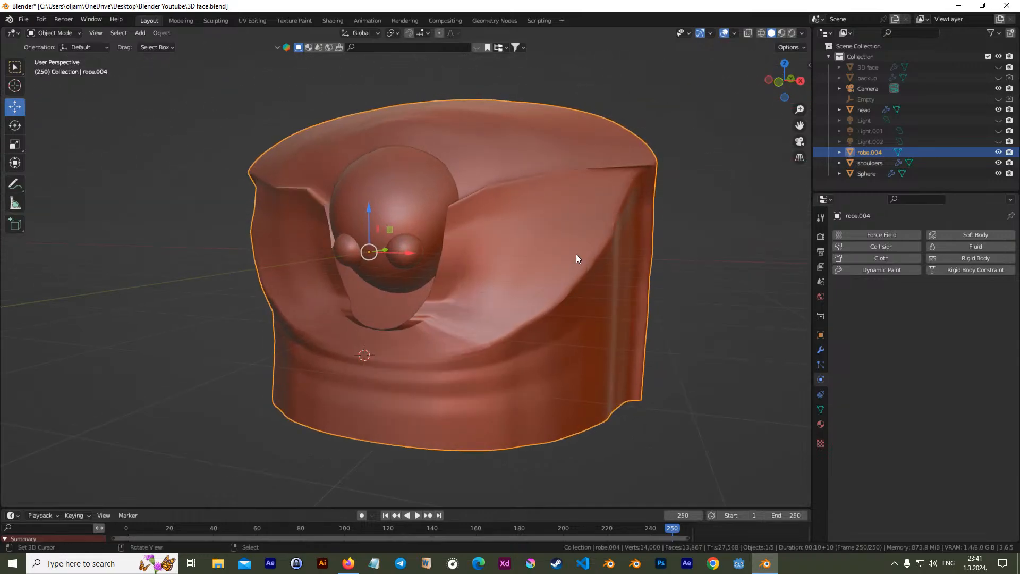
pyautogui.moveTo(494, 212); pyautogui.dragTo(434, 232, button='middle')
pyautogui.press('Tab')
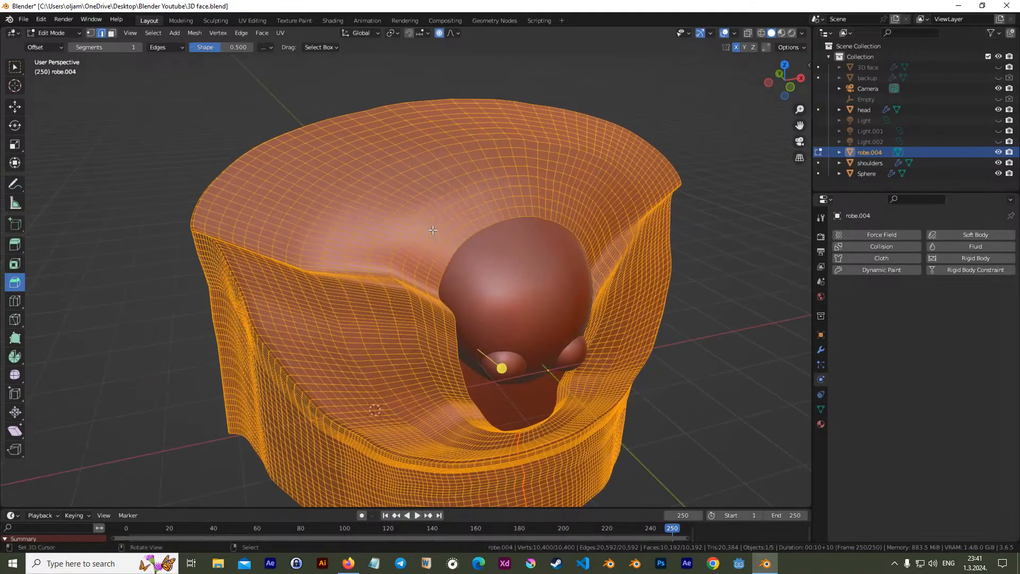
pyautogui.click(90, 33)
pyautogui.hotkey('alt', 'a')
pyautogui.scroll(5, 447, 250)
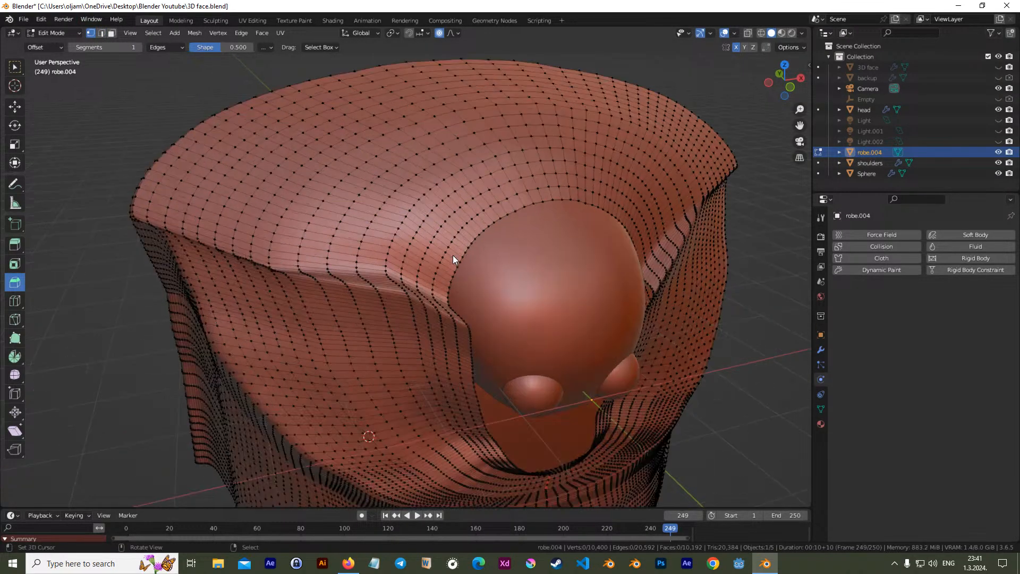
pyautogui.keyDown('alt'); pyautogui.click(483, 247); pyautogui.keyUp('alt')
pyautogui.moveTo(520, 253)
pyautogui.mouseDown(button='middle')
pyautogui.moveTo(597, 307)
pyautogui.moveTo(392, 238)
pyautogui.moveTo(463, 224)
pyautogui.moveTo(438, 244)
pyautogui.moveTo(455, 259)
pyautogui.moveTo(517, 263)
pyautogui.moveTo(515, 239)
pyautogui.moveTo(486, 245)
pyautogui.moveTo(505, 250)
pyautogui.mouseUp(button='middle')
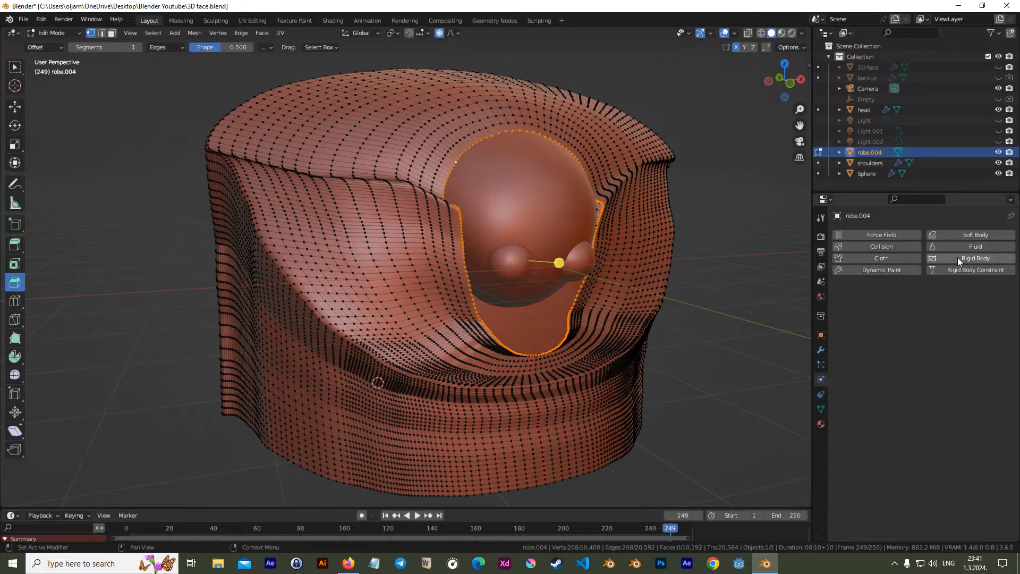
# Create a vertex group named unmovable on the robe, assign the selected face-opening vertices to it and return to Object Mode
pyautogui.click(821, 408)
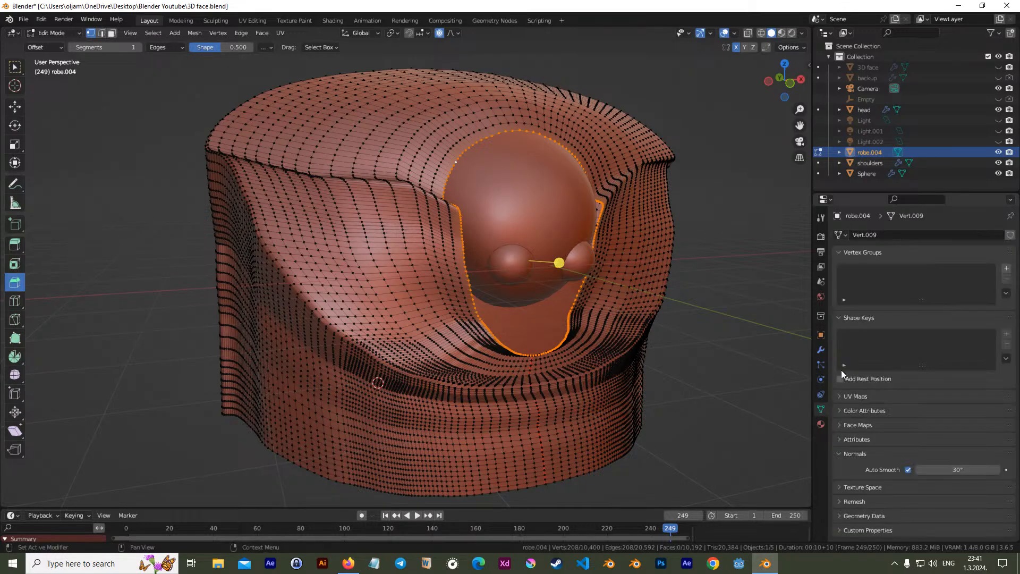
pyautogui.click(1005, 269)
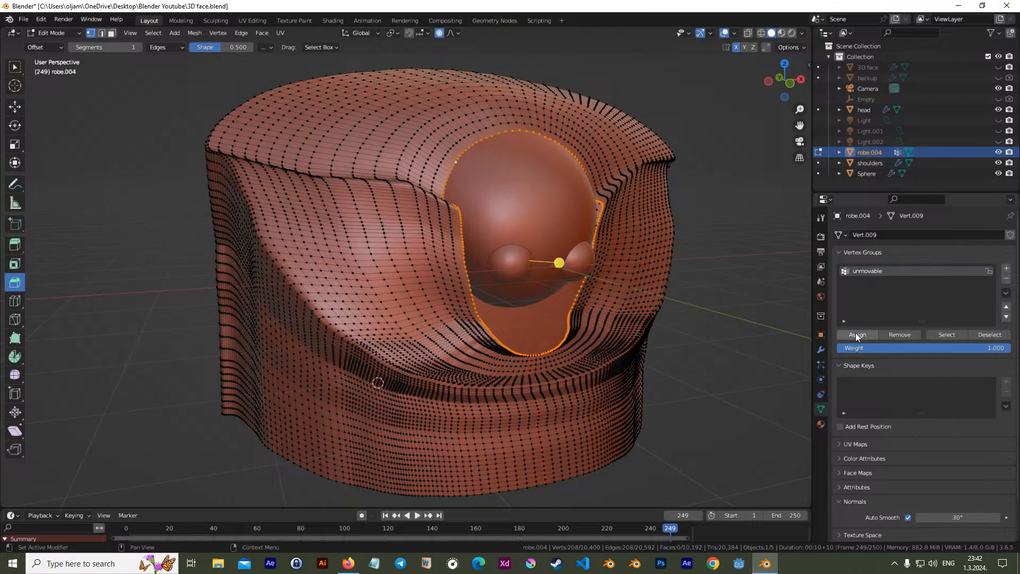
pyautogui.moveTo(591, 231); pyautogui.dragTo(554, 222, button='middle')
pyautogui.press('Tab')
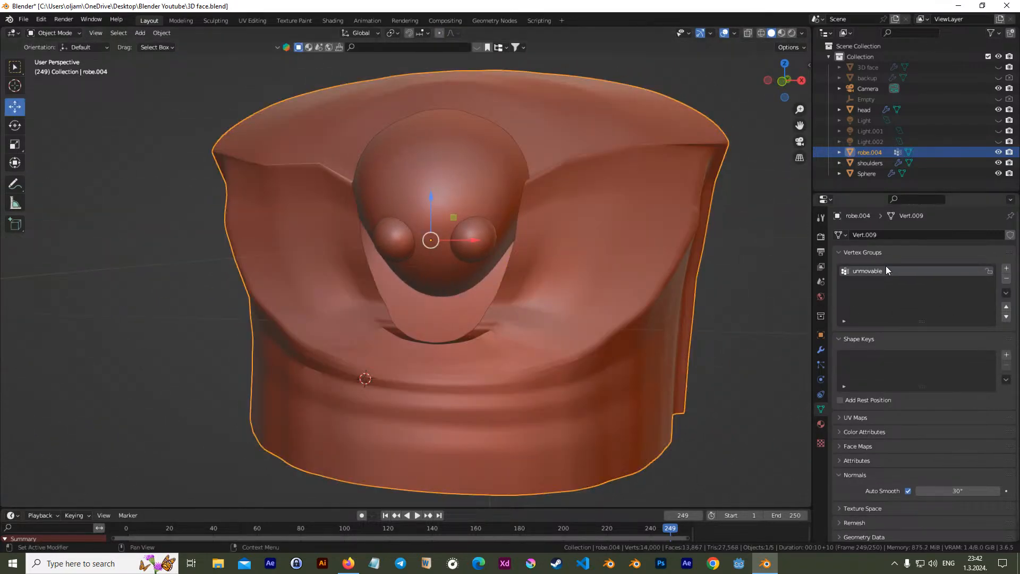
# Check the unmovable vertex group by reselecting its vertices in Edit Mode, then return to Object Mode
pyautogui.press('Tab')
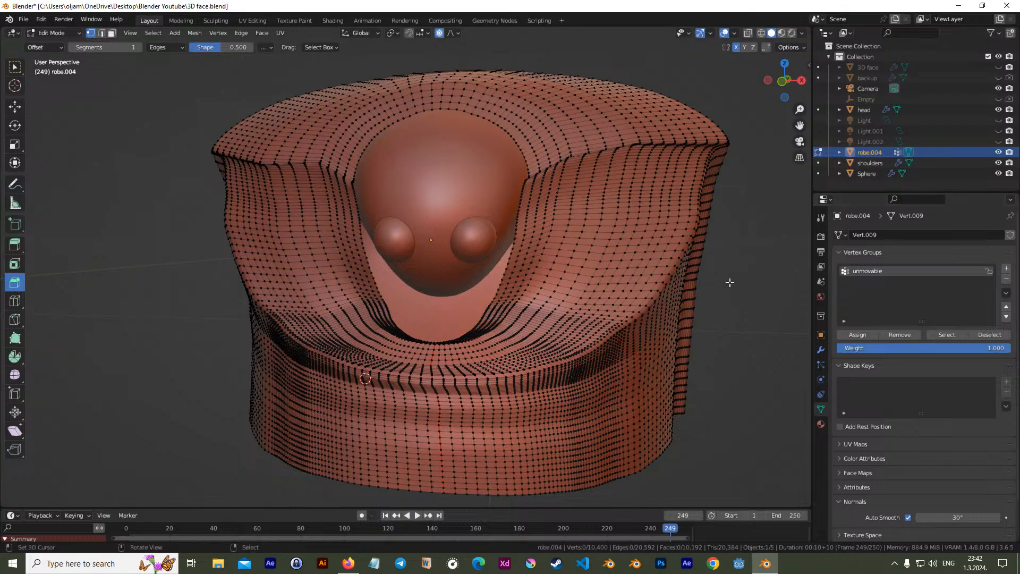
pyautogui.click(947, 334)
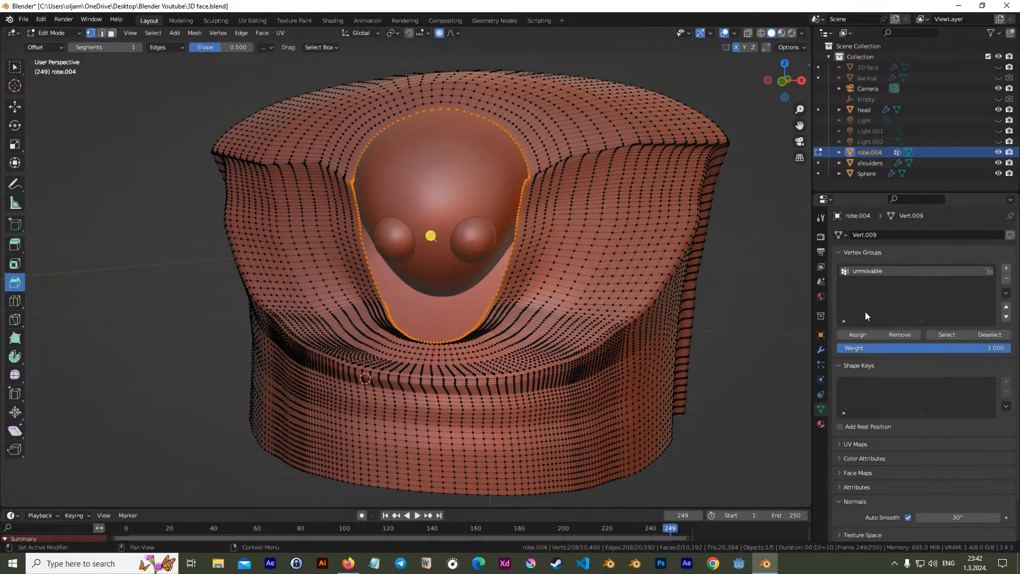
pyautogui.hotkey('alt', 'a')
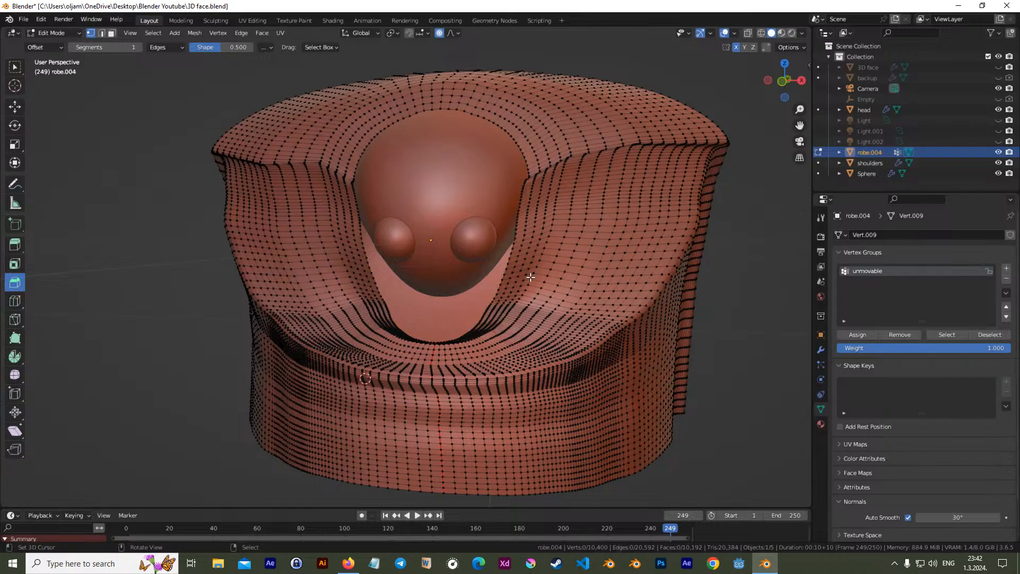
pyautogui.press('Tab')
pyautogui.press('Tab')
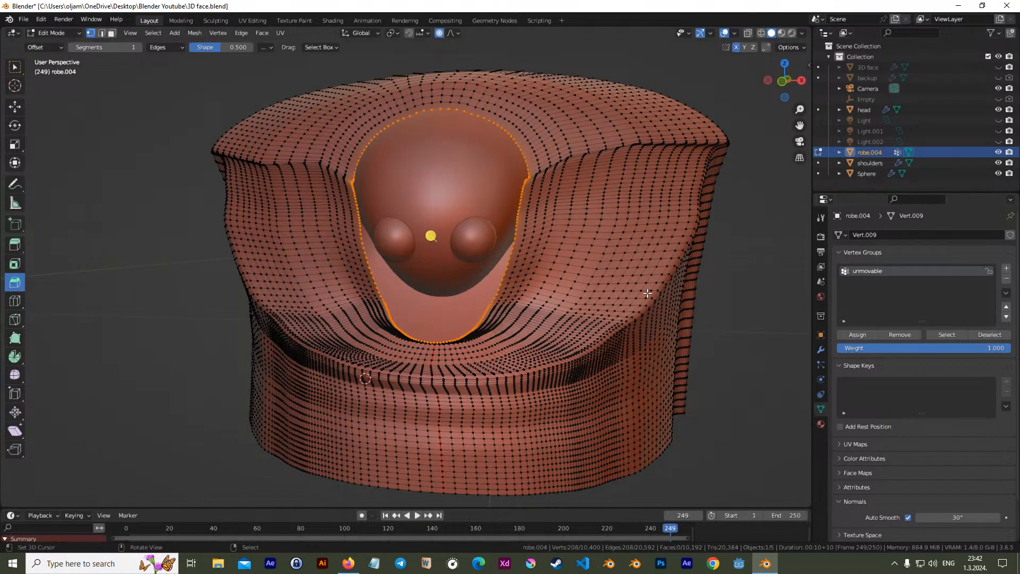
pyautogui.press('Tab')
# Try adding a Cloth modifier to the robe and undo it
pyautogui.moveTo(595, 287); pyautogui.dragTo(538, 148, button='middle')
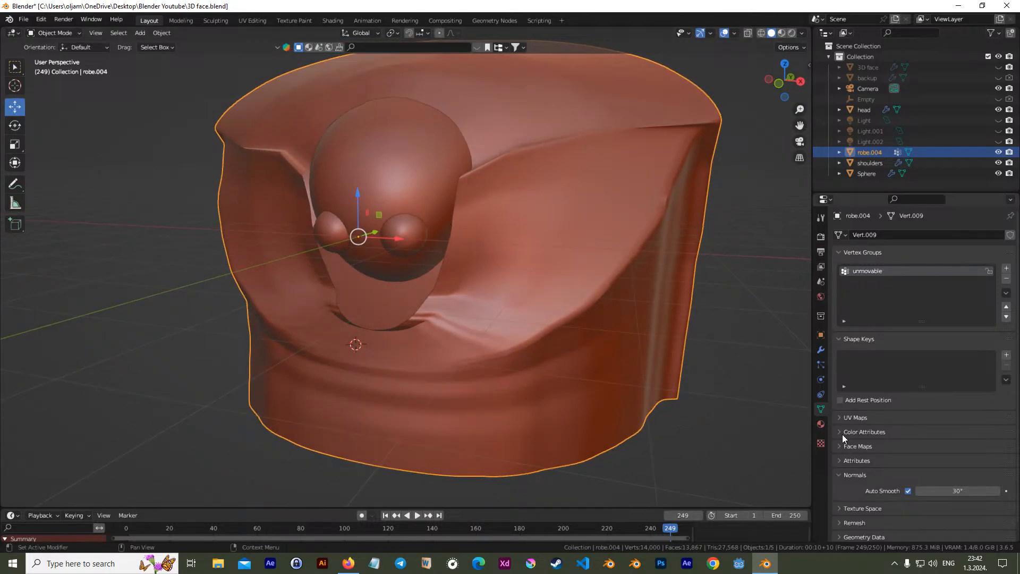
pyautogui.scroll(-1, 906, 433)
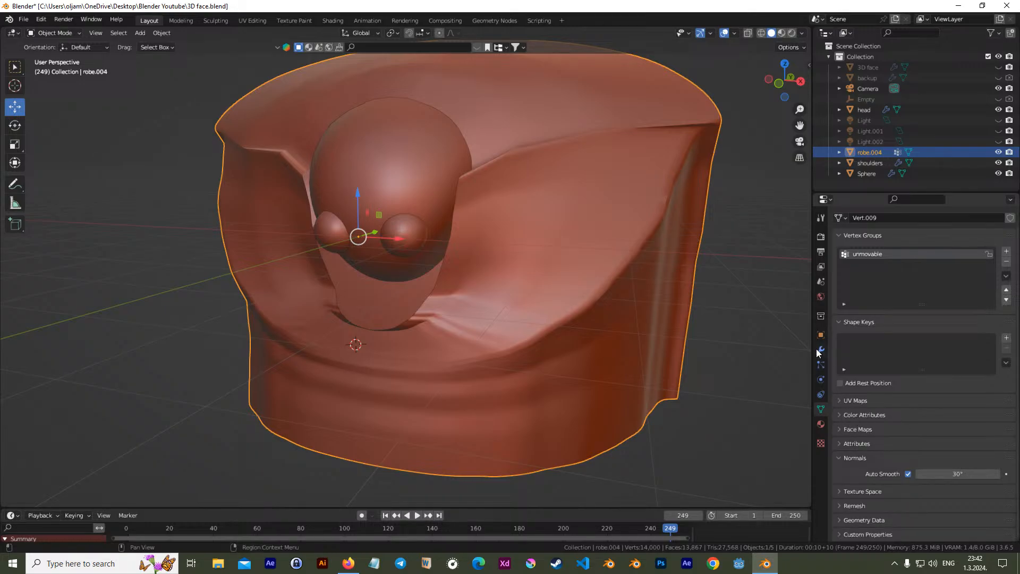
pyautogui.click(820, 379)
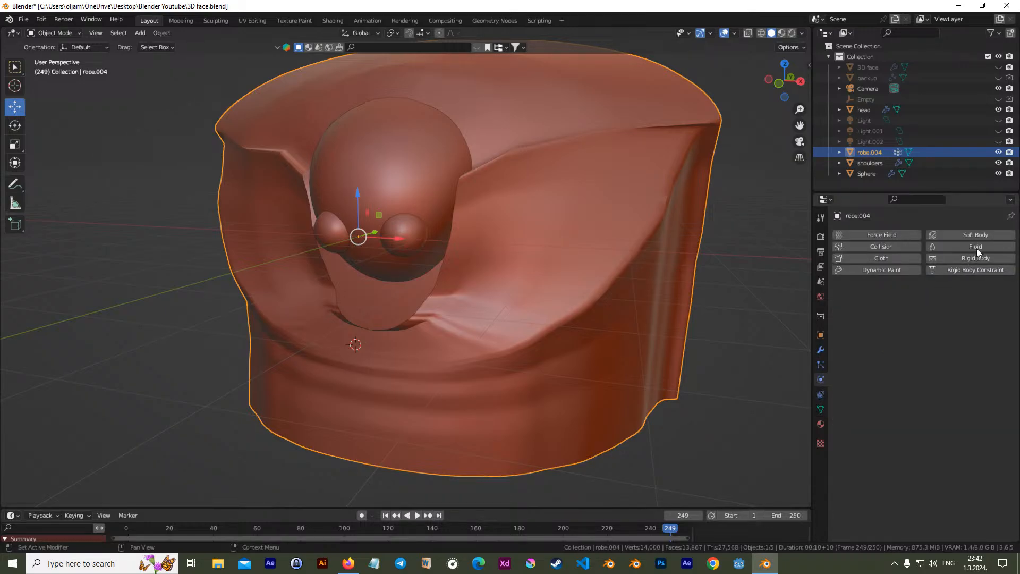
pyautogui.click(820, 349)
pyautogui.click(972, 234)
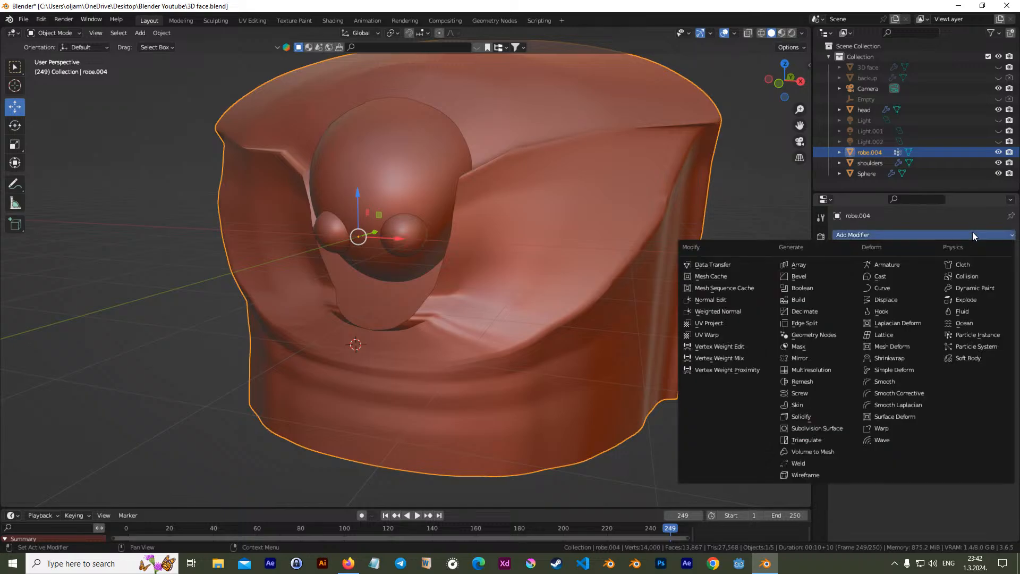
pyautogui.click(972, 264)
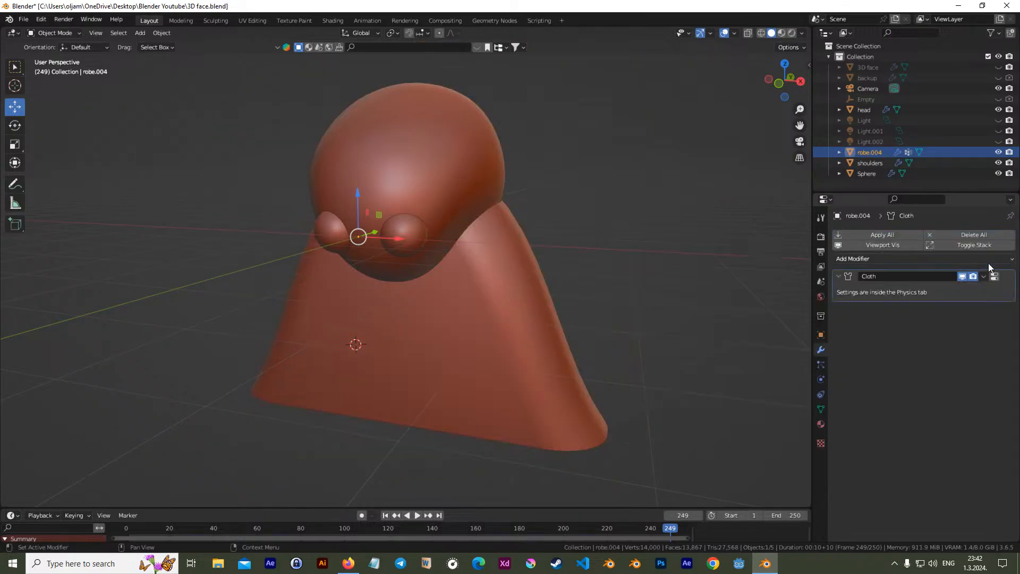
pyautogui.scroll(-6, 571, 338)
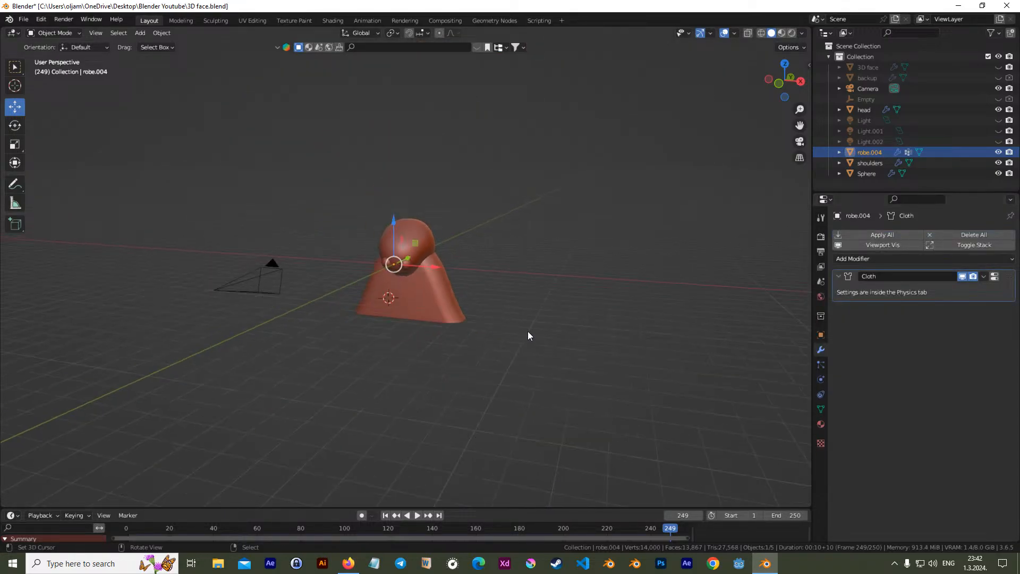
pyautogui.moveTo(691, 320); pyautogui.dragTo(687, 212, button='middle')
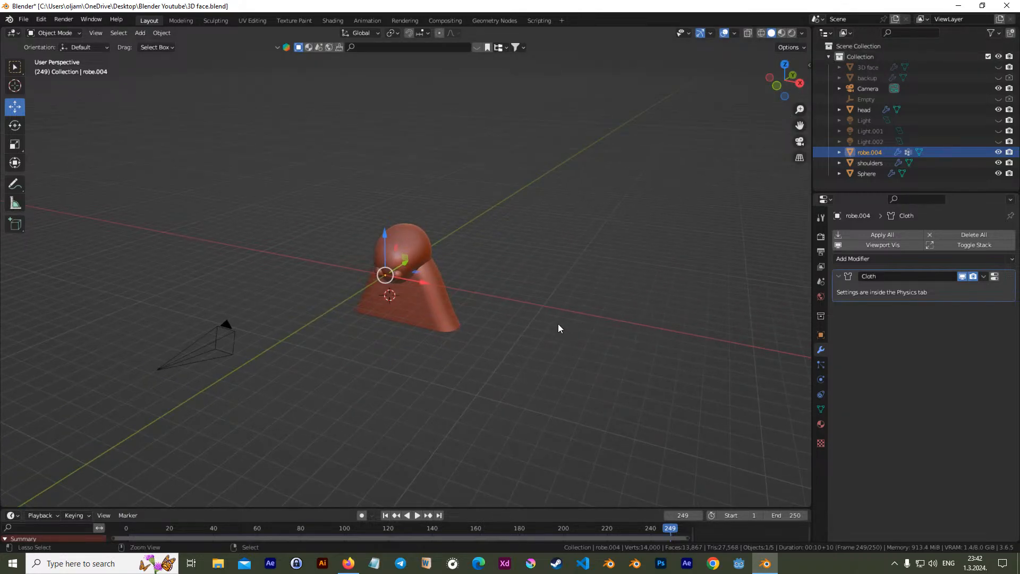
pyautogui.hotkey('ctrl', 'z')
# Examine how the hood's face opening fits around the head up close, with the robe selected
pyautogui.moveTo(508, 320); pyautogui.dragTo(480, 362, button='middle')
pyautogui.scroll(2, 493, 292)
pyautogui.scroll(4, 407, 365)
pyautogui.moveTo(407, 365); pyautogui.dragTo(403, 274, button='middle')
pyautogui.click(363, 229)
pyautogui.moveTo(190, 334); pyautogui.dragTo(192, 336)
pyautogui.moveTo(262, 308); pyautogui.dragTo(313, 311, button='middle')
pyautogui.click(588, 203)
# Add the Cloth modifier to the robe again and examine its effect from several angles
pyautogui.click(965, 237)
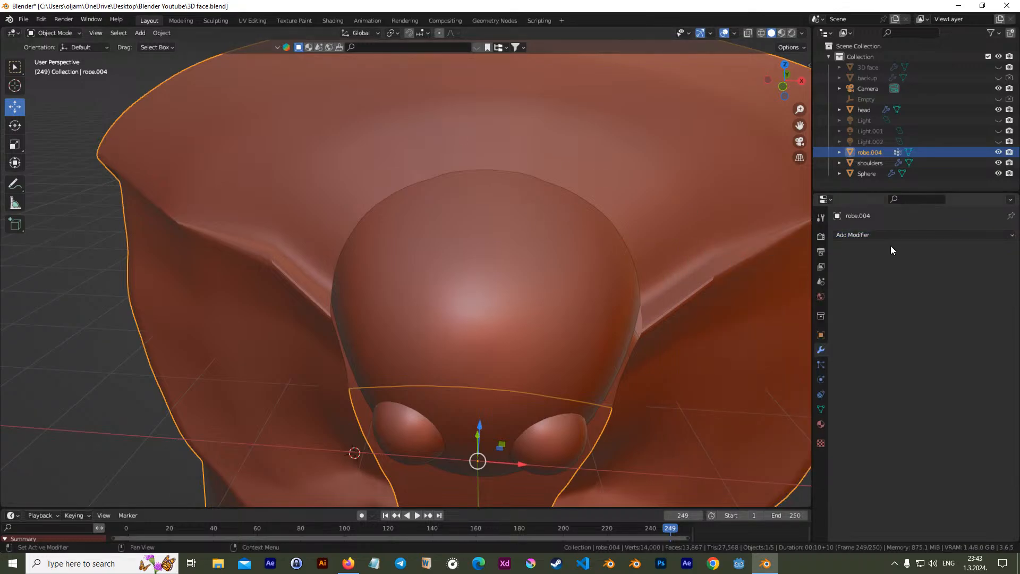
pyautogui.click(929, 235)
pyautogui.click(964, 264)
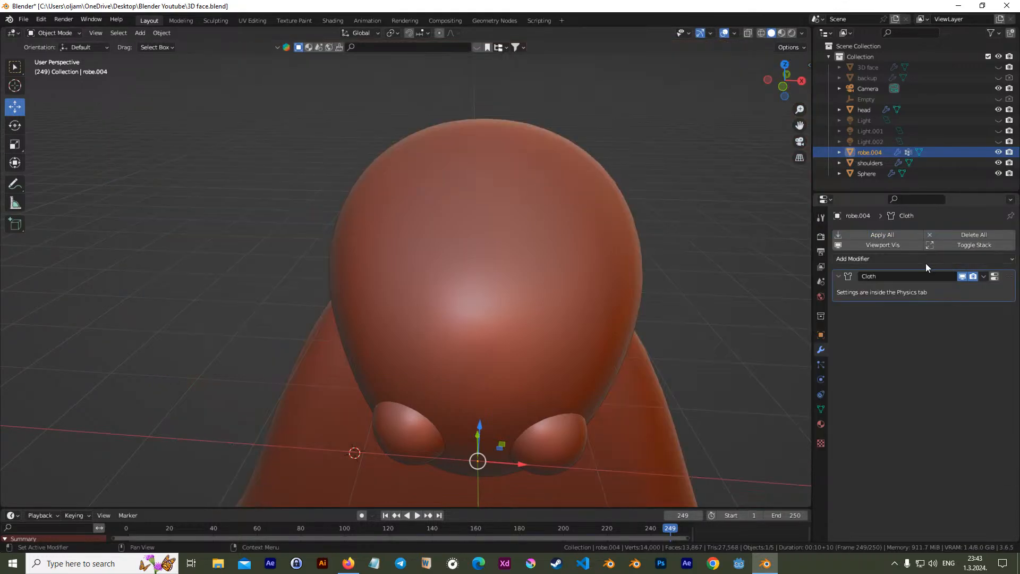
pyautogui.scroll(-5, 568, 279)
pyautogui.click(879, 163)
pyautogui.click(875, 153)
pyautogui.moveTo(638, 223); pyautogui.dragTo(482, 262, button='middle')
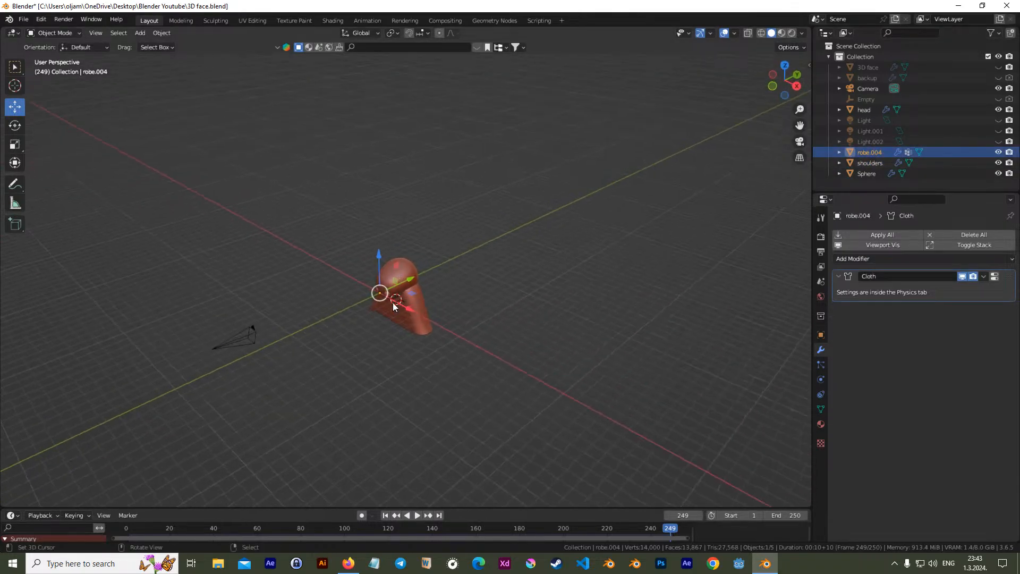
pyautogui.scroll(6, 388, 307)
pyautogui.moveTo(377, 315)
pyautogui.mouseDown(button='middle')
pyautogui.moveTo(378, 332)
pyautogui.moveTo(385, 309)
pyautogui.mouseUp(button='middle')
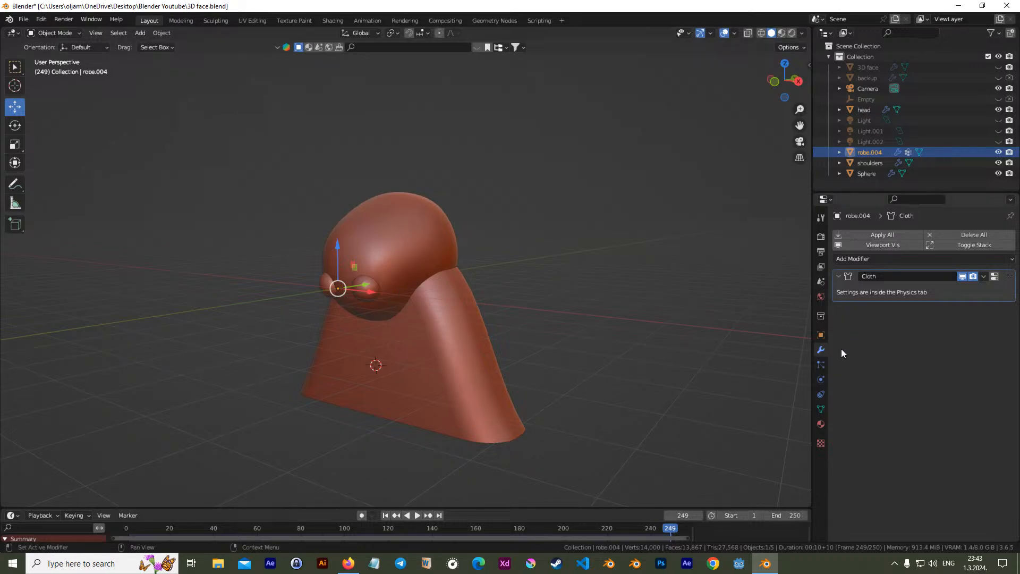
# Open the robe's Cloth physics settings and switch the viewport to wireframe shading
pyautogui.click(821, 409)
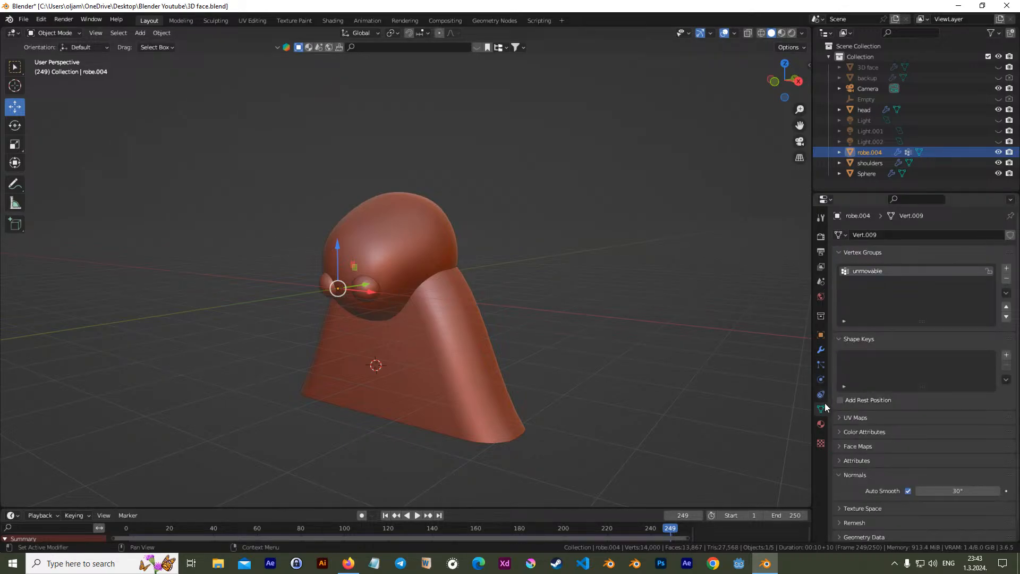
pyautogui.click(821, 379)
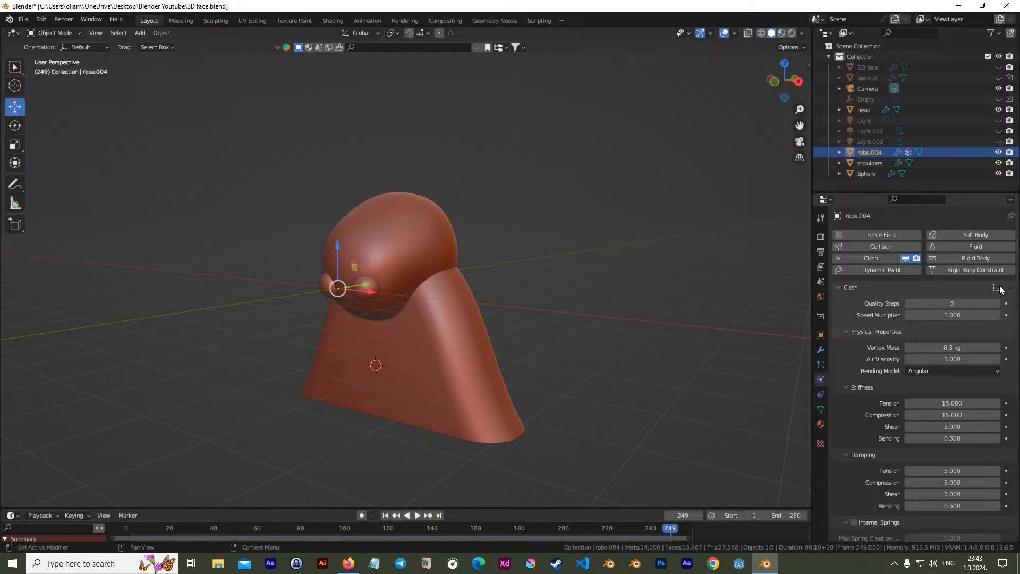
pyautogui.click(760, 33)
pyautogui.click(749, 33)
pyautogui.moveTo(457, 255); pyautogui.dragTo(611, 218, button='middle')
# Undo the second Cloth modifier on the robe
pyautogui.click(820, 350)
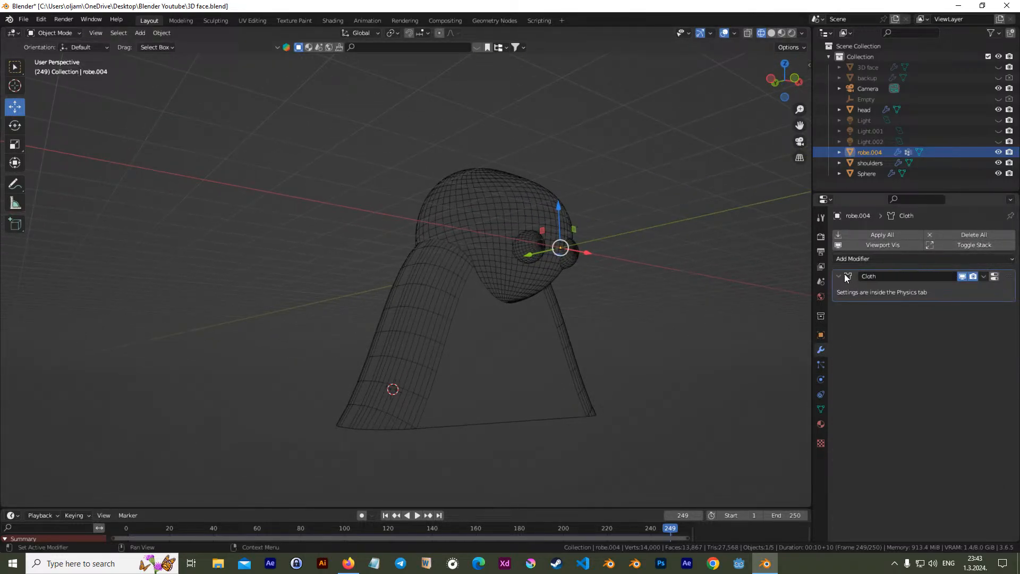
pyautogui.click(982, 276)
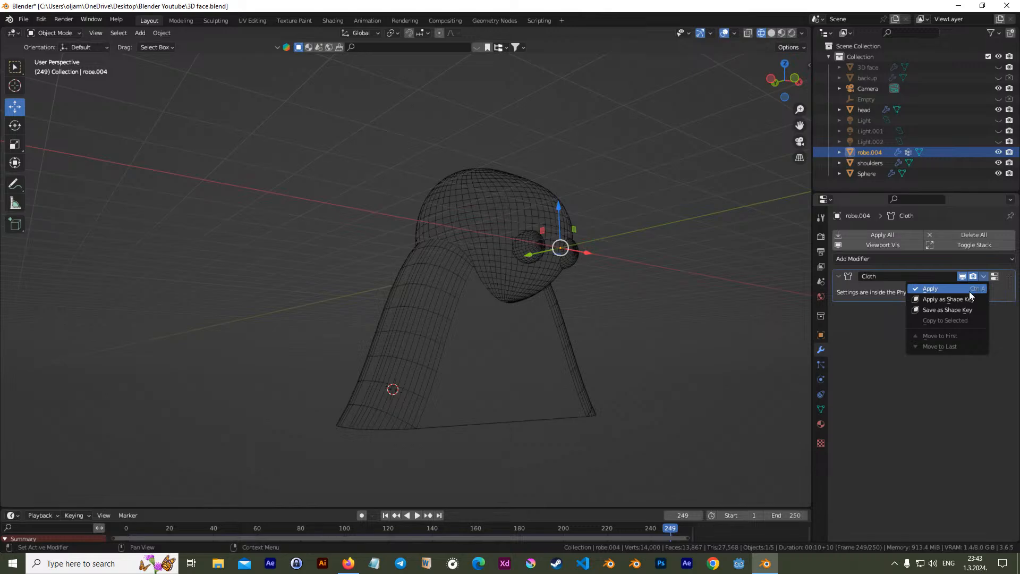
pyautogui.click(489, 241)
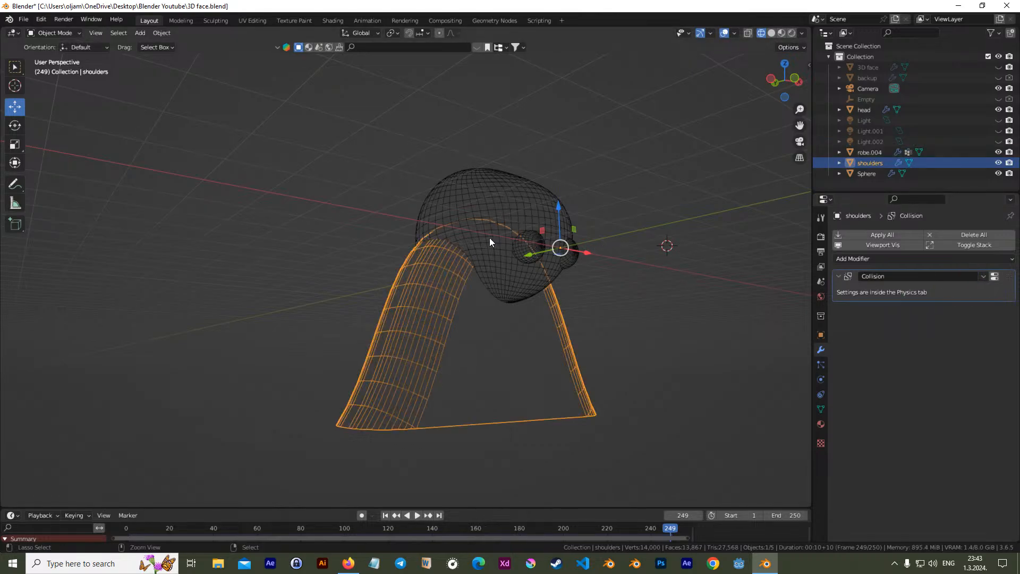
pyautogui.hotkey('ctrl', 'z')
pyautogui.hotkey('ctrl', 'z')
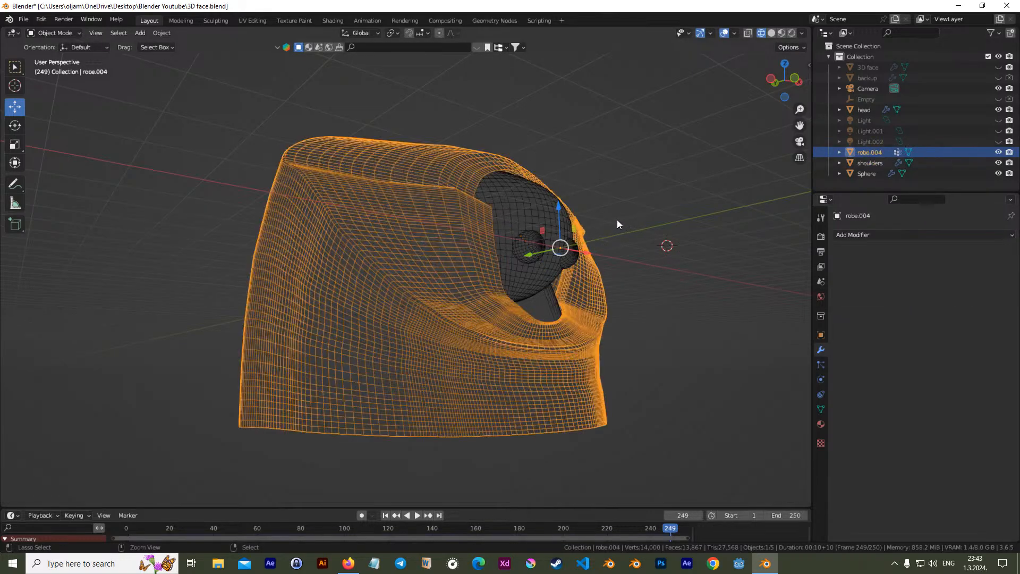
# Hide the Sphere eyes and the head in the viewport
pyautogui.hotkey('alt', 'a')
pyautogui.rightClick(365, 254)
pyautogui.press('Tab')
pyautogui.press('Tab')
pyautogui.moveTo(396, 263); pyautogui.dragTo(414, 284, button='middle')
pyautogui.scroll(-3, 420, 282)
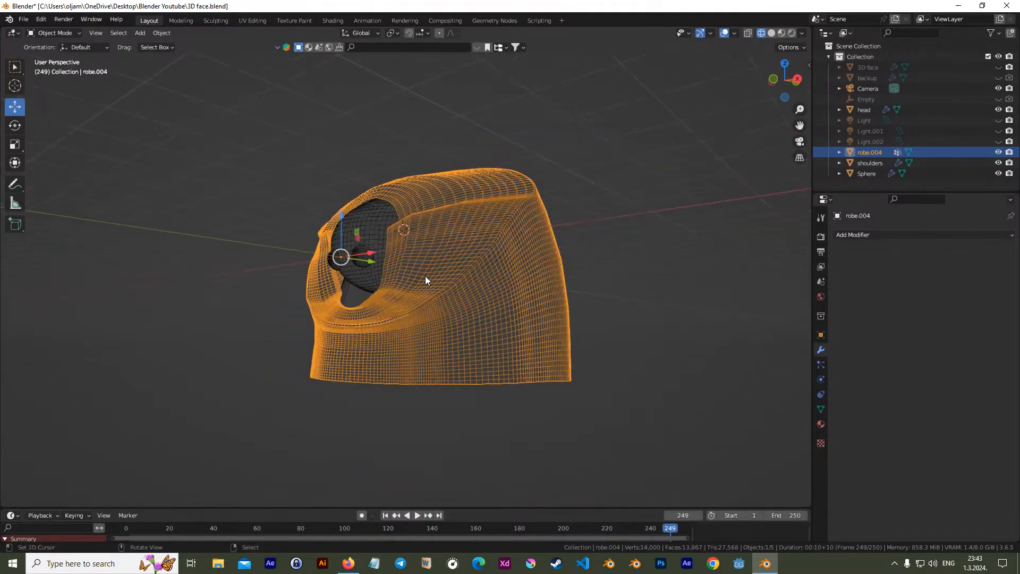
pyautogui.click(343, 218)
pyautogui.keyDown('shift'); pyautogui.click(357, 259); pyautogui.keyUp('shift')
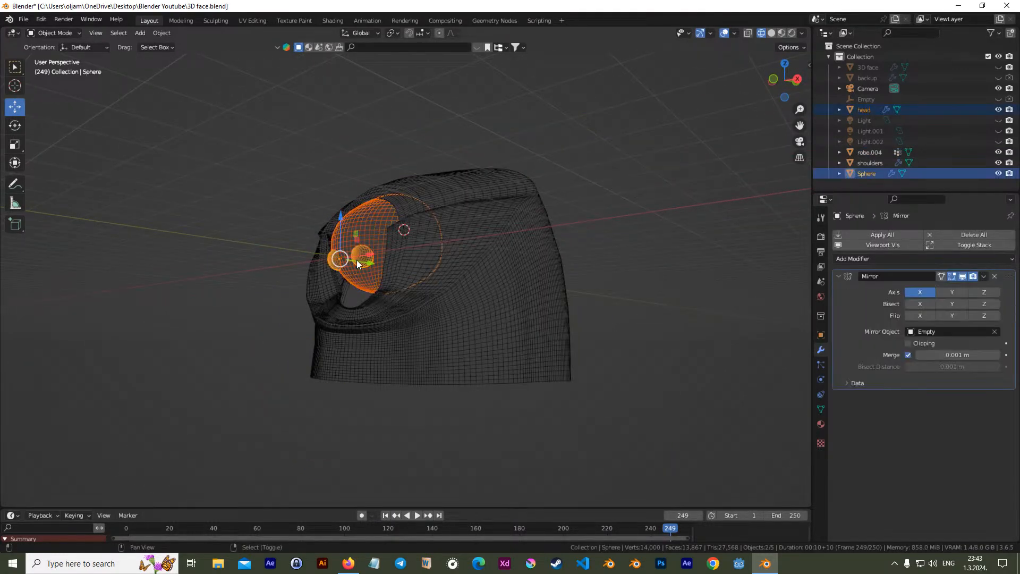
pyautogui.click(999, 173)
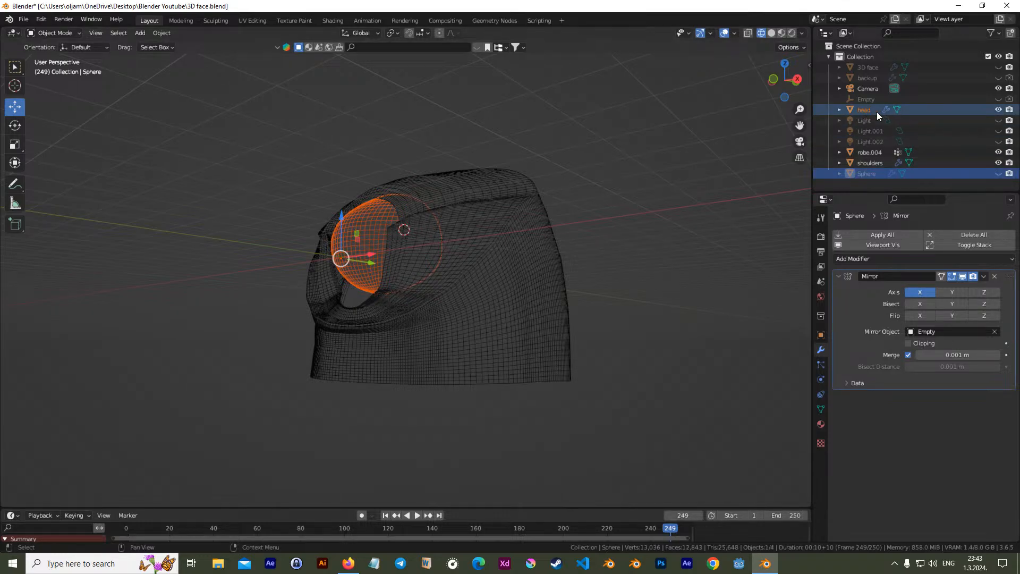
pyautogui.click(999, 110)
# Inspect the exposed wireframe of the robe and shoulders and select the robe
pyautogui.moveTo(418, 273); pyautogui.dragTo(473, 298, button='middle')
pyautogui.click(394, 279)
pyautogui.moveTo(394, 279); pyautogui.dragTo(492, 186, button='middle')
pyautogui.scroll(3, 544, 250)
pyautogui.moveTo(544, 250); pyautogui.dragTo(601, 252, button='middle')
pyautogui.moveTo(627, 335); pyautogui.dragTo(544, 267, button='middle')
pyautogui.click(543, 254)
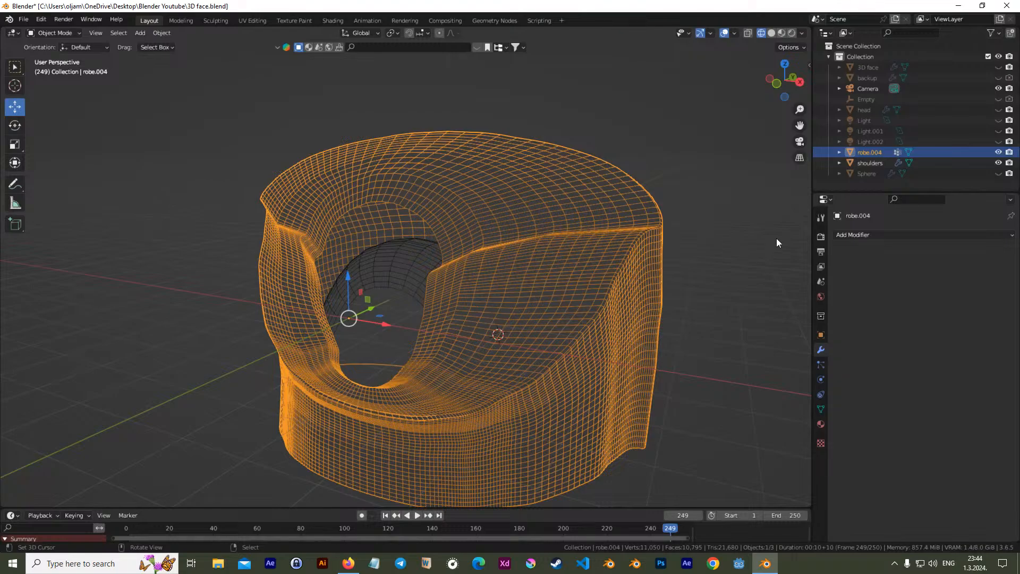
# Try the Cloth modifier on the robe with the head and eyes hidden, and undo it
pyautogui.moveTo(611, 271); pyautogui.dragTo(478, 284, button='middle')
pyautogui.click(956, 235)
pyautogui.click(970, 265)
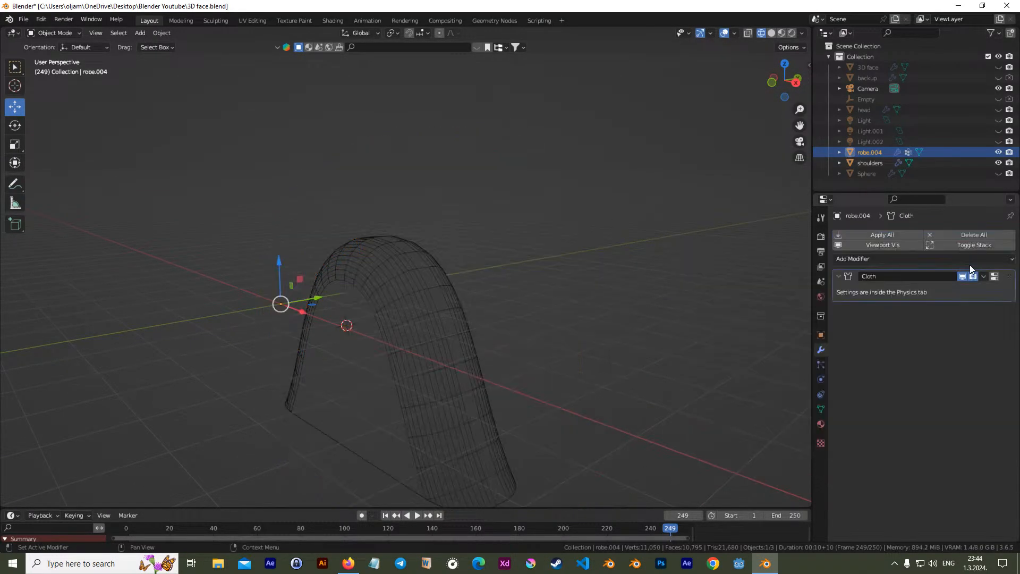
pyautogui.hotkey('ctrl', 'z')
# Enter Edit Mode on the robe, switch to edge selection and select an edge loop along the hood's outer rim
pyautogui.moveTo(514, 260); pyautogui.dragTo(445, 279, button='middle')
pyautogui.scroll(5, 371, 233)
pyautogui.moveTo(371, 233); pyautogui.dragTo(404, 396, button='middle')
pyautogui.scroll(-5, 408, 400)
pyautogui.press('Tab')
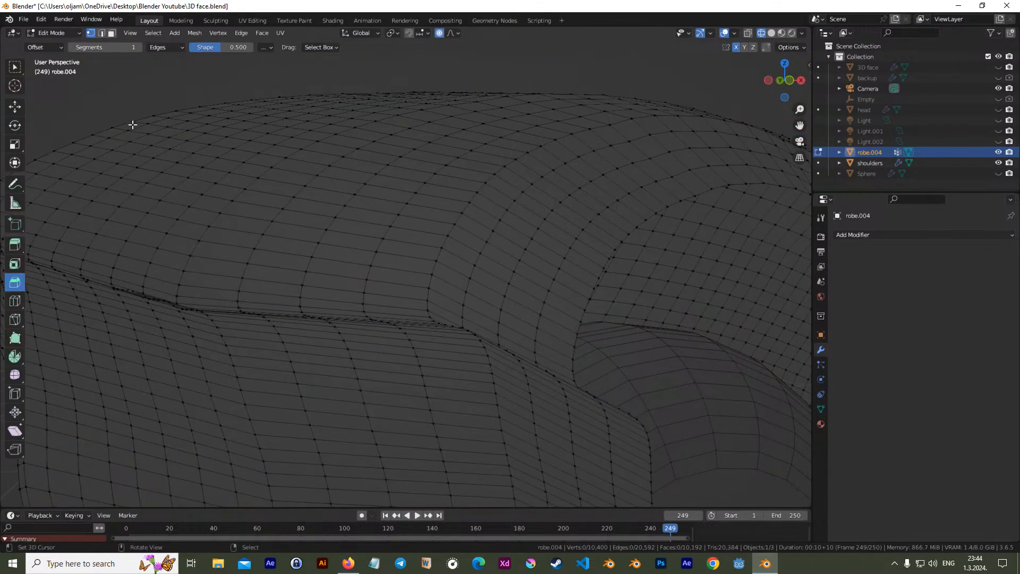
pyautogui.moveTo(307, 336); pyautogui.dragTo(308, 364, button='middle')
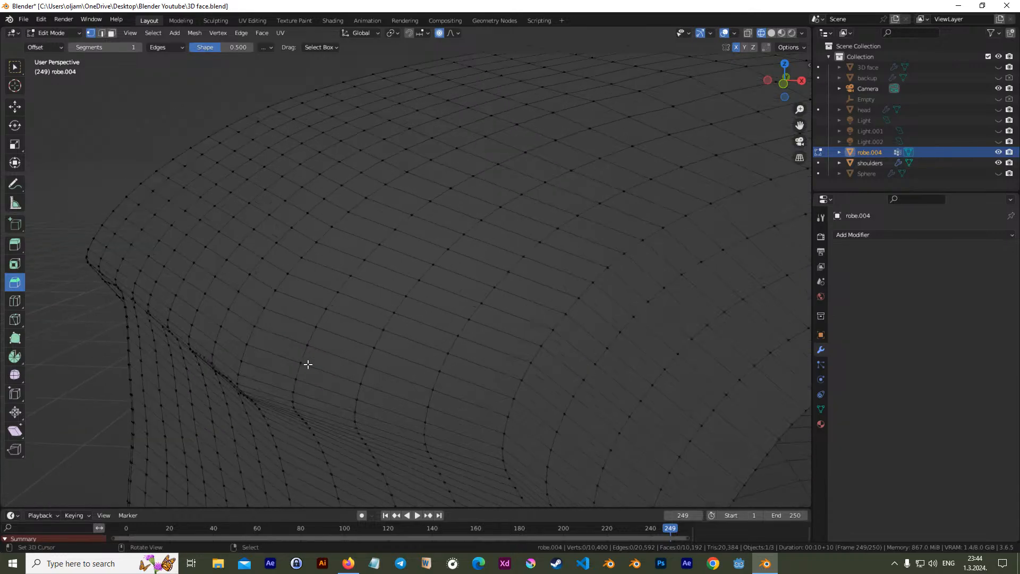
pyautogui.moveTo(295, 418); pyautogui.dragTo(307, 403, button='middle')
pyautogui.keyDown('alt'); pyautogui.click(365, 283); pyautogui.keyUp('alt')
pyautogui.moveTo(371, 285); pyautogui.dragTo(369, 292, button='middle')
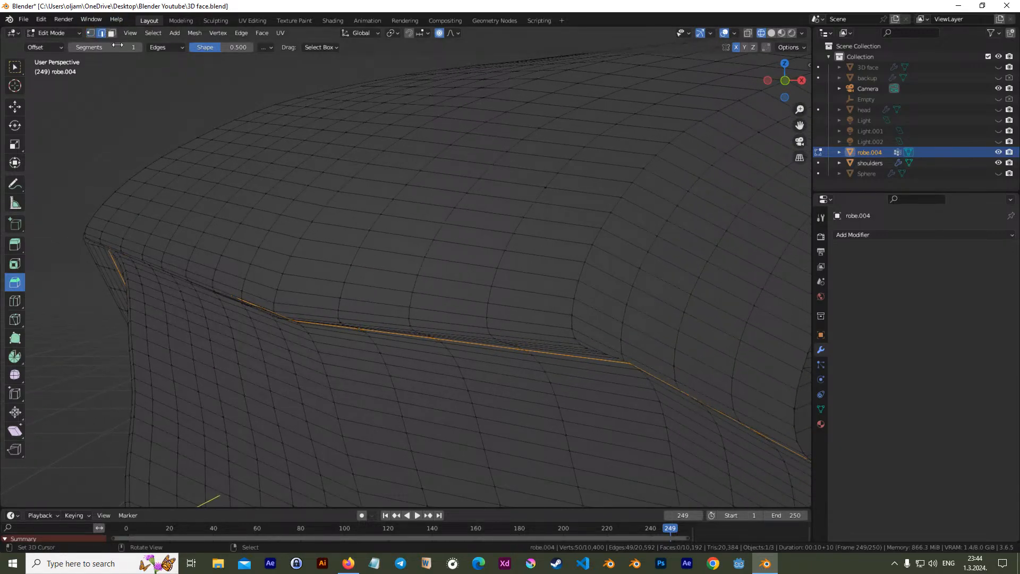
# Try dissolving the tightly packed edge loops along the hood's outer rim, and undo it
pyautogui.moveTo(464, 231); pyautogui.dragTo(322, 333, button='middle')
pyautogui.keyDown('alt'); pyautogui.rightClick(207, 374); pyautogui.keyUp('alt')
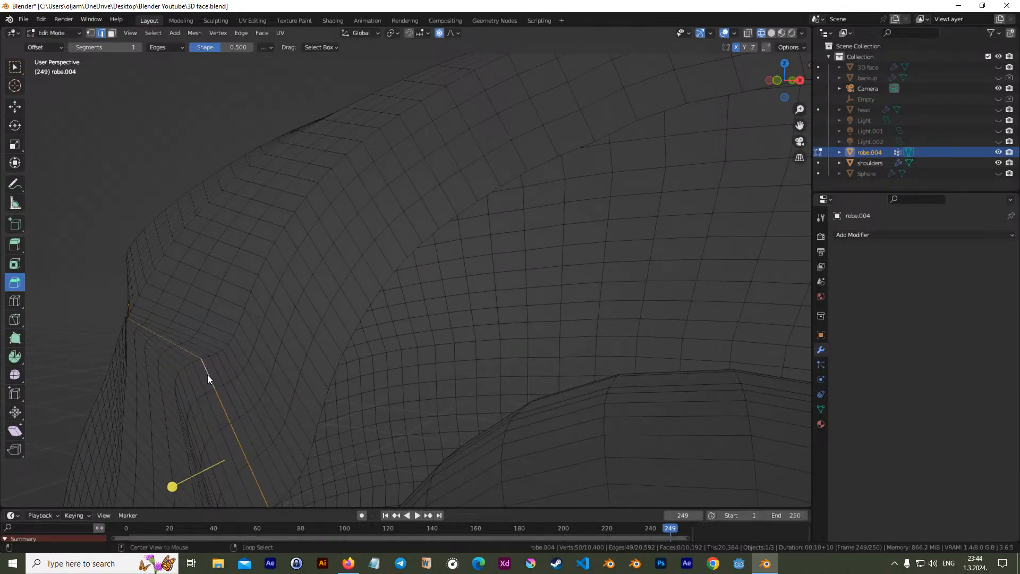
pyautogui.keyDown('alt'); pyautogui.keyDown('shift'); pyautogui.rightClick(230, 374); pyautogui.keyUp('shift'); pyautogui.keyUp('alt')
pyautogui.keyDown('alt'); pyautogui.keyDown('shift'); pyautogui.rightClick(237, 359); pyautogui.keyUp('shift'); pyautogui.keyUp('alt')
pyautogui.keyDown('alt'); pyautogui.keyDown('shift'); pyautogui.rightClick(205, 415); pyautogui.keyUp('shift'); pyautogui.keyUp('alt')
pyautogui.moveTo(206, 416); pyautogui.dragTo(196, 375, button='middle')
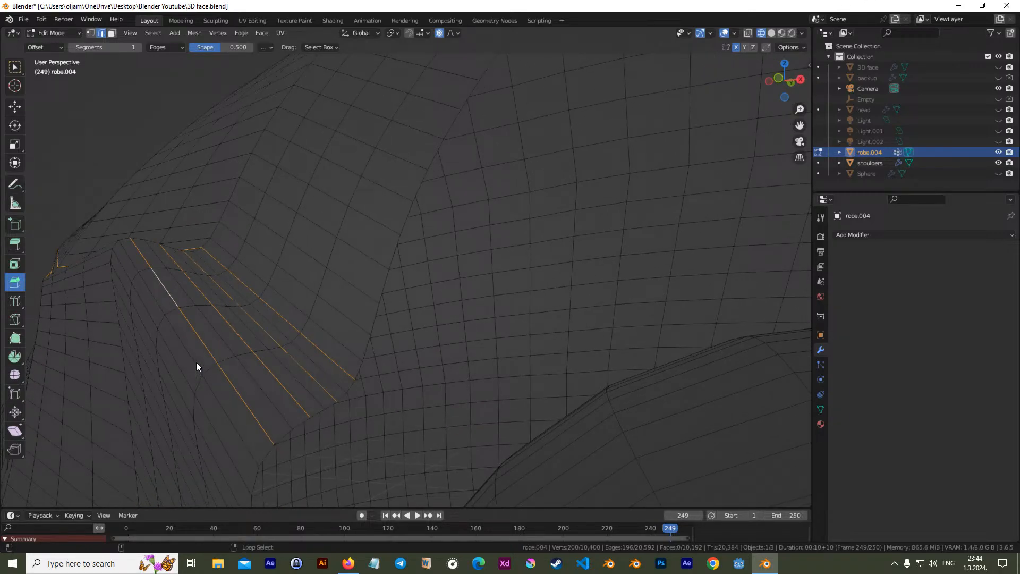
pyautogui.keyDown('alt'); pyautogui.keyDown('shift'); pyautogui.rightClick(192, 358); pyautogui.keyUp('shift'); pyautogui.keyUp('alt')
pyautogui.keyDown('alt'); pyautogui.keyDown('shift'); pyautogui.rightClick(175, 350); pyautogui.keyUp('shift'); pyautogui.keyUp('alt')
pyautogui.moveTo(167, 331); pyautogui.dragTo(187, 328, button='middle')
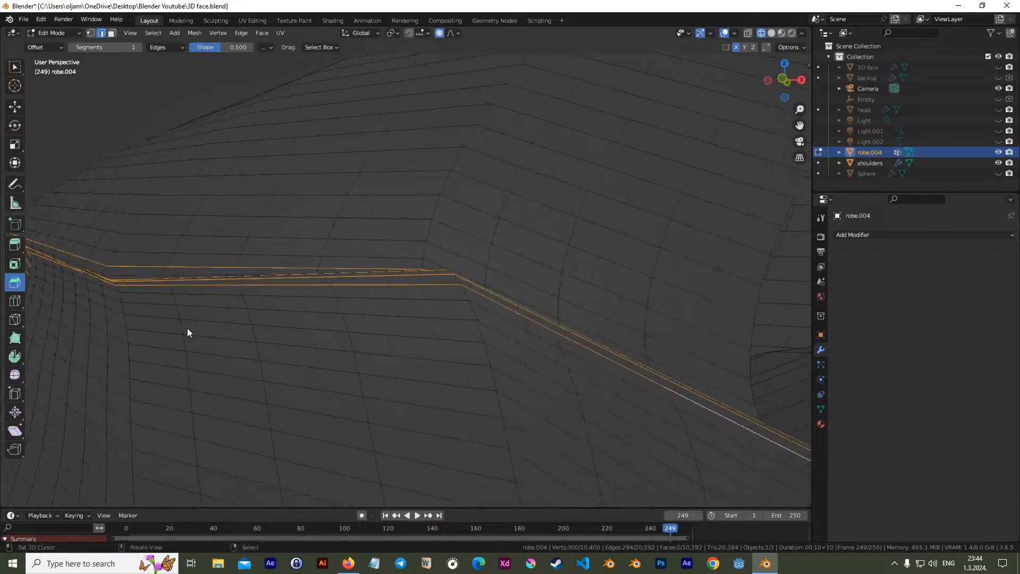
pyautogui.press('x')
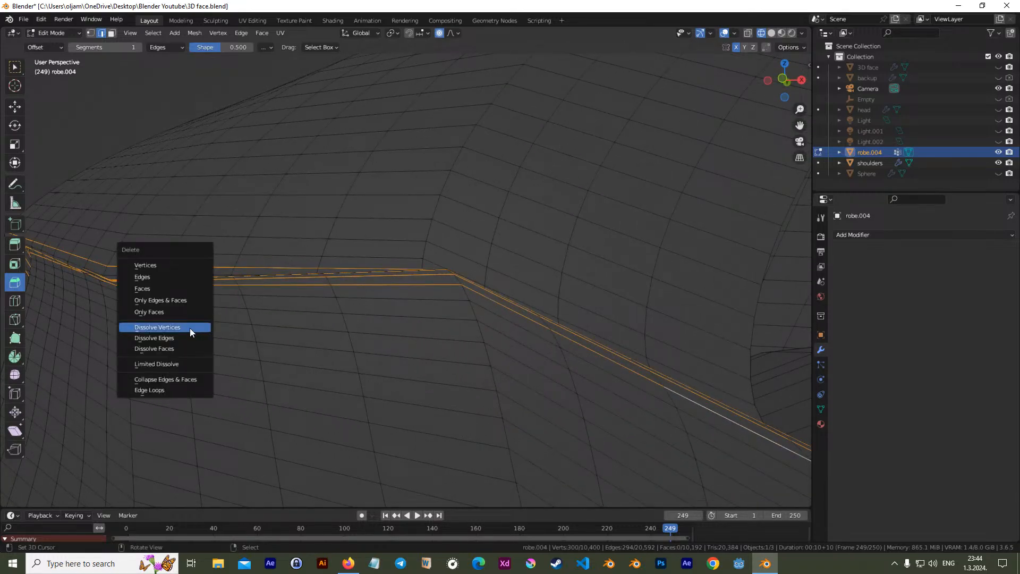
pyautogui.click(187, 338)
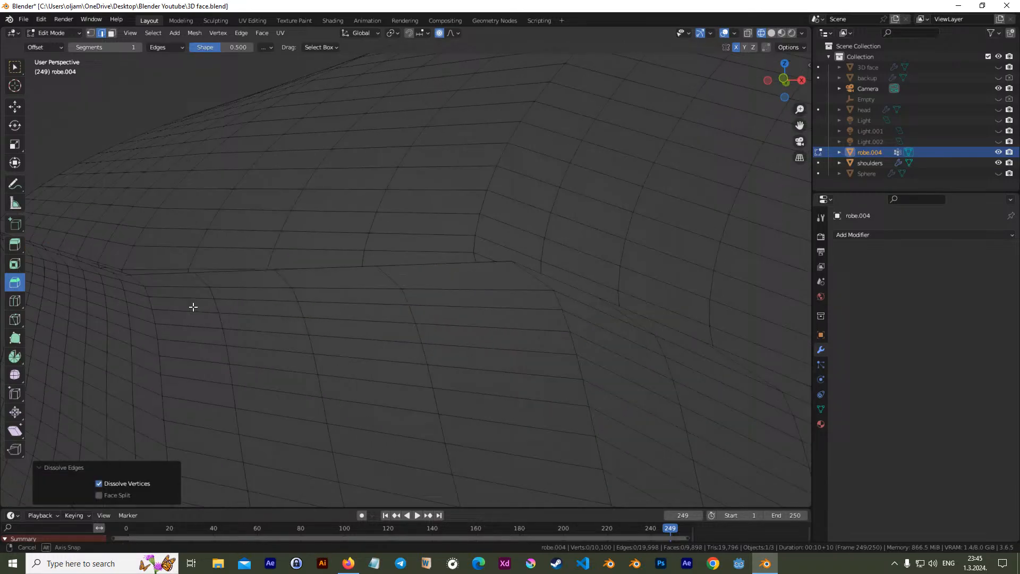
pyautogui.moveTo(193, 307); pyautogui.dragTo(310, 317, button='middle')
pyautogui.hotkey('ctrl', 'z')
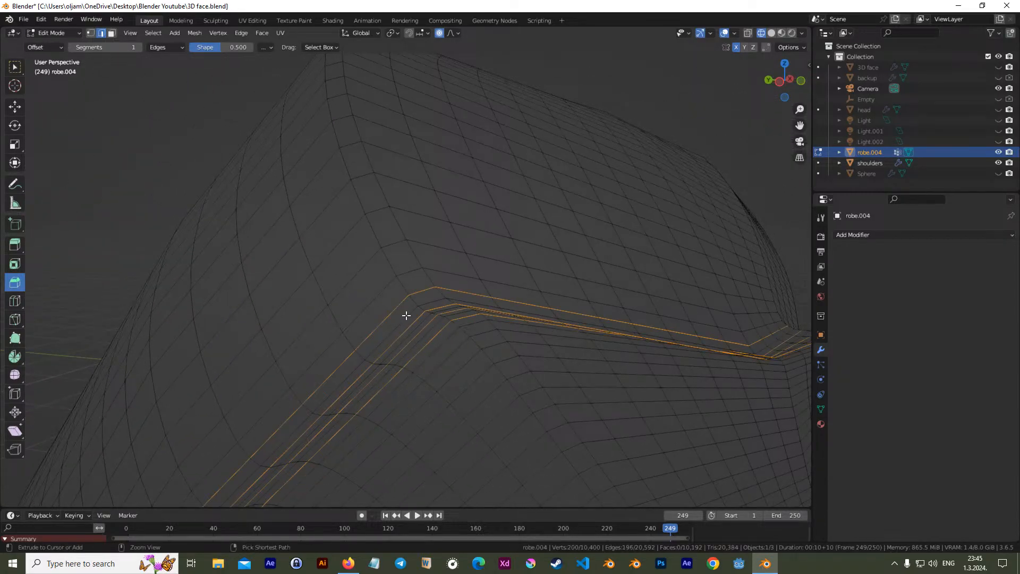
pyautogui.hotkey('ctrl', 'z')
# Inspect the hood's outer rim from behind and select a single short edge at its corner in Edit Mode
pyautogui.moveTo(407, 315)
pyautogui.mouseDown(button='middle')
pyautogui.moveTo(473, 314)
pyautogui.moveTo(375, 304)
pyautogui.moveTo(298, 269)
pyautogui.moveTo(293, 253)
pyautogui.moveTo(307, 276)
pyautogui.moveTo(395, 317)
pyautogui.mouseUp(button='middle')
pyautogui.press('Tab')
pyautogui.moveTo(345, 341); pyautogui.dragTo(380, 314, button='middle')
pyautogui.press('Tab')
pyautogui.moveTo(416, 413); pyautogui.dragTo(350, 223, button='middle')
pyautogui.keyDown('alt'); pyautogui.click(296, 220); pyautogui.keyUp('alt')
pyautogui.click(291, 220)
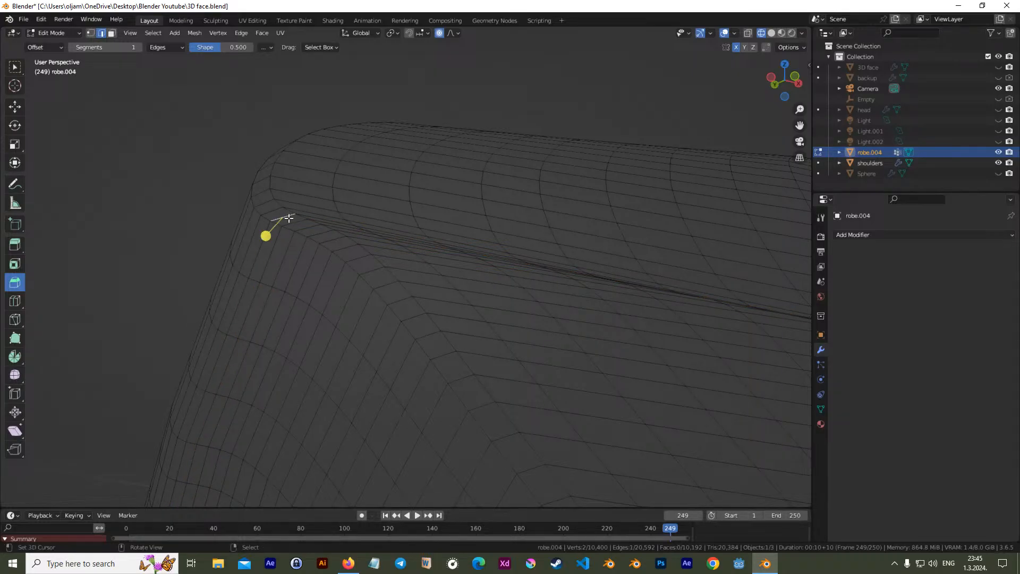
# Select the tightly packed edge loops along the robe's left side fold and dissolve them with Dissolve Edges
pyautogui.keyDown('alt'); pyautogui.click(285, 229); pyautogui.keyUp('alt')
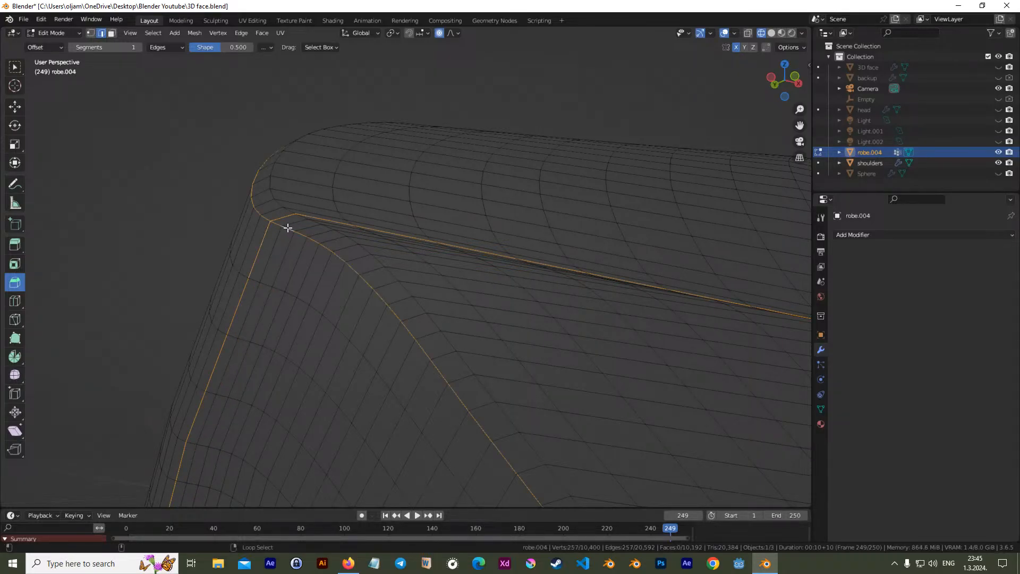
pyautogui.keyDown('alt'); pyautogui.click(277, 230); pyautogui.keyUp('alt')
pyautogui.keyDown('alt'); pyautogui.keyDown('shift'); pyautogui.click(280, 237); pyautogui.keyUp('shift'); pyautogui.keyUp('alt')
pyautogui.keyDown('alt'); pyautogui.keyDown('shift'); pyautogui.click(293, 247); pyautogui.keyUp('shift'); pyautogui.keyUp('alt')
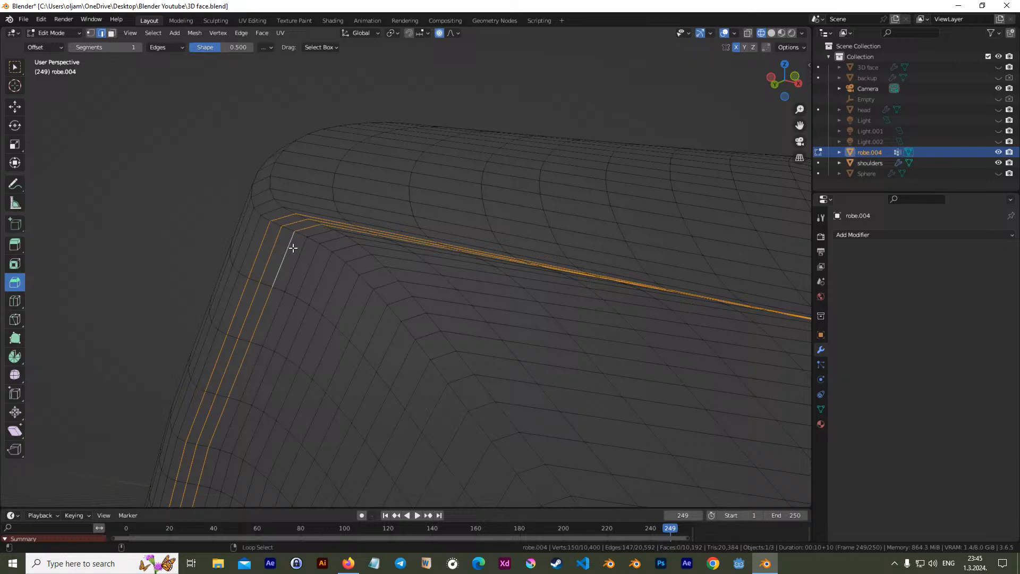
pyautogui.keyDown('alt'); pyautogui.keyDown('shift'); pyautogui.click(337, 272); pyautogui.keyUp('shift'); pyautogui.keyUp('alt')
pyautogui.moveTo(334, 278)
pyautogui.mouseDown(button='middle')
pyautogui.moveTo(385, 275)
pyautogui.moveTo(329, 279)
pyautogui.mouseUp(button='middle')
pyautogui.keyDown('alt'); pyautogui.keyDown('shift'); pyautogui.click(333, 263); pyautogui.keyUp('shift'); pyautogui.keyUp('alt')
pyautogui.moveTo(480, 267); pyautogui.dragTo(317, 349, button='middle')
pyautogui.press('x')
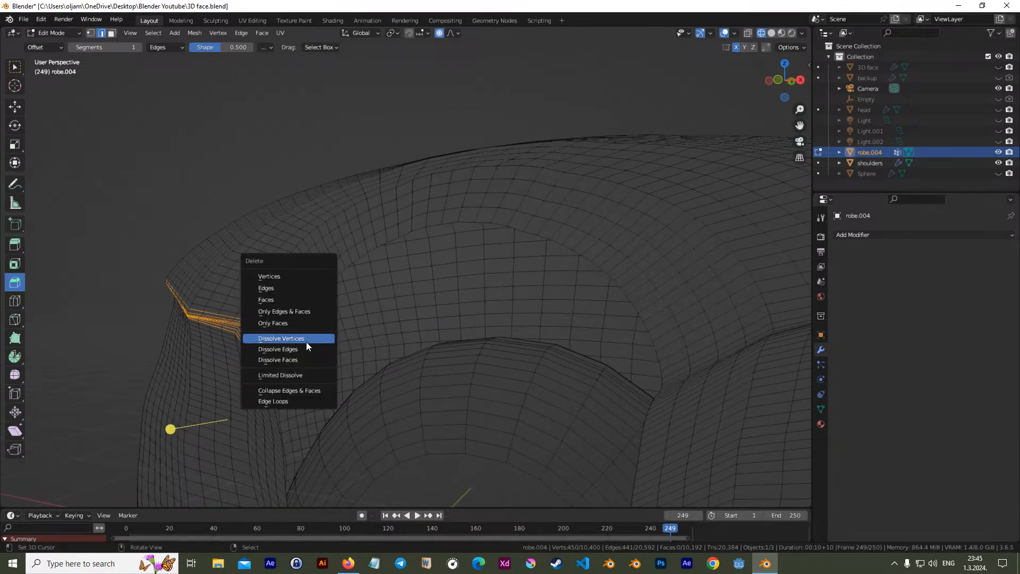
pyautogui.click(306, 349)
# Examine the robe's mesh density around both side folds and the face opening in object and edit mode
pyautogui.moveTo(259, 314); pyautogui.dragTo(530, 322, button='middle')
pyautogui.press('Tab')
pyautogui.press('Tab')
pyautogui.scroll(2, 531, 324)
pyautogui.press('Tab')
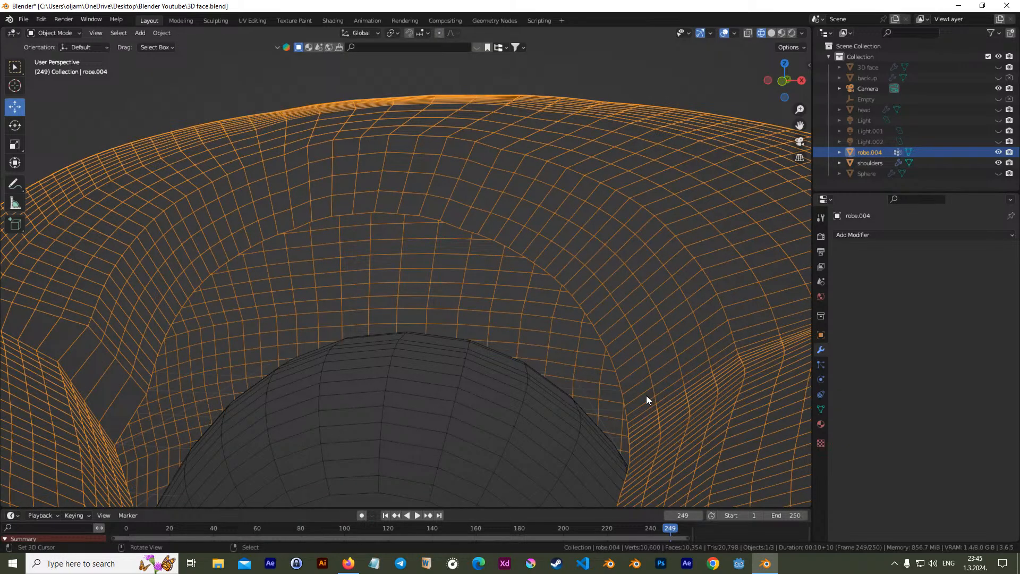
pyautogui.scroll(-3, 647, 387)
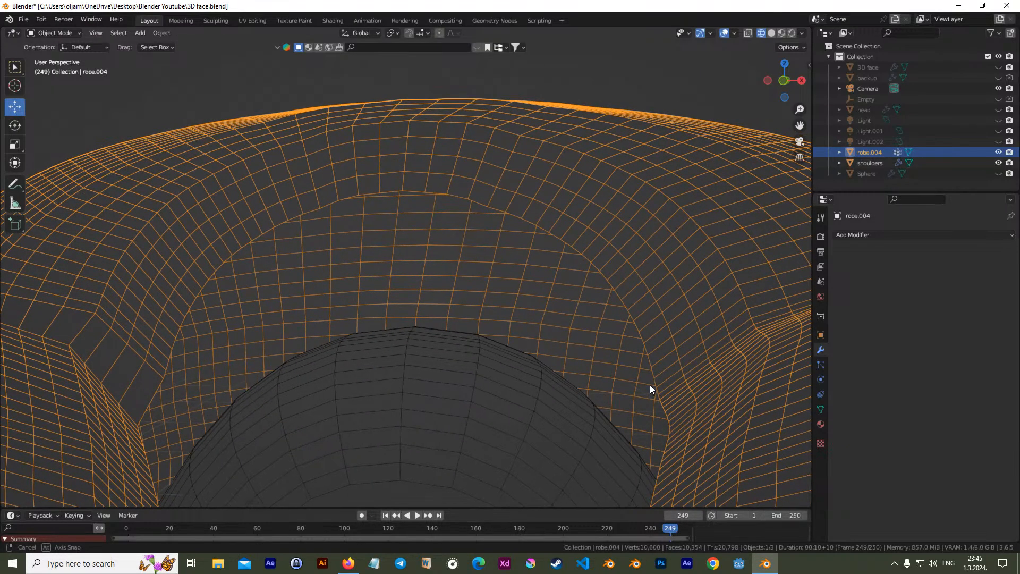
pyautogui.scroll(-2, 661, 355)
pyautogui.press('Tab')
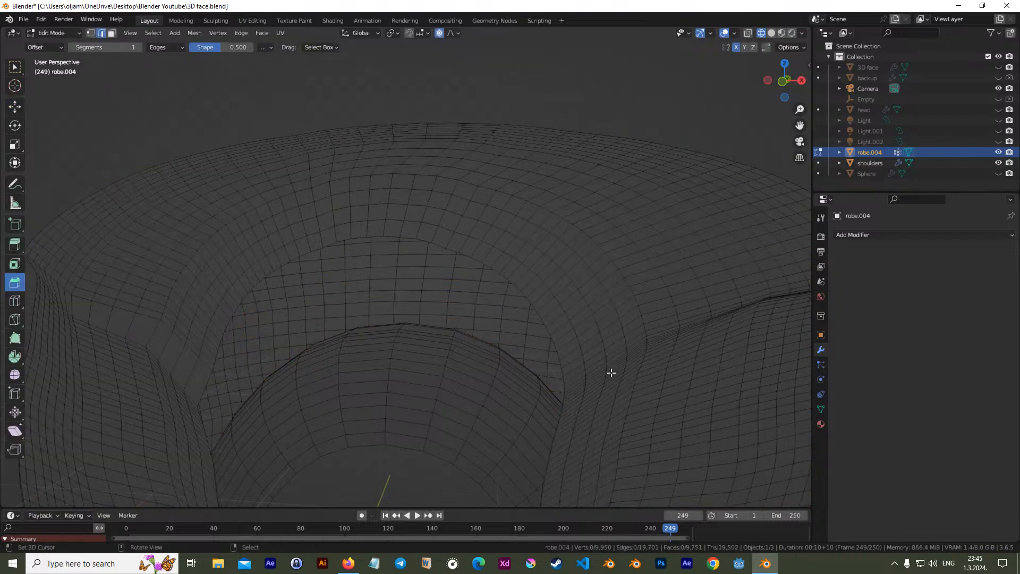
pyautogui.scroll(1, 606, 377)
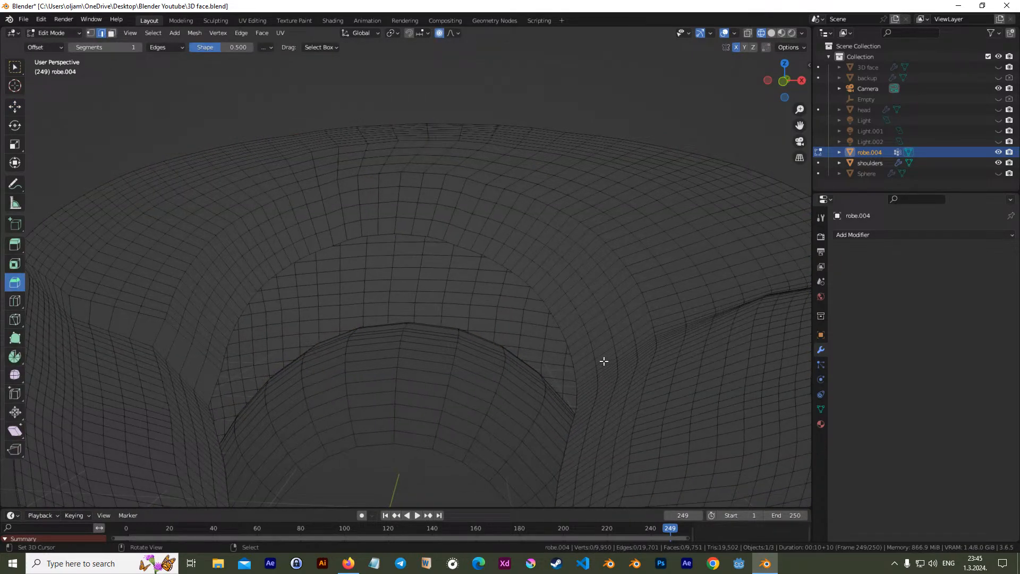
# Select the tightly packed edge loops along the robe's right side fold in front view and dissolve the edges
pyautogui.press('KP_1')
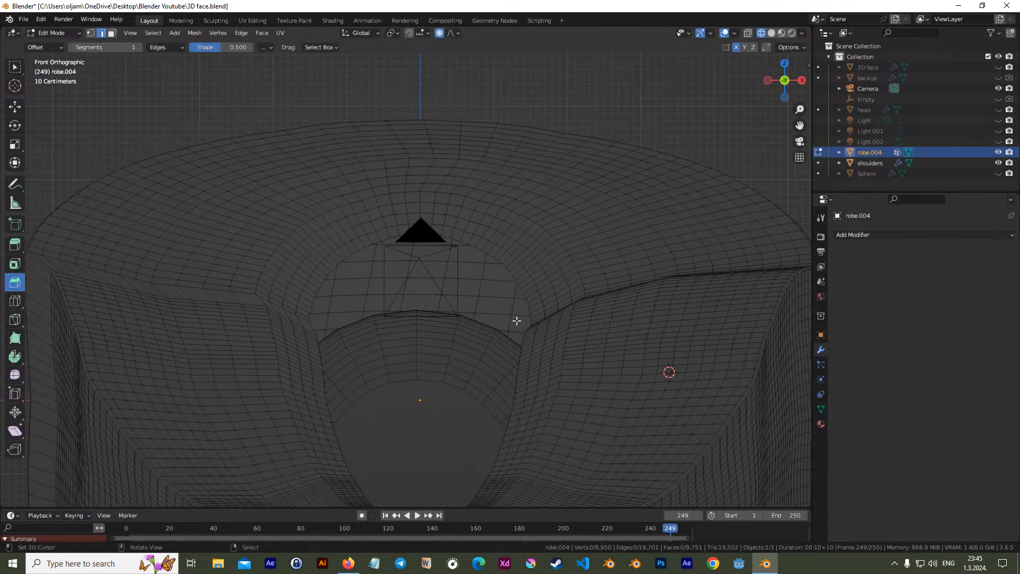
pyautogui.keyDown('alt'); pyautogui.click(539, 319); pyautogui.keyUp('alt')
pyautogui.moveTo(540, 319); pyautogui.dragTo(564, 392, button='middle')
pyautogui.moveTo(560, 388); pyautogui.dragTo(560, 384)
pyautogui.keyDown('alt'); pyautogui.keyDown('shift'); pyautogui.rightClick(561, 366); pyautogui.keyUp('shift'); pyautogui.keyUp('alt')
pyautogui.keyDown('alt'); pyautogui.keyDown('shift'); pyautogui.rightClick(561, 359); pyautogui.keyUp('shift'); pyautogui.keyUp('alt')
pyautogui.press('KP_1')
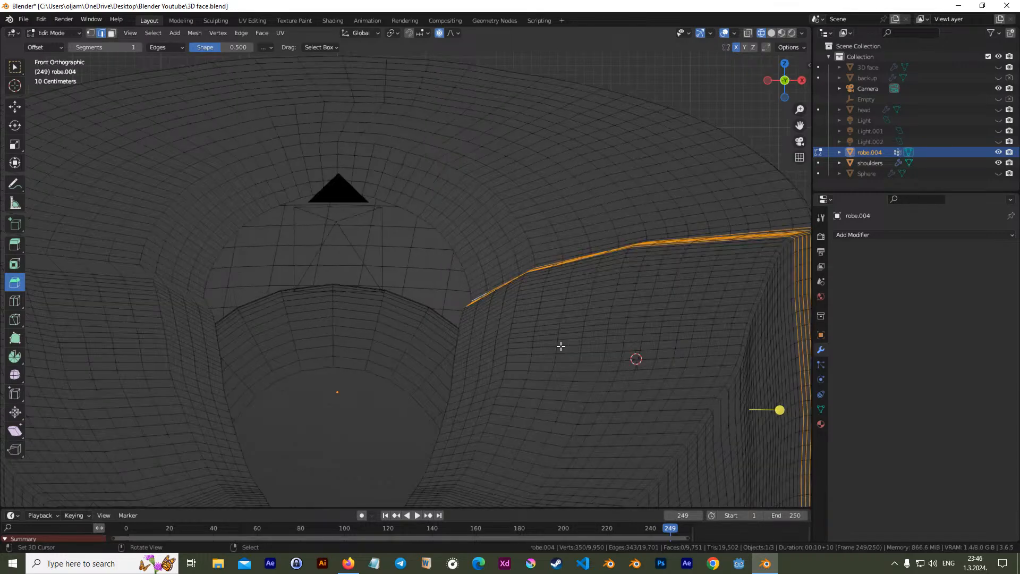
pyautogui.press('x')
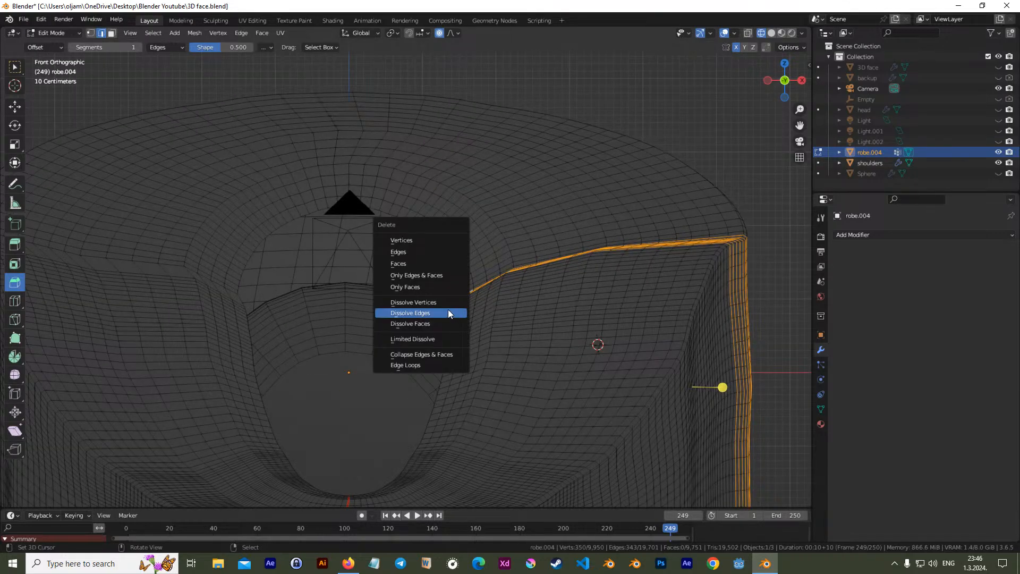
pyautogui.click(447, 312)
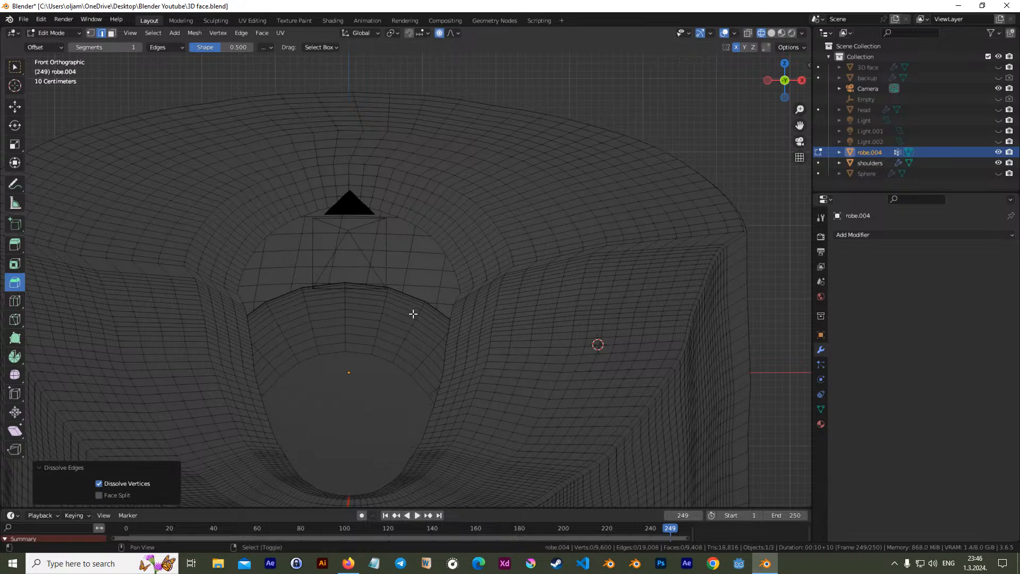
# Dissolve one more edge loop along the right fold where it meets the face opening
pyautogui.scroll(1, 483, 297)
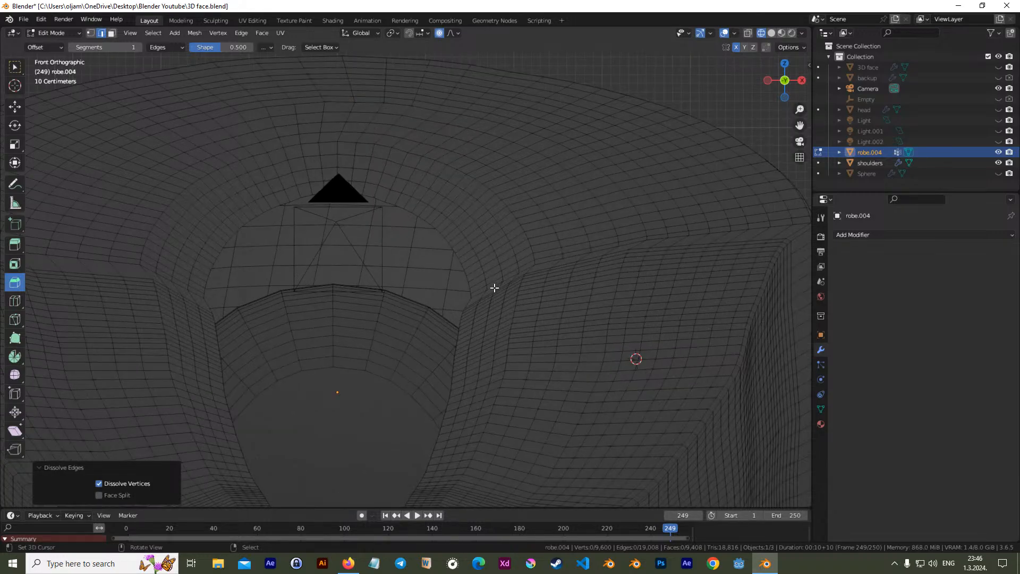
pyautogui.scroll(2, 489, 292)
pyautogui.keyDown('alt'); pyautogui.click(497, 318); pyautogui.keyUp('alt')
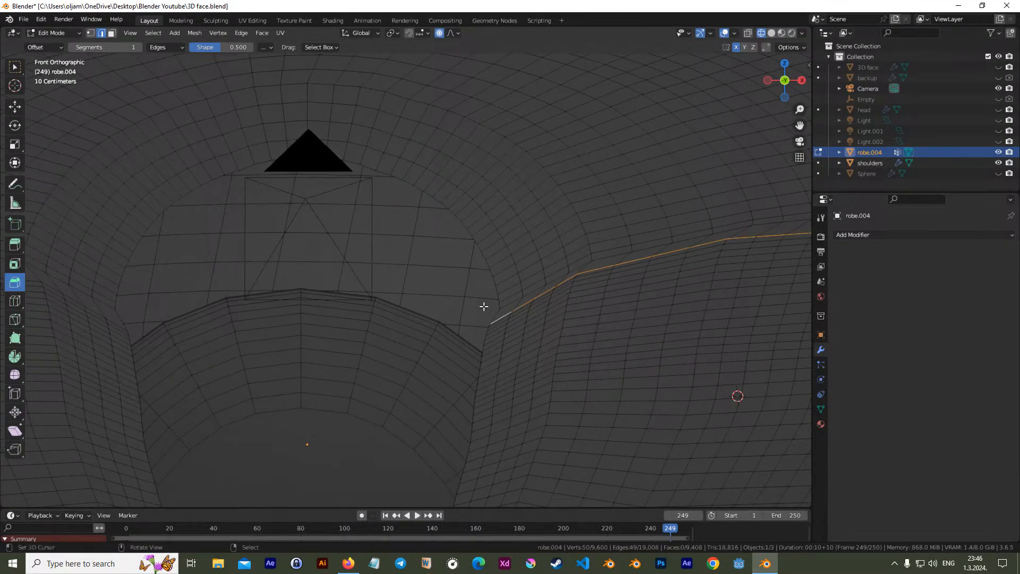
pyautogui.press('x')
pyautogui.click(481, 306)
# Inspect the robe's cleaned-up mesh from several angles and from the right orthographic view
pyautogui.scroll(-4, 475, 298)
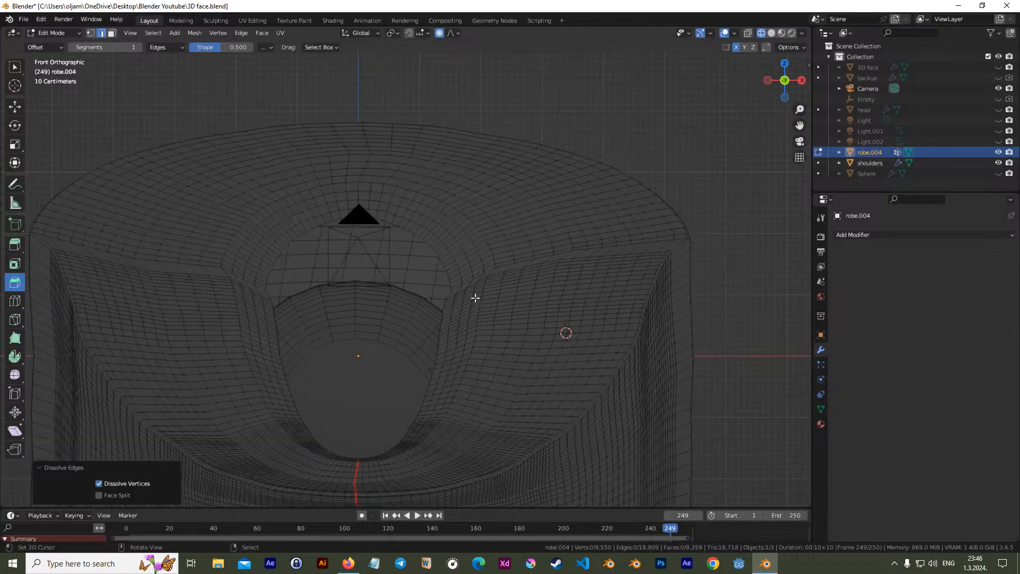
pyautogui.scroll(-2, 475, 298)
pyautogui.press('Tab')
pyautogui.moveTo(446, 296); pyautogui.dragTo(497, 302, button='middle')
pyautogui.press('Tab')
pyautogui.press('Tab')
pyautogui.moveTo(467, 345); pyautogui.dragTo(446, 330, button='middle')
pyautogui.scroll(3, 384, 335)
pyautogui.moveTo(383, 334); pyautogui.dragTo(446, 381, button='middle')
pyautogui.keyDown('alt'); pyautogui.rightClick(419, 382); pyautogui.keyUp('alt')
pyautogui.press('`')
pyautogui.click(729, 332)
pyautogui.scroll(-2, 574, 311)
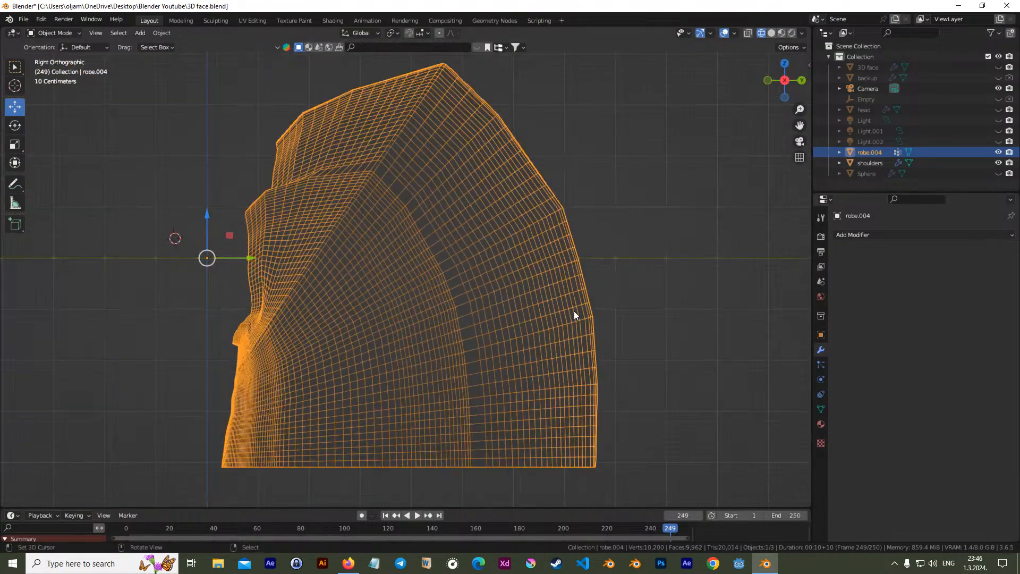
pyautogui.press('Tab')
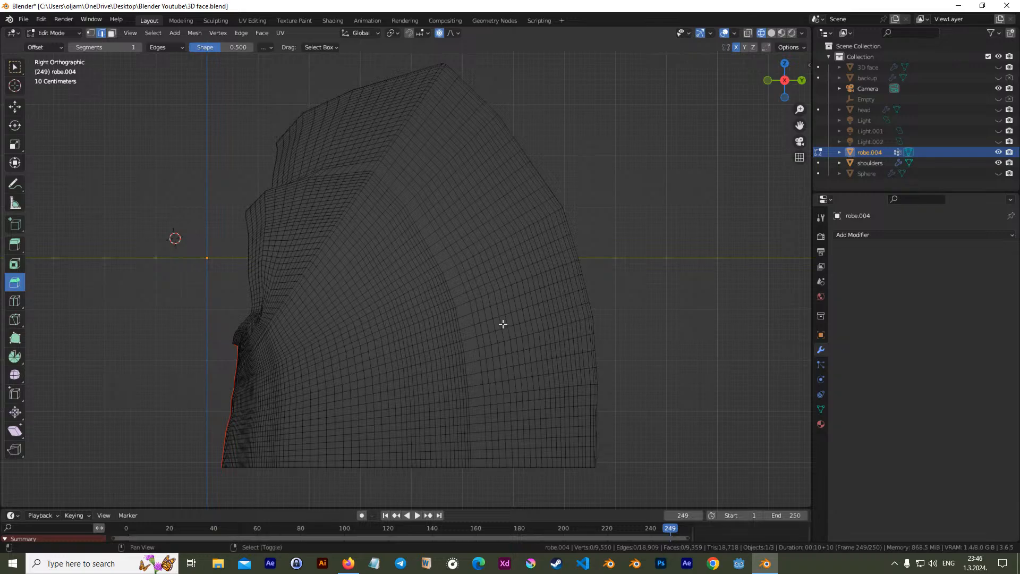
pyautogui.hotkey('shift', 'a')
pyautogui.press('Tab')
pyautogui.hotkey('alt', 'a')
pyautogui.press('Tab')
pyautogui.press('Tab')
pyautogui.click(433, 247)
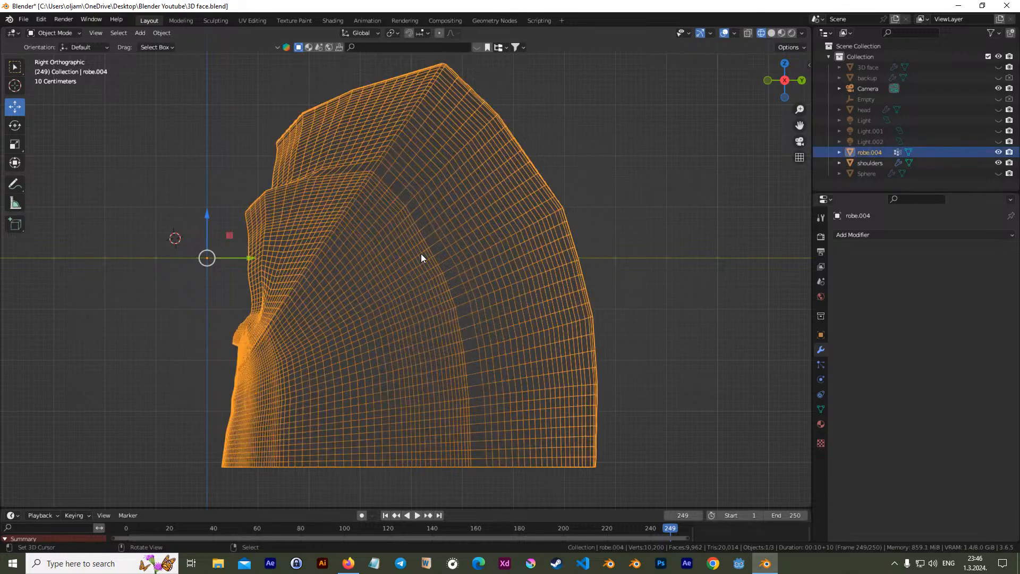
# Set the robe's origin with Origin to Geometry
pyautogui.moveTo(418, 256); pyautogui.dragTo(499, 280, button='middle')
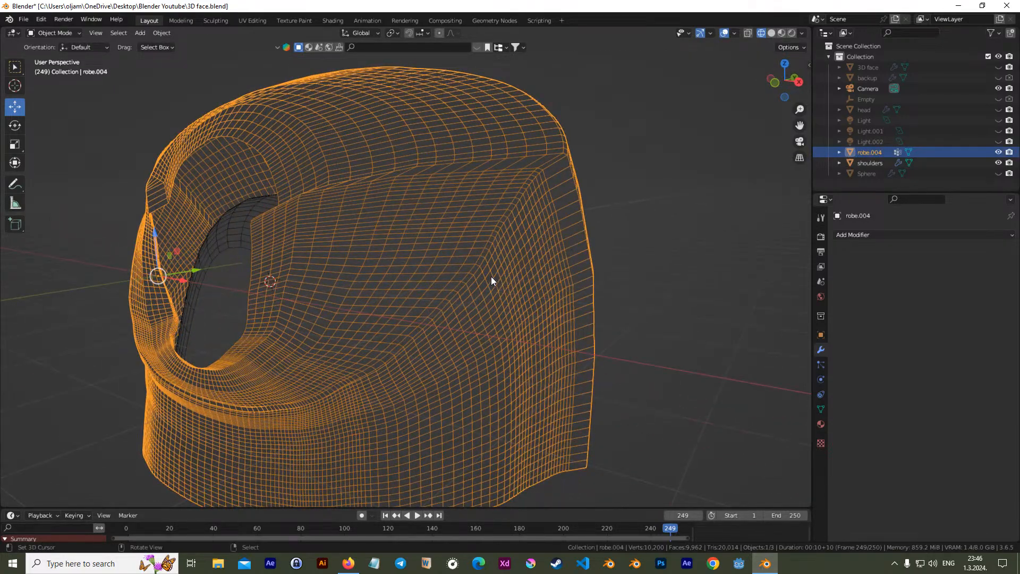
pyautogui.hotkey('shift', 'ctrl', 'alt', 'c')
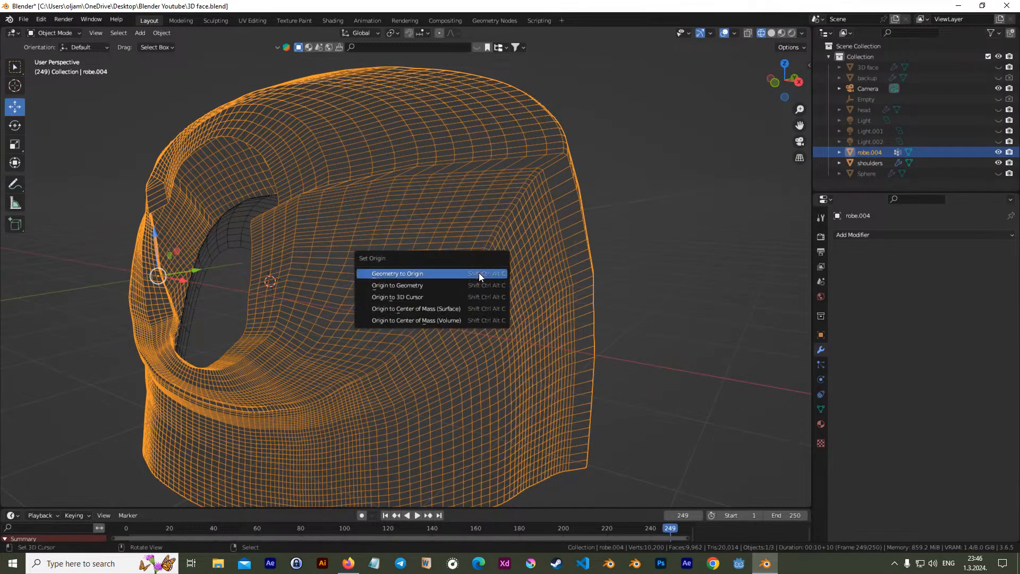
pyautogui.click(453, 288)
pyautogui.moveTo(391, 289); pyautogui.dragTo(531, 319, button='middle')
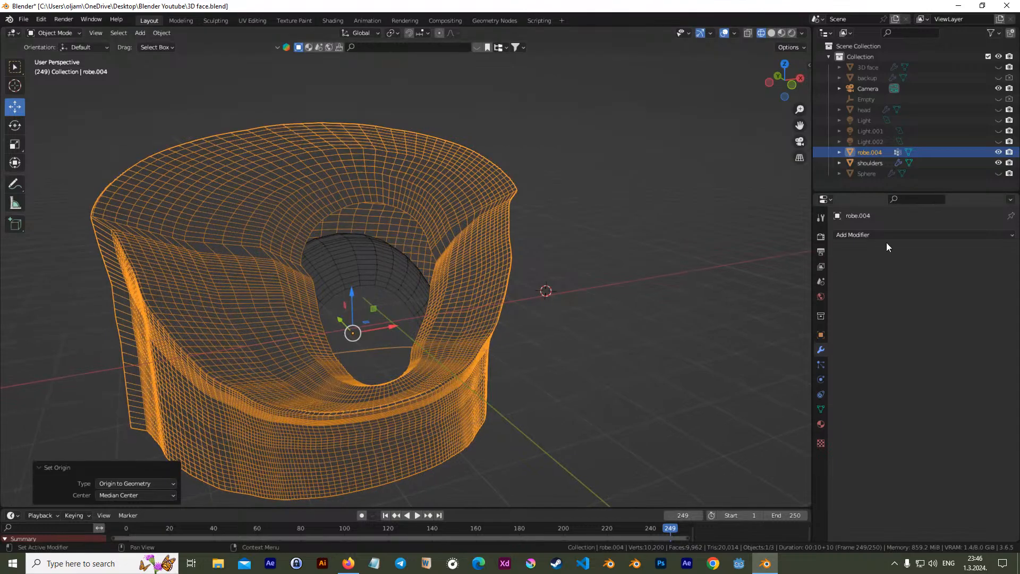
# Add a Cloth modifier to robe.004 and save the file
pyautogui.click(926, 234)
pyautogui.click(980, 263)
pyautogui.moveTo(622, 287); pyautogui.dragTo(646, 301, button='middle')
pyautogui.scroll(-6, 620, 286)
pyautogui.hotkey('ctrl', 's')
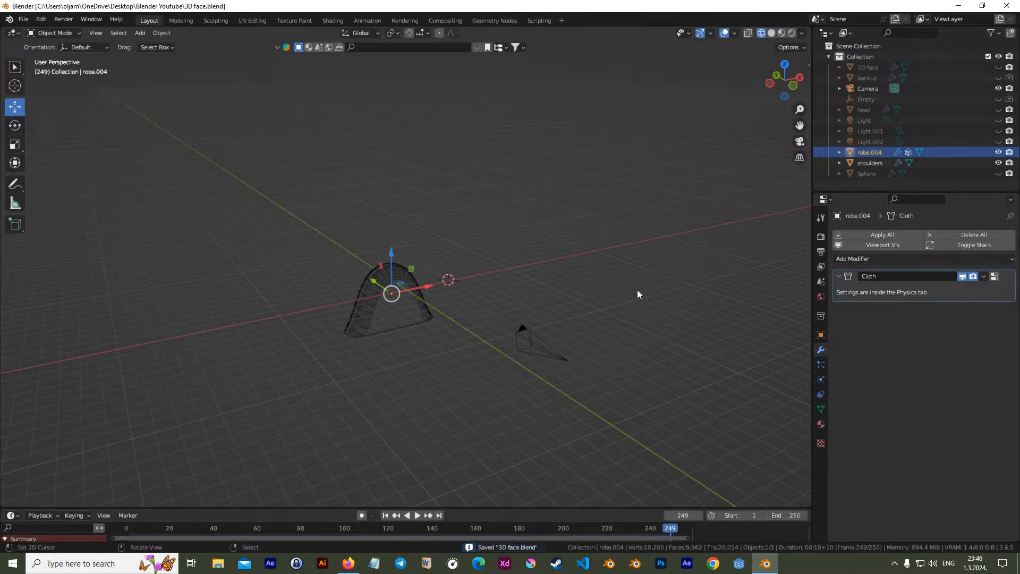
# Enlarge the timeline area and return the animation to its first frame
pyautogui.scroll(-5, 510, 458)
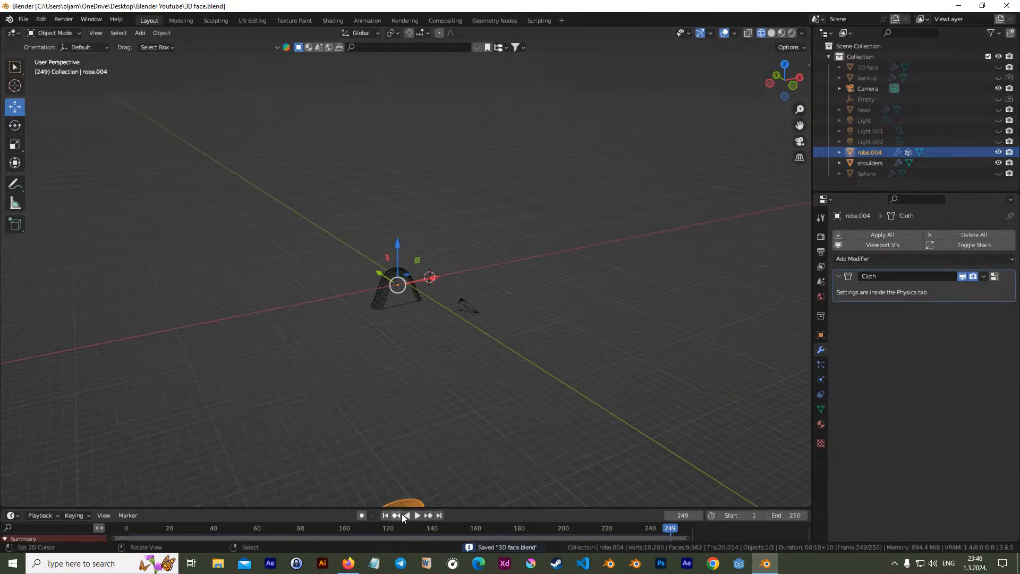
pyautogui.moveTo(414, 505); pyautogui.dragTo(436, 480, button='middle')
pyautogui.keyDown('shift'); pyautogui.moveTo(463, 436); pyautogui.dragTo(521, 345, button='middle'); pyautogui.keyUp('shift')
pyautogui.scroll(2, 494, 396)
pyautogui.scroll(1, 521, 344)
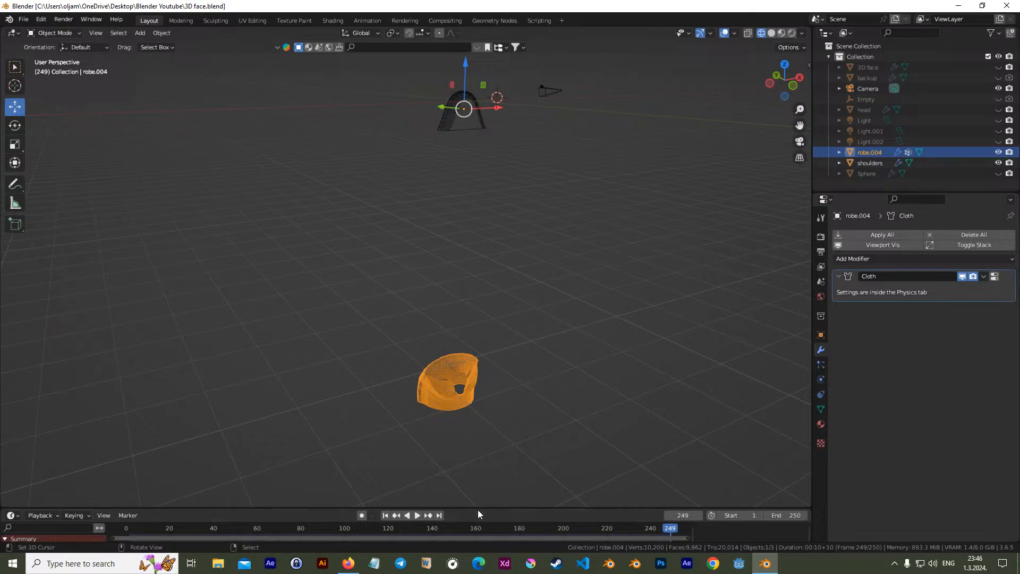
pyautogui.moveTo(476, 509); pyautogui.dragTo(497, 474)
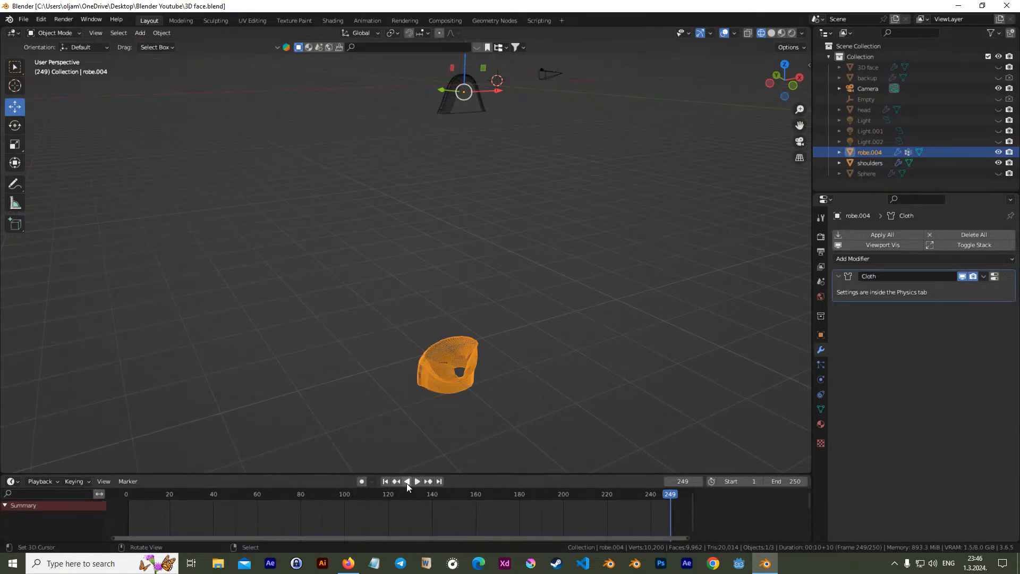
pyautogui.click(388, 481)
# Scrub the timeline from frame 1 past frame 250 and back to frame 0 to check the robe's motion
pyautogui.keyDown('shift'); pyautogui.moveTo(521, 211); pyautogui.dragTo(553, 319, button='middle'); pyautogui.keyUp('shift')
pyautogui.moveTo(552, 320); pyautogui.dragTo(504, 345, button='middle')
pyautogui.scroll(2, 523, 259)
pyautogui.keyDown('shift'); pyautogui.moveTo(570, 229); pyautogui.dragTo(487, 337, button='middle'); pyautogui.keyUp('shift')
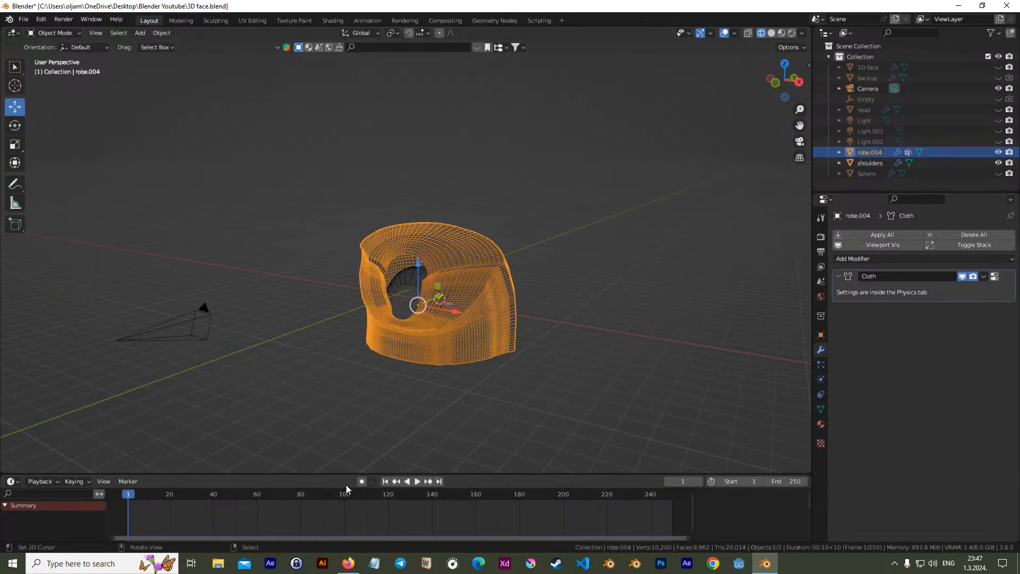
pyautogui.moveTo(126, 496); pyautogui.dragTo(665, 495)
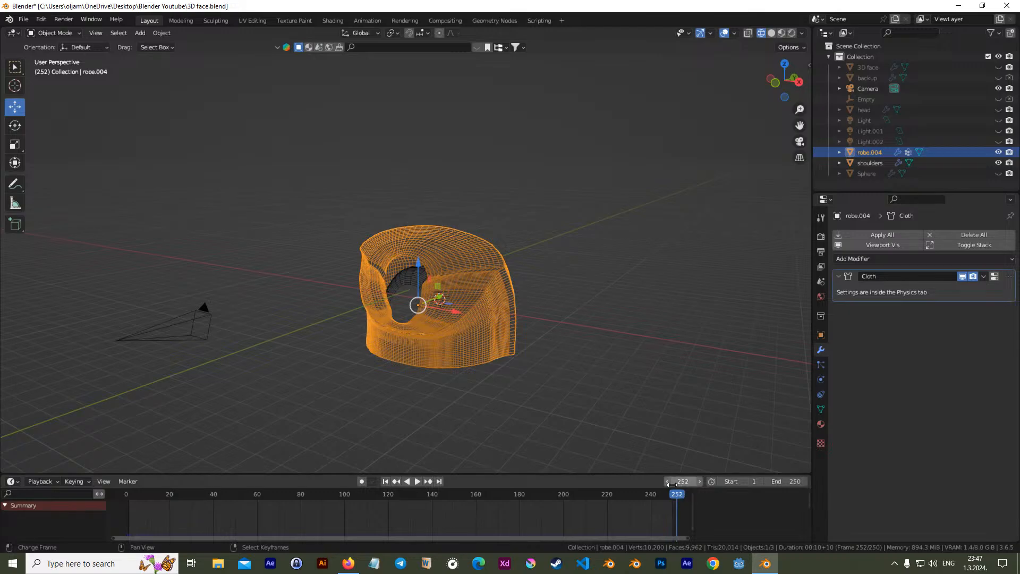
pyautogui.moveTo(677, 495); pyautogui.dragTo(126, 507)
# Unhide the Sphere and head objects in the scene
pyautogui.moveTo(599, 382); pyautogui.dragTo(510, 327, button='middle')
pyautogui.click(999, 174)
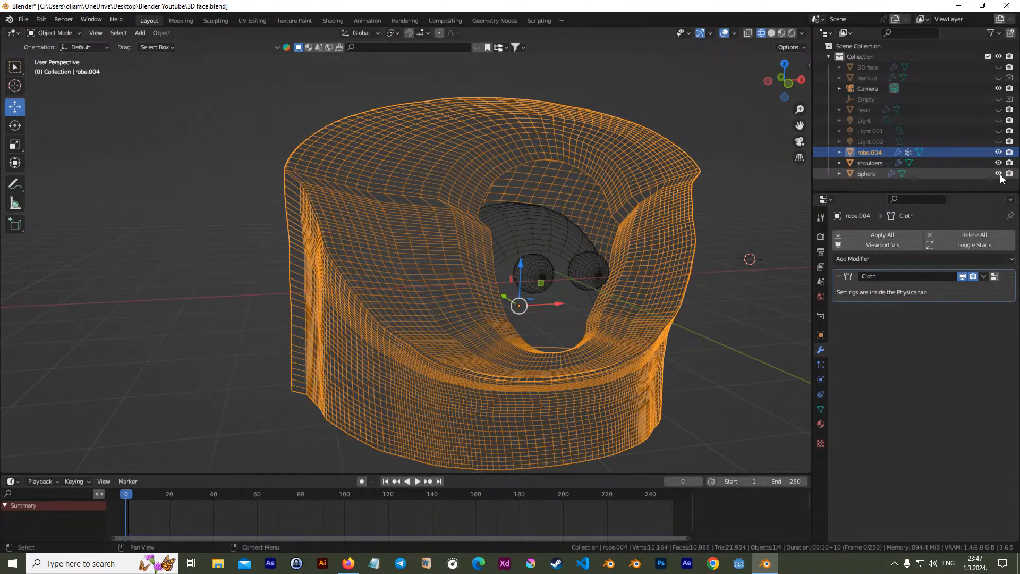
pyautogui.click(998, 109)
pyautogui.moveTo(686, 254); pyautogui.dragTo(435, 224, button='middle')
pyautogui.scroll(8, 436, 223)
pyautogui.press('Tab')
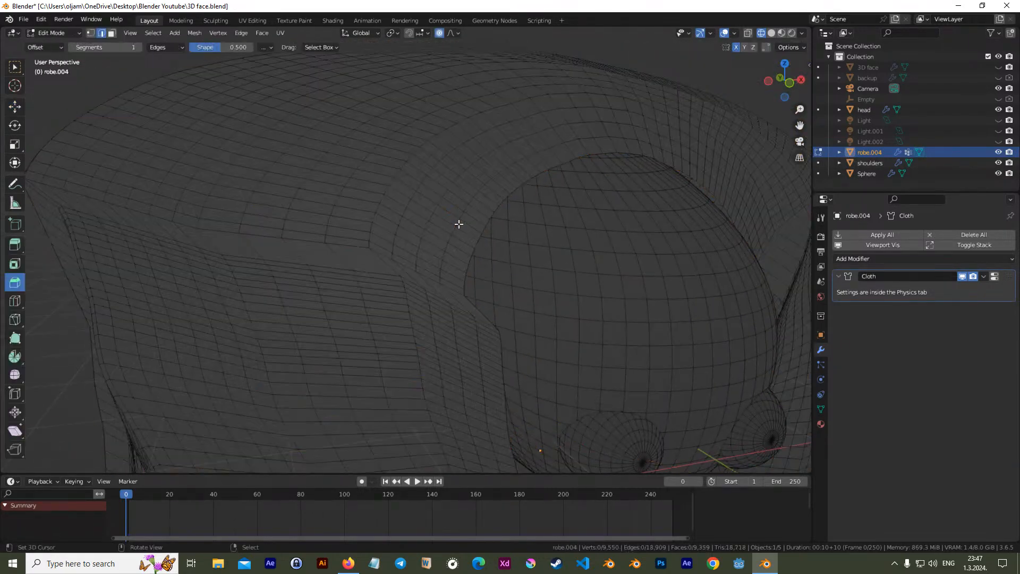
pyautogui.press('Tab')
pyautogui.scroll(-8, 553, 235)
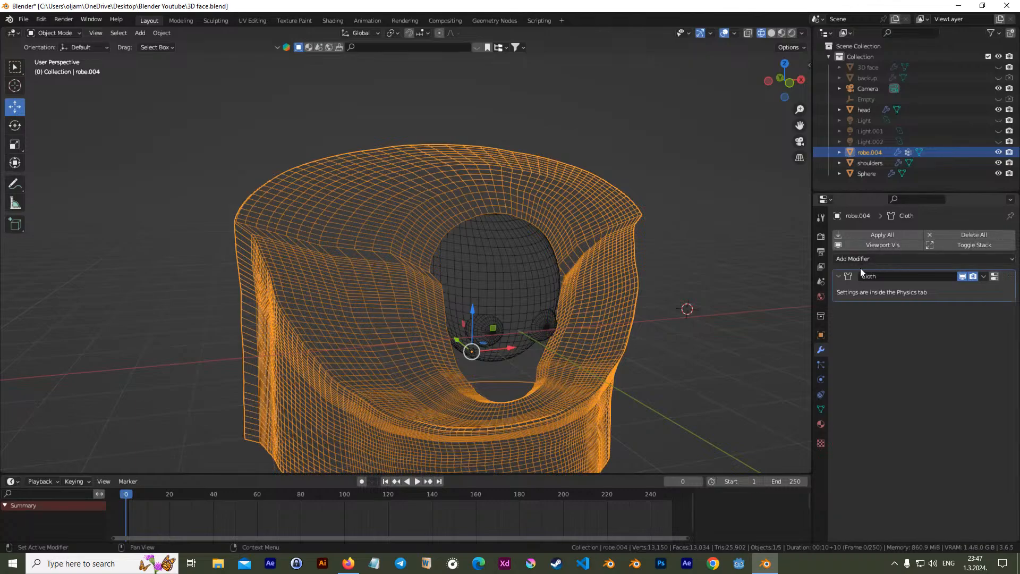
# Add loop cuts along the robe's left side fold with the Loop Cut tool, using one cut each
pyautogui.moveTo(655, 281); pyautogui.dragTo(368, 323, button='middle')
pyautogui.scroll(2, 248, 252)
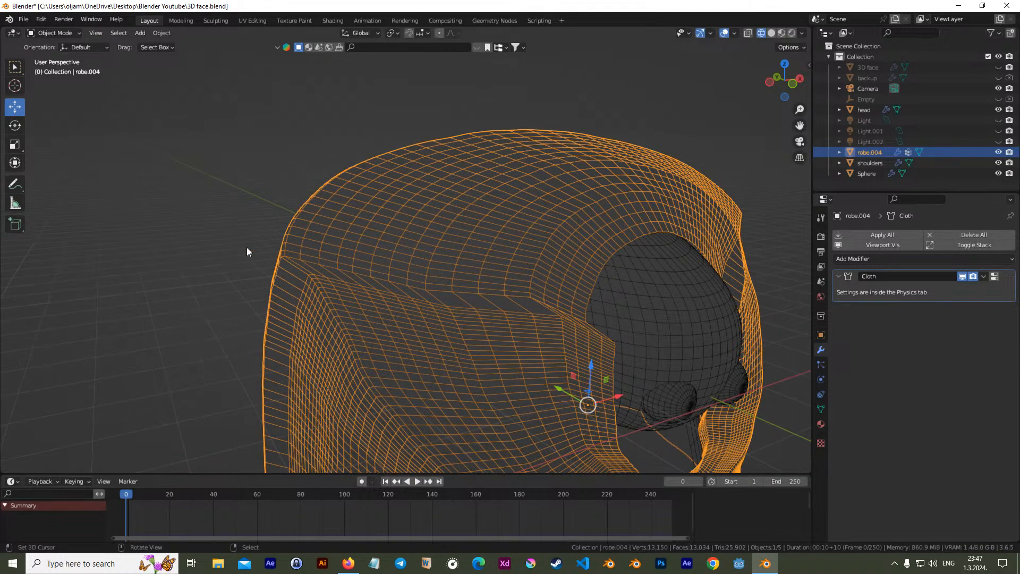
pyautogui.press('Tab')
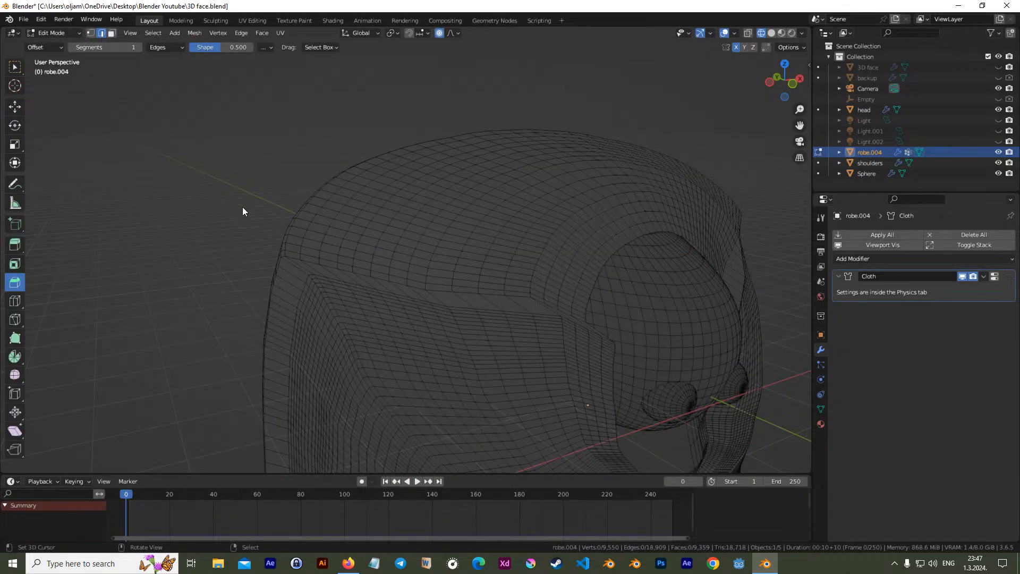
pyautogui.click(15, 301)
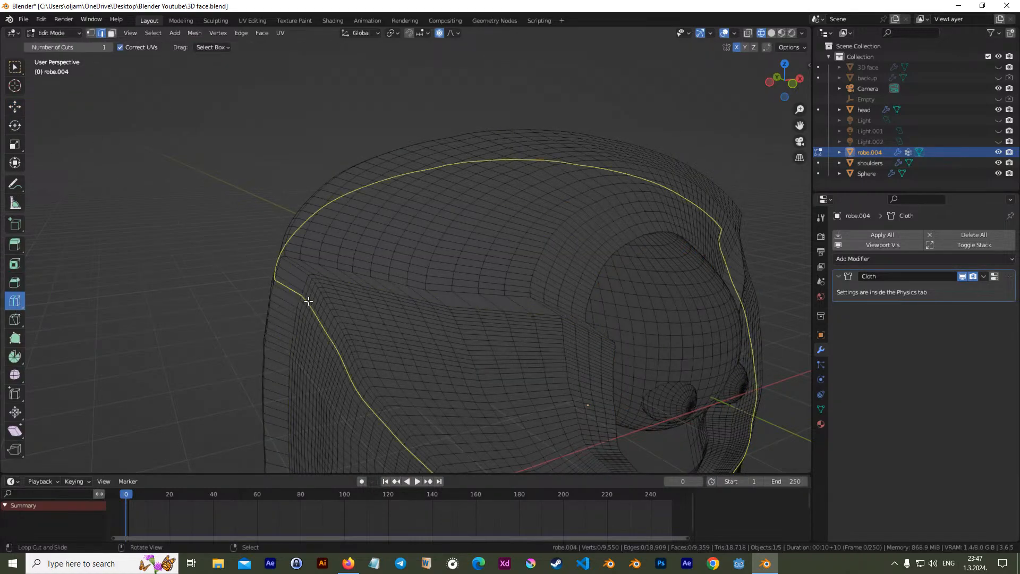
pyautogui.click(284, 296)
pyautogui.click(281, 296)
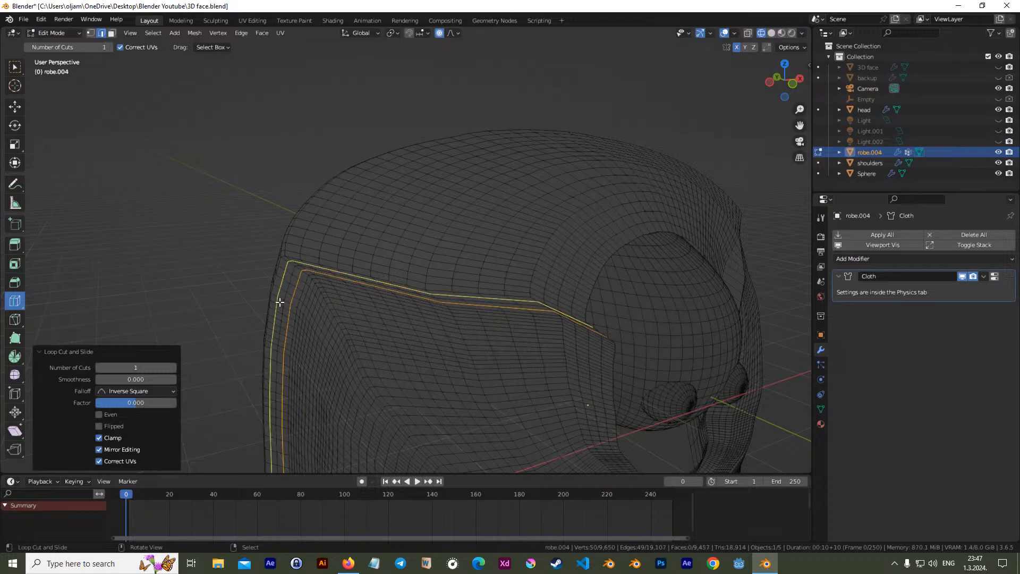
# Add matching loop cuts along the robe's right side fold and return to object mode
pyautogui.moveTo(330, 303); pyautogui.dragTo(355, 258, button='middle')
pyautogui.click(355, 258)
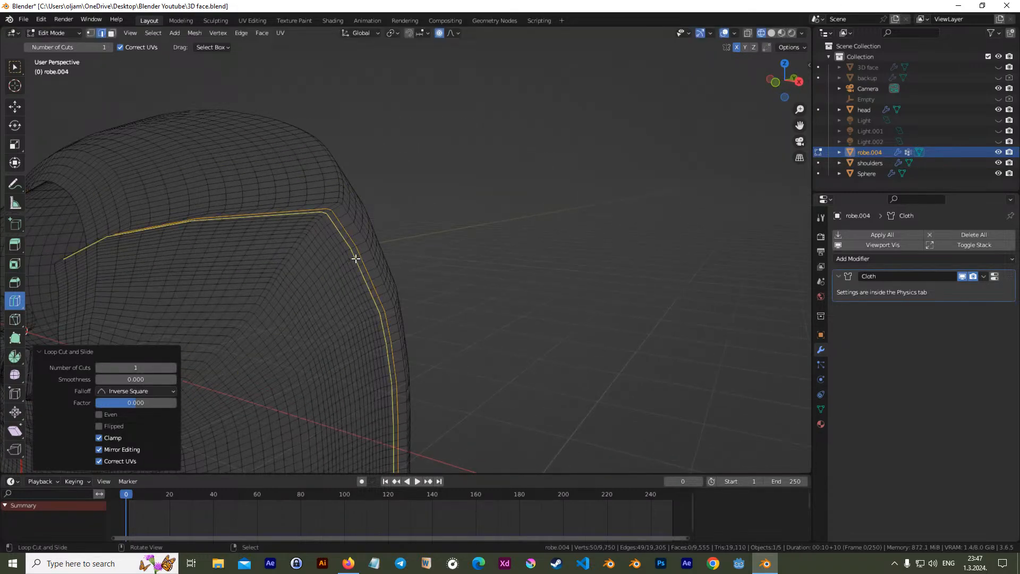
pyautogui.click(359, 252)
pyautogui.moveTo(364, 251); pyautogui.dragTo(462, 314, button='middle')
pyautogui.press('Tab')
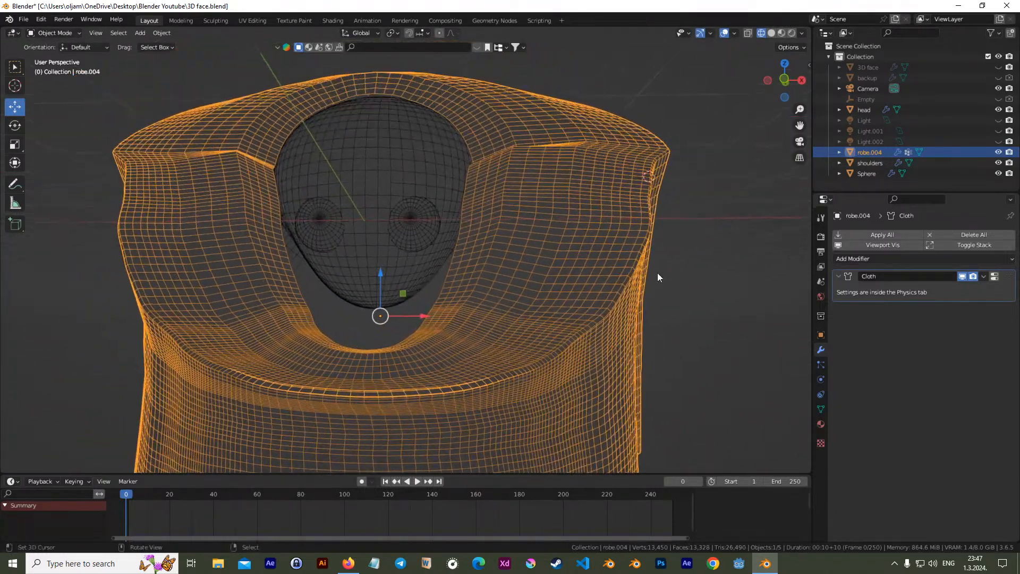
# Set the pin group in the robe's cloth Shape settings to the unmovable vertex group
pyautogui.moveTo(535, 321); pyautogui.dragTo(673, 332, button='middle')
pyautogui.click(821, 379)
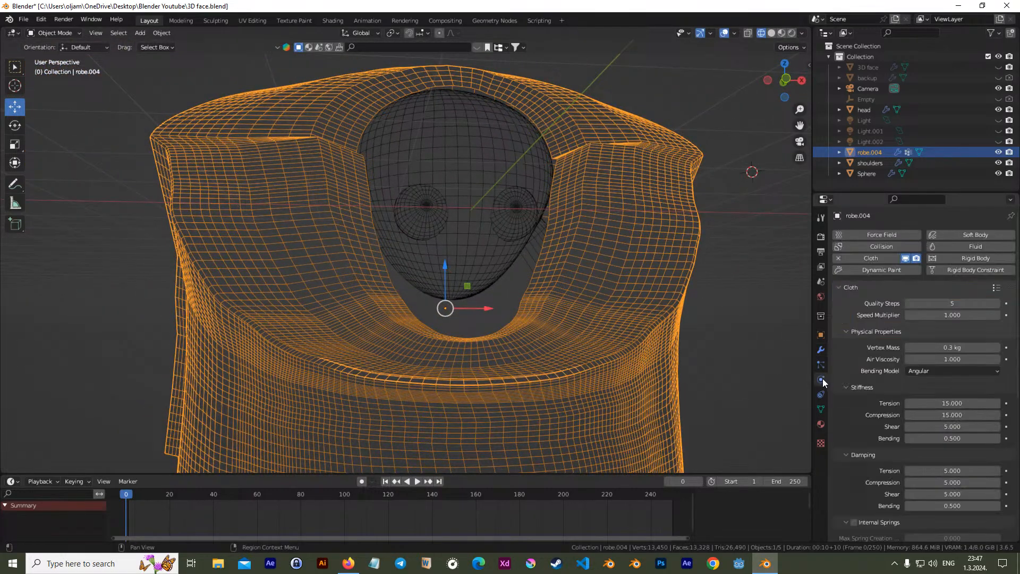
pyautogui.scroll(-10, 935, 329)
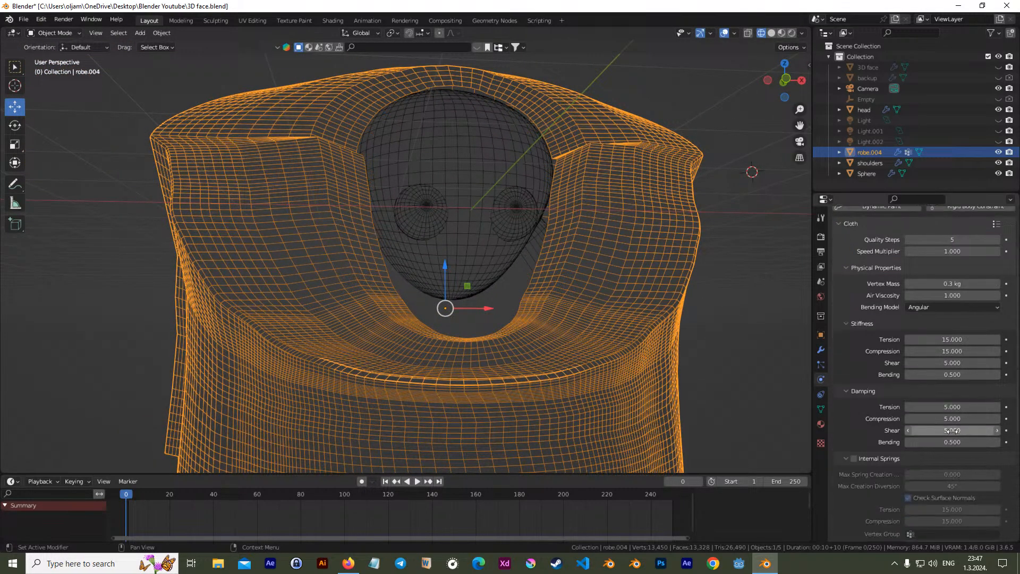
pyautogui.scroll(10, 935, 406)
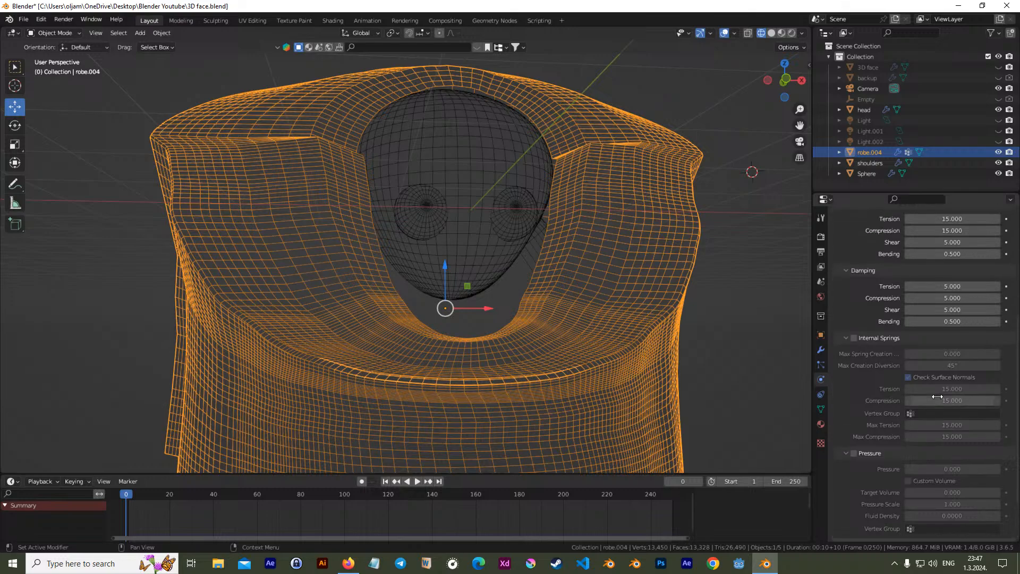
pyautogui.scroll(-10, 960, 359)
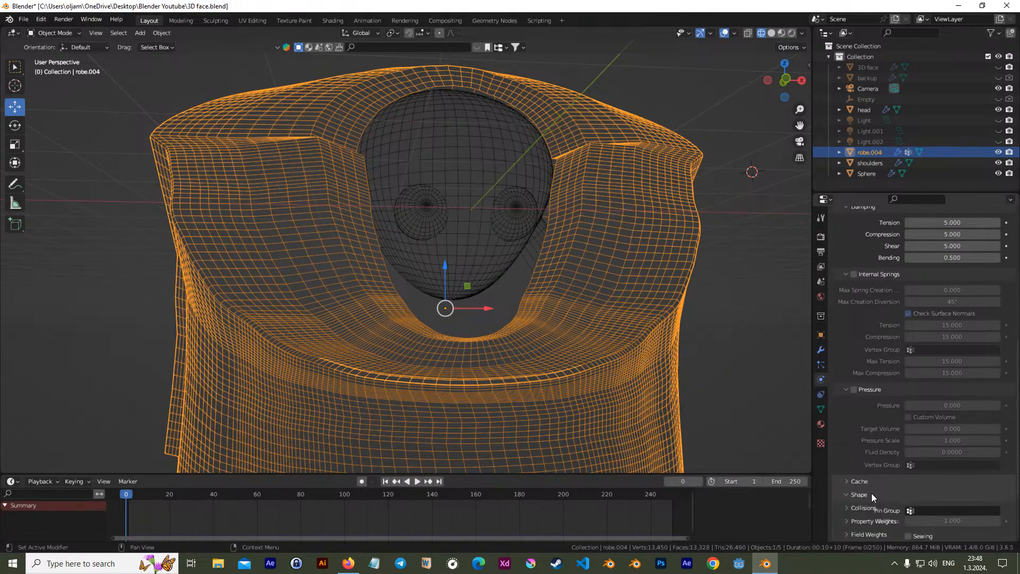
pyautogui.click(871, 494)
pyautogui.scroll(-3, 881, 478)
pyautogui.click(910, 448)
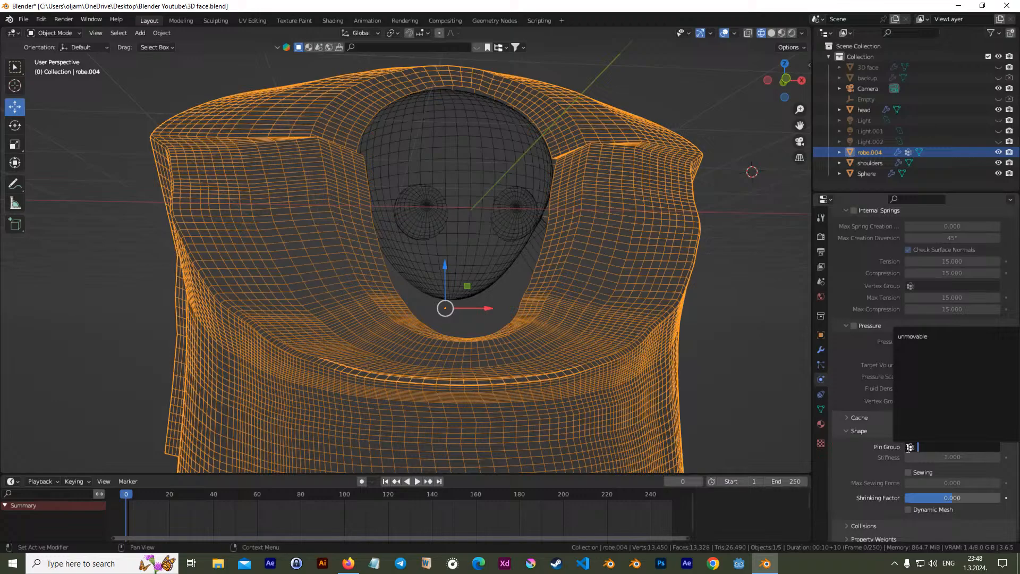
pyautogui.click(922, 336)
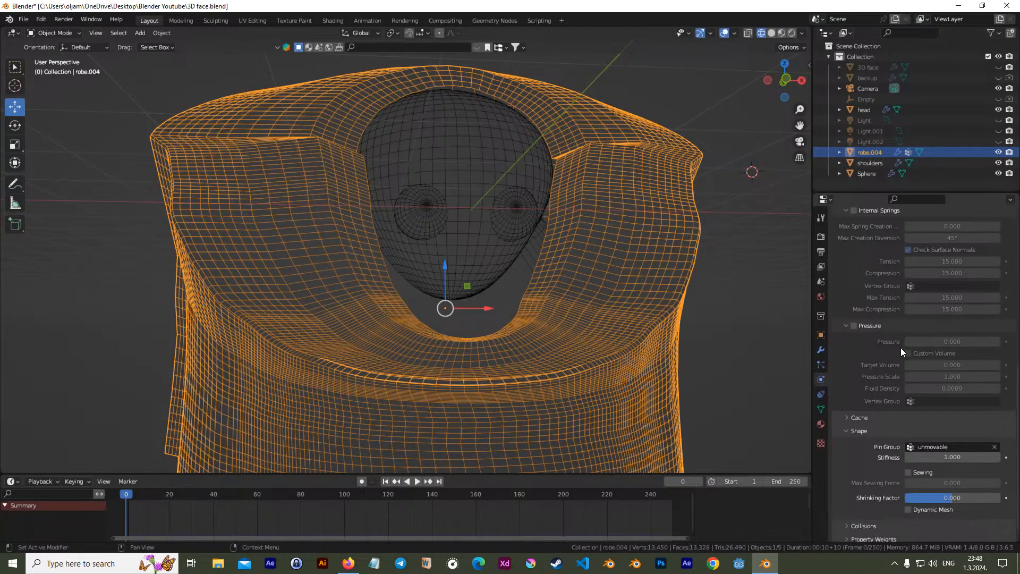
# Expand the cloth's Collisions settings and check which collections are available as its Collision Collection
pyautogui.scroll(-1, 905, 386)
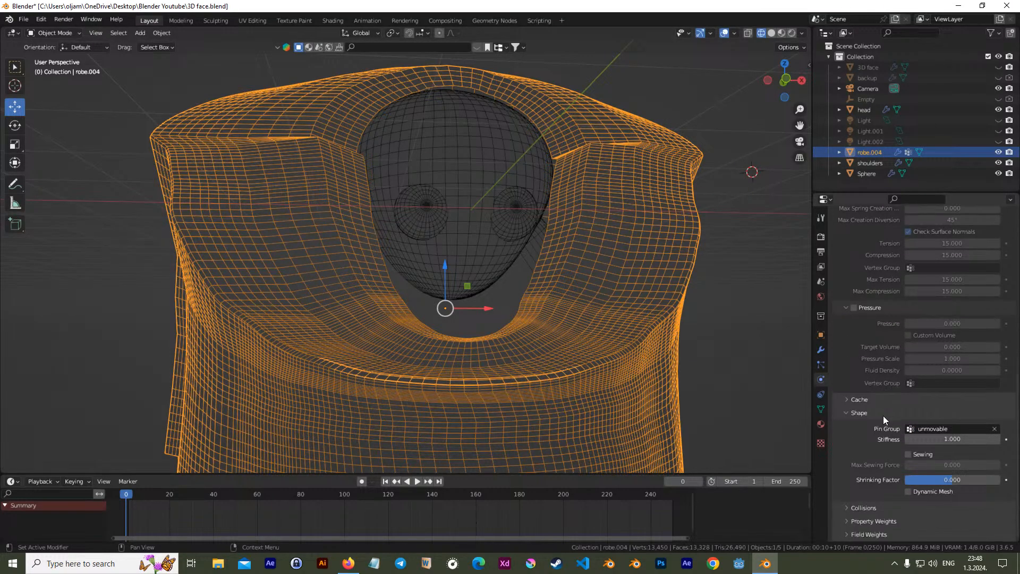
pyautogui.click(847, 508)
pyautogui.scroll(-7, 906, 489)
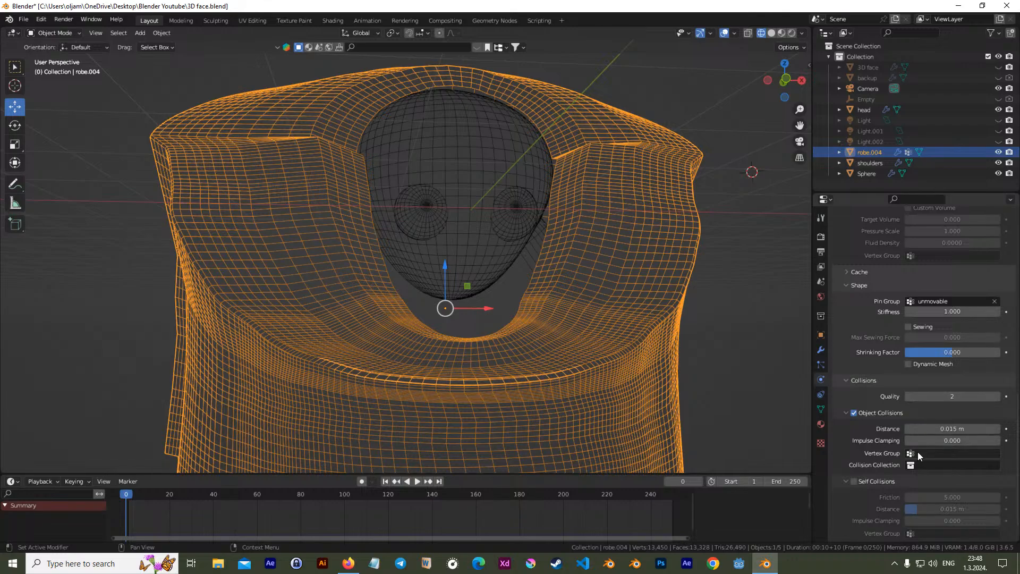
pyautogui.click(911, 466)
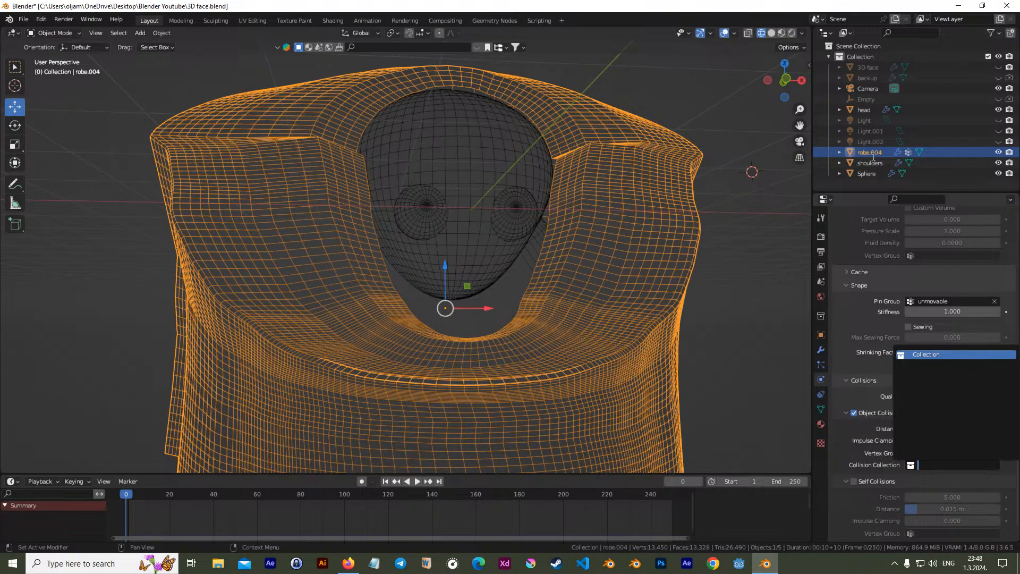
pyautogui.click(867, 173)
# Select the head and shoulders objects together and create a new collection in the scene
pyautogui.click(875, 109)
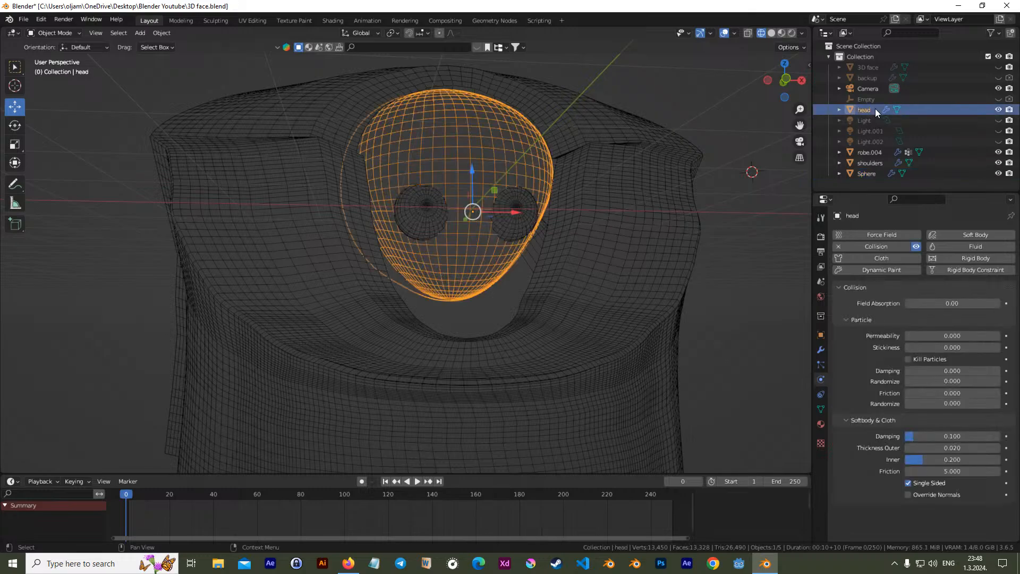
pyautogui.keyDown('ctrl'); pyautogui.click(874, 164); pyautogui.keyUp('ctrl')
pyautogui.rightClick(875, 164)
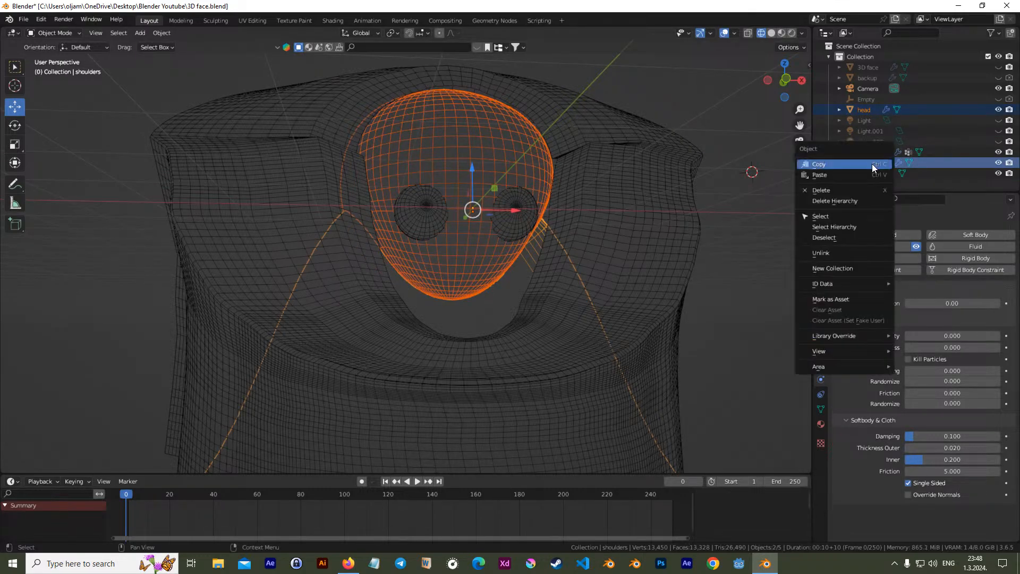
pyautogui.click(860, 268)
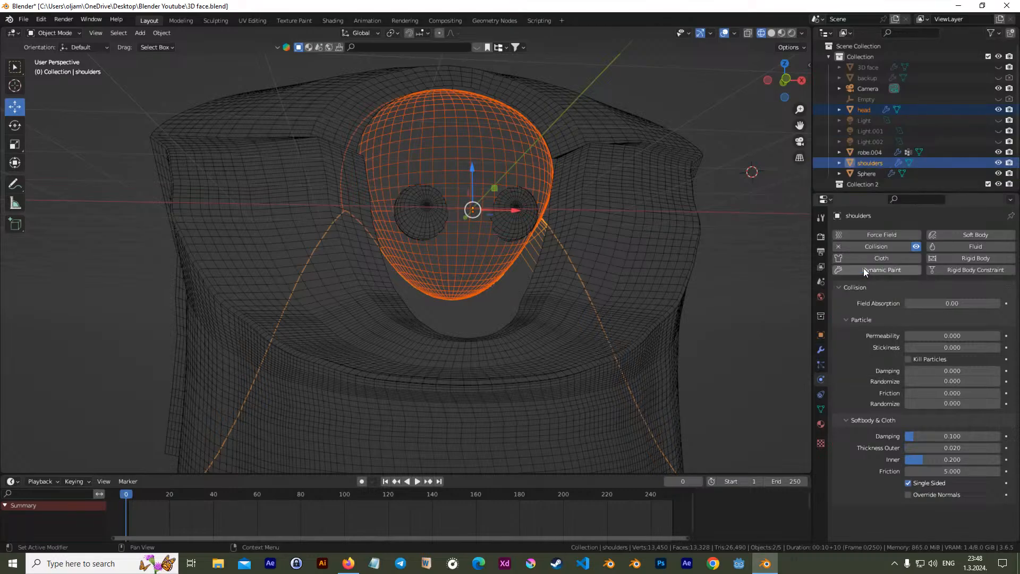
# Rename the new collection Head&Shoulders
pyautogui.doubleClick(866, 184)
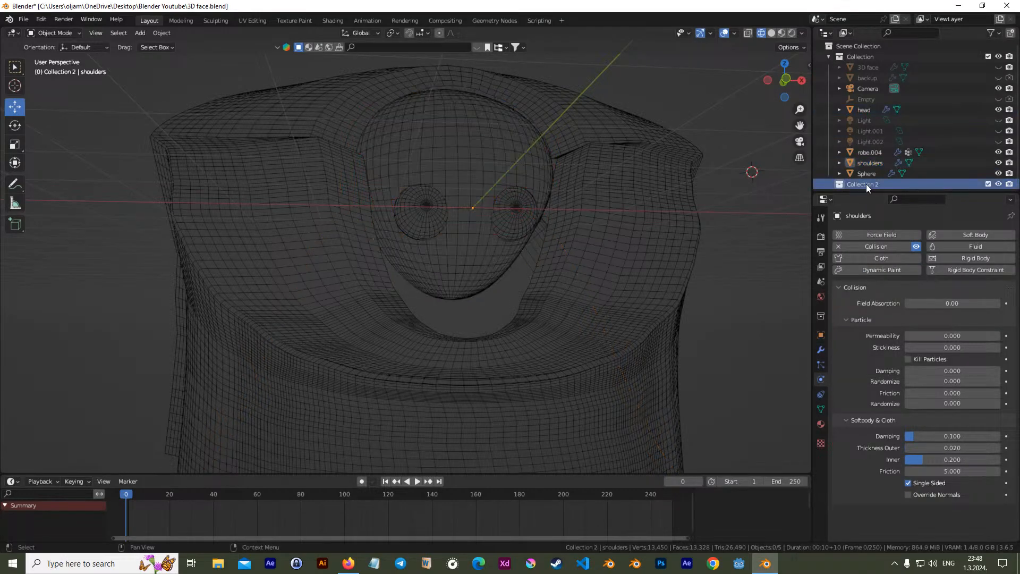
pyautogui.write('Head_S')
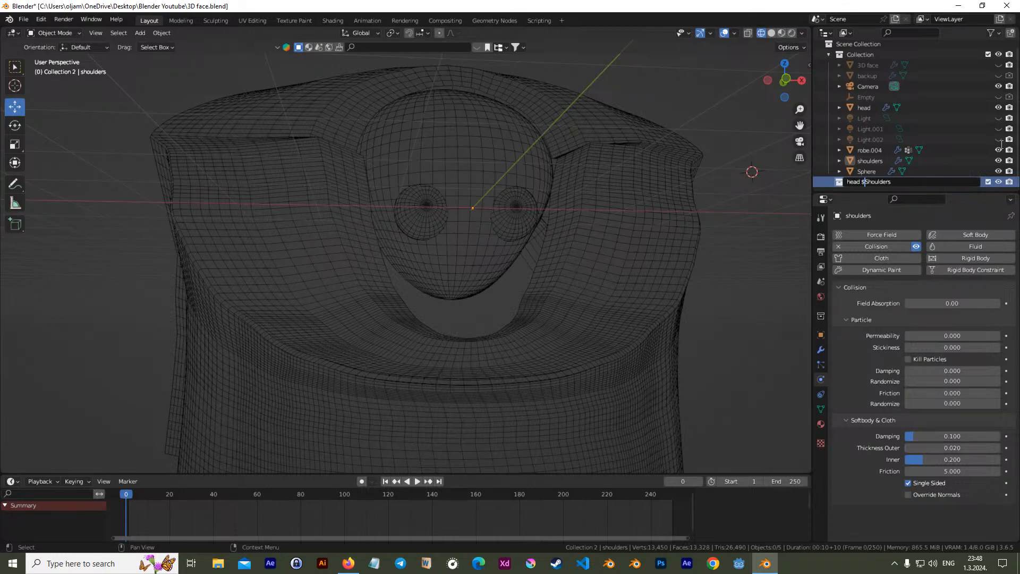
pyautogui.write('%^')
pyautogui.press('BackSpace')
pyautogui.press('BackSpace')
pyautogui.press('BackSpace')
pyautogui.press('BackSpace')
pyautogui.write('H')
pyautogui.press('Return')
# Move the shoulders and head objects into the Head&Shoulders collection and collapse it
pyautogui.click(872, 162)
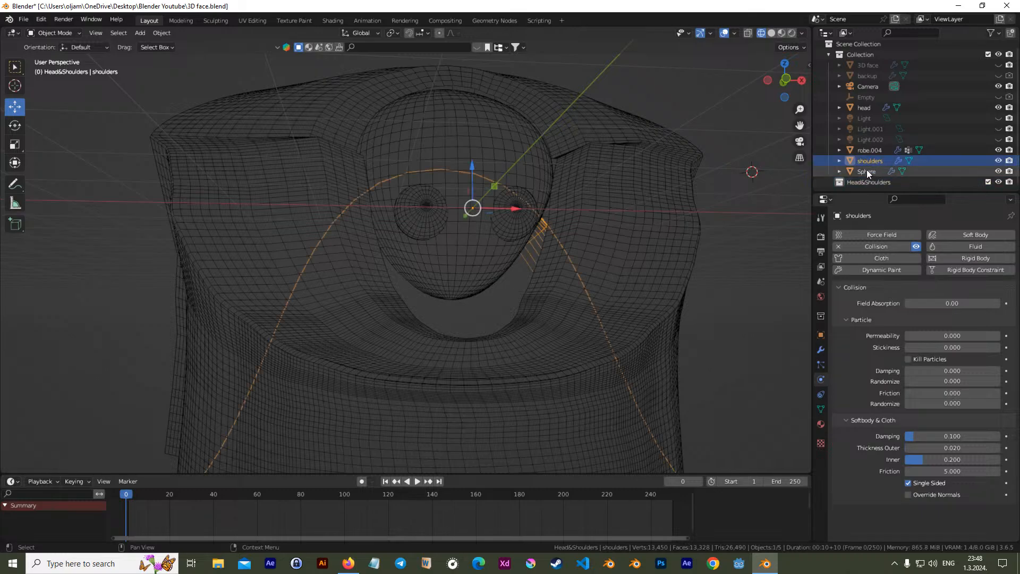
pyautogui.click(872, 150)
pyautogui.click(877, 160)
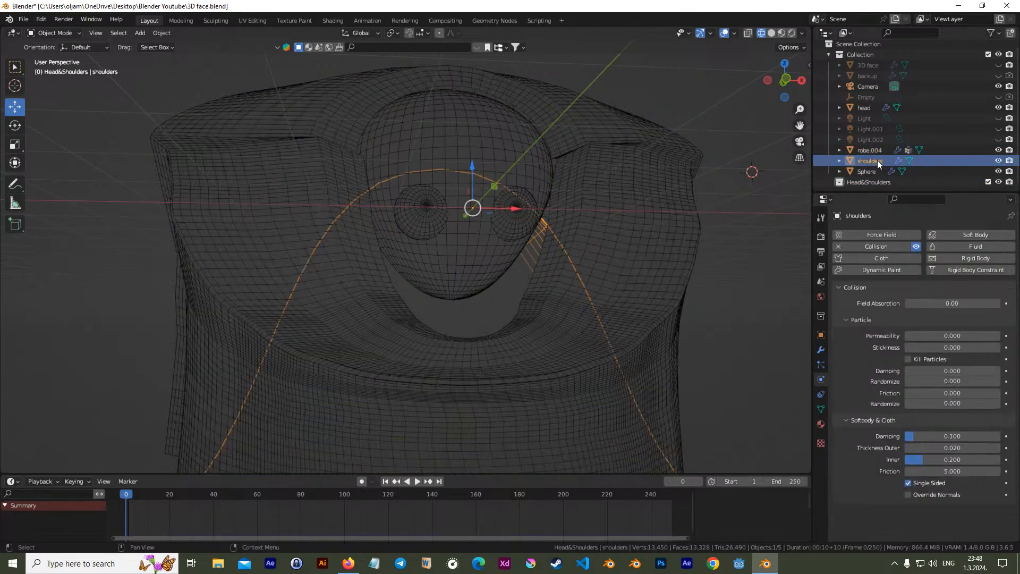
pyautogui.moveTo(877, 160); pyautogui.dragTo(864, 184)
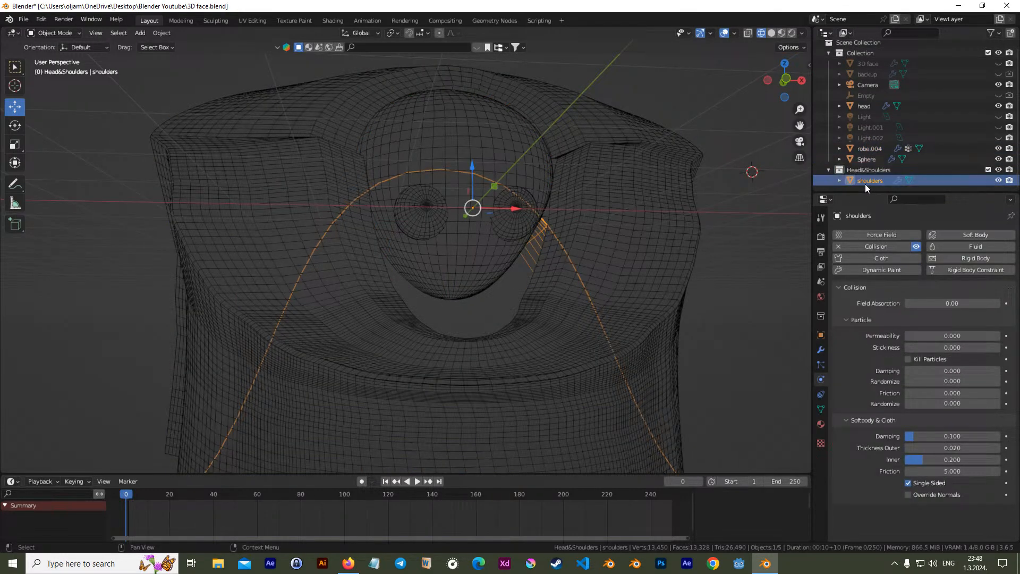
pyautogui.moveTo(865, 106); pyautogui.dragTo(870, 178)
pyautogui.click(858, 158)
pyautogui.click(828, 159)
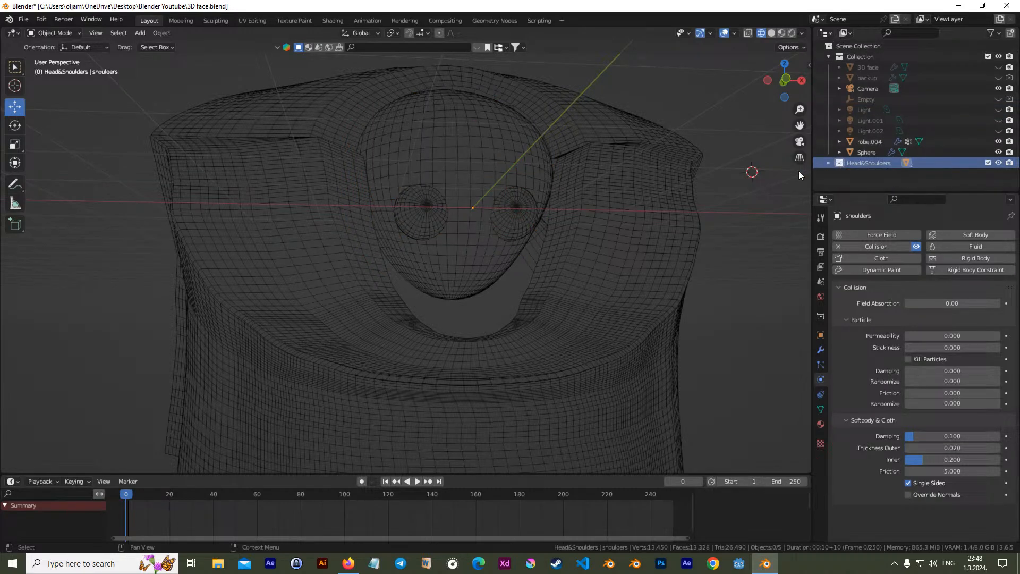
# Switch the viewport to solid shading and set the robe's cloth Collision Collection to Head&Shoulders
pyautogui.click(607, 205)
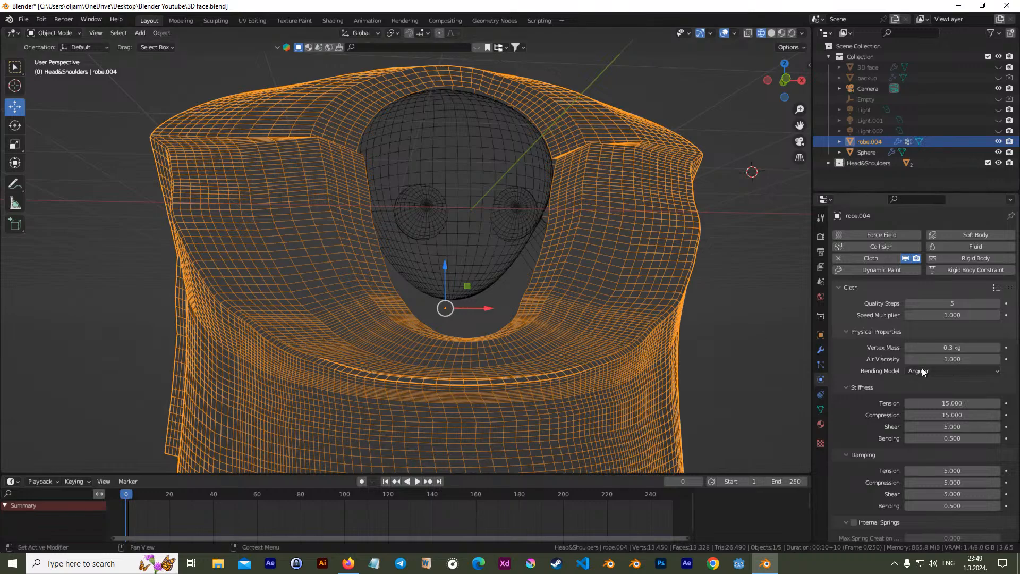
pyautogui.scroll(-3, 922, 371)
pyautogui.click(771, 33)
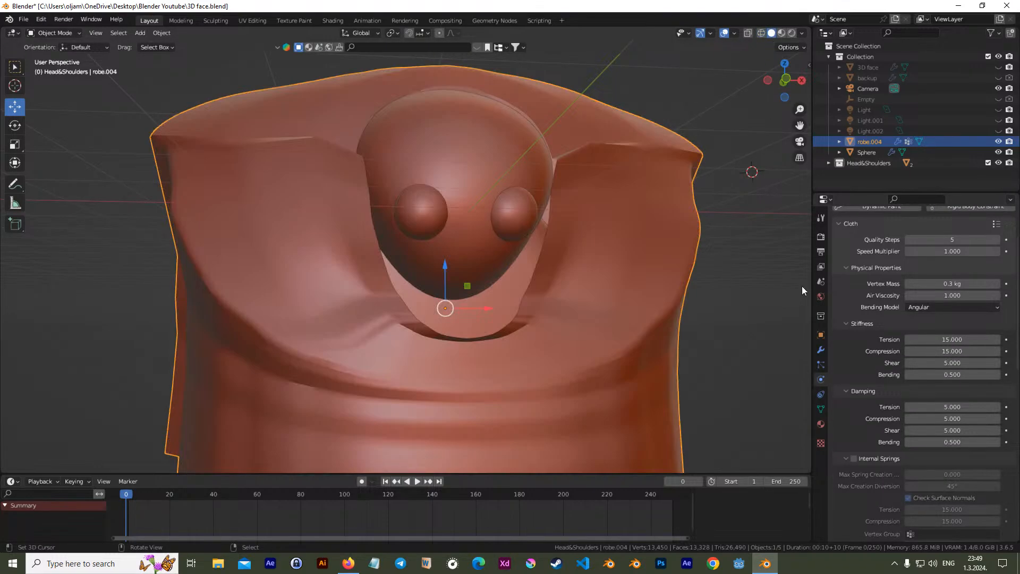
pyautogui.scroll(-14, 868, 404)
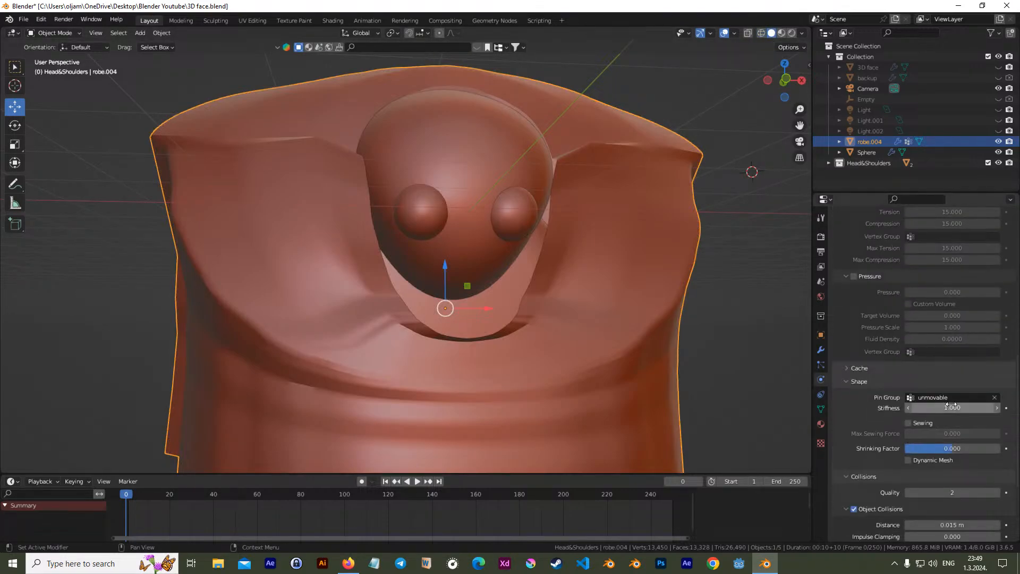
pyautogui.scroll(-6, 923, 407)
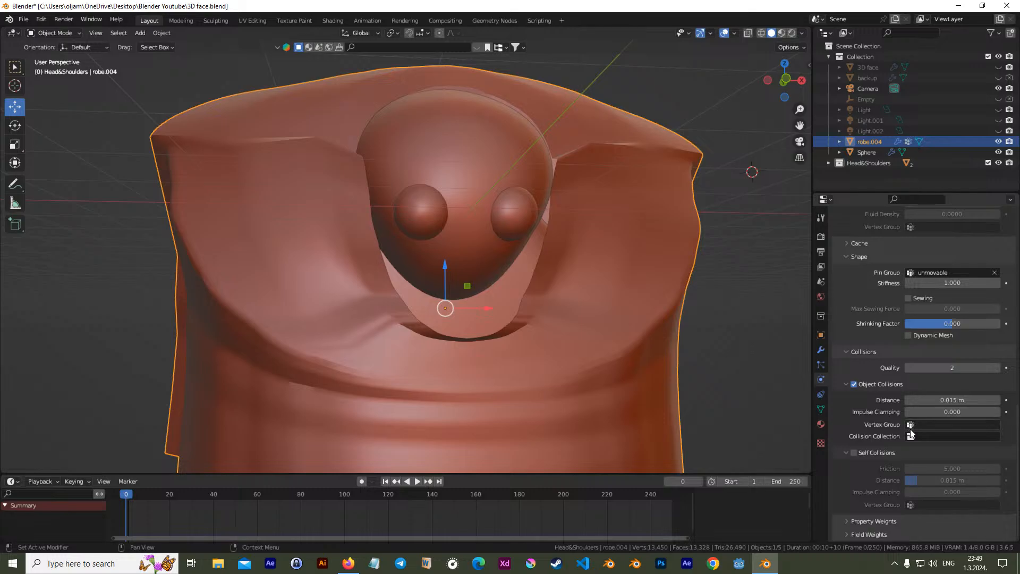
pyautogui.click(912, 436)
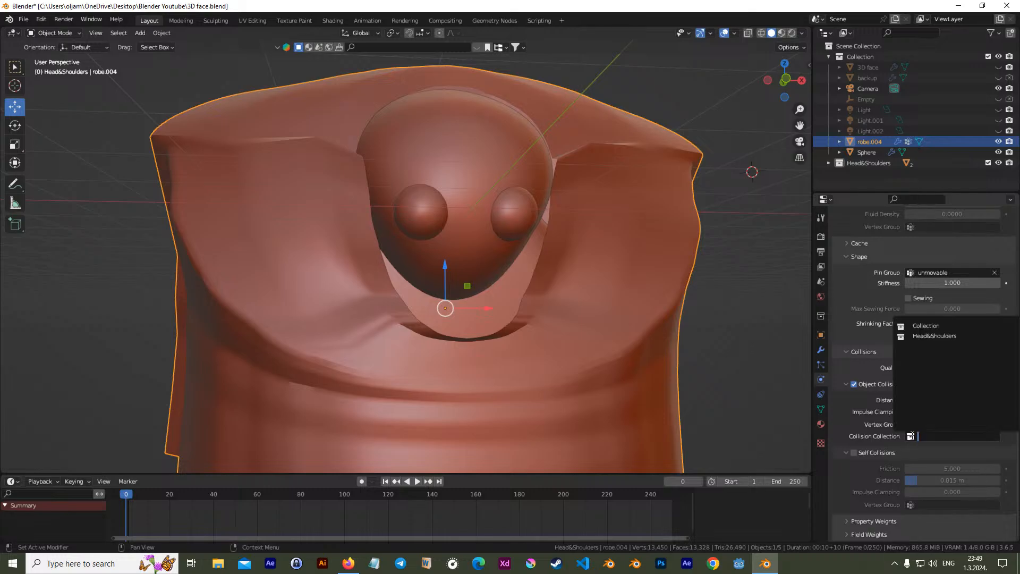
pyautogui.click(954, 336)
# Apply the Cotton preset to the robe's cloth simulation
pyautogui.scroll(-5, 579, 292)
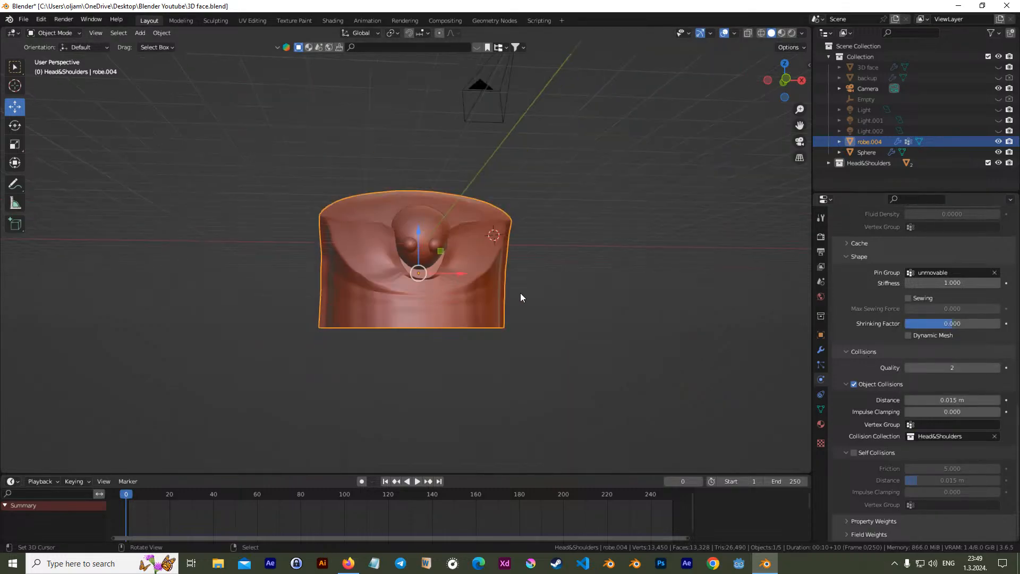
pyautogui.moveTo(521, 297); pyautogui.dragTo(541, 326, button='middle')
pyautogui.scroll(12, 951, 255)
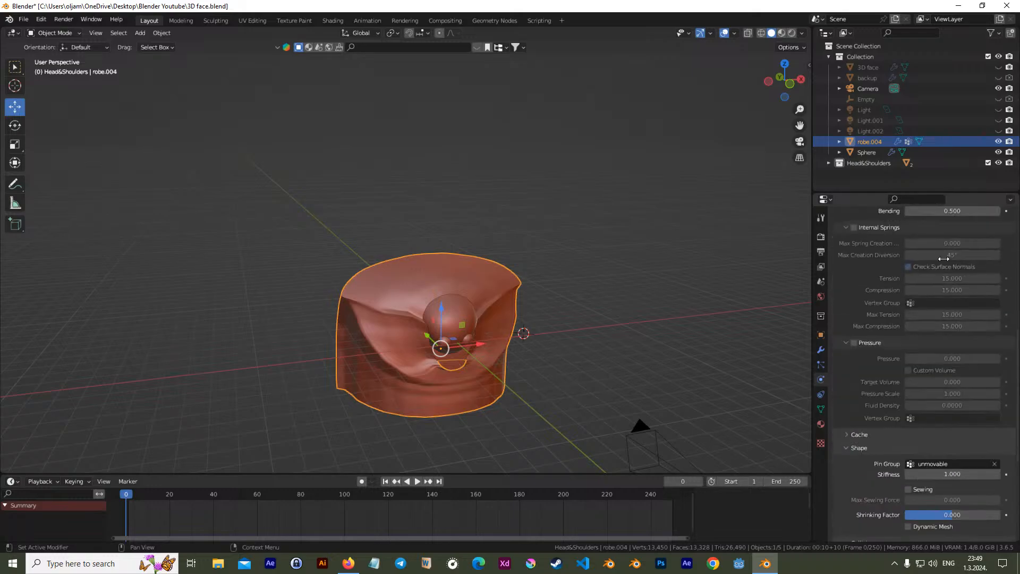
pyautogui.scroll(8, 950, 285)
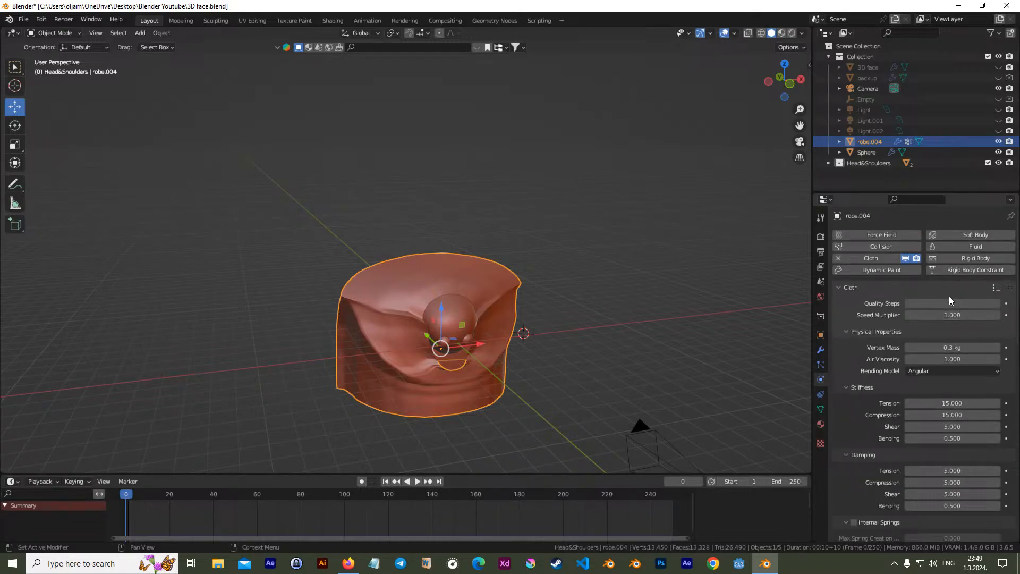
pyautogui.click(996, 287)
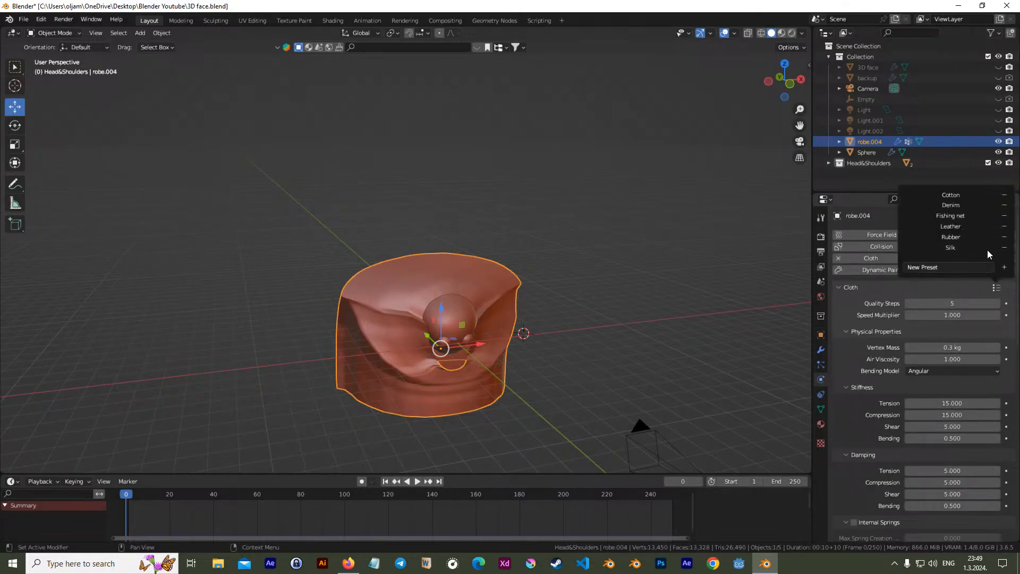
pyautogui.click(958, 195)
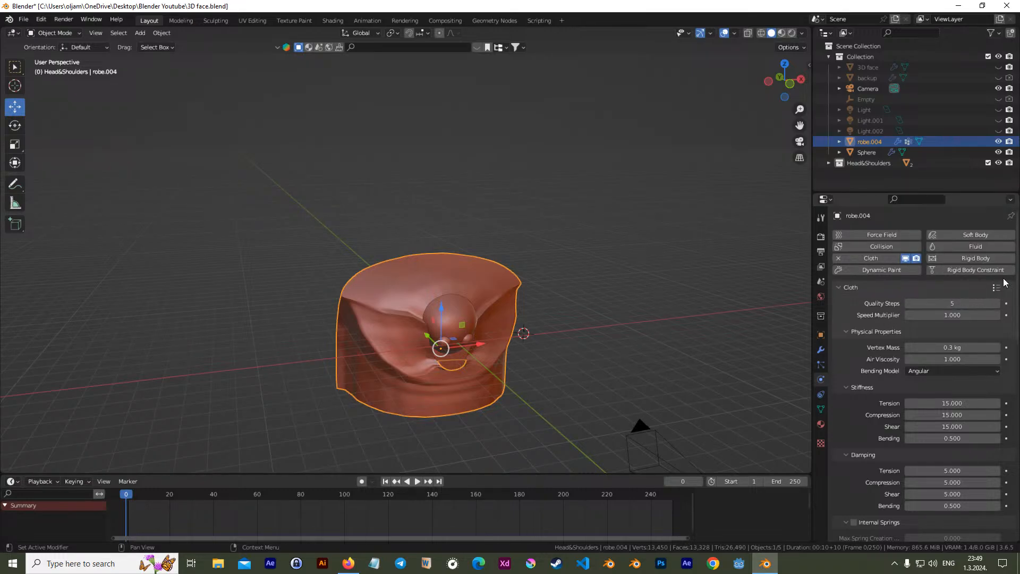
# Play the cloth simulation, inspect the draping robe from several angles, and return to frame 1
pyautogui.click(417, 481)
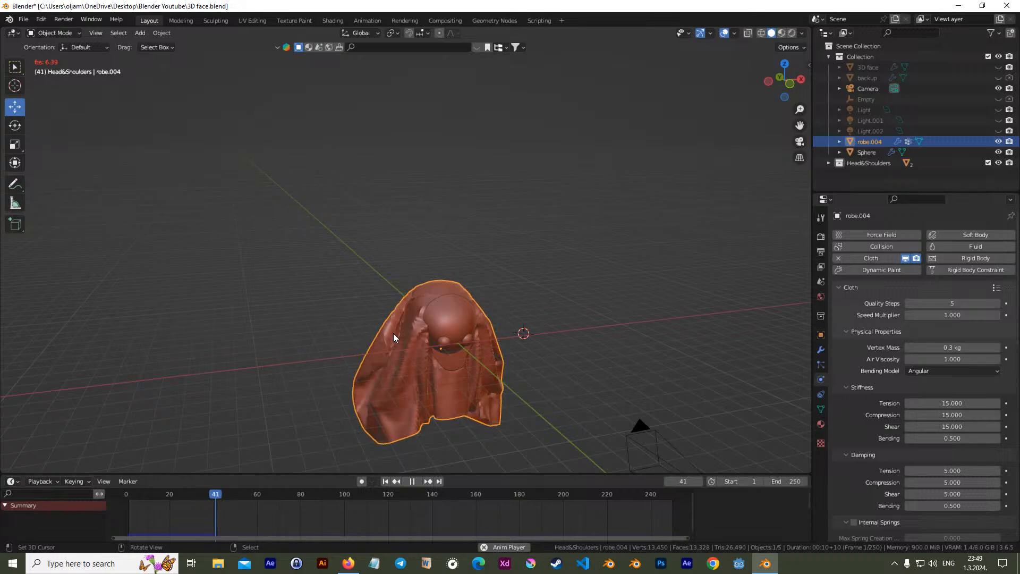
pyautogui.scroll(5, 461, 381)
pyautogui.moveTo(451, 257); pyautogui.dragTo(423, 230, button='middle')
pyautogui.moveTo(426, 268); pyautogui.dragTo(444, 302, button='middle')
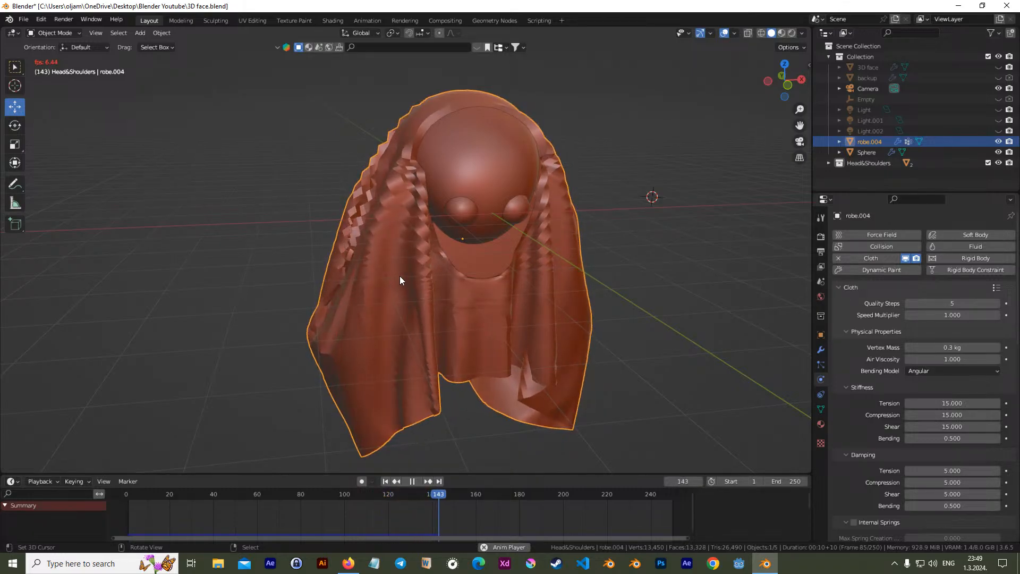
pyautogui.moveTo(415, 298); pyautogui.dragTo(526, 314, button='middle')
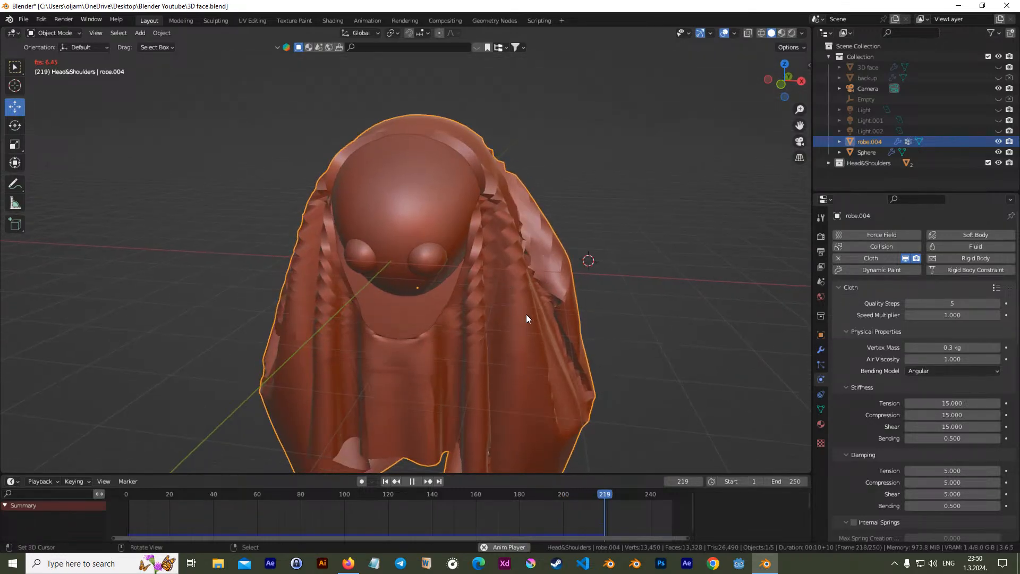
pyautogui.click(412, 481)
pyautogui.click(385, 481)
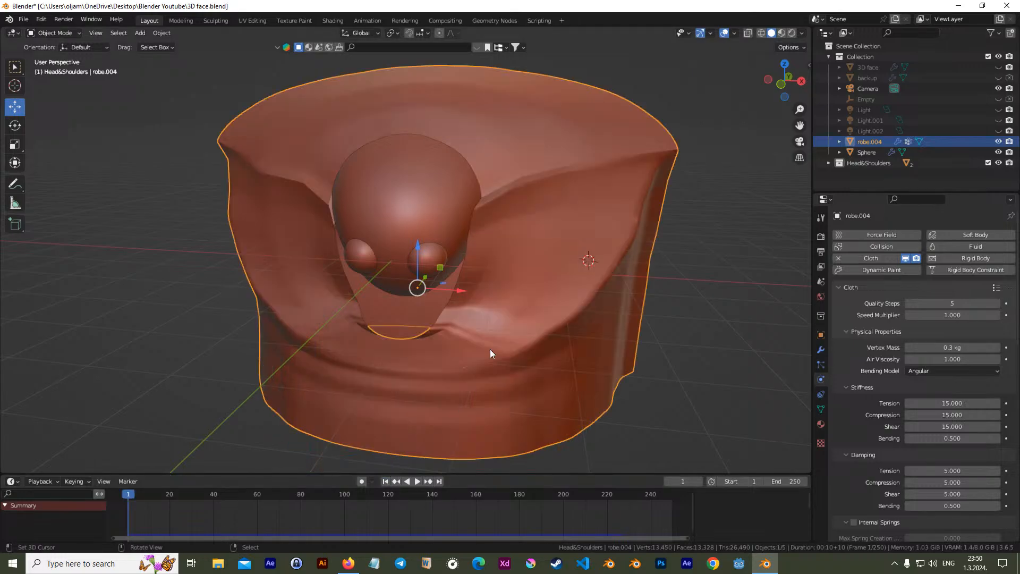
# Apply the Silk preset to the robe's cloth and set its Quality Steps to 10
pyautogui.click(995, 287)
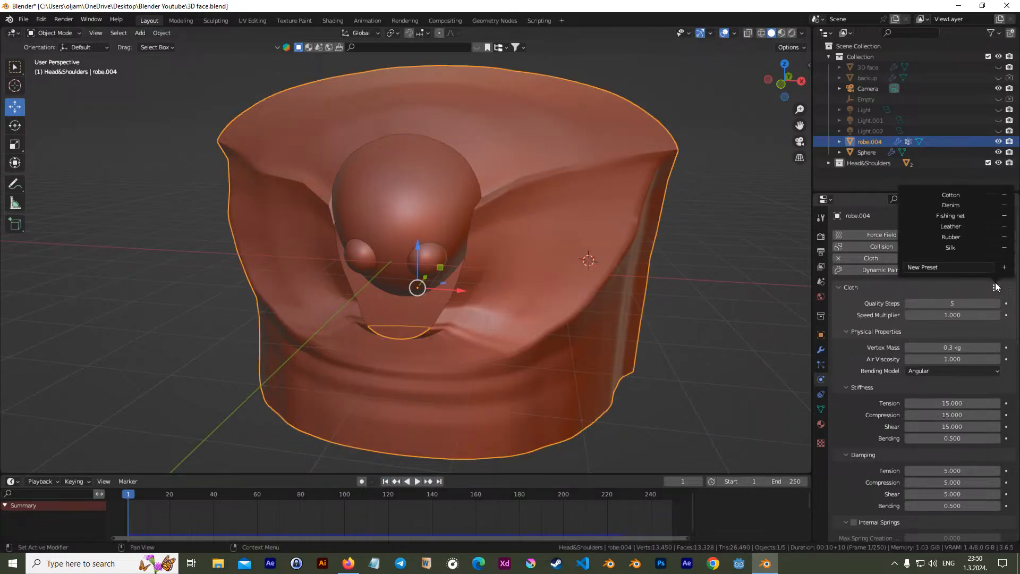
pyautogui.click(970, 247)
pyautogui.click(910, 303)
pyautogui.write('10')
pyautogui.press('Return')
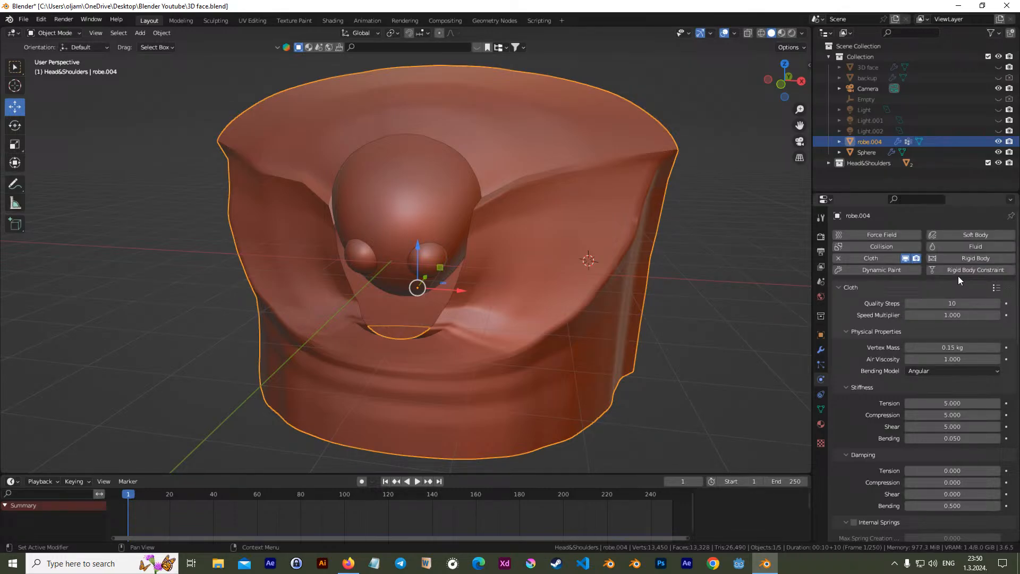
pyautogui.scroll(-10, 876, 314)
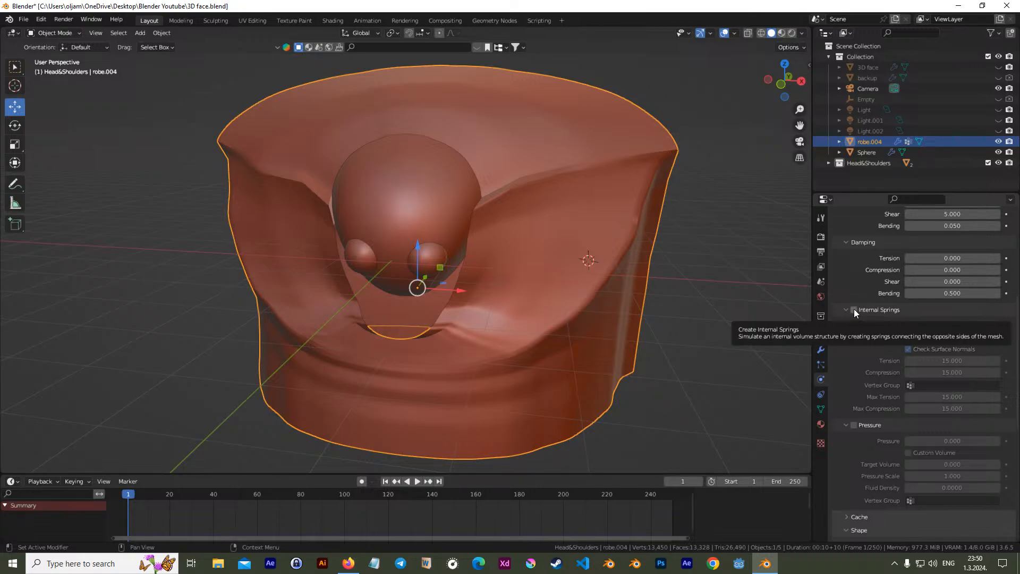
# Enable Internal Springs for the robe's cloth and set its collision Quality to 5
pyautogui.click(854, 309)
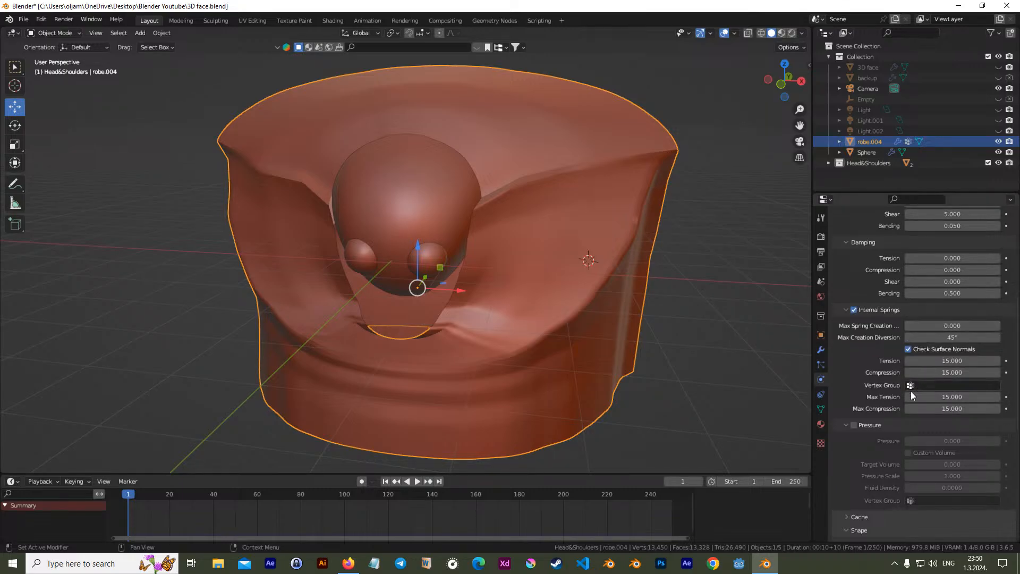
pyautogui.scroll(-5, 901, 388)
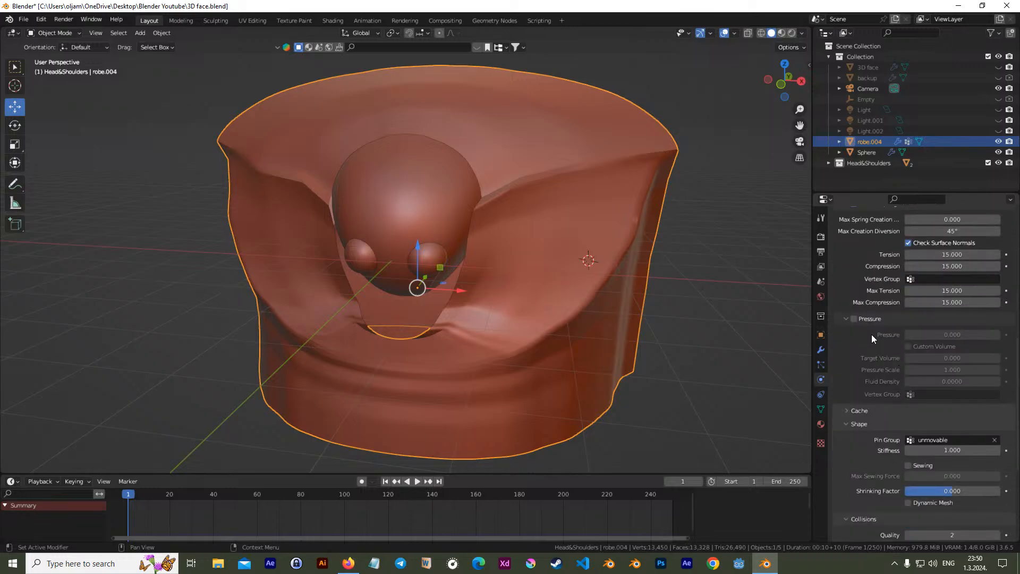
pyautogui.scroll(-8, 865, 339)
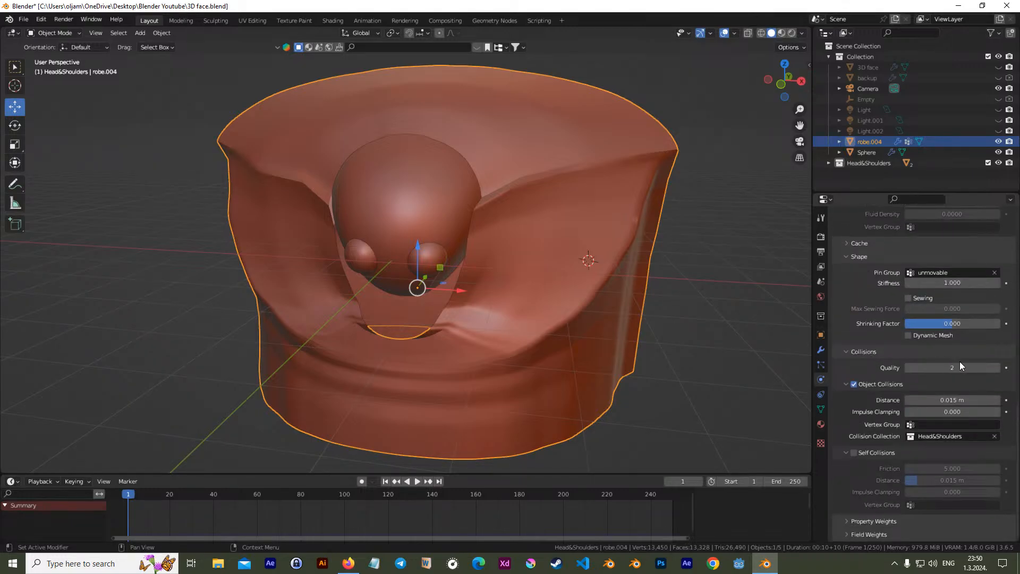
pyautogui.click(965, 367)
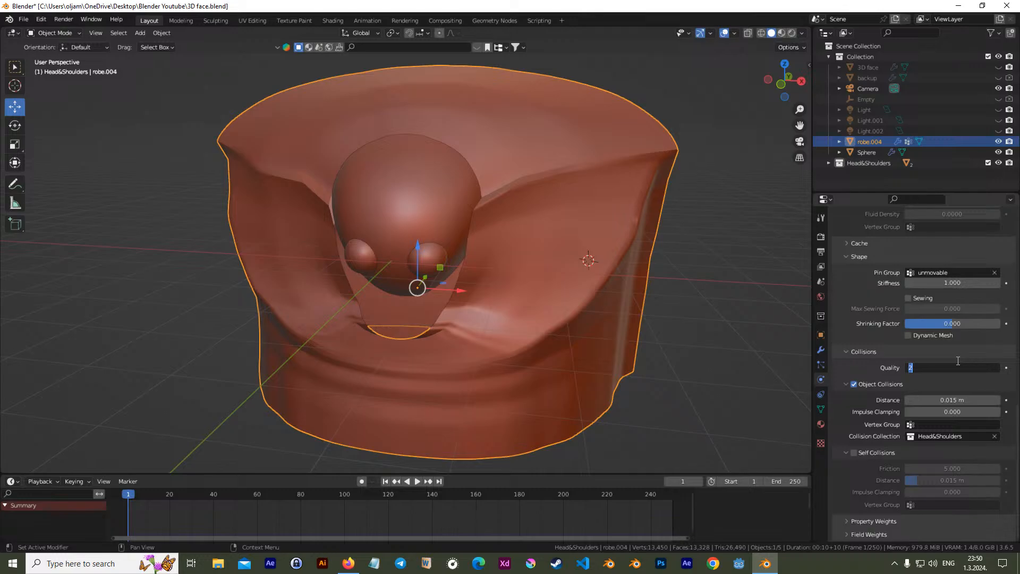
pyautogui.press('Return')
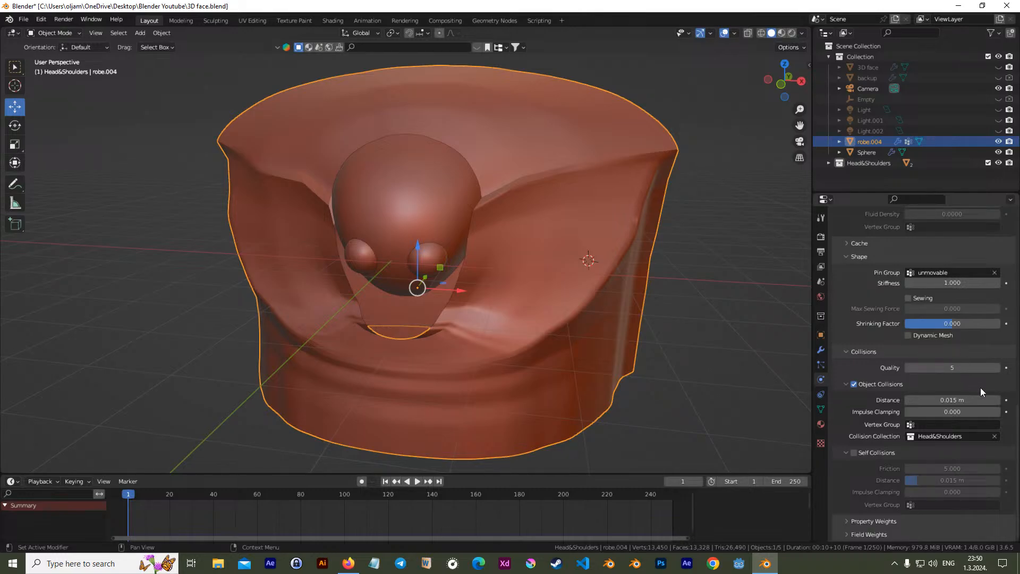
# Set the Object Collisions Distance of the robe's cloth to 0.005 m
pyautogui.click(909, 401)
pyautogui.click(921, 400)
pyautogui.press('Return')
# Enable Self Collisions for the robe's cloth, keep the Friction value, and save the file
pyautogui.click(854, 453)
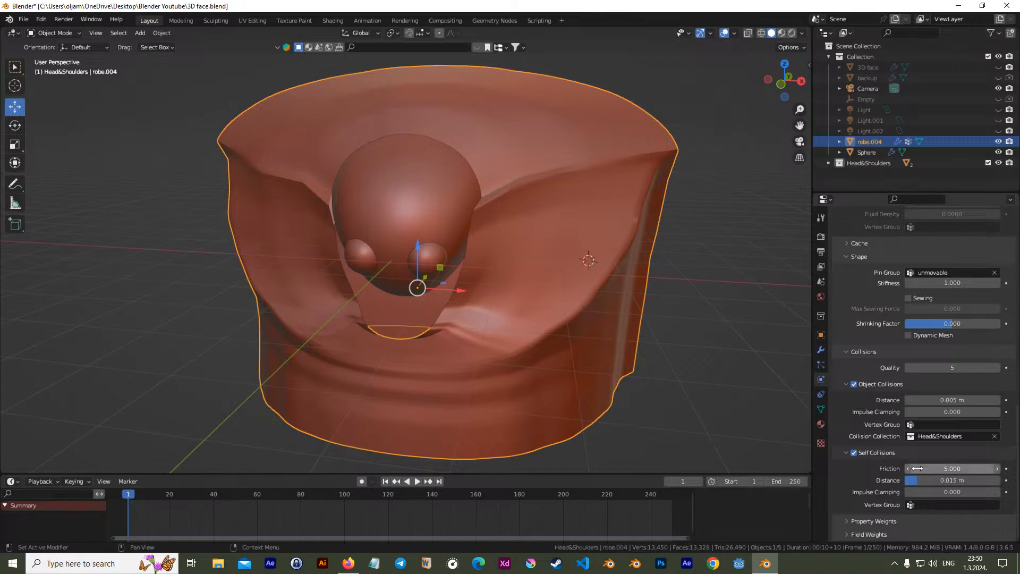
pyautogui.click(913, 468)
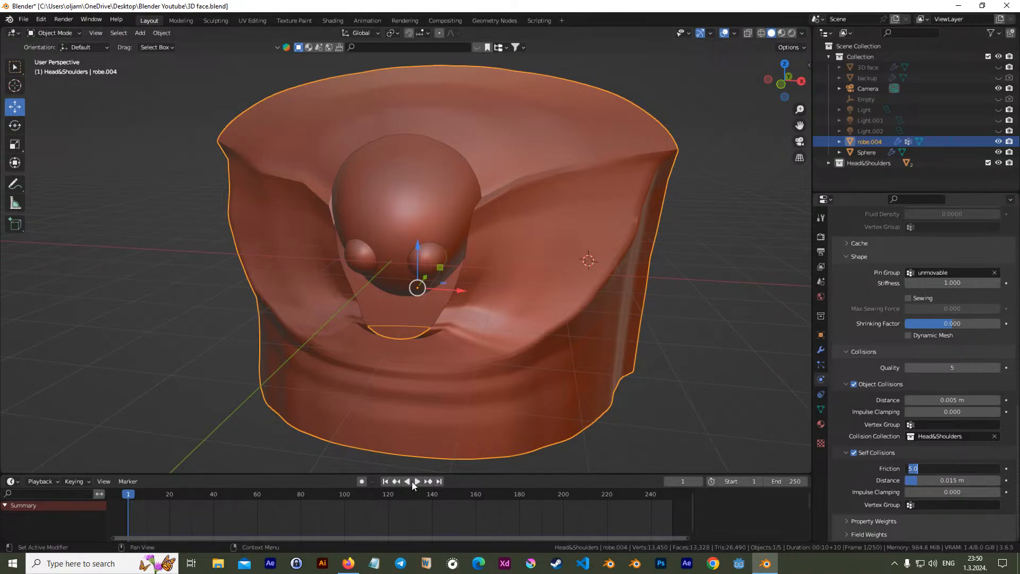
pyautogui.press('Return')
pyautogui.hotkey('ctrl', 's')
# Play the cloth simulation with Internal Springs on, inspect the folds around the neck, and return to frame 1
pyautogui.click(417, 482)
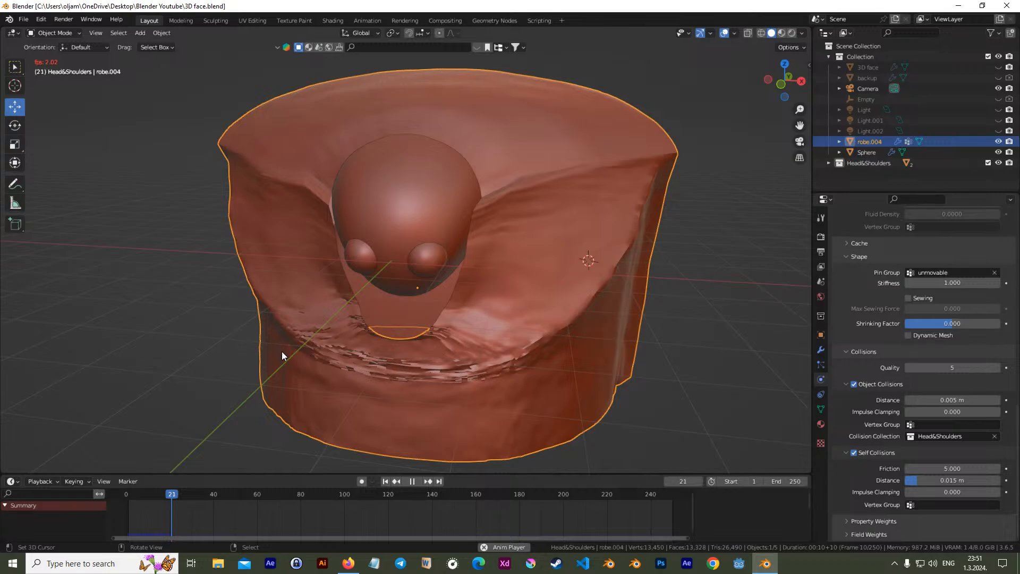
pyautogui.scroll(3, 907, 298)
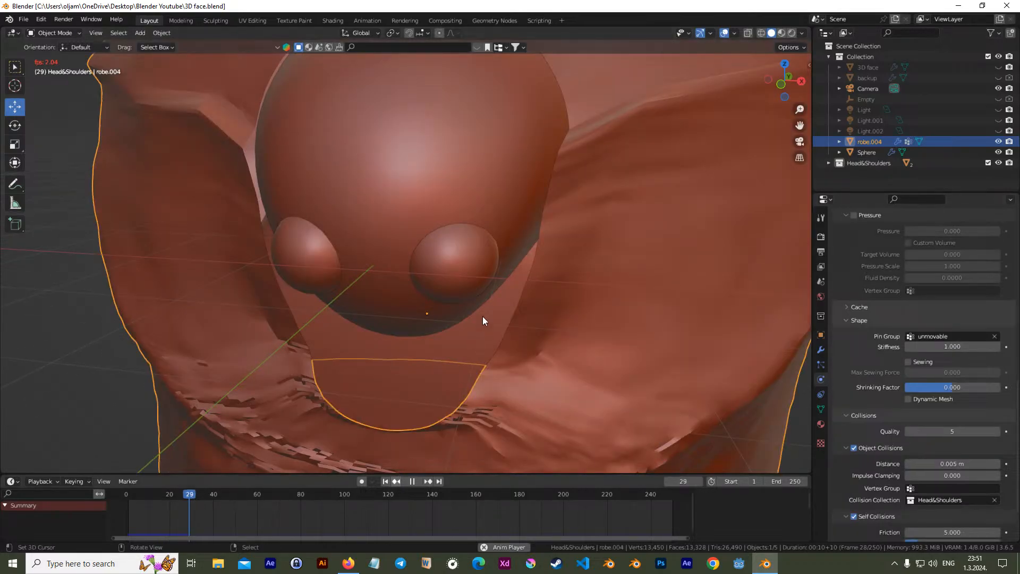
pyautogui.scroll(-3, 912, 304)
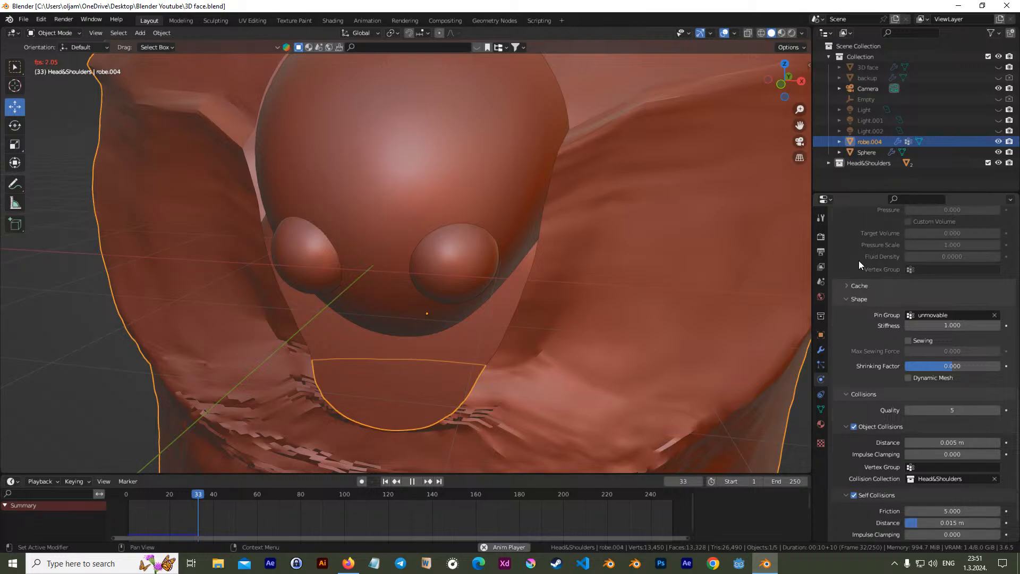
pyautogui.scroll(1, 887, 359)
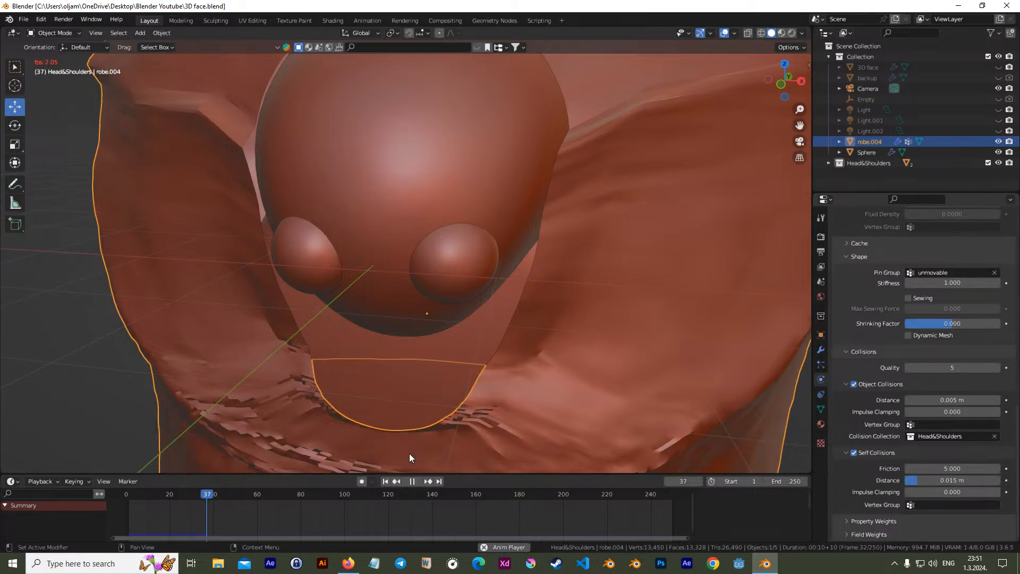
pyautogui.click(413, 482)
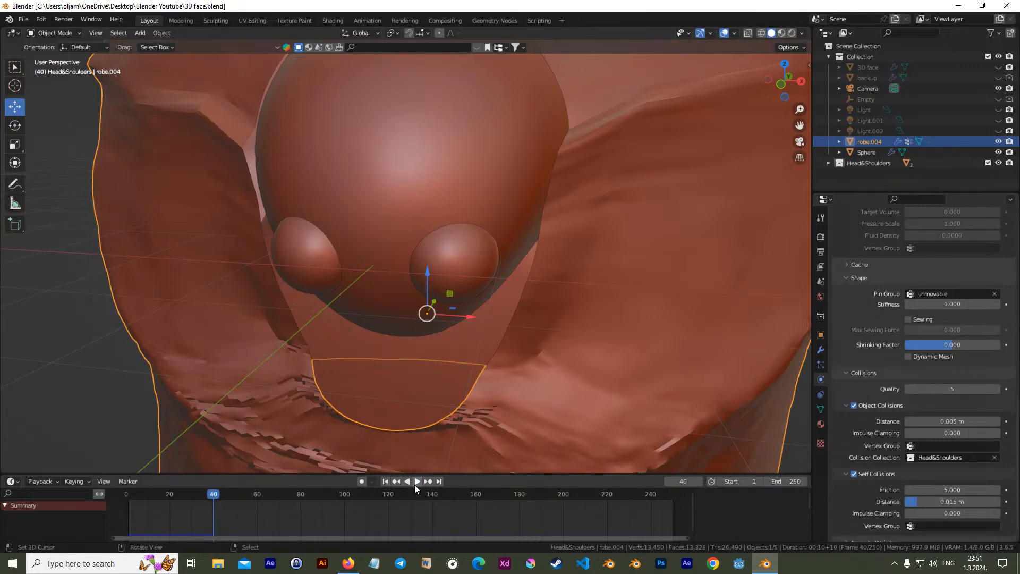
pyautogui.click(386, 482)
# Disable Internal Springs in the robe's cloth settings
pyautogui.scroll(8, 903, 302)
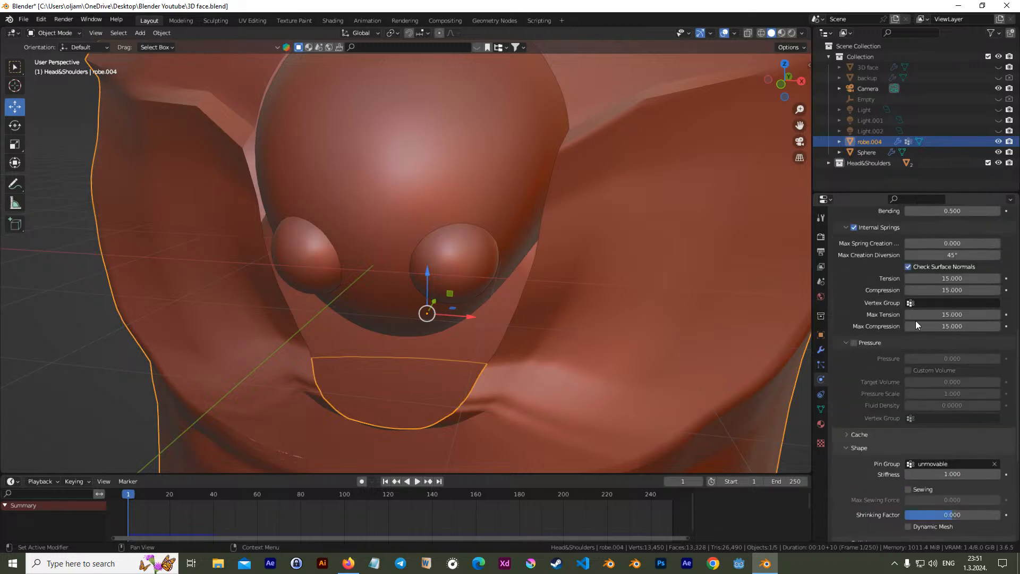
pyautogui.scroll(4, 919, 327)
pyautogui.click(853, 313)
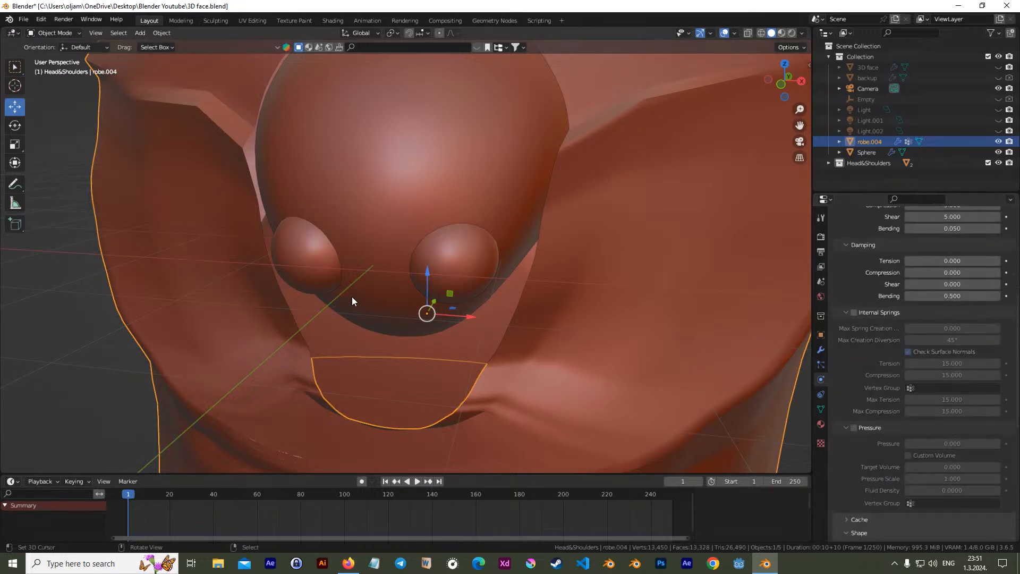
# Play the simulation with Internal Springs off, inspect the draped robe from the side and front, and return to frame 1
pyautogui.scroll(-4, 366, 340)
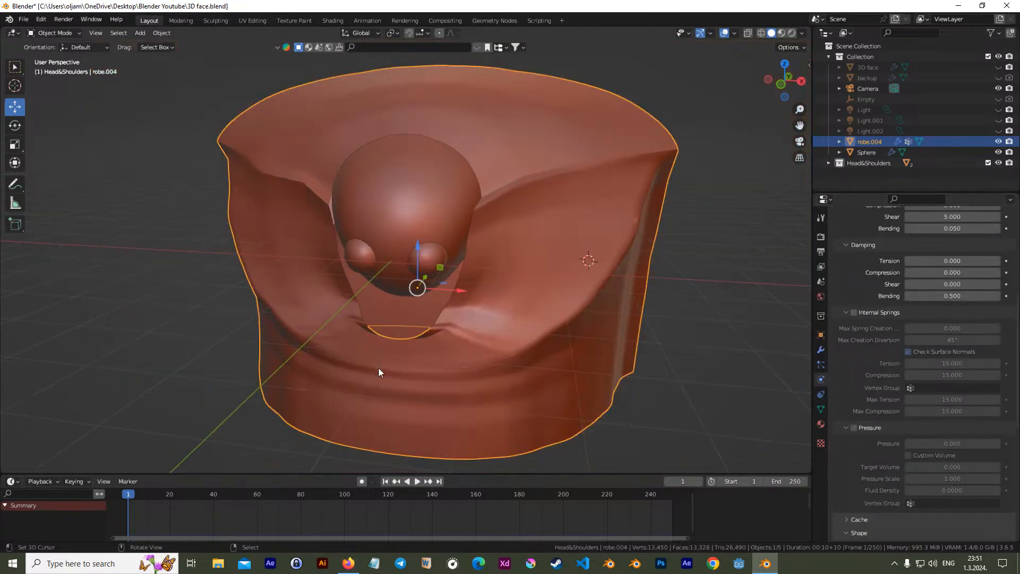
pyautogui.click(418, 482)
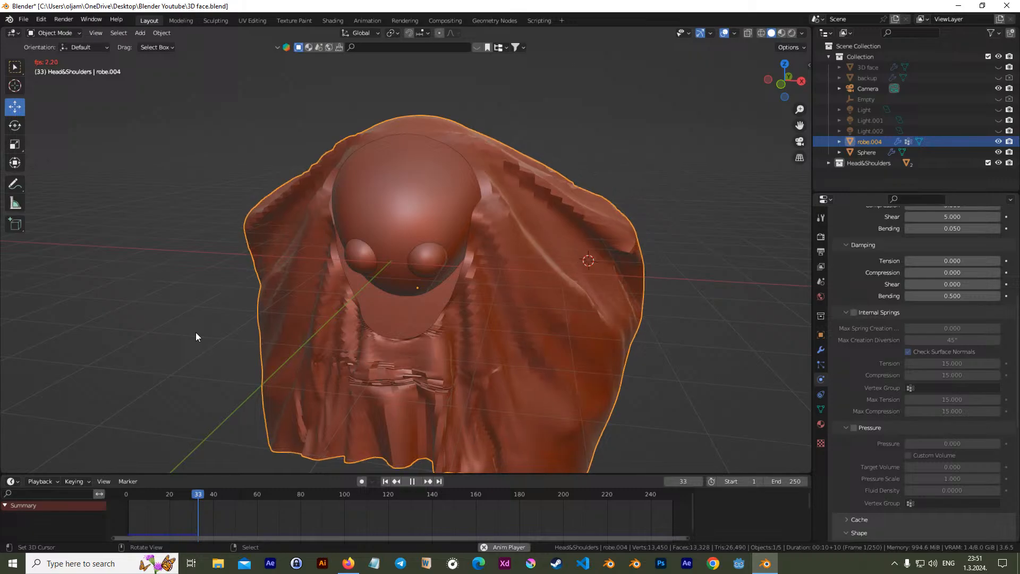
pyautogui.scroll(1, 434, 391)
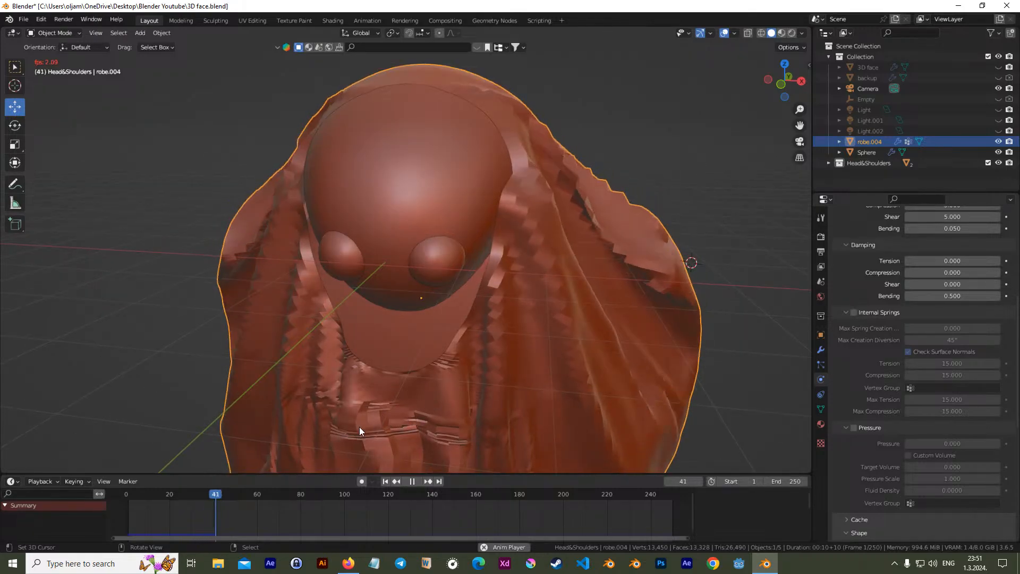
pyautogui.moveTo(419, 410); pyautogui.dragTo(600, 329, button='middle')
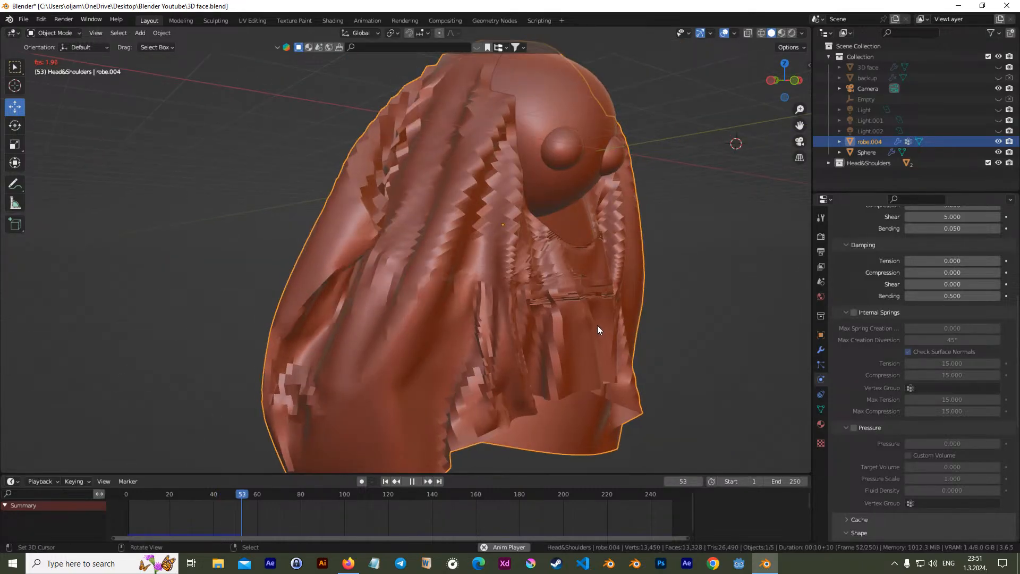
pyautogui.moveTo(567, 290); pyautogui.dragTo(550, 313, button='middle')
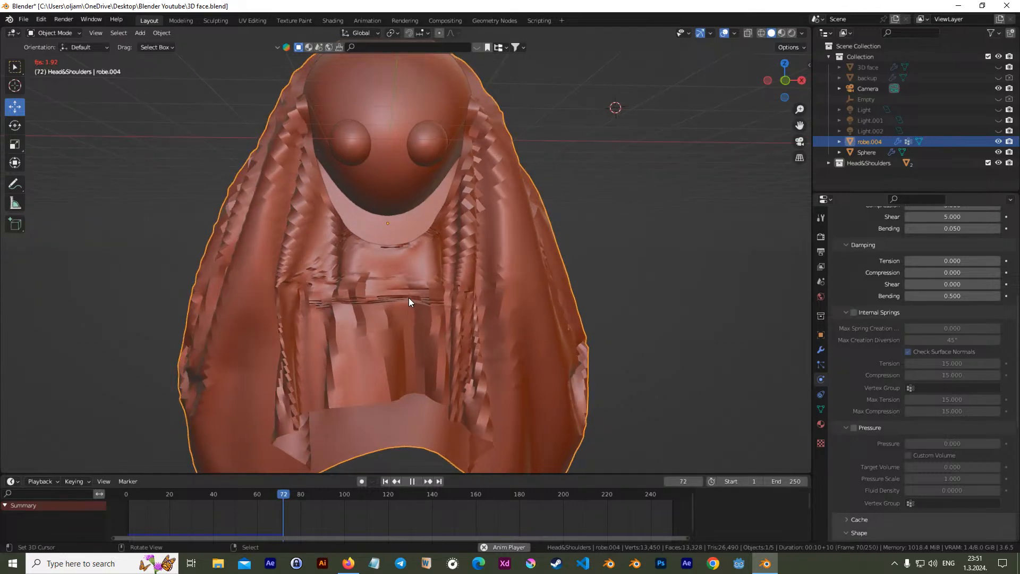
pyautogui.click(412, 481)
pyautogui.click(385, 481)
# Dissolve the selected edge loops along the fold below the robe's neckline in Edit Mode, and return to Object Mode
pyautogui.moveTo(391, 352); pyautogui.dragTo(491, 298, button='middle')
pyautogui.press('Tab')
pyautogui.scroll(2, 400, 316)
pyautogui.scroll(2, 491, 298)
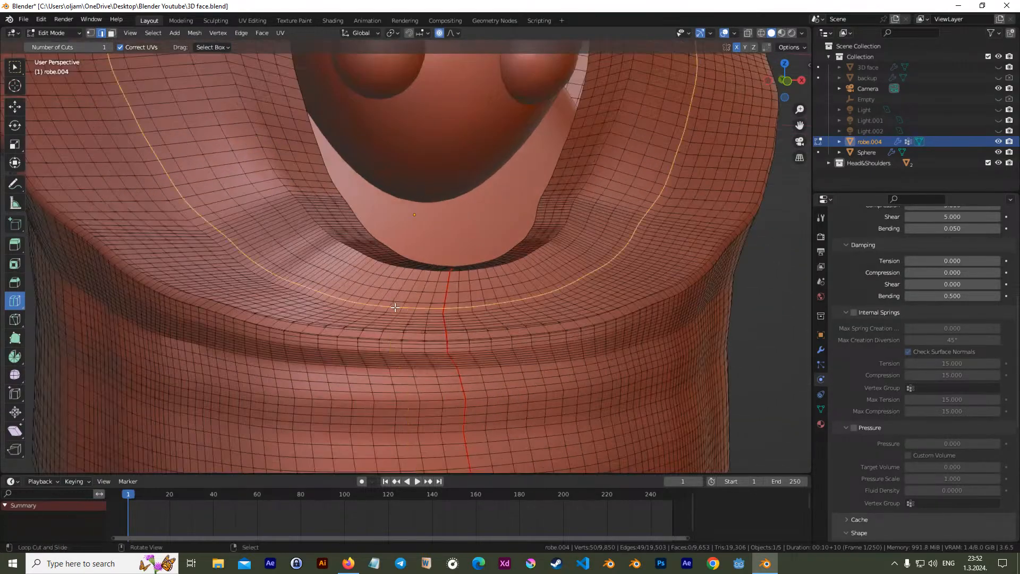
pyautogui.scroll(3, 440, 322)
pyautogui.moveTo(440, 322); pyautogui.dragTo(434, 336, button='middle')
pyautogui.moveTo(504, 339); pyautogui.dragTo(479, 382, button='middle')
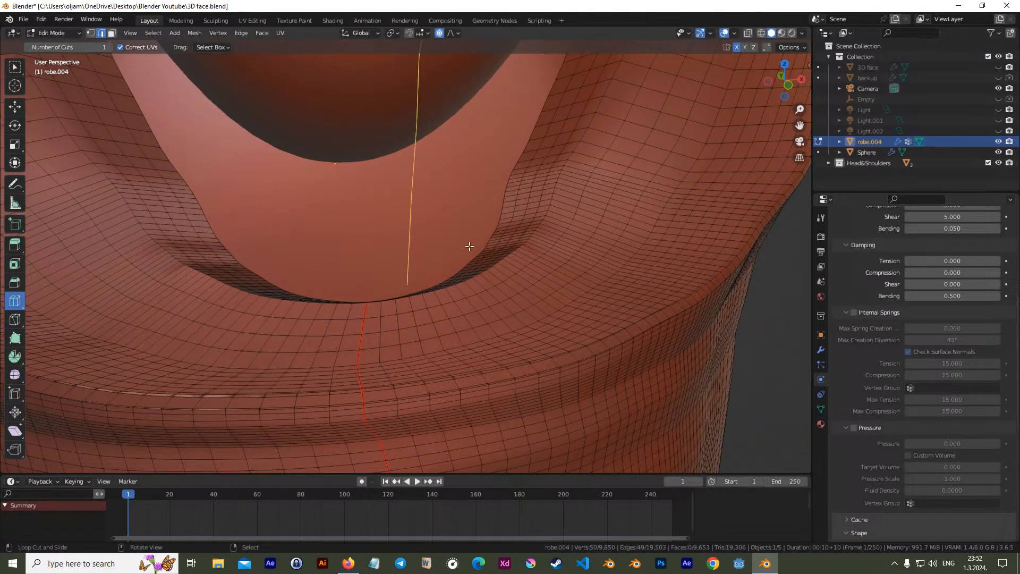
pyautogui.moveTo(541, 355); pyautogui.dragTo(576, 416, button='middle')
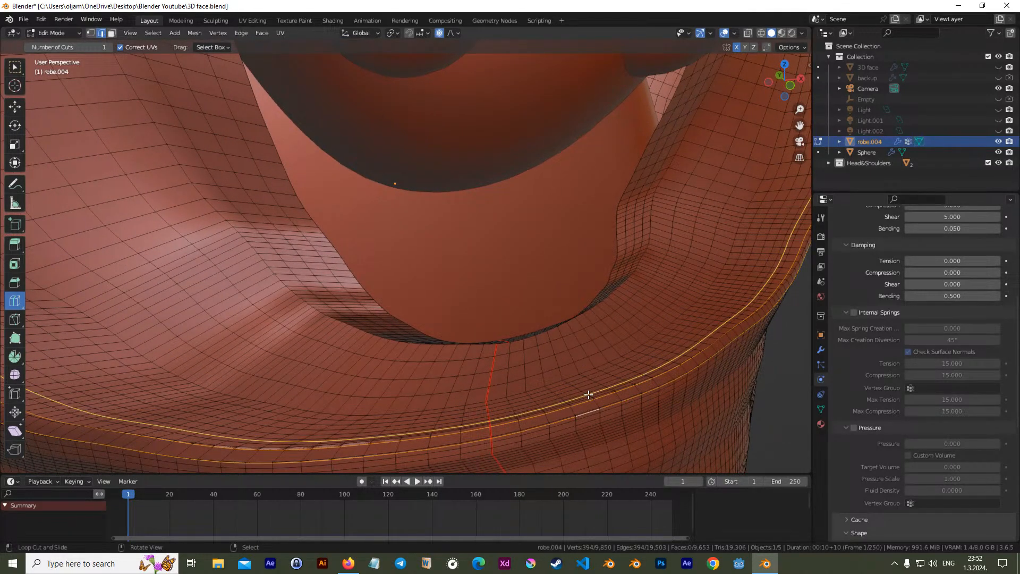
pyautogui.press('x')
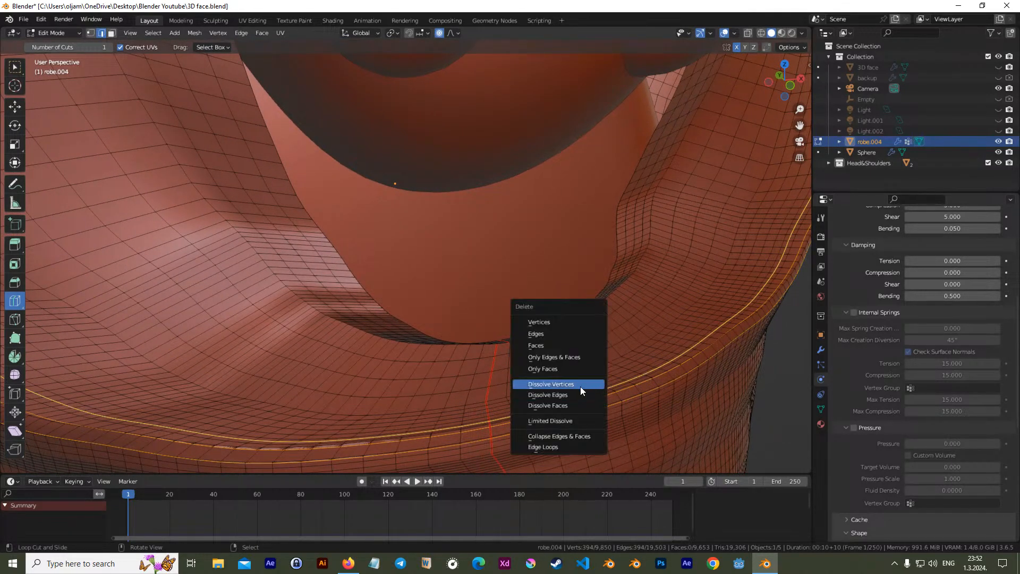
pyautogui.click(575, 396)
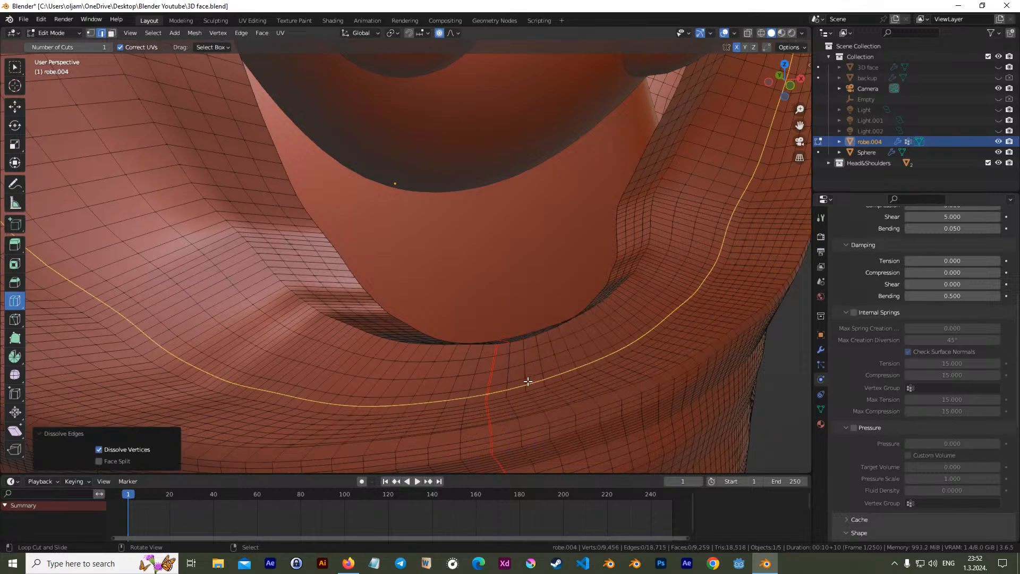
pyautogui.moveTo(455, 417); pyautogui.dragTo(597, 316, button='middle')
pyautogui.press('Tab')
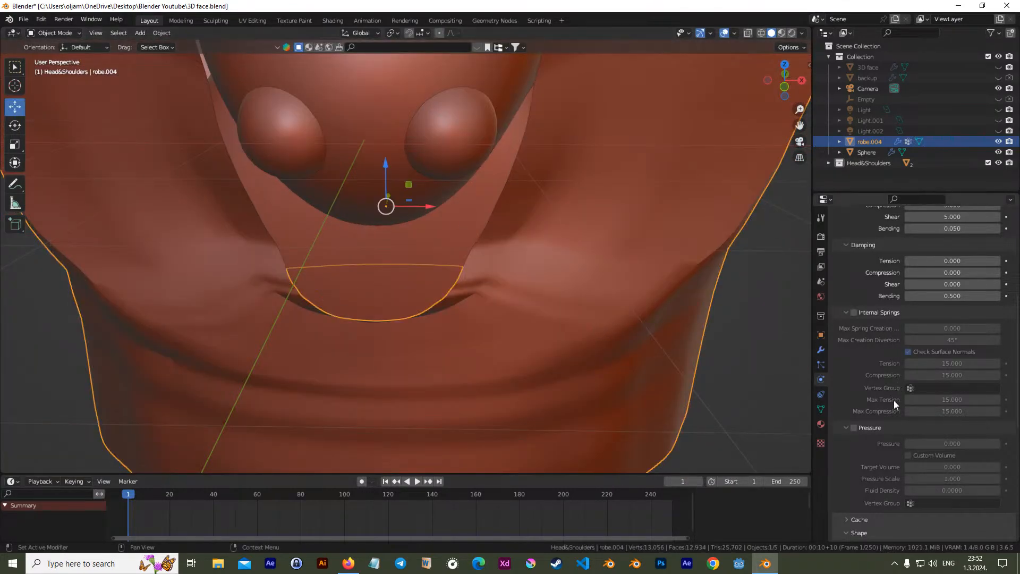
# Review the robe's cloth settings, expand the Cache section, and disable Object Collisions
pyautogui.scroll(-13, 898, 409)
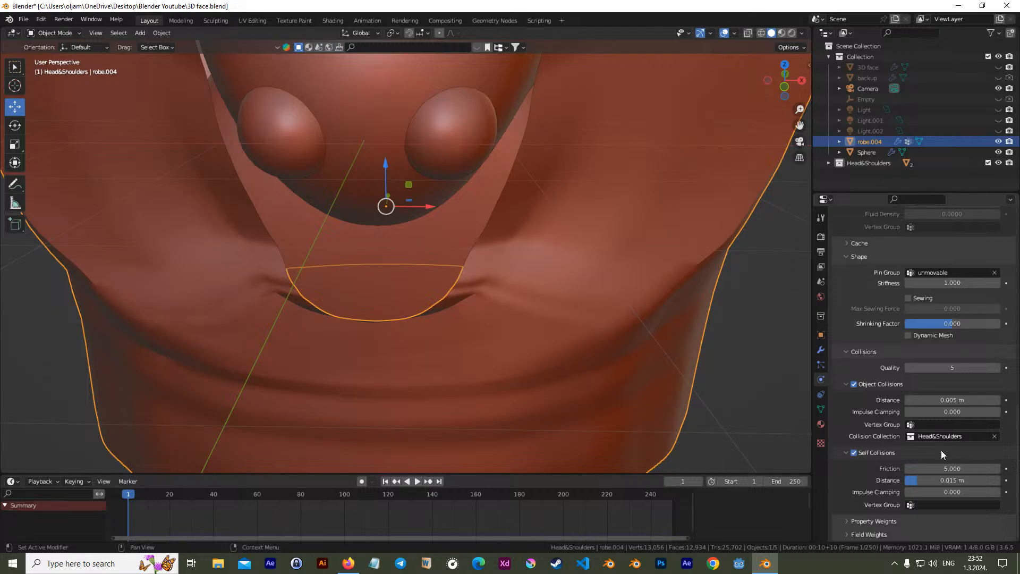
pyautogui.scroll(15, 943, 404)
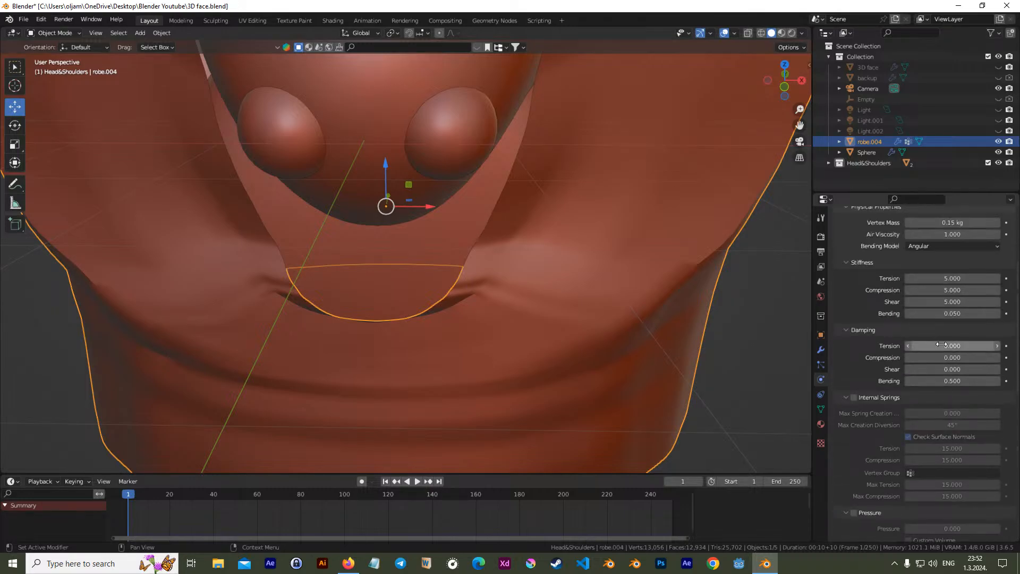
pyautogui.scroll(-5, 941, 344)
pyautogui.scroll(-7, 911, 404)
pyautogui.click(846, 345)
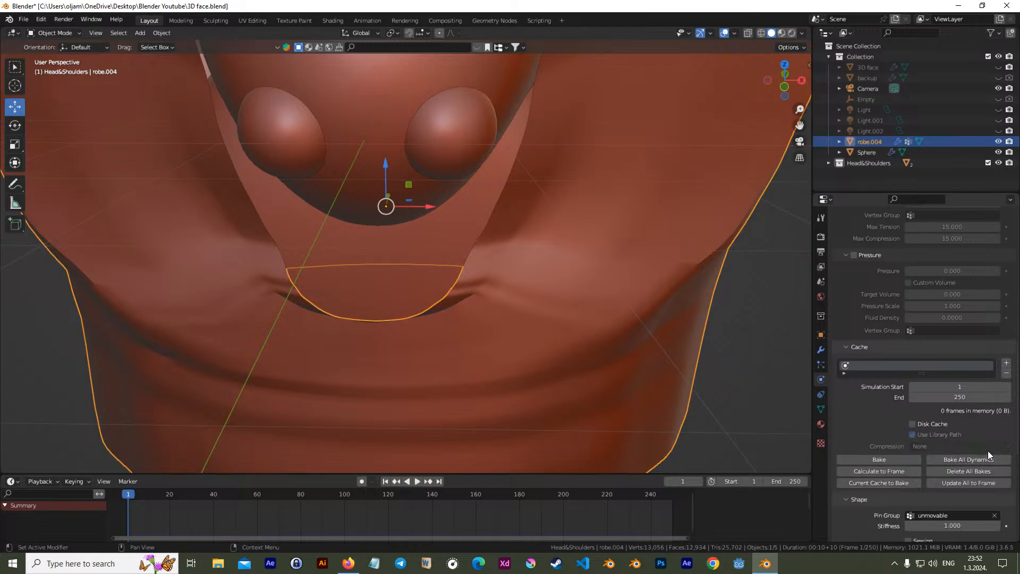
pyautogui.scroll(-5, 930, 456)
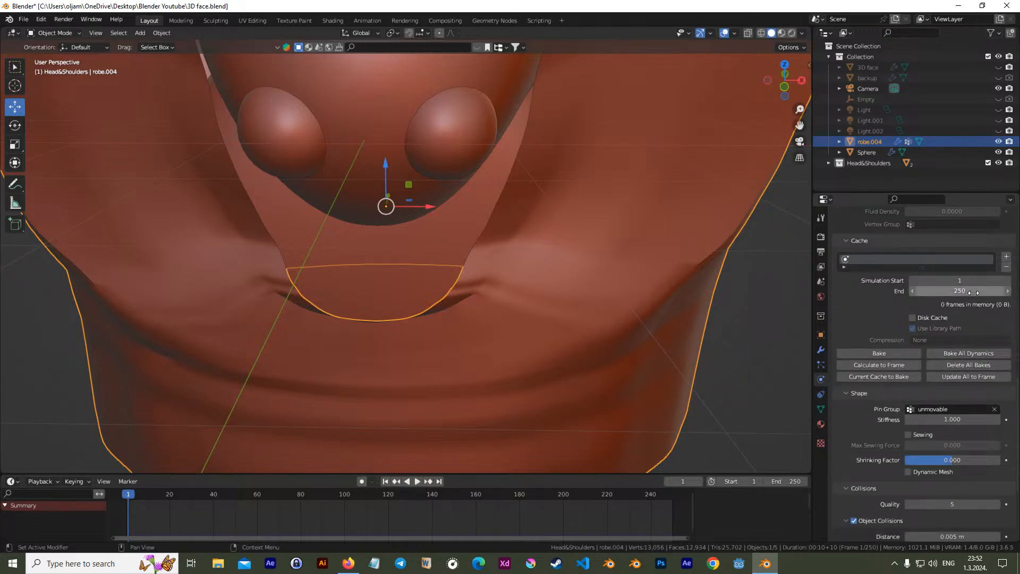
pyautogui.scroll(-4, 878, 445)
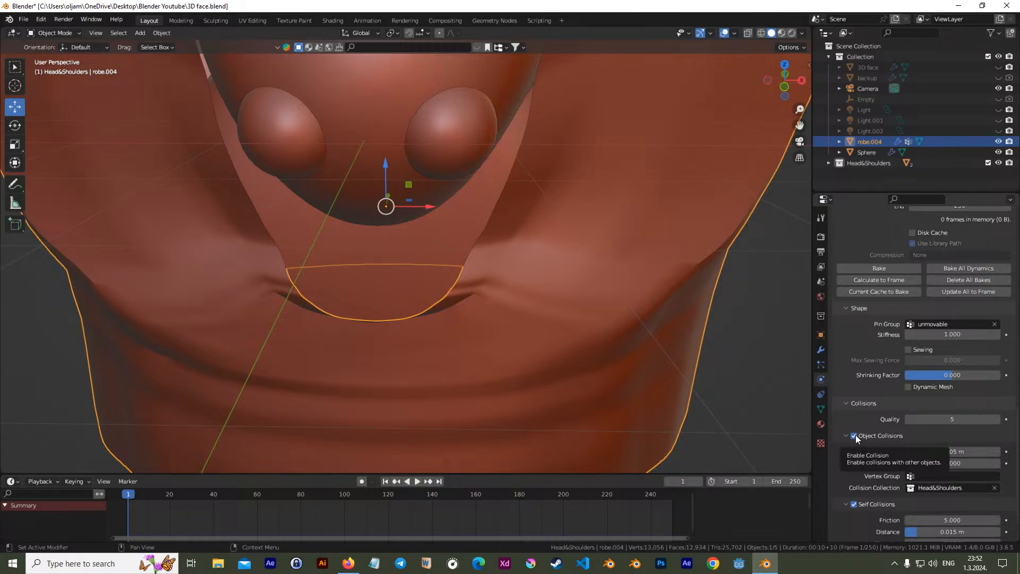
pyautogui.click(854, 436)
# Play the simulation without Object Collisions, inspect how the robe falls over the head and shoulders, and stop playback
pyautogui.click(417, 482)
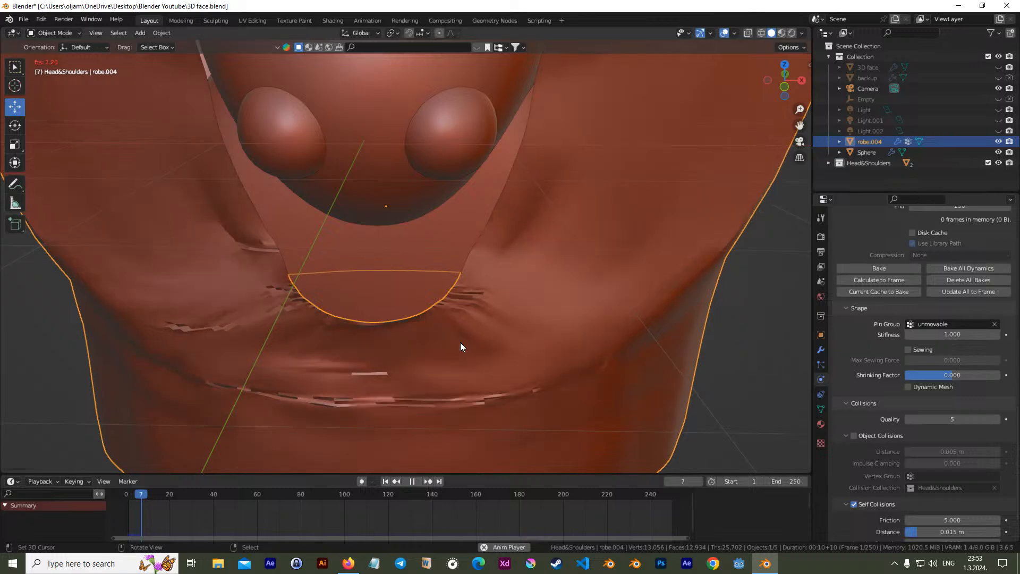
pyautogui.scroll(-6, 481, 336)
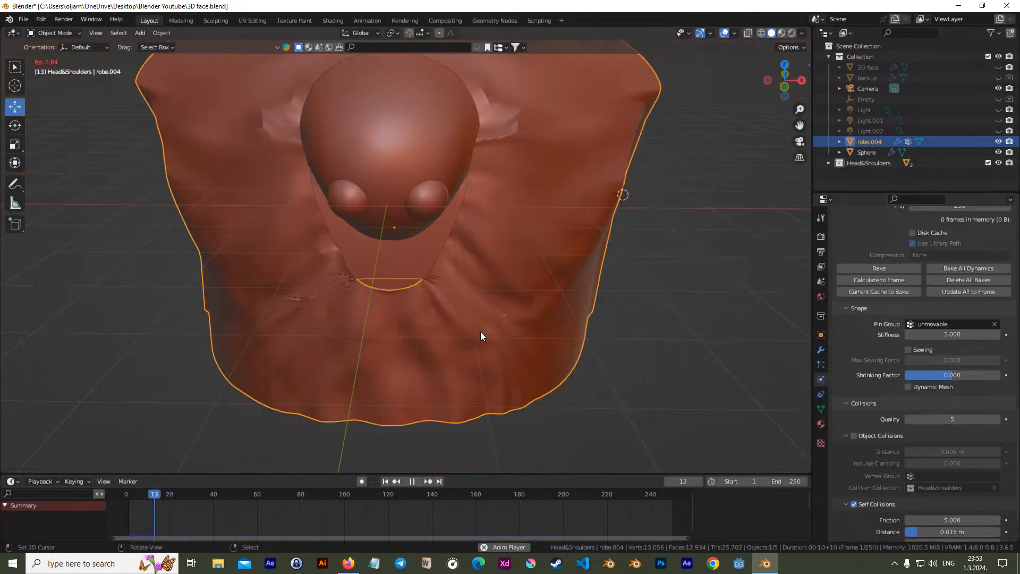
pyautogui.moveTo(480, 334); pyautogui.dragTo(477, 258, button='middle')
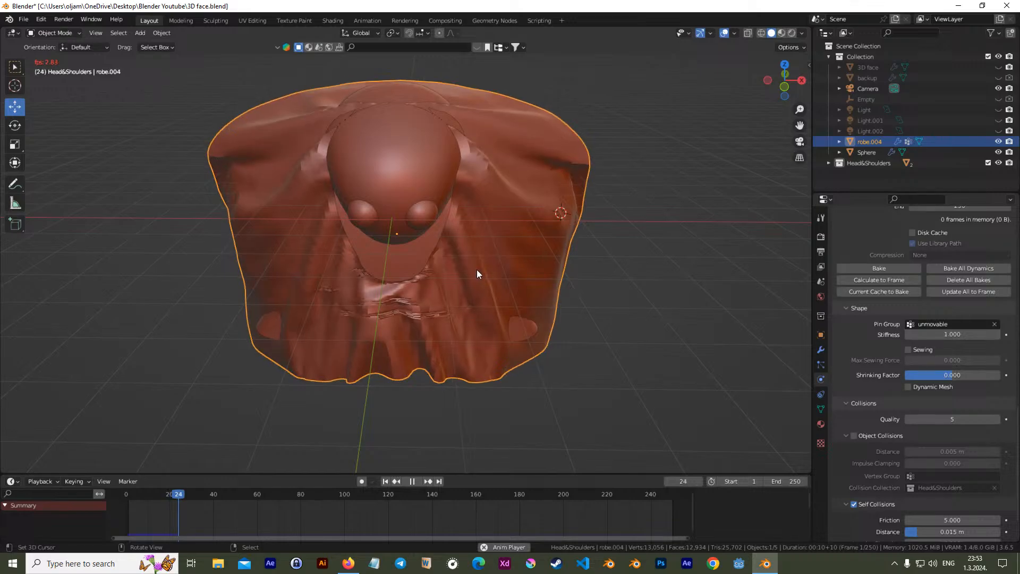
pyautogui.moveTo(419, 313); pyautogui.dragTo(420, 296, button='middle')
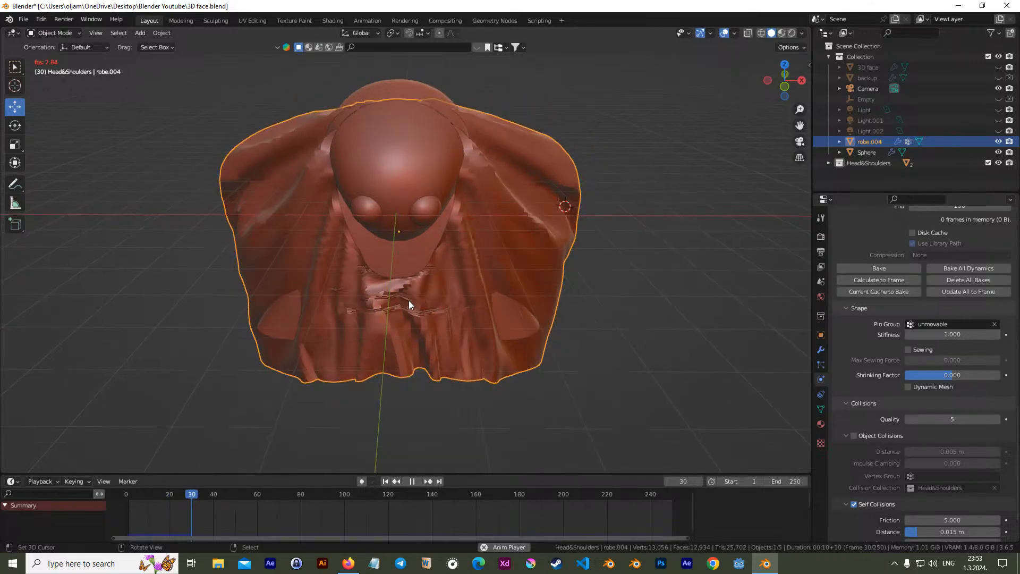
pyautogui.click(412, 481)
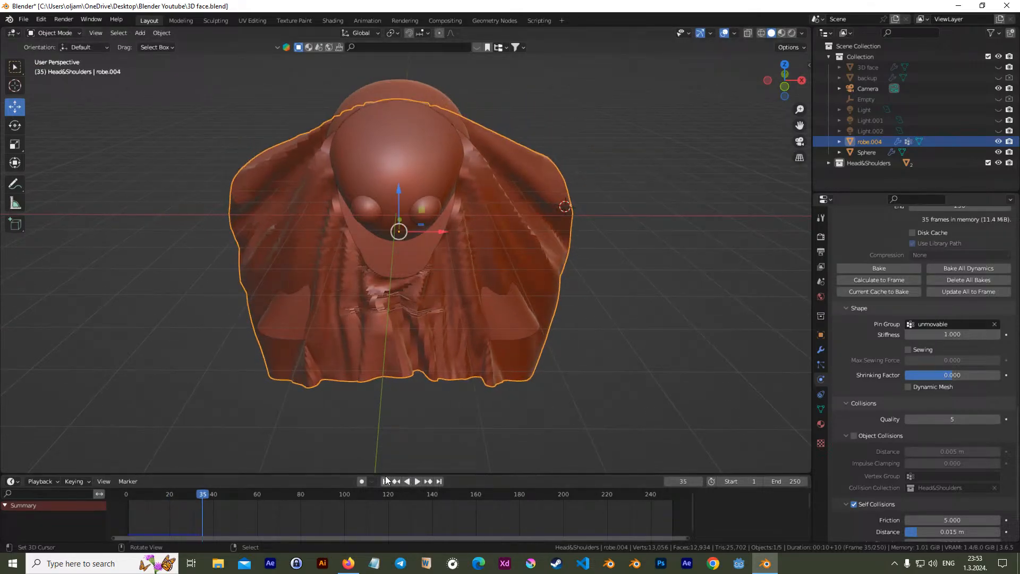
# Return to frame 1, re-enable the robe's Object Collisions with a distance of 0.015 m, and disable Self Collisions
pyautogui.click(386, 481)
pyautogui.moveTo(487, 312); pyautogui.dragTo(526, 348, button='middle')
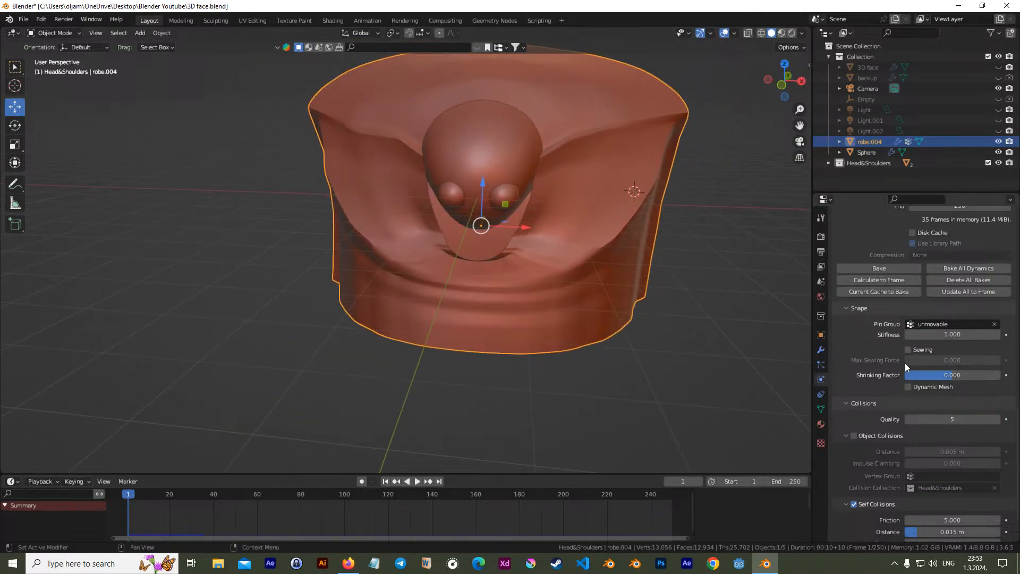
pyautogui.click(854, 436)
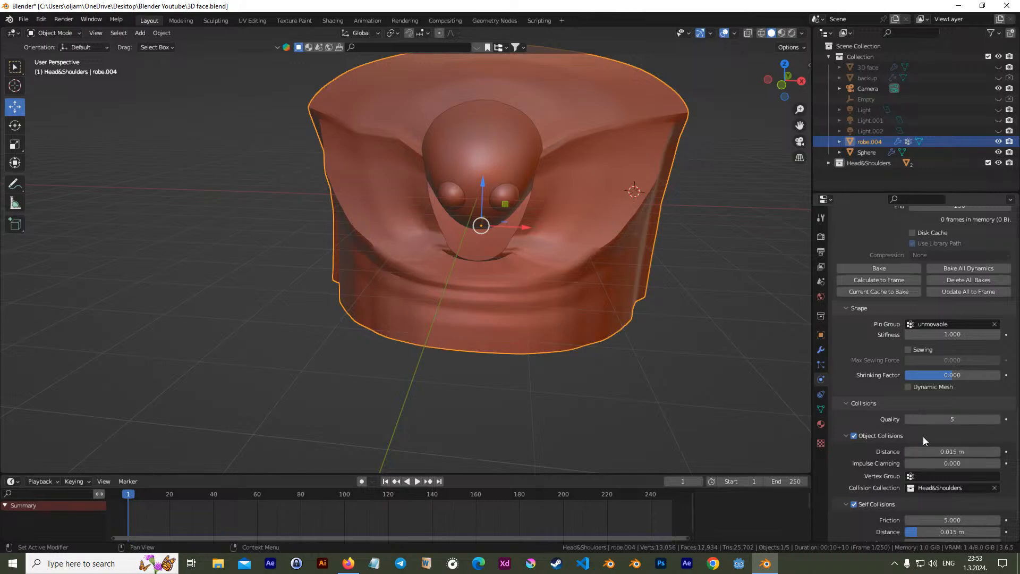
pyautogui.scroll(-3, 951, 407)
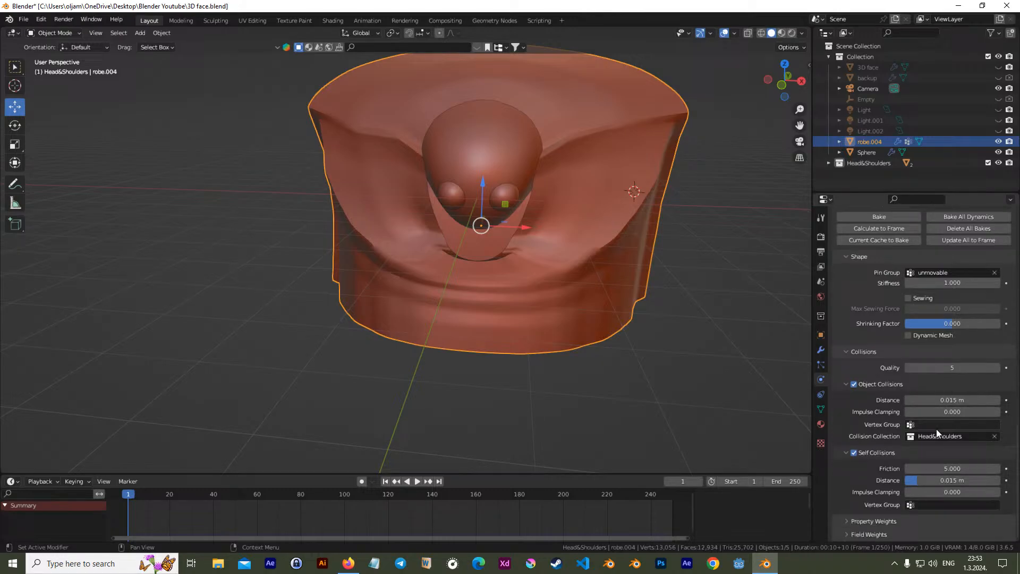
pyautogui.click(854, 456)
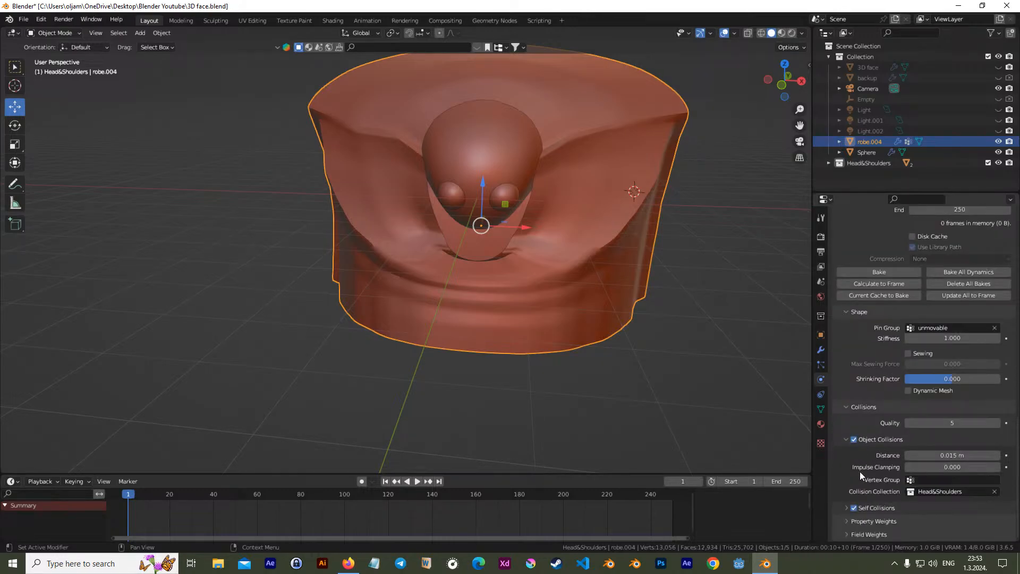
pyautogui.click(845, 508)
pyautogui.scroll(-2, 884, 495)
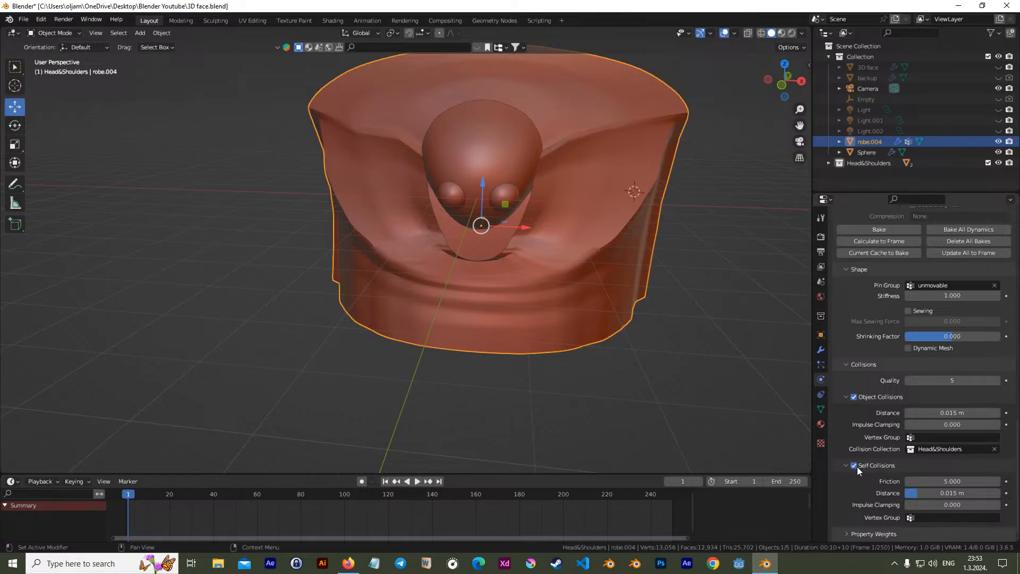
pyautogui.click(854, 466)
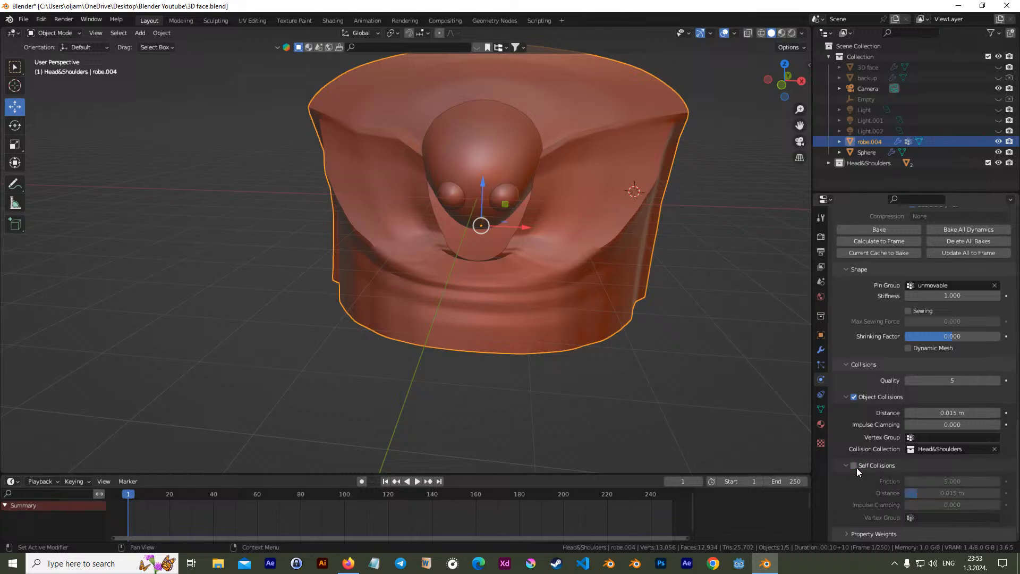
# Play the simulation without Self Collisions, inspect the draped robe from both sides, and return to frame 1
pyautogui.click(417, 482)
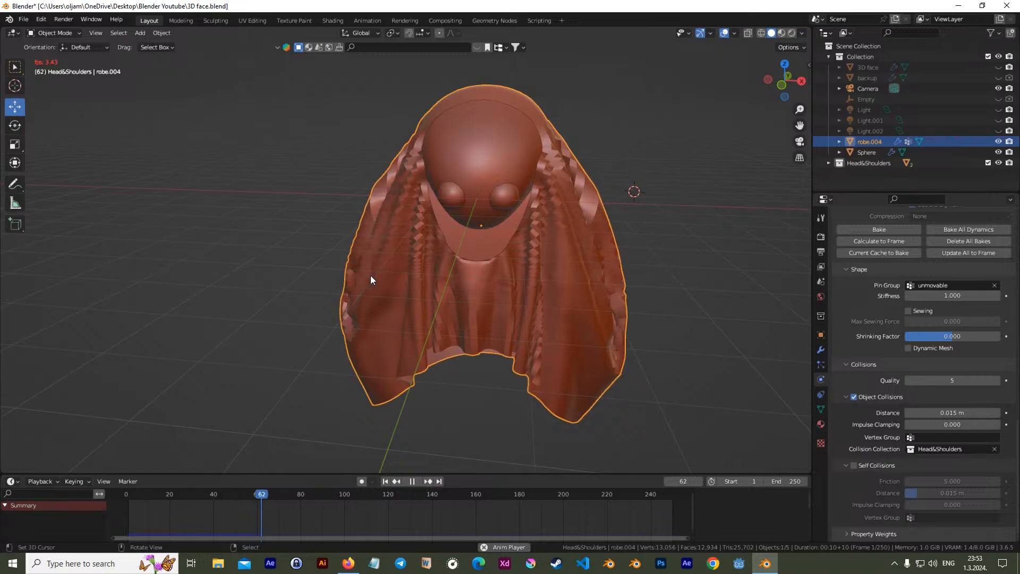
pyautogui.moveTo(424, 275); pyautogui.dragTo(372, 256, button='middle')
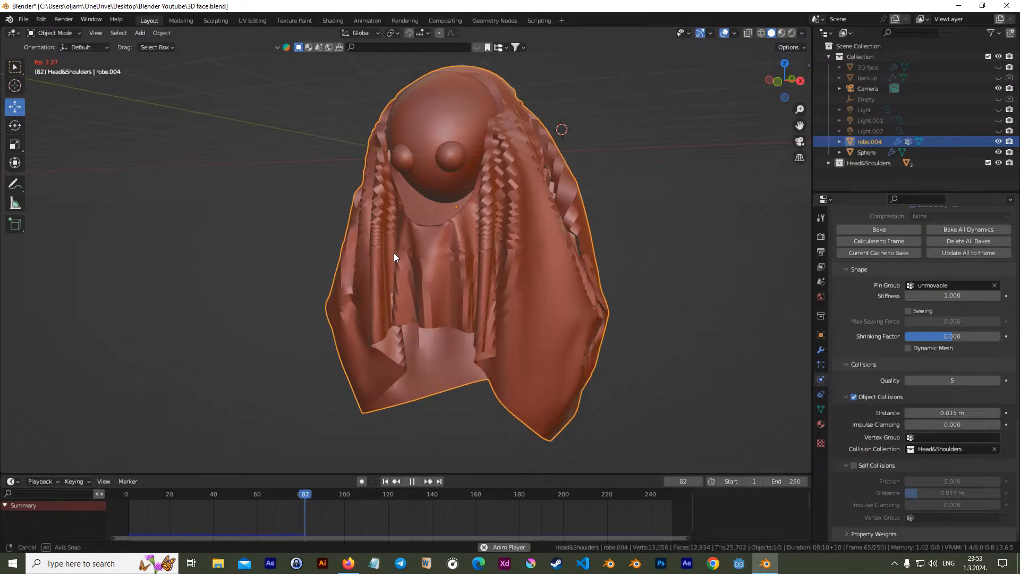
pyautogui.scroll(2, 498, 231)
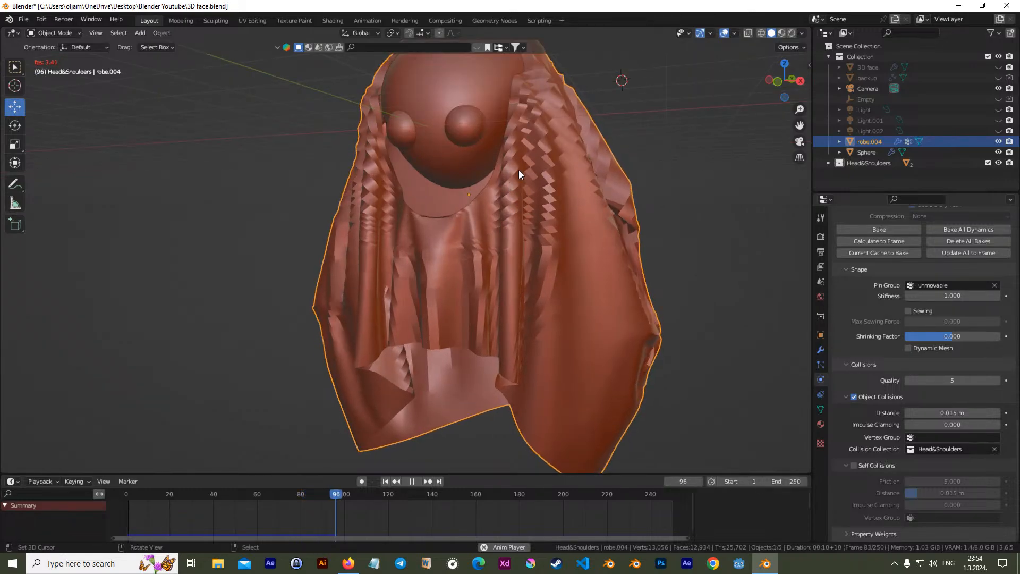
pyautogui.moveTo(480, 273); pyautogui.dragTo(502, 274, button='middle')
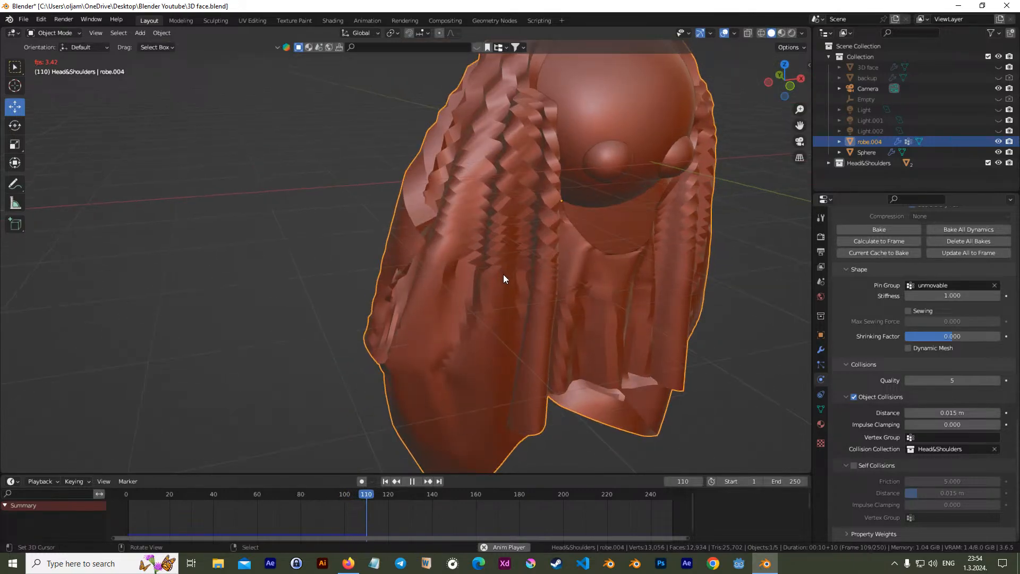
pyautogui.click(412, 481)
pyautogui.click(386, 481)
pyautogui.moveTo(434, 388); pyautogui.dragTo(477, 289, button='middle')
# Add single-cut edge loops around the robe's hood and shoulder folds in Edit Mode, and return to Object Mode
pyautogui.press('Tab')
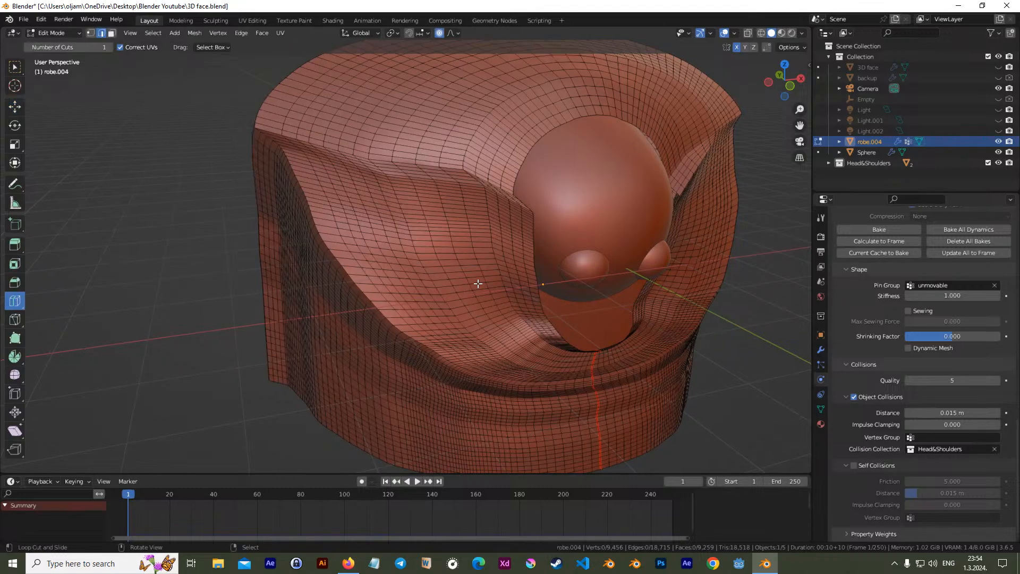
pyautogui.click(481, 231)
pyautogui.moveTo(482, 231); pyautogui.dragTo(514, 250, button='middle')
pyautogui.moveTo(228, 226); pyautogui.dragTo(349, 219, button='middle')
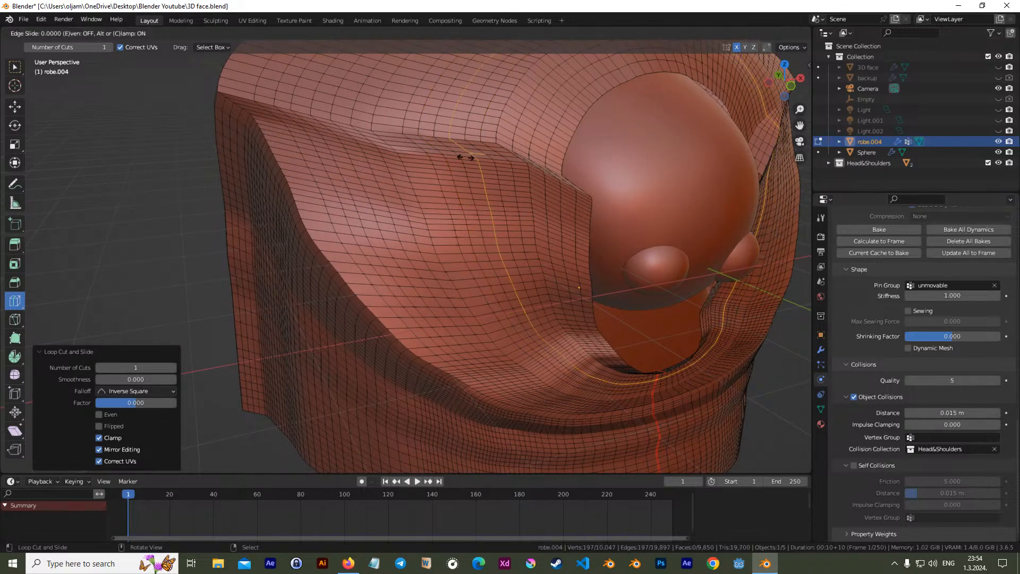
pyautogui.click(392, 155)
pyautogui.moveTo(388, 154); pyautogui.dragTo(322, 220, button='middle')
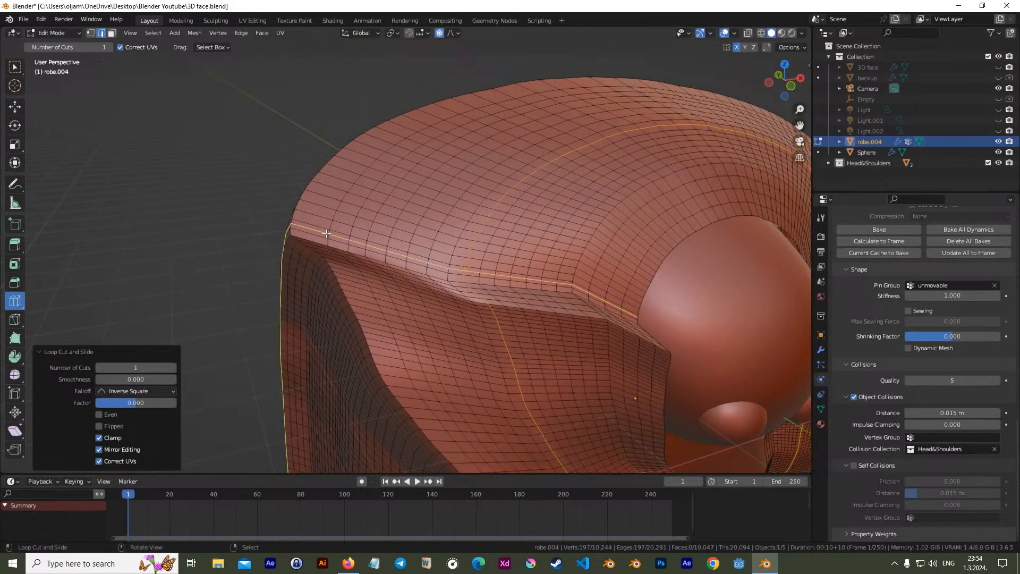
pyautogui.moveTo(320, 219); pyautogui.dragTo(406, 266)
pyautogui.moveTo(406, 266); pyautogui.dragTo(460, 230, button='middle')
pyautogui.click(492, 187)
pyautogui.moveTo(549, 273); pyautogui.dragTo(498, 279, button='middle')
pyautogui.scroll(-5, 499, 279)
pyautogui.press('Tab')
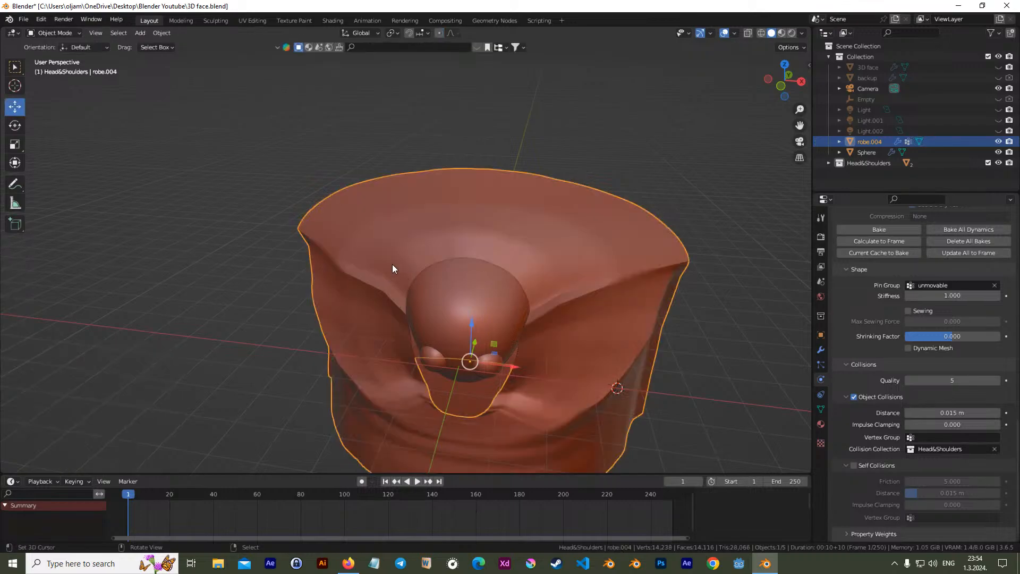
# Subdivide the entire robe mesh in Edit Mode, return to Object Mode, and save the file
pyautogui.moveTo(392, 264); pyautogui.dragTo(441, 253, button='middle')
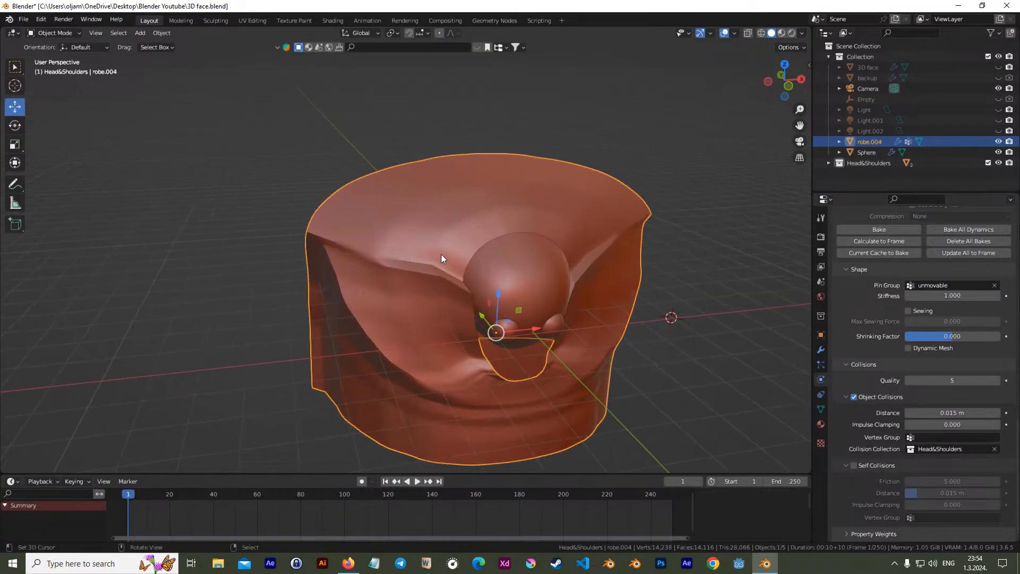
pyautogui.hotkey('alt', 'a')
pyautogui.press('a')
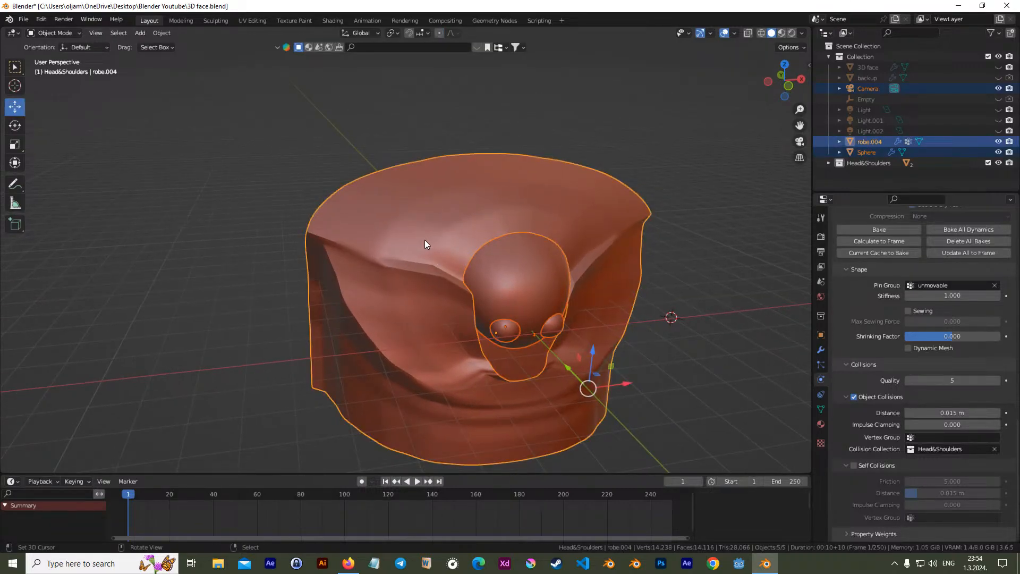
pyautogui.click(422, 234)
pyautogui.press('Tab')
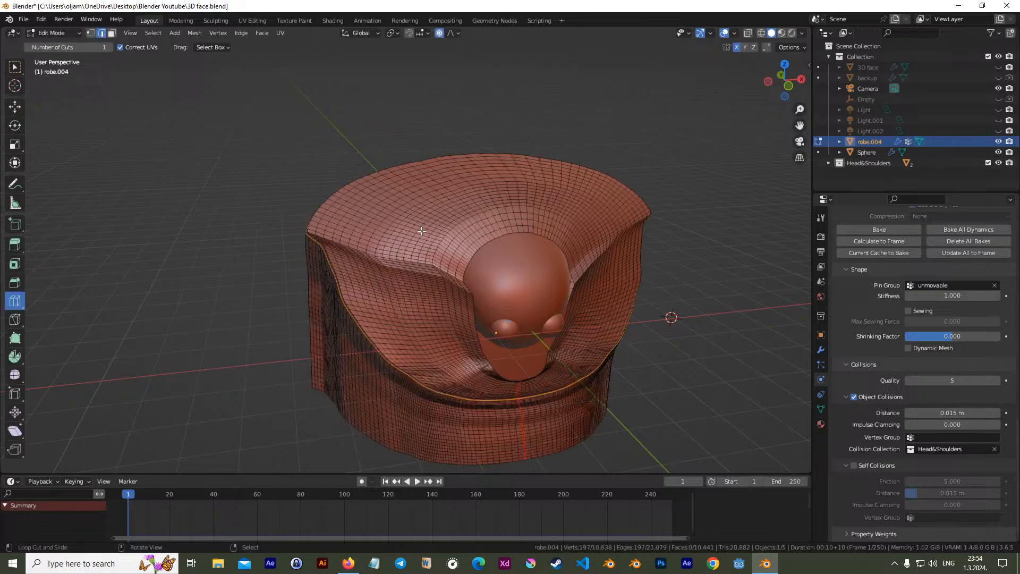
pyautogui.press('a')
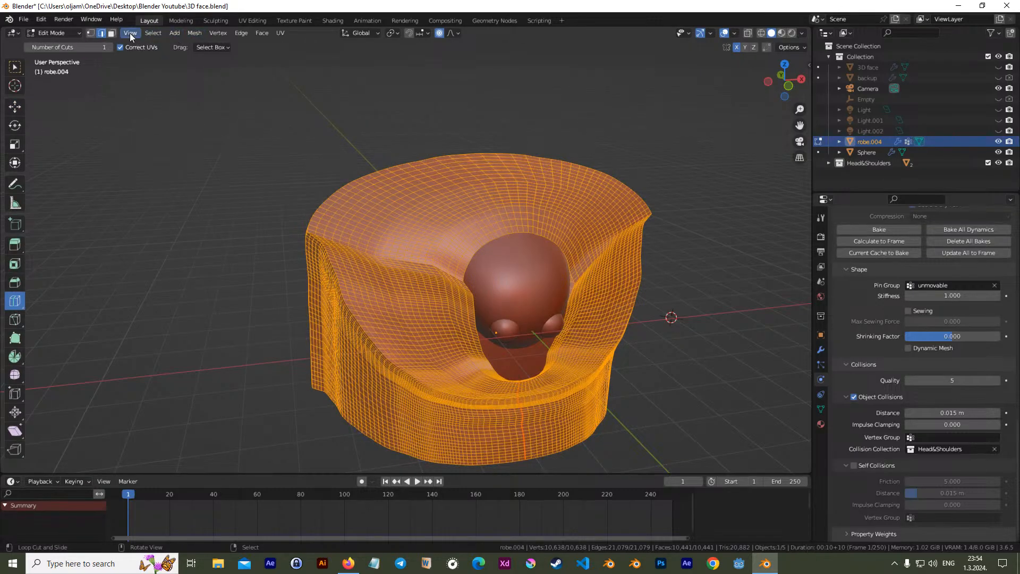
pyautogui.rightClick(247, 157)
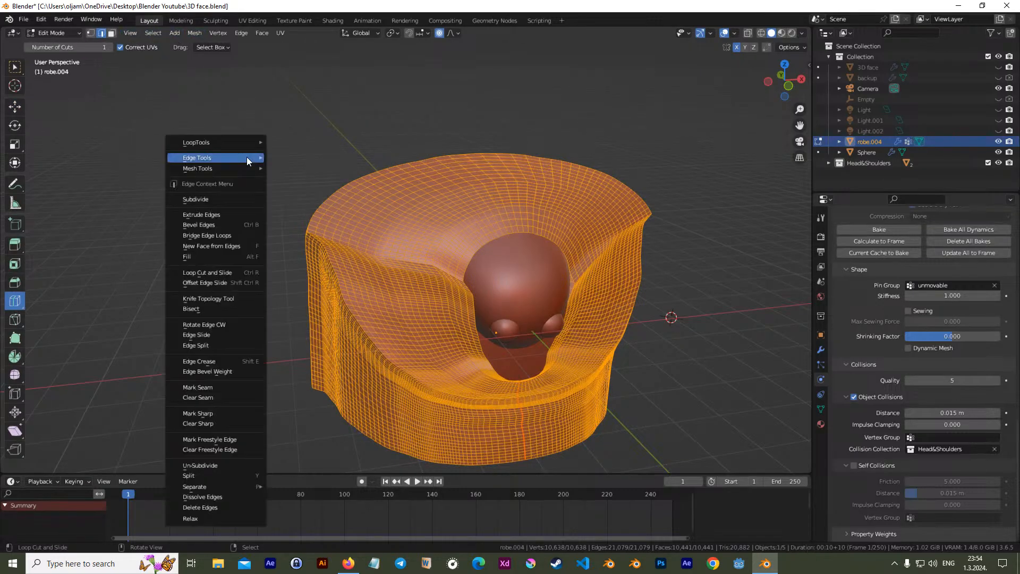
pyautogui.click(213, 196)
pyautogui.moveTo(213, 196); pyautogui.dragTo(389, 232, button='middle')
pyautogui.press('Tab')
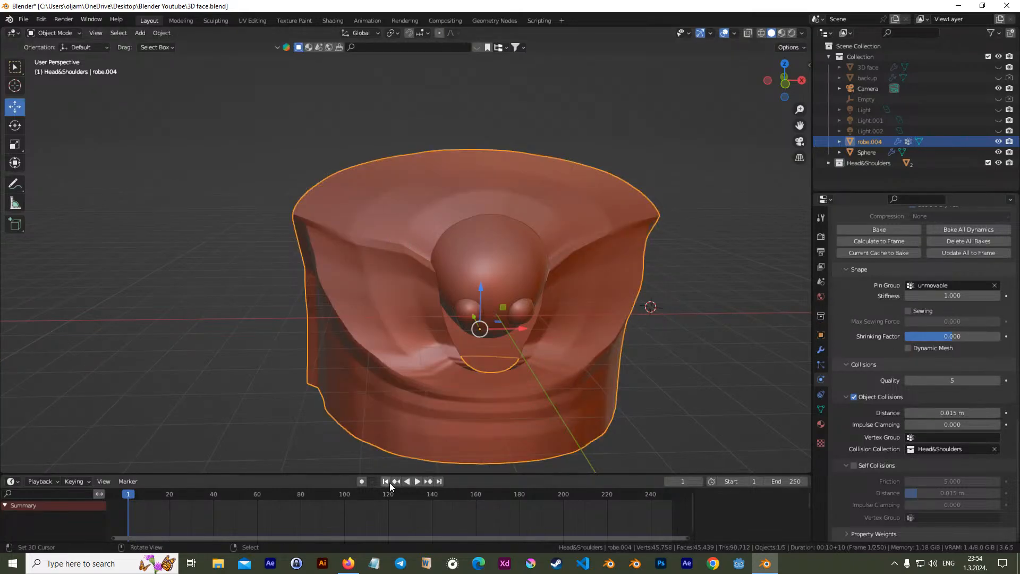
pyautogui.hotkey('ctrl', 's')
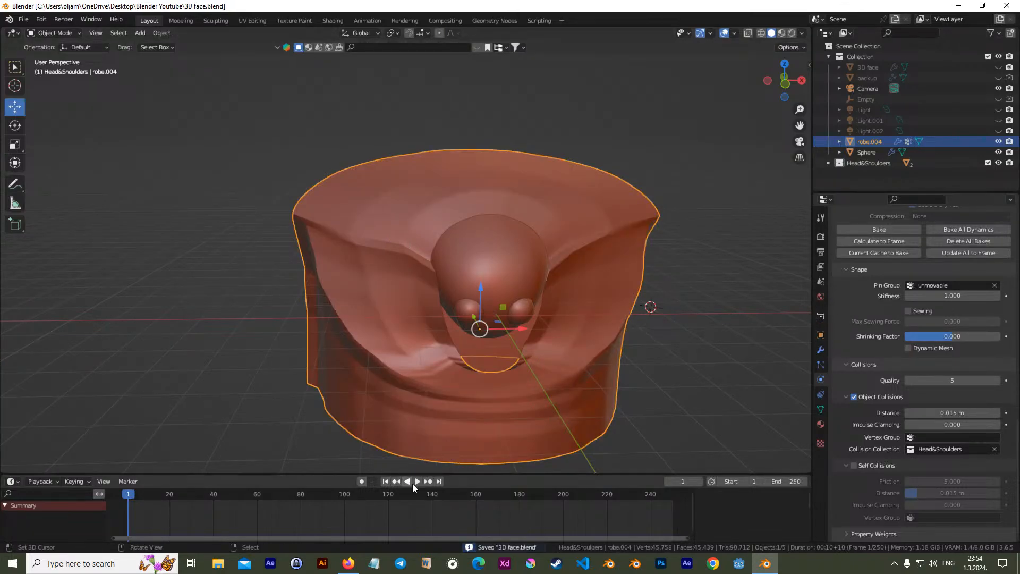
# Play the simulation on the subdivided robe and check the computer's GPU performance in Task Manager before returning to Blender
pyautogui.click(414, 481)
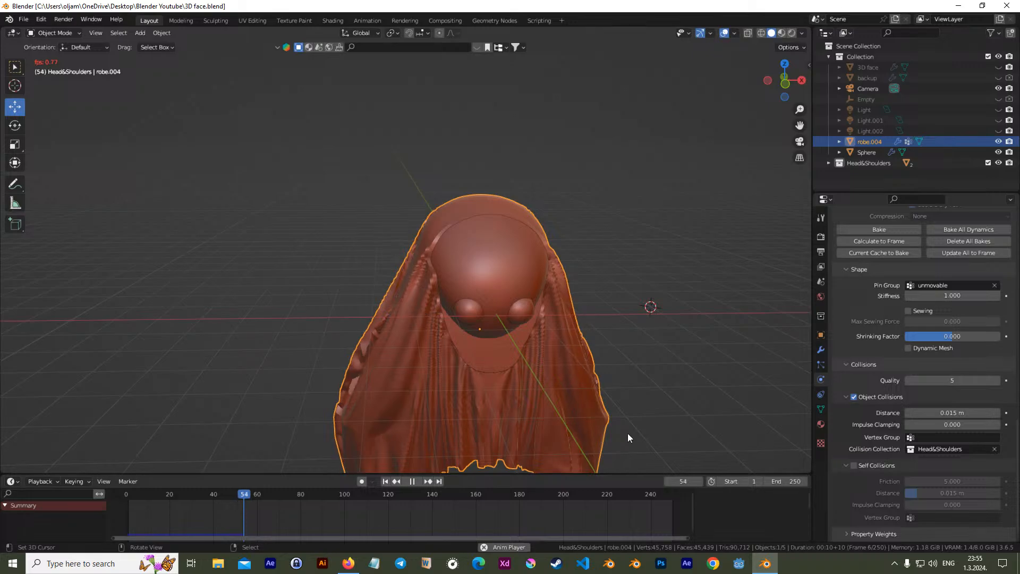
pyautogui.rightClick(818, 568)
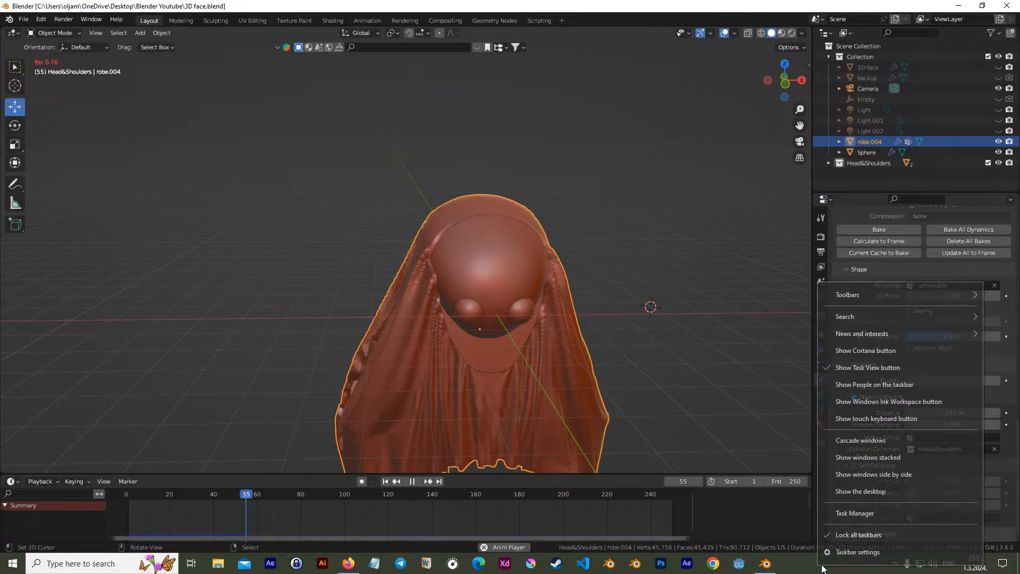
pyautogui.click(855, 514)
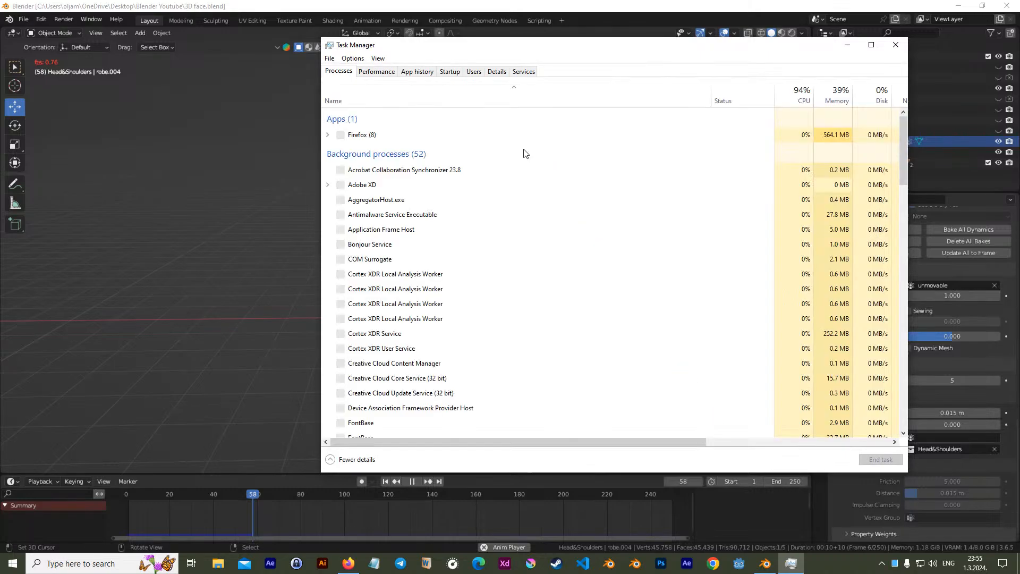
pyautogui.click(377, 71)
pyautogui.moveTo(474, 50); pyautogui.dragTo(530, 91)
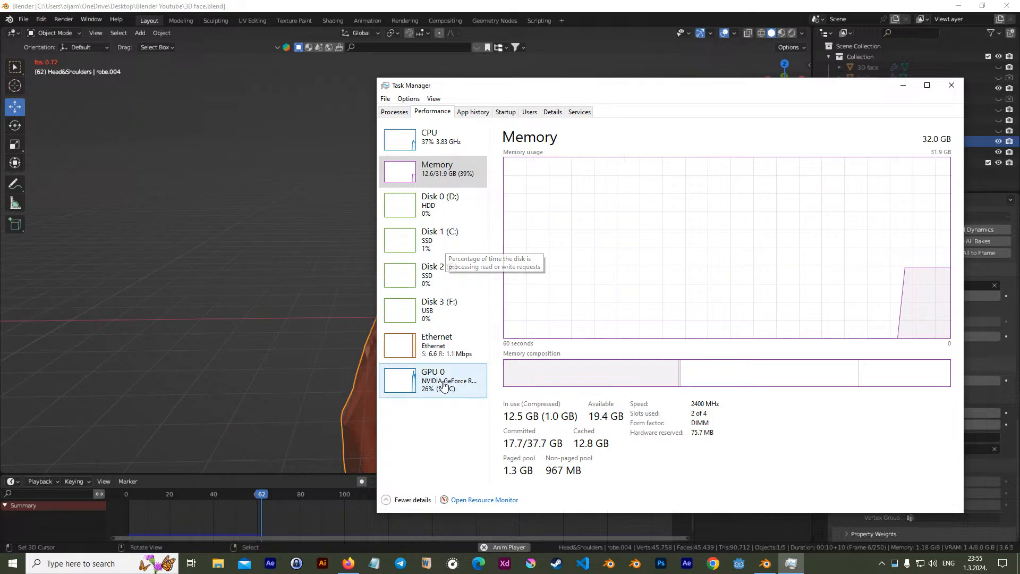
pyautogui.click(444, 383)
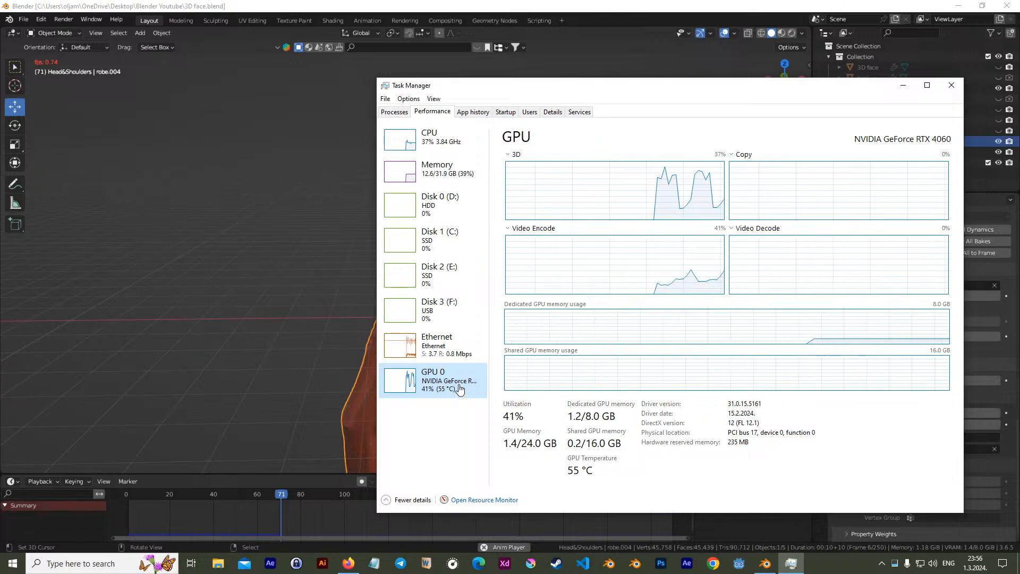
pyautogui.click(582, 11)
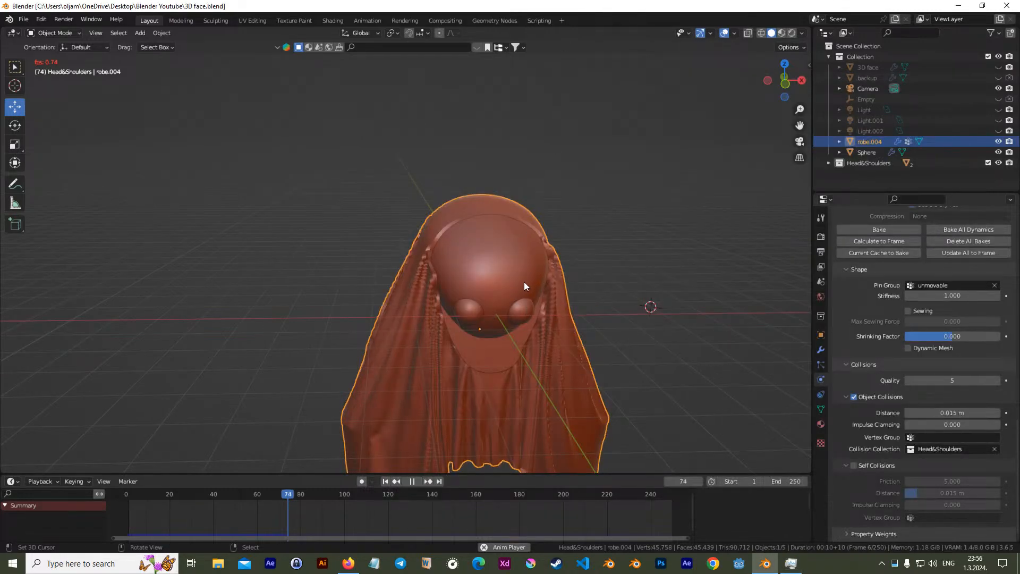
# Inspect the subdivided robe's drape up close from the side, stop playback, and return to frame 1
pyautogui.moveTo(518, 276); pyautogui.dragTo(511, 272, button='middle')
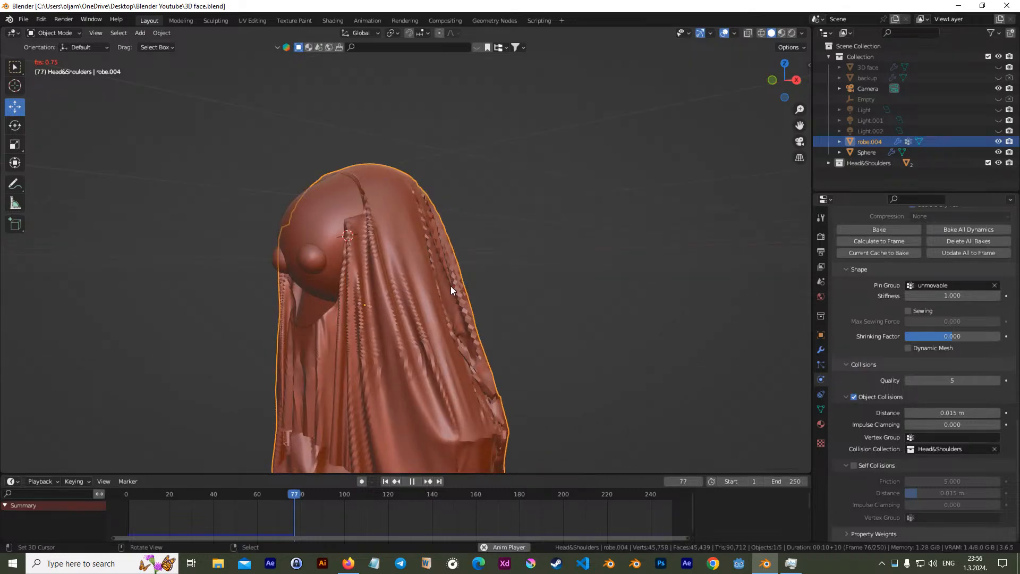
pyautogui.scroll(3, 396, 332)
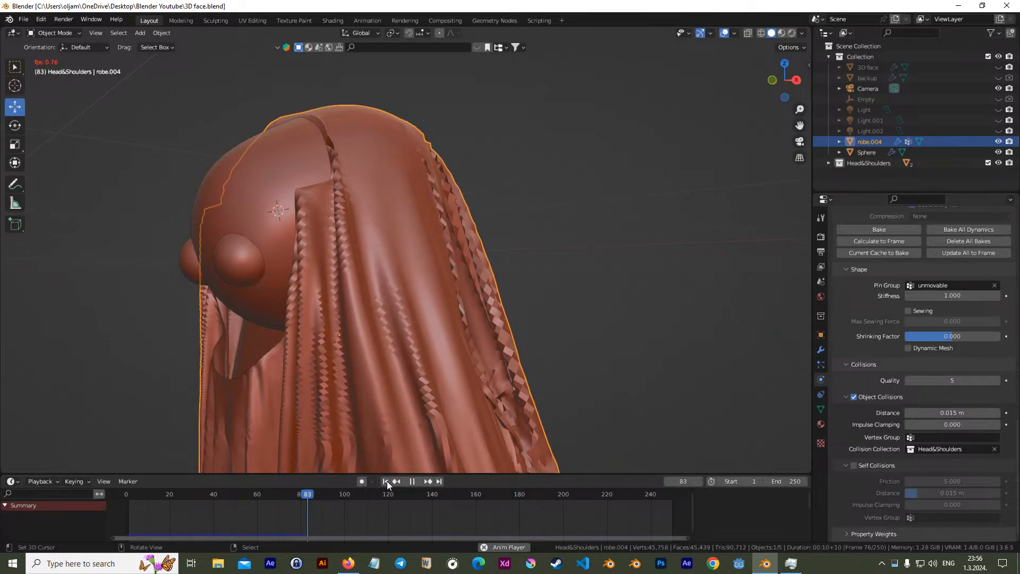
pyautogui.press('space')
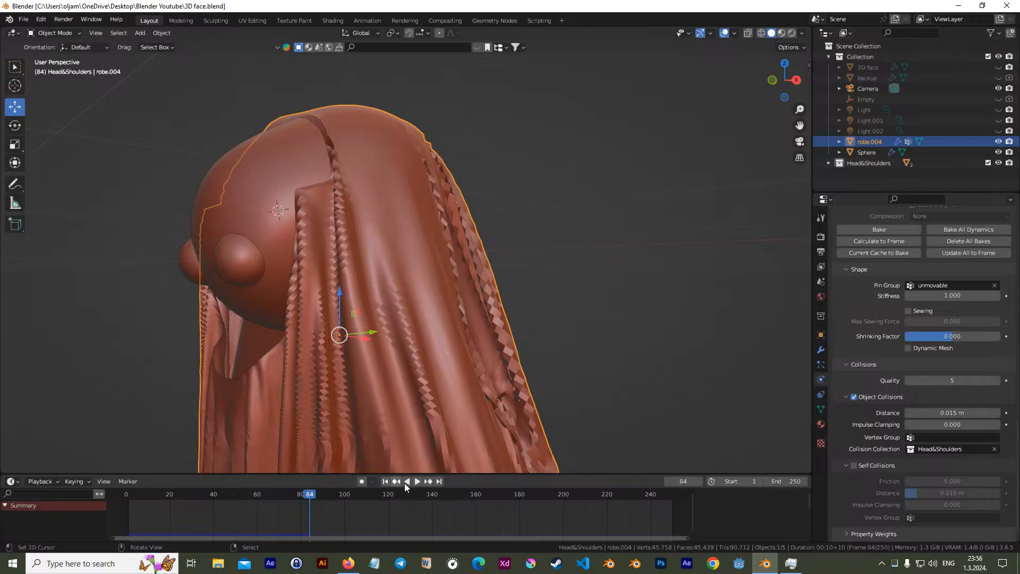
pyautogui.click(385, 481)
pyautogui.moveTo(455, 378); pyautogui.dragTo(568, 318, button='middle')
# Review the robe's cloth settings, including its physical properties, stiffness and damping values
pyautogui.scroll(8, 955, 301)
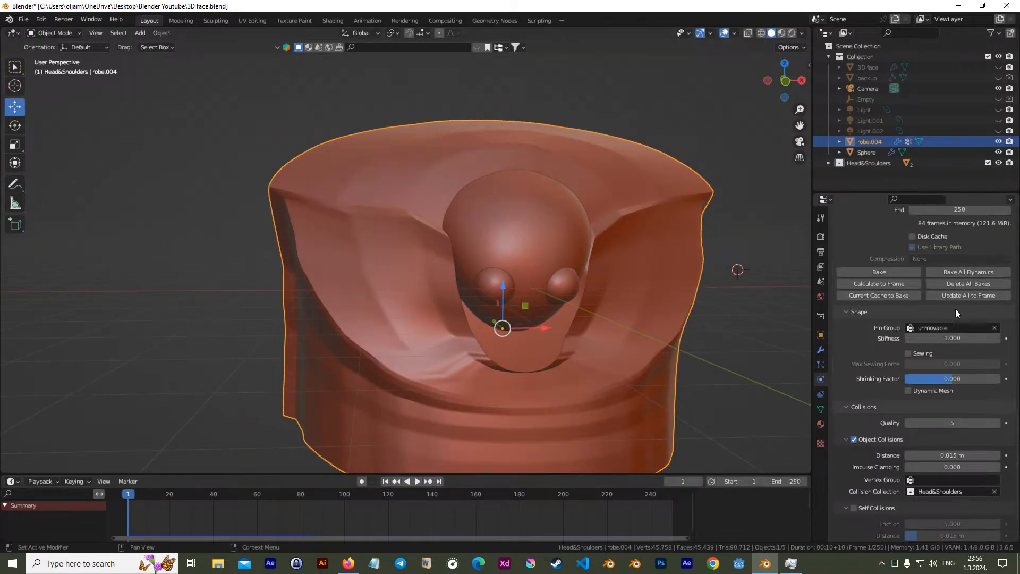
pyautogui.scroll(12, 956, 339)
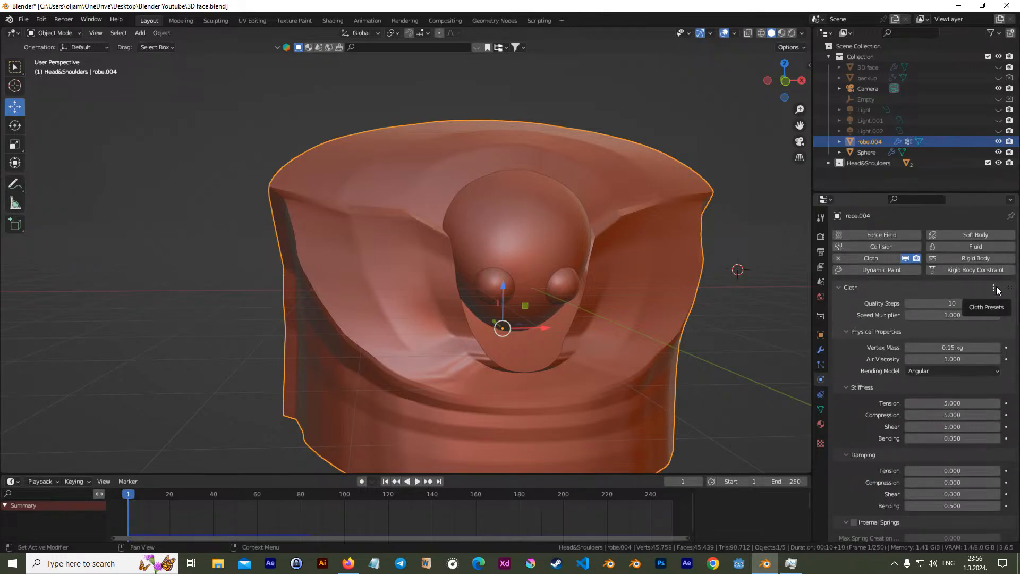
pyautogui.scroll(-1, 954, 429)
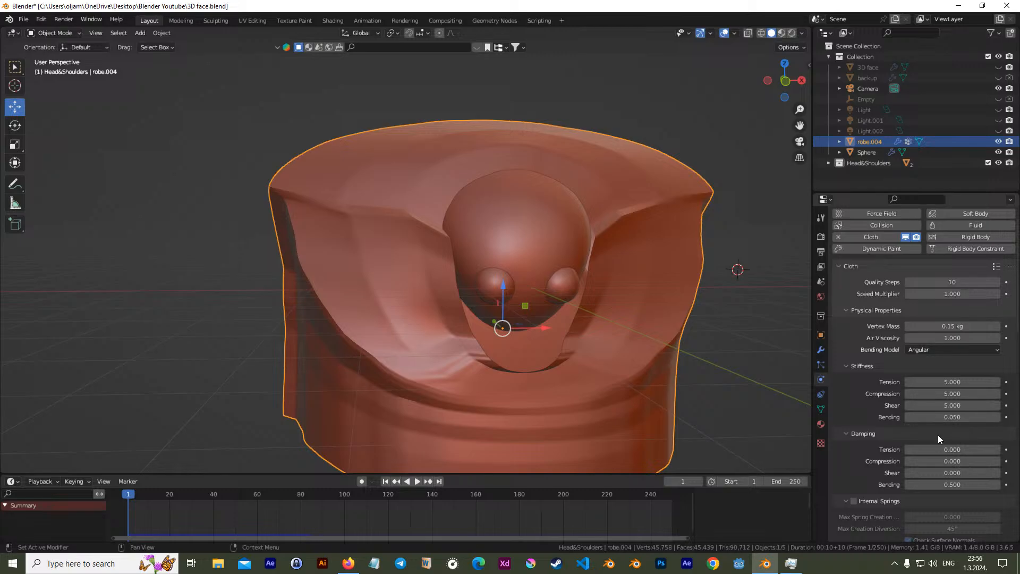
pyautogui.scroll(-4, 936, 439)
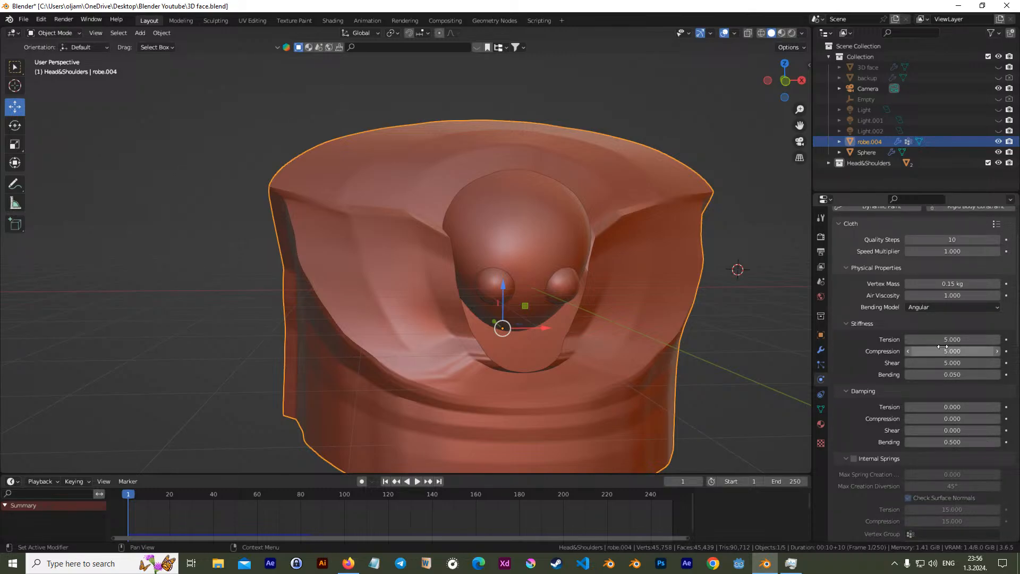
pyautogui.scroll(2, 932, 340)
pyautogui.scroll(-3, 936, 329)
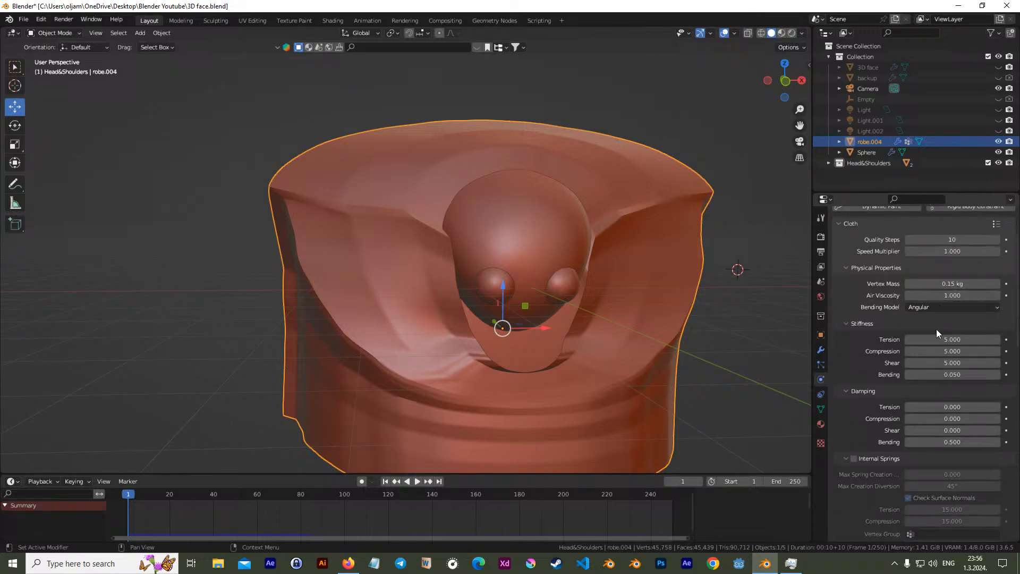
# Look through the robe's remaining cloth settings and set the cloth speed multiplier to 4
pyautogui.scroll(-13, 932, 393)
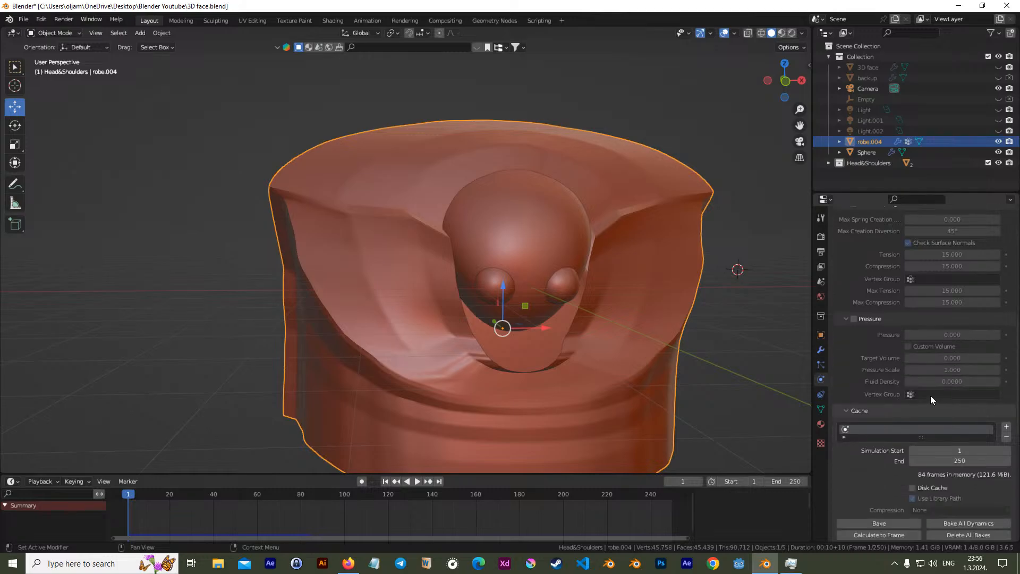
pyautogui.scroll(-5, 930, 395)
pyautogui.scroll(15, 938, 384)
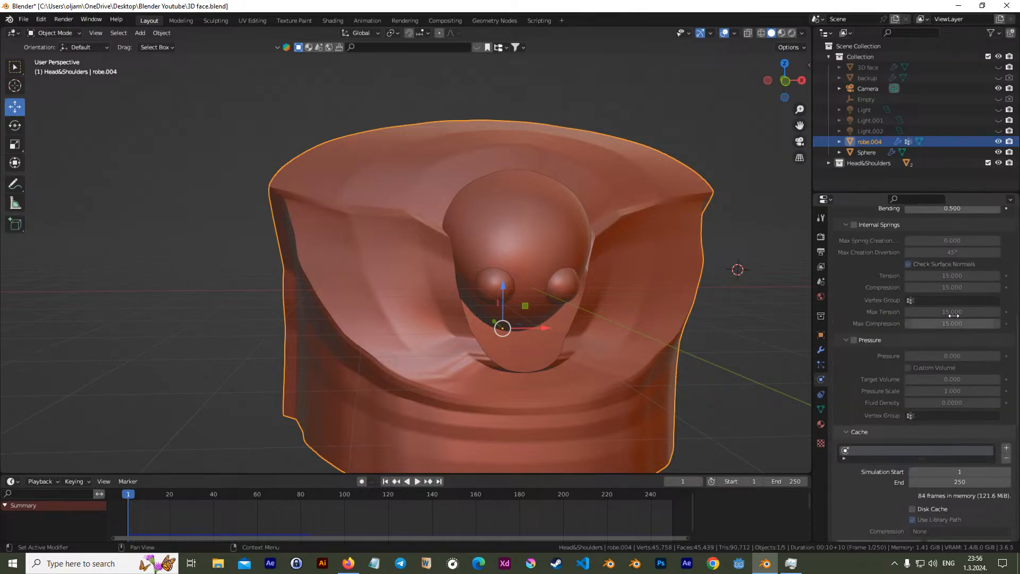
pyautogui.scroll(8, 954, 313)
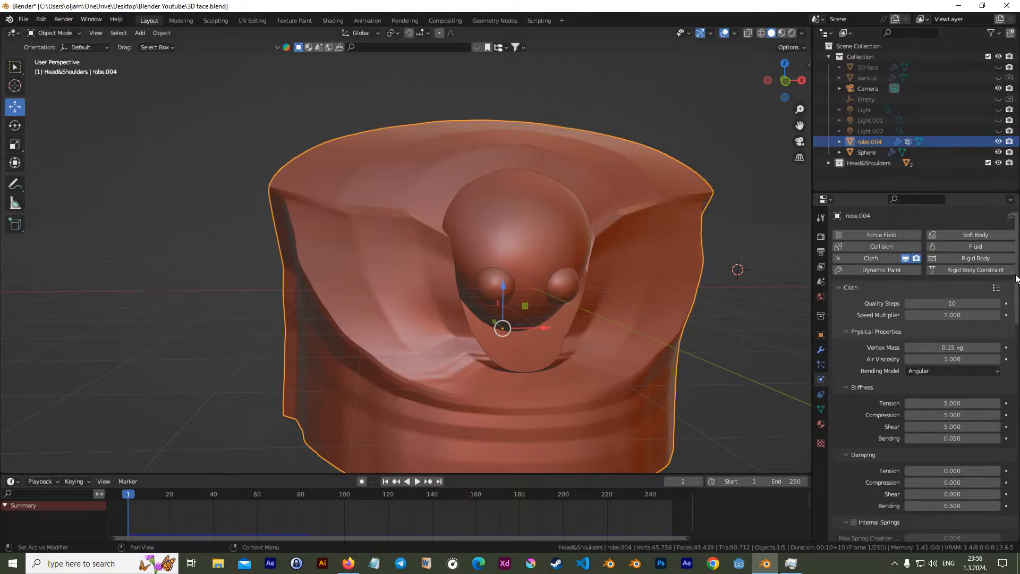
pyautogui.click(972, 315)
pyautogui.write('4')
pyautogui.press('Return')
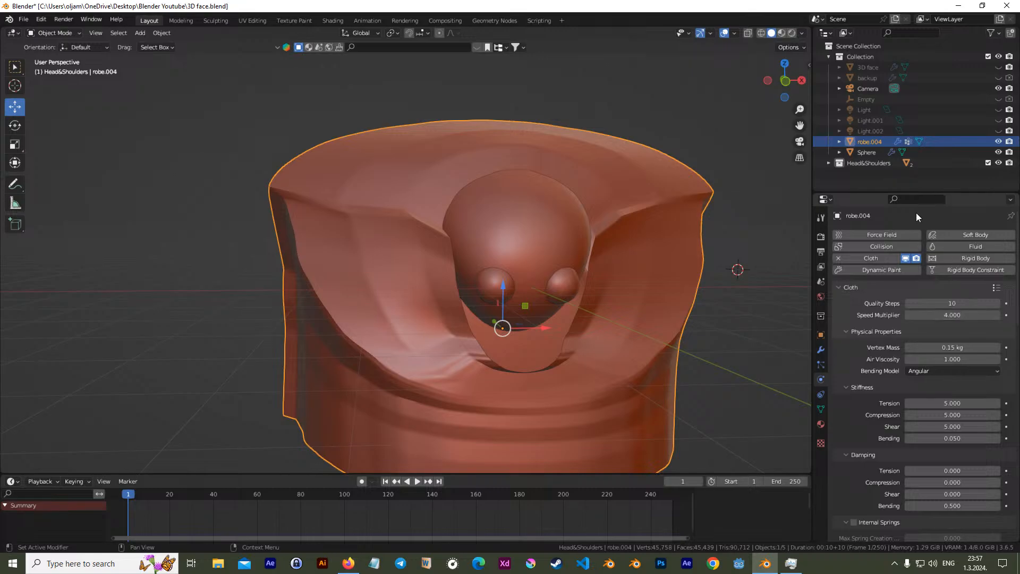
pyautogui.moveTo(562, 375); pyautogui.dragTo(609, 354, button='middle')
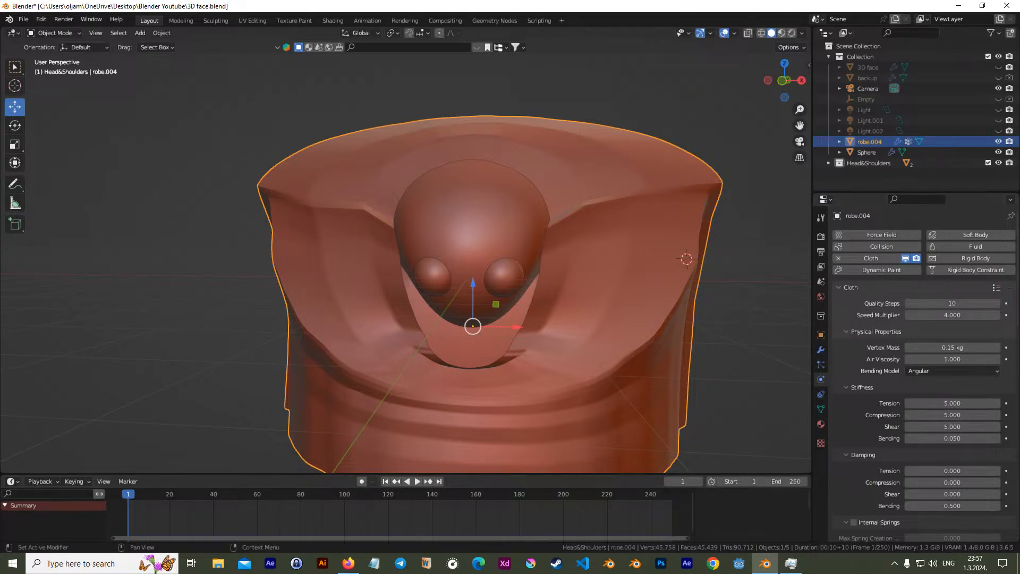
# Apply the Denim cloth preset to the robe
pyautogui.hotkey('alt', 'Tab')
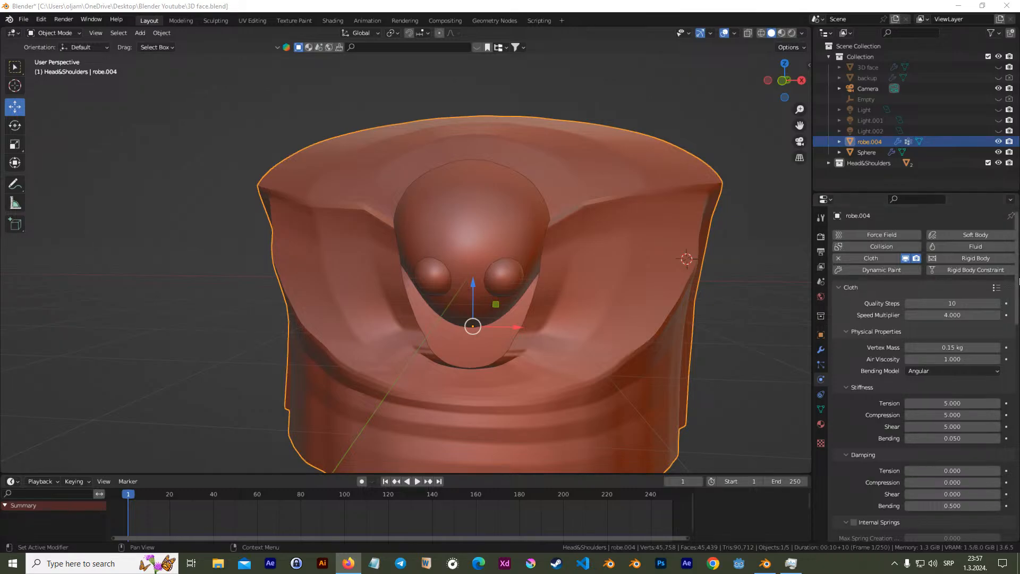
pyautogui.click(996, 288)
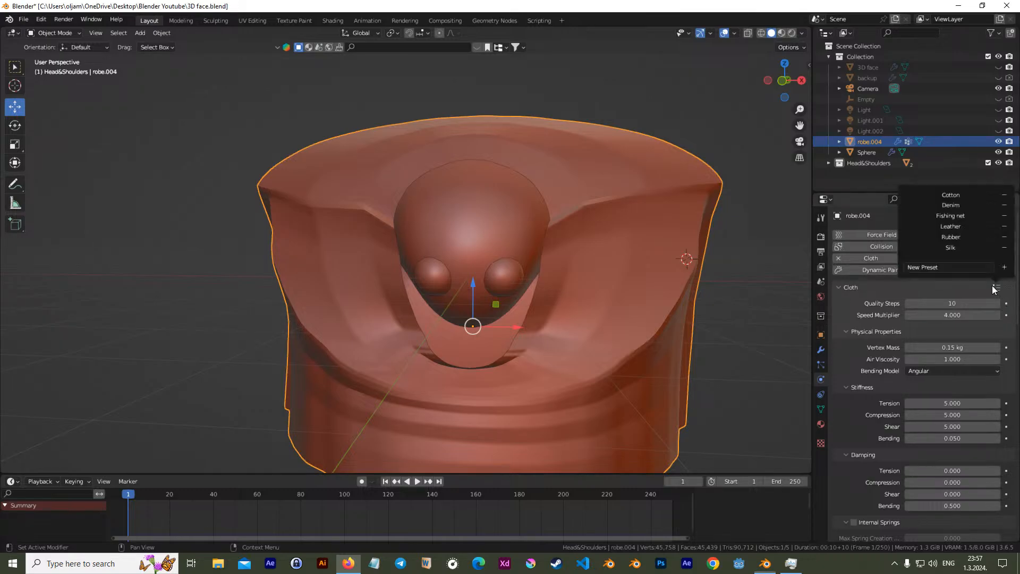
pyautogui.click(953, 205)
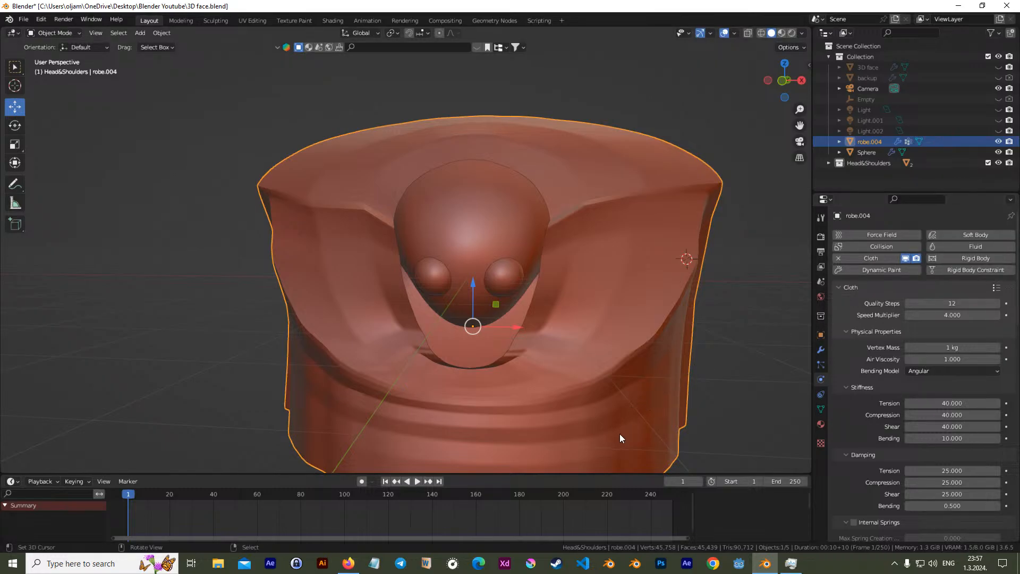
# Play the robe's simulation with the denim settings and examine the drape from the front, side and back
pyautogui.click(417, 481)
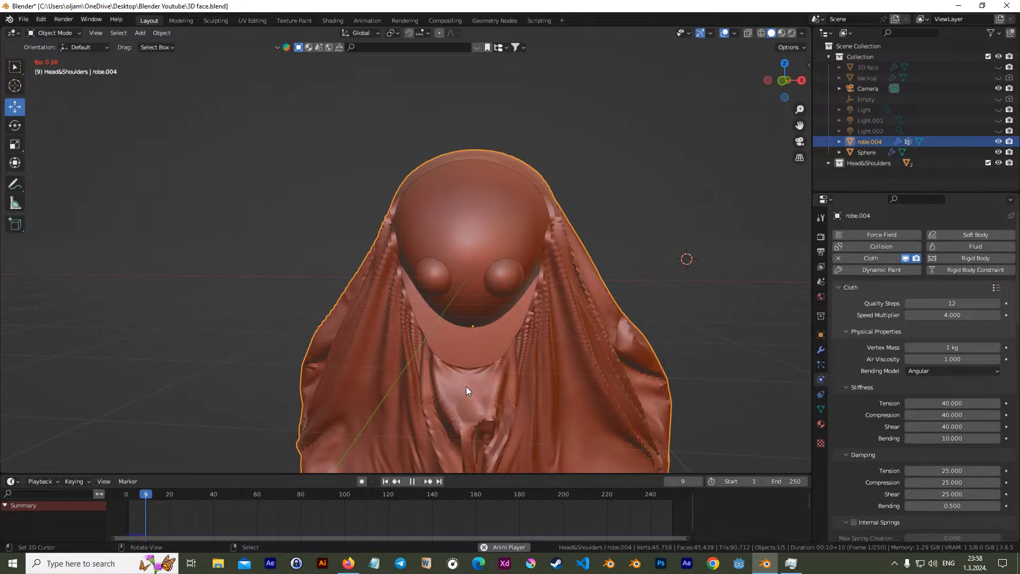
pyautogui.moveTo(458, 385); pyautogui.dragTo(442, 367, button='middle')
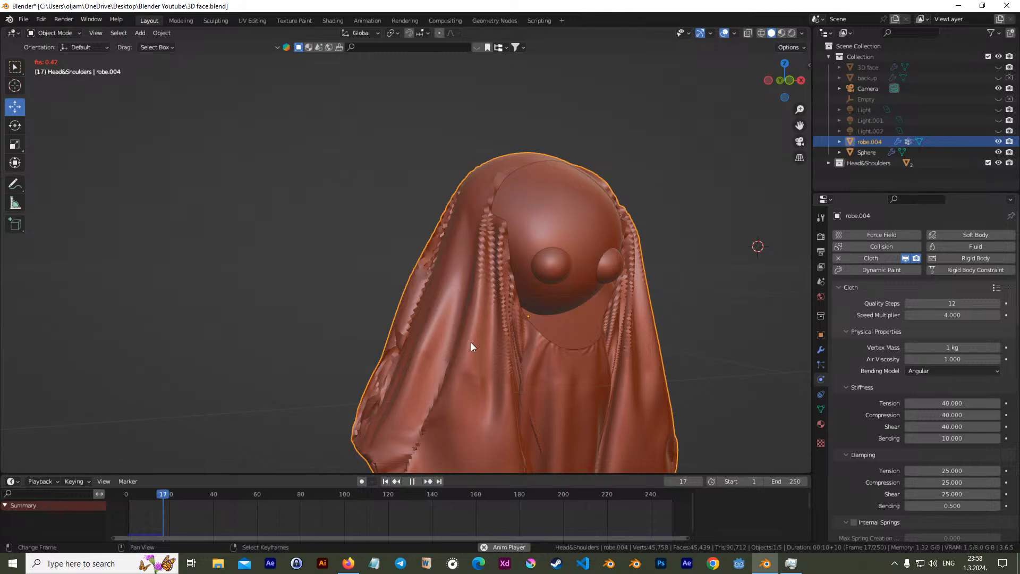
pyautogui.keyDown('shift'); pyautogui.moveTo(417, 375); pyautogui.dragTo(415, 374, button='middle'); pyautogui.keyUp('shift')
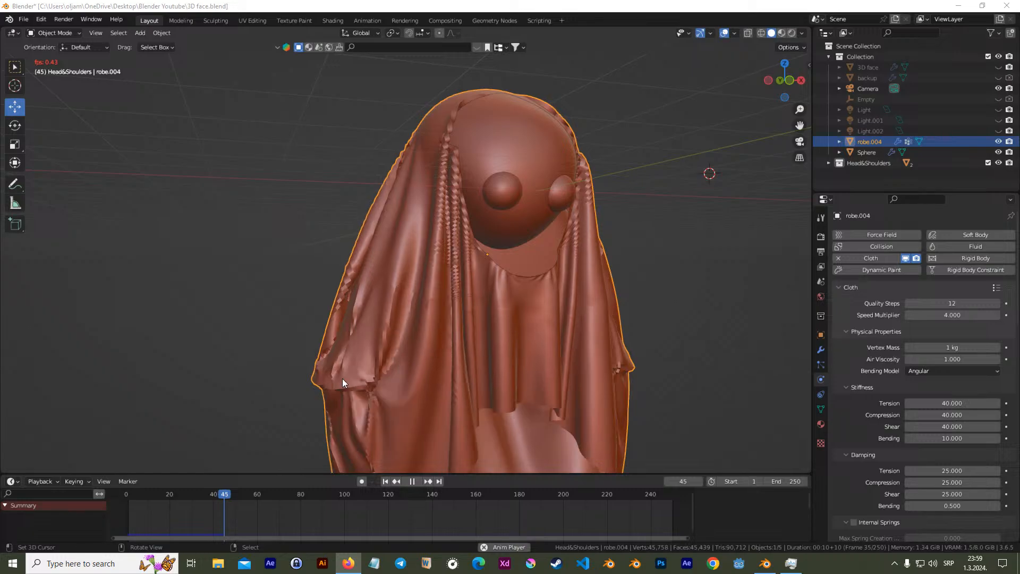
pyautogui.click(628, 334)
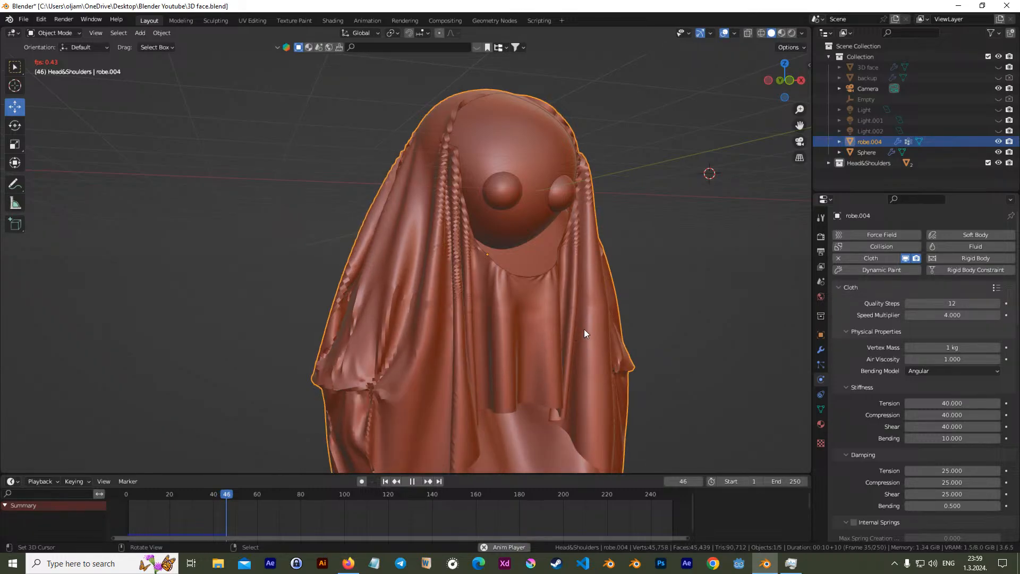
pyautogui.moveTo(585, 329); pyautogui.dragTo(575, 321, button='middle')
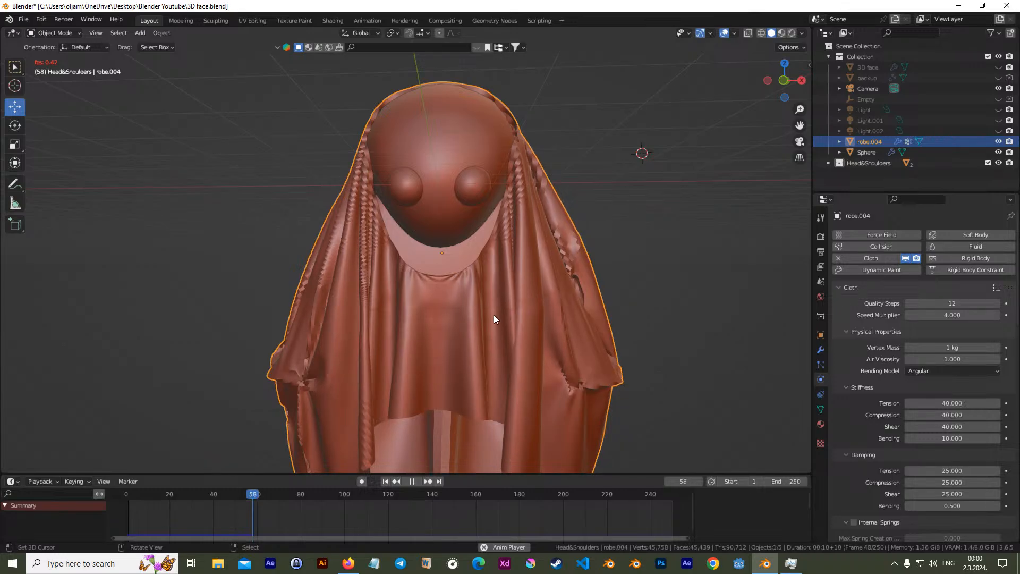
pyautogui.moveTo(522, 313); pyautogui.dragTo(525, 305, button='middle')
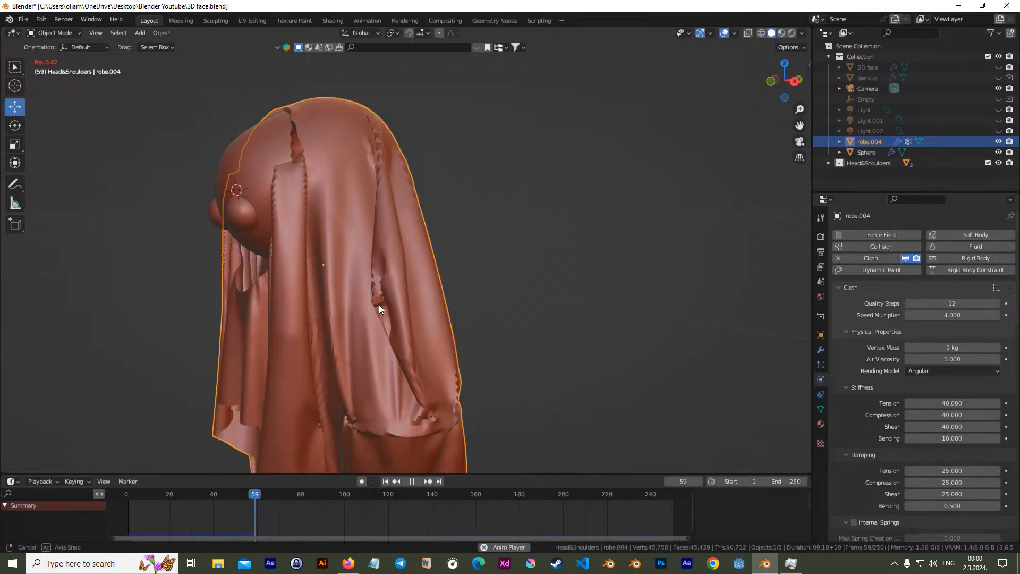
pyautogui.moveTo(356, 319); pyautogui.dragTo(352, 326, button='middle')
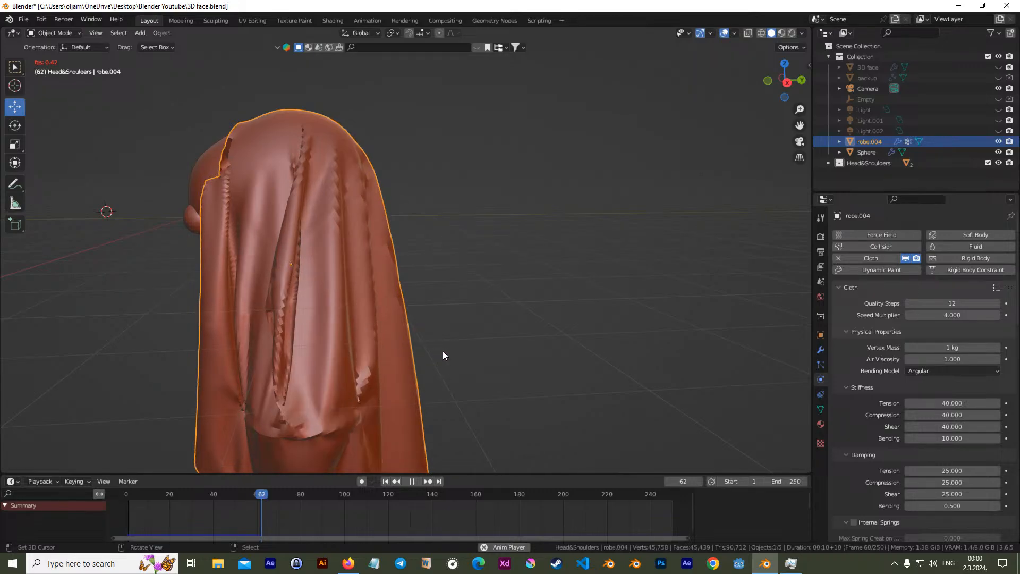
pyautogui.moveTo(356, 317); pyautogui.dragTo(354, 323, button='middle')
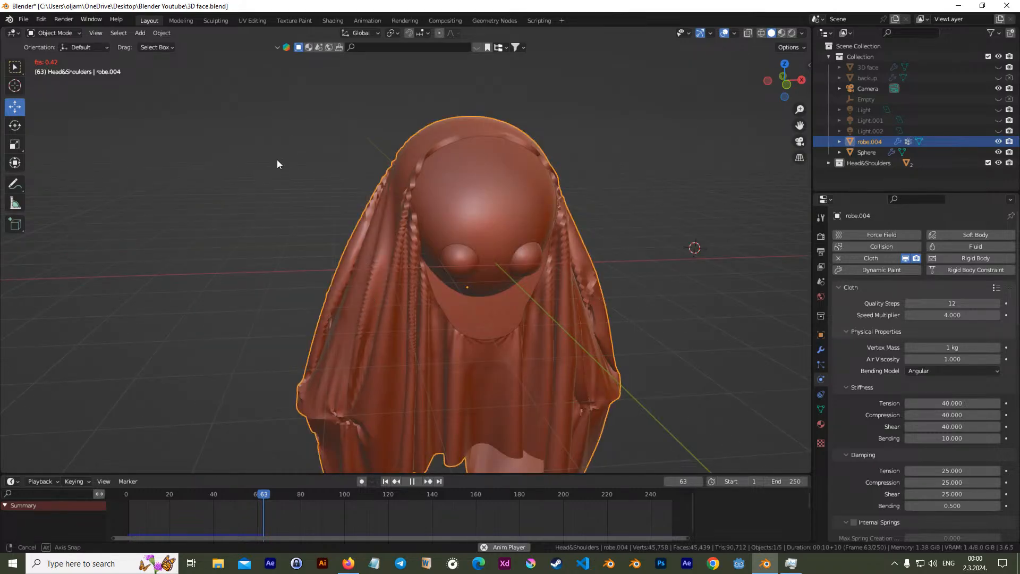
pyautogui.moveTo(277, 164); pyautogui.dragTo(285, 176, button='middle')
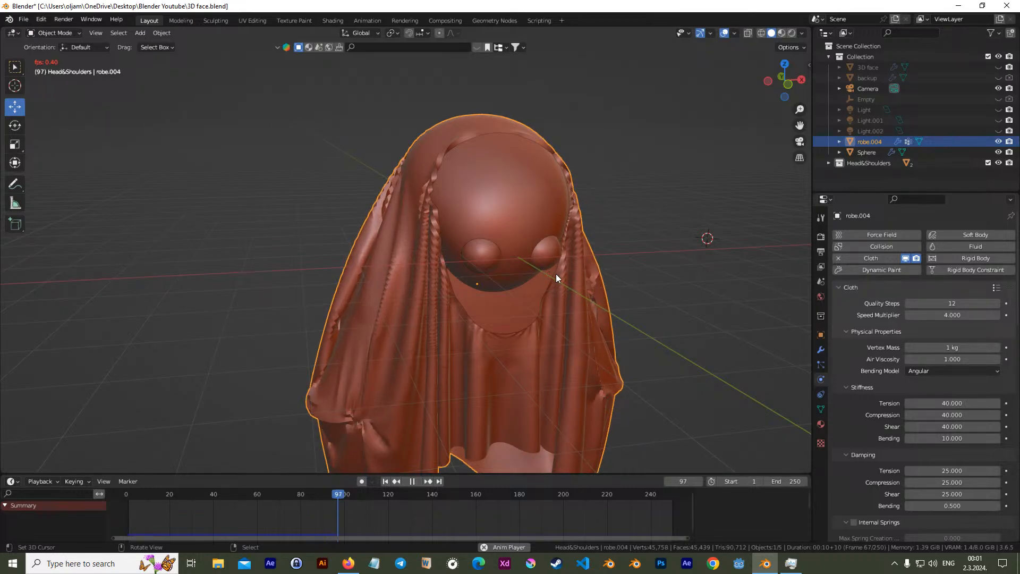
# Let the simulation run to frame 145 while checking the robe's folds from several angles, and stop playback there
pyautogui.moveTo(355, 416); pyautogui.dragTo(349, 409, button='middle')
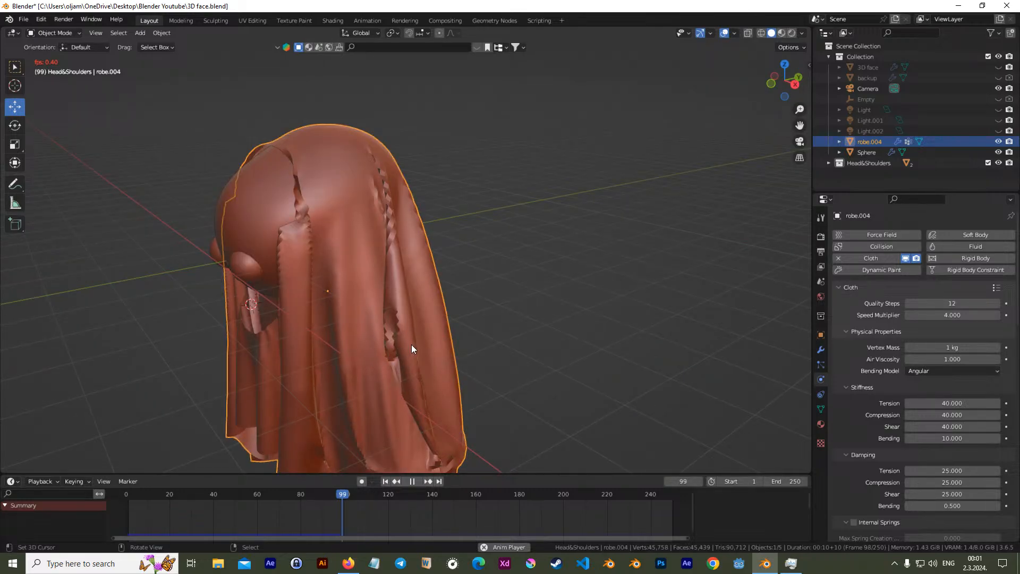
pyautogui.moveTo(381, 325); pyautogui.dragTo(341, 334, button='middle')
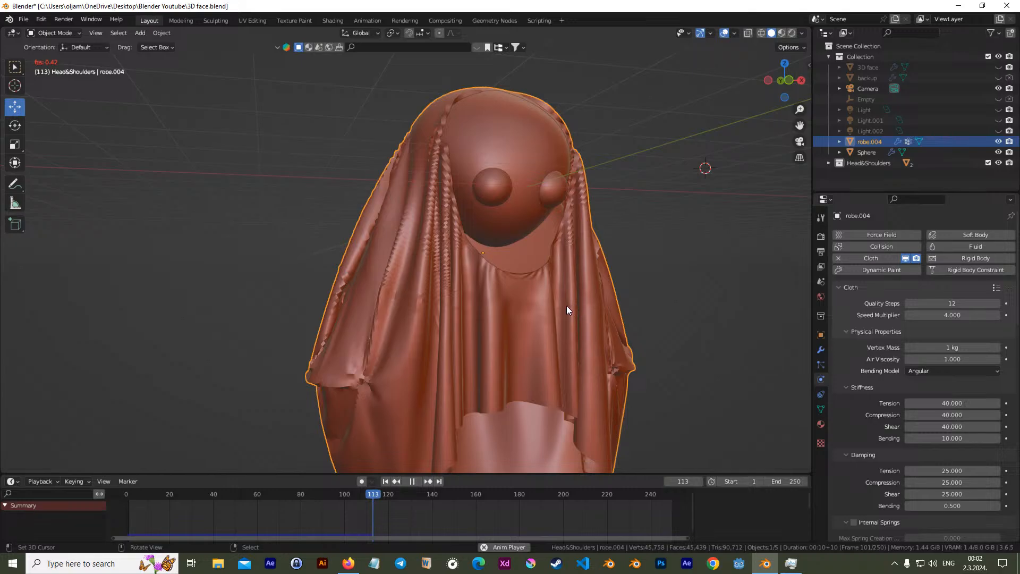
pyautogui.moveTo(559, 310); pyautogui.dragTo(559, 309, button='middle')
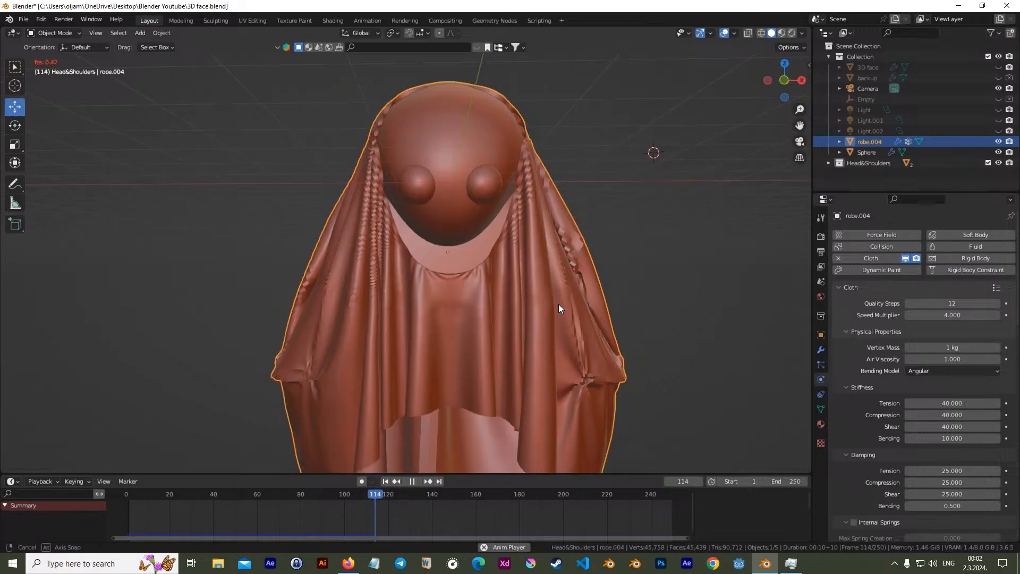
pyautogui.moveTo(559, 313); pyautogui.dragTo(559, 312, button='middle')
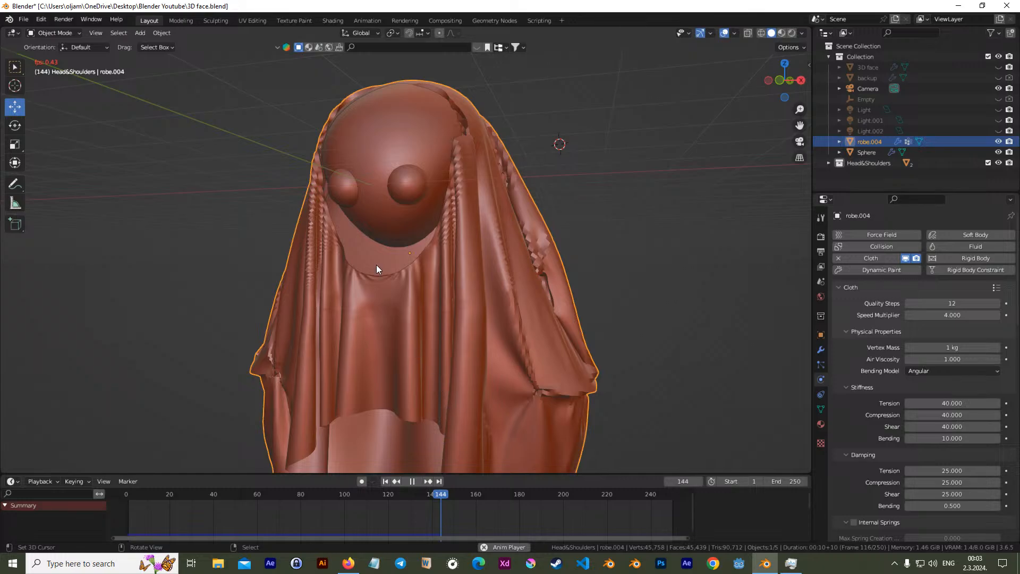
pyautogui.press('space')
pyautogui.moveTo(394, 291); pyautogui.dragTo(472, 307, button='middle')
pyautogui.scroll(-10, 904, 422)
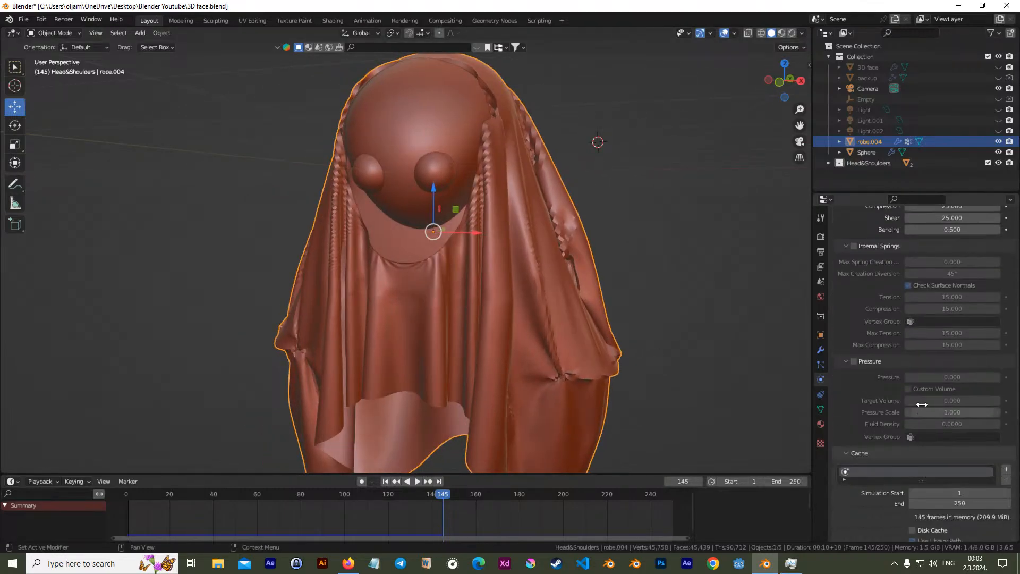
pyautogui.moveTo(481, 302); pyautogui.dragTo(497, 304, button='middle')
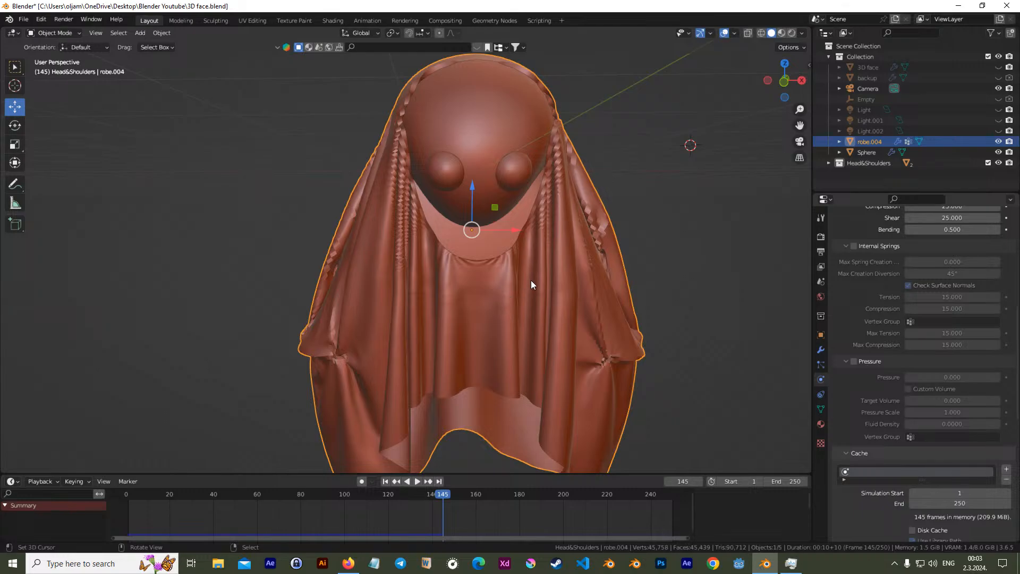
# Duplicate robe.004 in place as a backup, hide the copy in the viewport and renders, and reselect the original robe
pyautogui.click(866, 132)
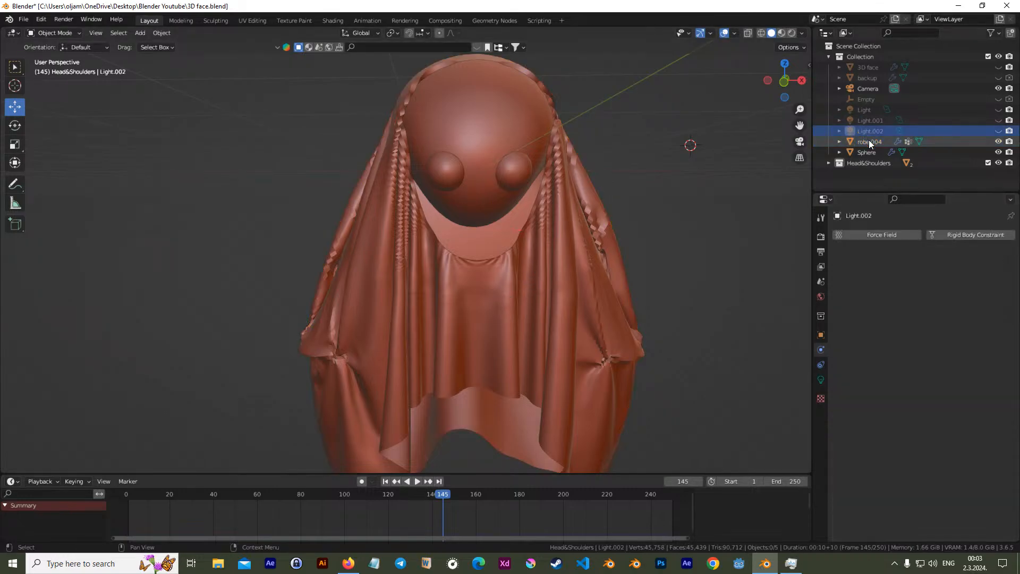
pyautogui.click(869, 141)
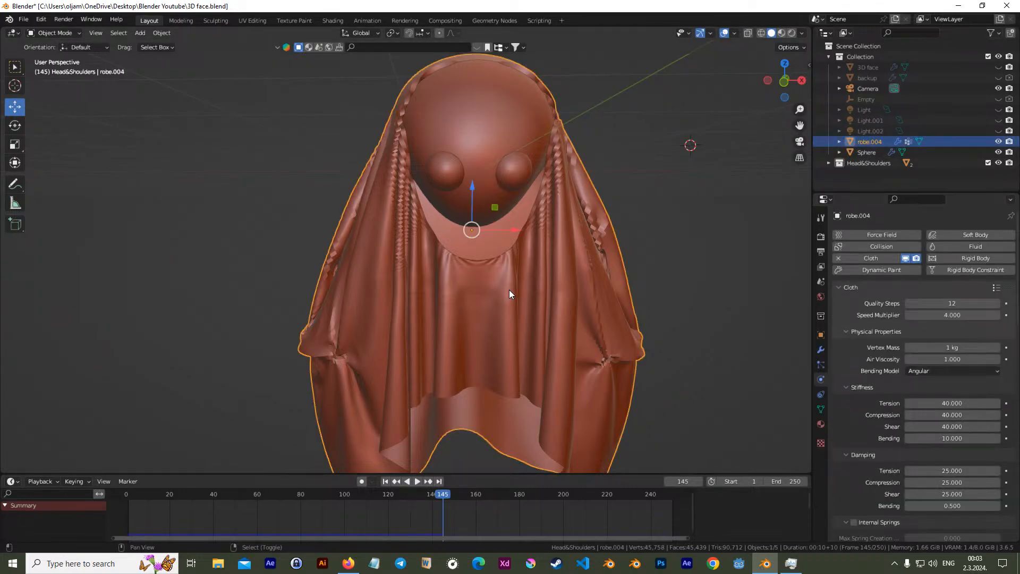
pyautogui.hotkey('shift', 'd')
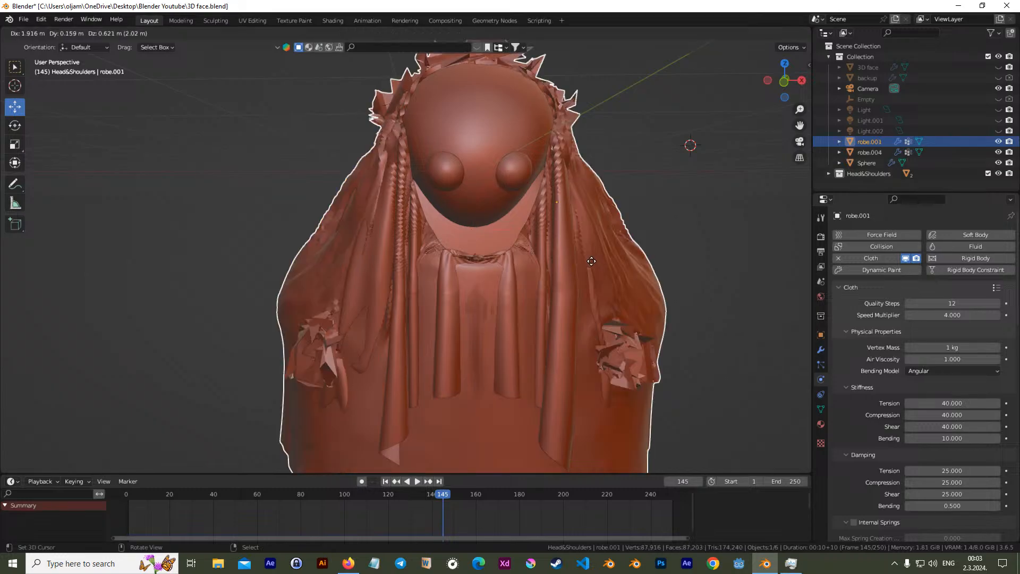
pyautogui.rightClick(1002, 149)
pyautogui.click(998, 141)
pyautogui.click(1009, 142)
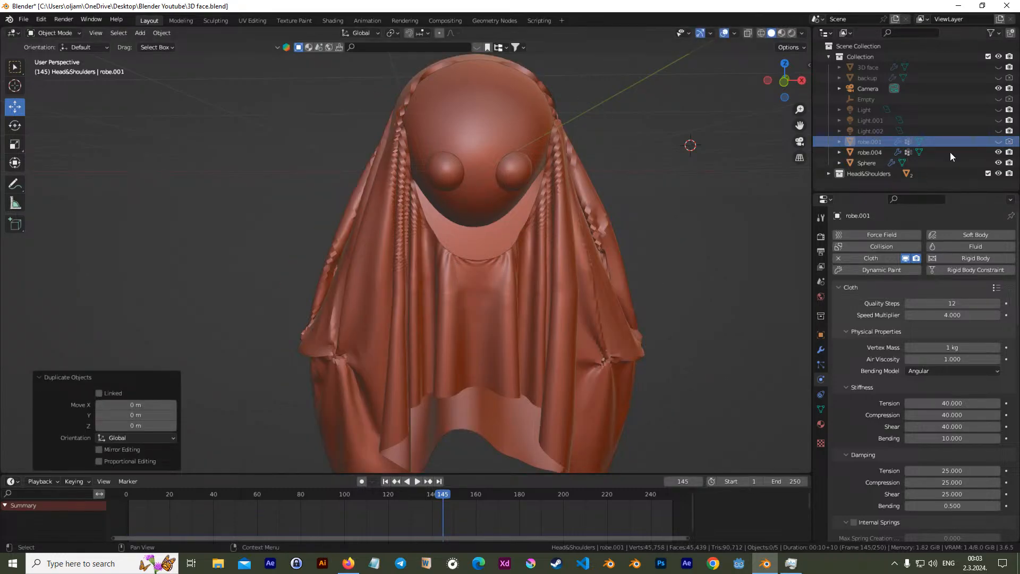
pyautogui.click(870, 153)
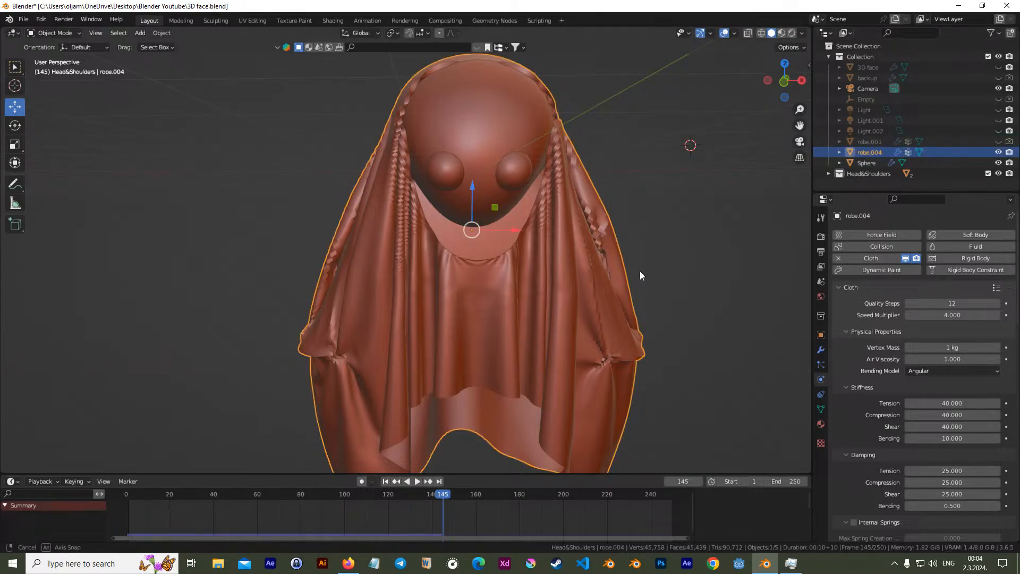
# Bake the robe's current cloth cache and update all simulations to the current frame
pyautogui.scroll(-2, 921, 460)
pyautogui.scroll(-18, 921, 460)
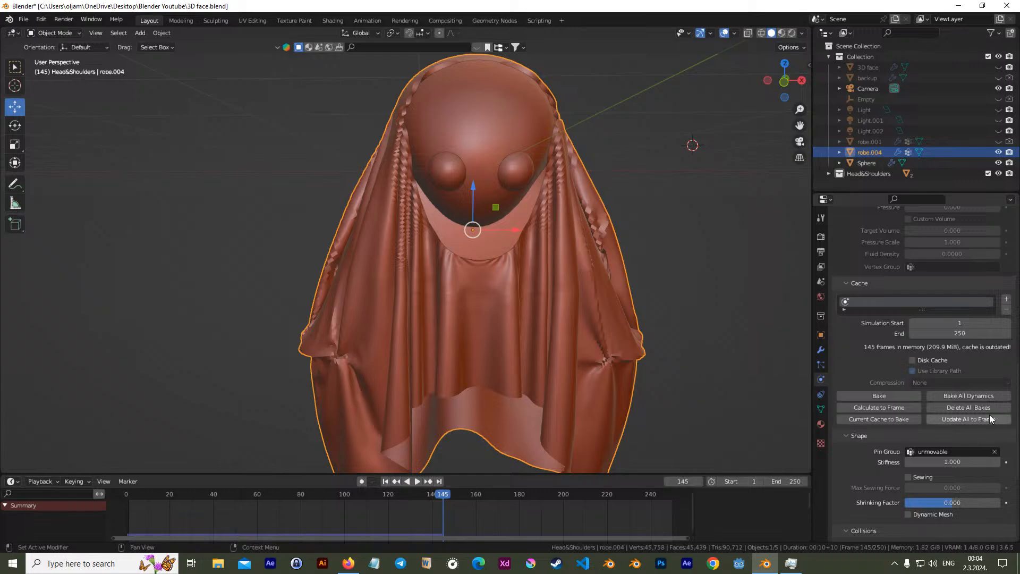
pyautogui.click(904, 417)
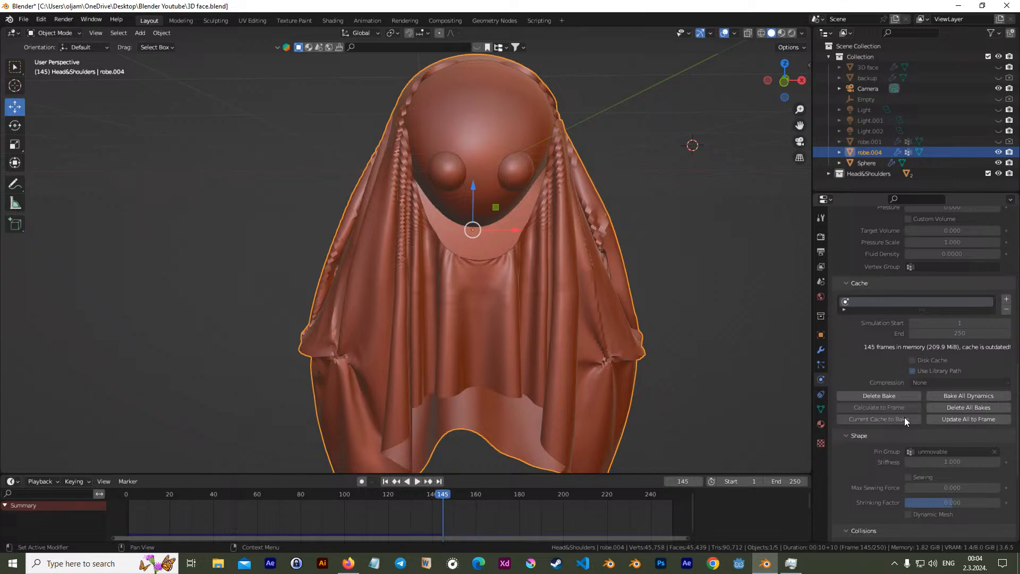
pyautogui.click(984, 420)
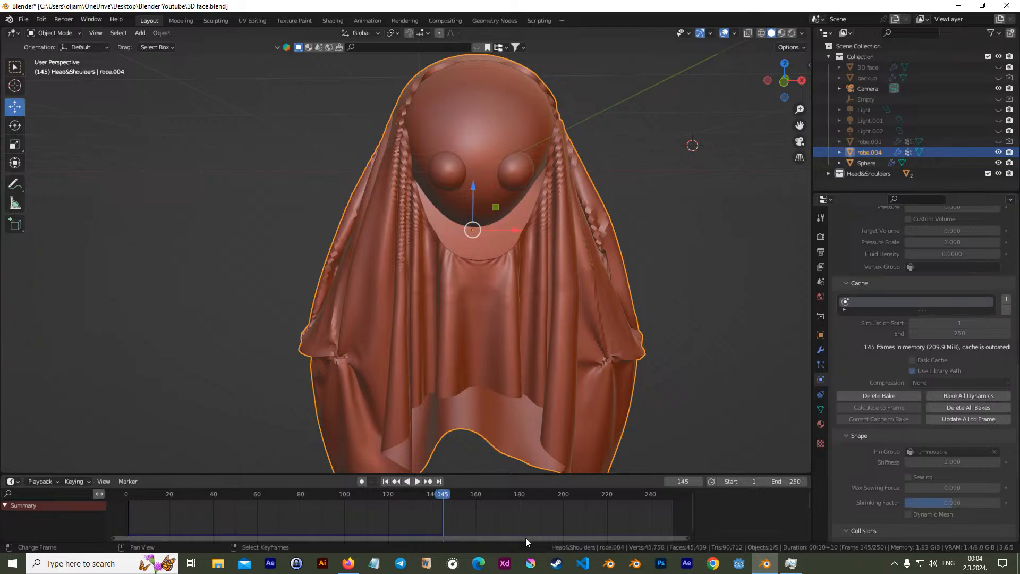
# Check the baked drape at the first and last frames and play it briefly from frame 142 to 145
pyautogui.click(386, 481)
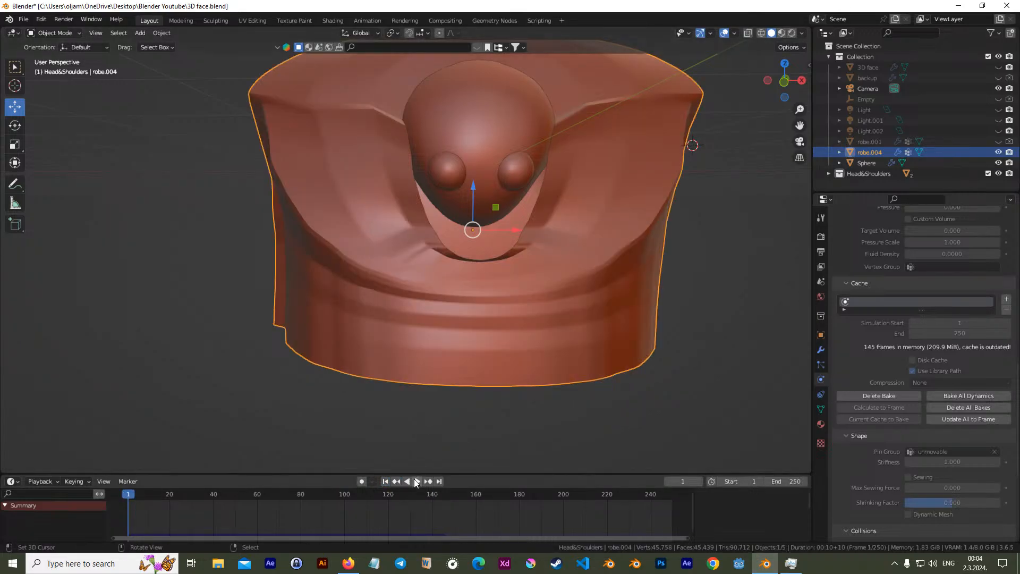
pyautogui.click(439, 482)
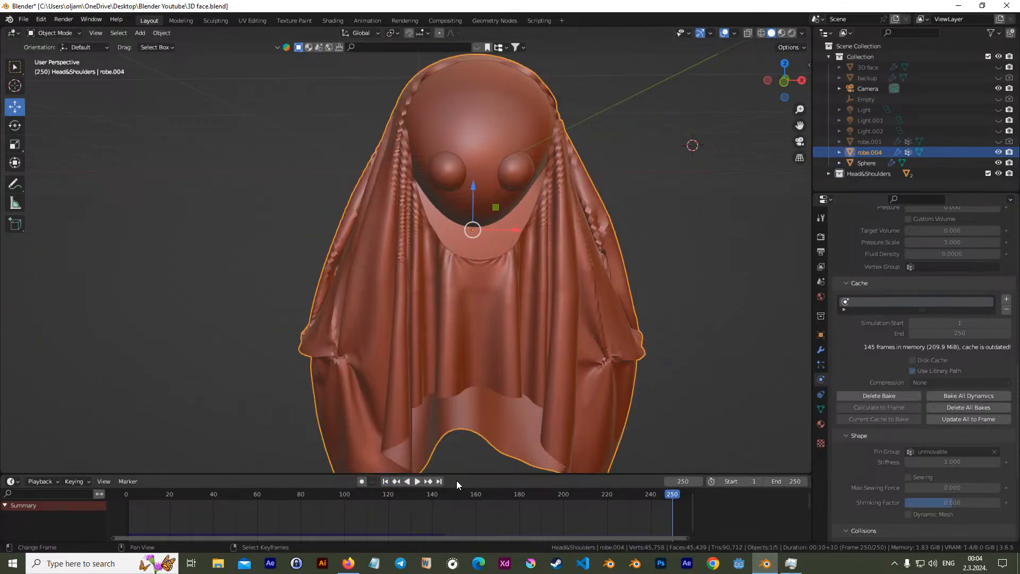
pyautogui.click(436, 496)
pyautogui.press('space')
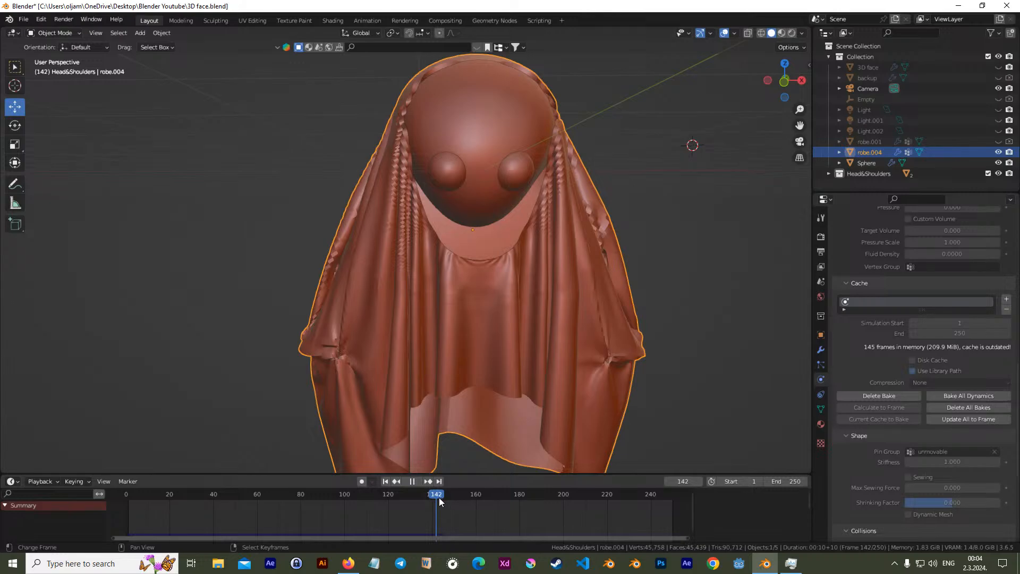
pyautogui.press('space')
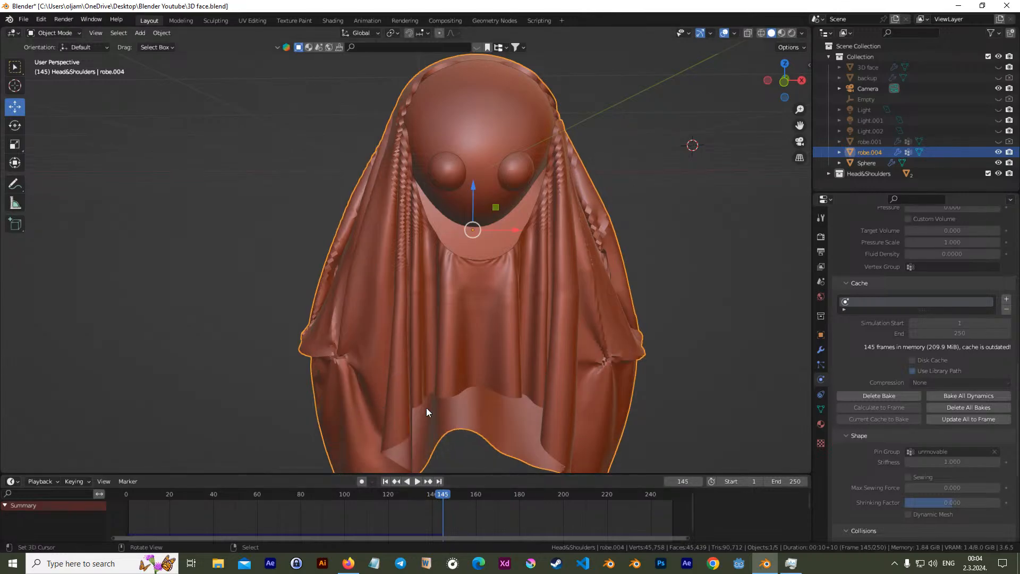
# Add a Subdivision Surface modifier to robe.004 and set its viewport level to 2
pyautogui.click(912, 369)
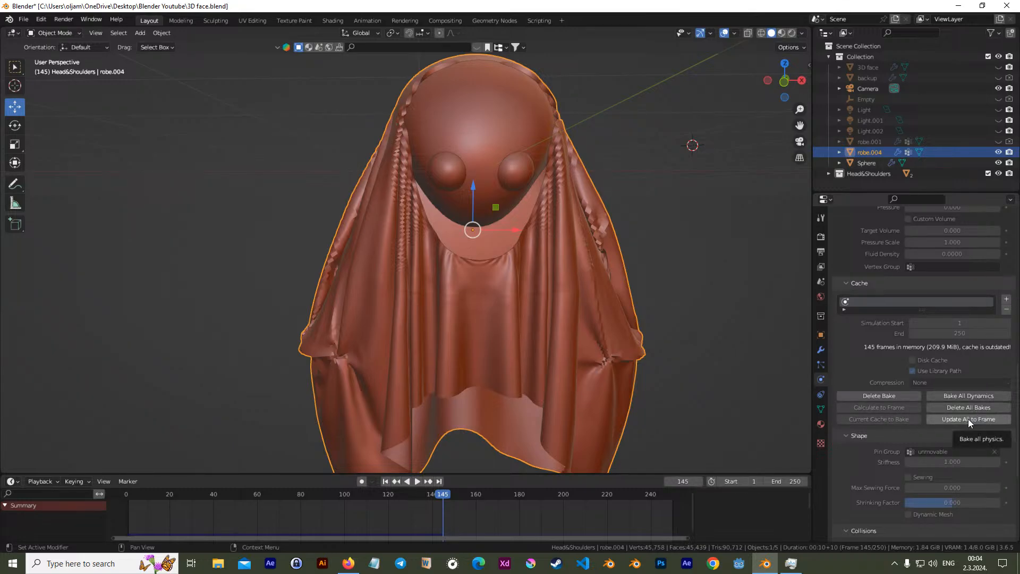
pyautogui.click(821, 349)
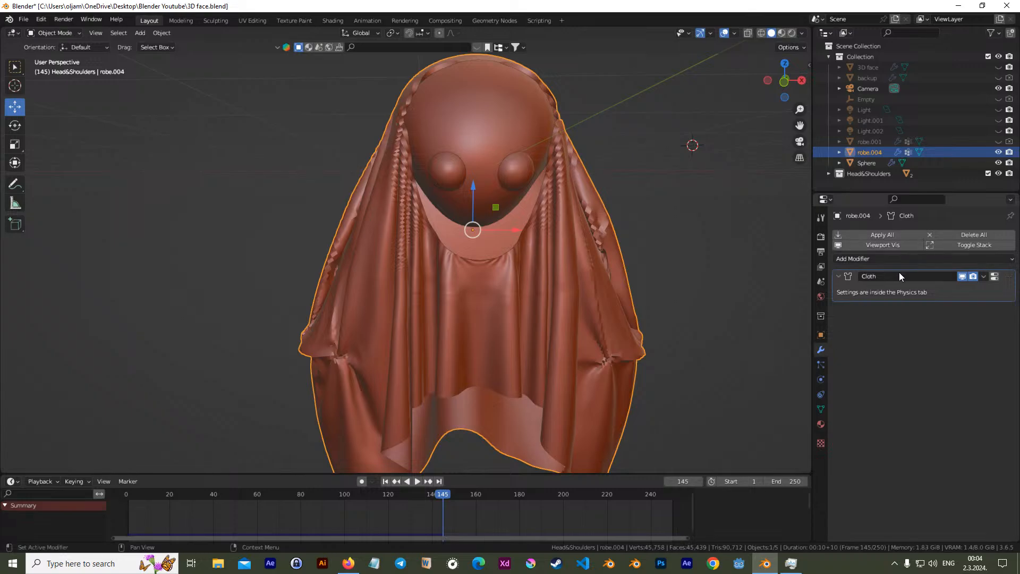
pyautogui.click(928, 259)
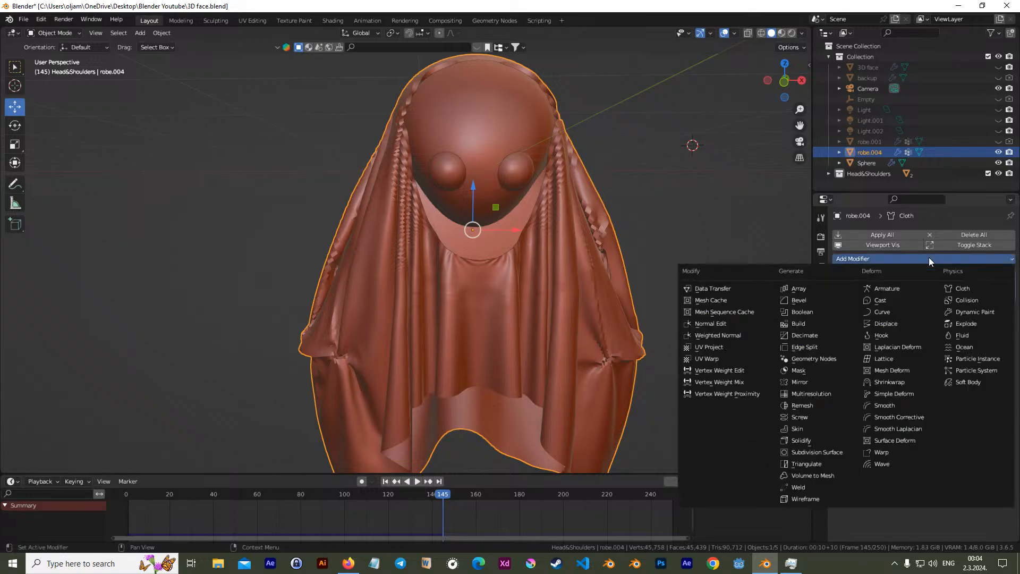
pyautogui.click(831, 451)
pyautogui.moveTo(599, 333); pyautogui.dragTo(556, 323, button='middle')
pyautogui.scroll(2, 556, 323)
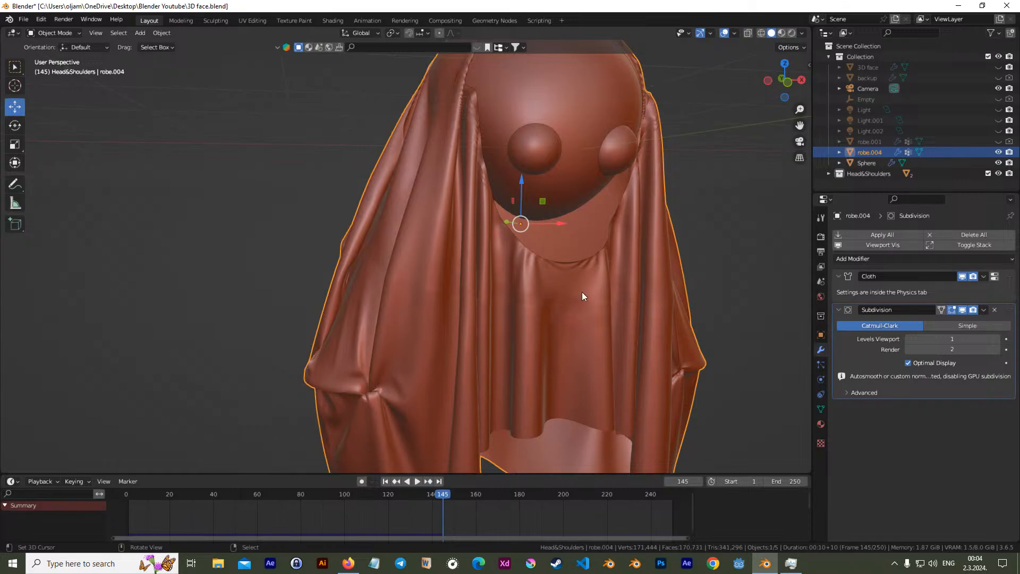
pyautogui.click(996, 338)
# Examine the subdivided robe's folds around the hood, face opening and sleeves from several angles
pyautogui.moveTo(514, 247); pyautogui.dragTo(429, 272, button='middle')
pyautogui.scroll(4, 340, 247)
pyautogui.scroll(-3, 310, 309)
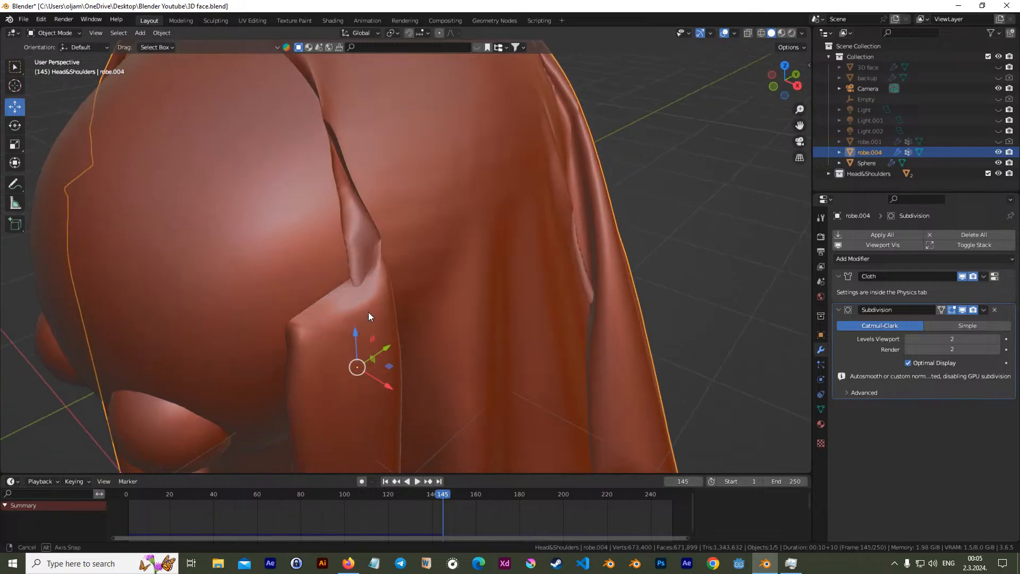
pyautogui.moveTo(361, 255); pyautogui.dragTo(438, 314, button='middle')
pyautogui.moveTo(498, 290); pyautogui.dragTo(401, 265, button='middle')
pyautogui.scroll(1, 320, 299)
pyautogui.keyDown('shift'); pyautogui.moveTo(270, 329); pyautogui.dragTo(351, 324, button='middle'); pyautogui.keyUp('shift')
pyautogui.scroll(-2, 655, 324)
pyautogui.scroll(-6, 583, 282)
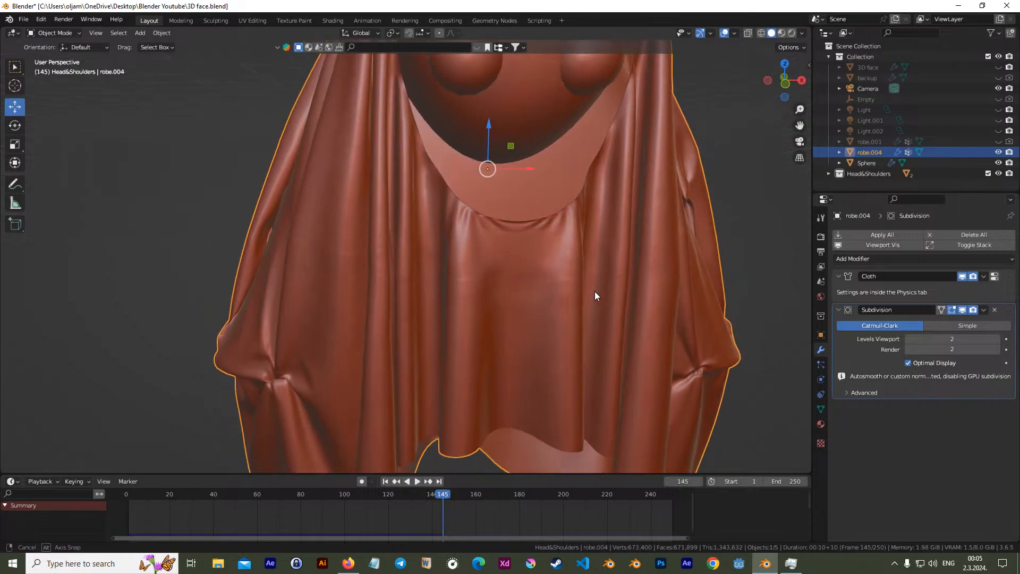
pyautogui.moveTo(569, 292); pyautogui.dragTo(534, 304, button='middle')
pyautogui.scroll(6, 535, 304)
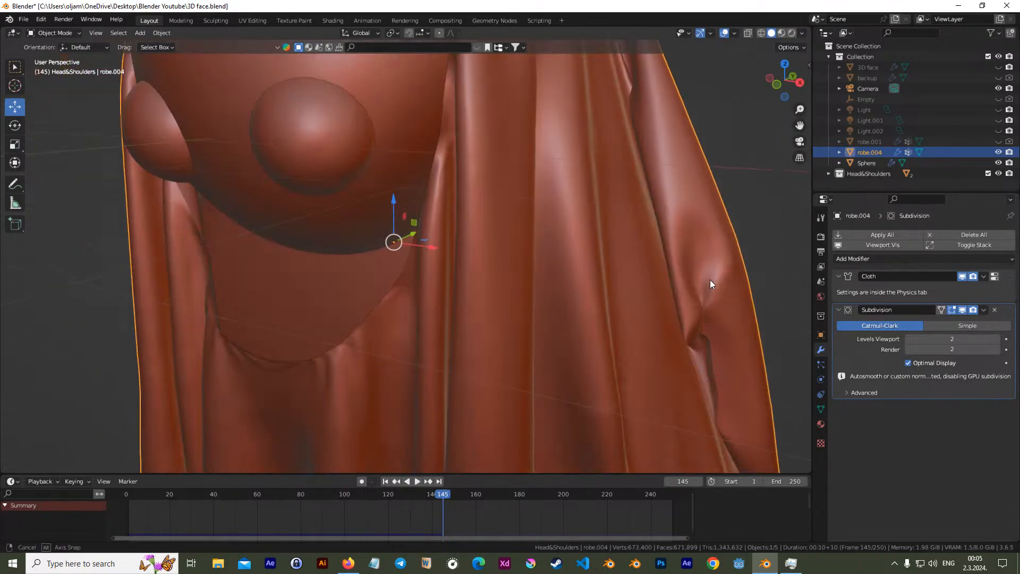
pyautogui.moveTo(709, 280); pyautogui.dragTo(637, 278, button='middle')
pyautogui.scroll(-3, 636, 273)
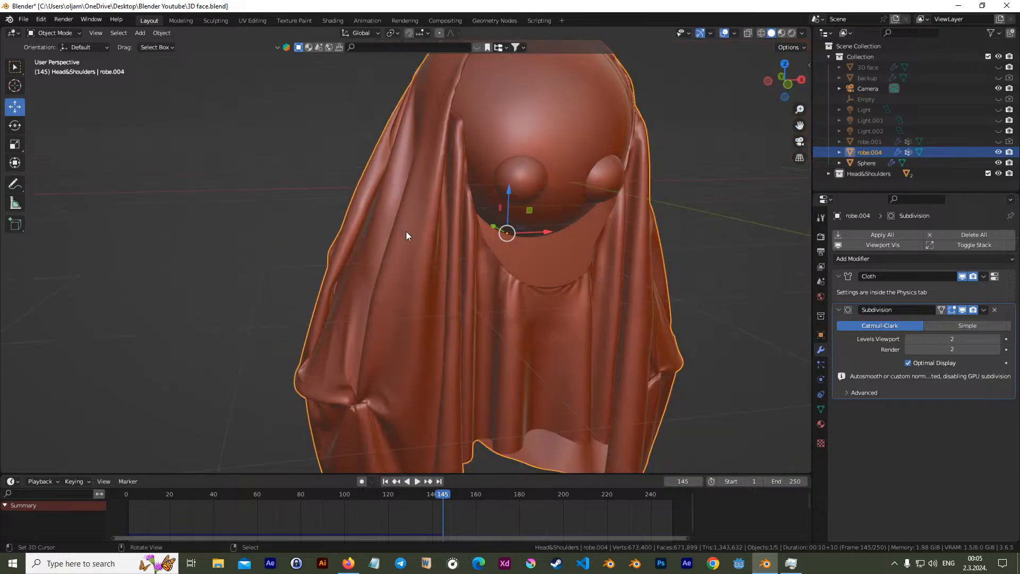
pyautogui.scroll(3, 322, 280)
pyautogui.moveTo(295, 294); pyautogui.dragTo(361, 266, button='middle')
pyautogui.scroll(2, 345, 284)
pyautogui.scroll(-6, 372, 268)
pyautogui.moveTo(483, 285)
pyautogui.mouseDown(button='middle')
pyautogui.moveTo(483, 277)
pyautogui.moveTo(499, 292)
pyautogui.mouseUp(button='middle')
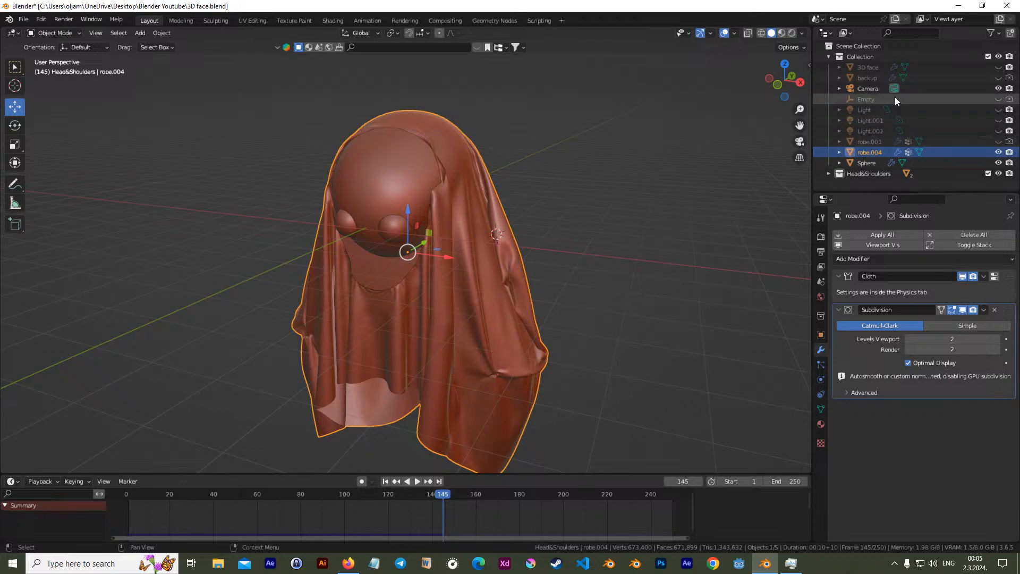
# Unhide the 3D face object and view the head and robe through the scene camera
pyautogui.click(998, 67)
pyautogui.moveTo(497, 244)
pyautogui.mouseDown(button='middle')
pyautogui.moveTo(529, 232)
pyautogui.moveTo(496, 308)
pyautogui.moveTo(506, 351)
pyautogui.moveTo(511, 341)
pyautogui.mouseUp(button='middle')
pyautogui.scroll(4, 529, 232)
pyautogui.scroll(2, 511, 342)
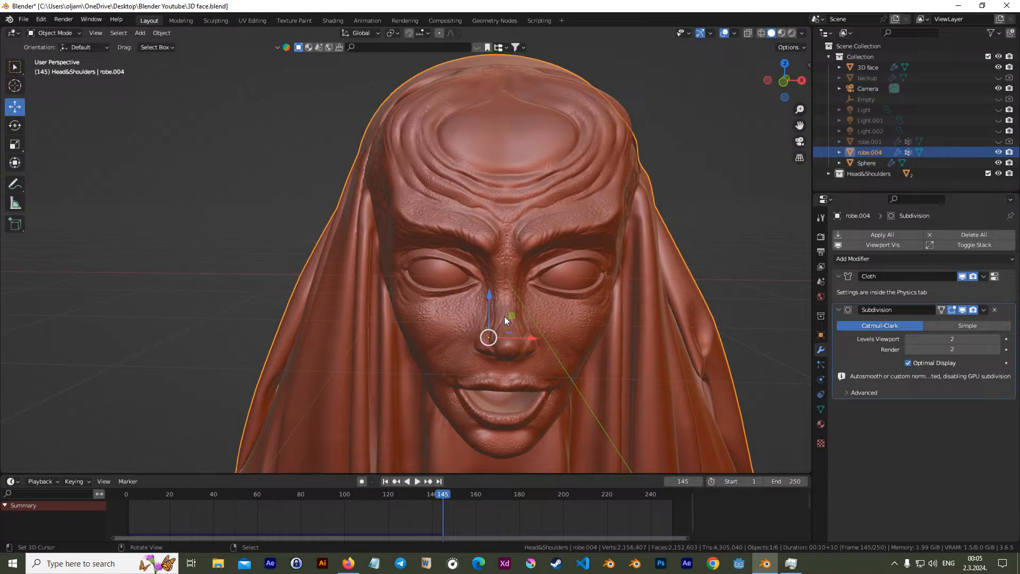
pyautogui.press('KP_0')
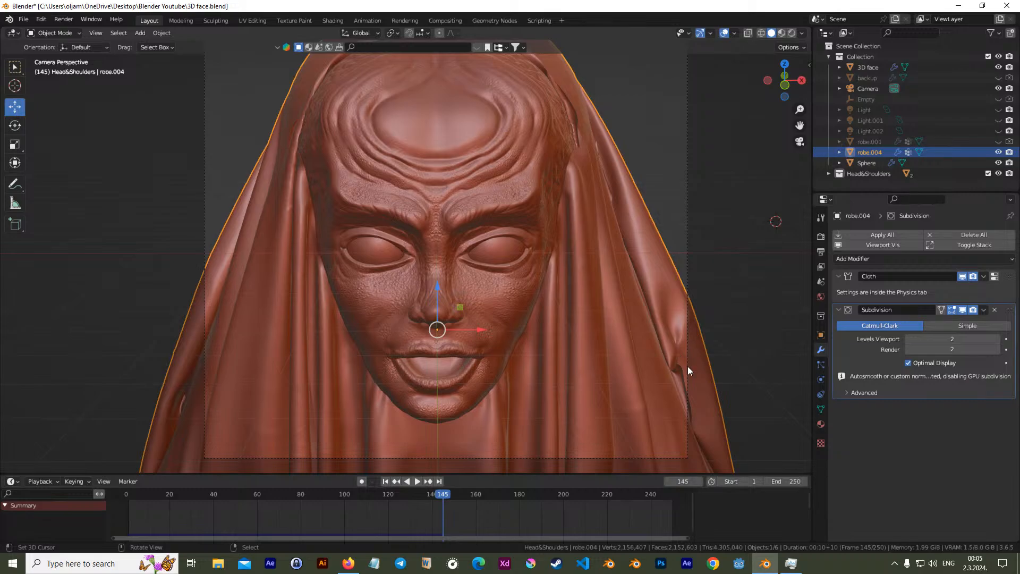
pyautogui.scroll(-2, 540, 175)
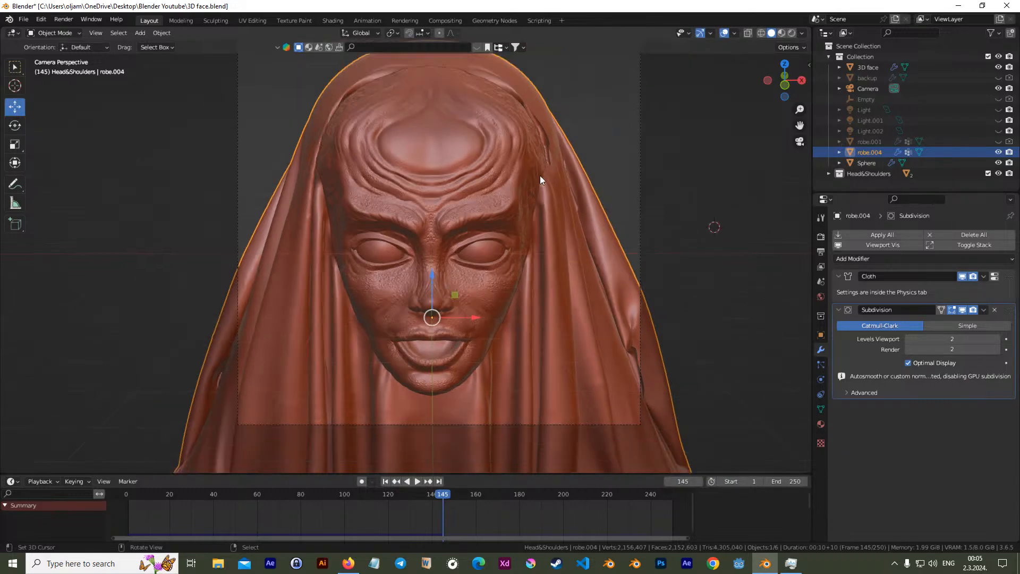
# Switch the viewport to rendered shading and unhide Light.001 and Light.002
pyautogui.click(791, 33)
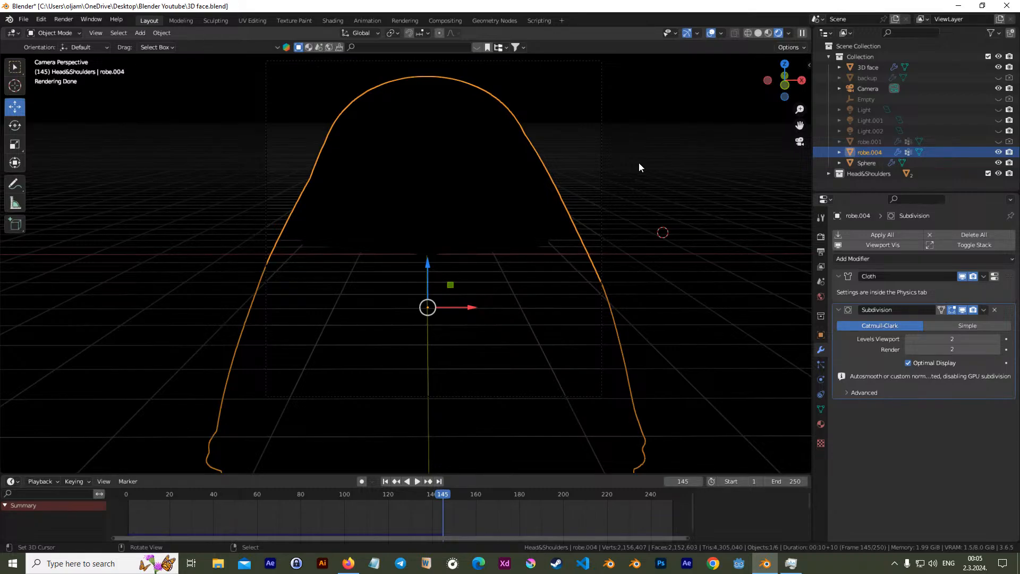
pyautogui.click(998, 120)
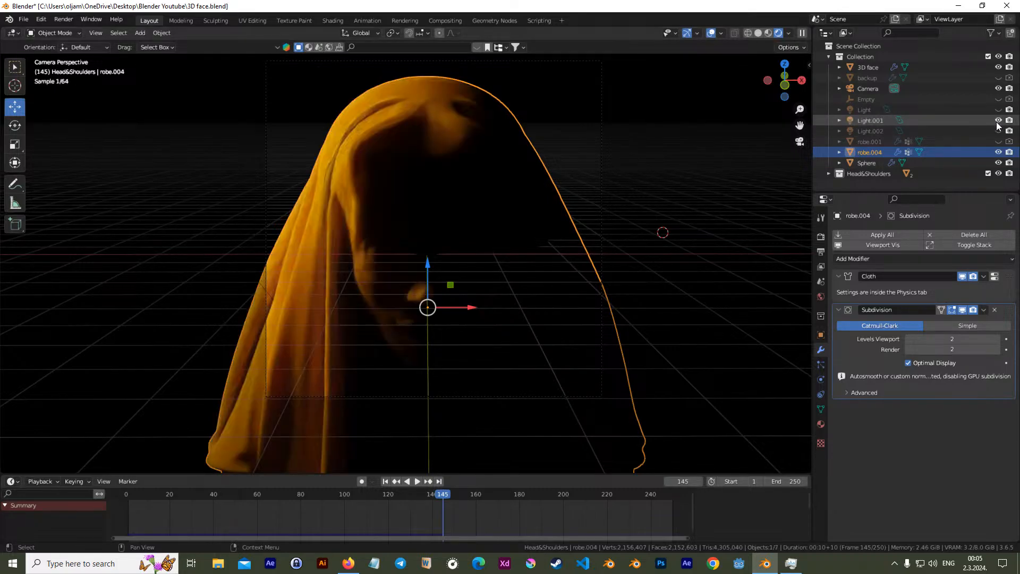
pyautogui.click(998, 131)
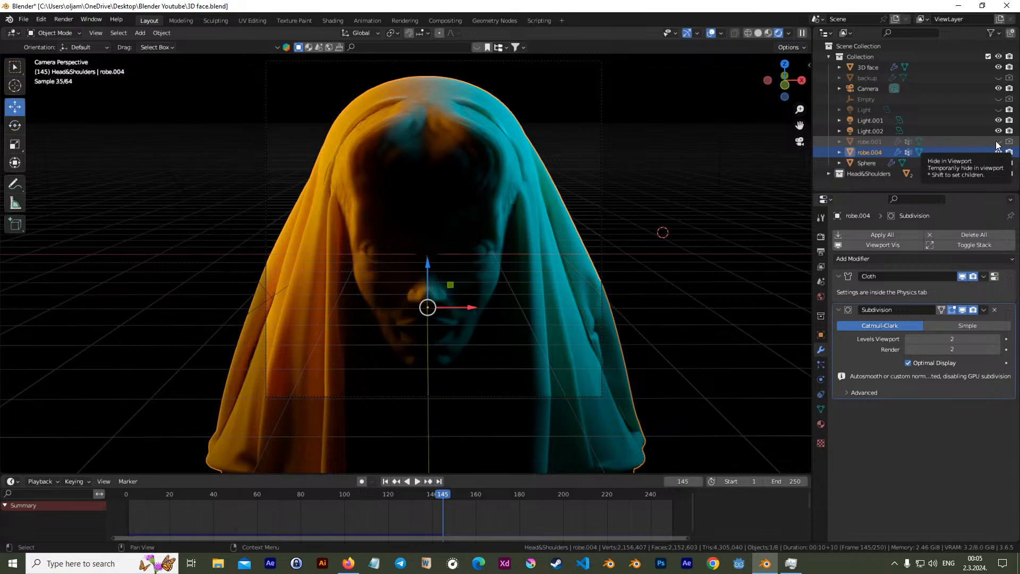
# Show robe.001 in the viewport in place of robe.004, hiding the latter
pyautogui.click(998, 141)
pyautogui.click(997, 142)
pyautogui.click(997, 142)
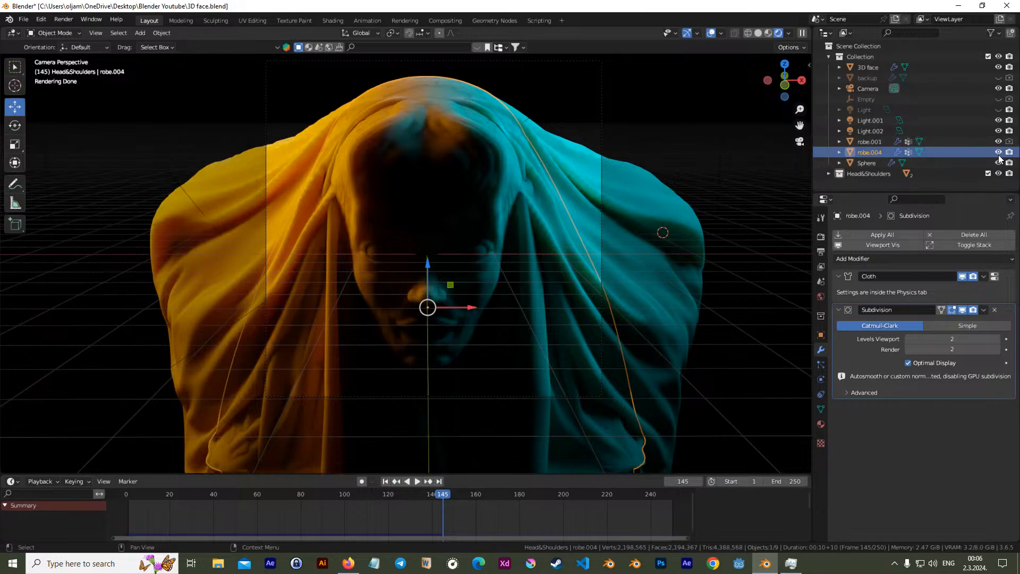
pyautogui.click(998, 153)
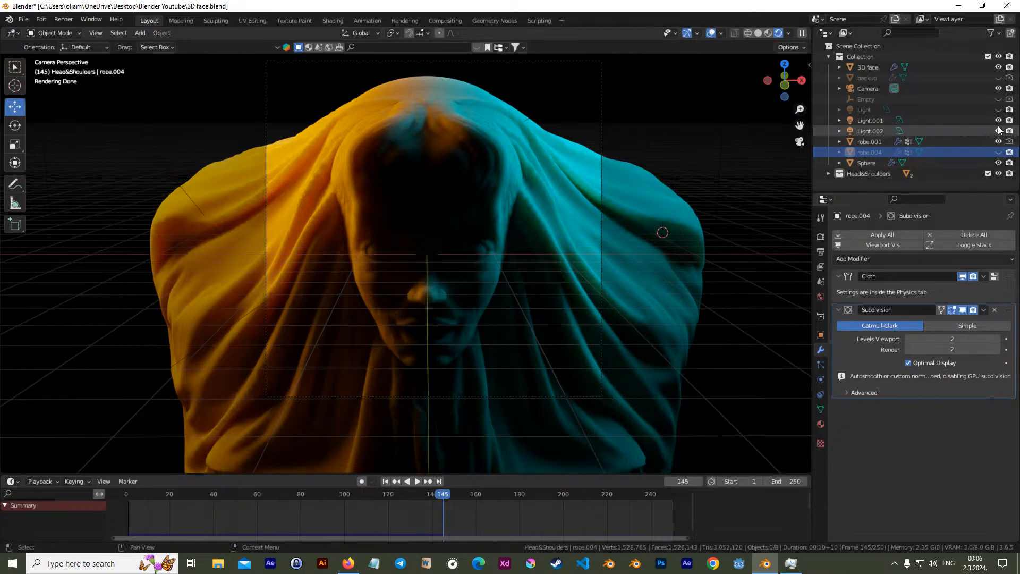
# Unhide the main Light to illuminate the face and save the Blender file
pyautogui.click(998, 110)
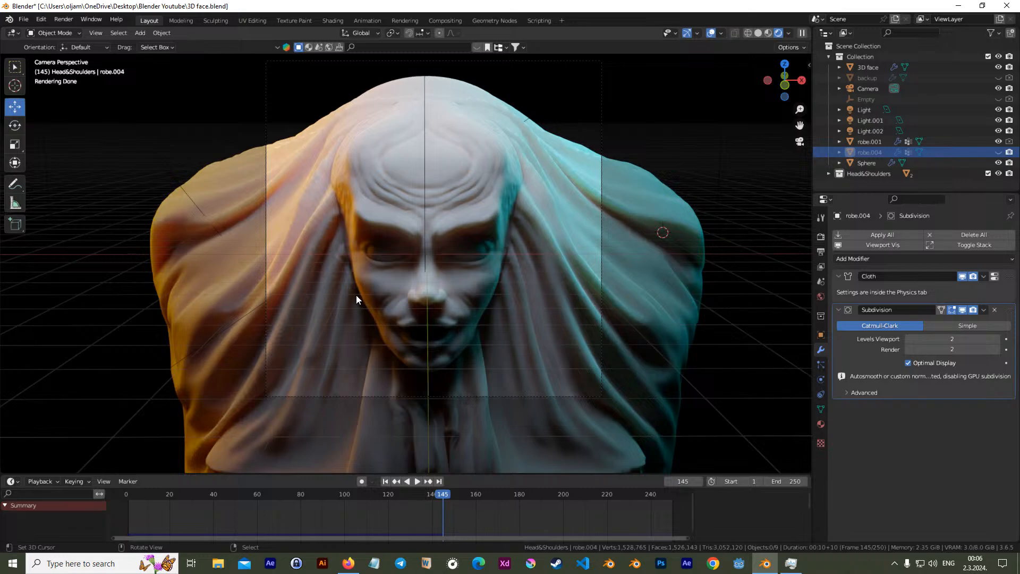
pyautogui.scroll(1, 356, 254)
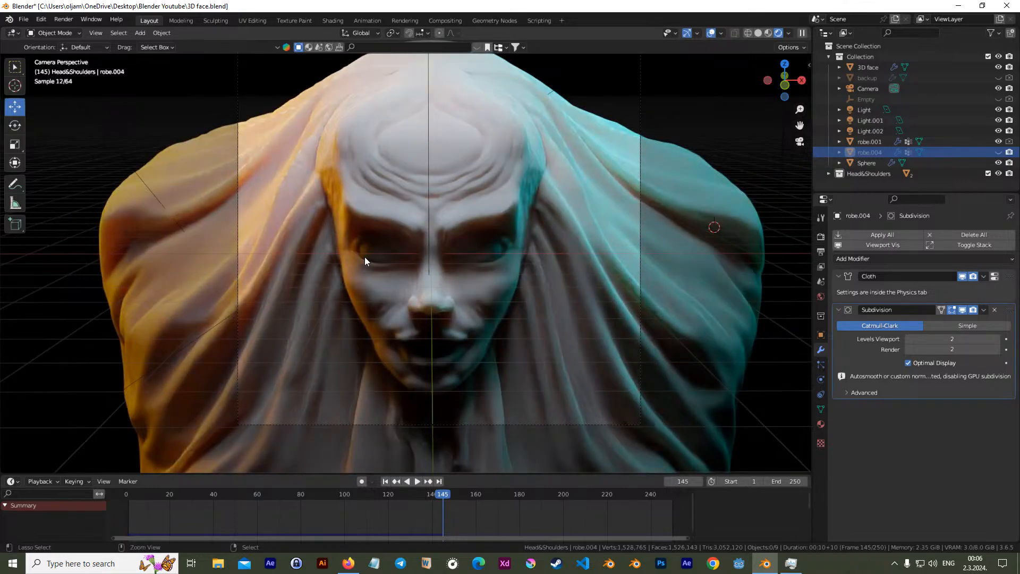
pyautogui.hotkey('ctrl', 's')
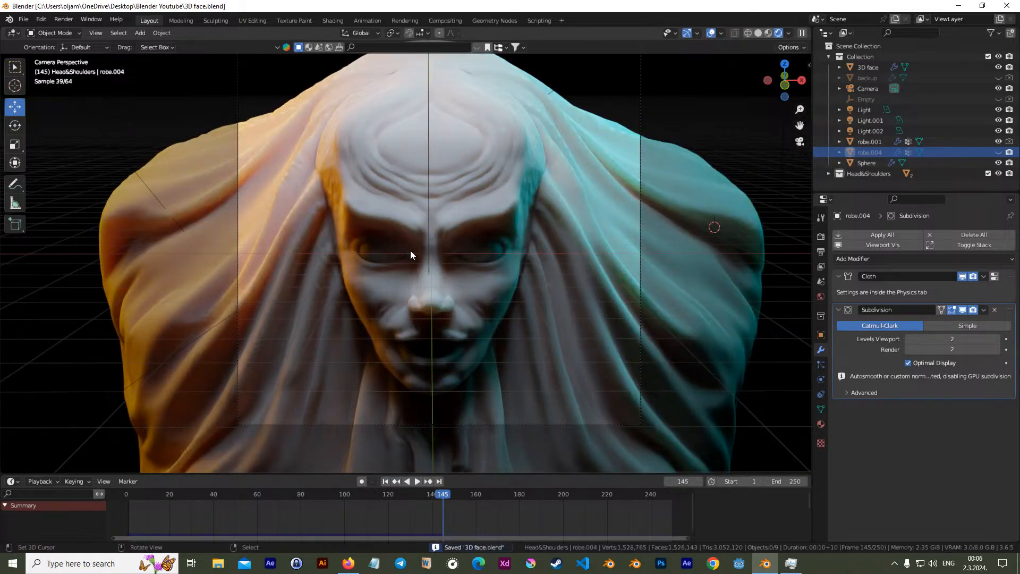
# Turn off the viewport gizmos and overlays for a clean view of the rendered bust
pyautogui.scroll(-2, 417, 257)
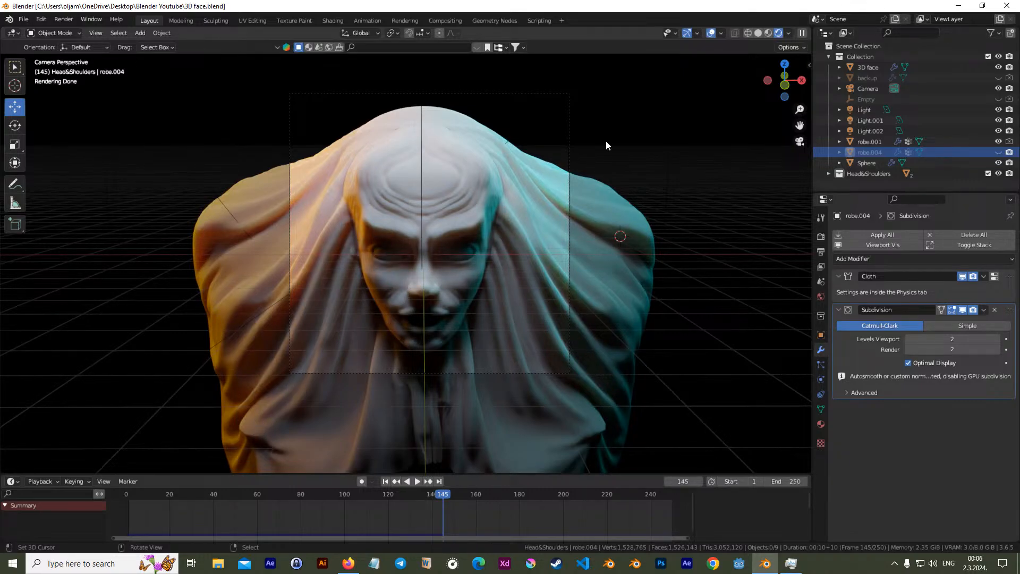
pyautogui.click(686, 33)
pyautogui.click(711, 33)
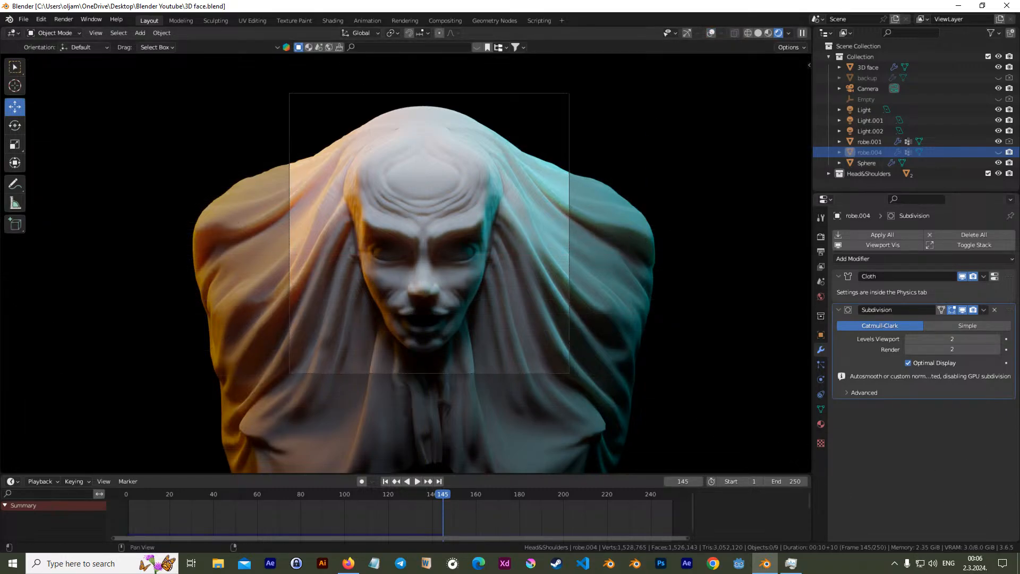
# Inspect the rendered face and robe.001 drape at different distances through the camera
pyautogui.hotkey('alt', 'Tab')
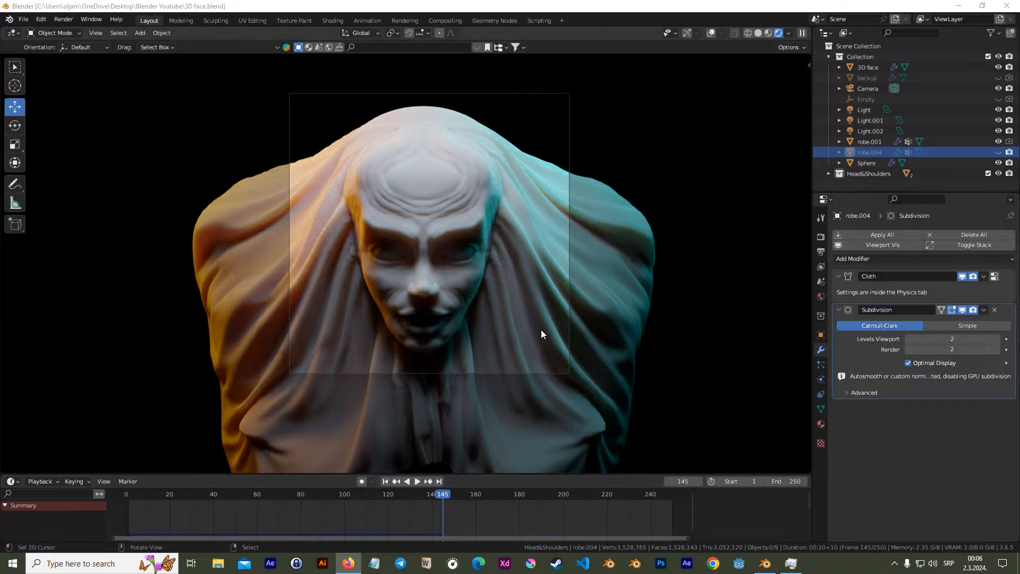
pyautogui.scroll(2, 453, 343)
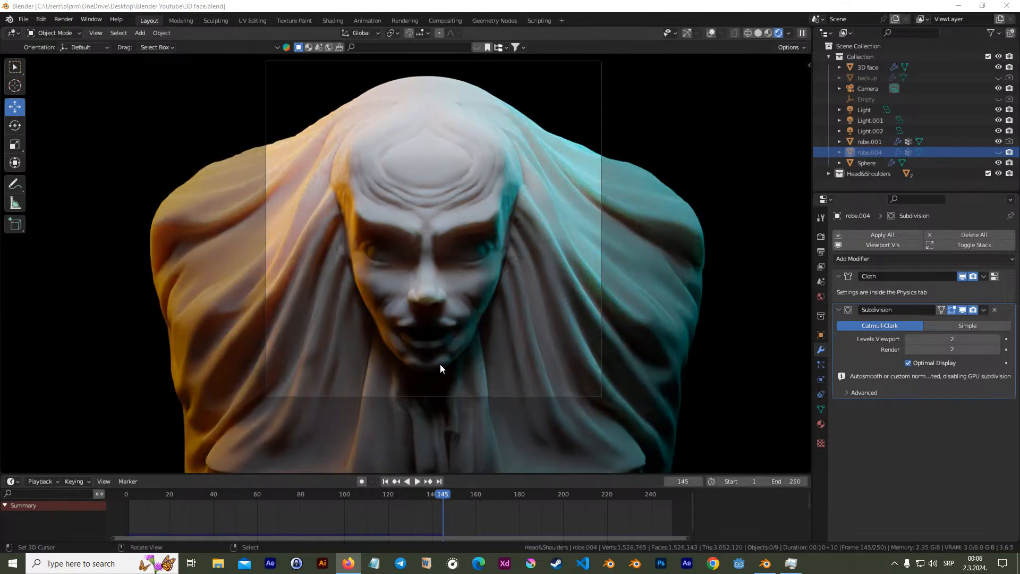
pyautogui.scroll(-2, 438, 442)
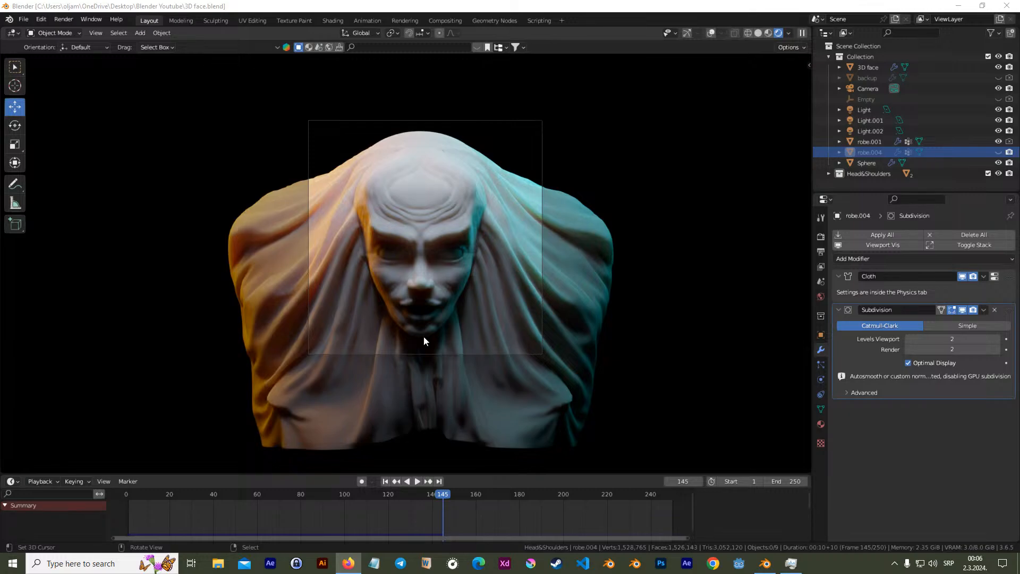
pyautogui.scroll(1, 540, 266)
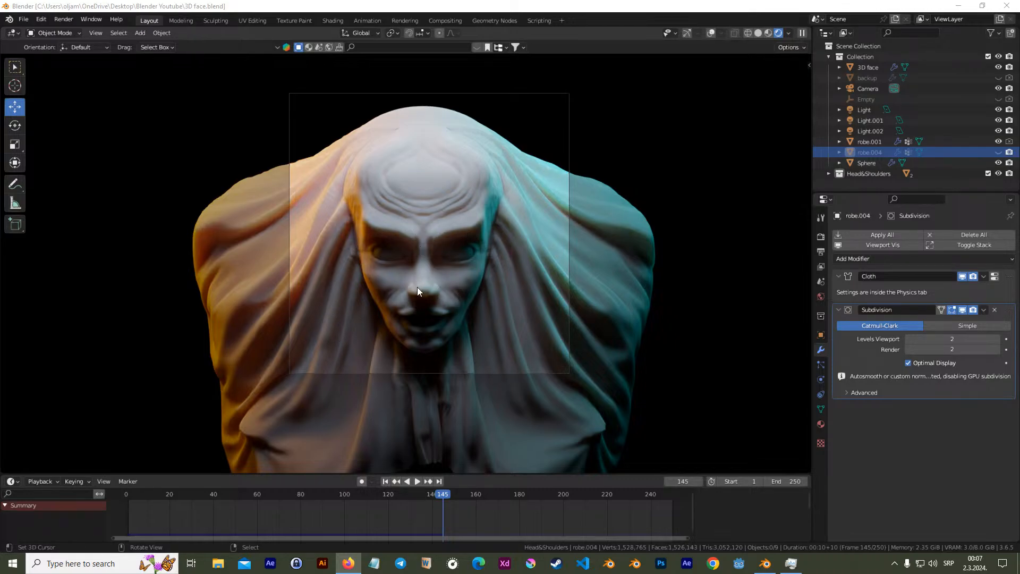
pyautogui.scroll(2, 435, 302)
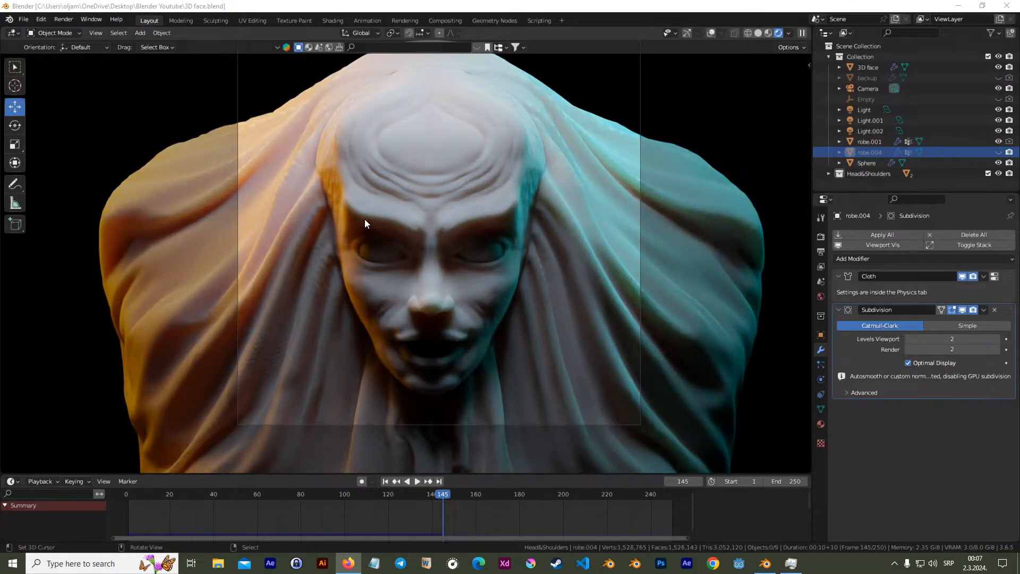
pyautogui.scroll(-1, 366, 220)
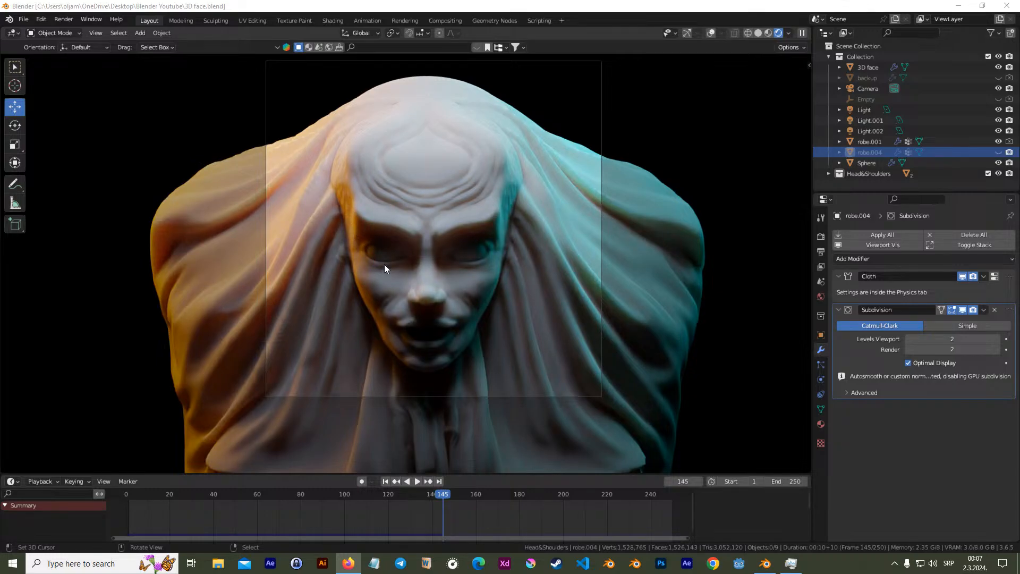
pyautogui.keyDown('shift'); pyautogui.moveTo(403, 255); pyautogui.dragTo(422, 273, button='middle'); pyautogui.keyUp('shift')
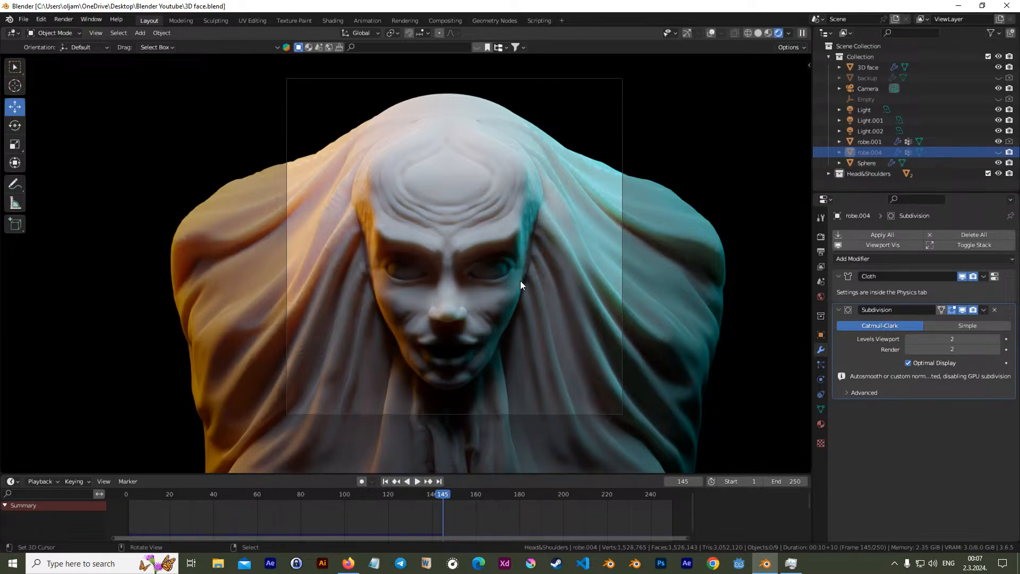
# Compare robe.004 with robe.001 by toggling robe.004's viewport visibility, leaving robe.004 hidden
pyautogui.click(869, 142)
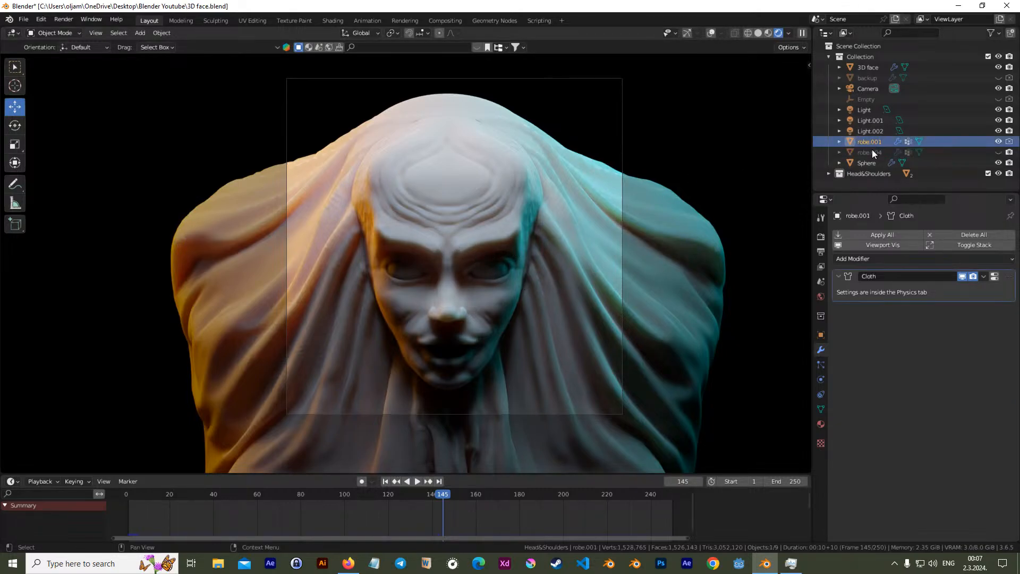
pyautogui.click(870, 152)
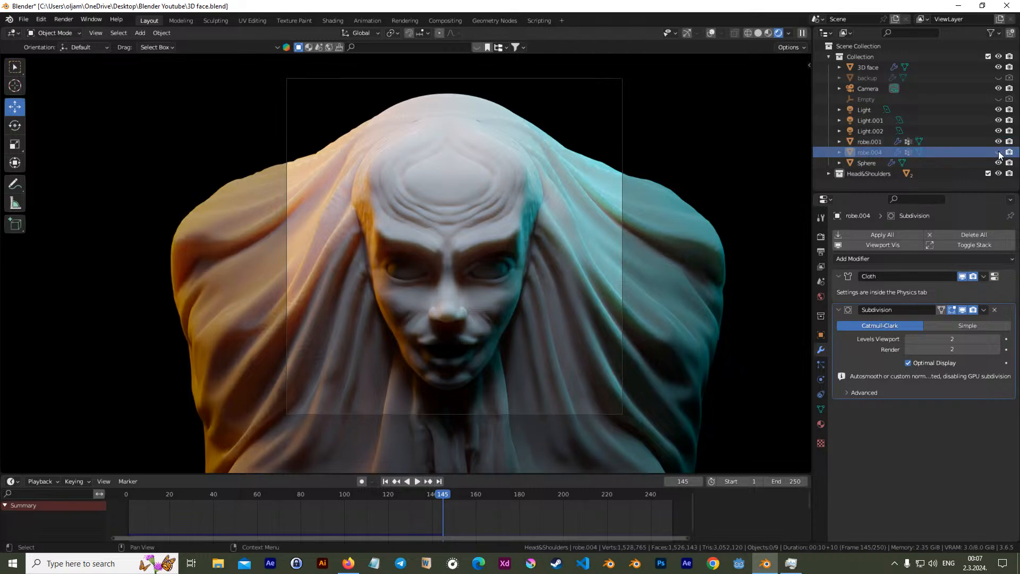
pyautogui.click(999, 152)
pyautogui.click(999, 153)
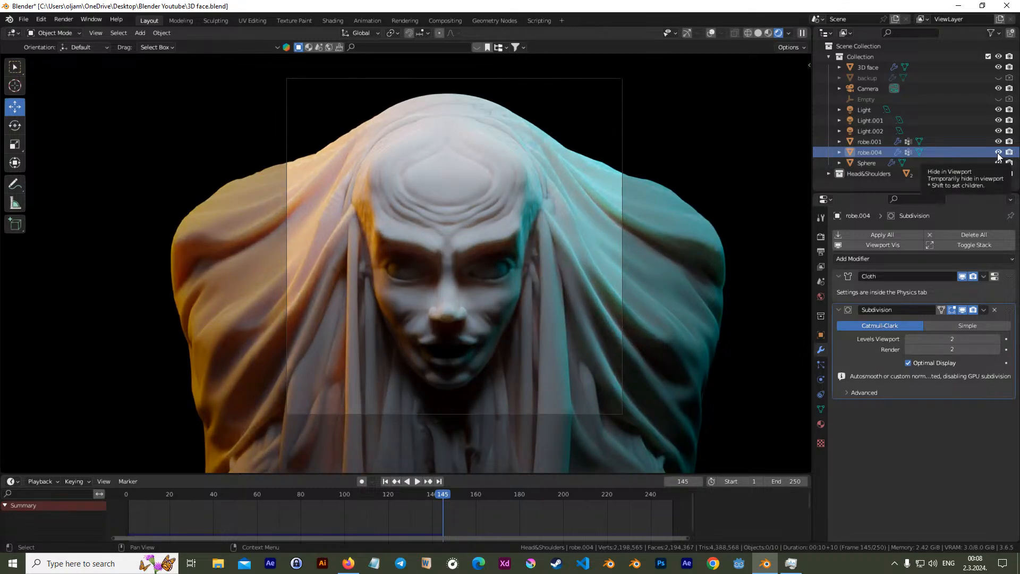
pyautogui.click(998, 154)
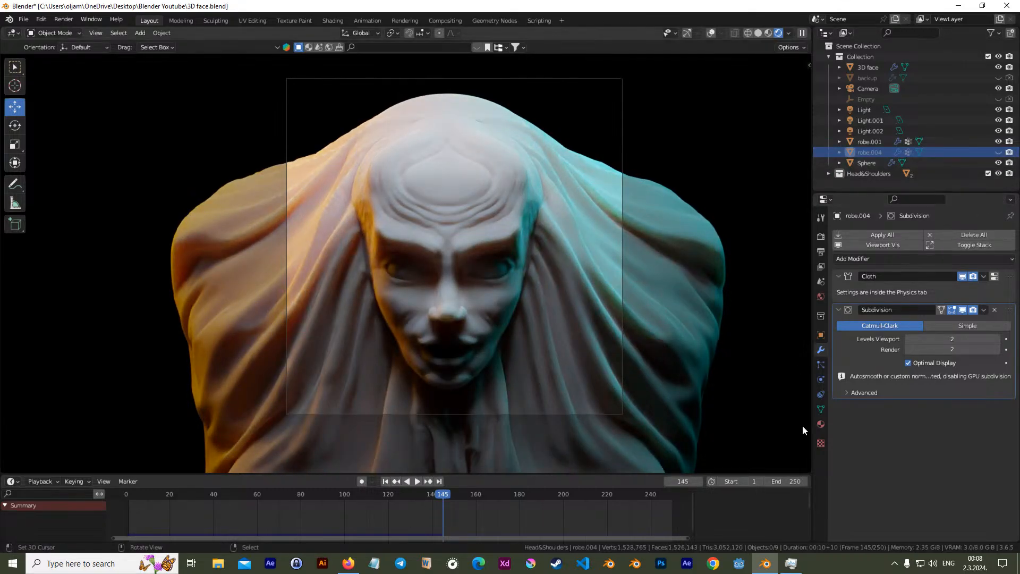
# Open the material settings and select robe.001 to review its surface values
pyautogui.click(820, 423)
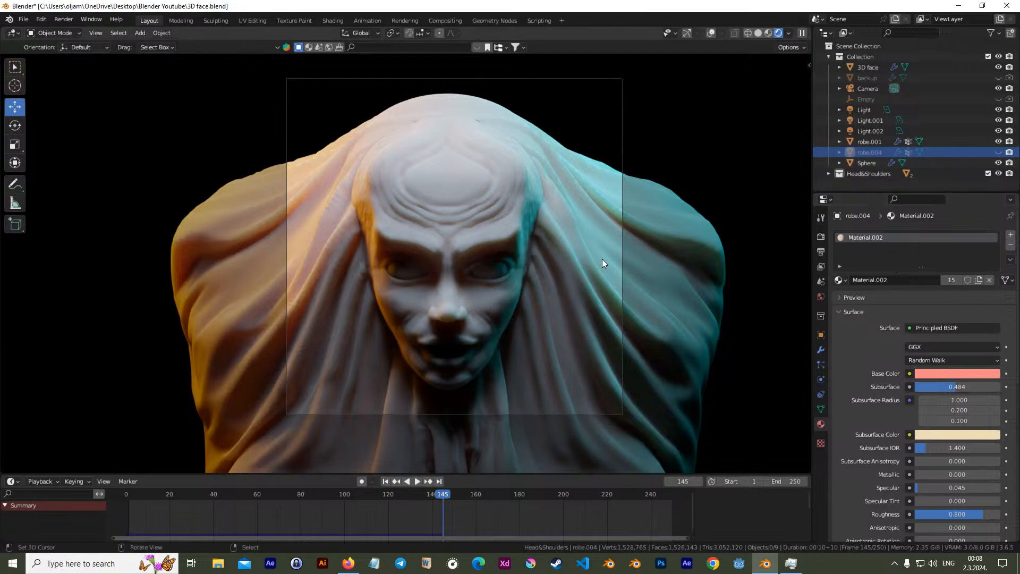
pyautogui.click(648, 239)
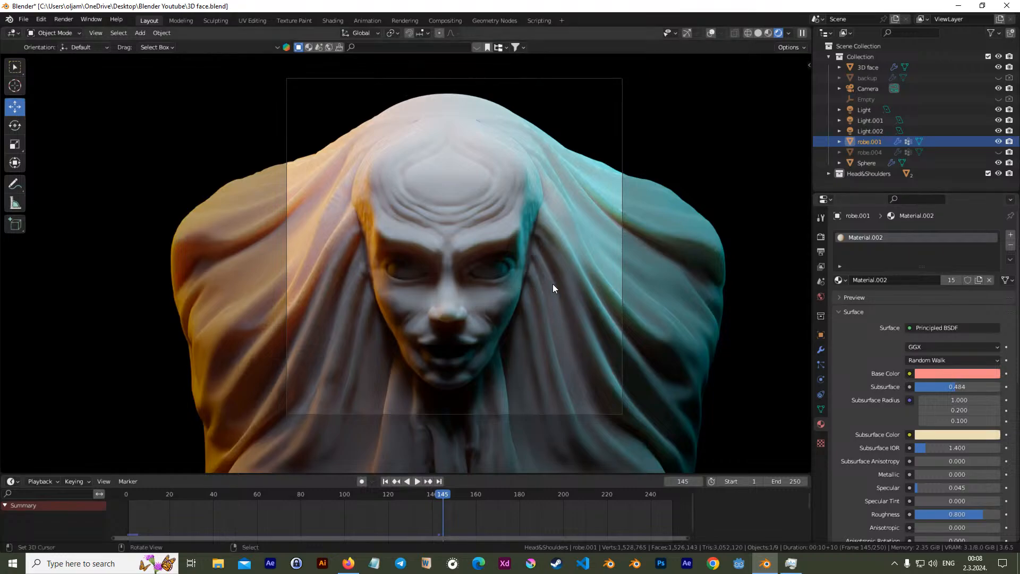
# Remove Material.002 from robe.001 and give the robe a new material with a bright red base colour
pyautogui.scroll(1, 552, 285)
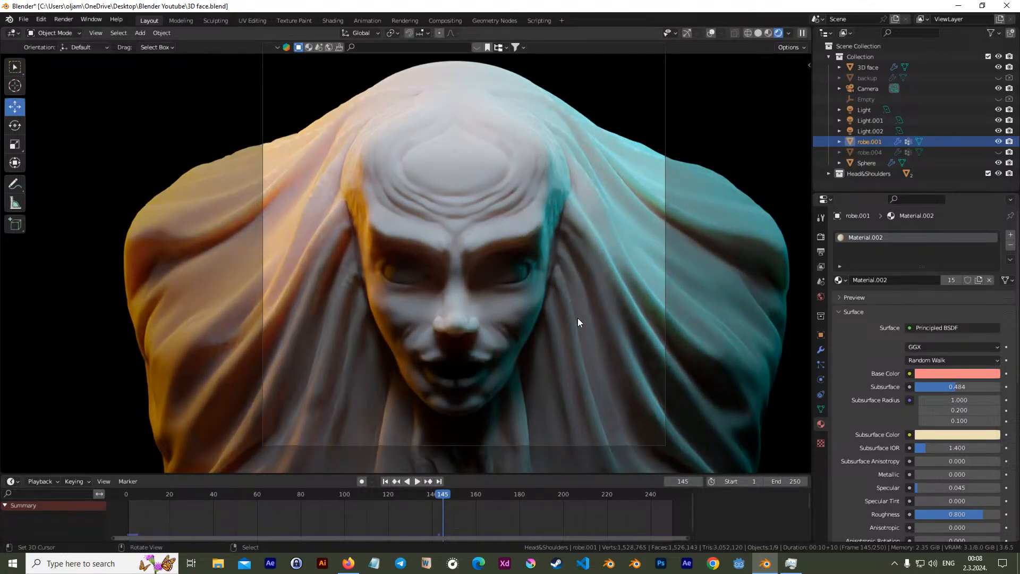
pyautogui.click(840, 280)
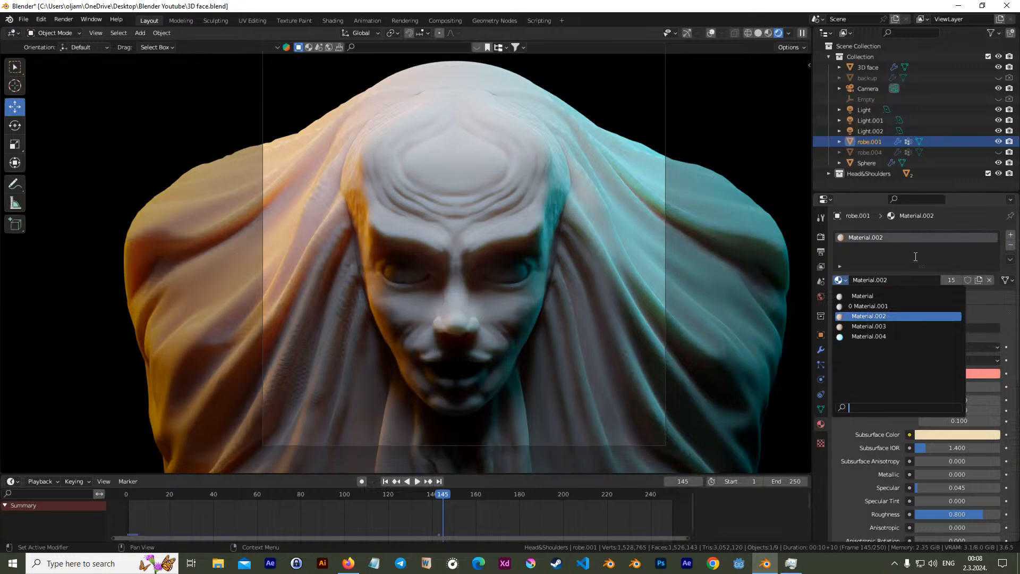
pyautogui.click(1010, 246)
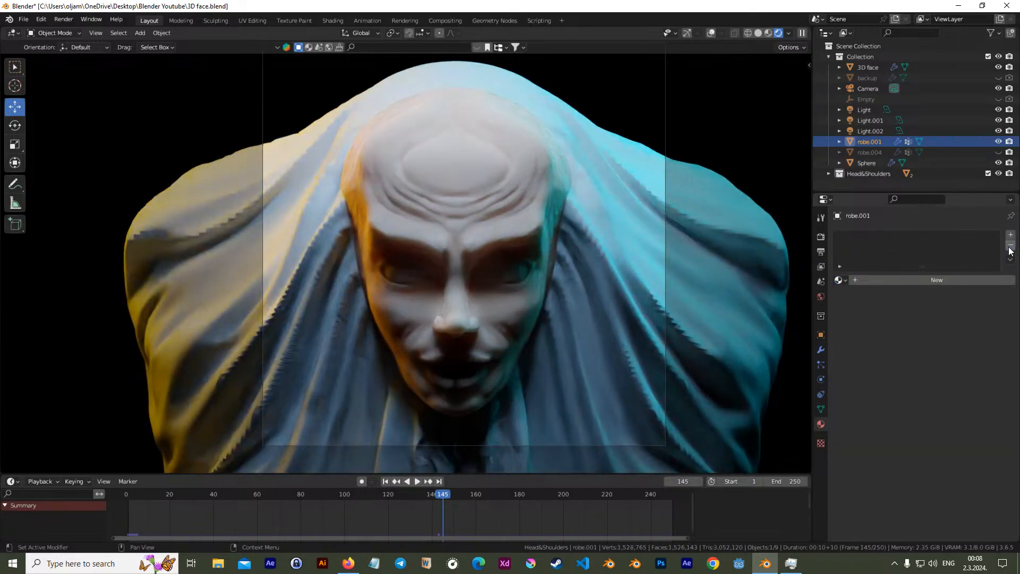
pyautogui.click(841, 280)
pyautogui.click(929, 284)
pyautogui.click(939, 373)
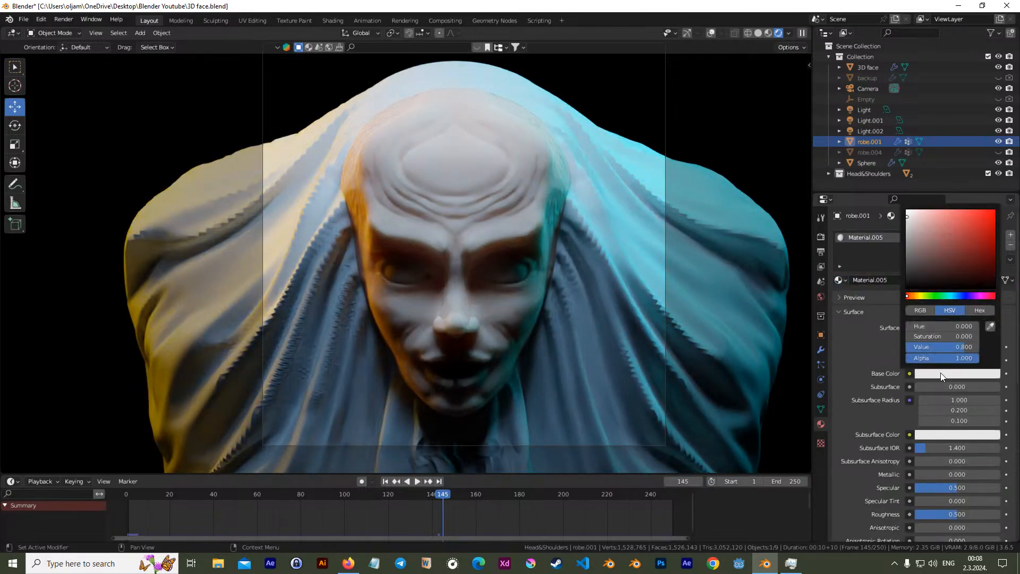
pyautogui.moveTo(965, 250); pyautogui.dragTo(977, 220)
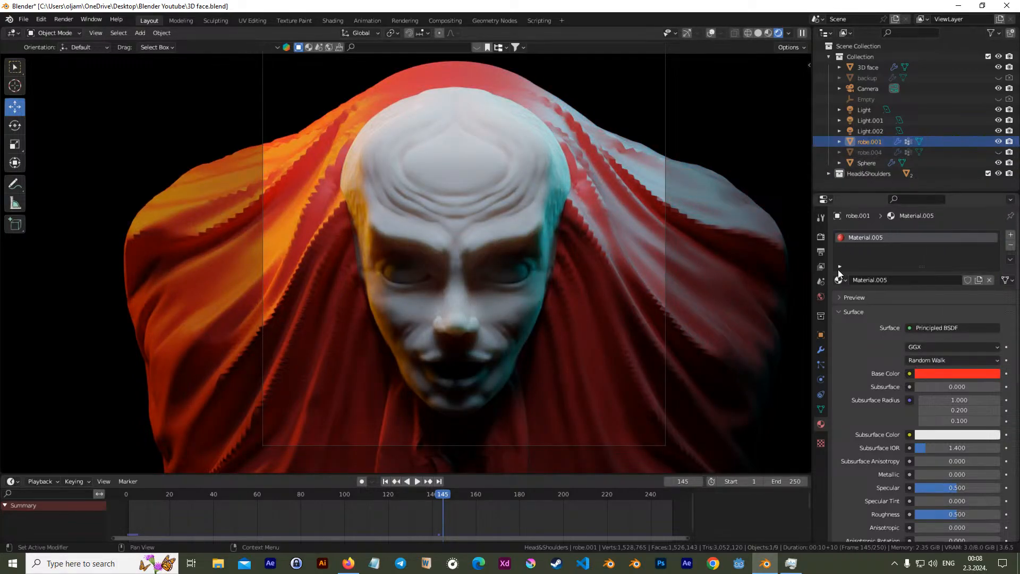
# Add a Subdivision Surface modifier to robe.001 with the viewport level set to 2, and save the file
pyautogui.click(820, 350)
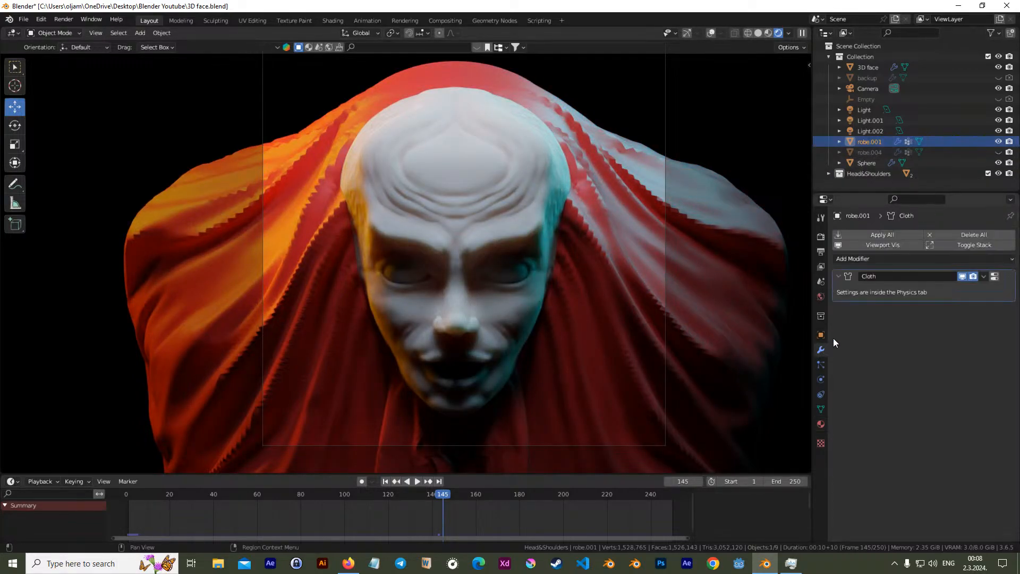
pyautogui.click(922, 257)
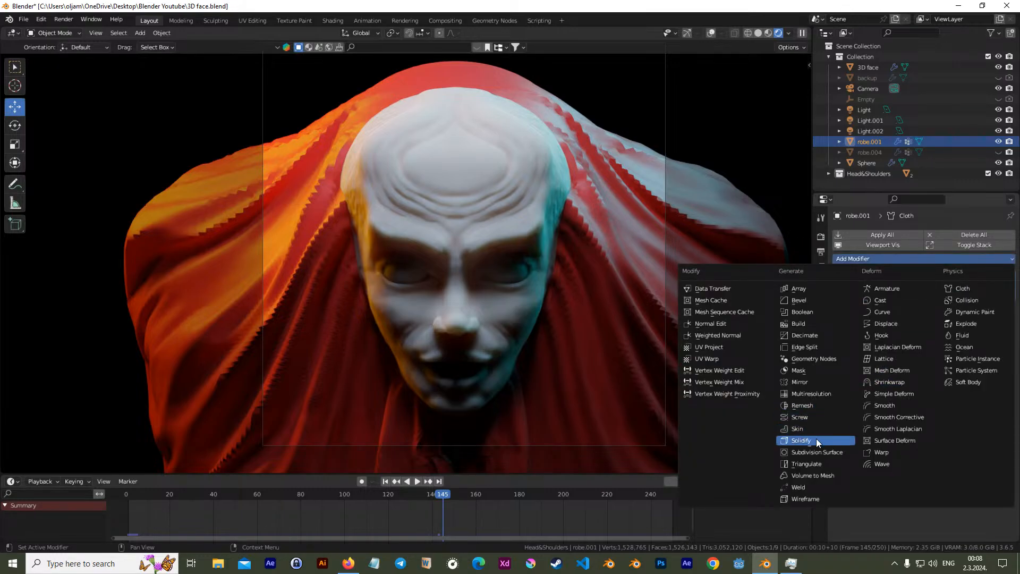
pyautogui.click(824, 451)
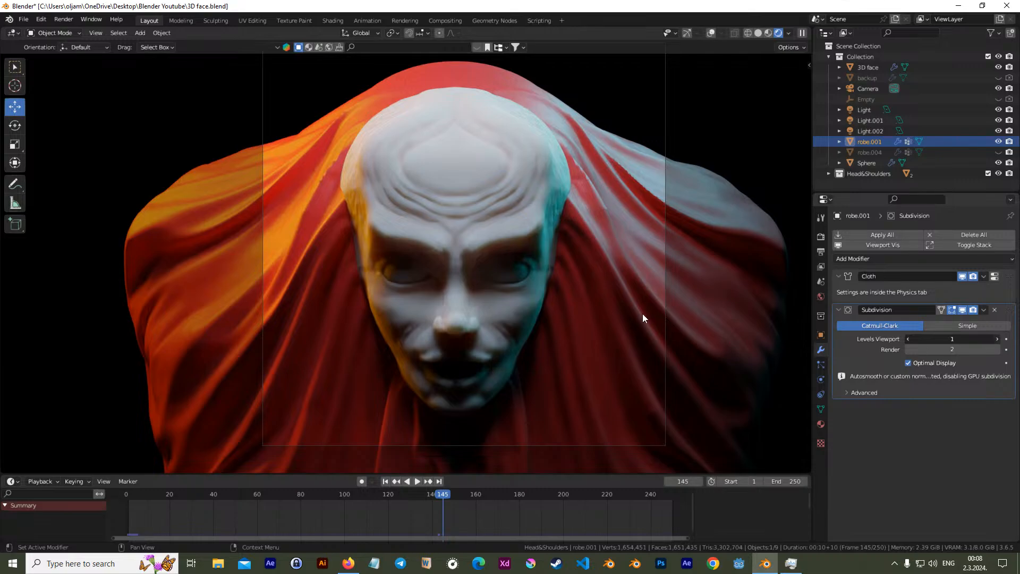
pyautogui.hotkey('ctrl', '2')
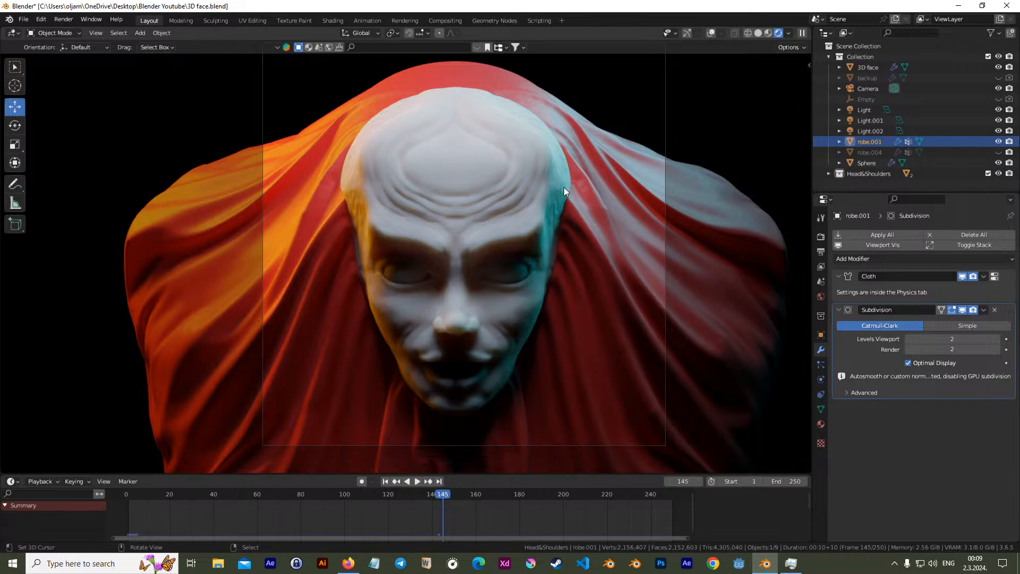
pyautogui.hotkey('ctrl', 's')
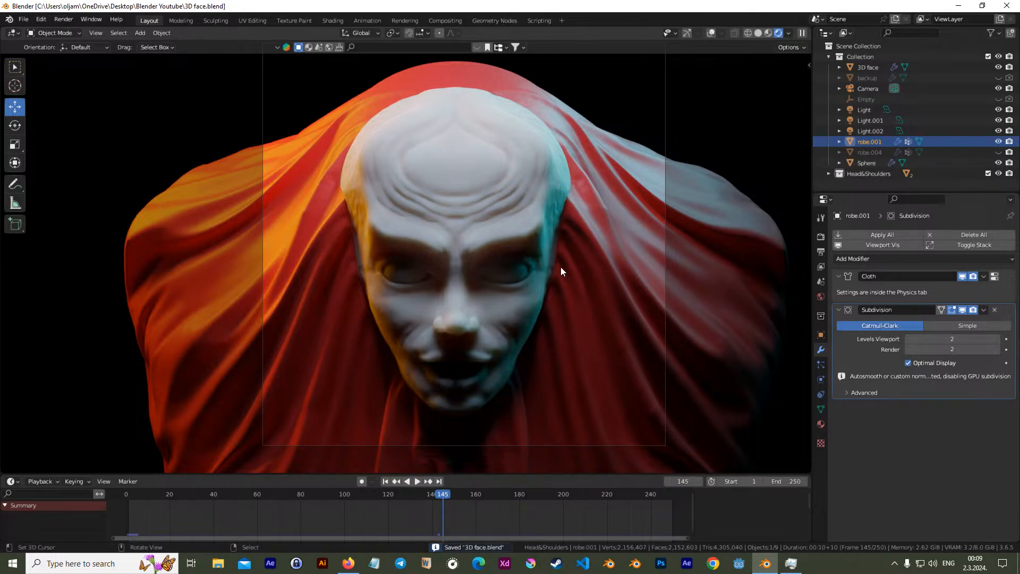
# Examine the red robe's folds around the face from another angle and at different distances through the camera
pyautogui.moveTo(502, 276); pyautogui.dragTo(512, 306, button='middle')
pyautogui.scroll(6, 429, 240)
pyautogui.moveTo(474, 250); pyautogui.dragTo(469, 238, button='middle')
pyautogui.press('KP_0')
pyautogui.keyDown('shift'); pyautogui.moveTo(530, 230); pyautogui.dragTo(487, 232, button='middle'); pyautogui.keyUp('shift')
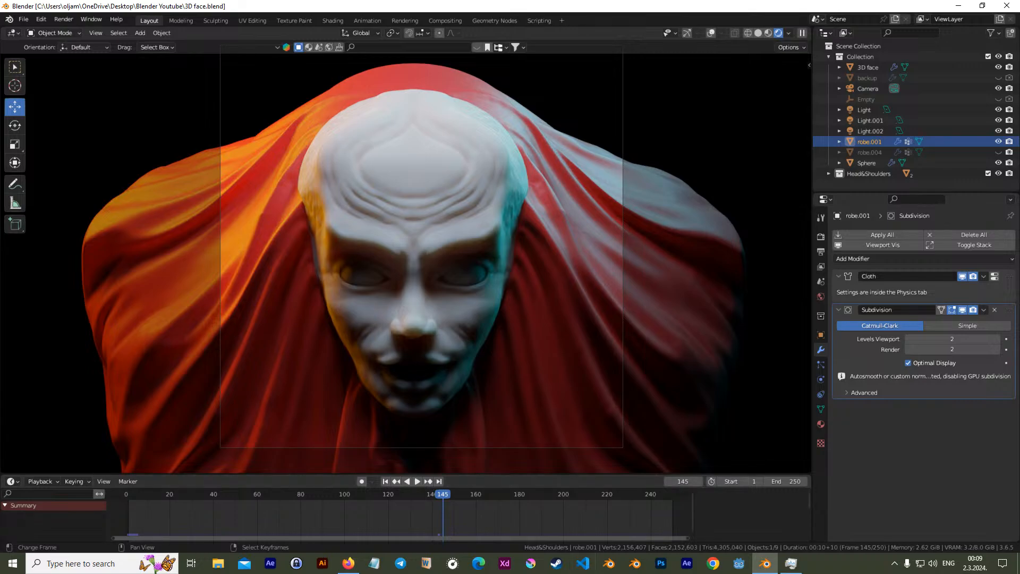
pyautogui.hotkey('alt', 'Tab')
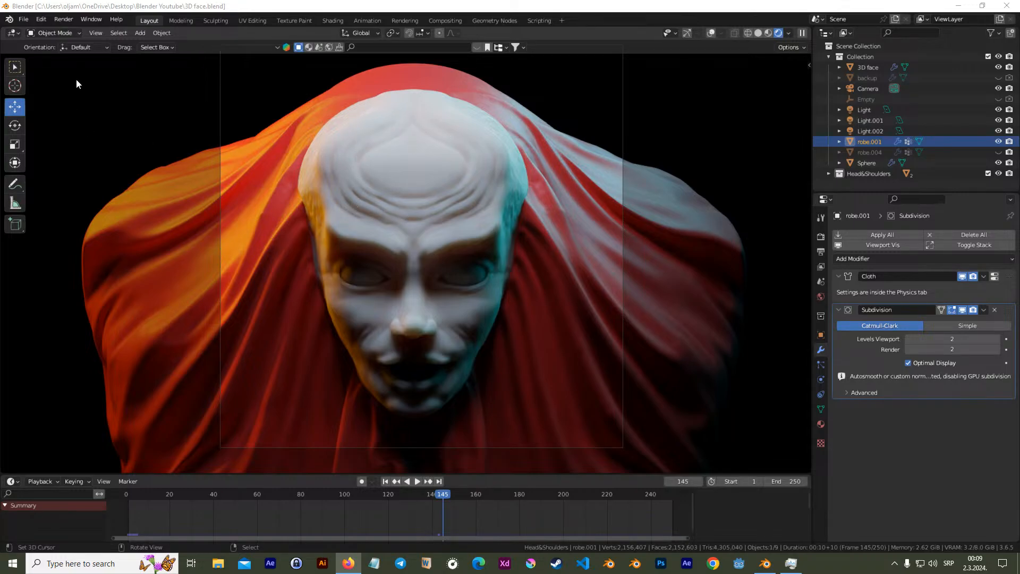
pyautogui.scroll(2, 456, 249)
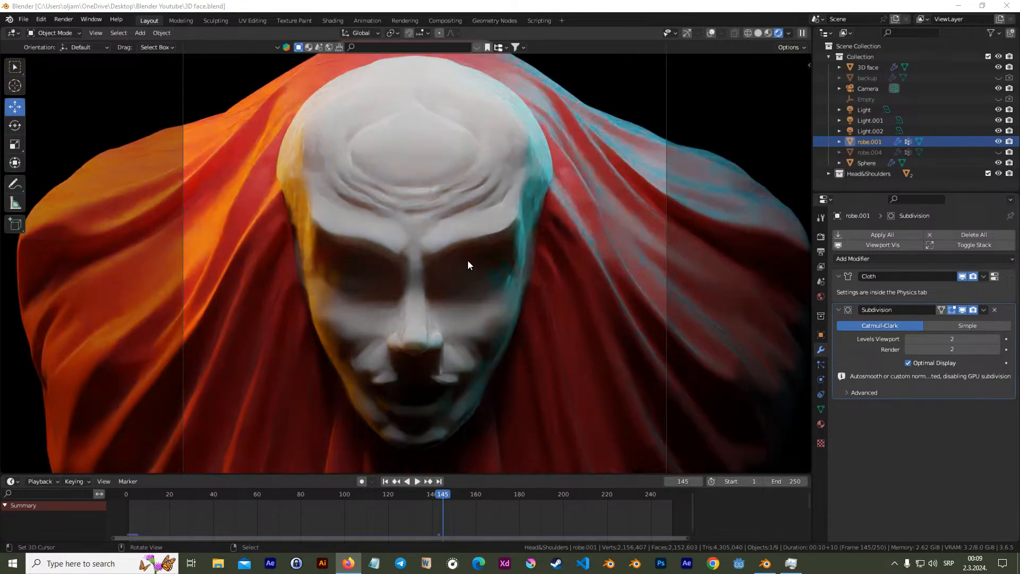
pyautogui.scroll(-2, 431, 289)
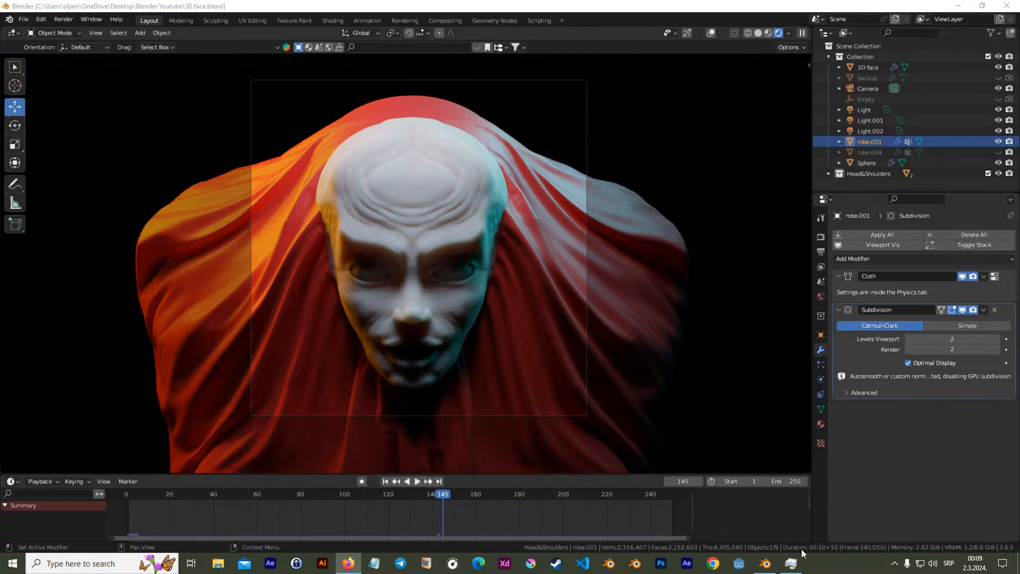
# Save the current Blender file before rendering
pyautogui.click(64, 19)
pyautogui.click(23, 20)
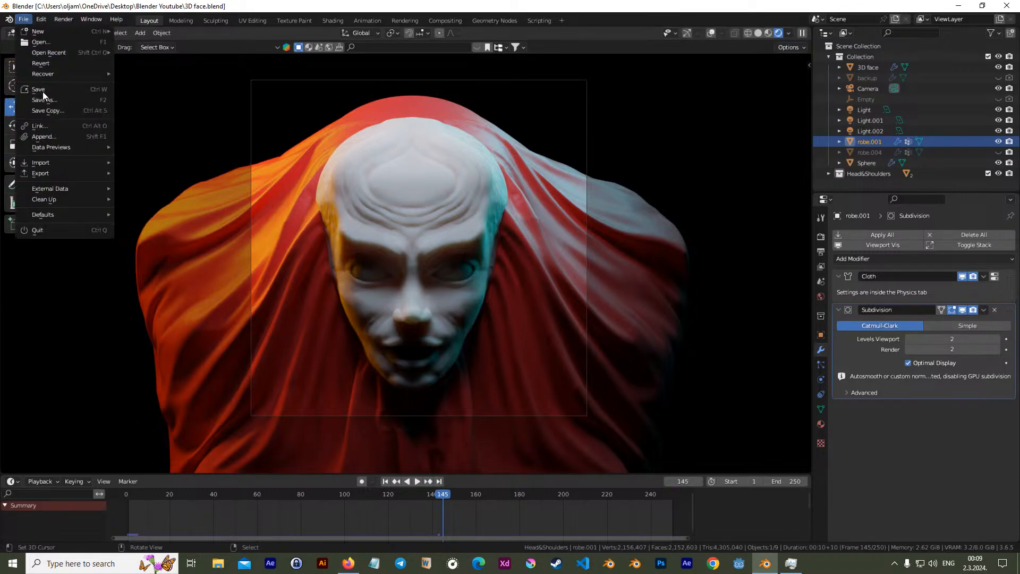
pyautogui.click(41, 88)
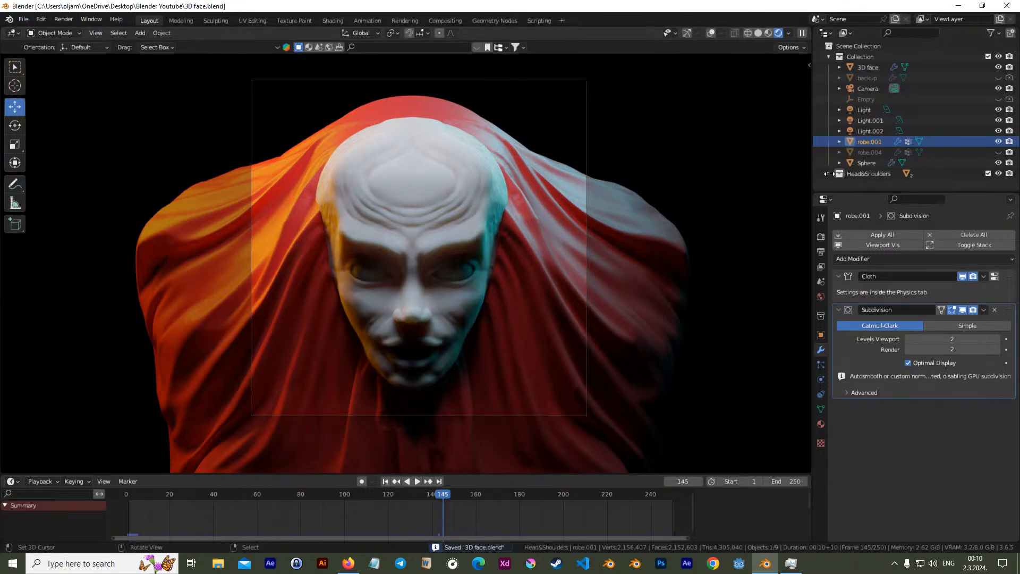
# Keep the render max samples at 1204 and set the maximum transmission bounces to 4
pyautogui.click(821, 237)
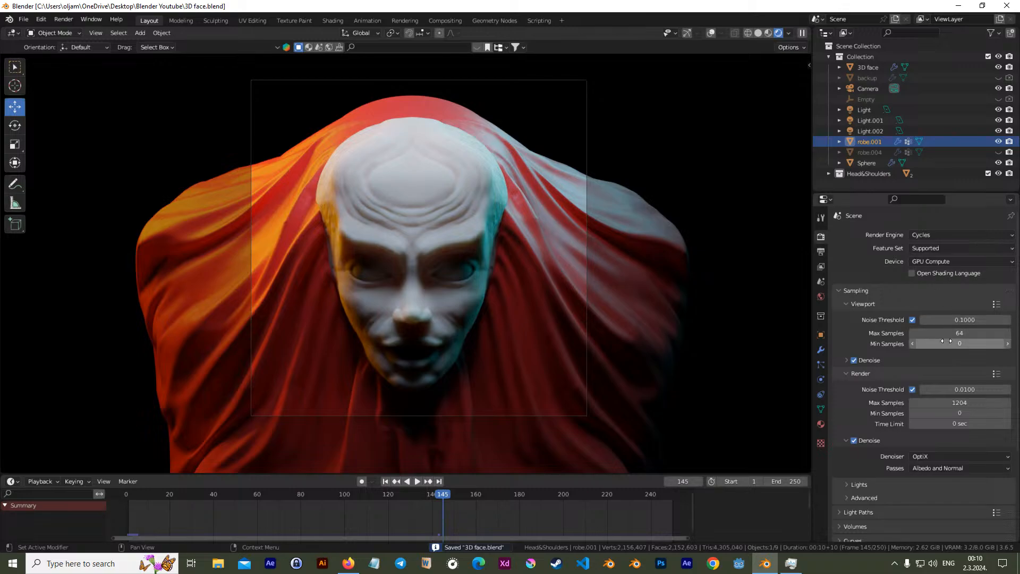
pyautogui.click(972, 403)
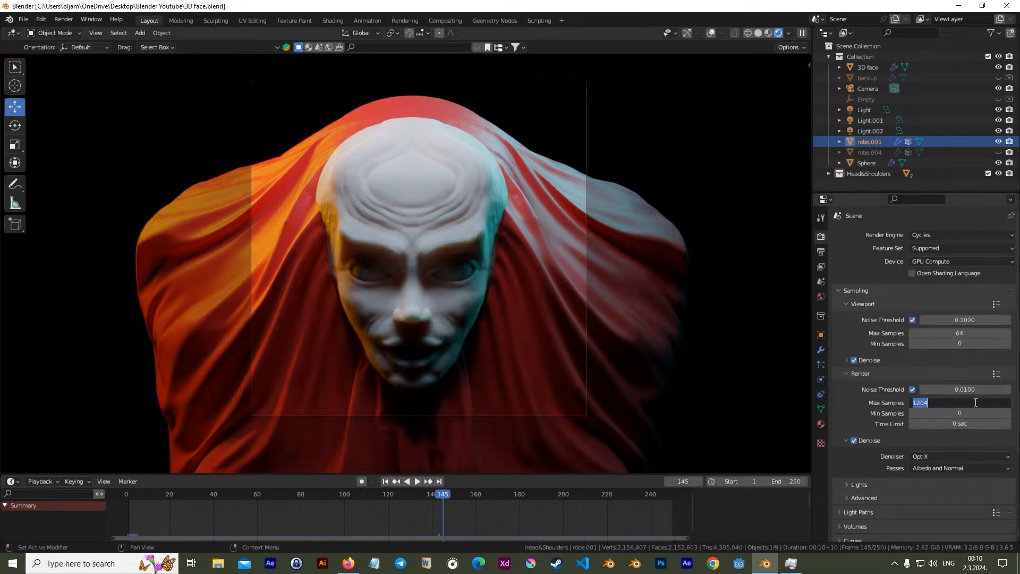
pyautogui.click(967, 402)
pyautogui.press('Return')
pyautogui.click(844, 512)
pyautogui.scroll(-2, 903, 473)
pyautogui.scroll(-3, 909, 469)
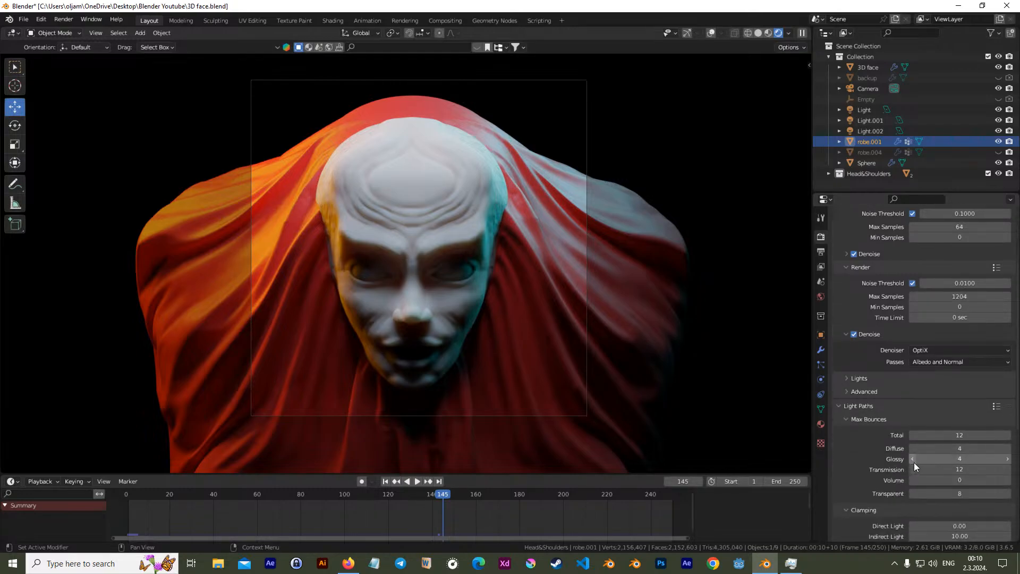
pyautogui.click(973, 471)
pyautogui.write('4')
pyautogui.press('Return')
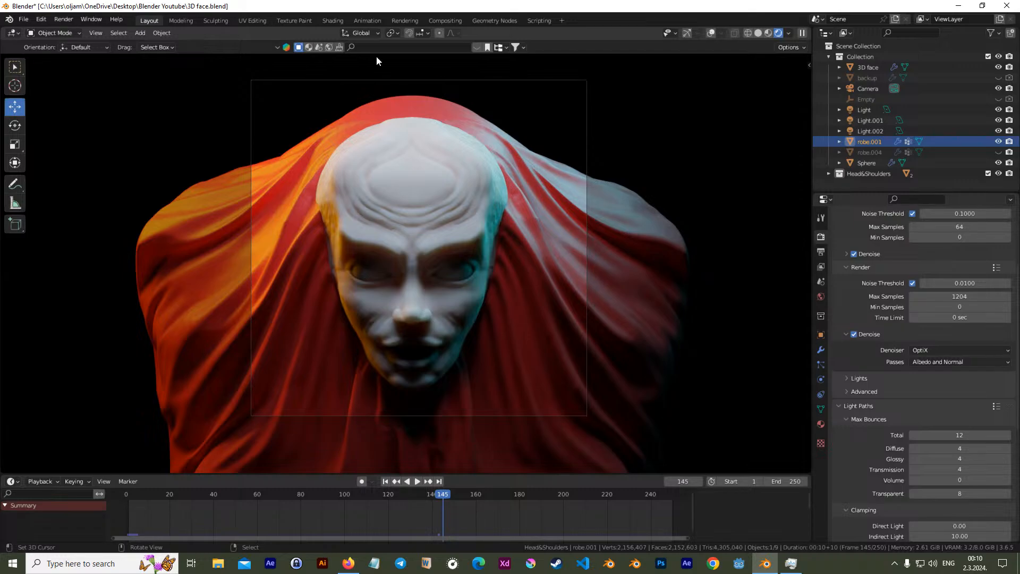
# Start a test render of the camera image, check the whole frame and stop the render
pyautogui.click(74, 18)
pyautogui.click(81, 31)
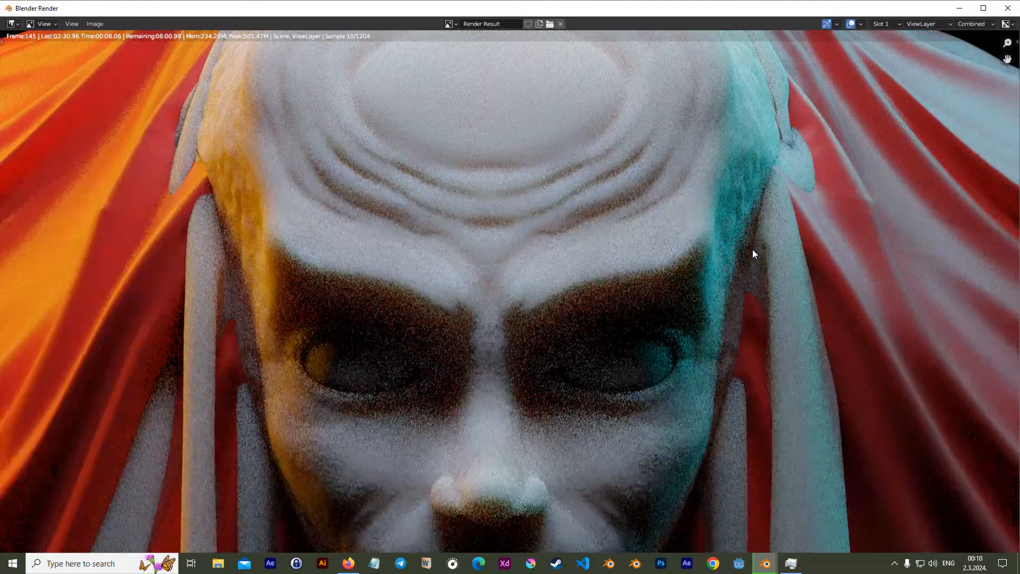
pyautogui.press('Home')
pyautogui.scroll(-1, 766, 215)
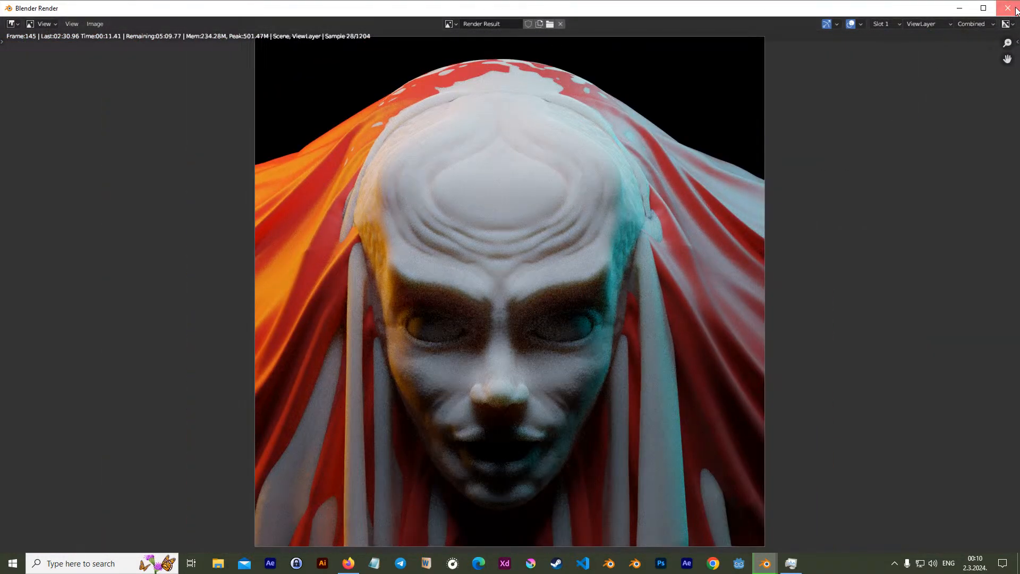
pyautogui.press('Escape')
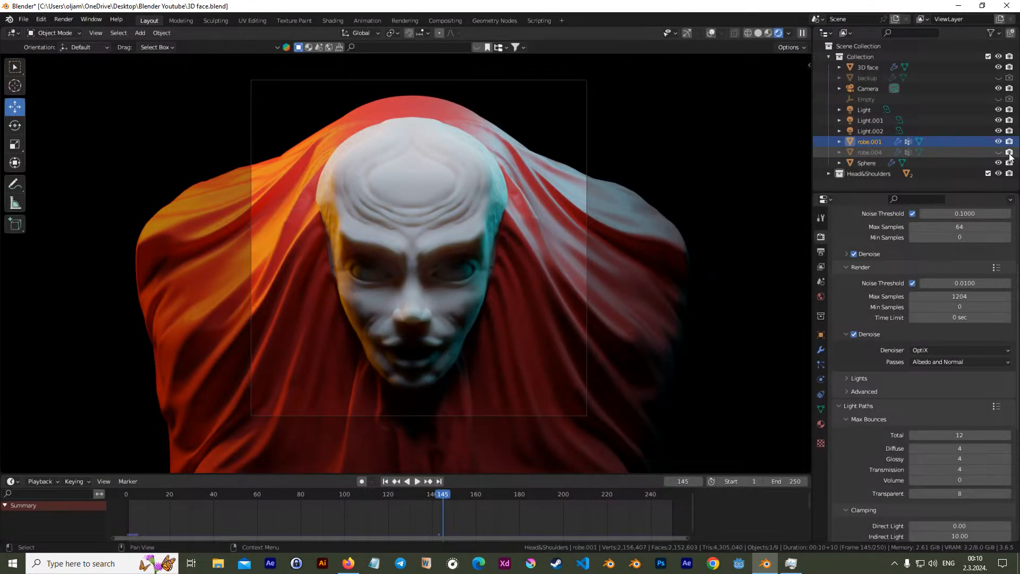
# Compare robe.004 with robe.001 by toggling their viewport visibility, leaving only robe.001 shown
pyautogui.click(998, 141)
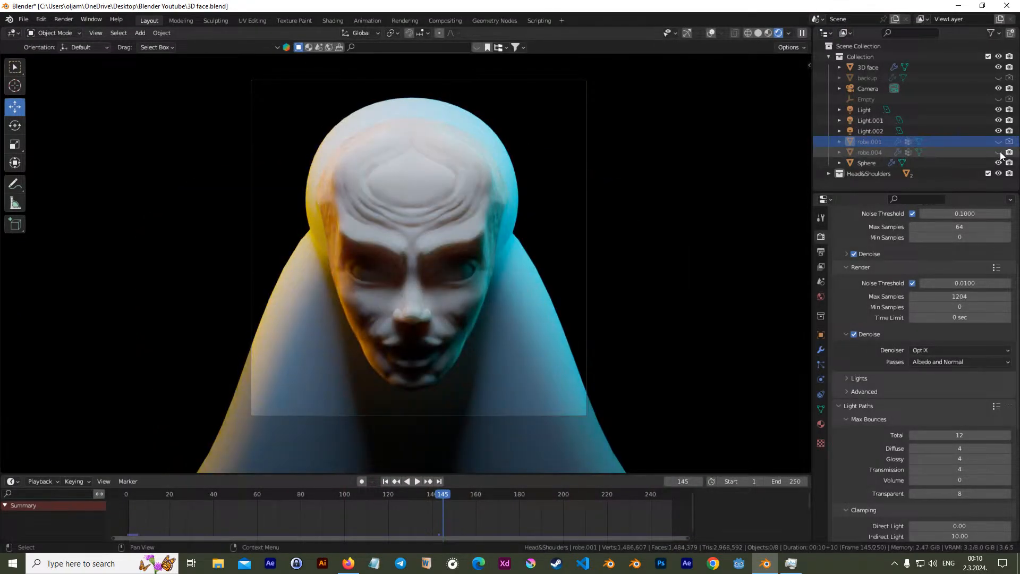
pyautogui.click(999, 153)
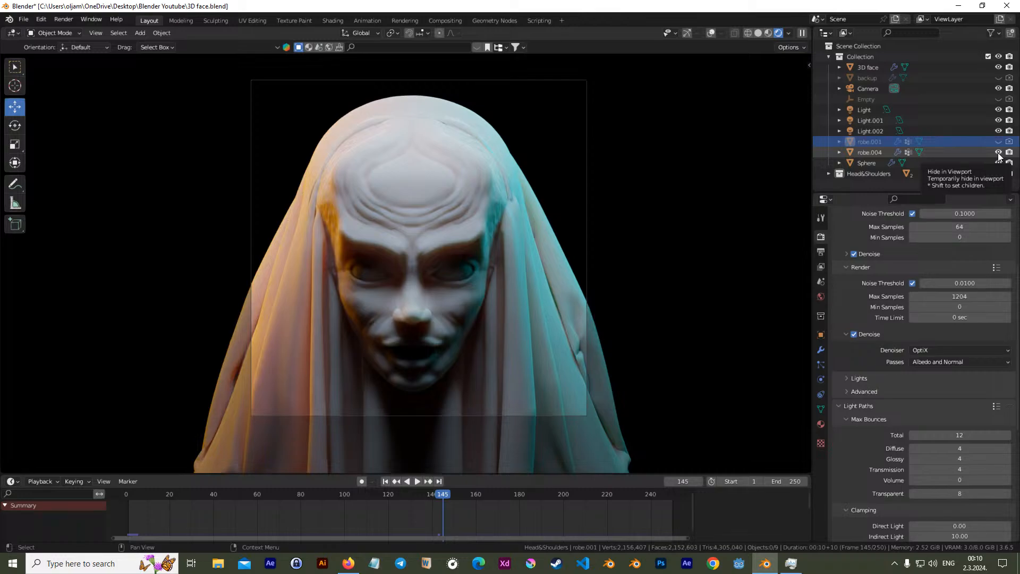
pyautogui.click(998, 153)
pyautogui.click(998, 141)
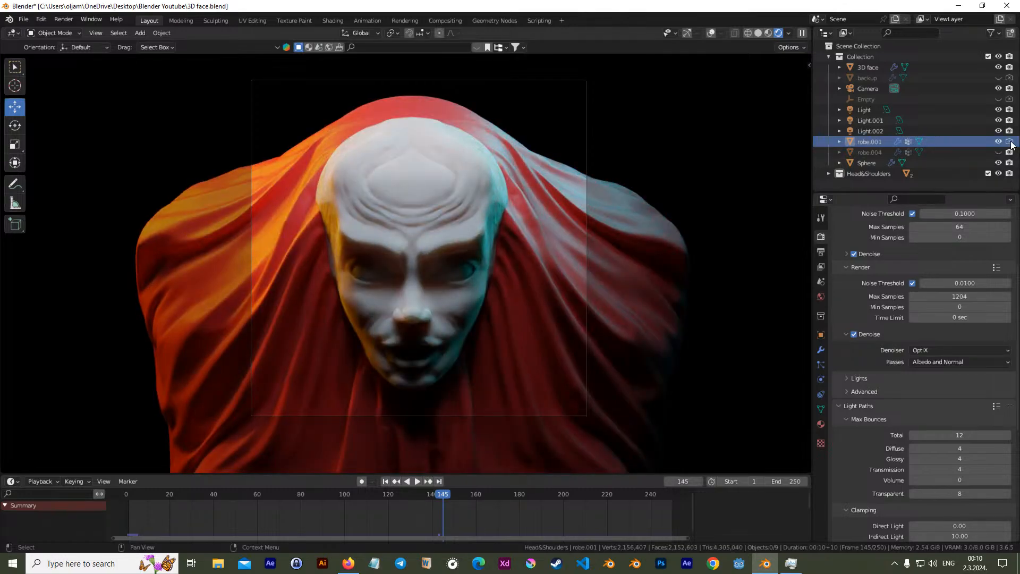
# Exclude robe.004 from rendering and enable robe.001 for rendering
pyautogui.click(1010, 141)
pyautogui.click(1009, 141)
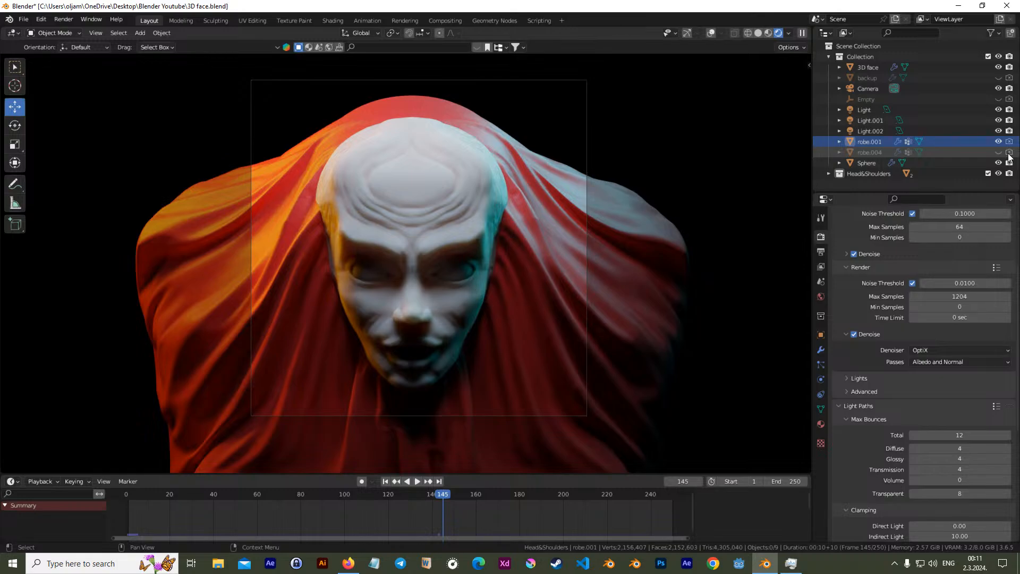
pyautogui.click(1010, 142)
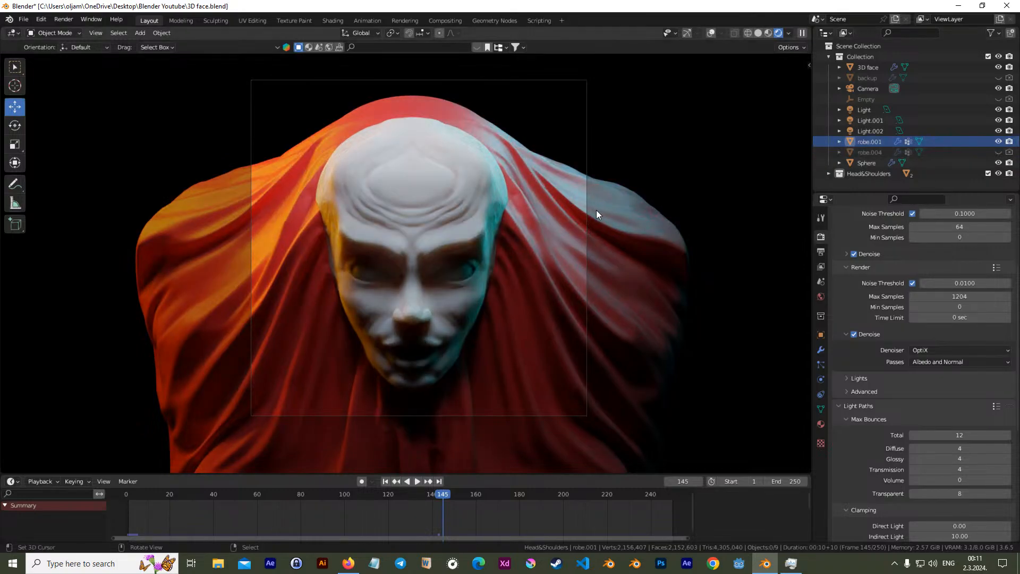
# Render the camera image of the face with the red robe and show the whole frame
pyautogui.click(62, 19)
pyautogui.click(81, 30)
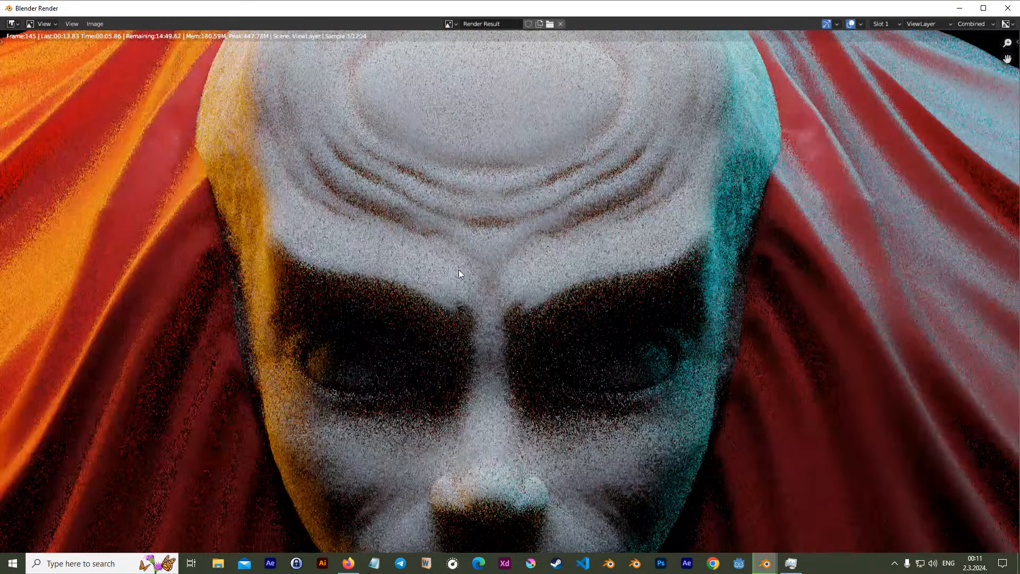
pyautogui.scroll(-4, 479, 293)
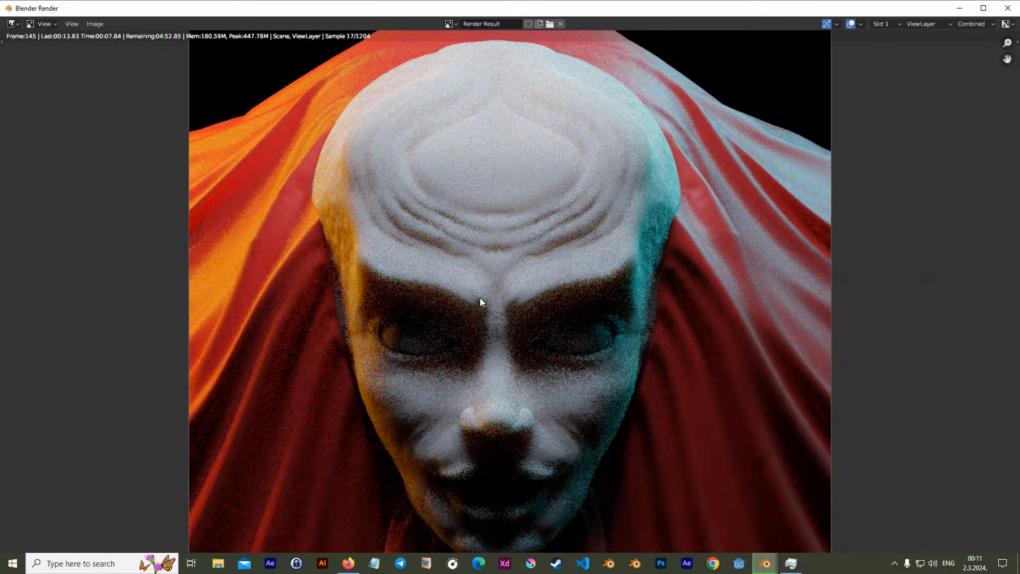
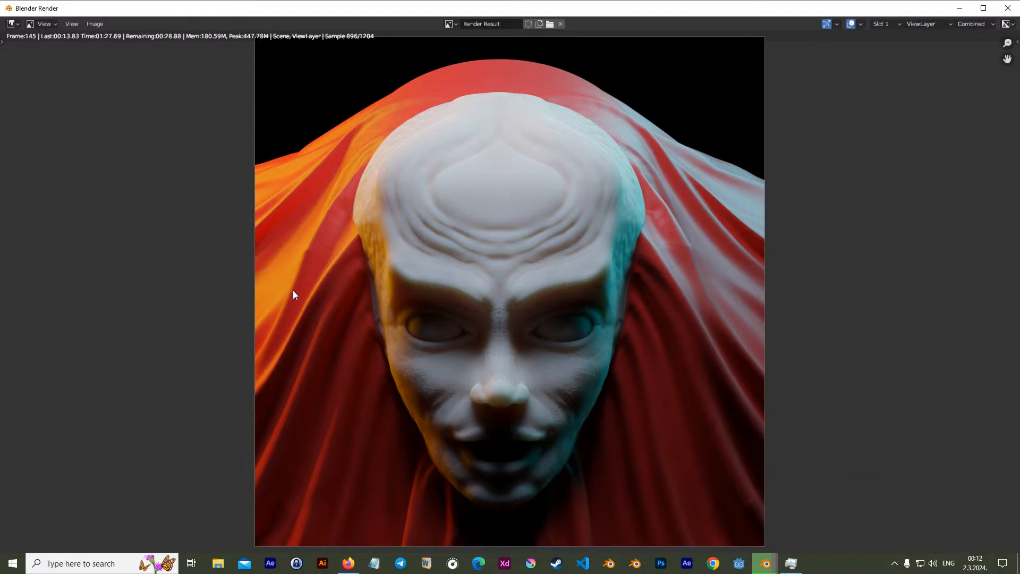
pyautogui.click(92, 24)
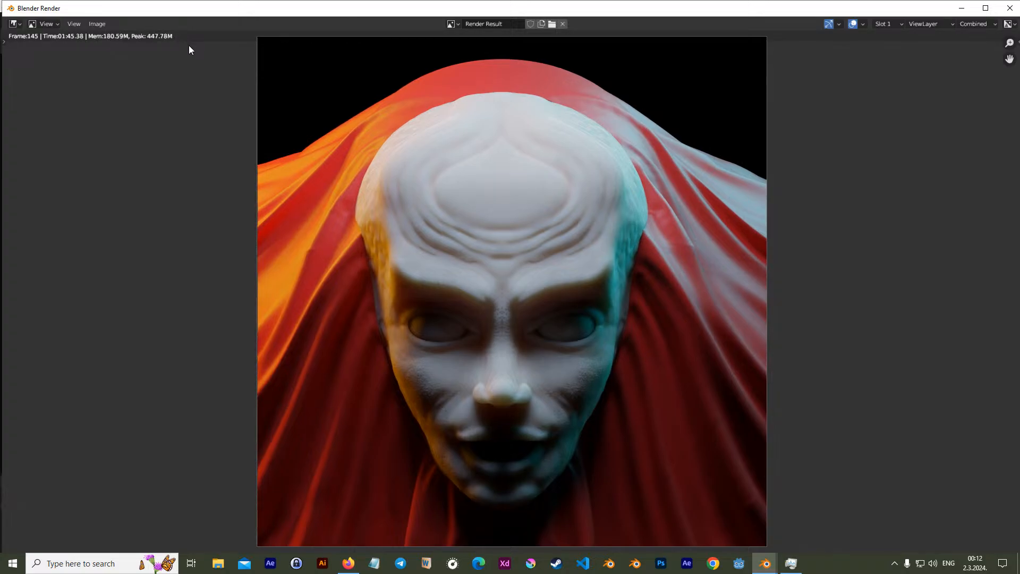
# Inspect the finished render's face and robe details up close and as a whole
pyautogui.scroll(4, 484, 311)
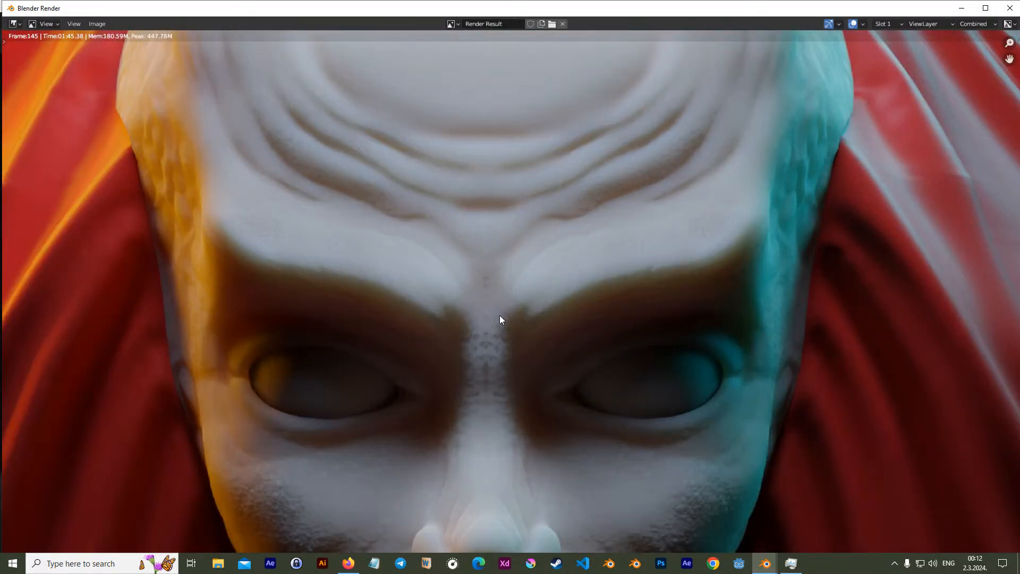
pyautogui.scroll(-5, 283, 357)
pyautogui.scroll(2, 423, 344)
pyautogui.scroll(-3, 458, 365)
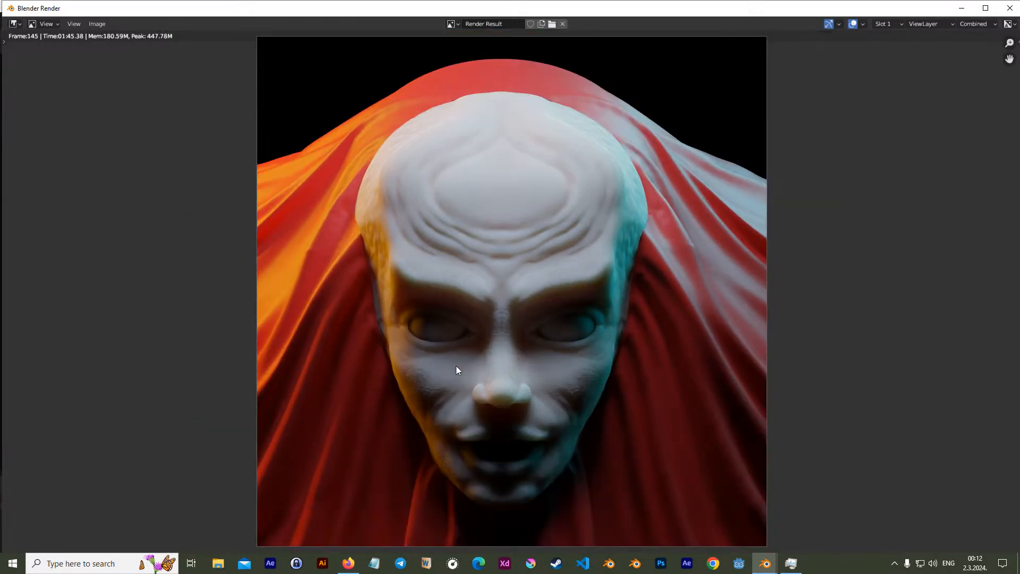
pyautogui.scroll(1, 451, 362)
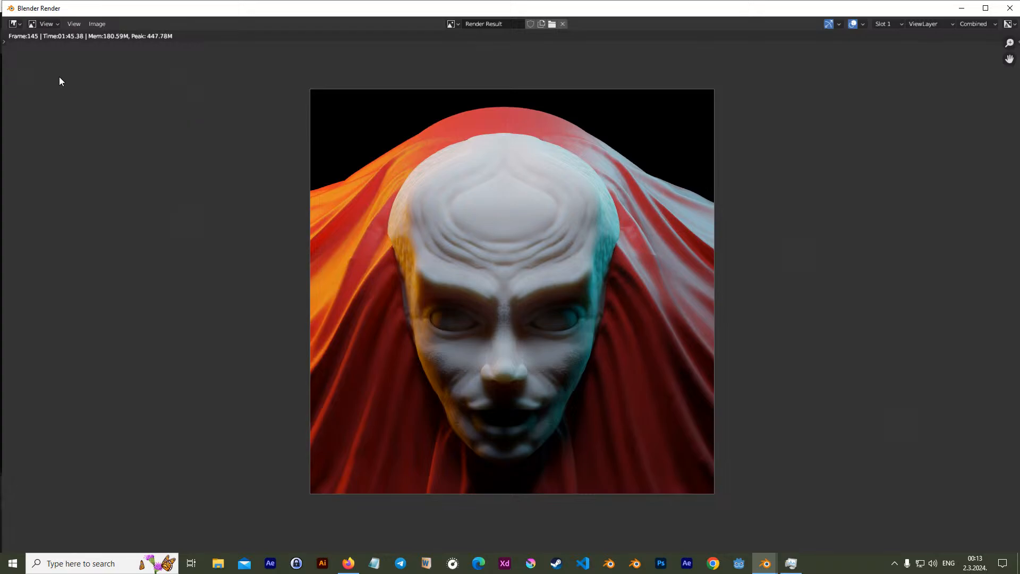
# Close the render window and double the output's horizontal resolution to 3840 px
pyautogui.click(1009, 8)
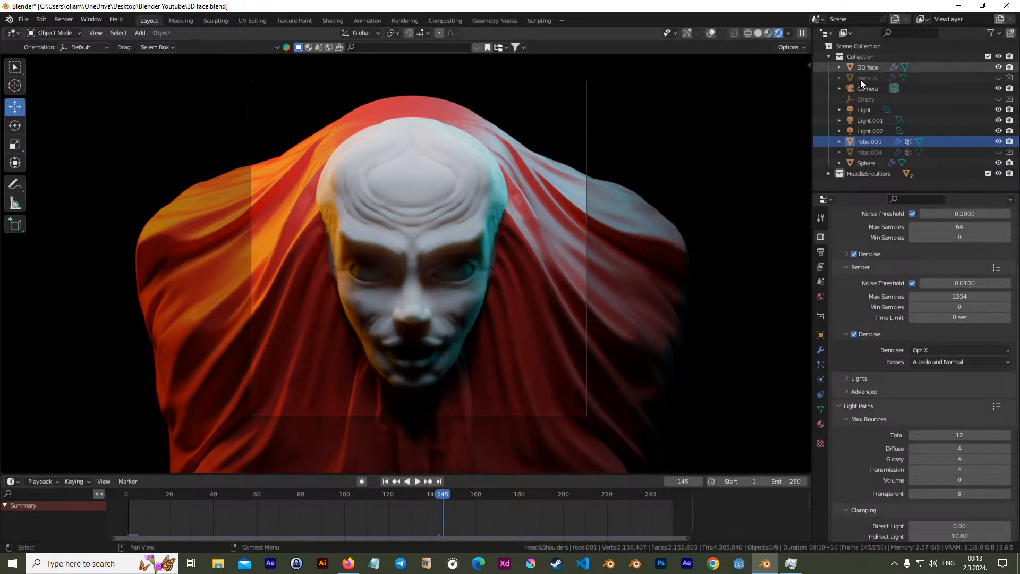
pyautogui.click(821, 252)
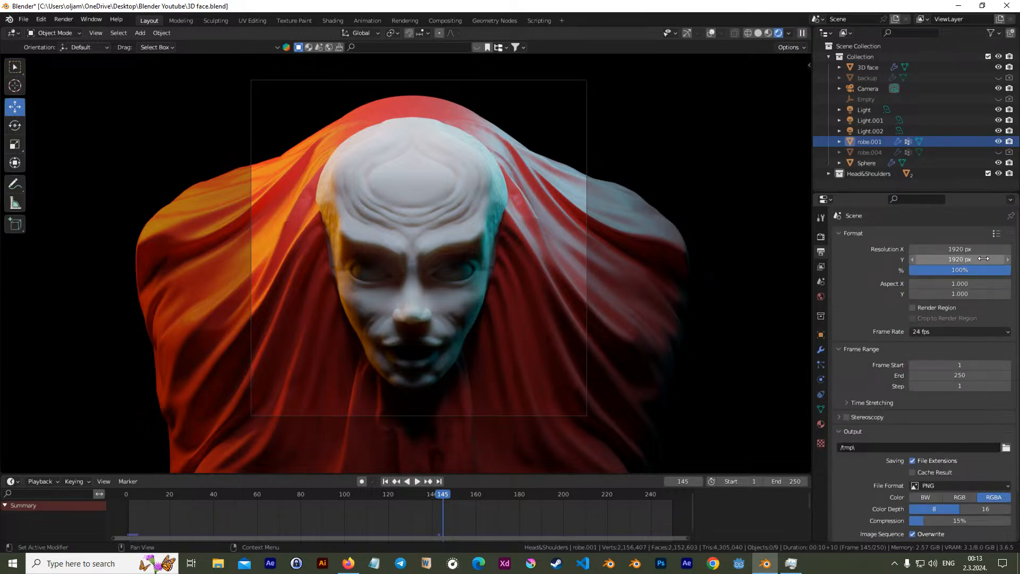
pyautogui.click(985, 250)
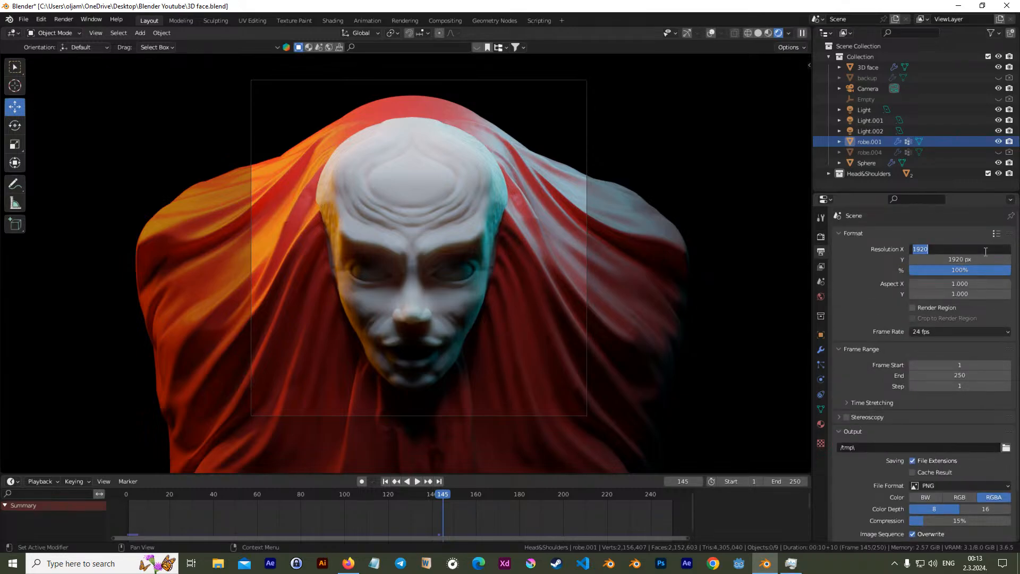
pyautogui.click(945, 248)
pyautogui.write('*2')
pyautogui.press('Return')
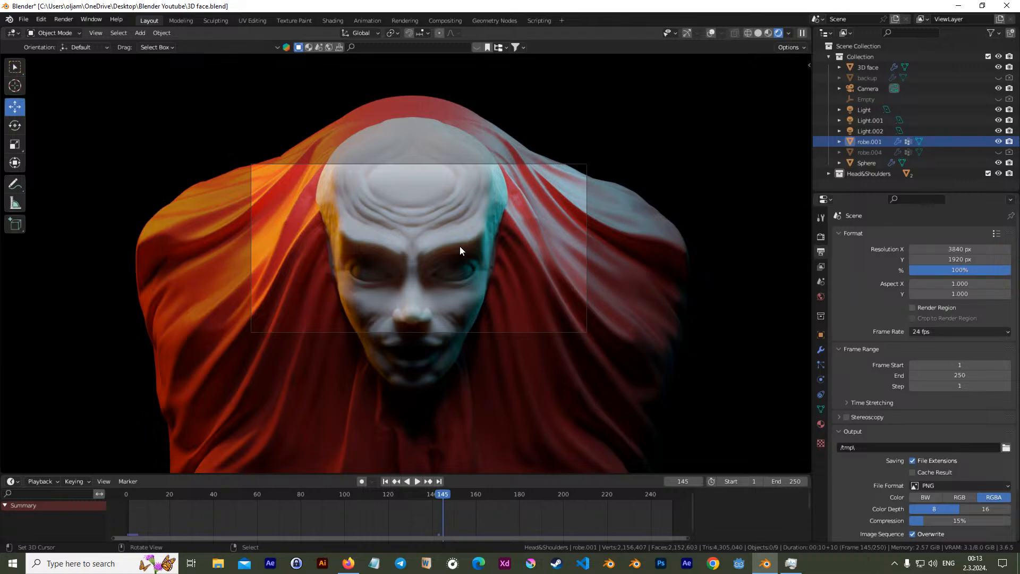
# Set the output resolution to 1920 px by 1080 px
pyautogui.click(939, 247)
pyautogui.write('1920')
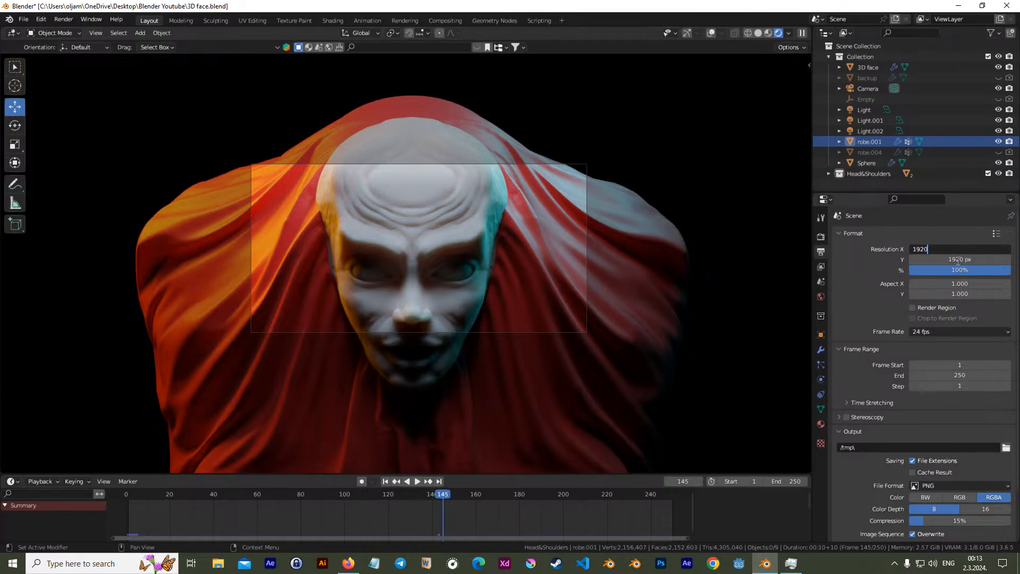
pyautogui.press('Return')
pyautogui.click(958, 260)
pyautogui.write('1080')
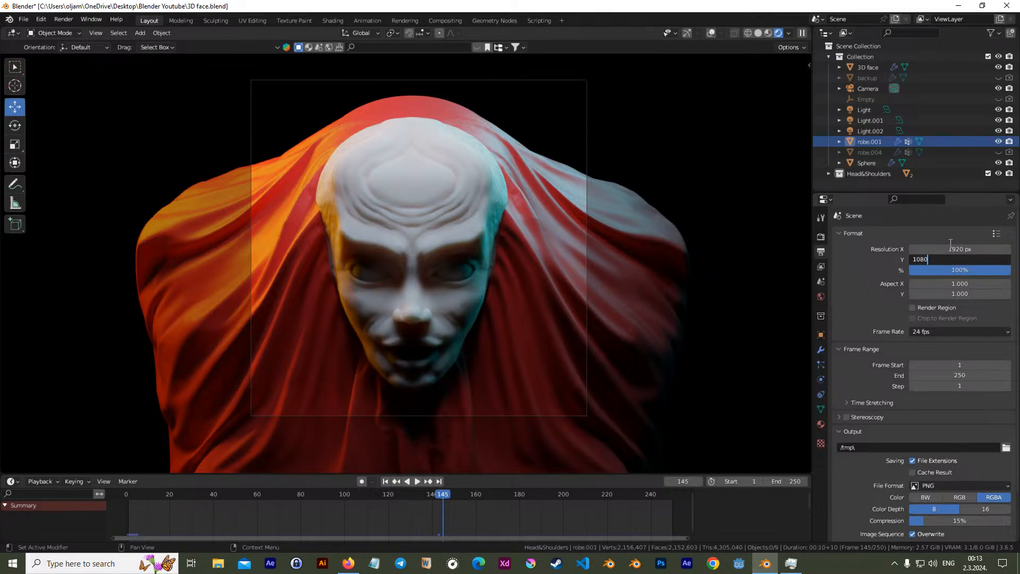
pyautogui.press('Return')
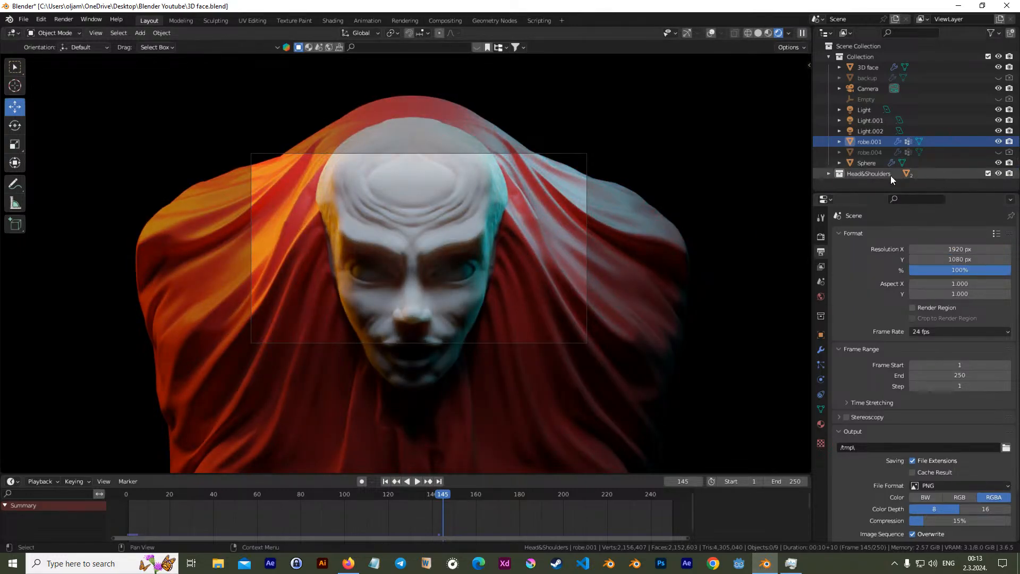
# With gizmos and overlays shown, move the camera about 11.6 m away from the face along negative Y, and return to the camera view
pyautogui.click(866, 89)
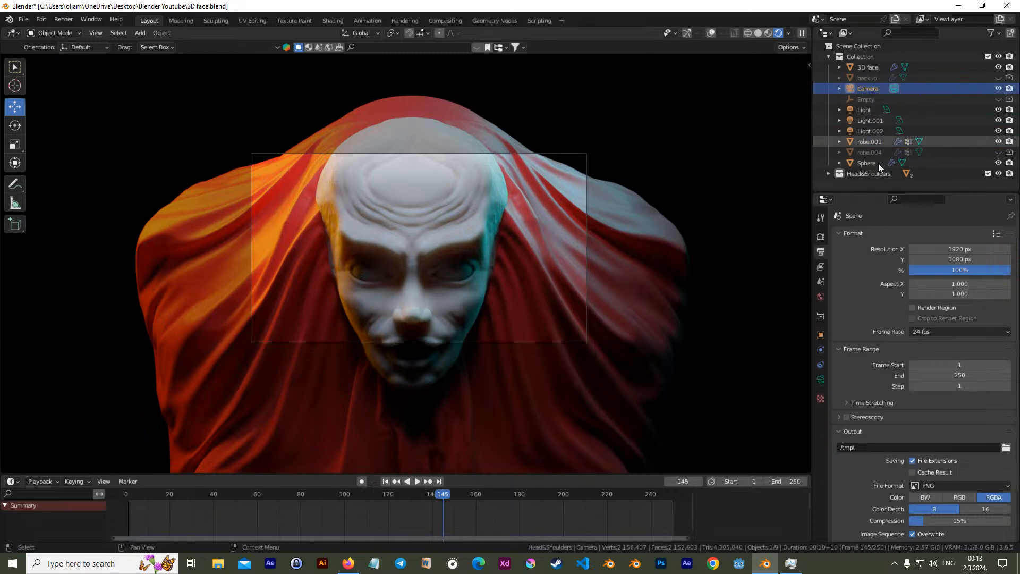
pyautogui.press('KP_7')
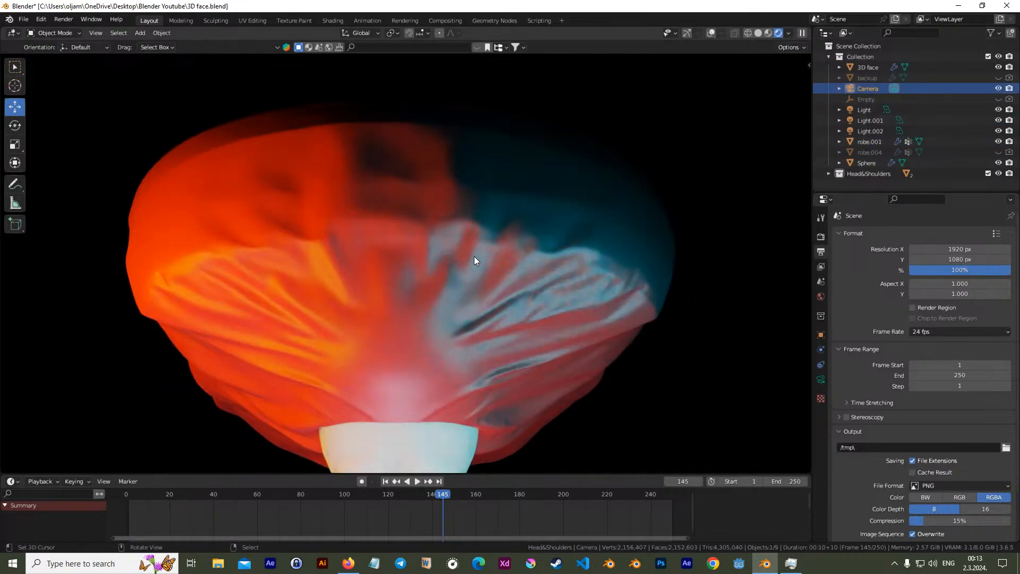
pyautogui.scroll(-9, 474, 256)
pyautogui.scroll(-3, 444, 318)
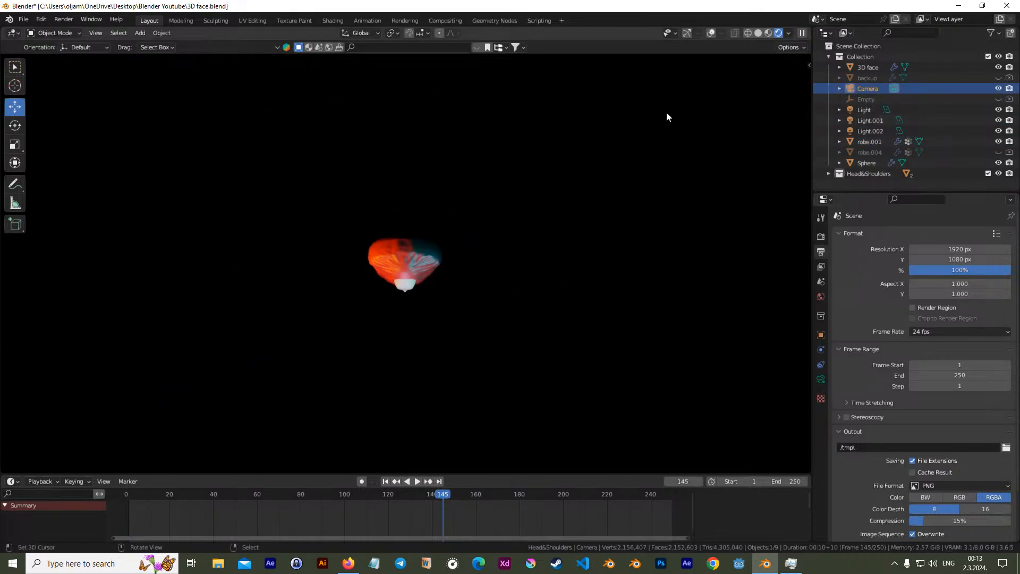
pyautogui.click(688, 33)
pyautogui.click(710, 33)
pyautogui.scroll(-1, 467, 353)
pyautogui.keyDown('shift'); pyautogui.moveTo(468, 353); pyautogui.dragTo(494, 303, button='middle'); pyautogui.keyUp('shift')
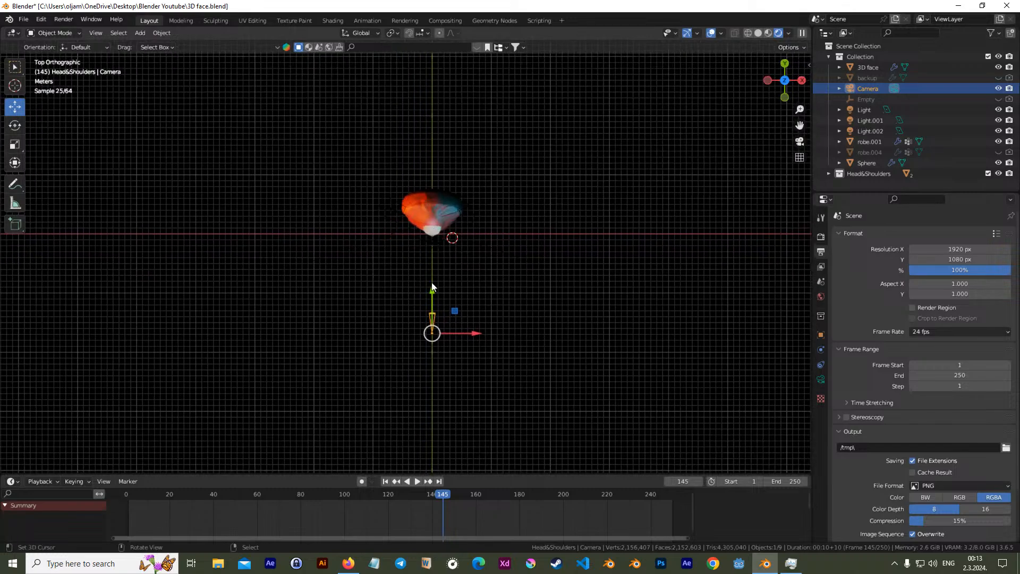
pyautogui.moveTo(435, 288); pyautogui.dragTo(384, 343)
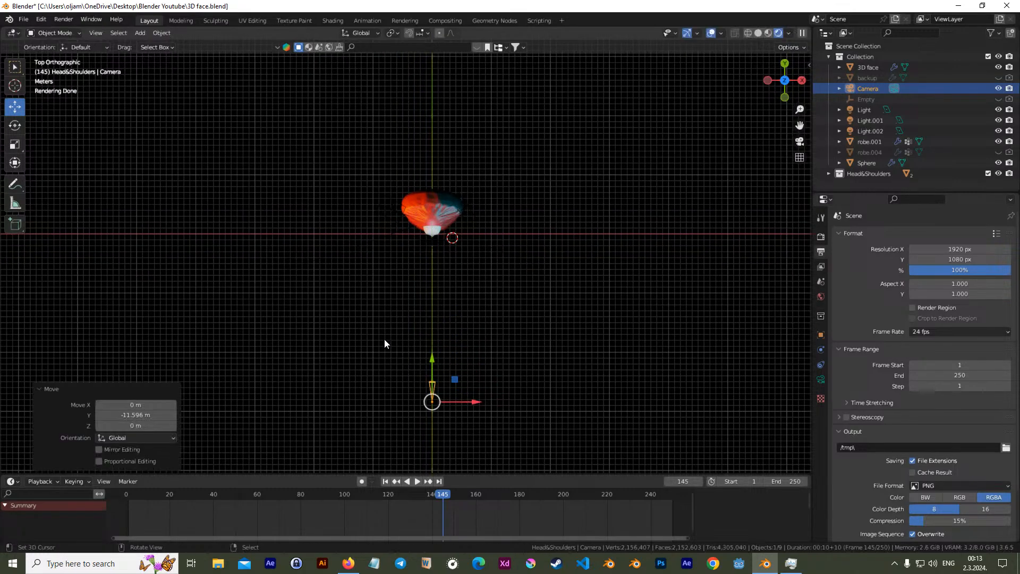
pyautogui.press('KP_0')
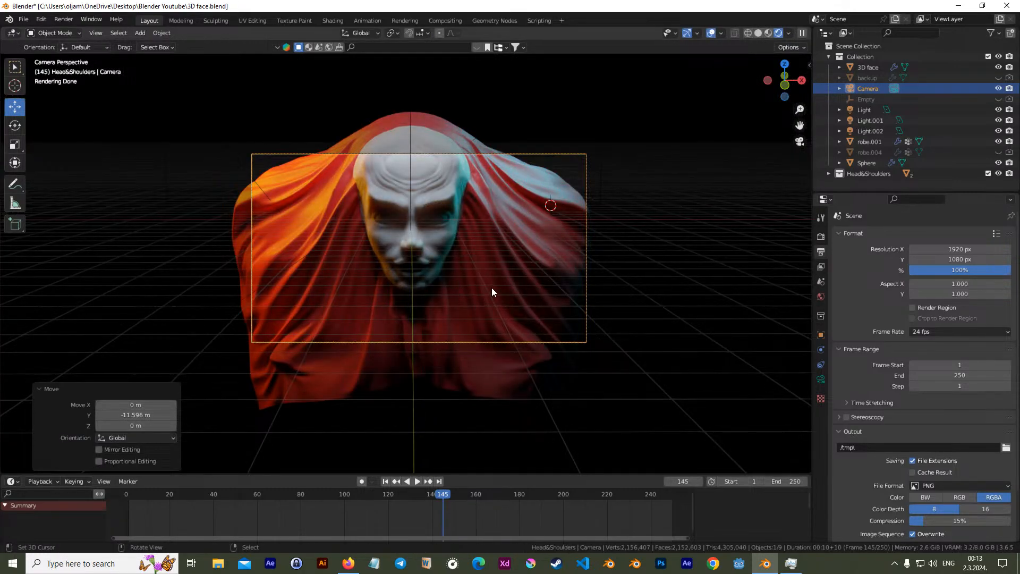
# Set the camera lens's vertical shift to 0.690 to reframe the face and robe
pyautogui.click(821, 235)
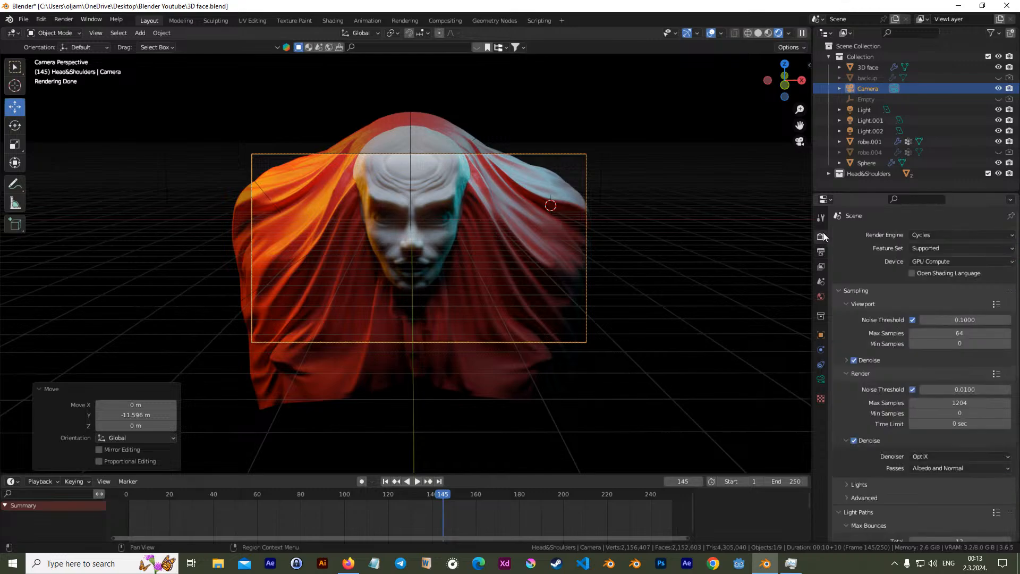
pyautogui.click(822, 378)
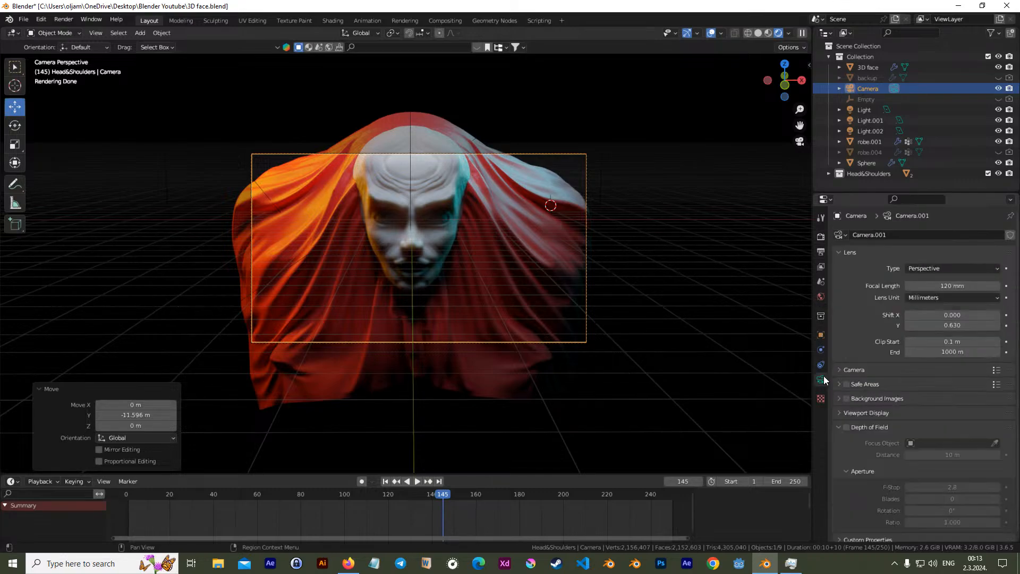
pyautogui.moveTo(942, 326)
pyautogui.mouseDown()
pyautogui.moveTo(965, 326)
pyautogui.moveTo(944, 326)
pyautogui.moveTo(953, 326)
pyautogui.mouseUp()
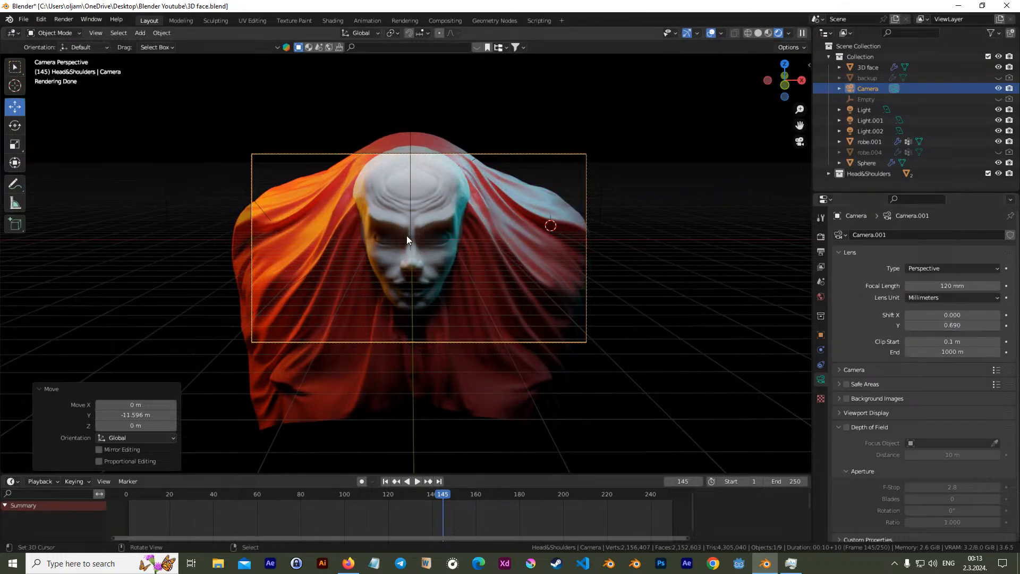
# Save the current Blender file
pyautogui.click(64, 19)
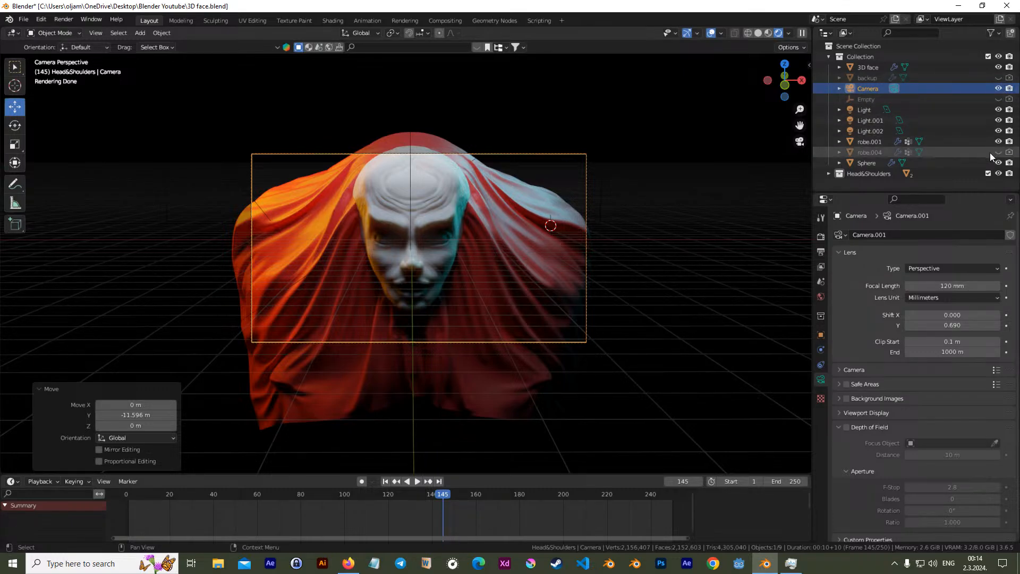
pyautogui.click(63, 20)
pyautogui.click(24, 19)
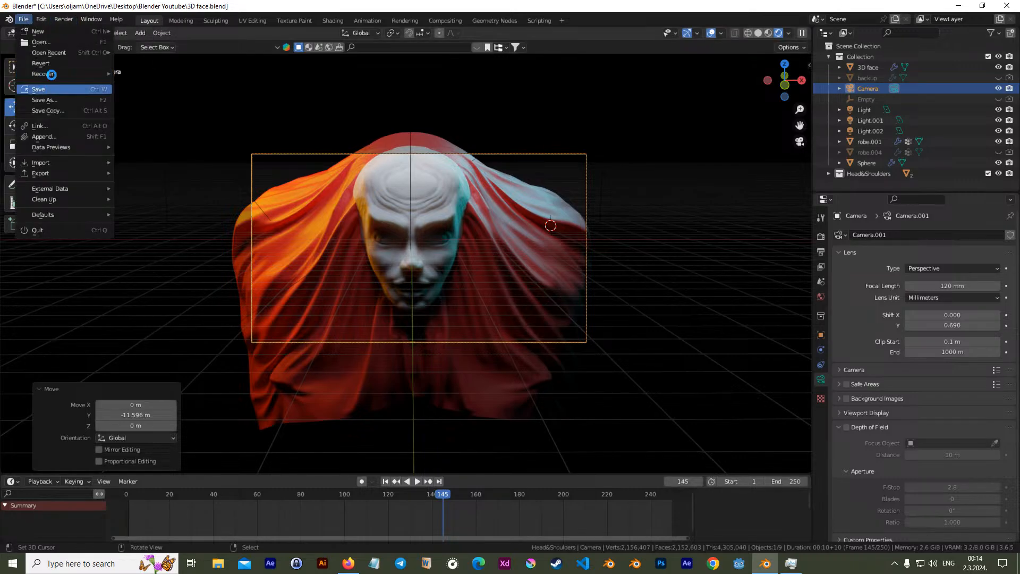
pyautogui.click(45, 88)
# Render the widescreen camera image of the robed face and show the whole frame
pyautogui.click(68, 18)
pyautogui.click(78, 32)
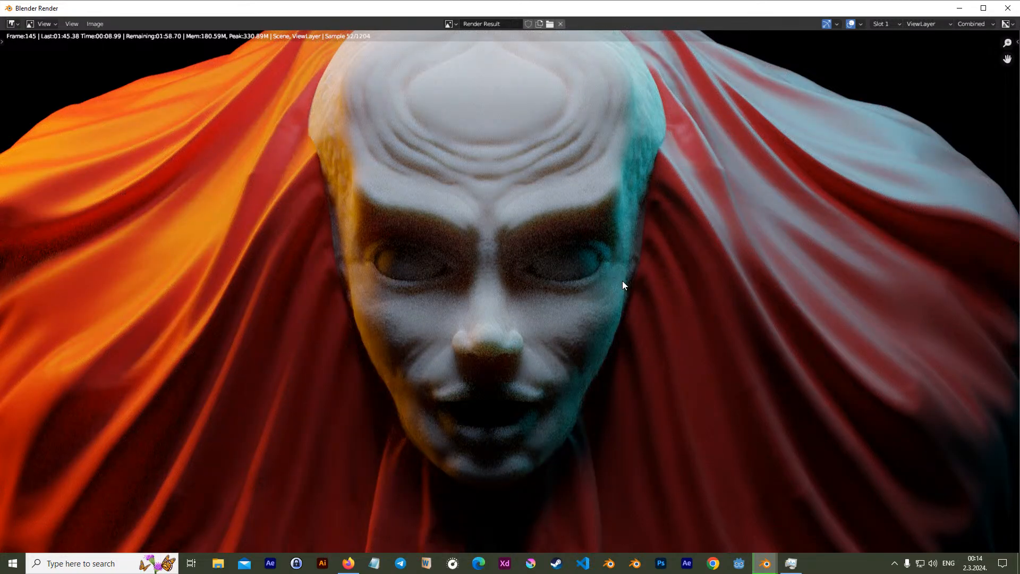
pyautogui.scroll(-1, 623, 285)
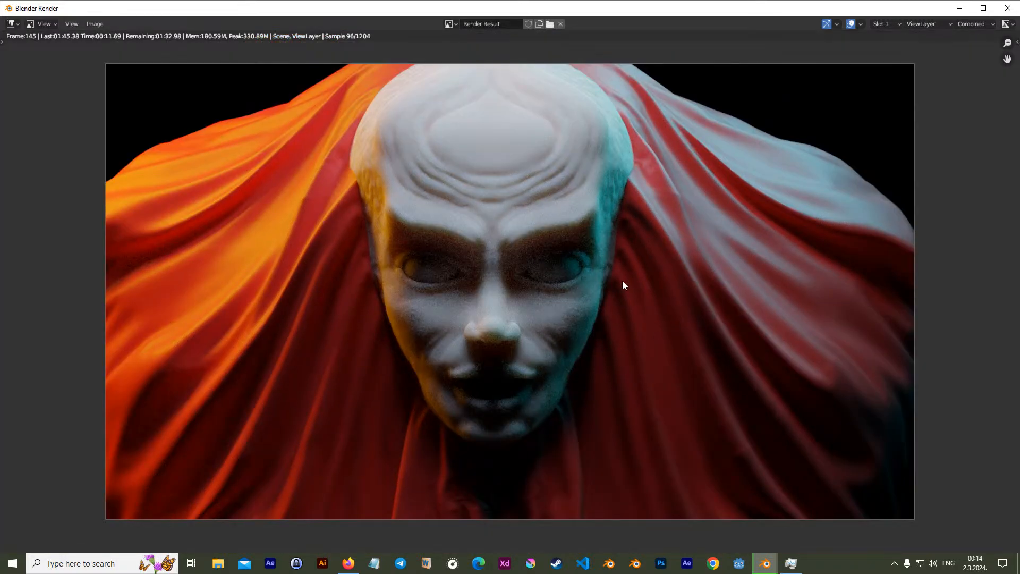
pyautogui.scroll(-1, 623, 281)
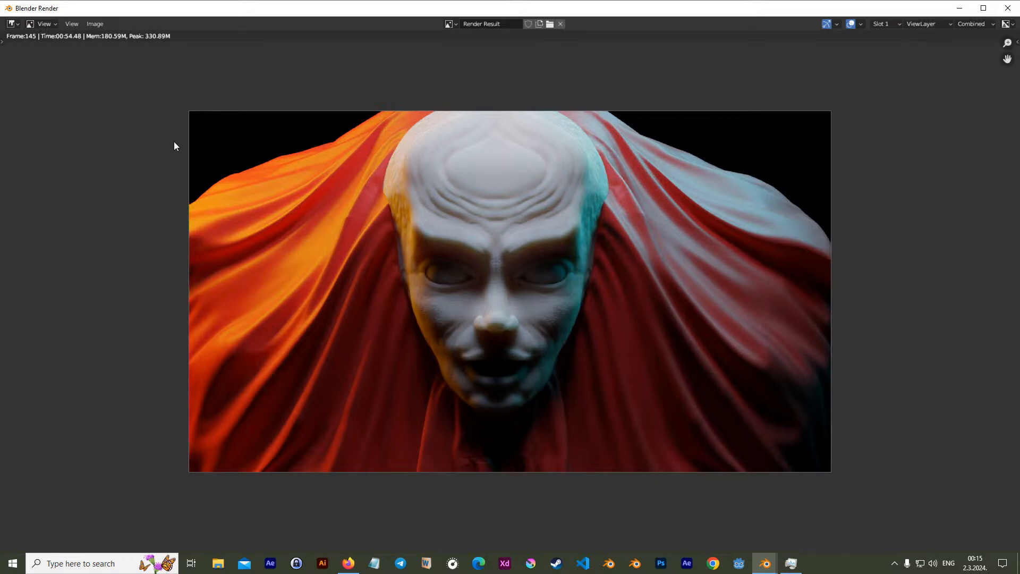
# Maximize the render window and inspect the finished widescreen image closer up and as a whole
pyautogui.click(96, 24)
pyautogui.scroll(1, 515, 272)
pyautogui.scroll(-1, 515, 272)
pyautogui.click(984, 8)
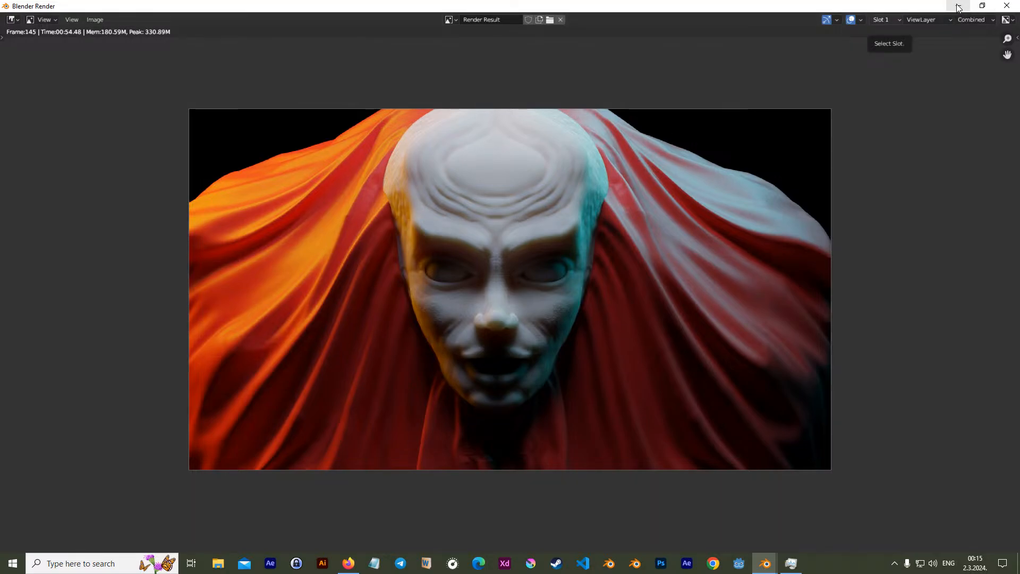
pyautogui.scroll(1, 637, 248)
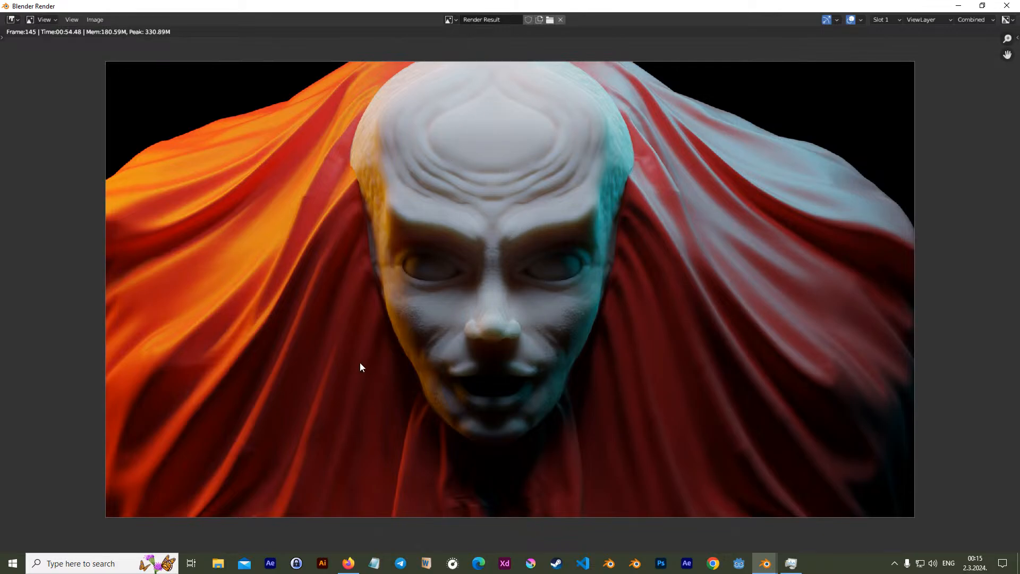
pyautogui.scroll(-1, 347, 343)
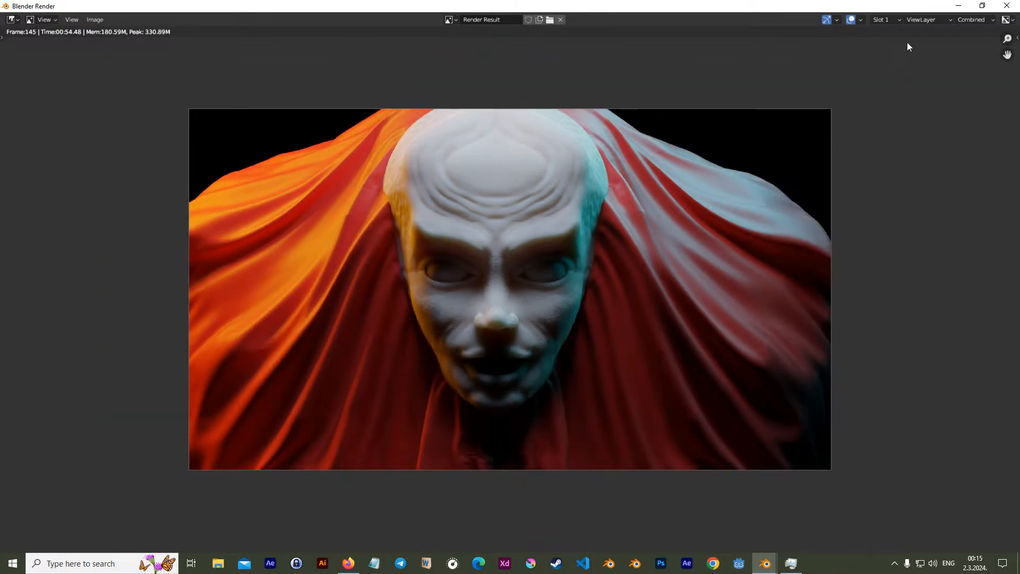
# Restore the render window, narrow it to roughly the image's width, and place it over the 3D viewport
pyautogui.click(982, 6)
pyautogui.moveTo(847, 10)
pyautogui.mouseDown()
pyautogui.moveTo(853, 35)
pyautogui.moveTo(842, 4)
pyautogui.moveTo(836, 10)
pyautogui.mouseUp()
pyautogui.doubleClick(834, 7)
pyautogui.doubleClick(664, 7)
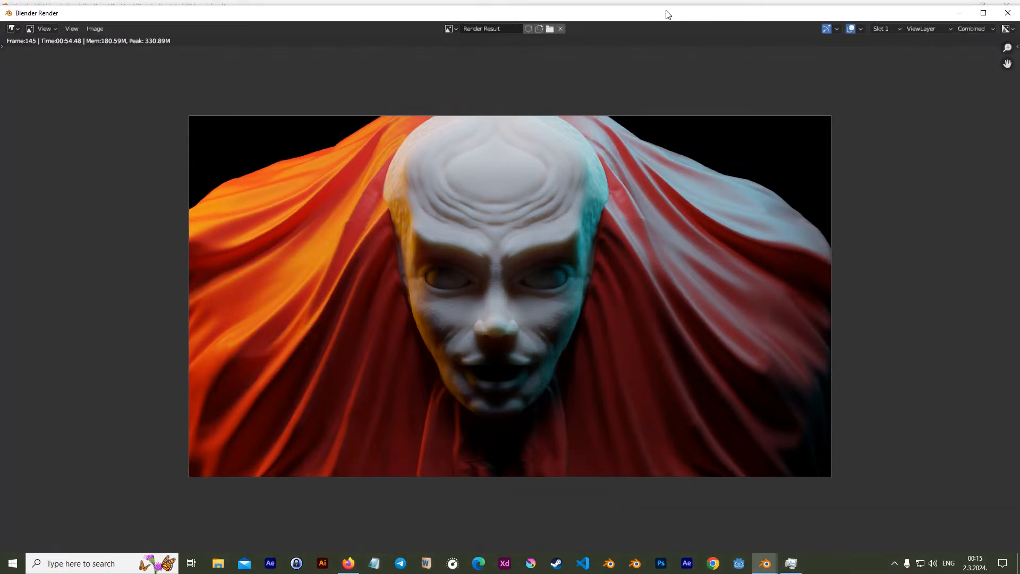
pyautogui.moveTo(670, 9); pyautogui.dragTo(685, 127)
pyautogui.moveTo(31, 117); pyautogui.dragTo(400, 105)
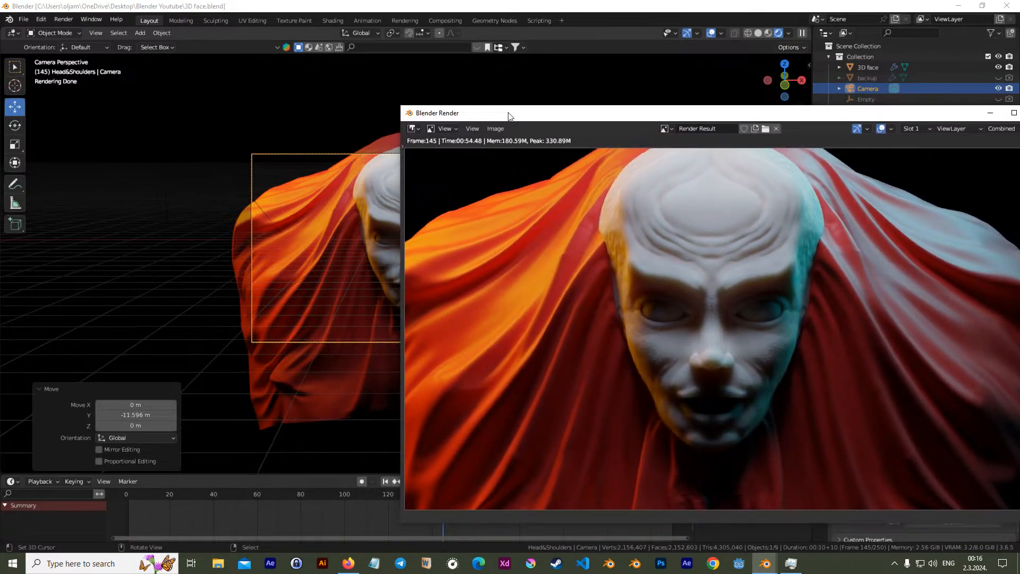
pyautogui.moveTo(542, 112); pyautogui.dragTo(411, 123)
pyautogui.moveTo(502, 108); pyautogui.dragTo(465, 73)
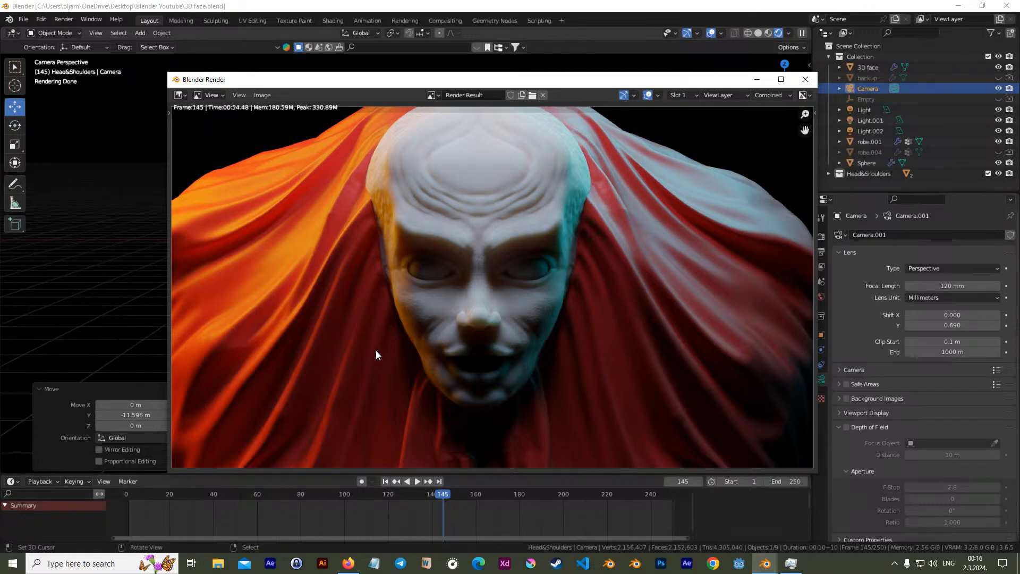
pyautogui.moveTo(553, 82); pyautogui.dragTo(543, 68)
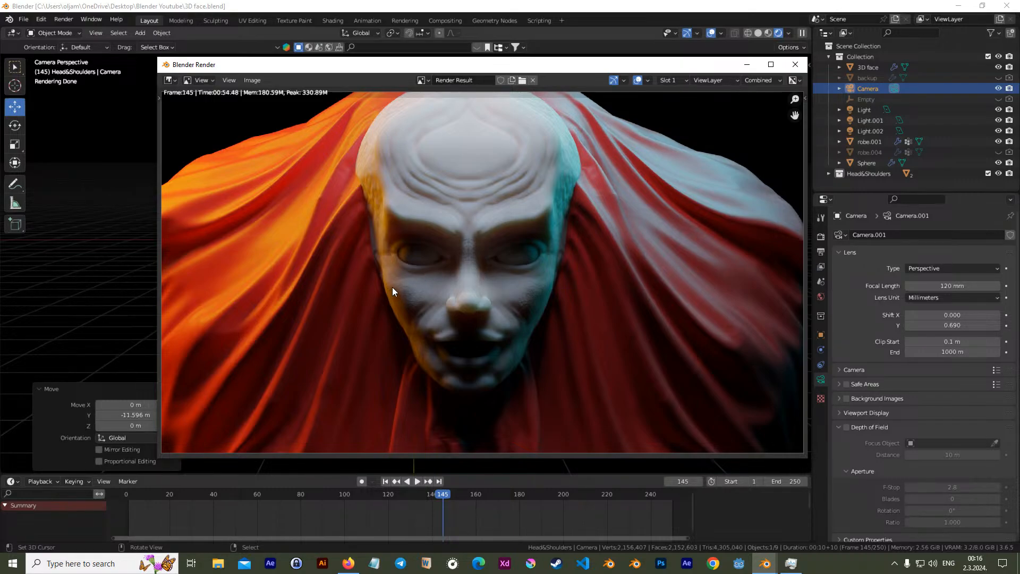
pyautogui.moveTo(579, 65); pyautogui.dragTo(617, 78)
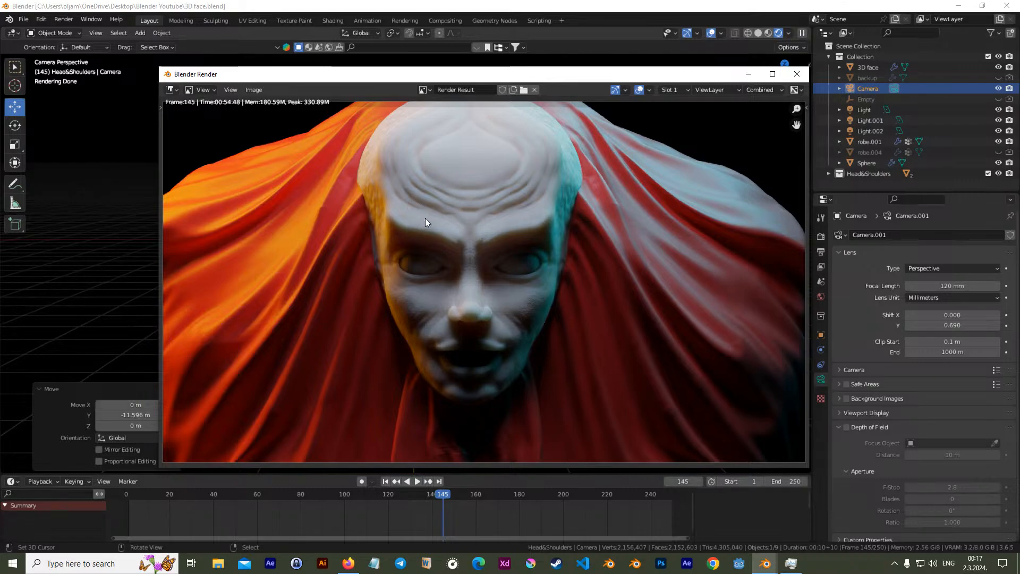
pyautogui.moveTo(522, 78)
pyautogui.mouseDown()
pyautogui.moveTo(510, 63)
pyautogui.moveTo(517, 71)
pyautogui.mouseUp()
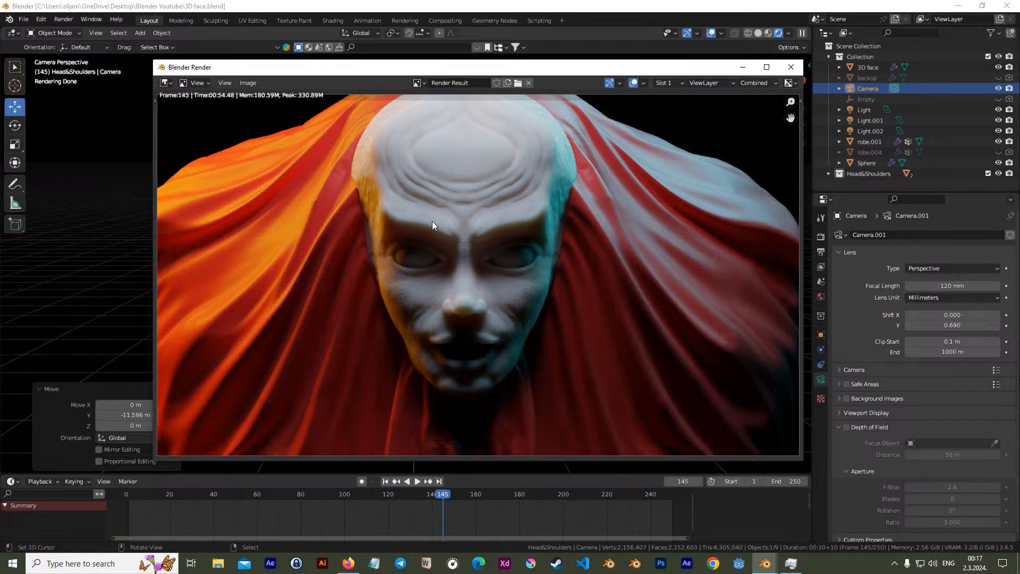
pyautogui.moveTo(596, 68); pyautogui.dragTo(598, 71)
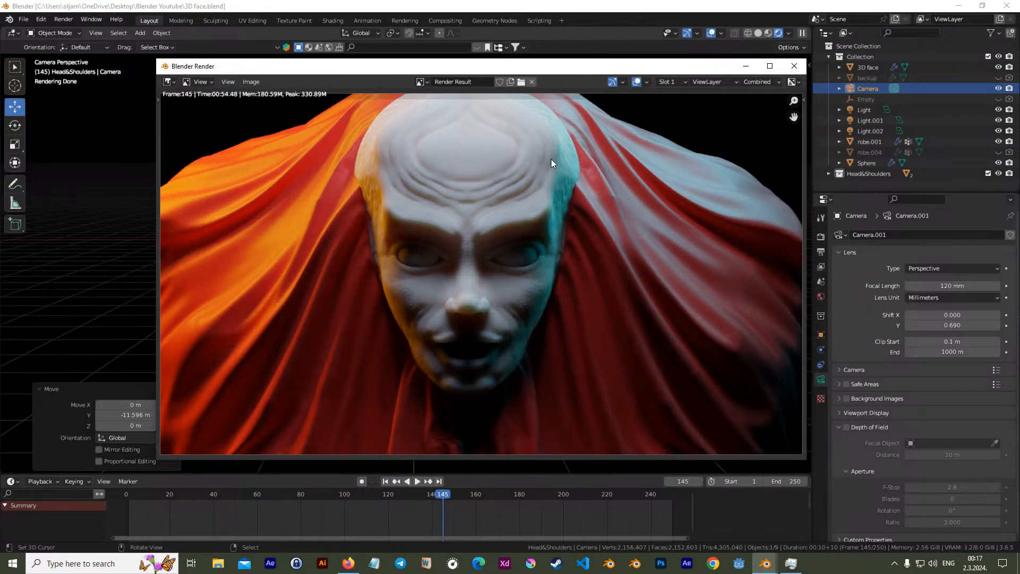